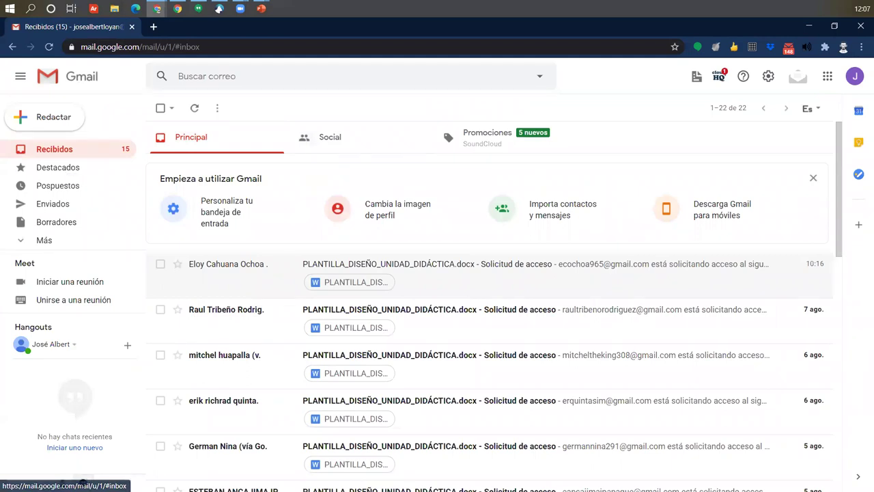
left_click(218, 8)
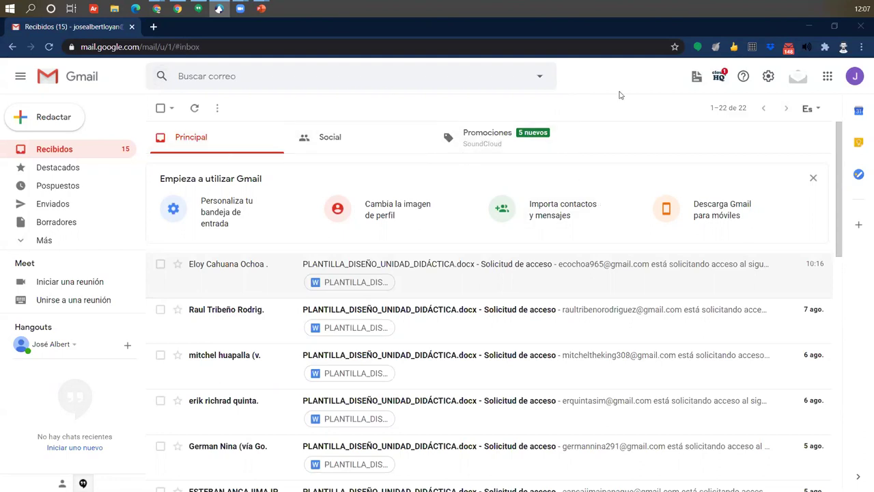
left_click(827, 77)
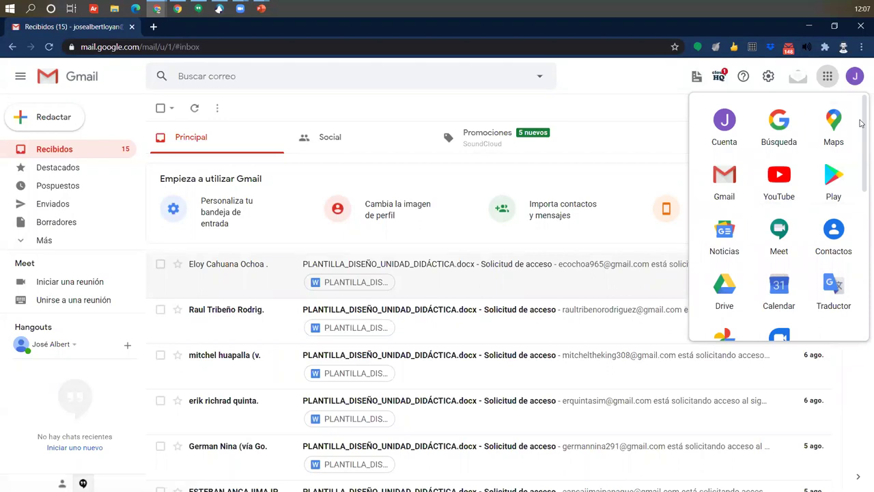
left_click_drag(862, 122, 861, 311)
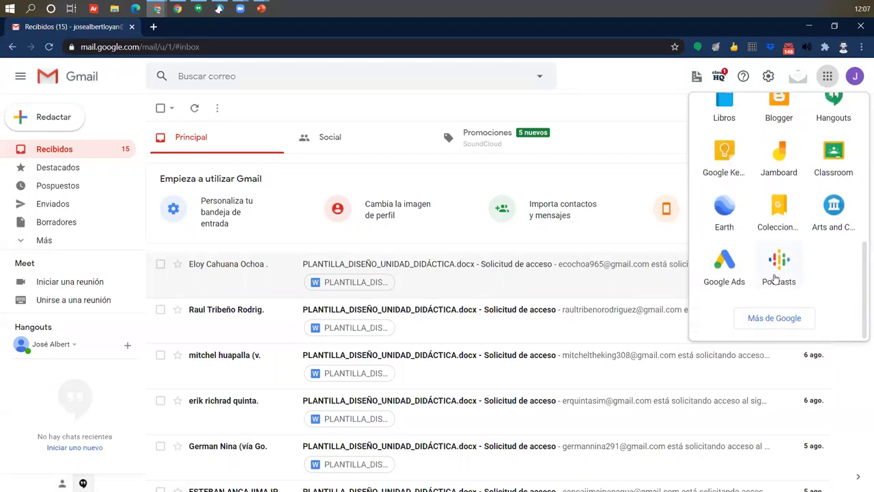
scroll(744, 263, "up", 8)
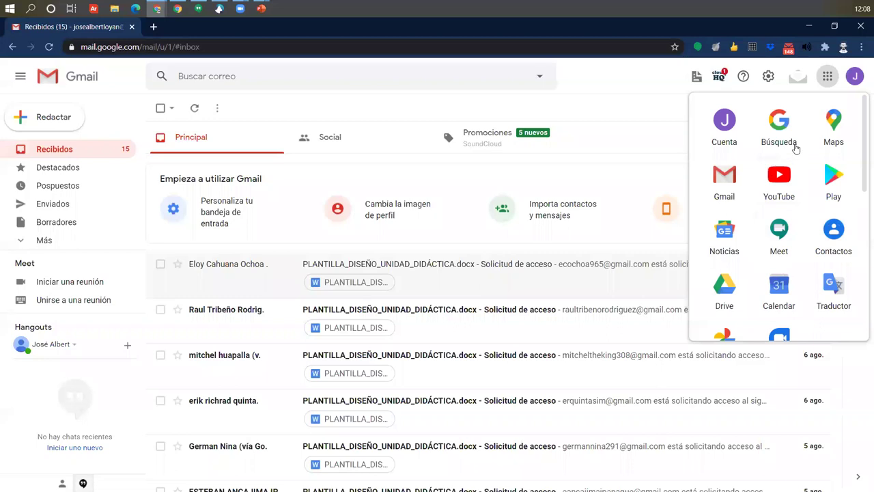
scroll(770, 218, "down", 2)
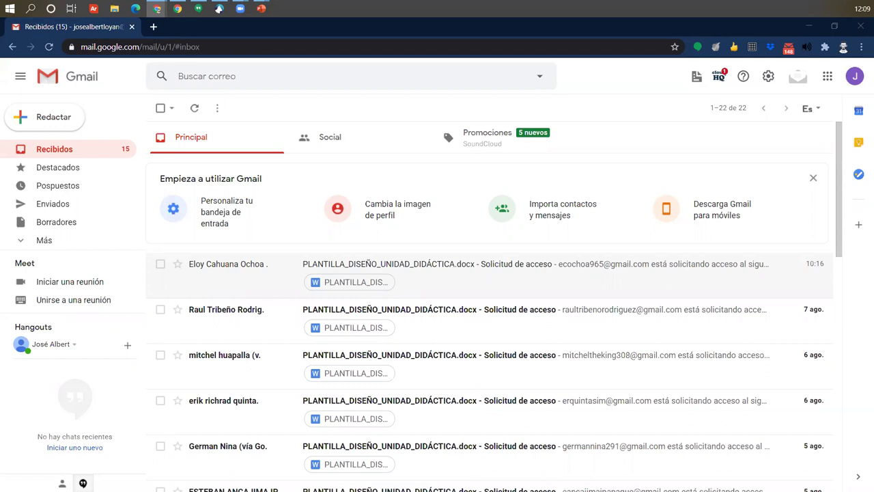
- Open Google Drive from the Google apps list in Gmail
left_click(828, 78)
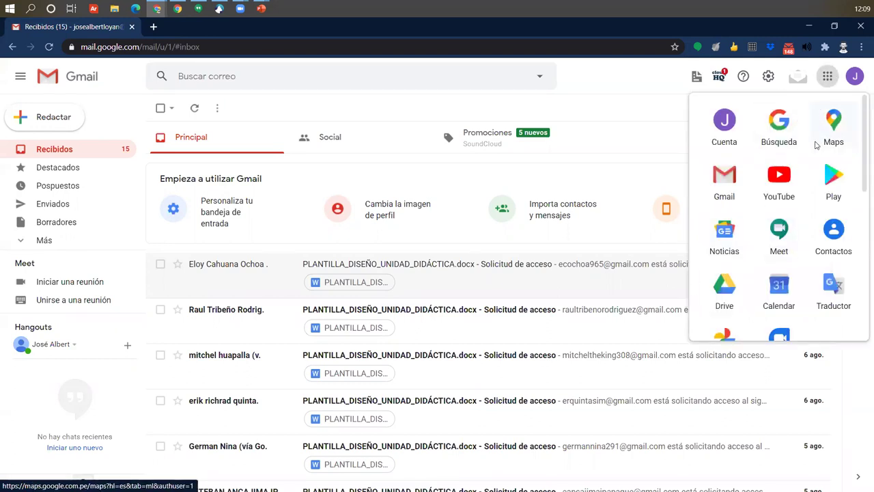
scroll(778, 218, "down", 1)
left_click(724, 232)
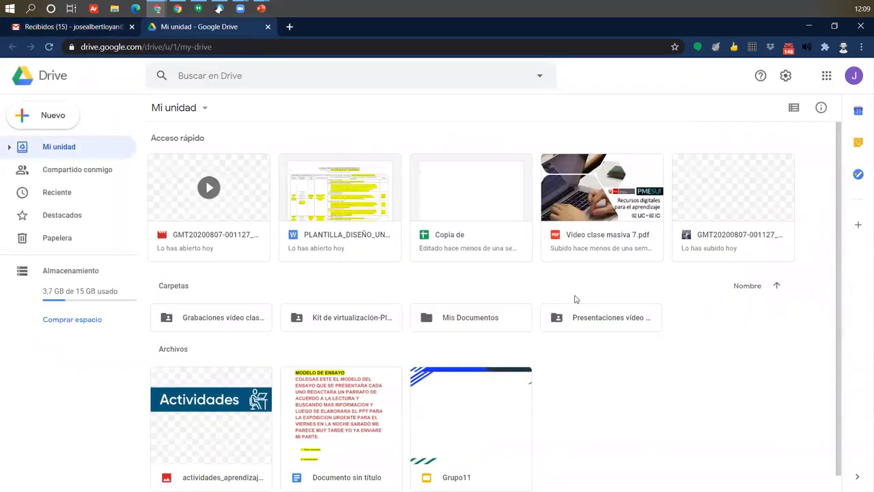
scroll(644, 380, "down", 1)
scroll(644, 382, "up", 1)
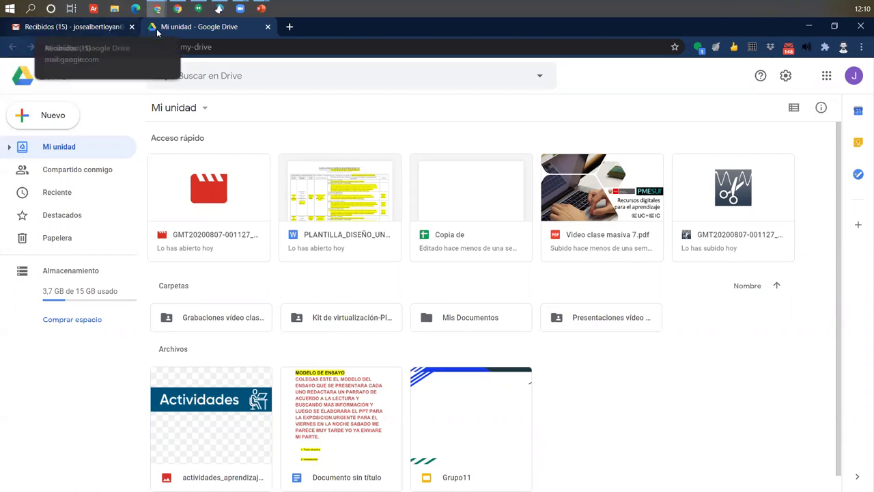
- Create a new folder named "Presentaciones" in Mi unidad
left_click(37, 117)
left_click(89, 121)
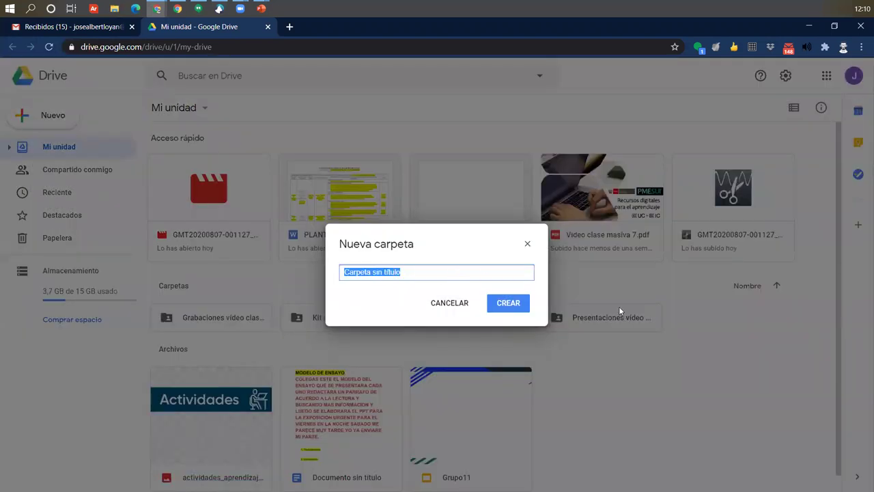
type("Presen")
type("taci")
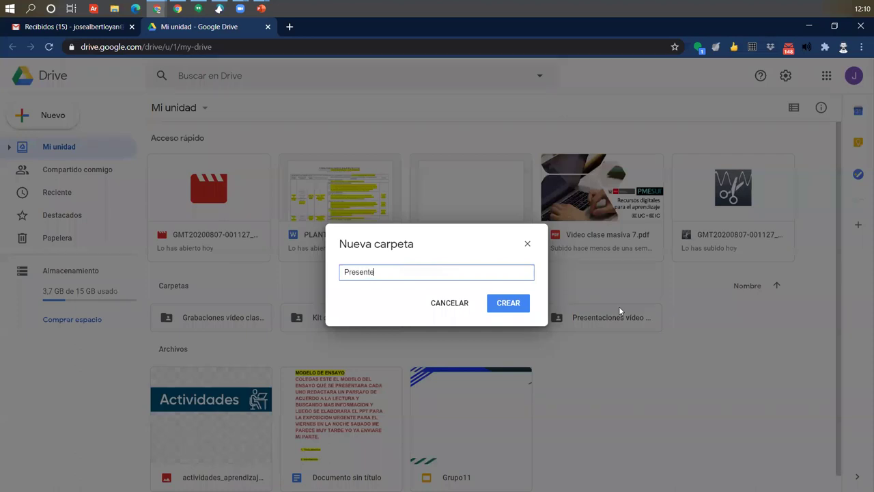
type("ones")
key("Return")
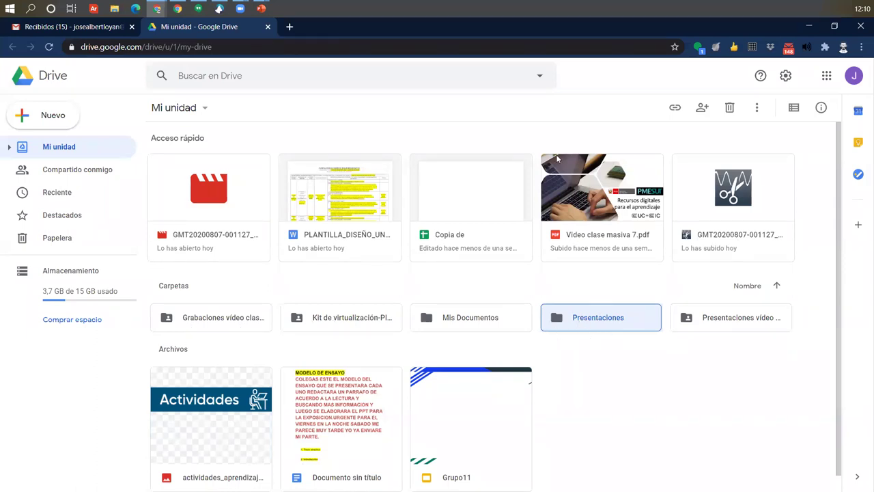
- Open the Presentaciones folder and create a new Google Slides presentation in it
double_click(581, 322)
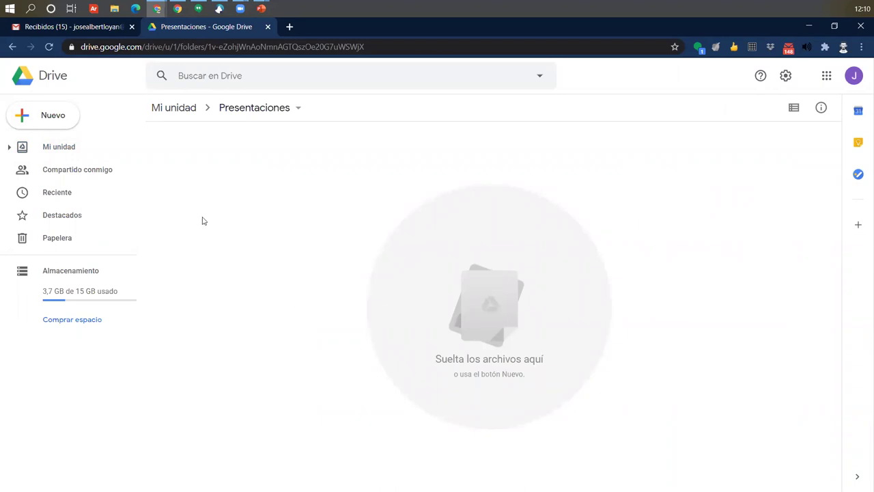
left_click(55, 114)
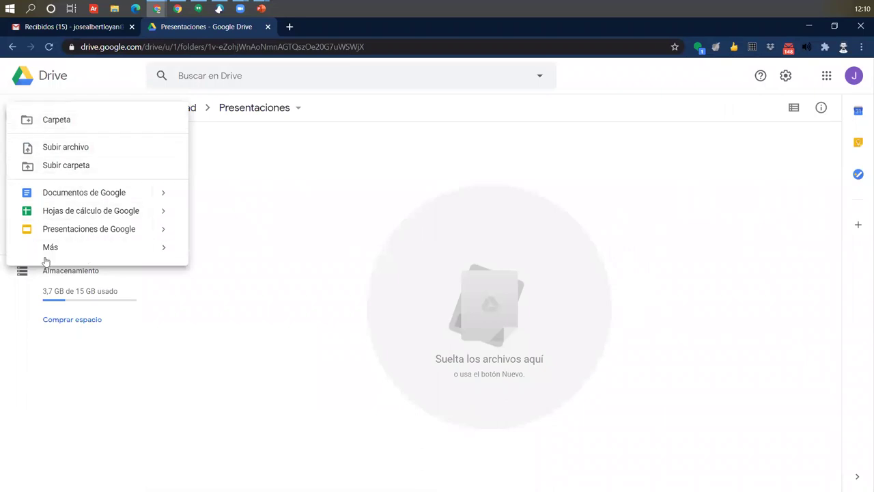
mouse_move(65, 256)
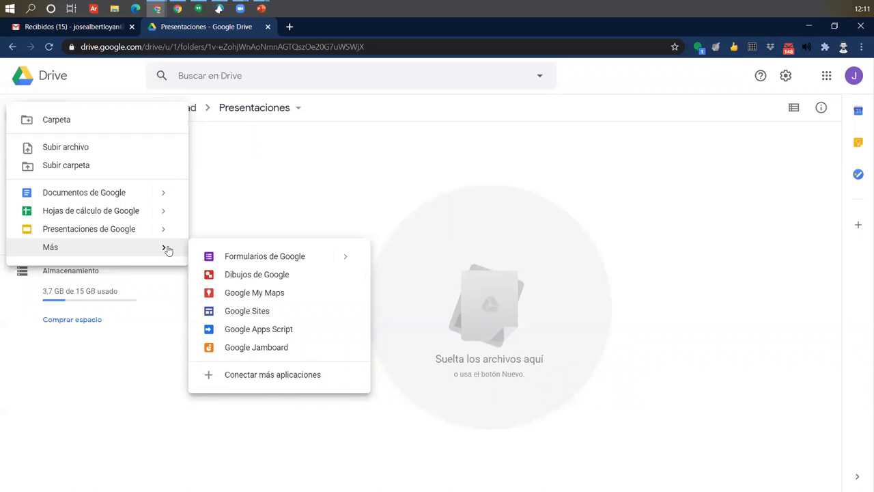
left_click(62, 232)
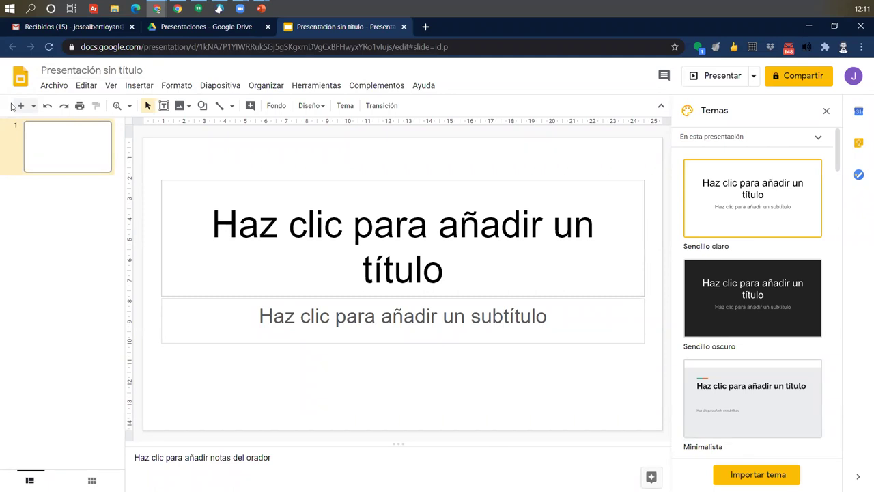
- Examine the Google apps list in Drive for the Docs, Sheets and Slides apps as another way to start a presentation
left_click(221, 30)
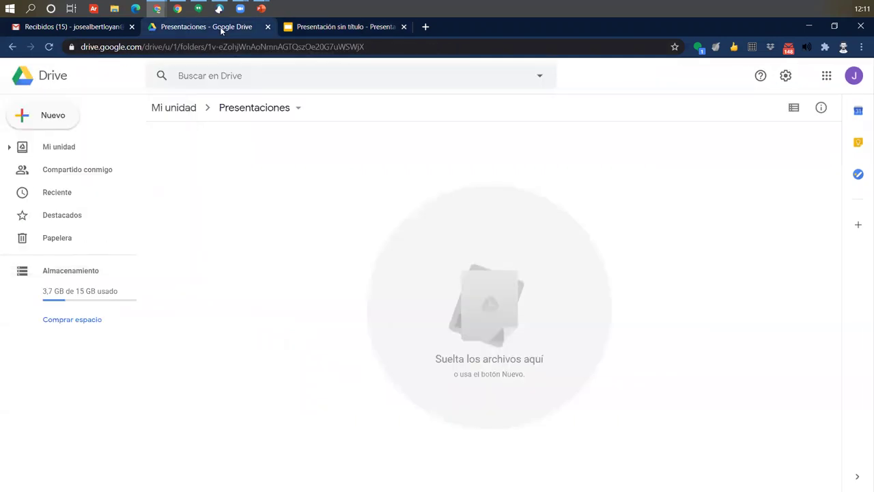
left_click(822, 76)
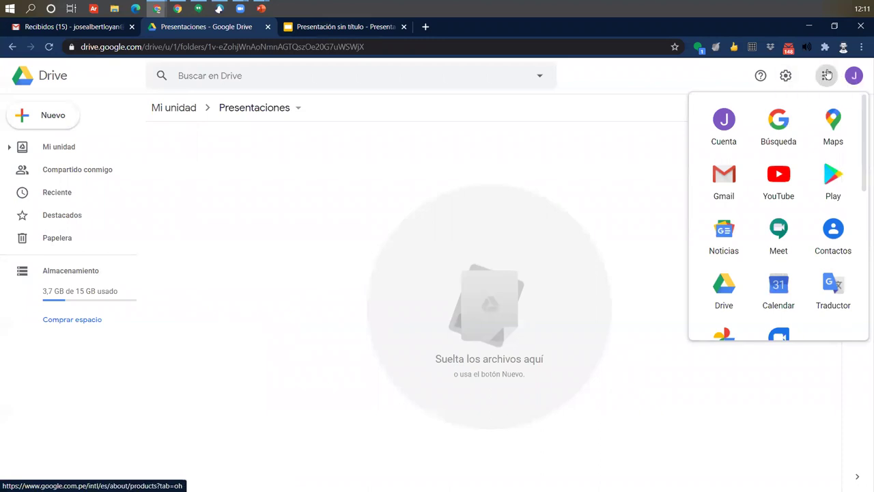
scroll(790, 236, "down", 4)
scroll(782, 236, "up", 3)
scroll(733, 174, "down", 4)
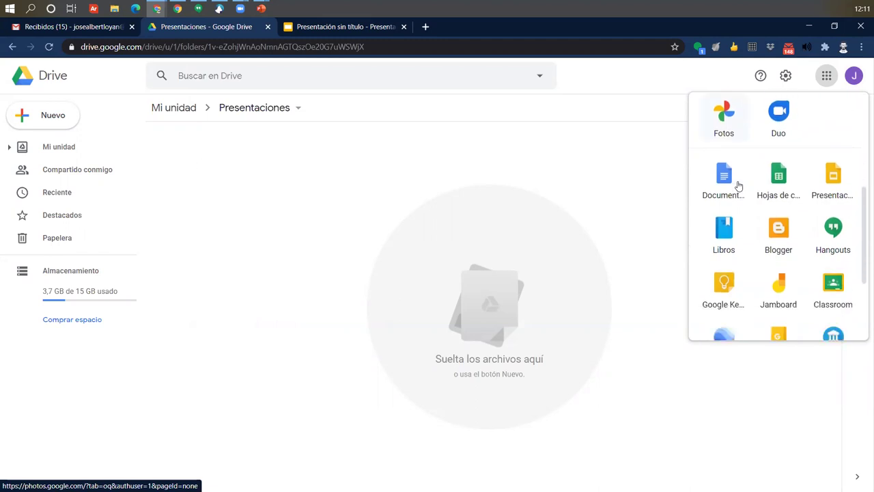
scroll(734, 181, "up", 2)
scroll(738, 205, "up", 2)
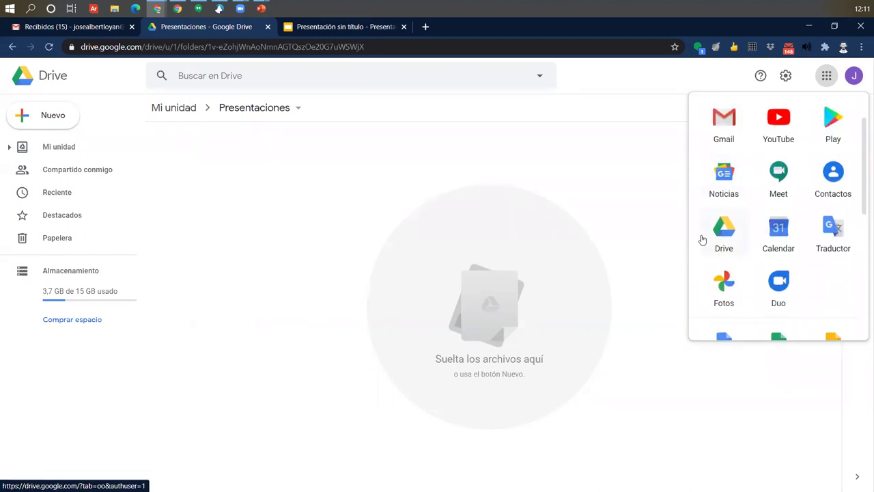
scroll(718, 251, "down", 1)
scroll(718, 251, "down", 2)
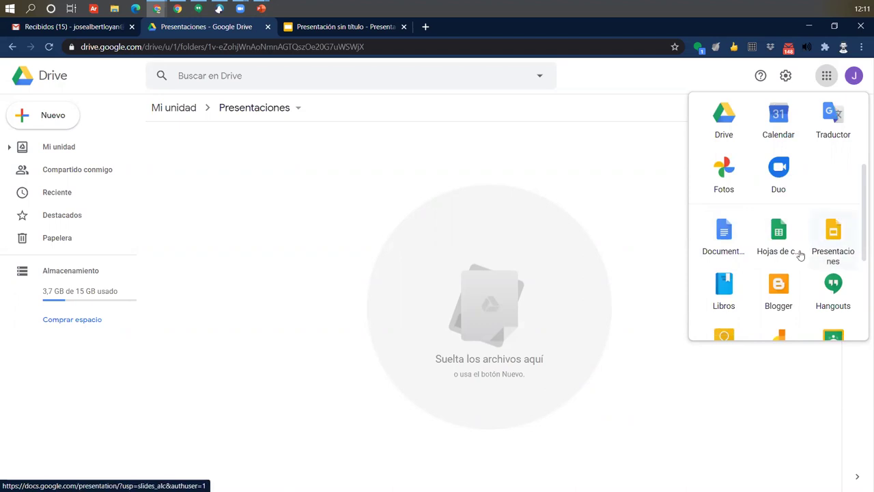
left_click(504, 222)
left_click(352, 27)
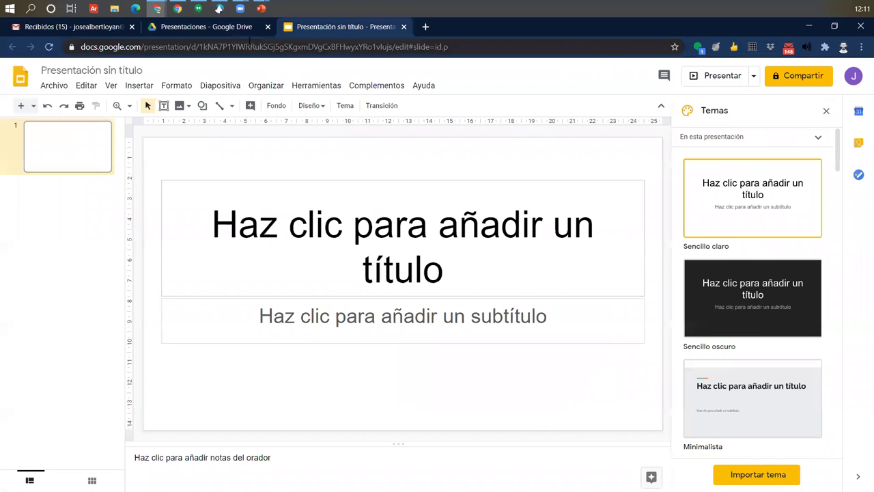
left_click(240, 28)
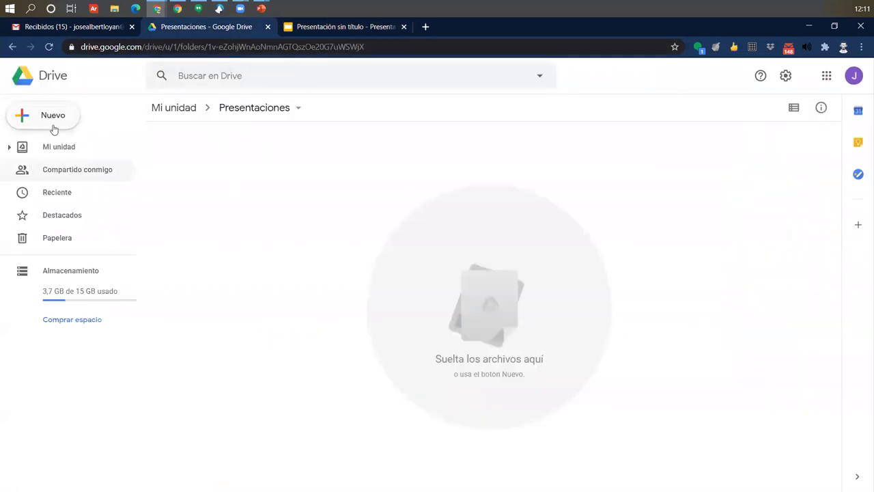
left_click(349, 26)
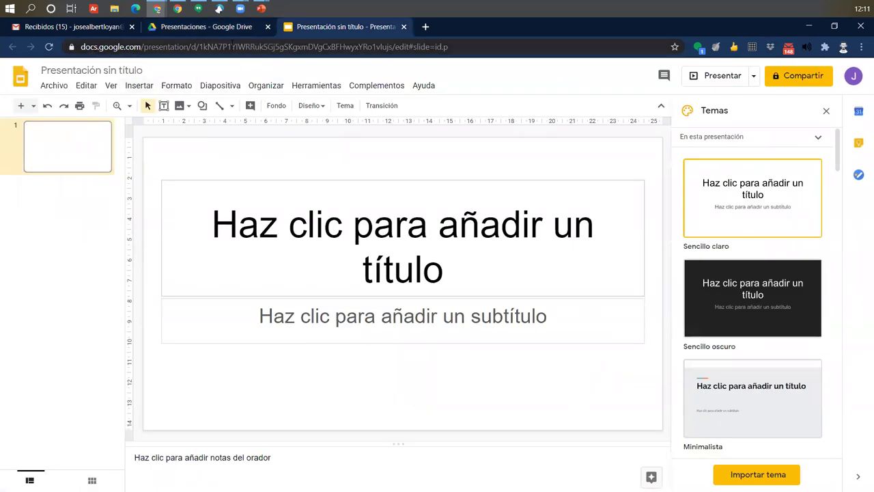
left_click(219, 31)
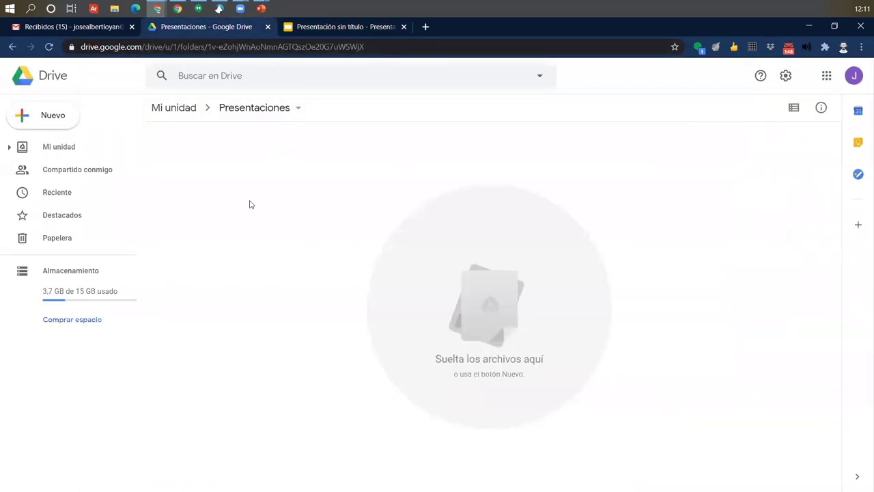
left_click(827, 75)
scroll(785, 253, "down", 3)
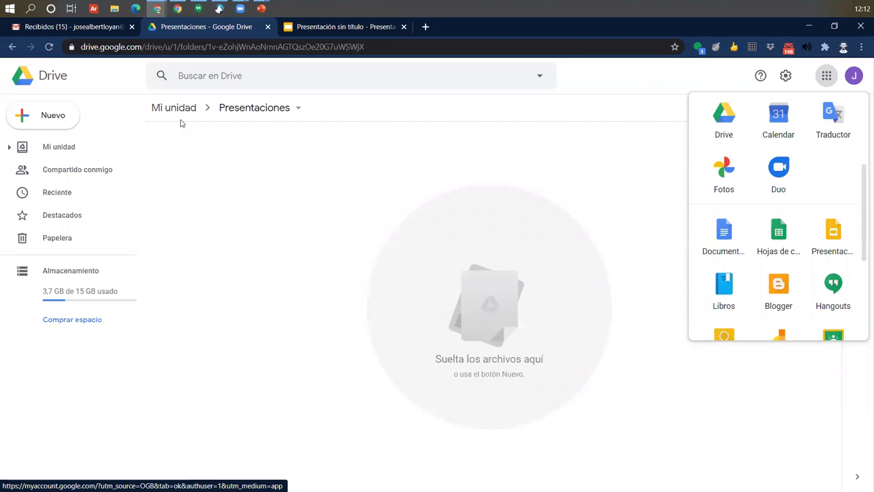
- Rename the untitled presentation as "Presentación 01"
left_click(365, 28)
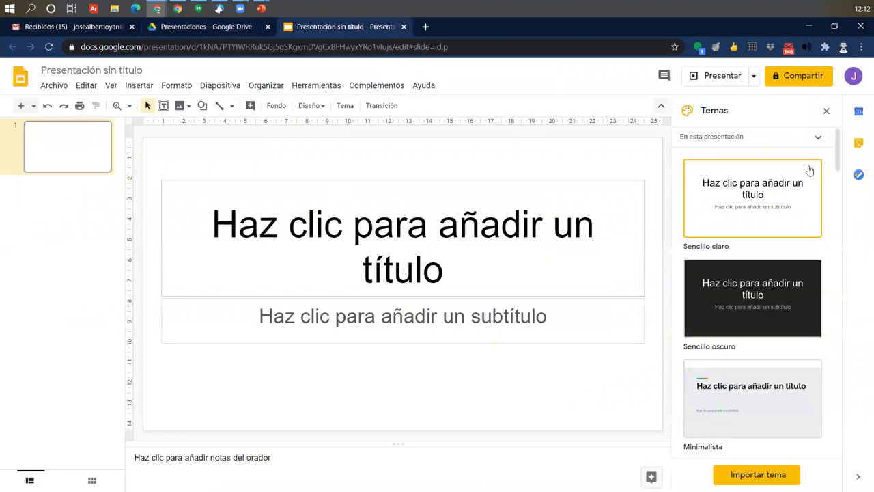
left_click(132, 72)
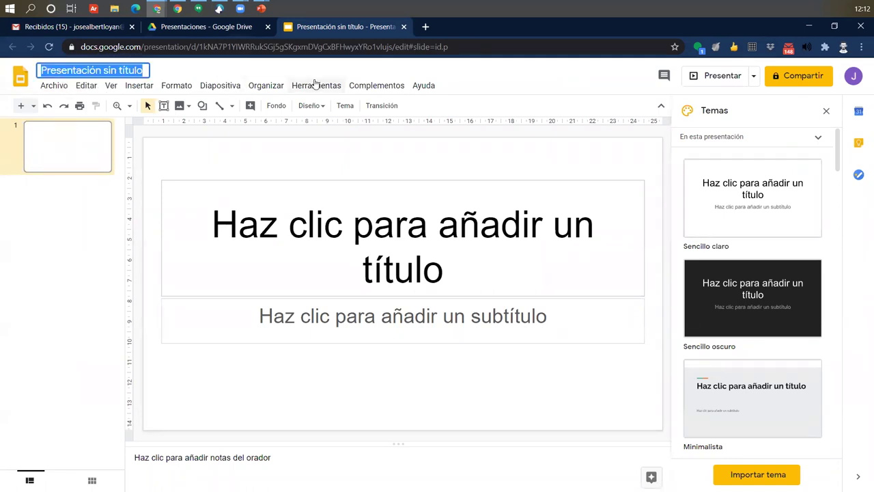
type("P")
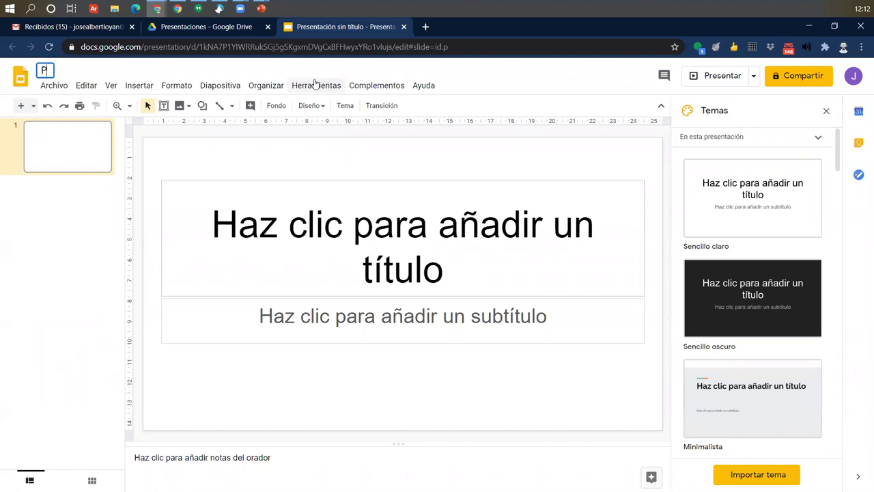
type("resentación 01")
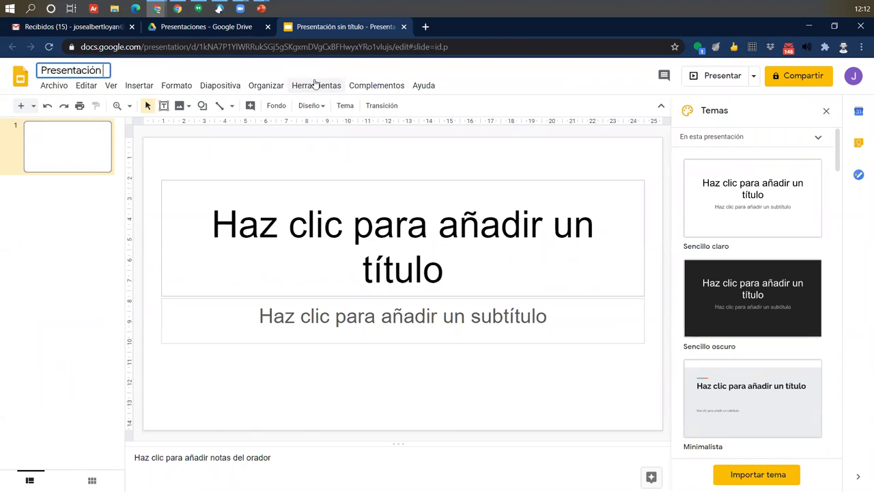
key("Return")
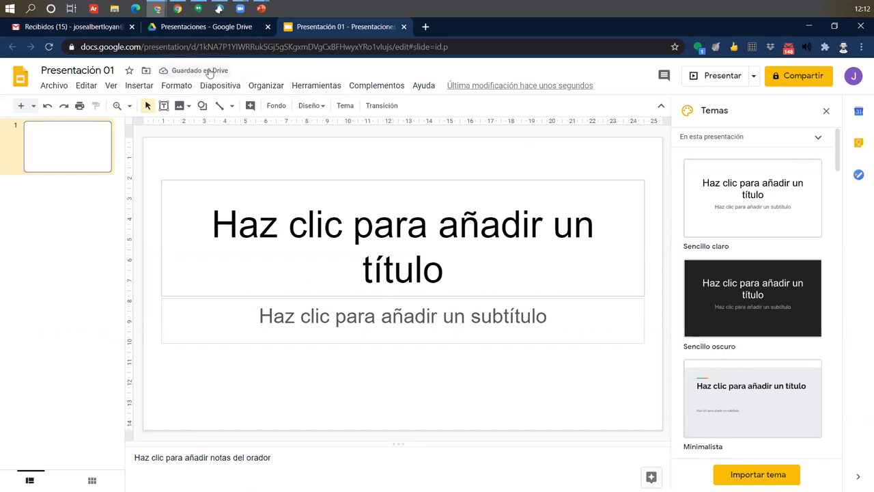
- Check the Presentaciones folder in Drive for the renamed file and review the destination folders offered for moving the presentation
left_click(216, 29)
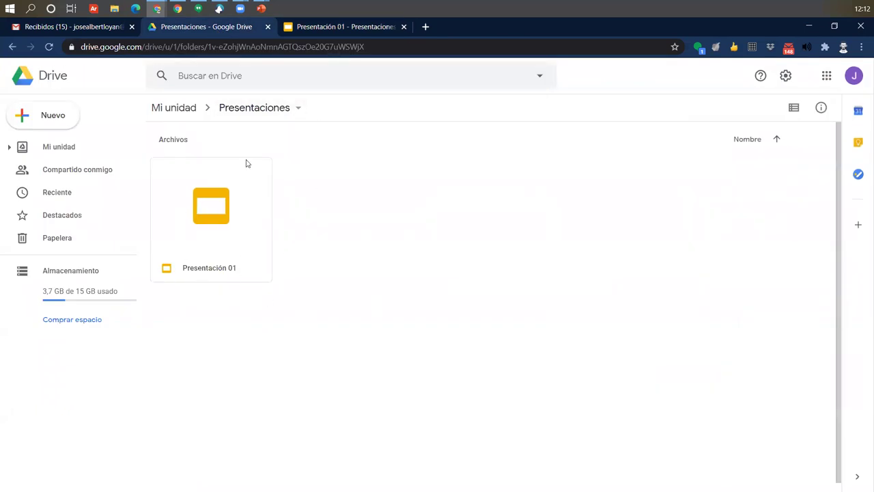
left_click(319, 28)
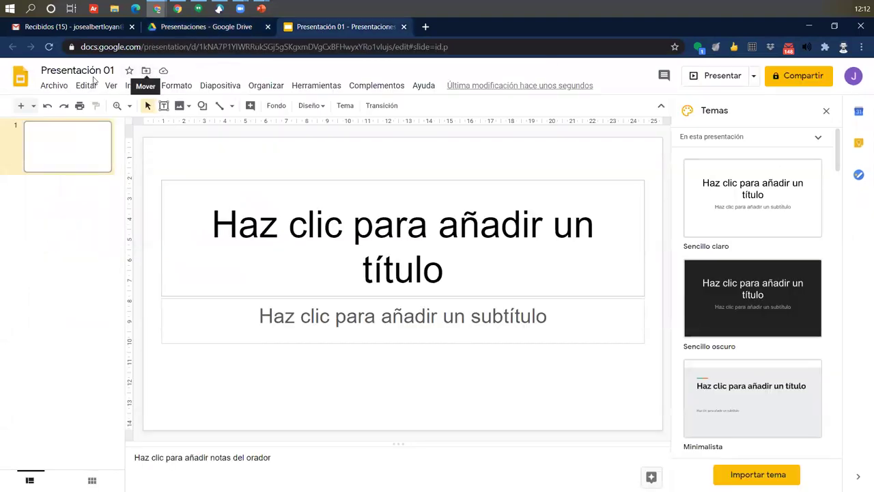
left_click(146, 71)
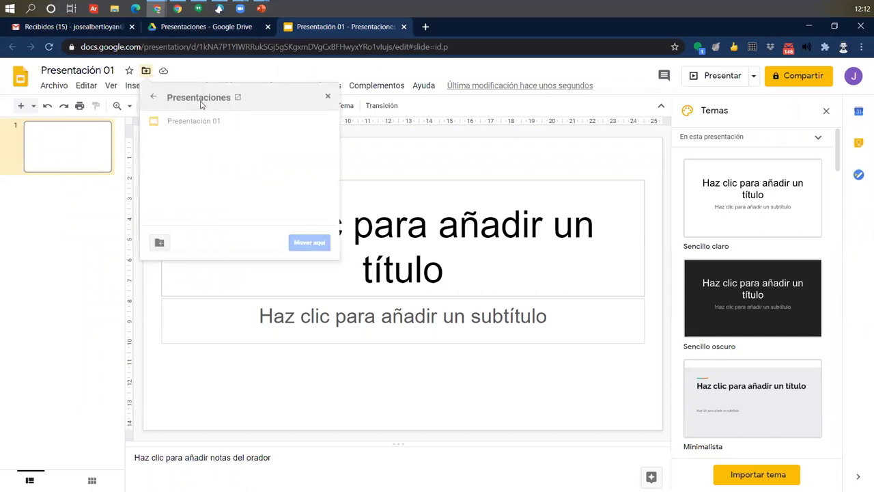
left_click(153, 97)
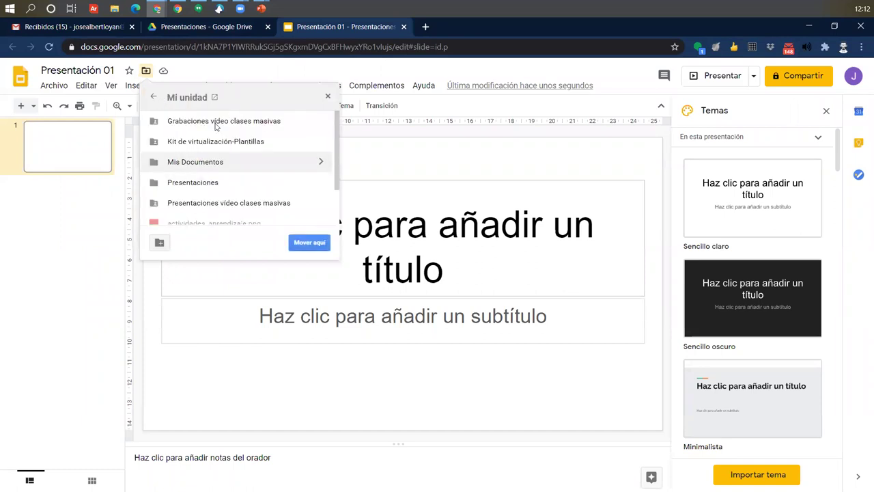
left_click(328, 97)
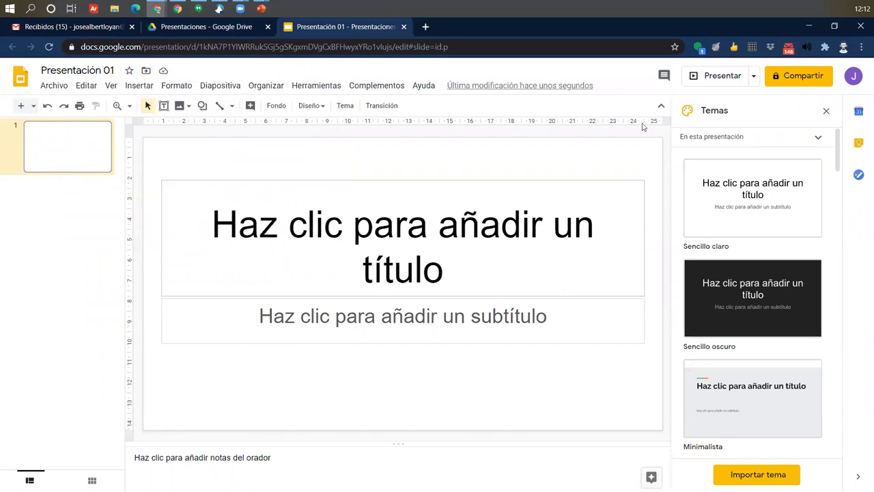
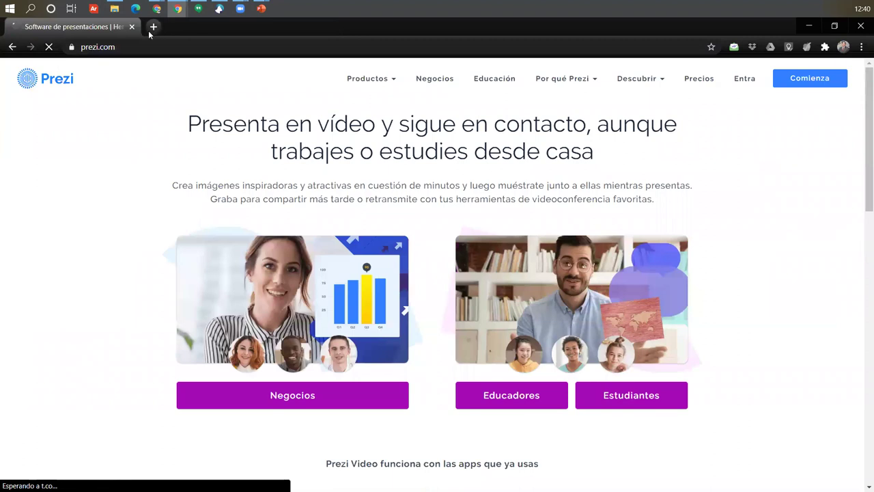
- In another browser window, search Google for "prezi" and open the Spanish Prezi website to read its main headline
left_click(125, 26)
left_click(421, 256)
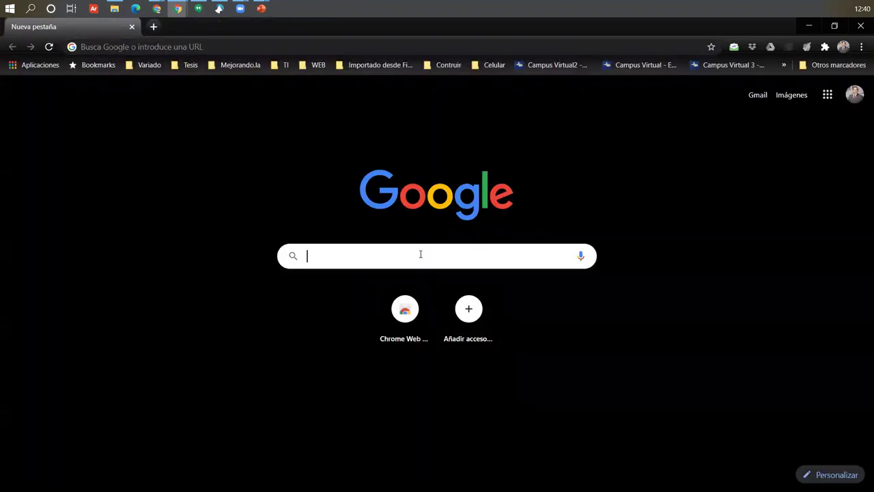
type("o")
key("BackSpace")
key("BackSpace")
type("prezi")
key("Return")
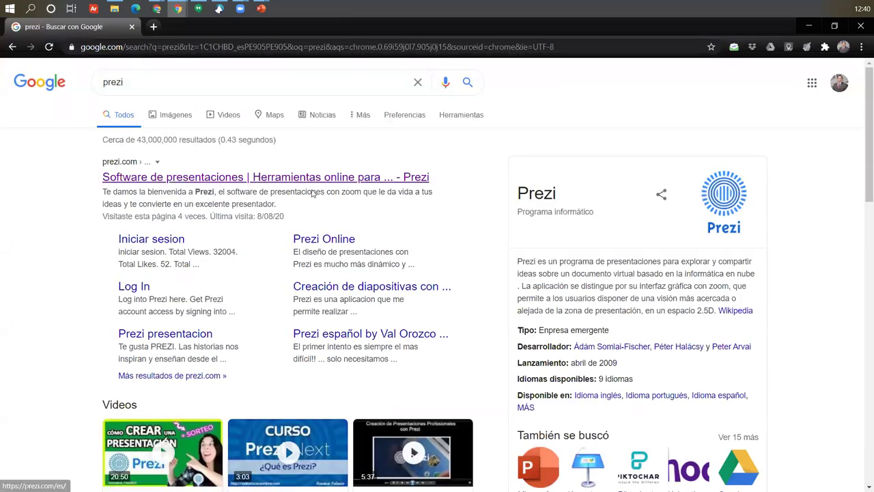
left_click(255, 175)
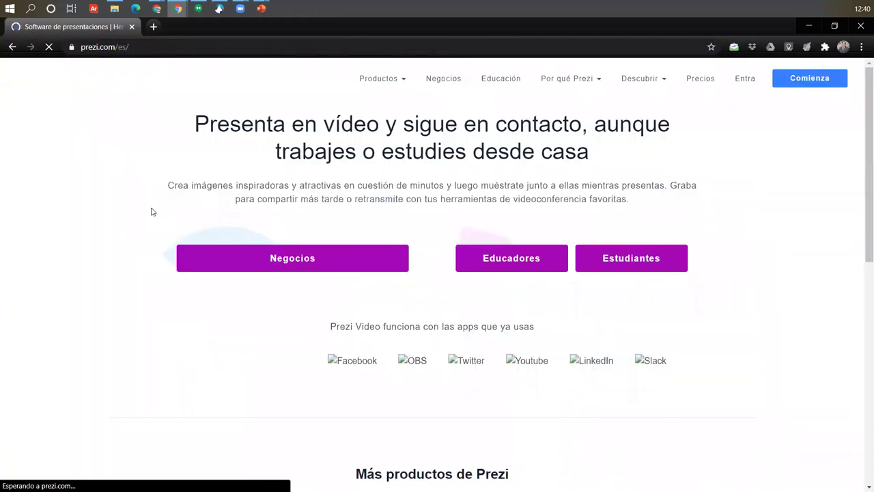
left_click_drag(194, 143, 598, 154)
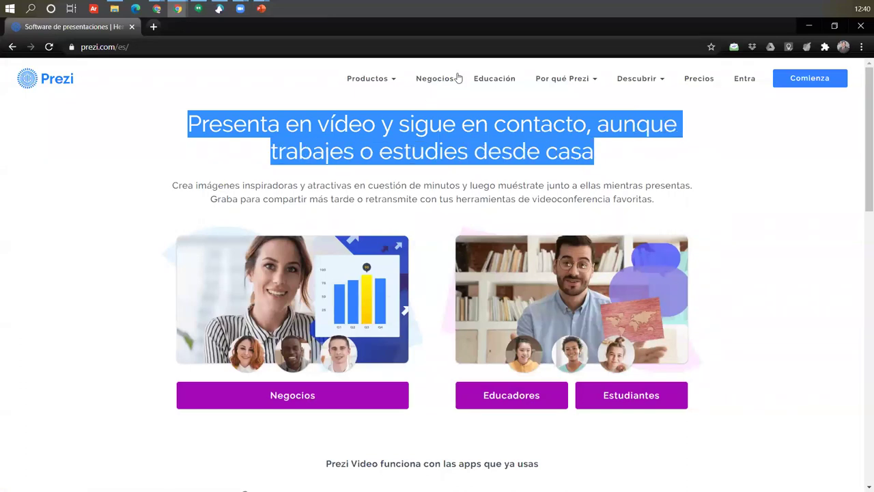
- Examine Prezi's pricing for the Basic plans and compare the features included in Basic and Plus
left_click(707, 80)
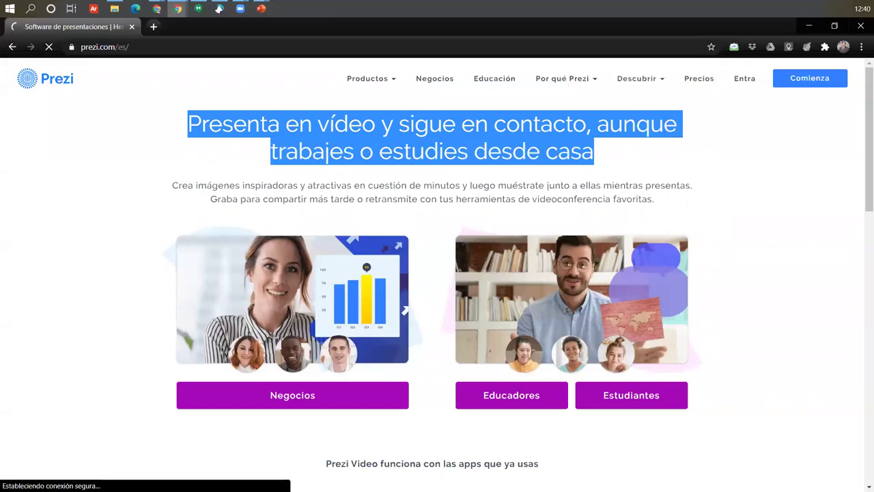
scroll(289, 332, "down", 1)
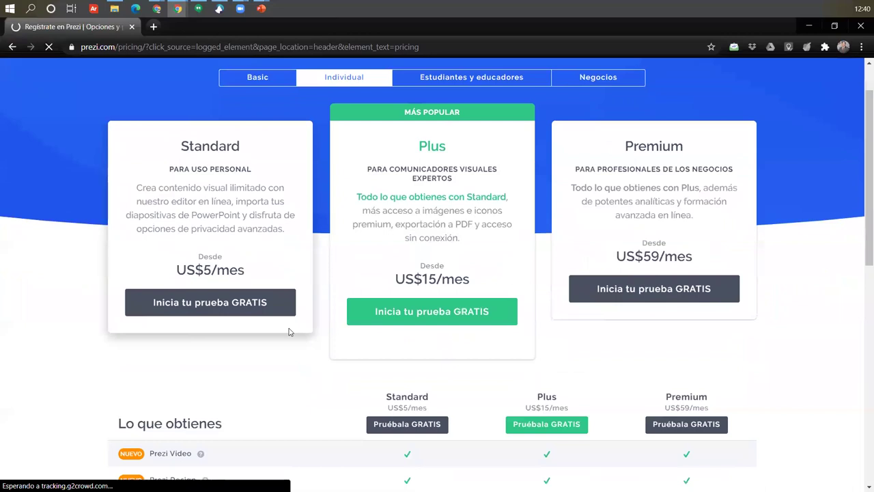
left_click(257, 78)
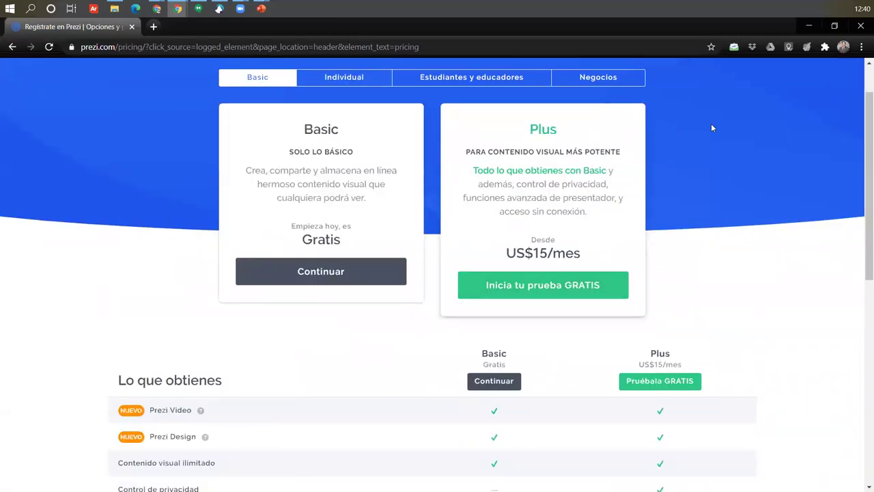
scroll(573, 327, "down", 4)
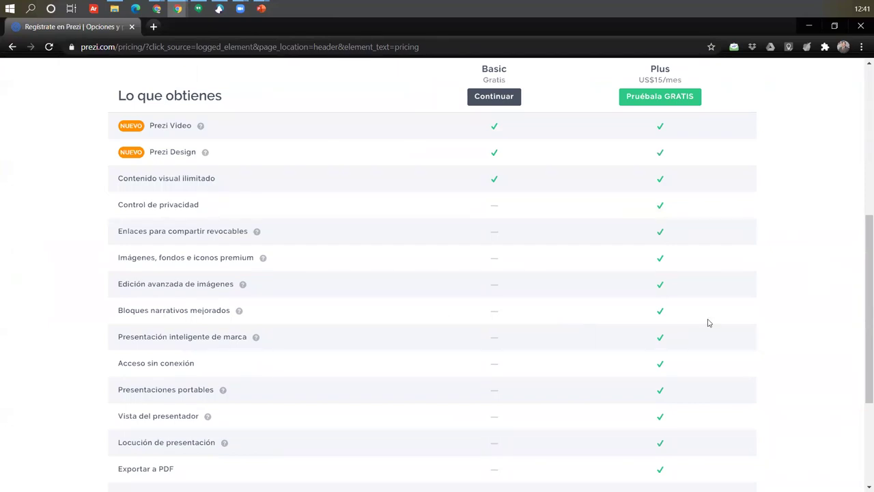
scroll(707, 323, "up", 5)
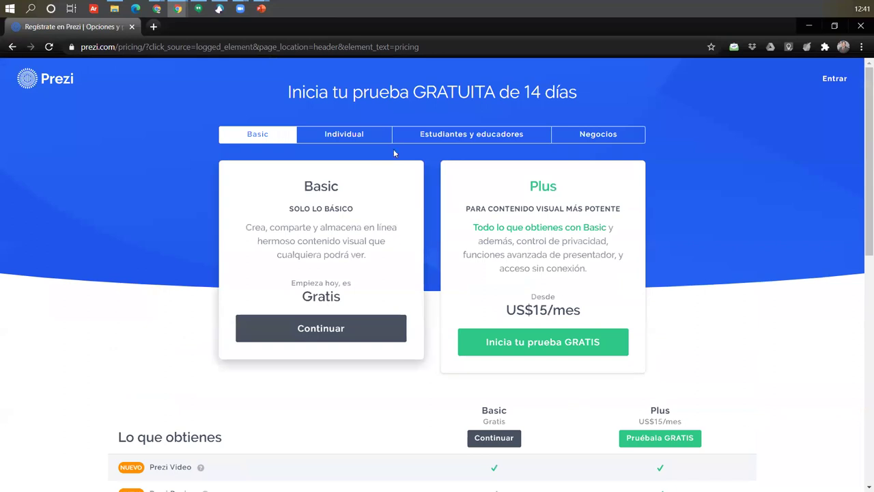
- Compare the Individual and Estudiantes y educadores plans, and return to the Basic plans
left_click(346, 142)
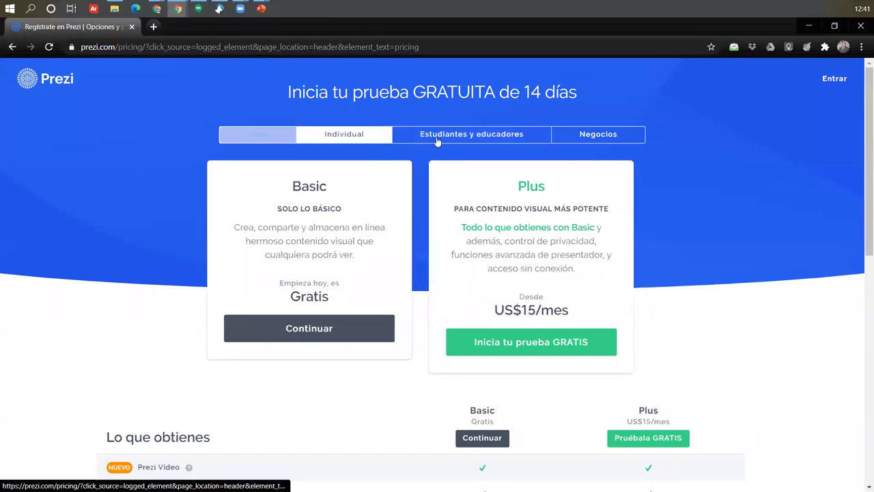
left_click(440, 140)
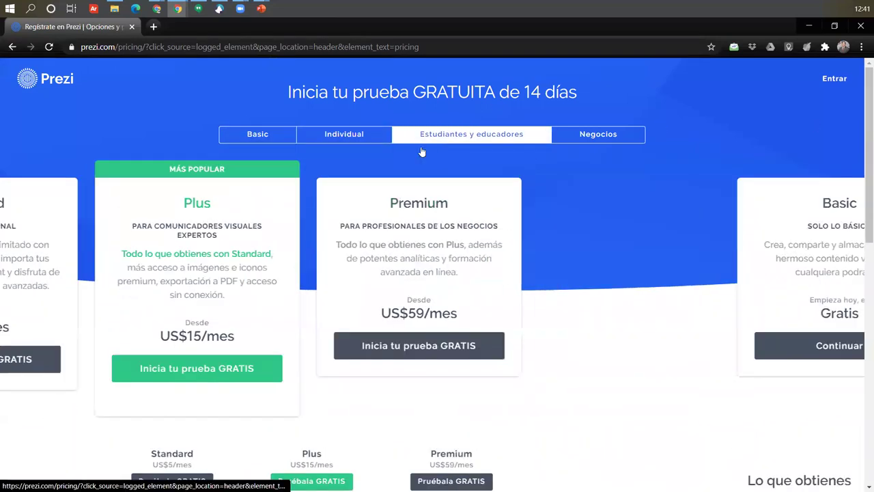
scroll(417, 212, "down", 2)
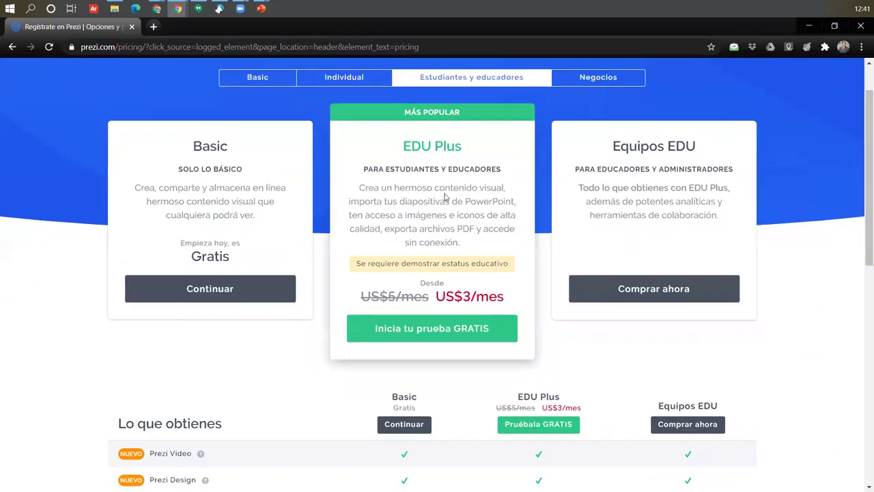
scroll(294, 211, "down", 2)
scroll(398, 279, "up", 4)
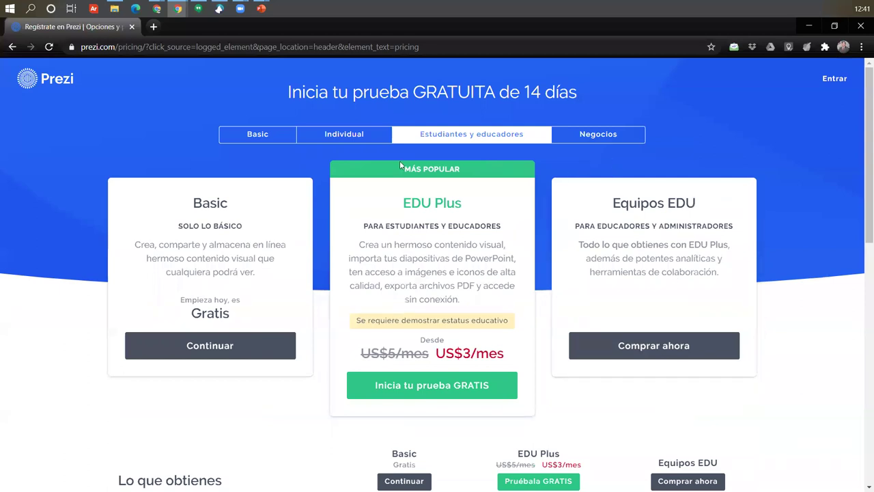
left_click(294, 140)
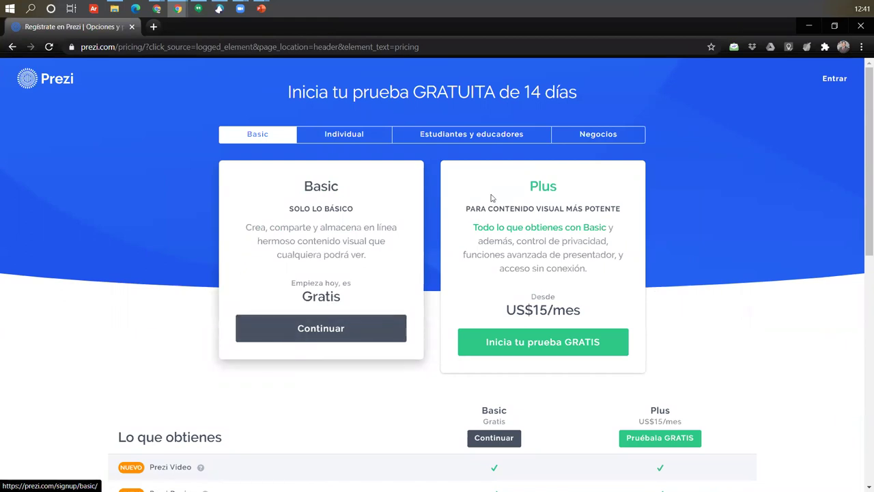
- Log in to Prezi with the saved account credentials and look over the project dashboard
left_click(835, 78)
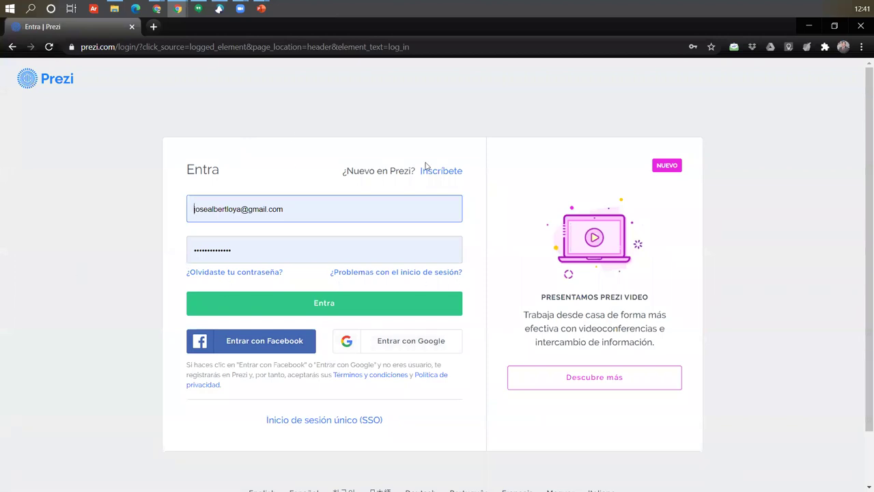
left_click(306, 305)
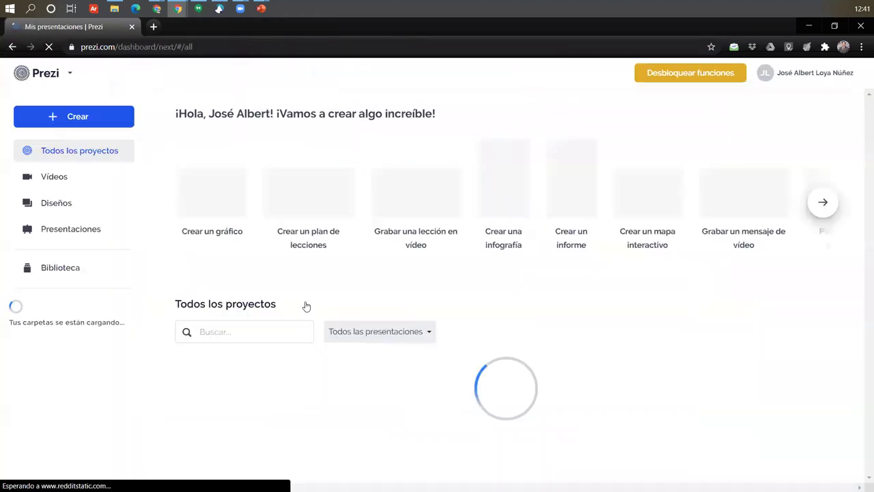
scroll(293, 302, "down", 5)
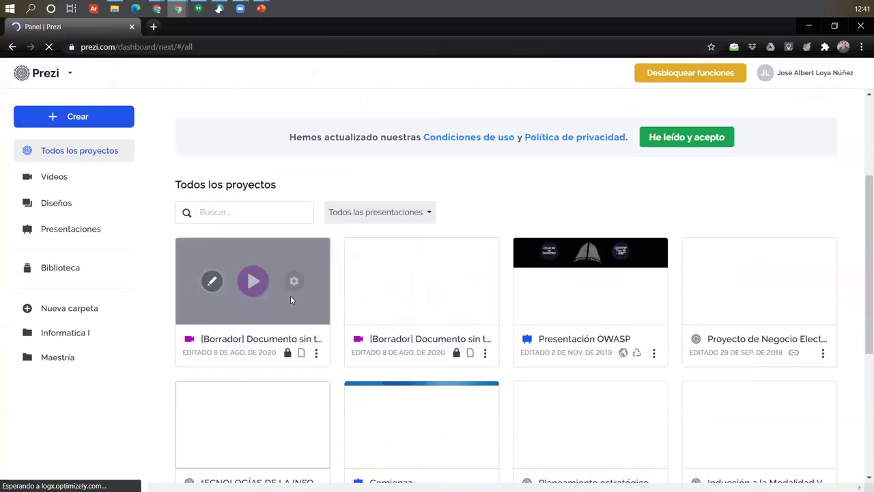
scroll(290, 295, "up", 5)
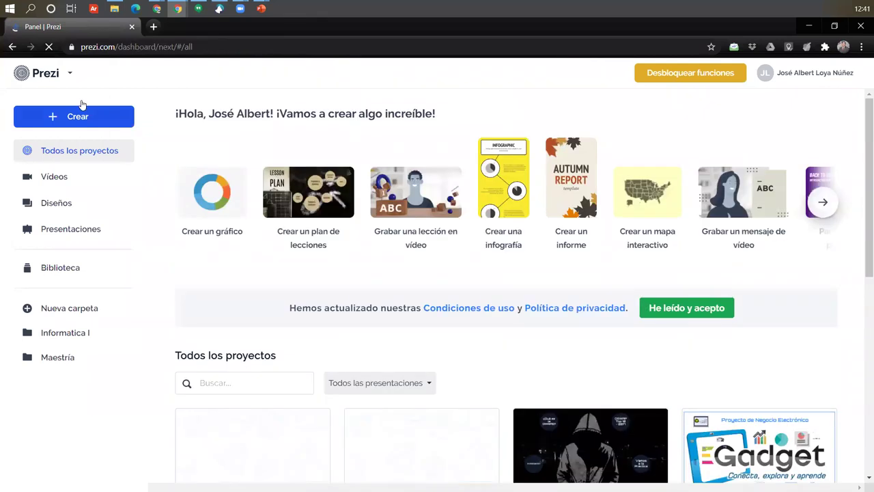
- Check the Prezi and Prezi Classic version choices and look through the list of all projects
mouse_move(81, 105)
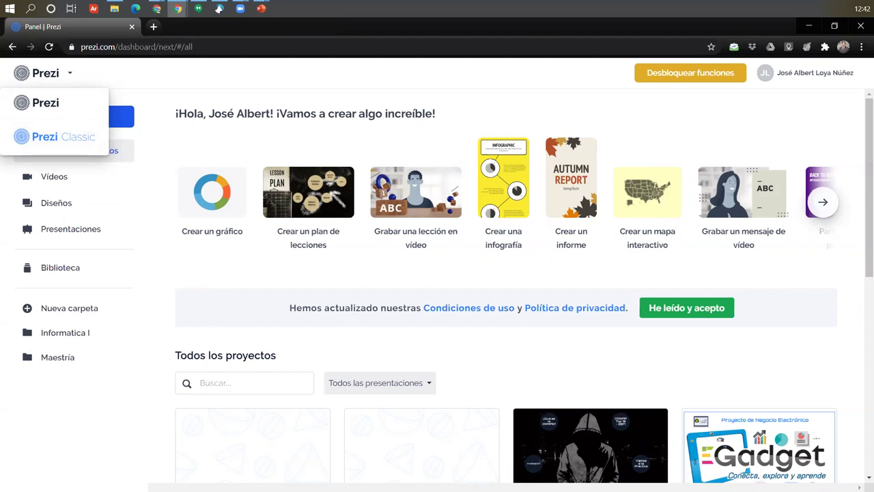
left_click(194, 77)
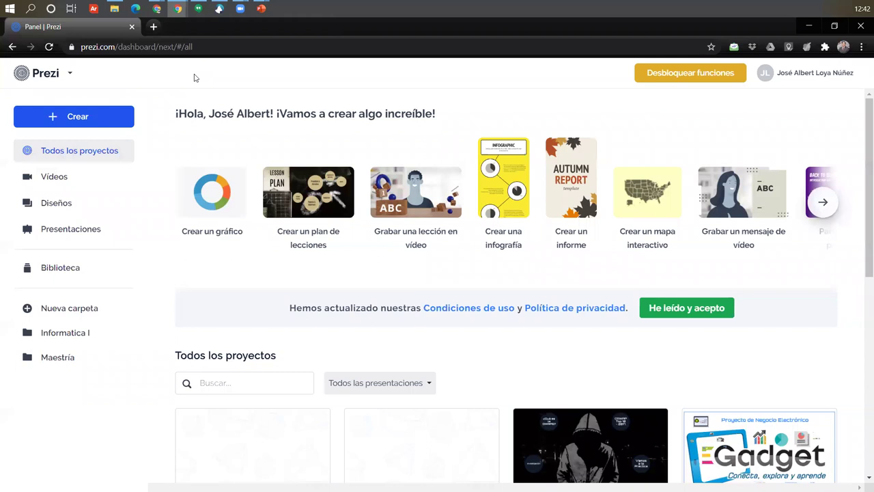
scroll(424, 396, "down", 6)
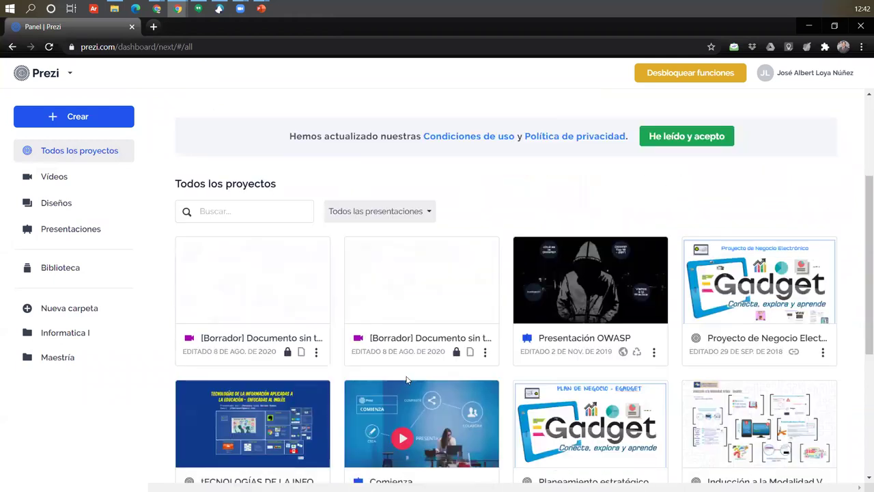
scroll(90, 280, "up", 3)
scroll(95, 273, "up", 3)
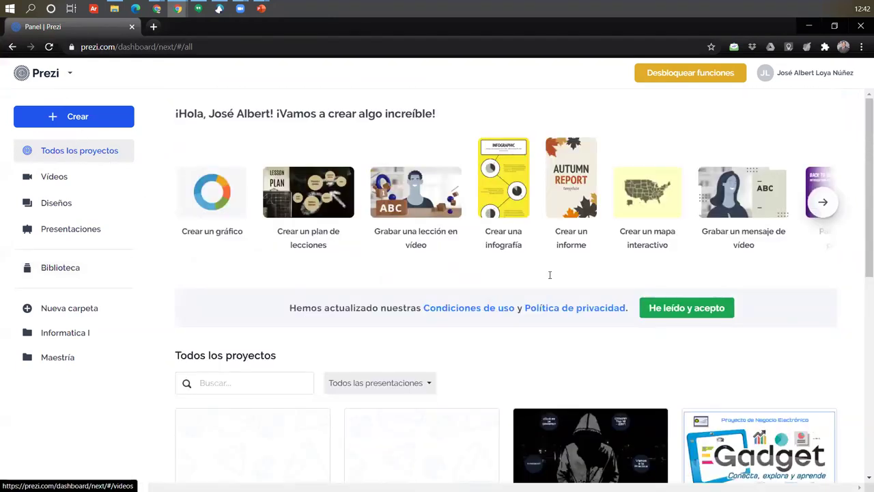
- View the creation options offered in the Vídeos, Diseños and Presentaciones sections
left_click(61, 176)
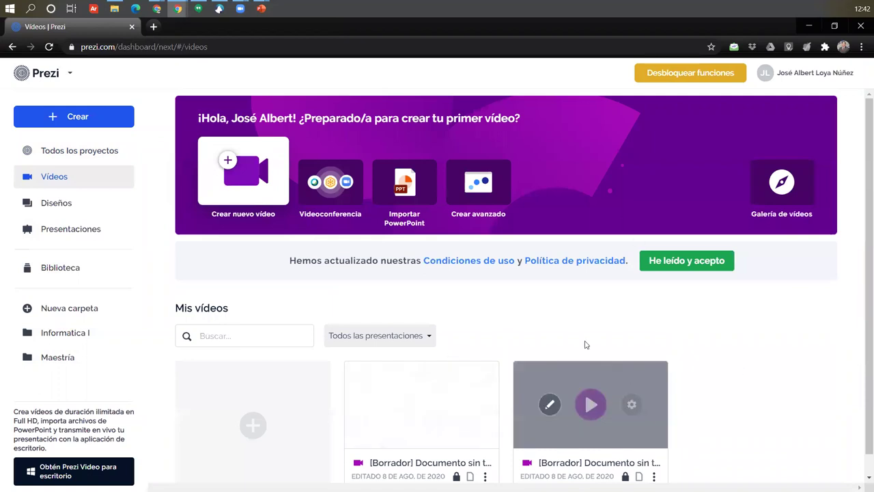
left_click(57, 202)
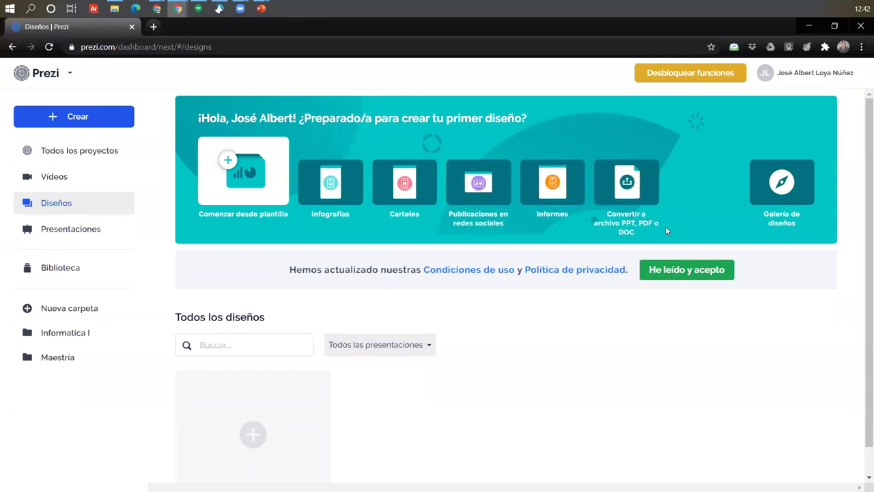
left_click(82, 232)
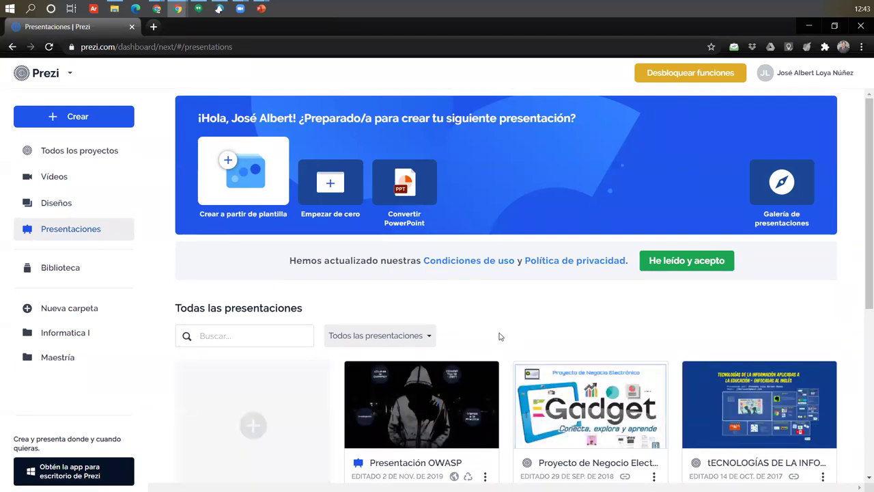
- Look through the existing presentations in the Presentaciones section
scroll(502, 335, "down", 1)
scroll(543, 269, "down", 3)
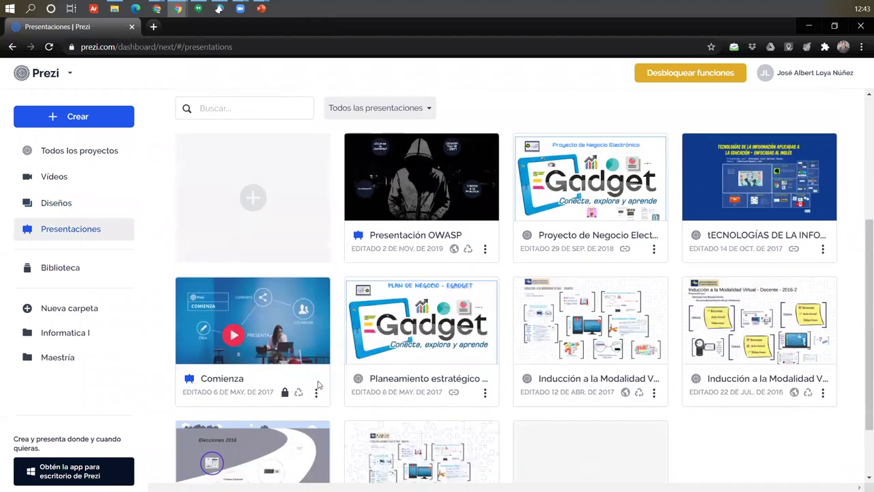
scroll(396, 386, "up", 3)
scroll(396, 386, "up", 1)
scroll(478, 287, "down", 2)
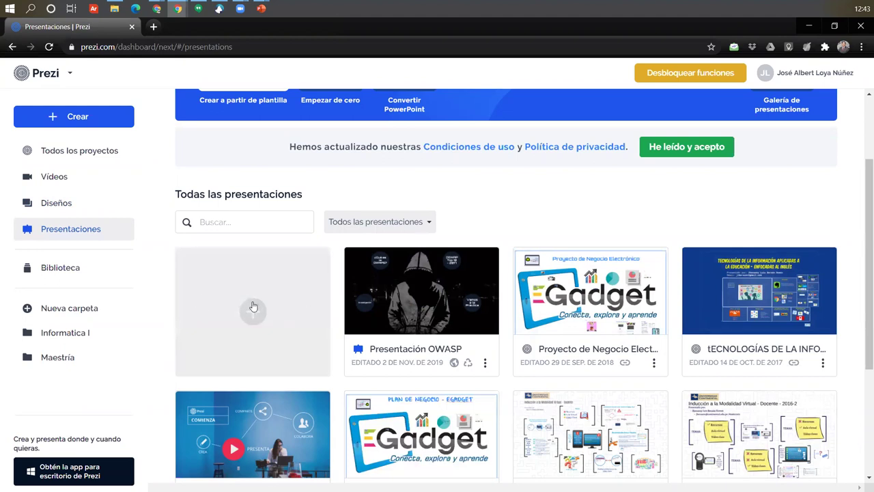
- Start a new presentation from the Presentaciones section to reach the template selector
scroll(230, 382, "up", 1)
scroll(229, 382, "up", 2)
scroll(234, 366, "down", 1)
left_click(233, 367)
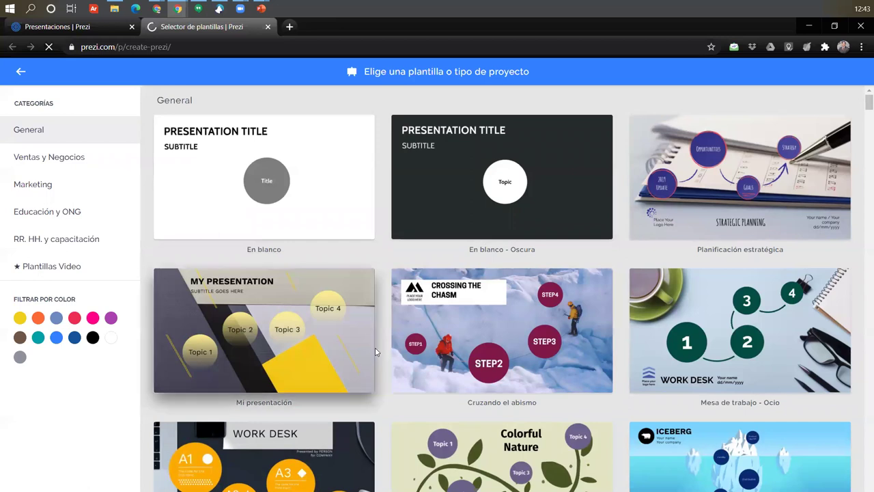
- Examine the General category of presentation templates, including the blank and themed designs
scroll(503, 205, "down", 1)
scroll(503, 305, "down", 8)
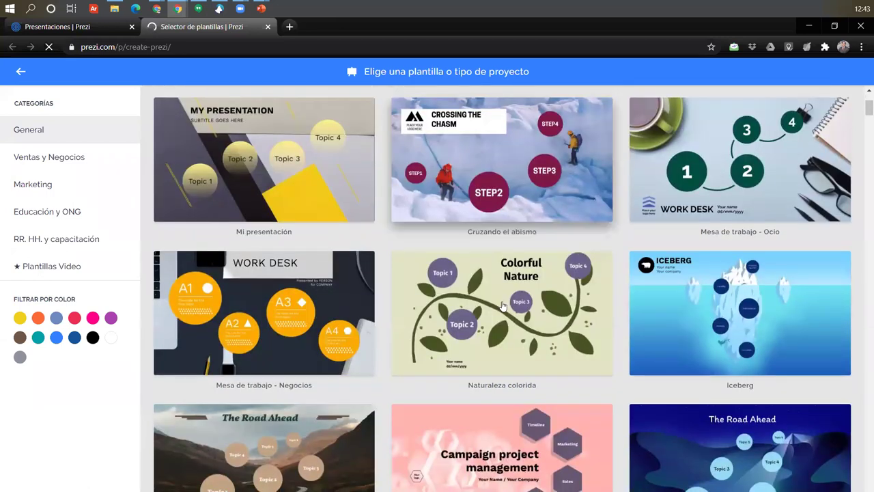
scroll(503, 305, "down", 12)
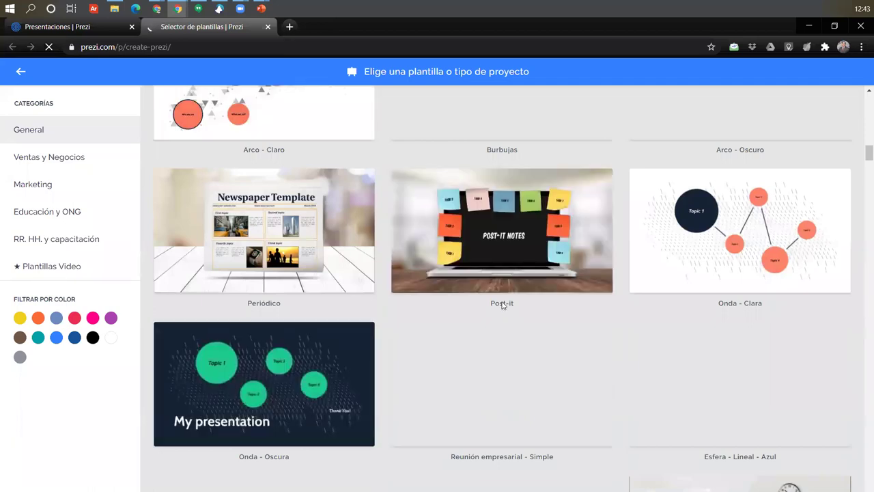
scroll(502, 304, "up", 7)
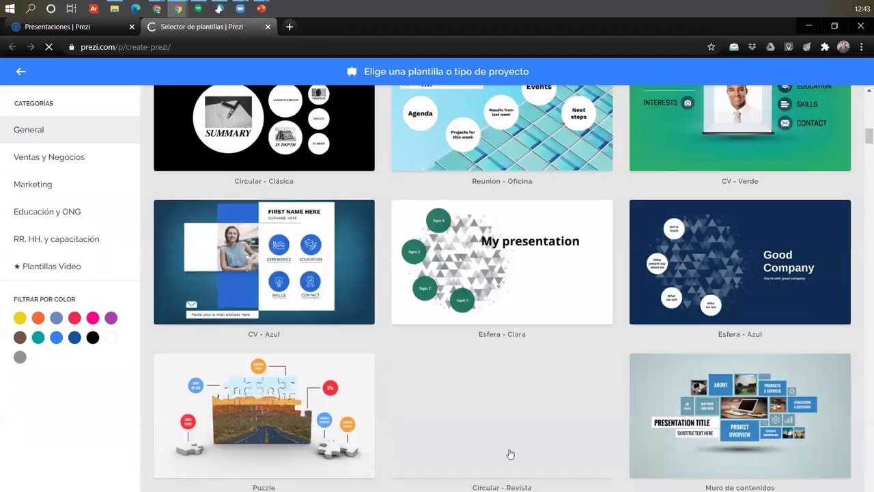
scroll(510, 454, "up", 20)
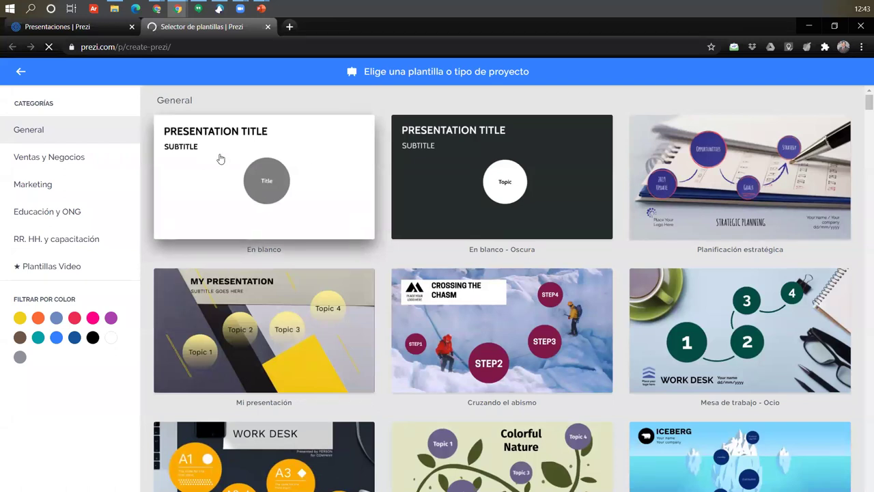
scroll(668, 307, "down", 3)
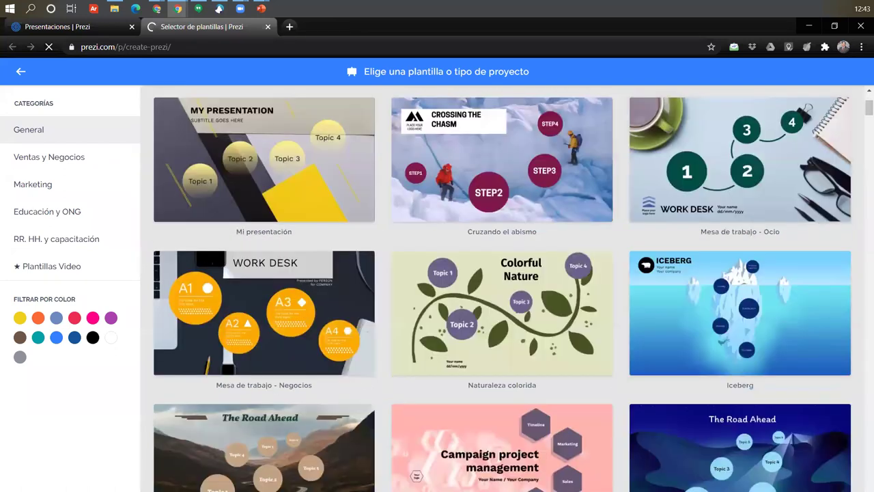
scroll(84, 214, "up", 2)
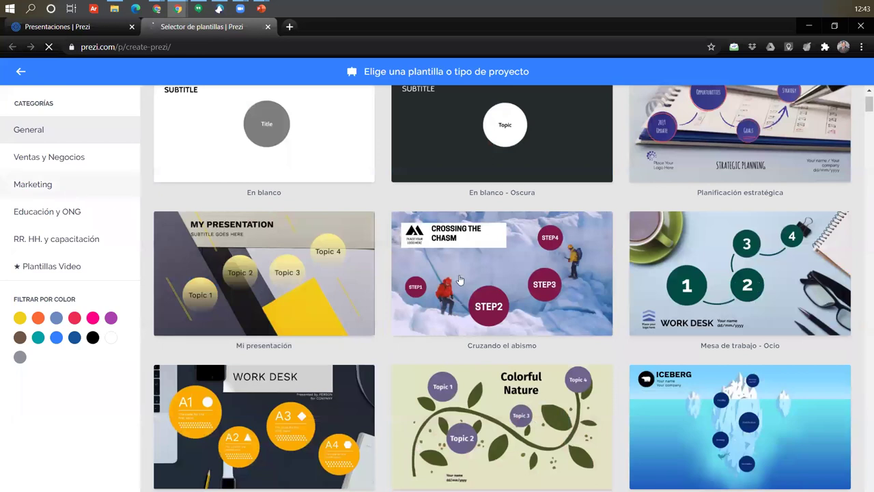
- Look through the Marketing templates and open the preview of "Reporte de redes sociales - Conectar"
scroll(459, 280, "down", 10)
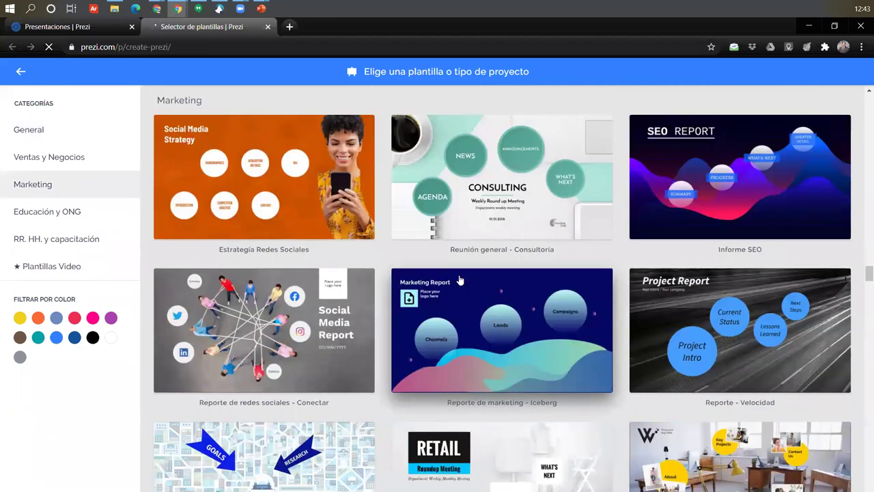
scroll(459, 280, "down", 2)
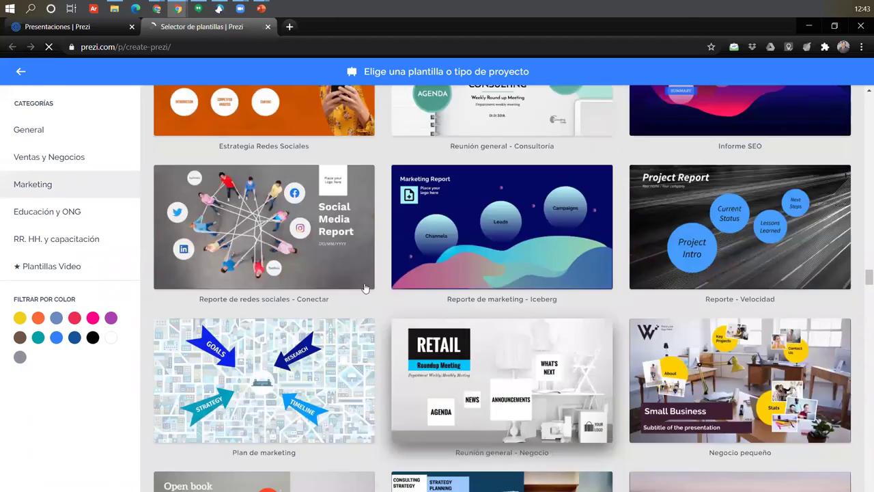
scroll(315, 320, "up", 1)
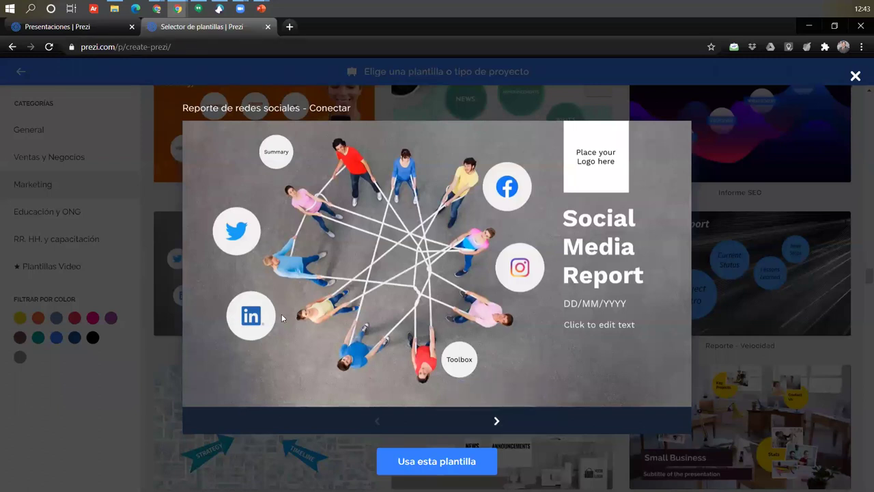
- Page through the template preview up to the Key Campaigns slide and back to its cover
left_click(494, 422)
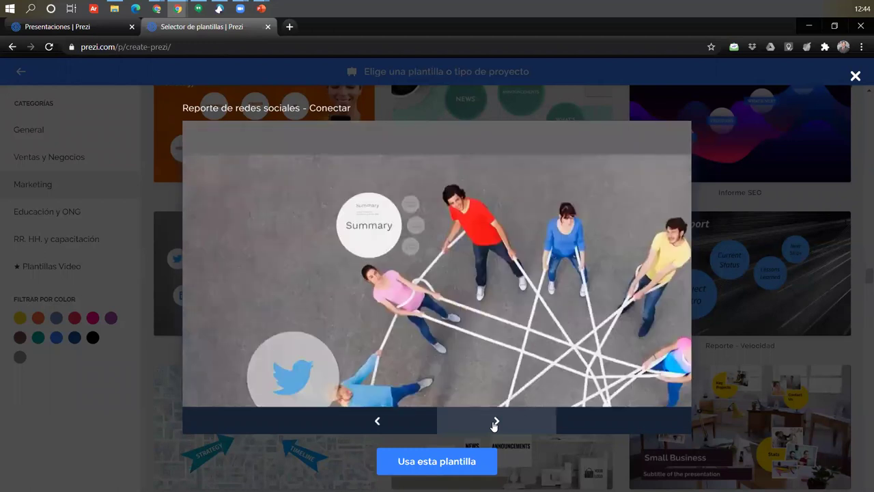
left_click(494, 422)
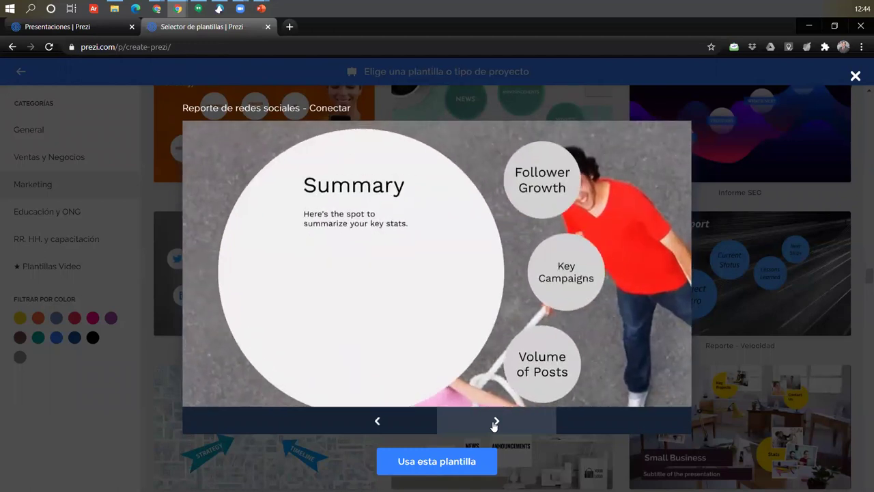
left_click(495, 423)
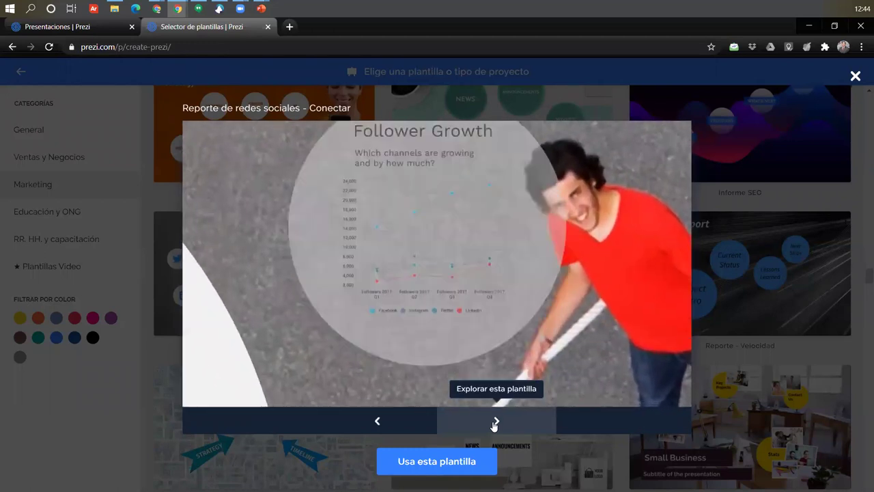
left_click(494, 424)
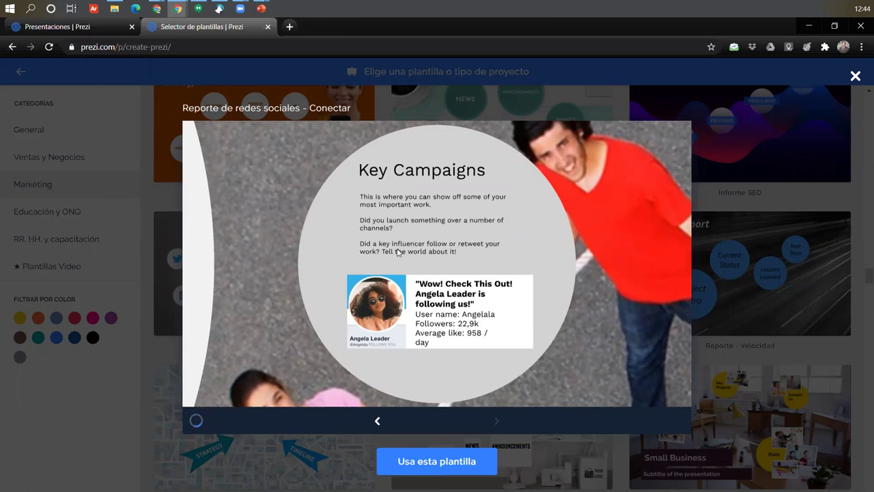
left_click(374, 421)
left_click(375, 420)
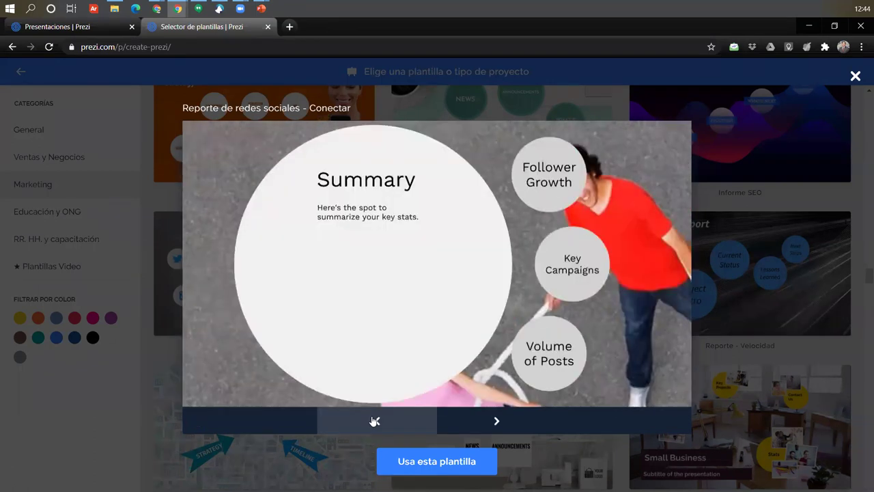
left_click(421, 426)
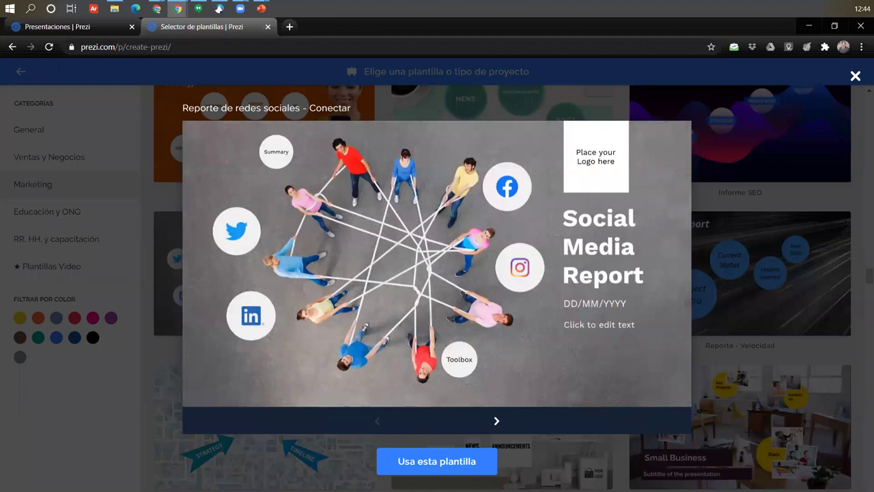
- Use the "Reporte de redes sociales - Conectar" template and title the presentation "Prezi Ejemplo"
left_click(428, 469)
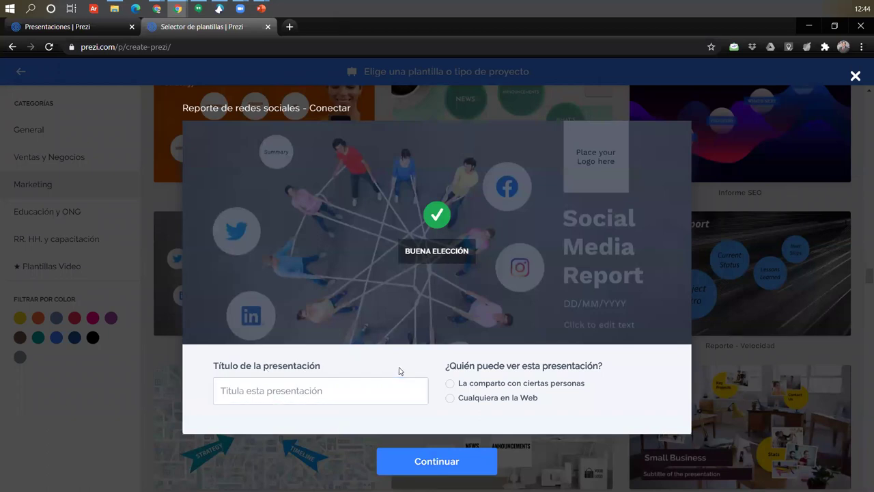
left_click(241, 392)
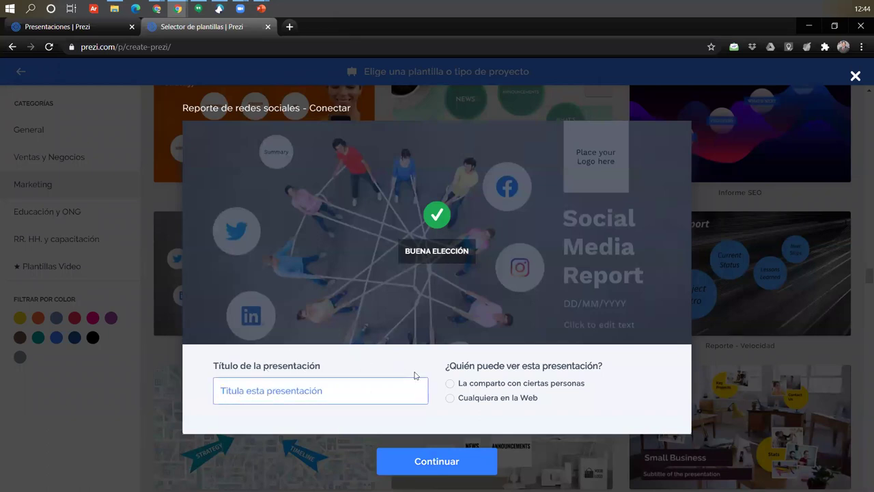
type("Prezi Ejemplo")
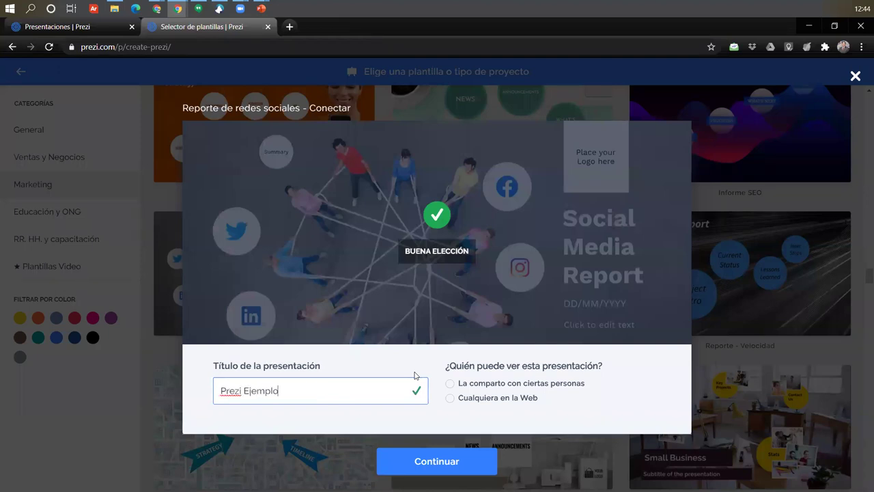
- Set who can see the presentation to "Cualquiera en la Web" and continue to the editor
left_click(465, 368)
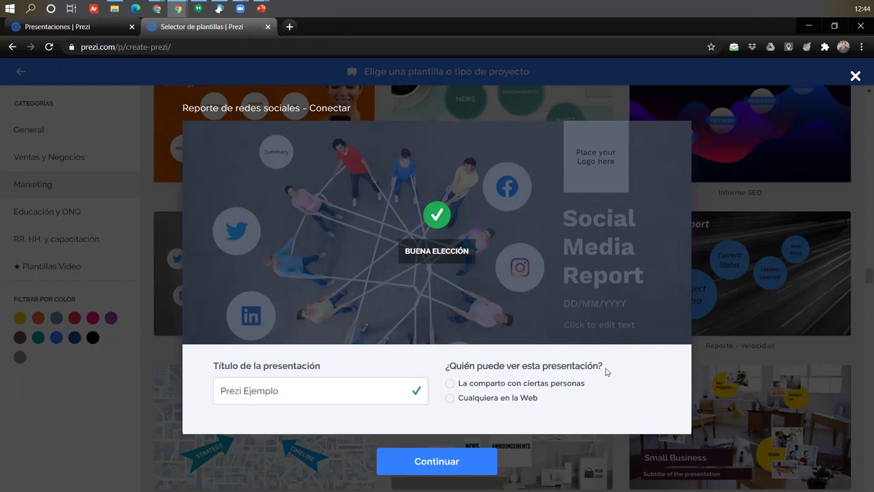
left_click(473, 388)
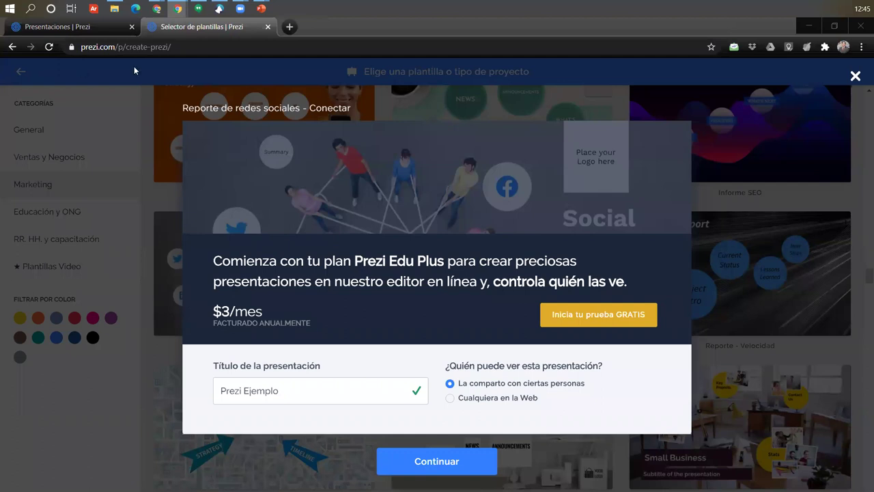
left_click(492, 404)
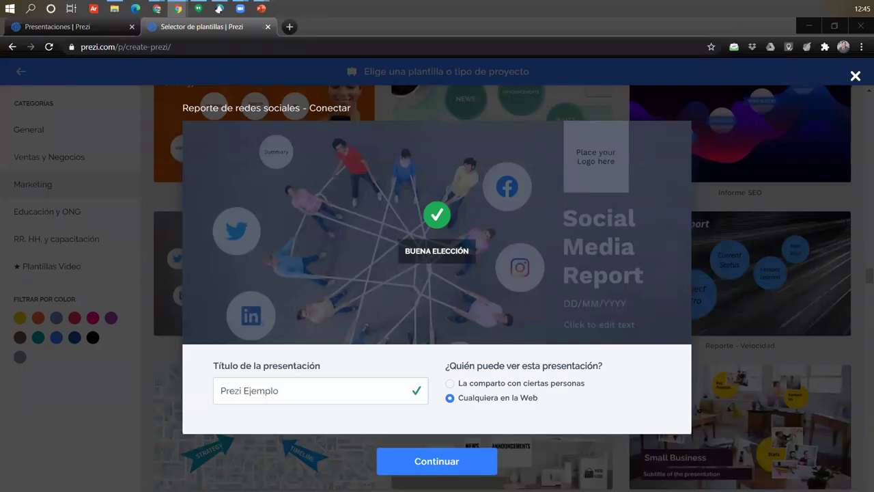
left_click(462, 459)
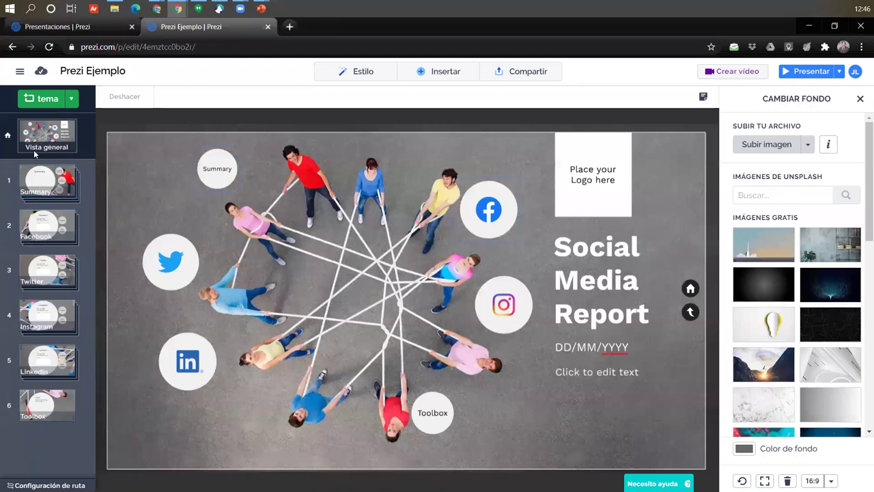
- View the Summary topic's subtopics, return to the overview and reopen the Summary topic
left_click(57, 186)
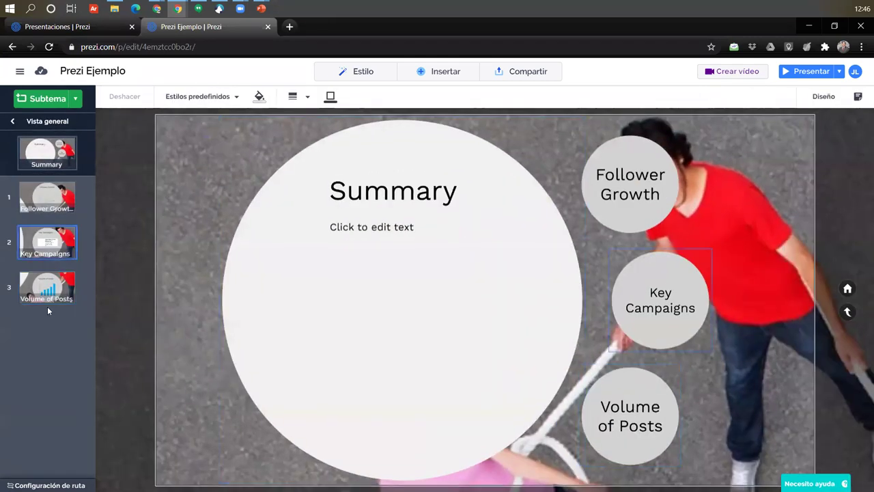
left_click(15, 122)
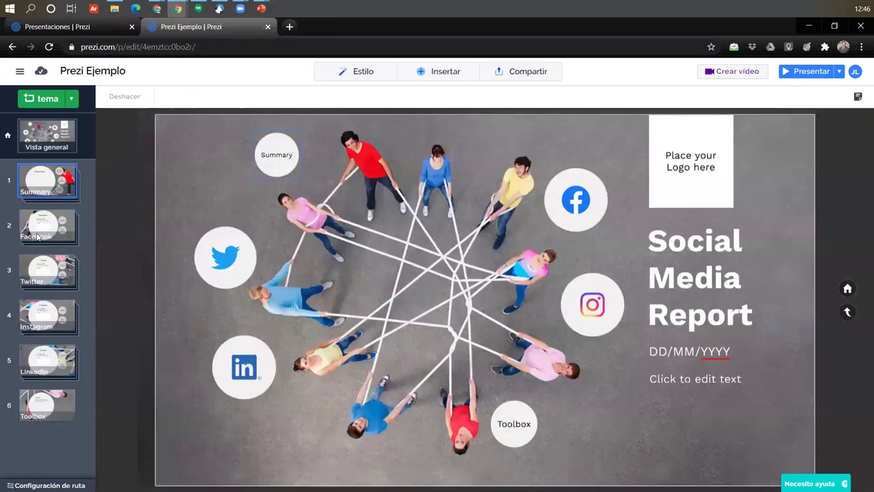
left_click(52, 189)
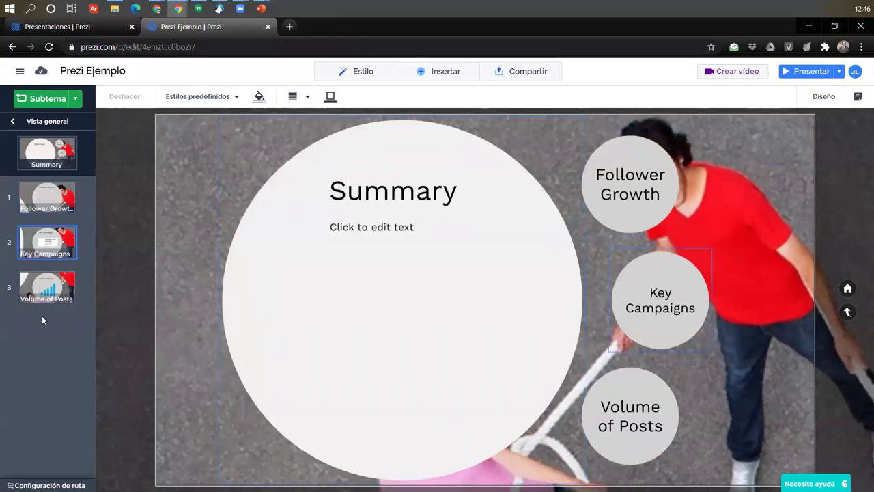
- View the Follower Growth, Key Campaigns and Volume of Posts subtopics one by one and return to the general overview
left_click(45, 205)
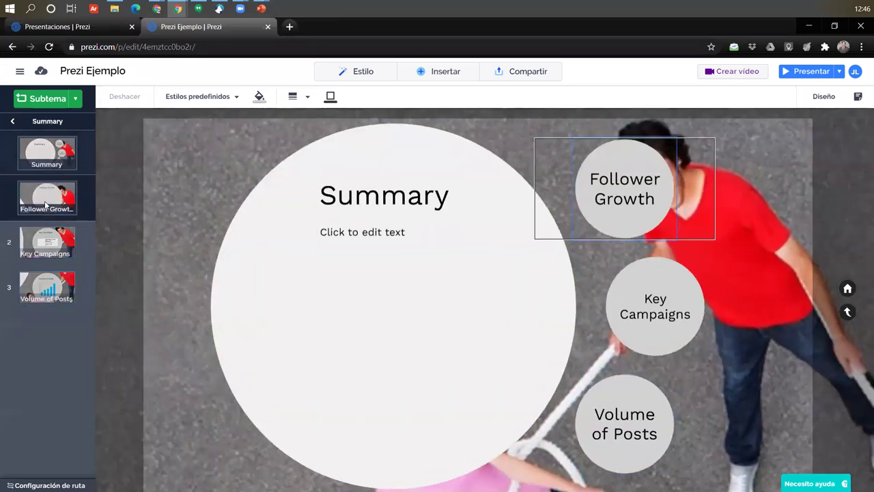
left_click(45, 205)
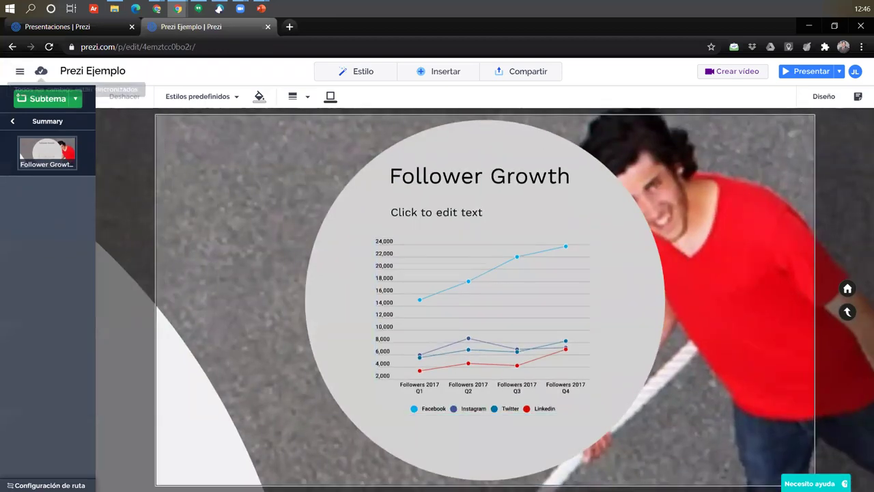
left_click(13, 121)
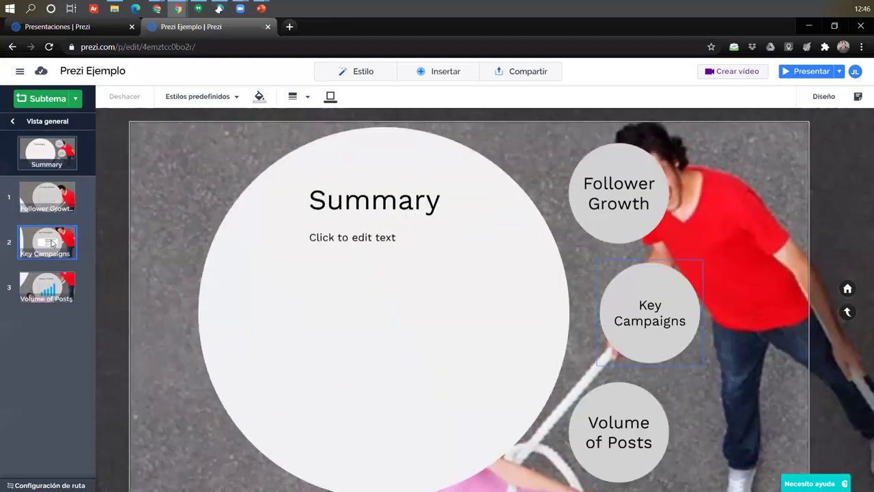
left_click(52, 243)
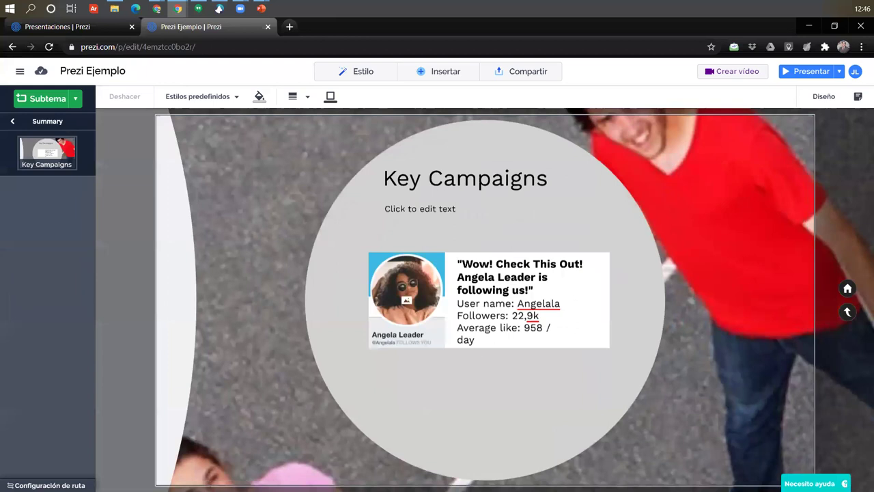
left_click(13, 121)
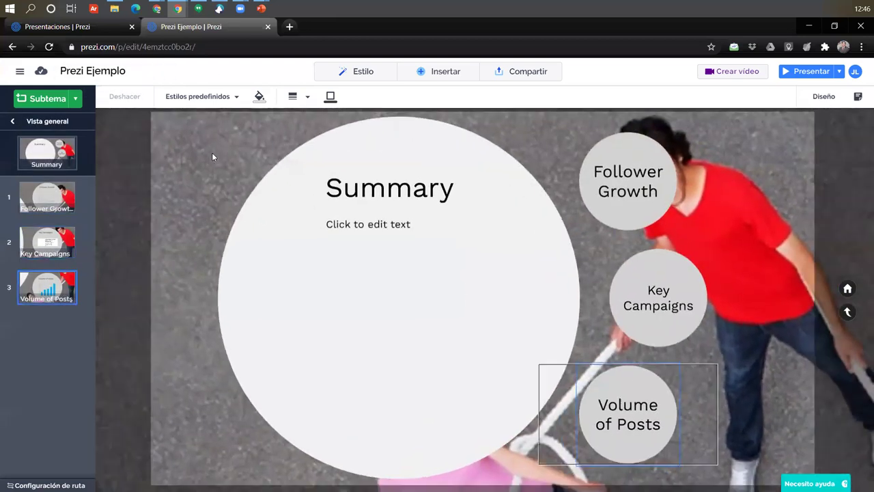
left_click(635, 410)
left_click(621, 332)
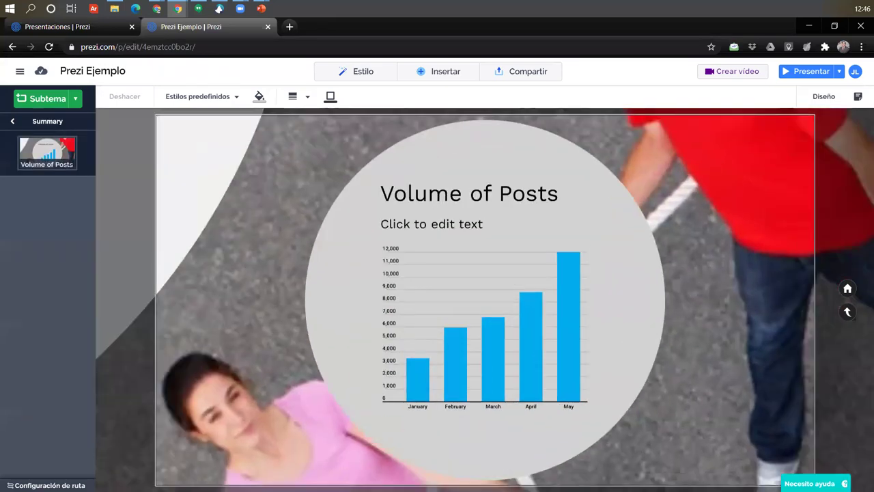
left_click(14, 121)
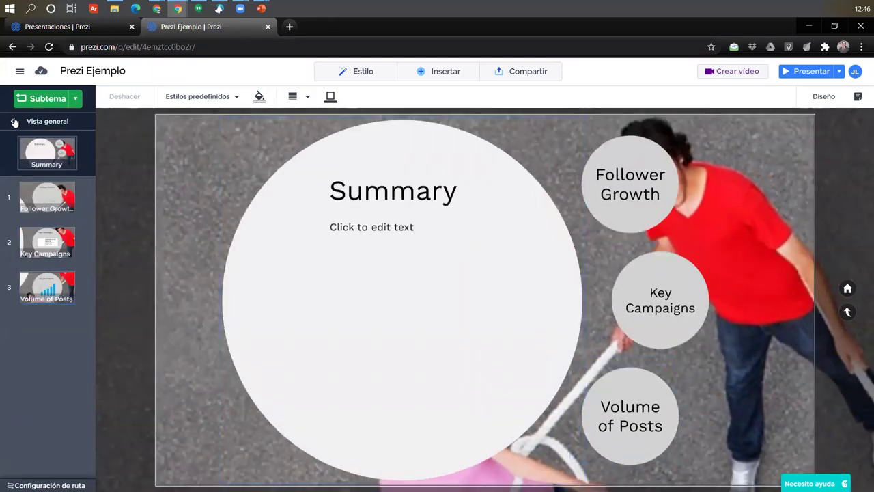
left_click(12, 121)
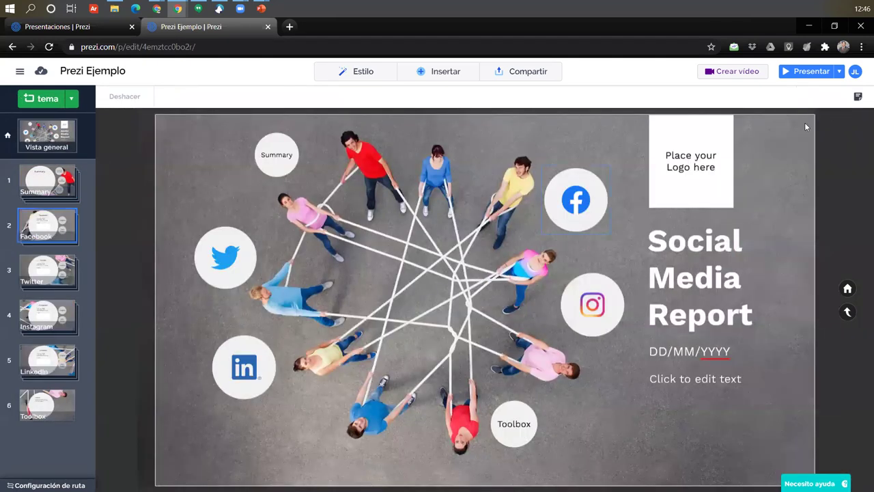
- Start presenting the prezi and advance through the Summary topic's subtopics, from Follower Growth to Volume of Posts
left_click(840, 73)
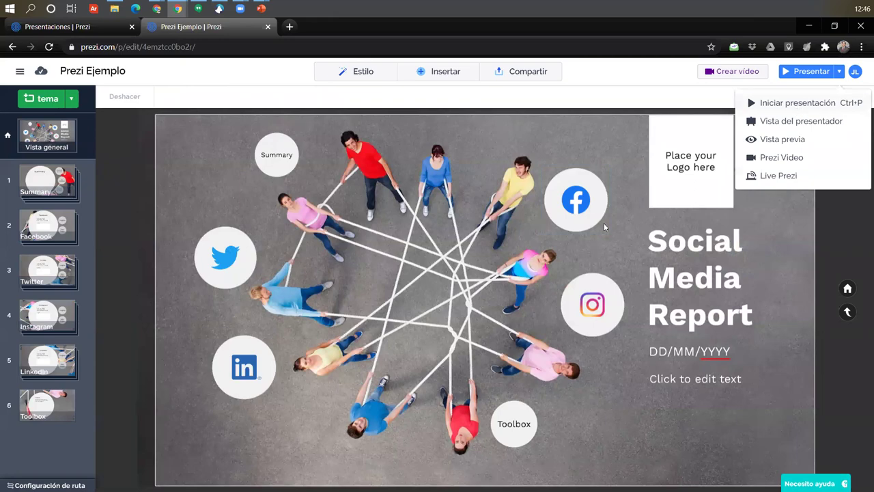
left_click(798, 103)
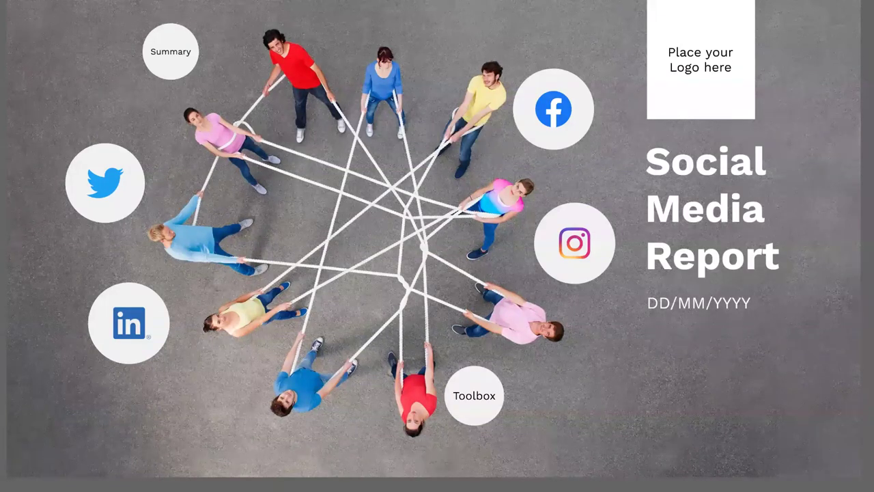
key("Right")
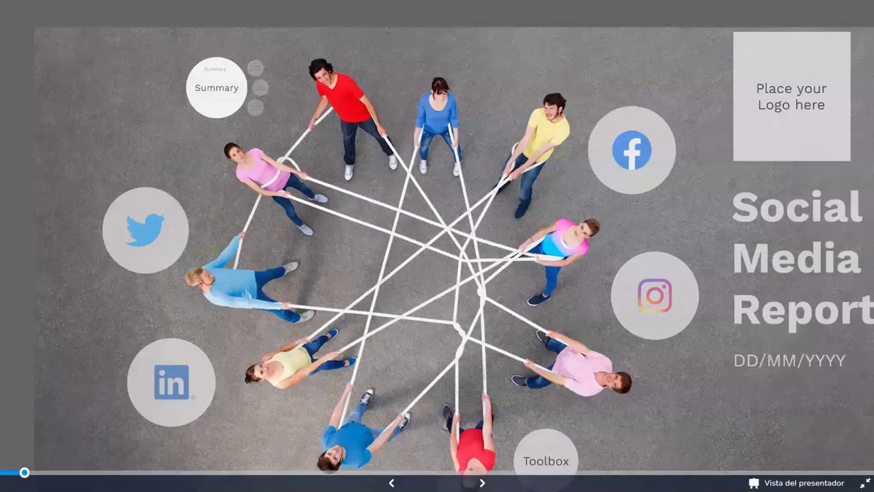
key("Right")
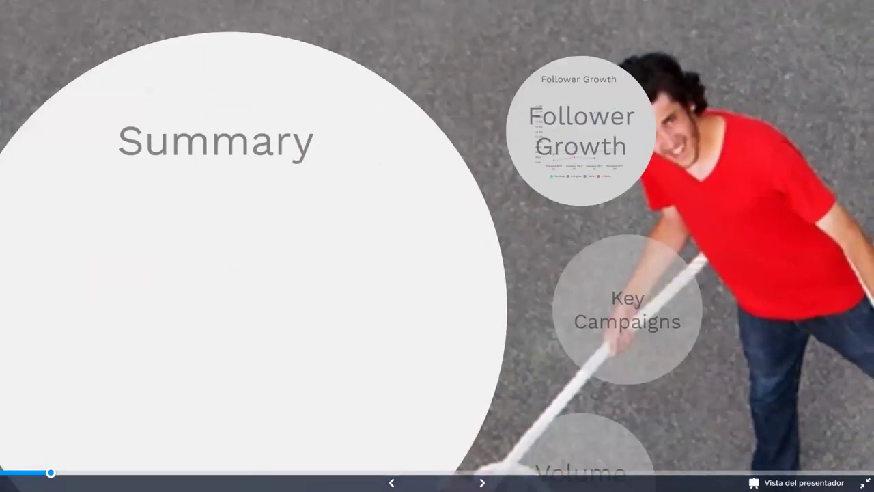
key("Right")
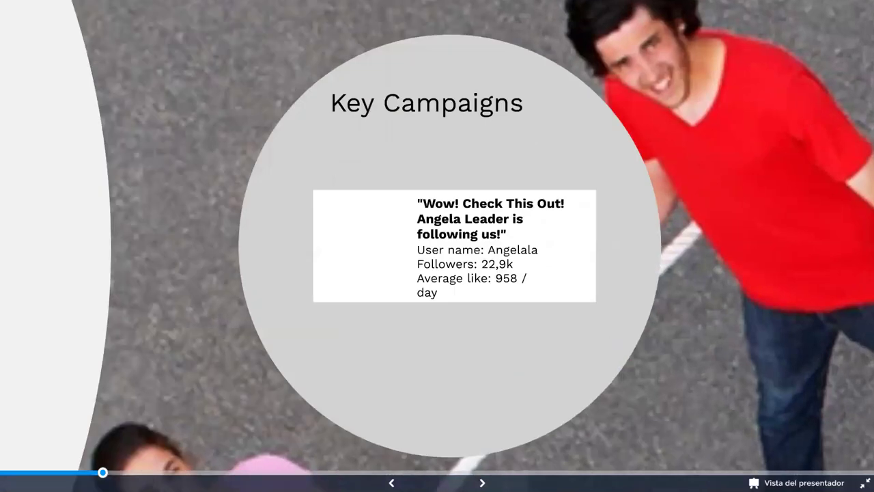
key("Right")
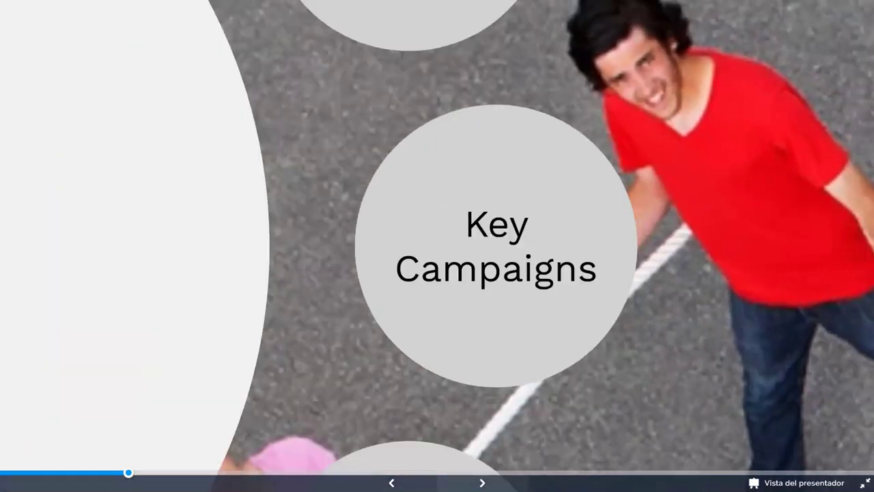
key("Right")
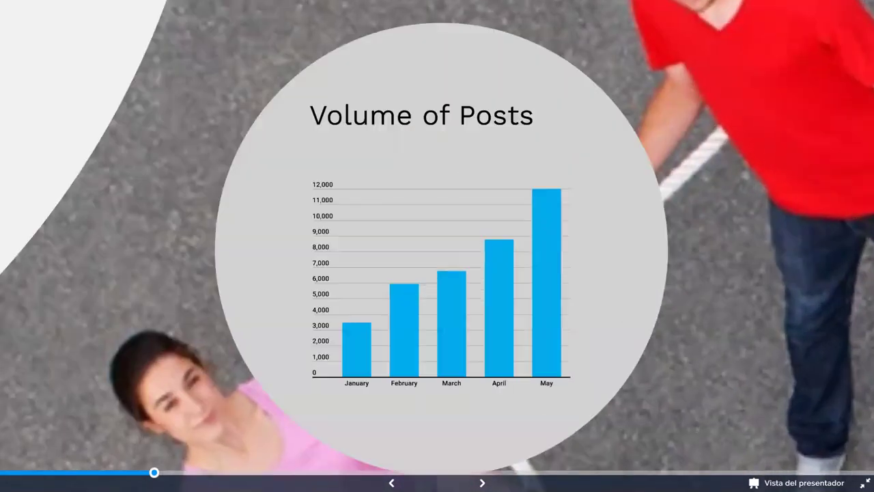
key("Right")
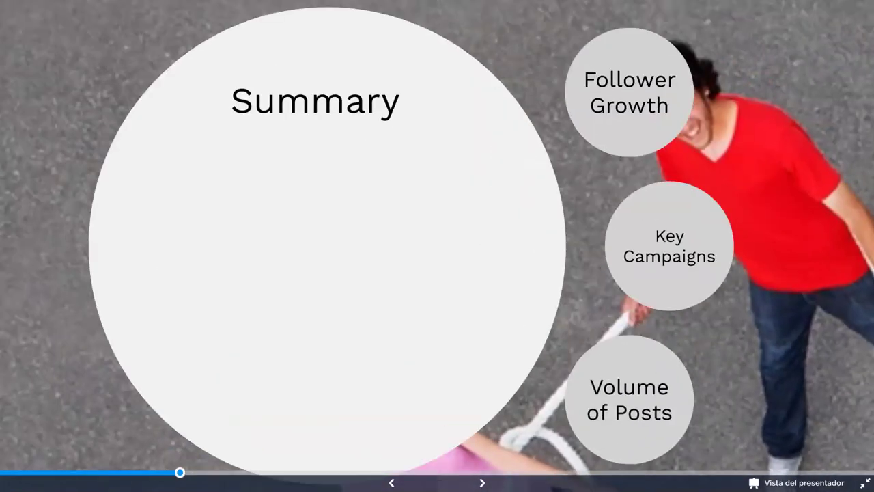
- Advance the presentation through the Facebook topic and its Insights and Next Steps subtopics until the general overview
key("Right")
key("Right")
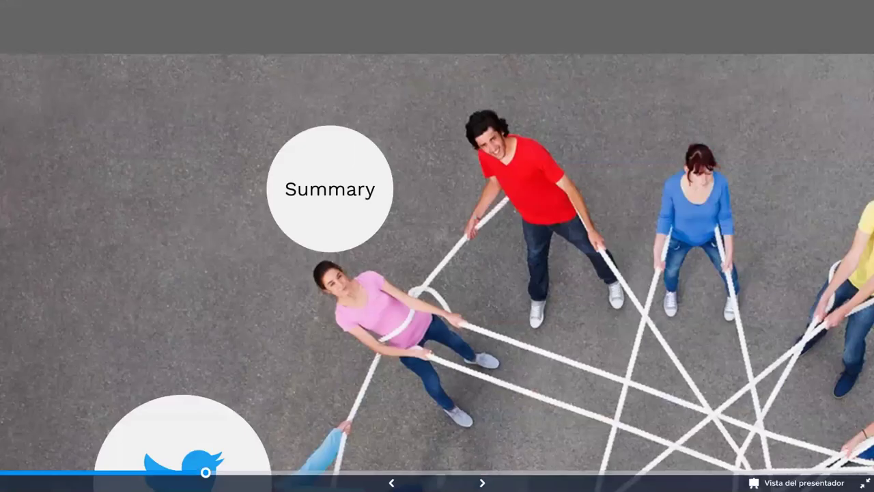
key("Right")
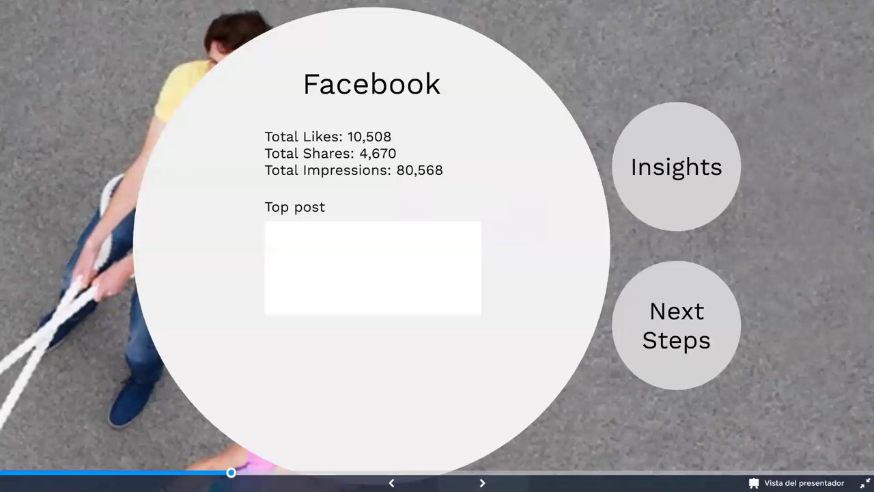
key("Right")
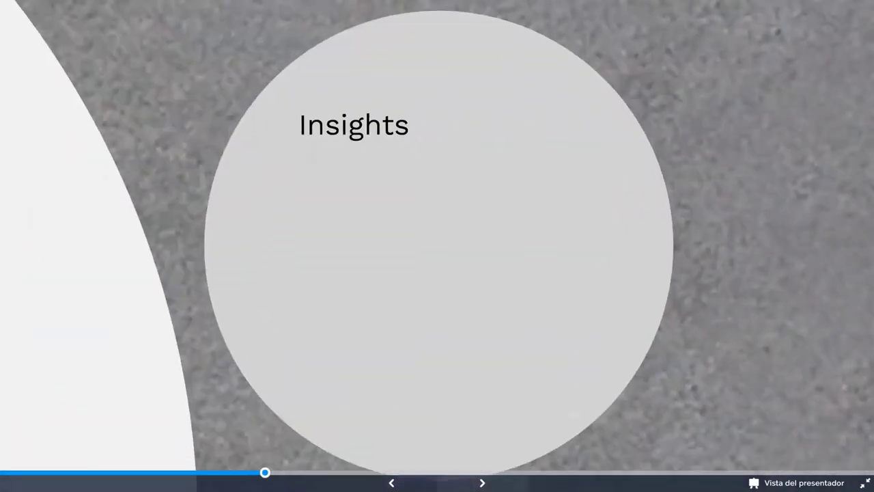
key("Right")
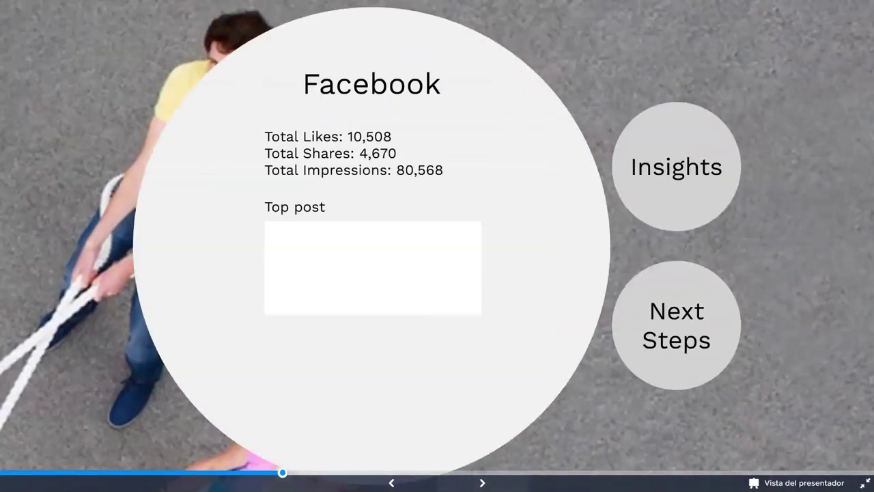
key("Right")
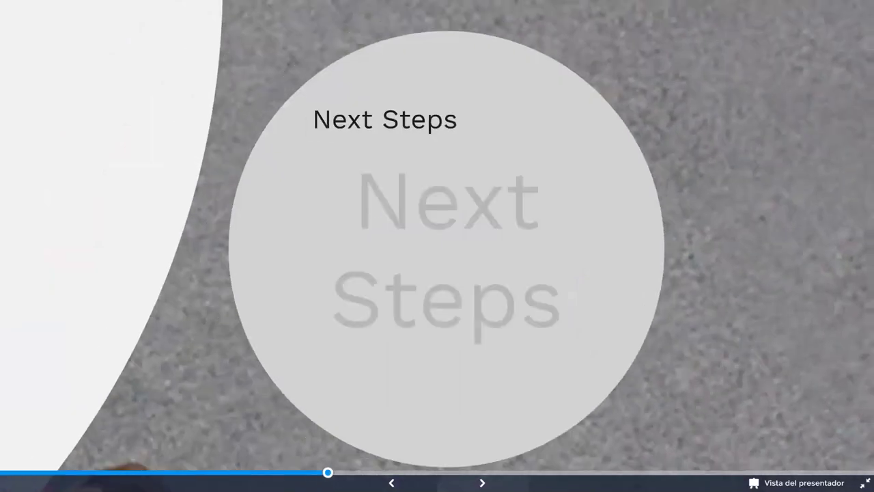
key("Right")
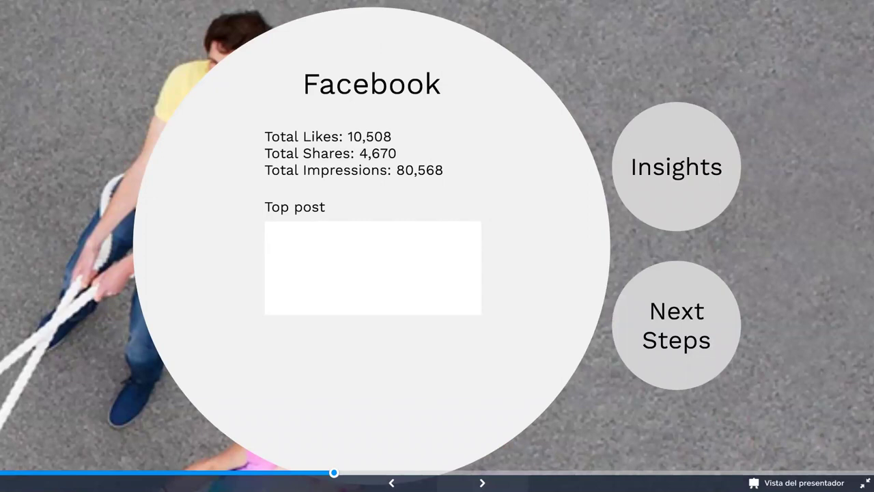
key("Right")
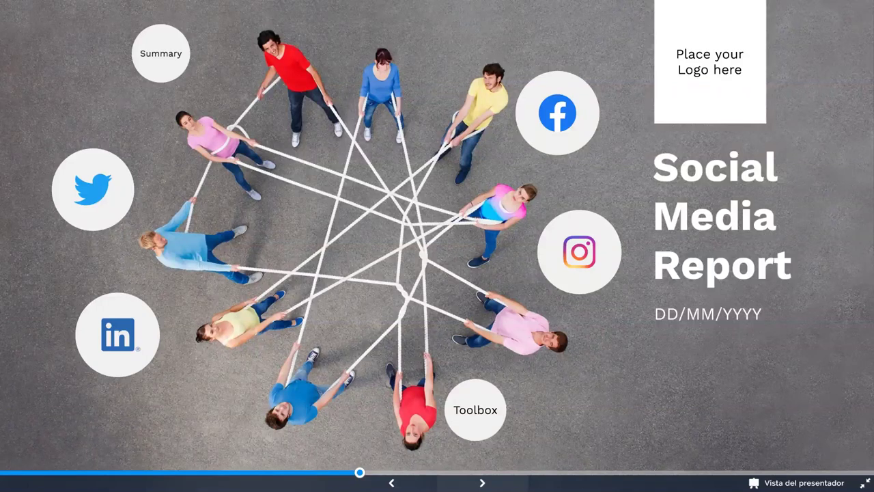
- Advance through the Twitter topic and its Insights subtopic, and exit the presentation mode
key("Right")
key("Right")
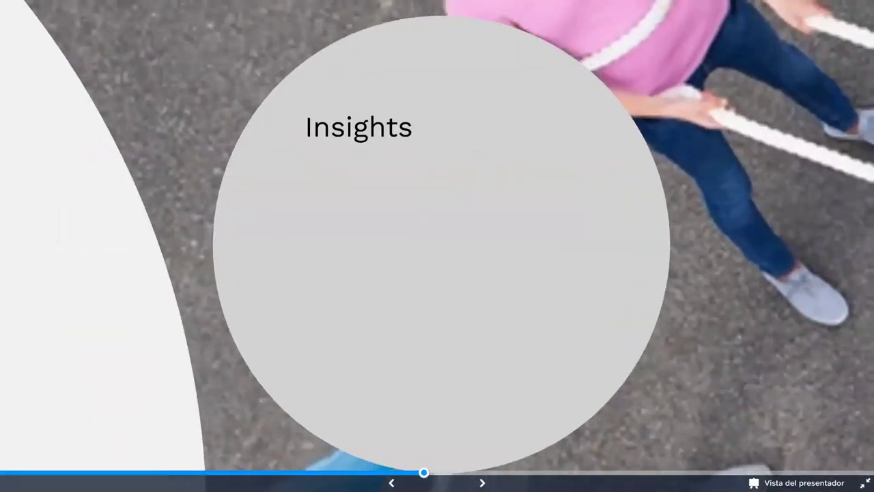
key("Right")
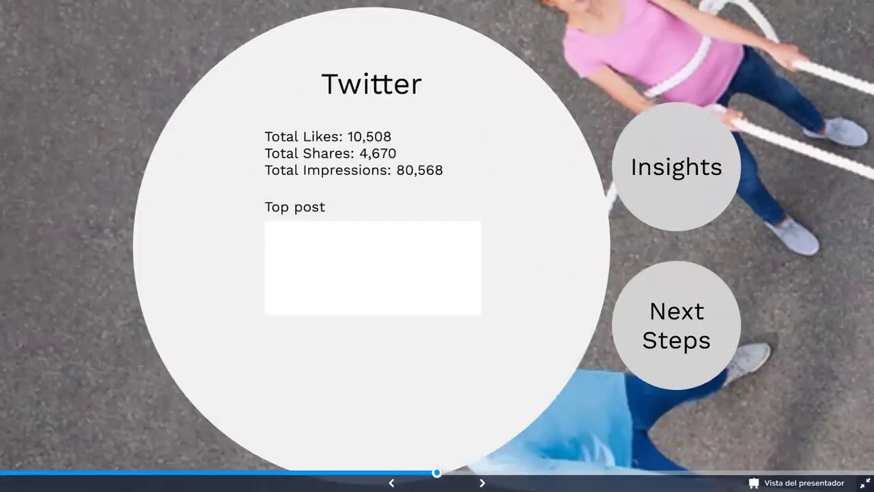
key("Escape")
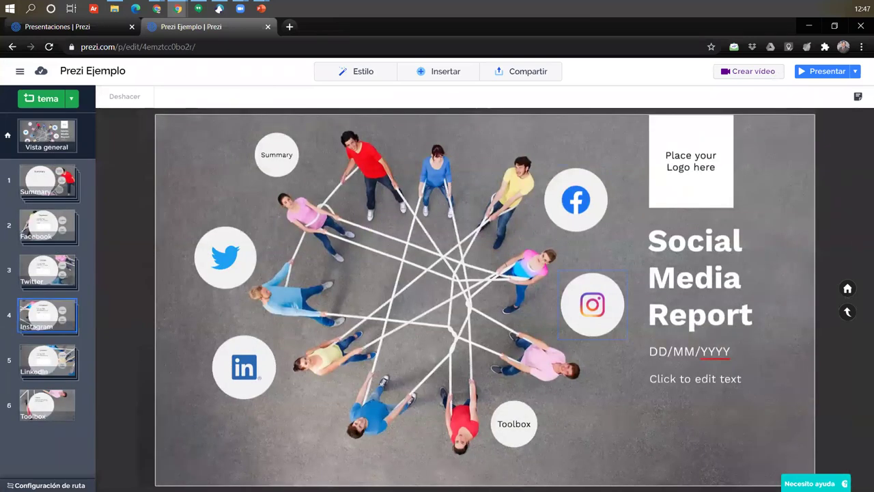
- Open the Summary topic from the overview and replace its title text with "Agenda de trabajo"
left_click(48, 195)
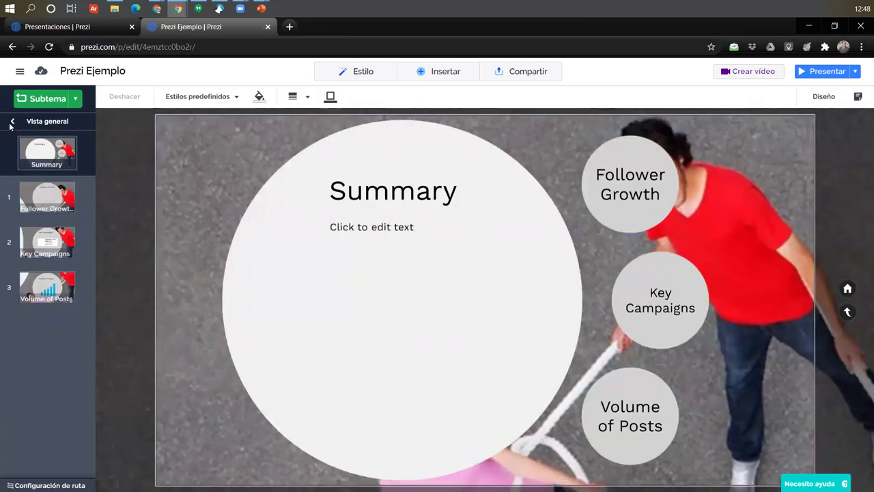
left_click(12, 122)
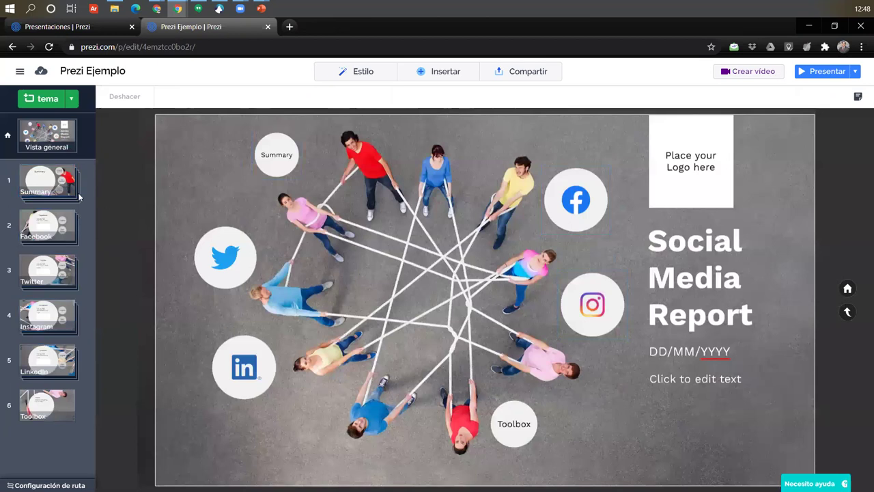
left_click(76, 194)
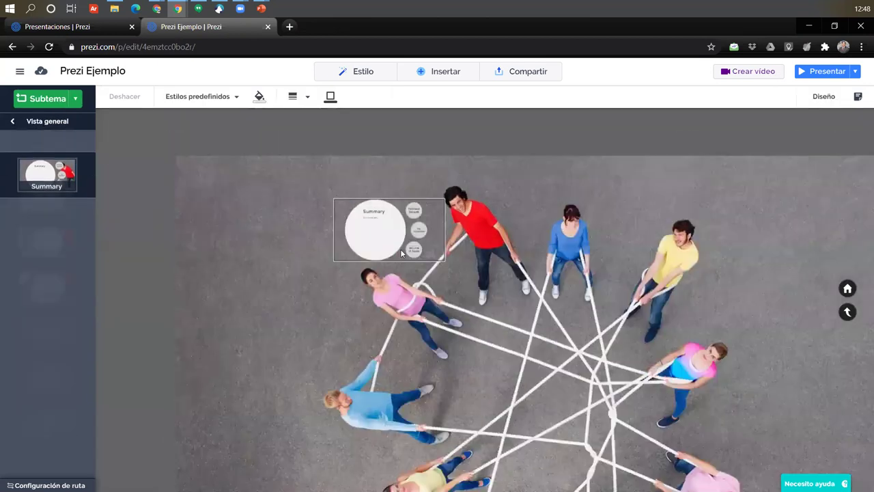
left_click(360, 198)
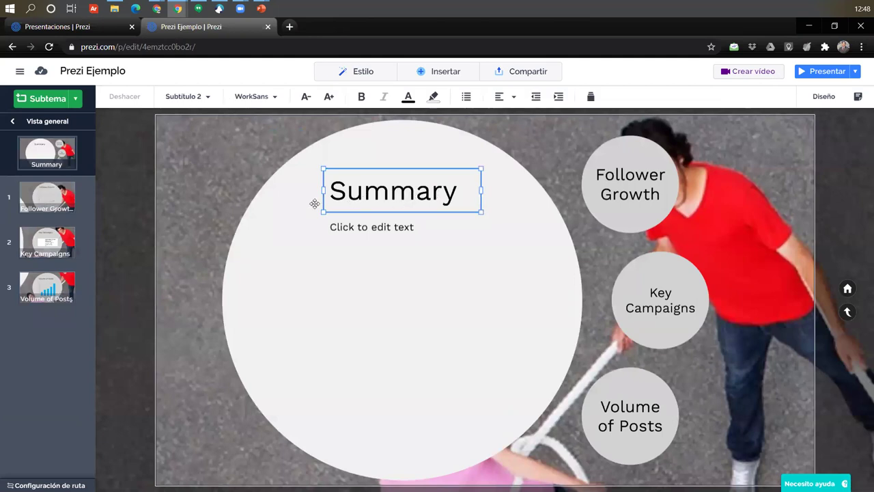
double_click(399, 190)
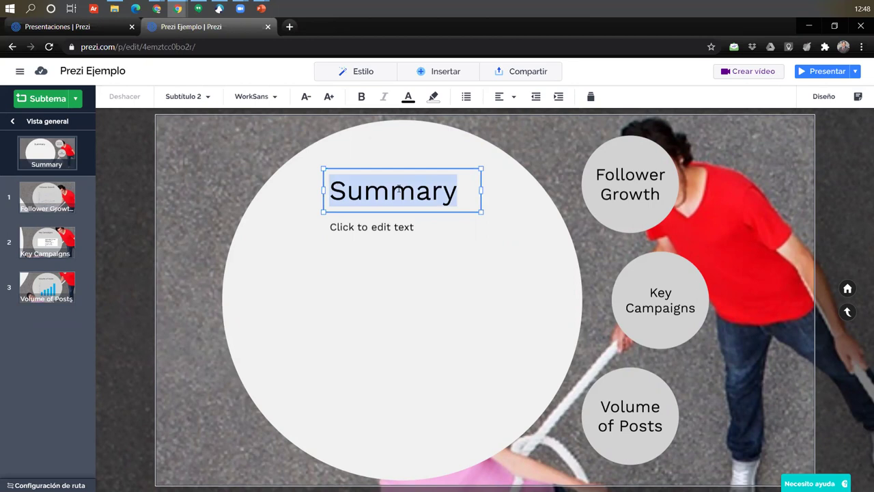
type("Agen")
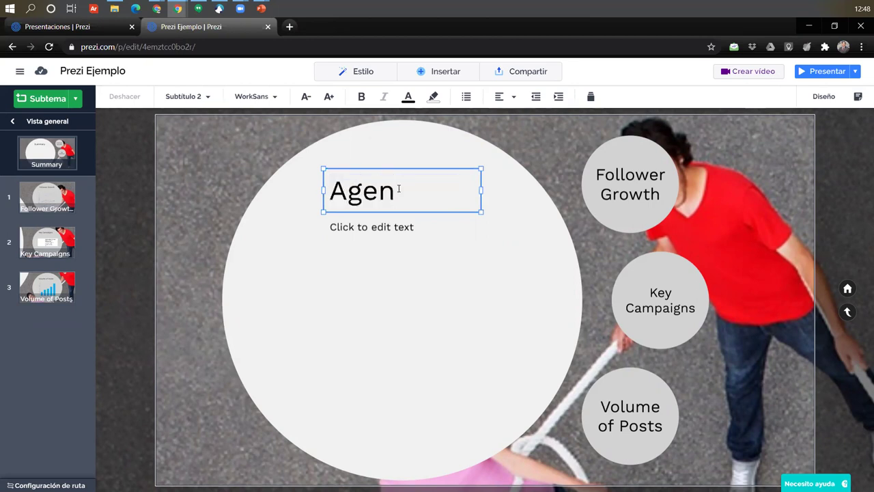
type("da de t")
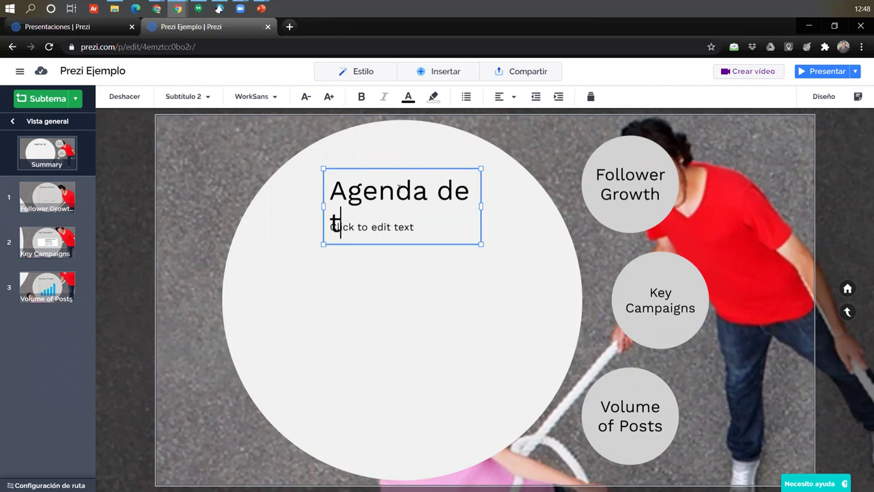
type("rabajo")
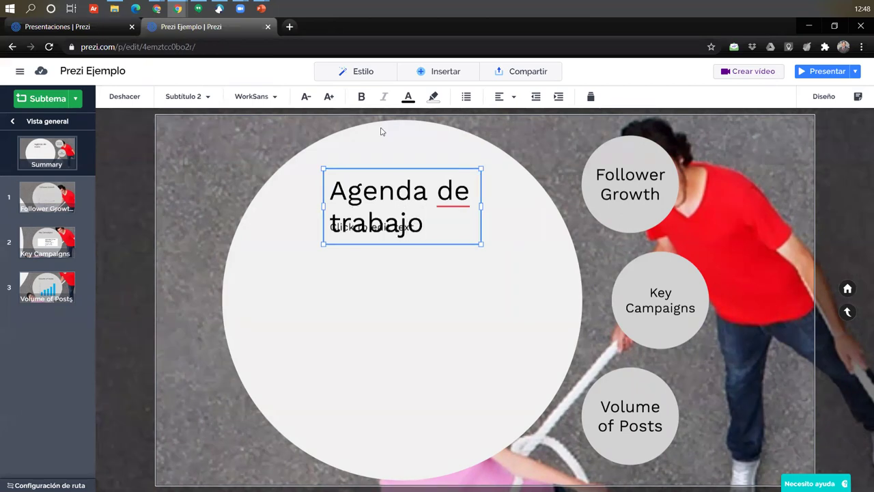
- Move the "Agenda de trabajo" title slightly up and to the left, center its text and reduce its font size
mouse_move(470, 235)
left_mouse_down()
mouse_move(463, 224)
mouse_move(466, 235)
left_mouse_up()
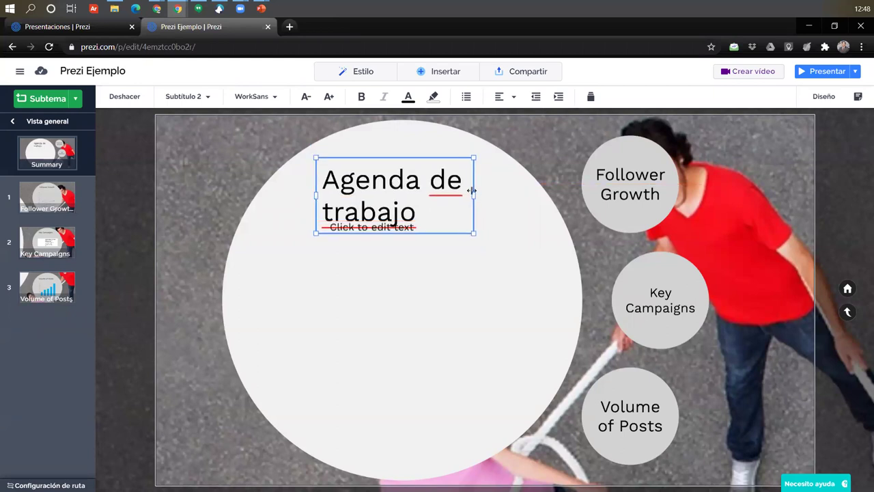
left_click(502, 97)
left_click(524, 116)
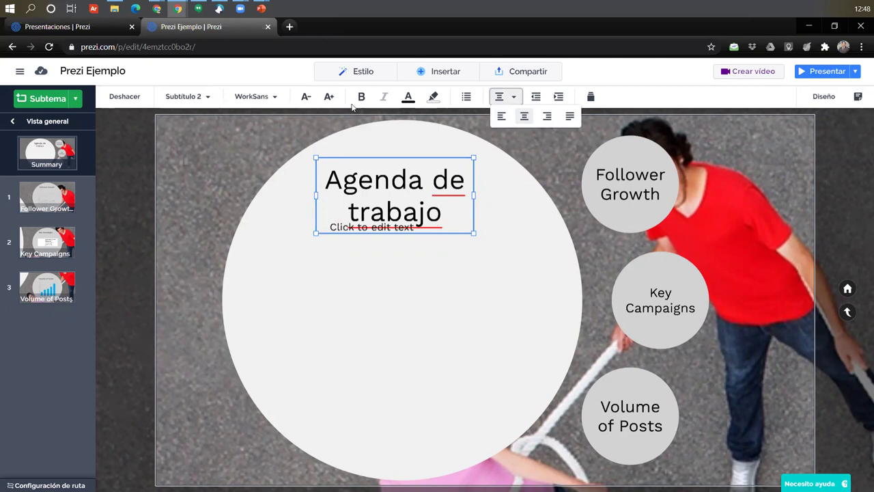
left_click(309, 98)
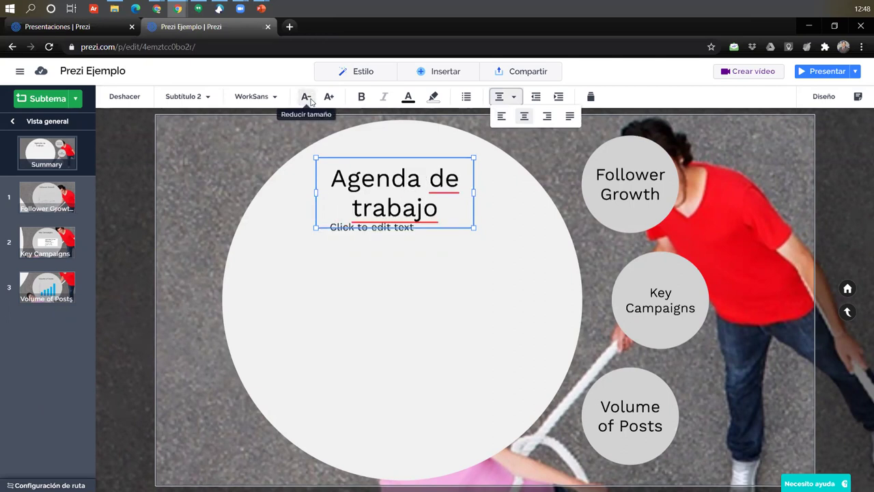
- Browse the fonts available for the title, including the extended font catalogue, and close it without choosing one
left_click(276, 97)
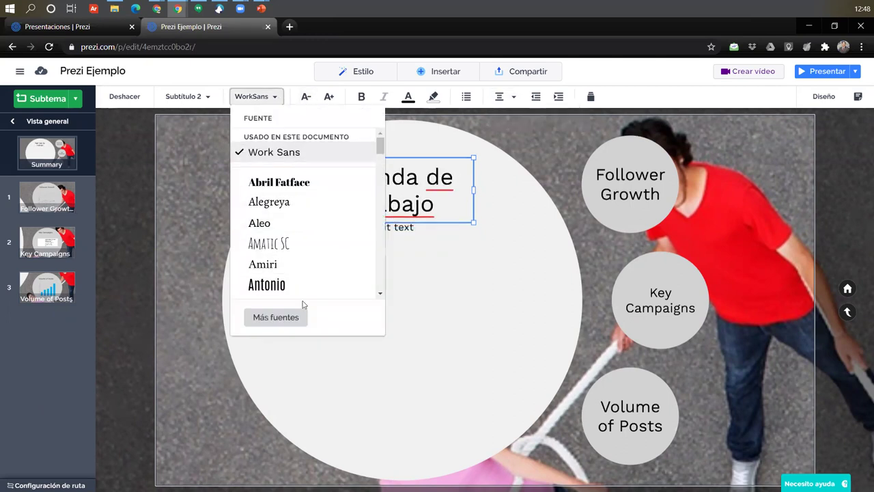
scroll(304, 283, "down", 5)
scroll(306, 280, "up", 5)
left_click(280, 317)
scroll(437, 273, "down", 6)
scroll(463, 187, "down", 15)
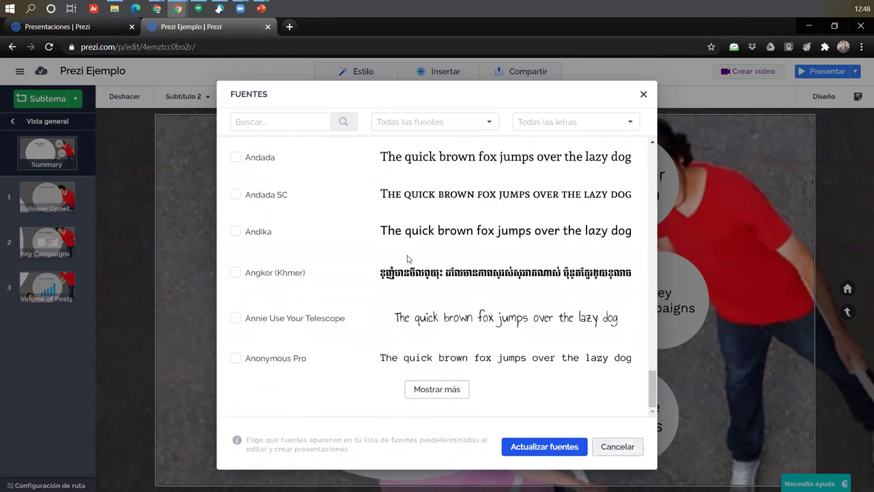
key("Escape")
- Move the body text placeholder lower beneath the title and enter three lines: "Reporte de redes sociales", "Segidores web" and "Métricas de evaluación"
left_click(390, 230)
left_click_drag(392, 227, 353, 260)
left_click(354, 260)
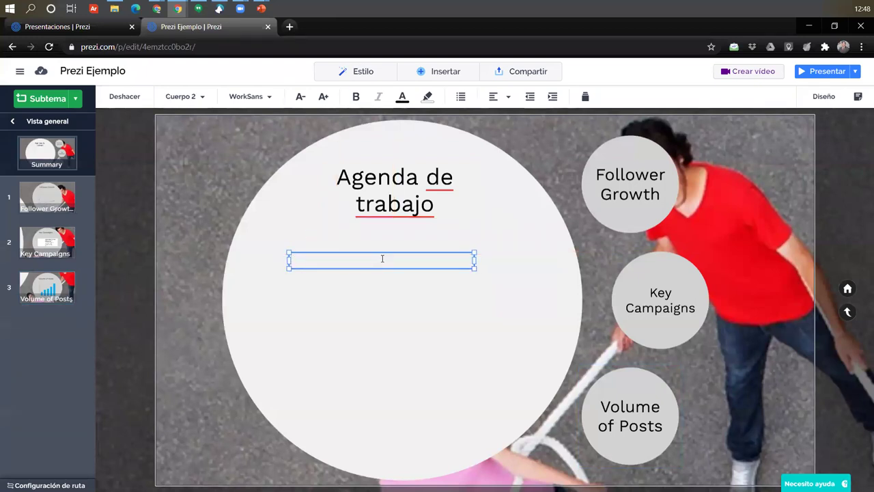
type("Repo")
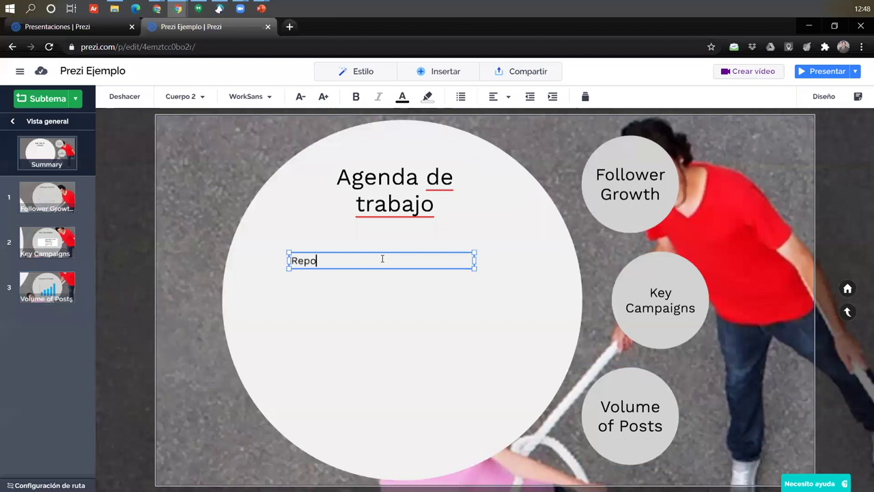
type("rte de r")
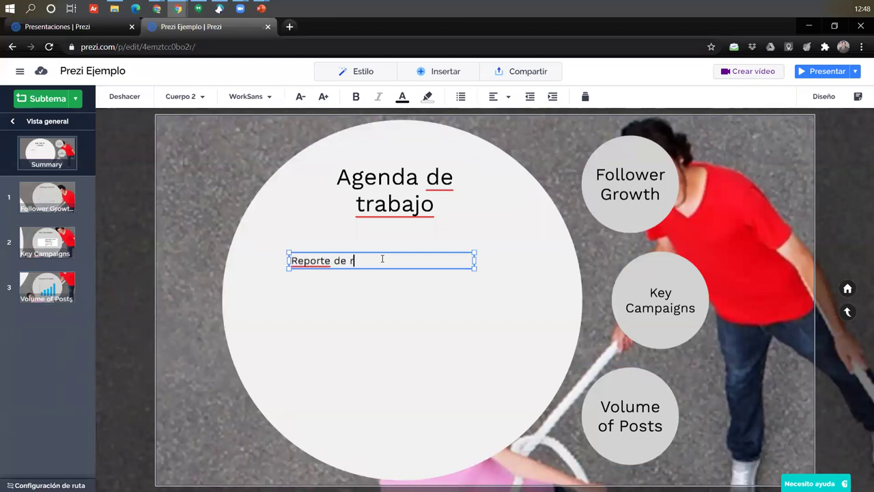
type("edes soc")
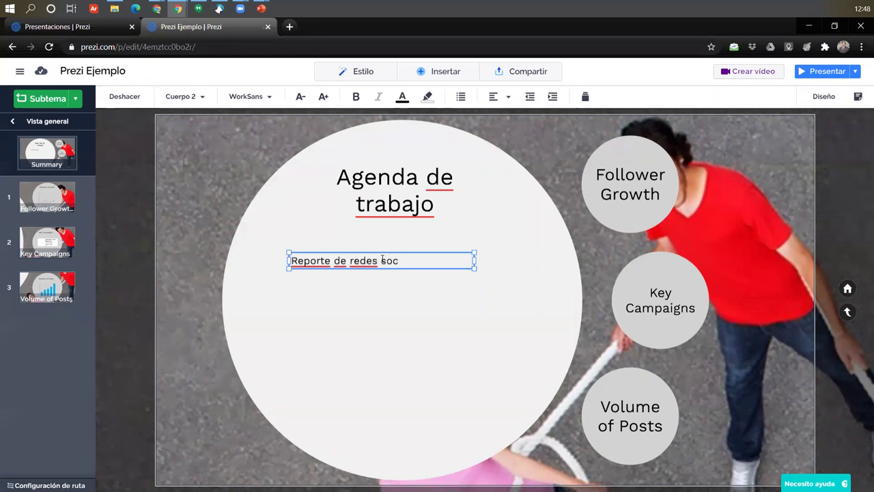
type("uiales")
key("Return")
type("Segu")
key("BackSpace")
type("idores web")
key("Return")
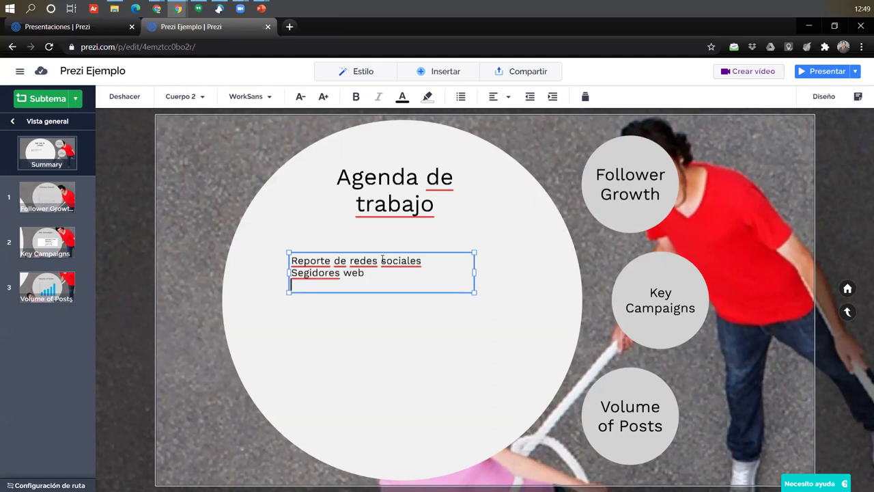
type("Métricas de evaluación")
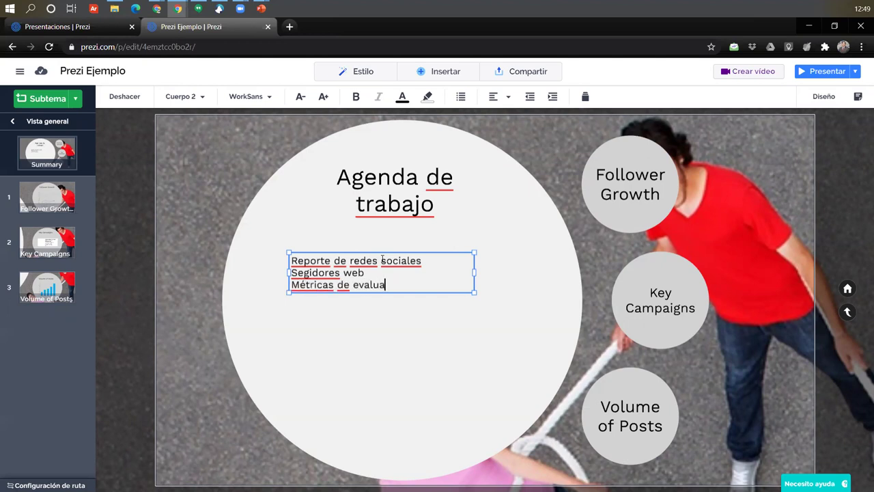
left_click(539, 285)
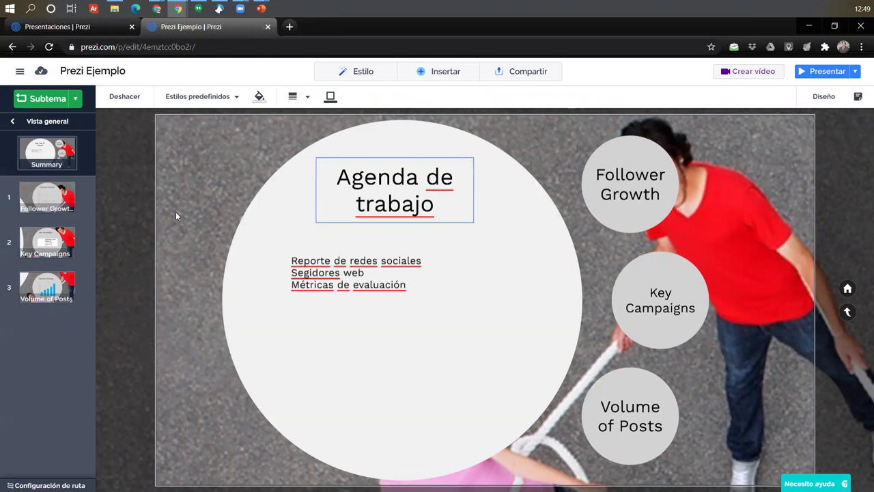
- Open the Follower Growth subtopic and replace its title with "Grafica de redes"
left_click(631, 220)
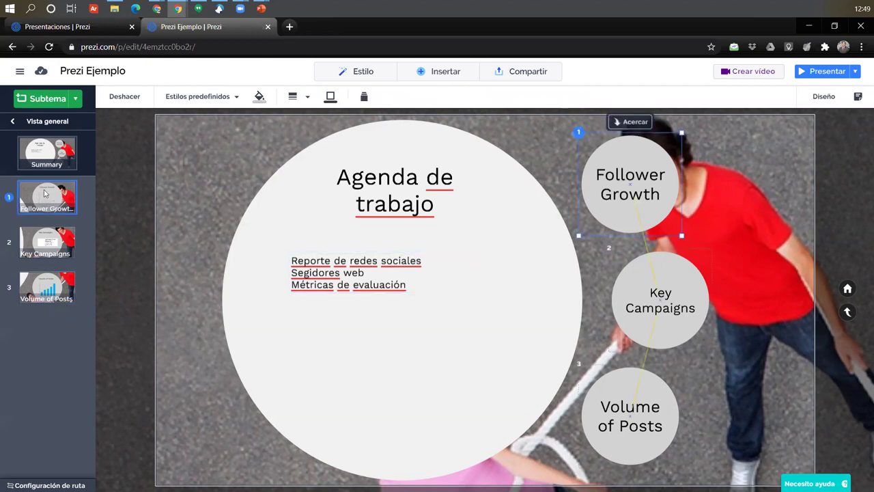
key("Return")
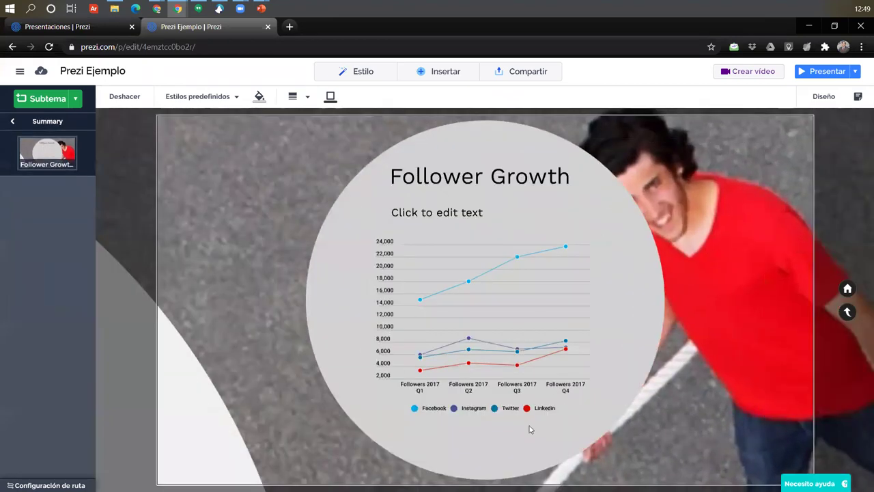
left_click(469, 172)
double_click(458, 183)
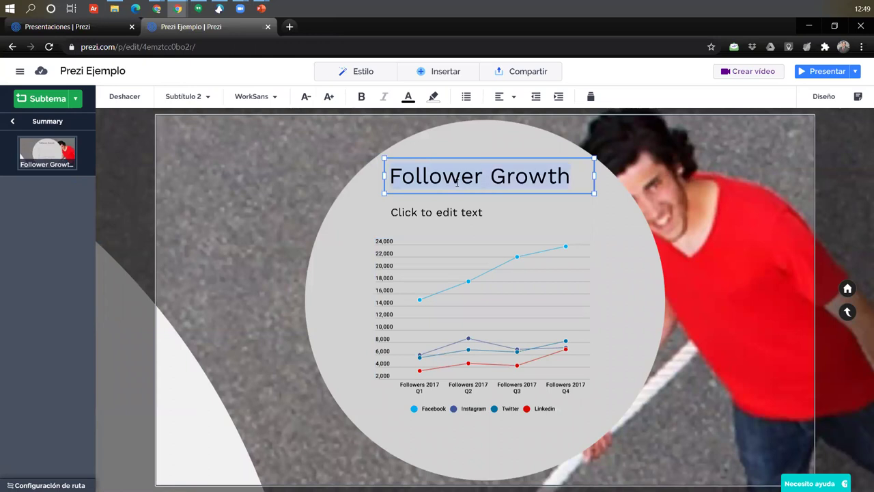
type("Grafica de r")
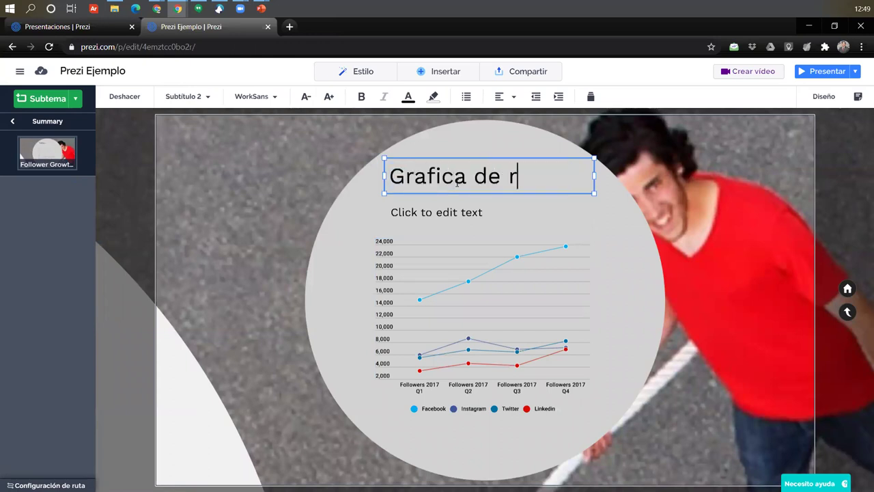
type("edes")
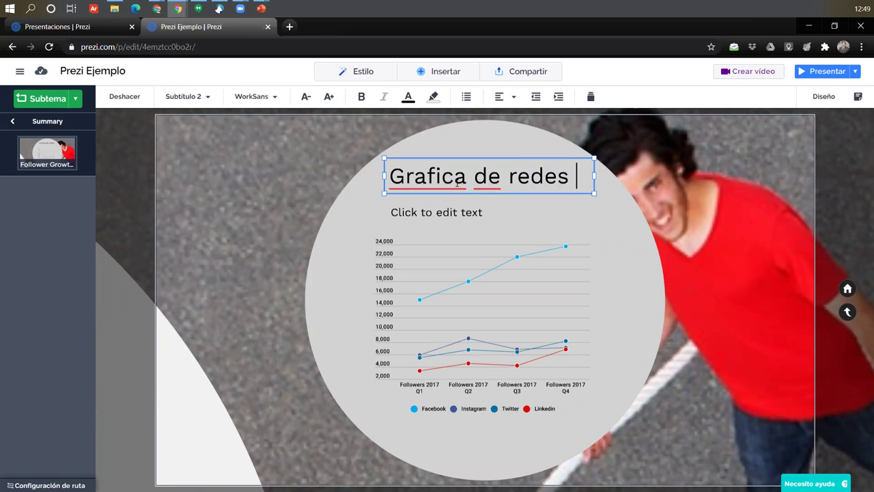
- Replace the placeholder text beneath the "Grafica de redes" title with "Tendencia generada"
left_click(410, 214)
type("Tendncia")
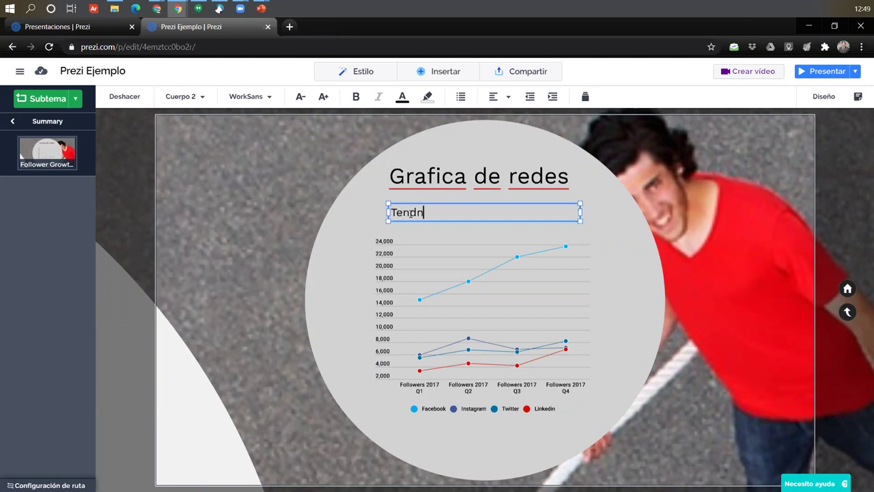
key("BackSpace")
key("BackSpace")
key("BackSpace")
key("BackSpace")
type("encia generada")
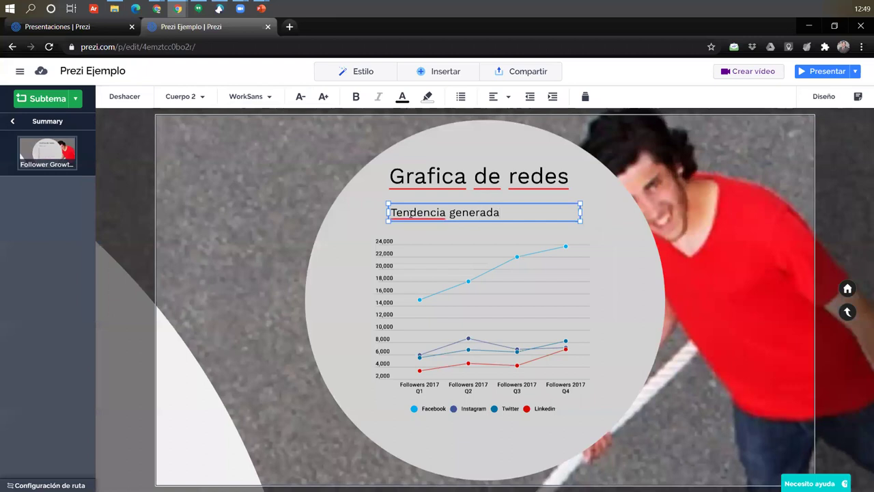
left_click(341, 238)
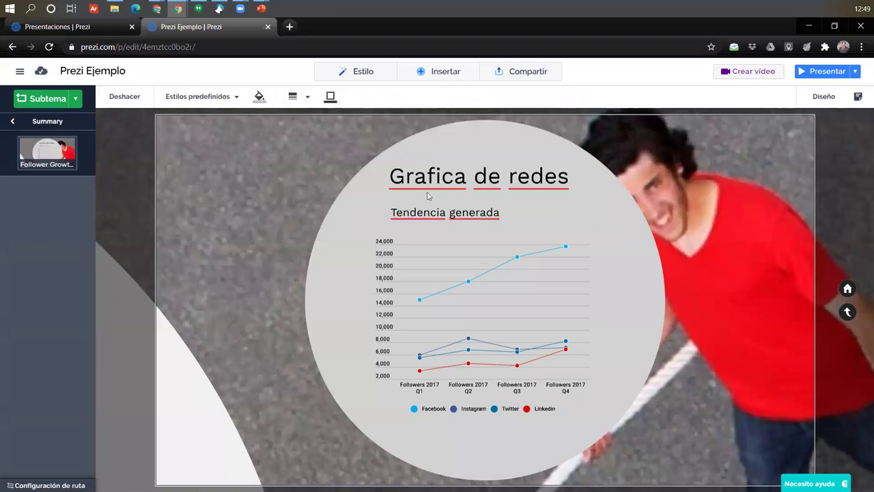
- Check the Key Campaigns subtopic, delete it from the Summary topic, and reopen the Follower Growth subtopic
left_click(57, 127)
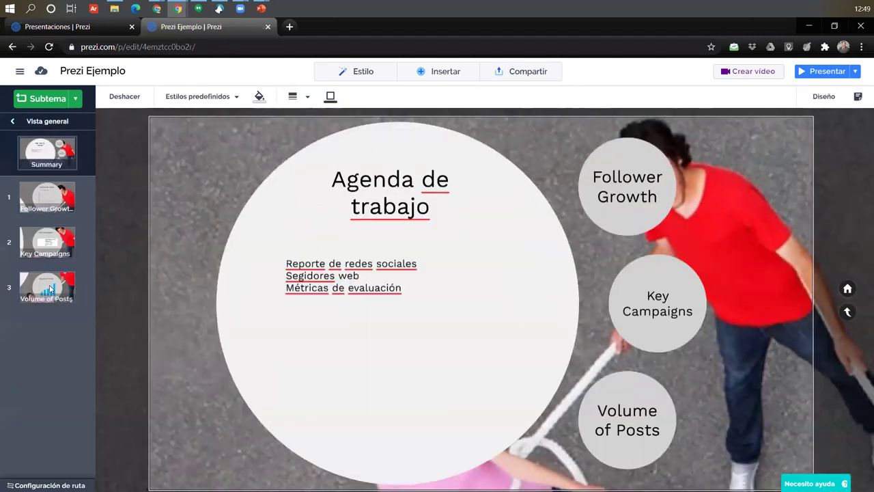
left_click(46, 243)
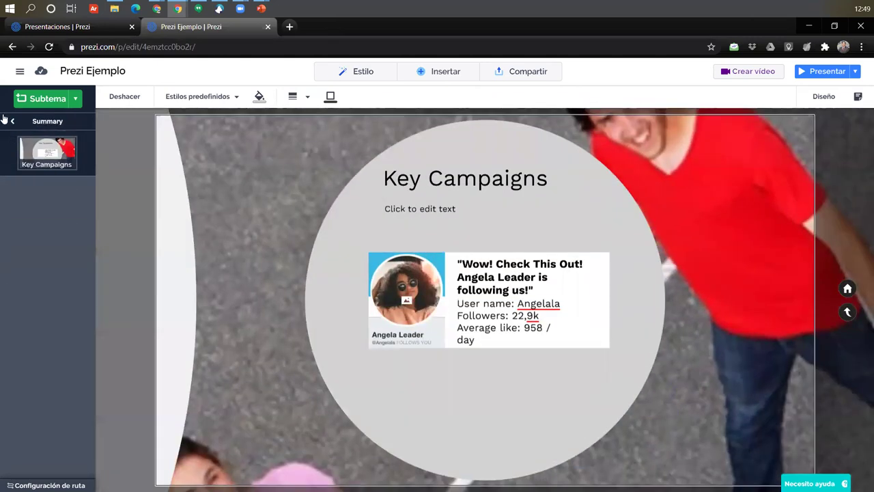
left_click(14, 122)
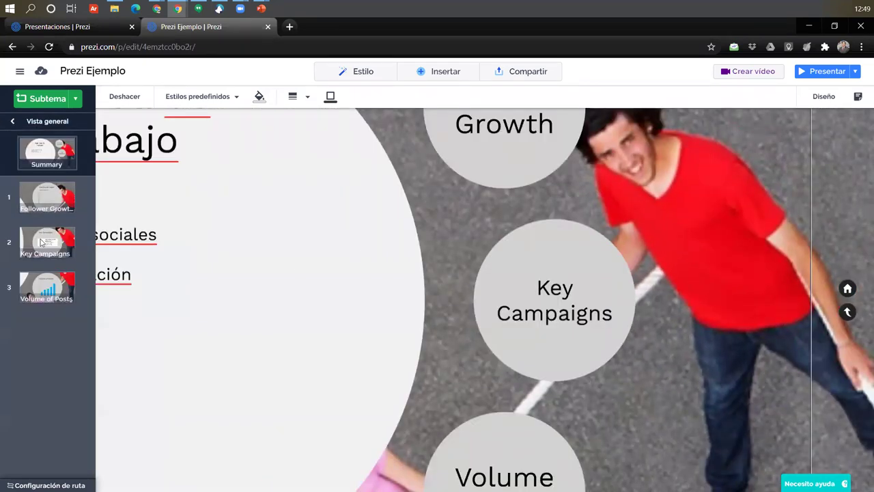
right_click(41, 242)
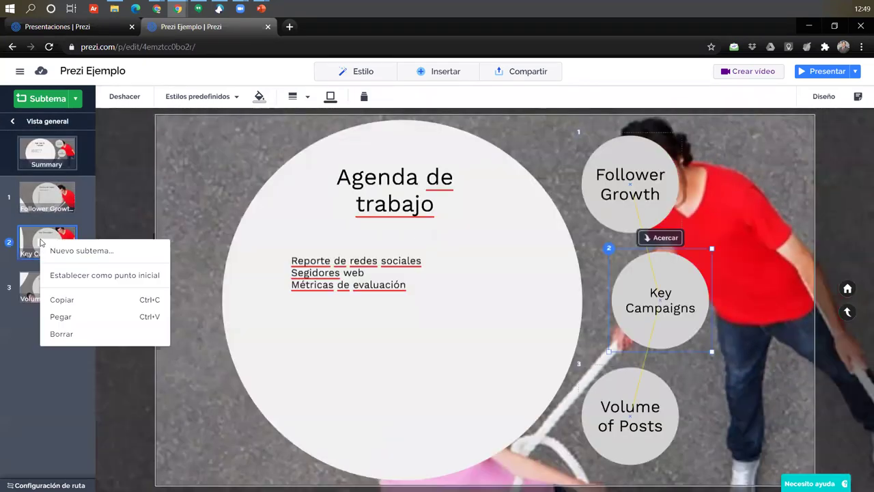
left_click(61, 334)
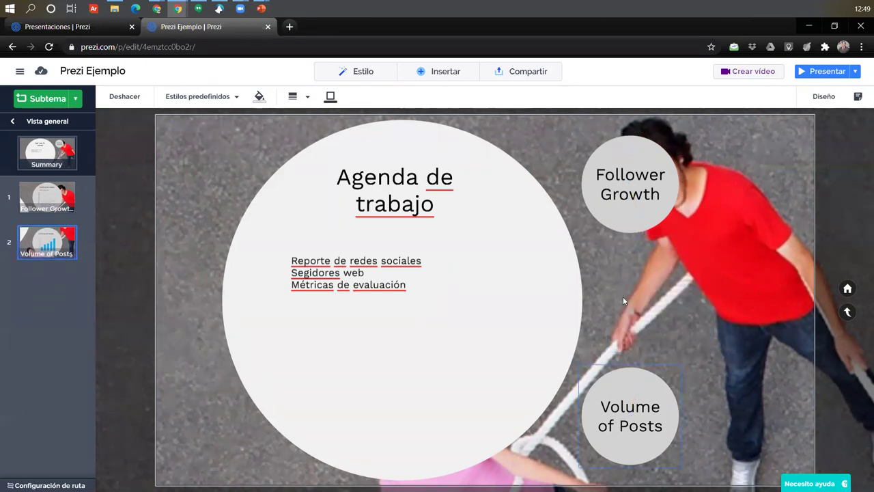
left_click(44, 210)
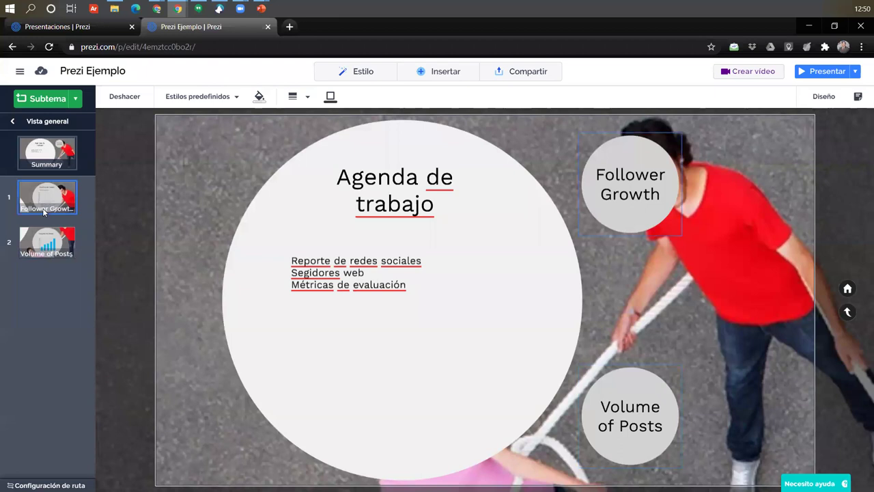
left_click(43, 211)
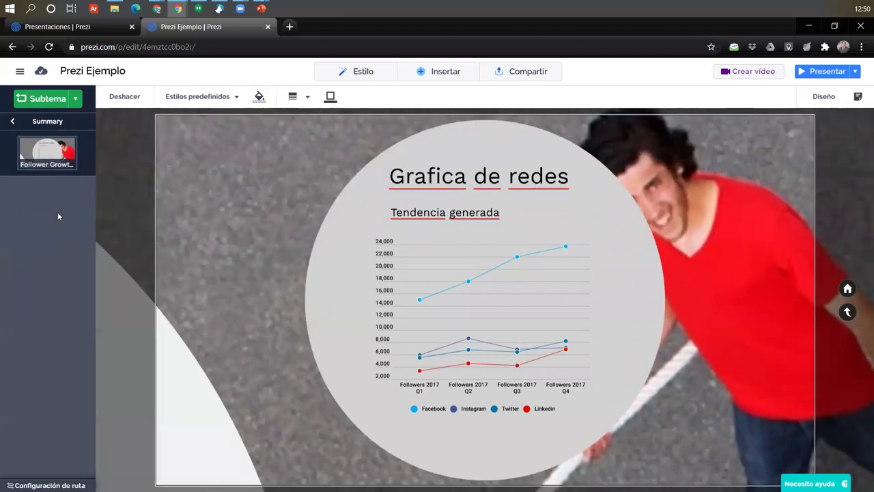
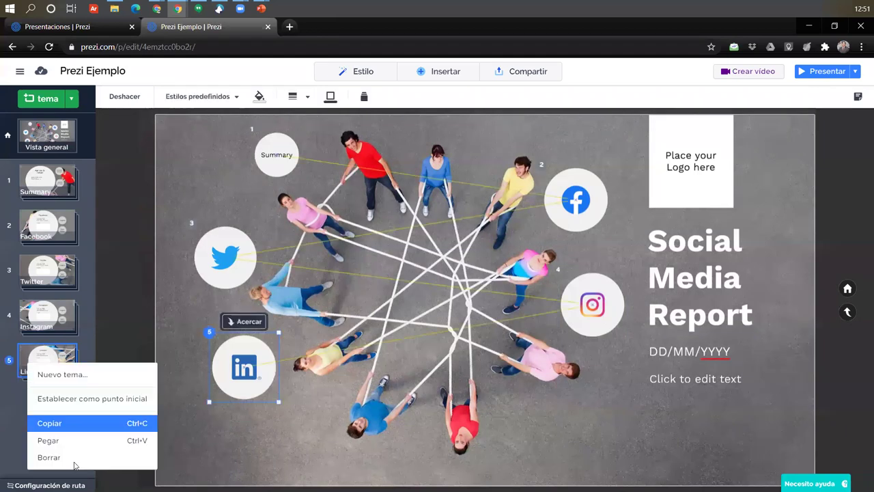
- Delete the LinkedIn and Instagram topics from the presentation overview
left_click(68, 459)
right_click(39, 321)
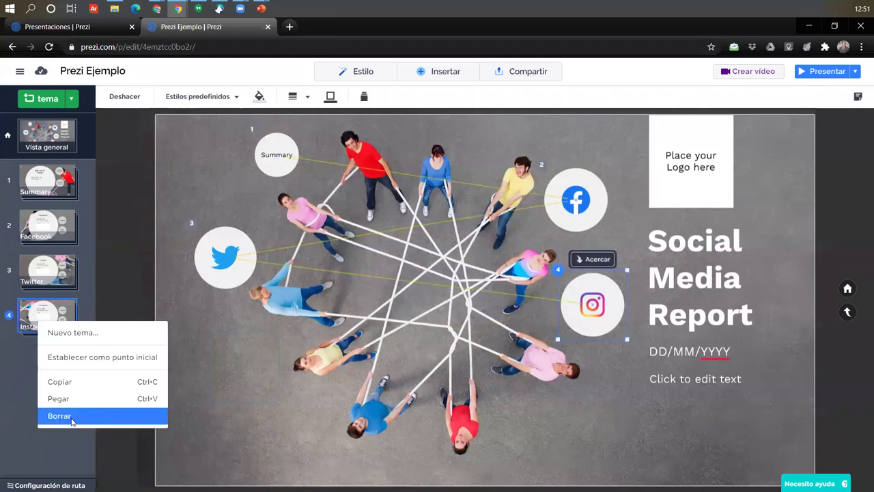
left_click(42, 412)
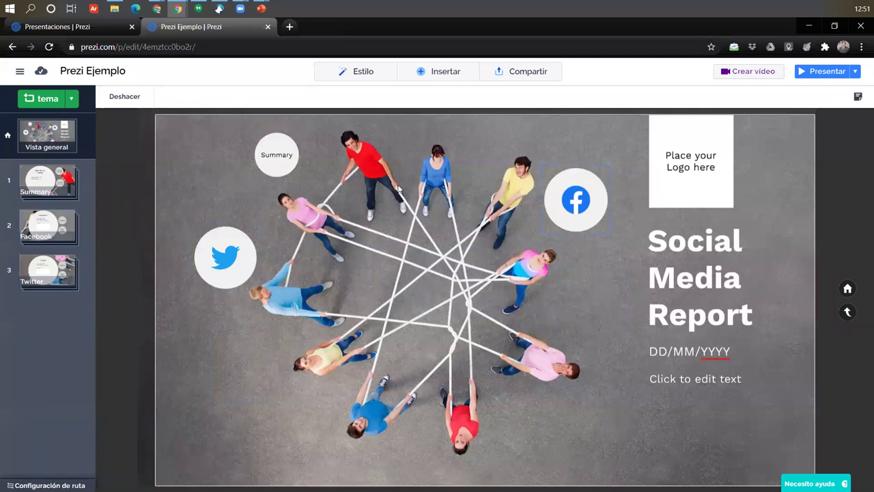
- Move the Twitter and Facebook circles lower on the overview and reorder the path so Twitter comes before Facebook
left_click_drag(229, 278, 265, 413)
left_click_drag(591, 216, 612, 319)
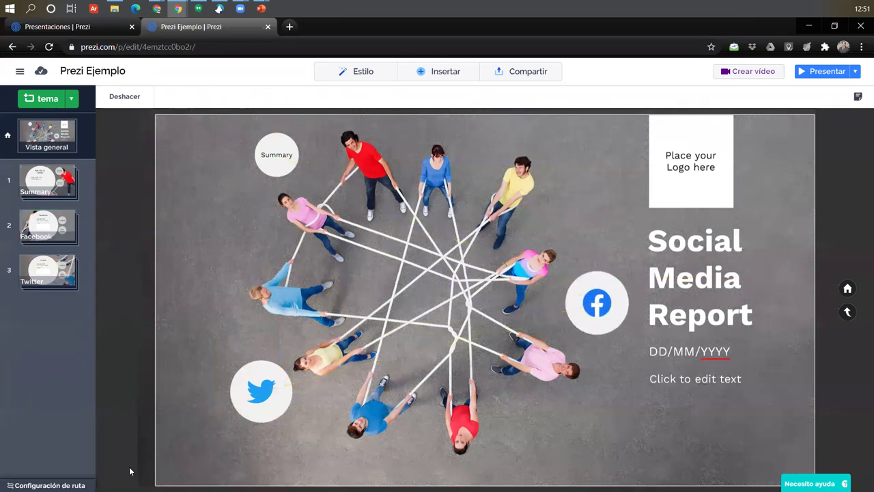
left_click_drag(49, 238, 66, 299)
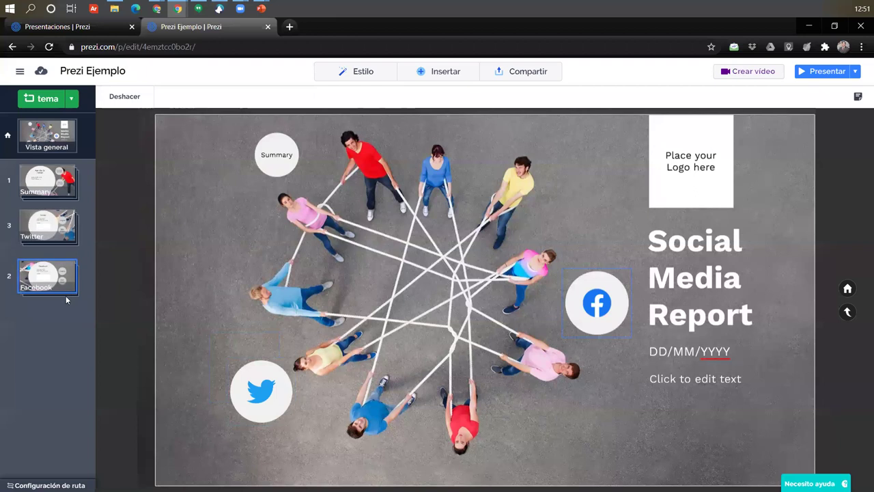
left_click(253, 377)
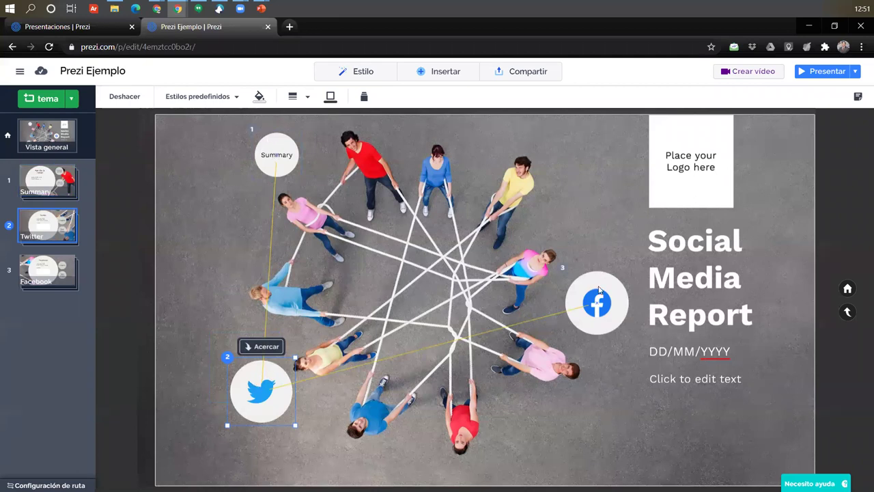
- Delete the "Place your Logo here" text from the white logo box on the overview
left_click(689, 166)
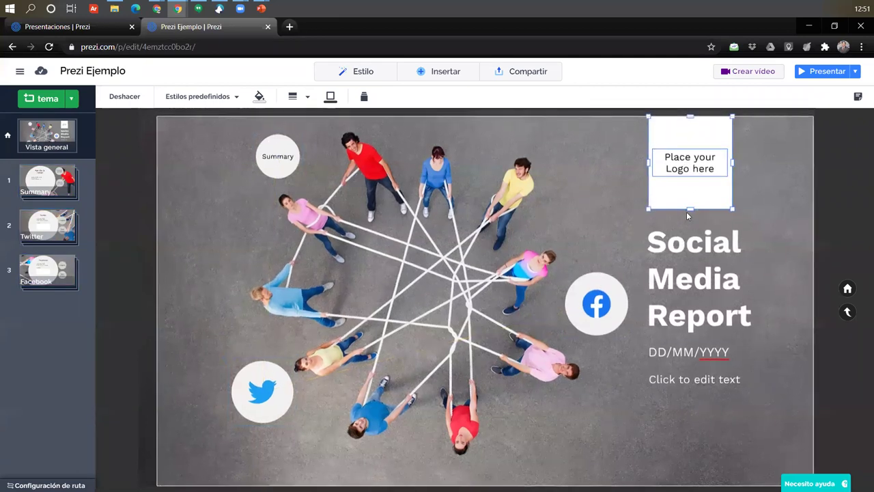
left_click(683, 168)
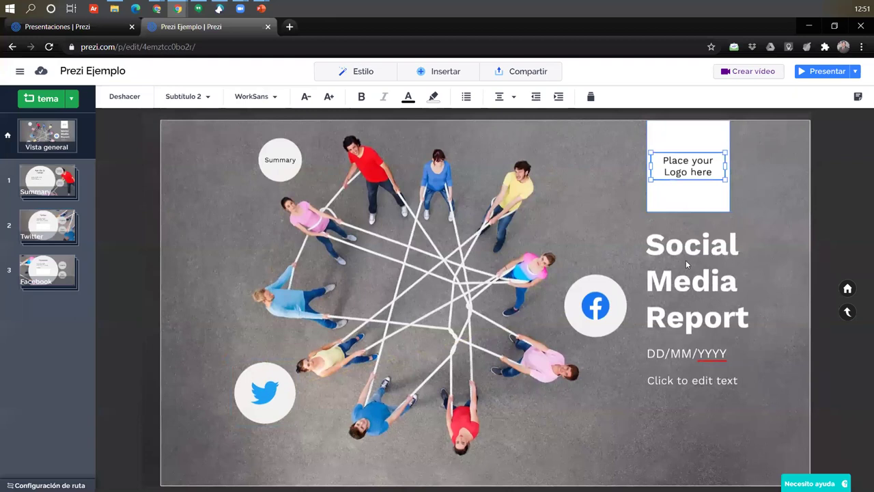
key("Delete")
- Insert the clock illustration from the Descargas folder as an image on the overview
left_click(669, 147)
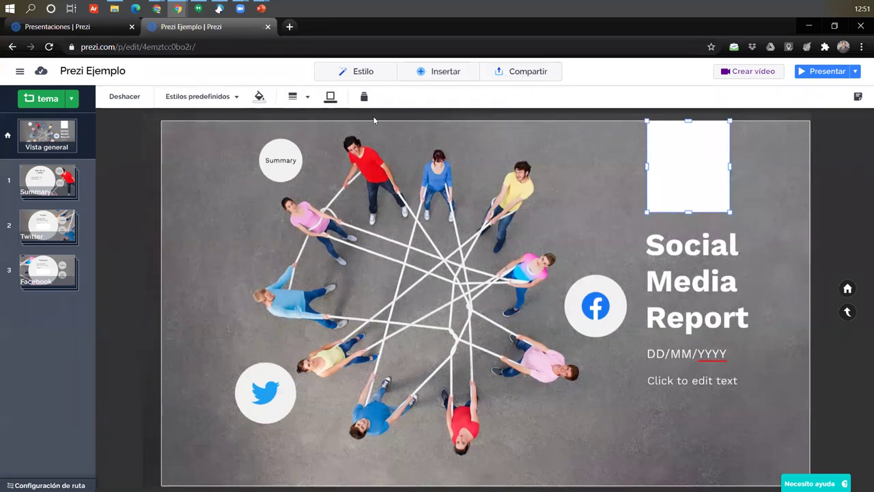
left_click(437, 72)
left_click(466, 108)
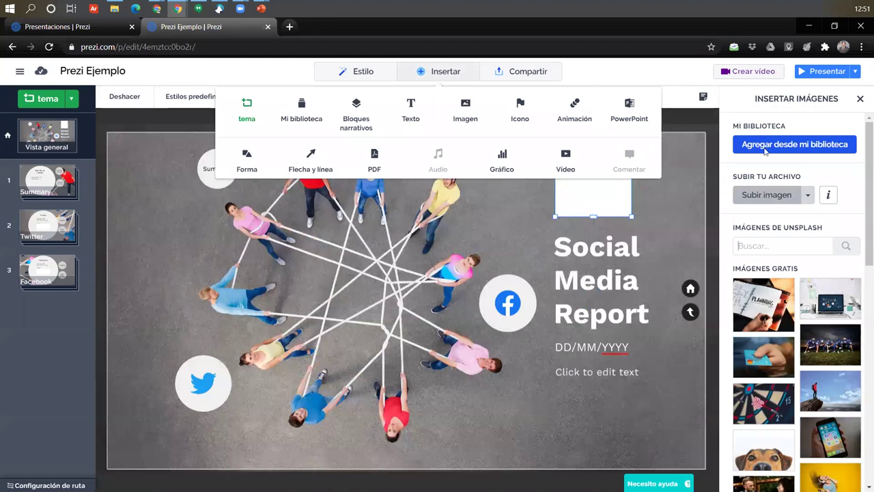
left_click(475, 150)
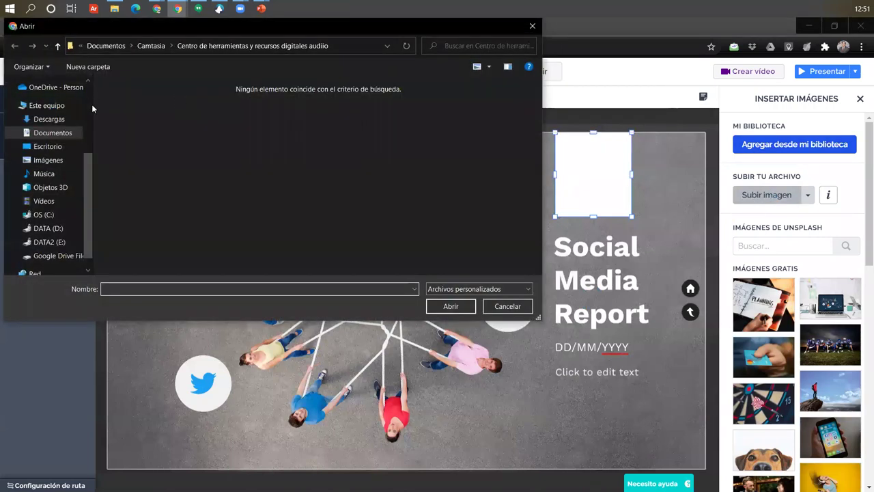
scroll(88, 105, "up", 3)
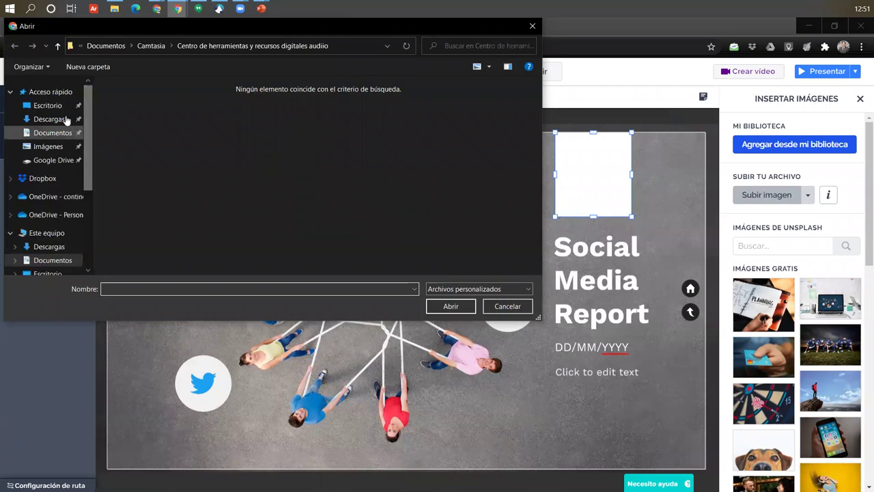
left_click(47, 120)
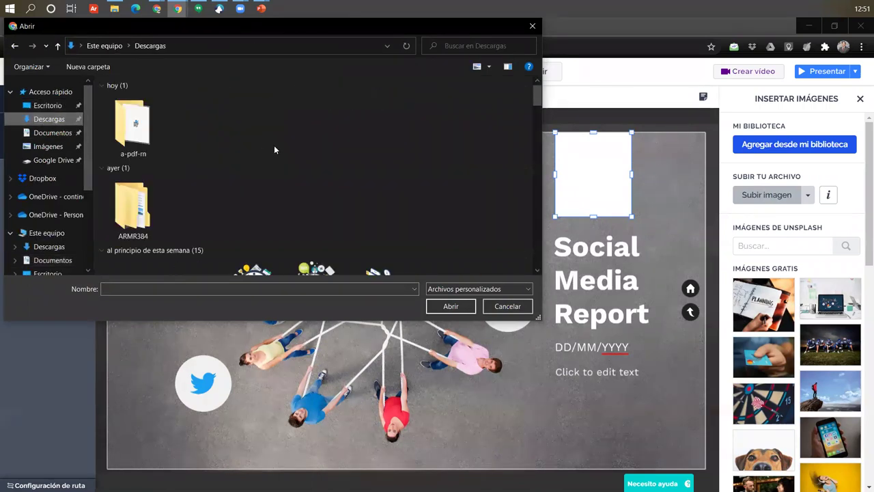
left_click(243, 198)
left_click(450, 306)
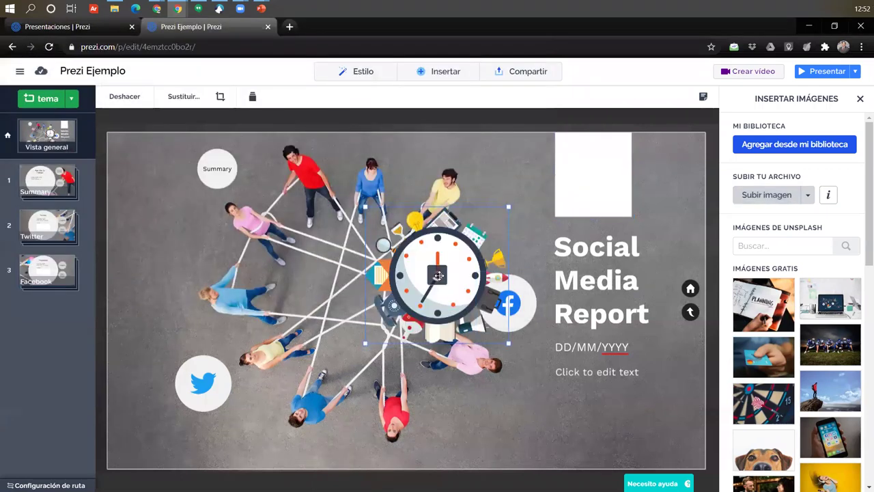
- Shrink the clock image to the width of the white logo box and align it with the box's lower edge
left_click_drag(407, 300, 628, 209)
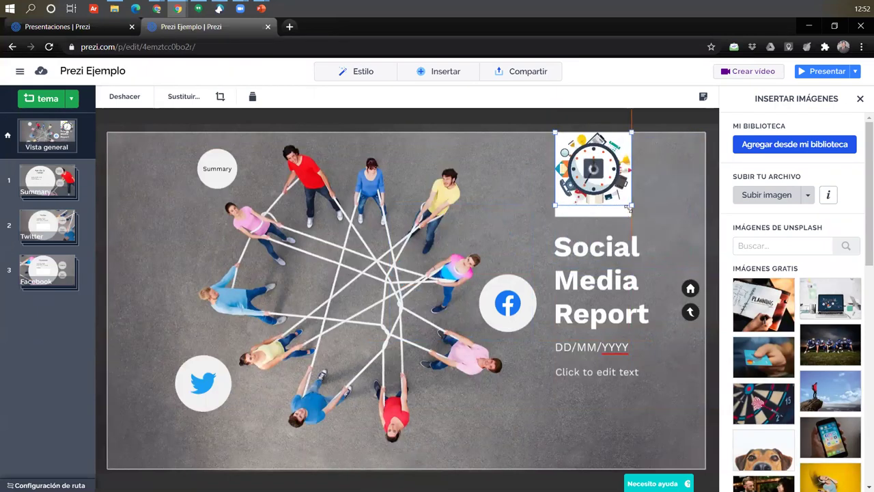
left_click_drag(609, 172, 609, 183)
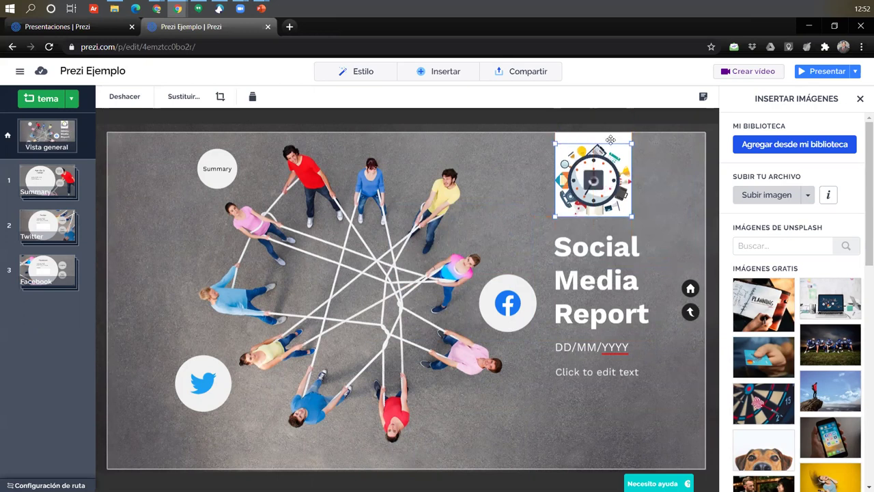
left_click(671, 166)
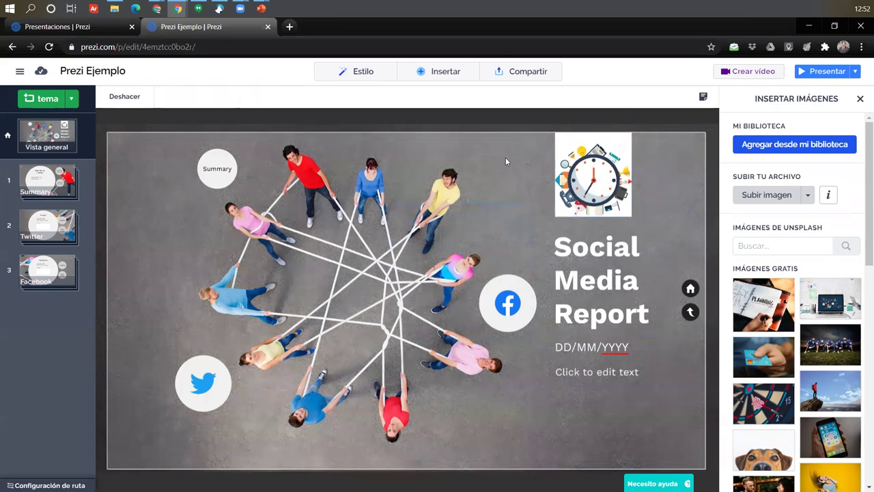
- Open the collaborator invitation for the presentation, examine the available permission levels, and close it without inviting anyone
left_click(531, 71)
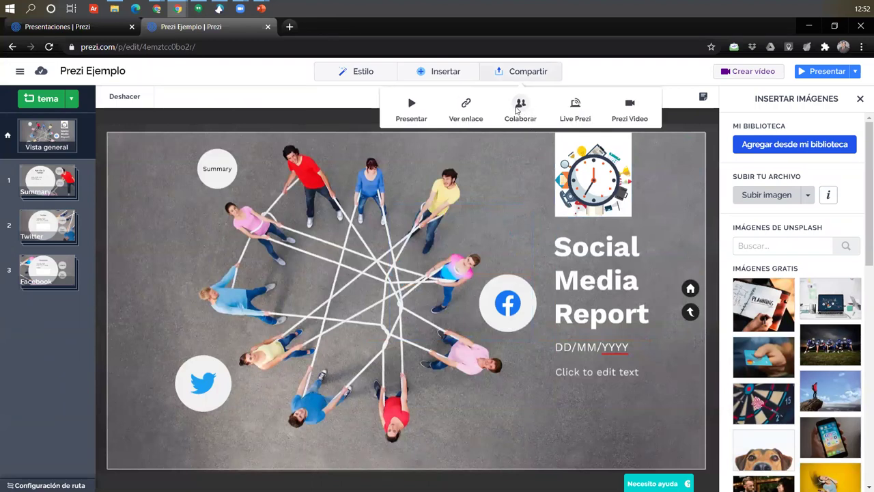
left_click(518, 108)
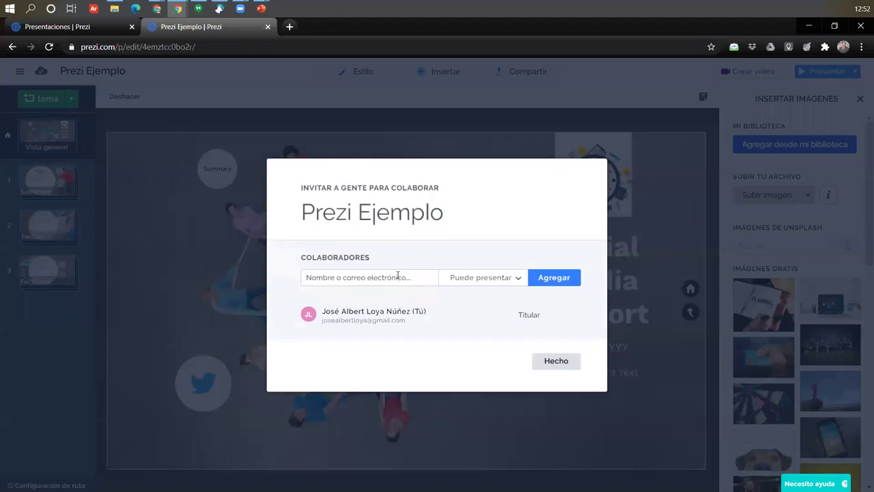
left_click(479, 280)
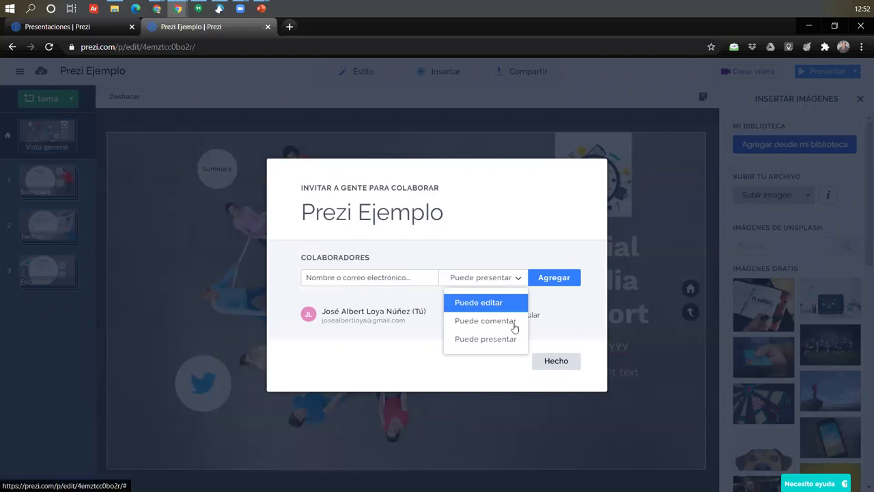
left_click(555, 363)
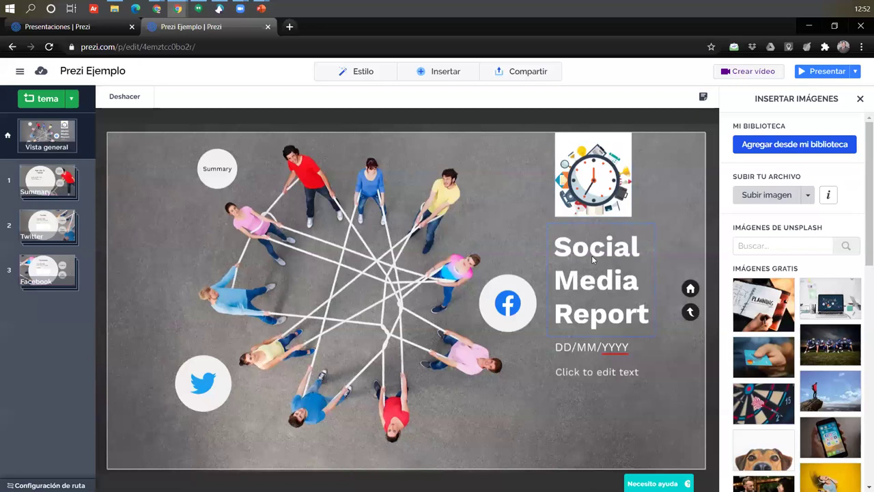
- Delete the "DD/MM/YYYY" date and the "Click to edit text" placeholder below the Social Media Report title
left_click(580, 352)
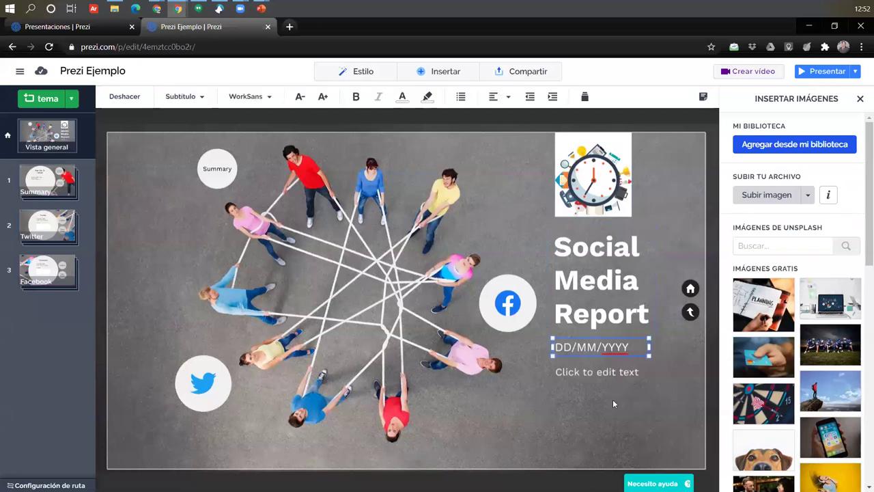
scroll(609, 379, "down", 2)
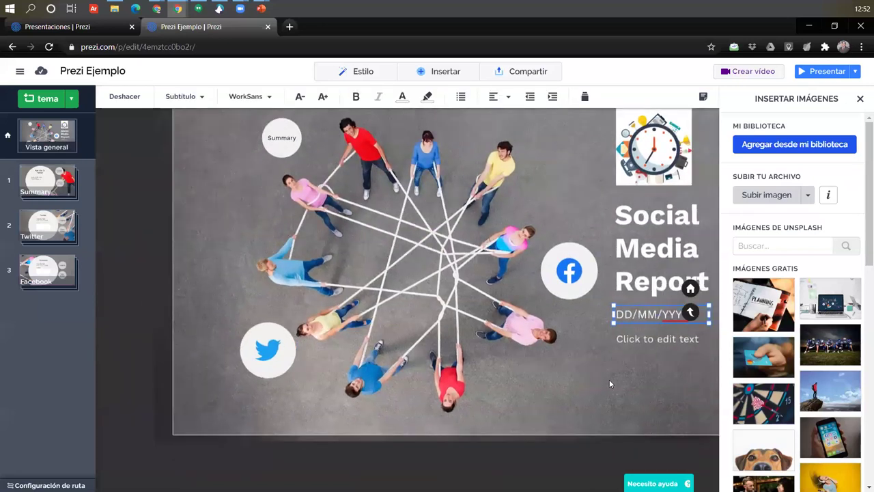
key("ctrl+z")
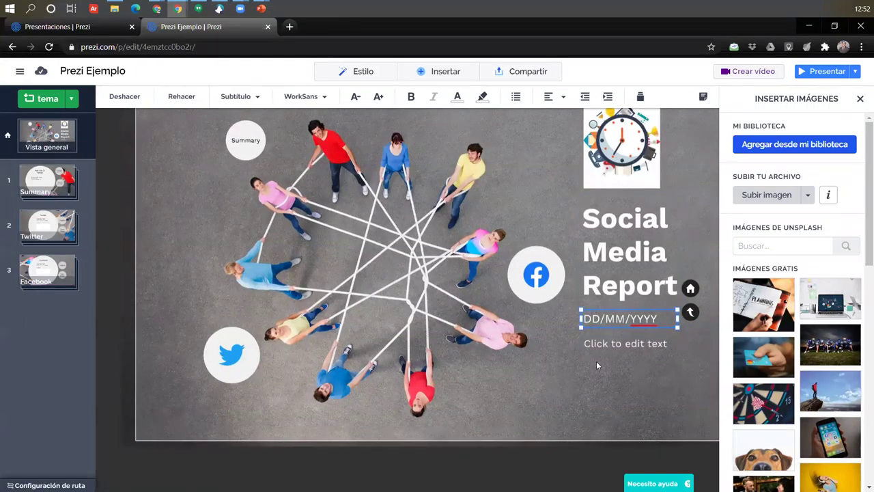
key("BackSpace")
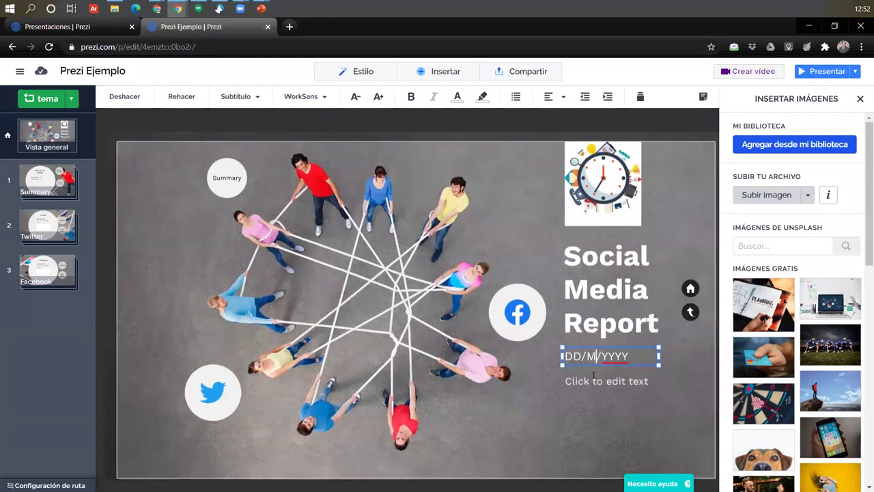
left_click(644, 374)
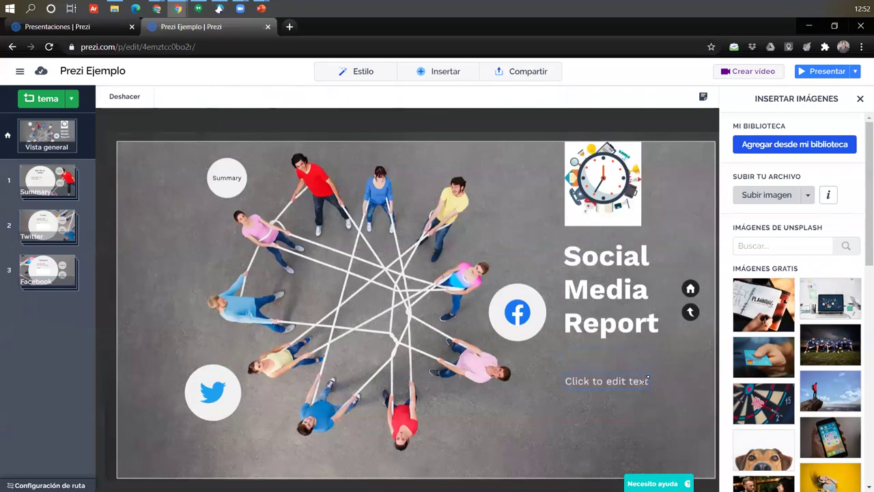
- Apply the preset color palette with a navy main circle and red accent, and change the topic shape to the cloud
left_click(354, 80)
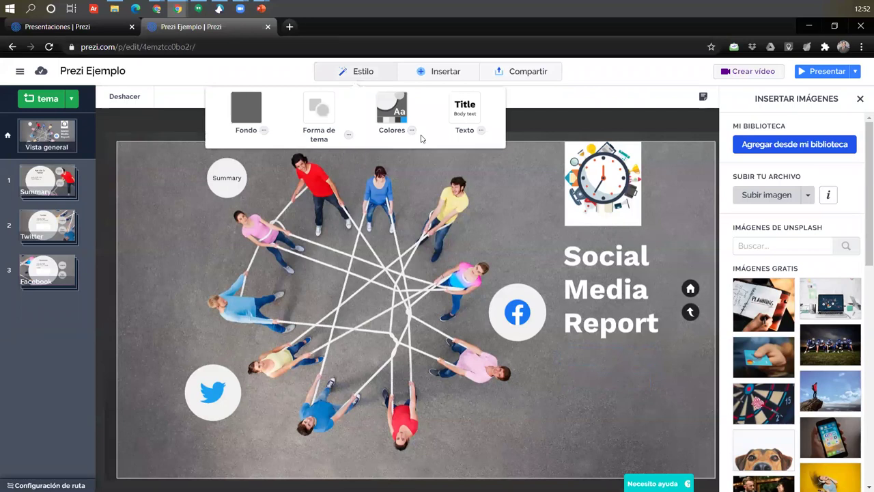
left_click(765, 290)
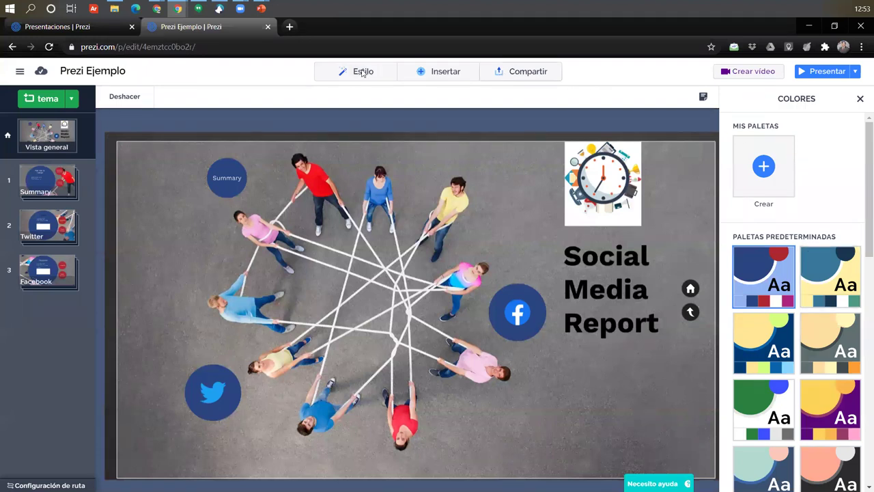
mouse_move(428, 117)
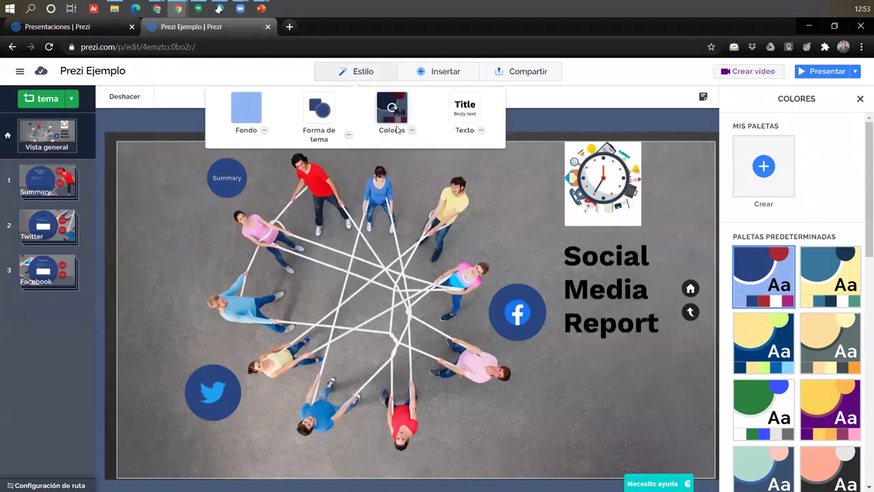
left_click(350, 139)
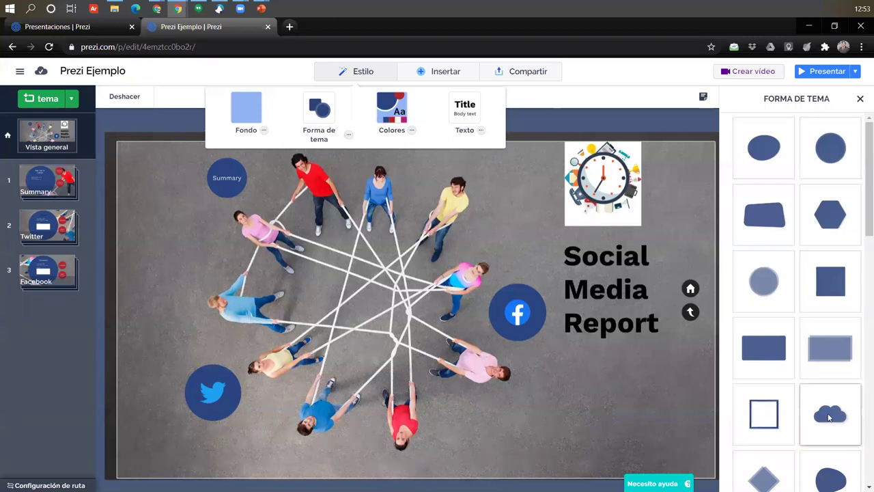
left_click(829, 417)
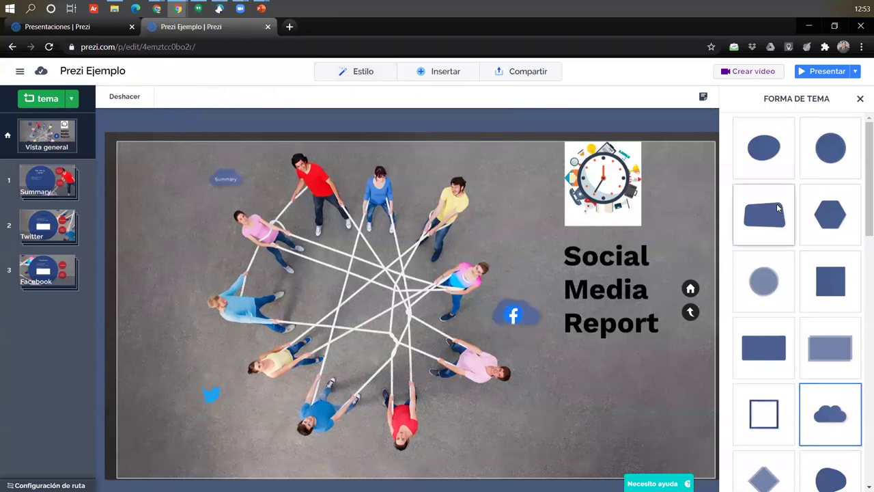
- Change the topic shape to the wide, ragged brush-stroke banner and close the shape options
scroll(814, 321, "down", 4)
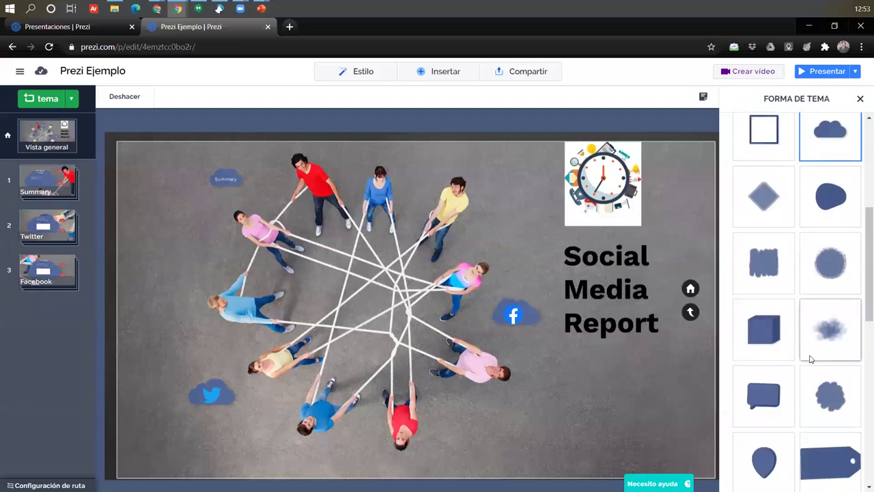
scroll(811, 358, "down", 5)
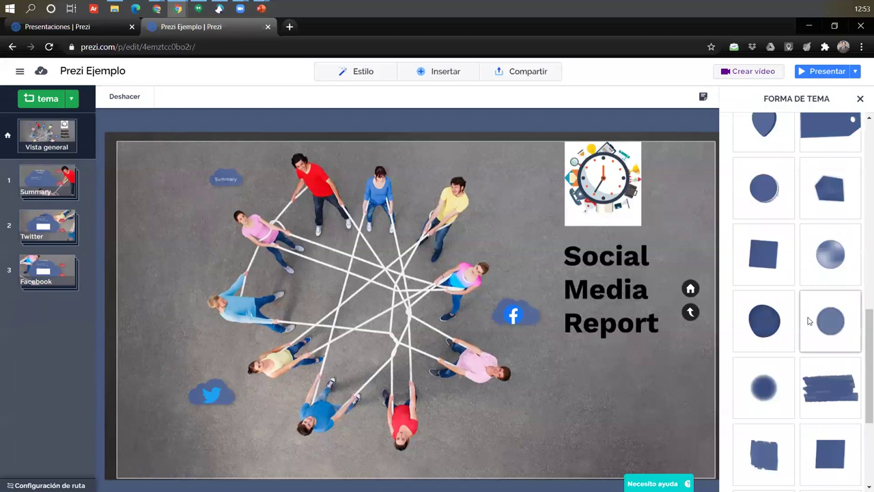
scroll(809, 319, "down", 2)
scroll(809, 320, "up", 3)
scroll(842, 369, "down", 3)
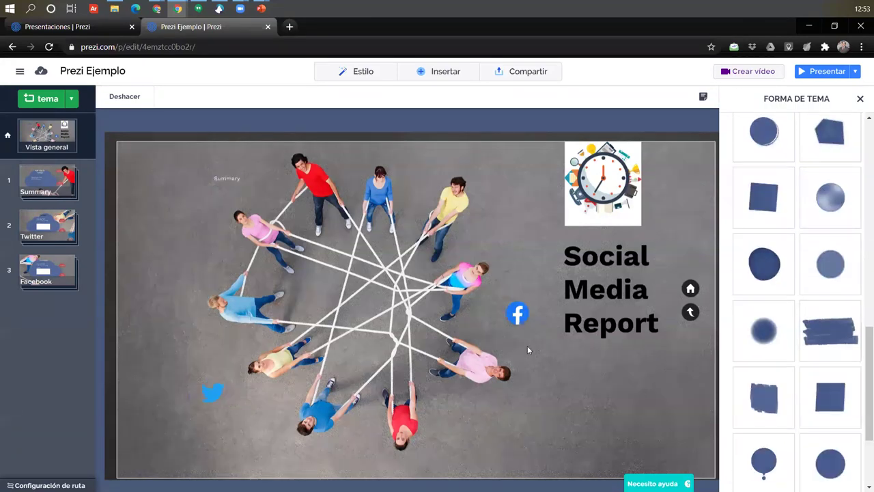
left_click(830, 331)
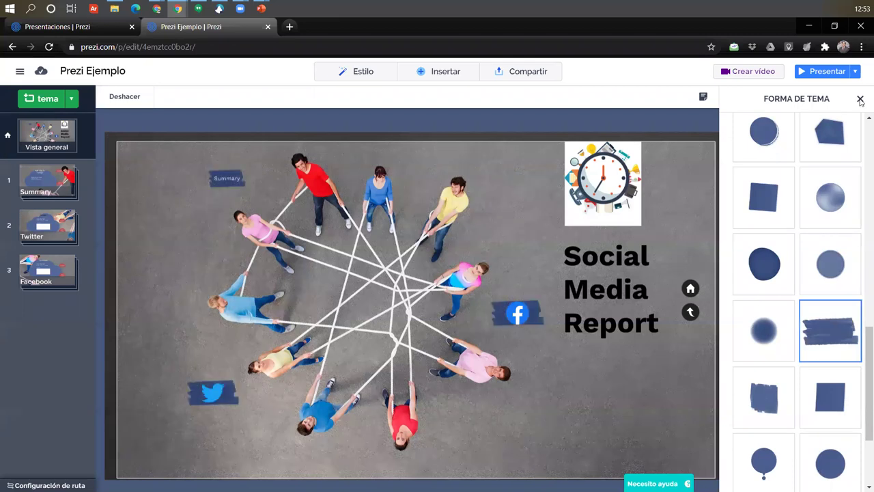
left_click(587, 397)
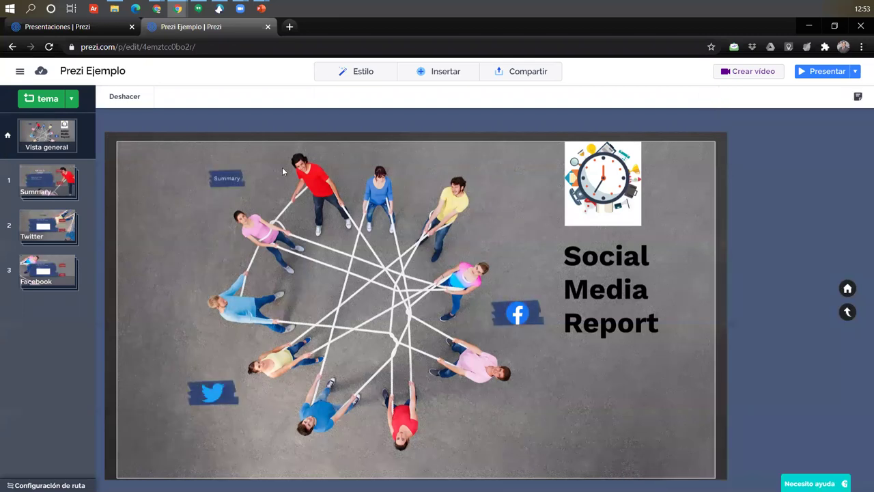
- Play the presentation full screen through the Summary topic back to the overview, exit, and review the available presenting modes
left_click(806, 71)
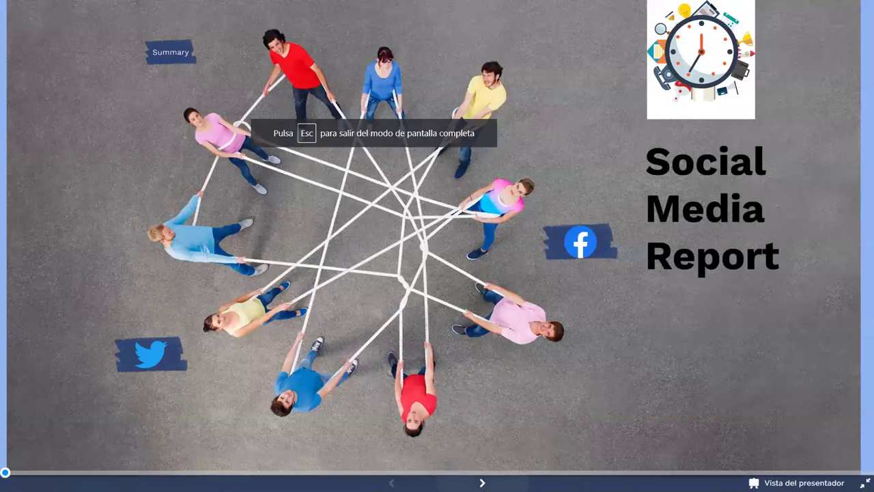
key("Right")
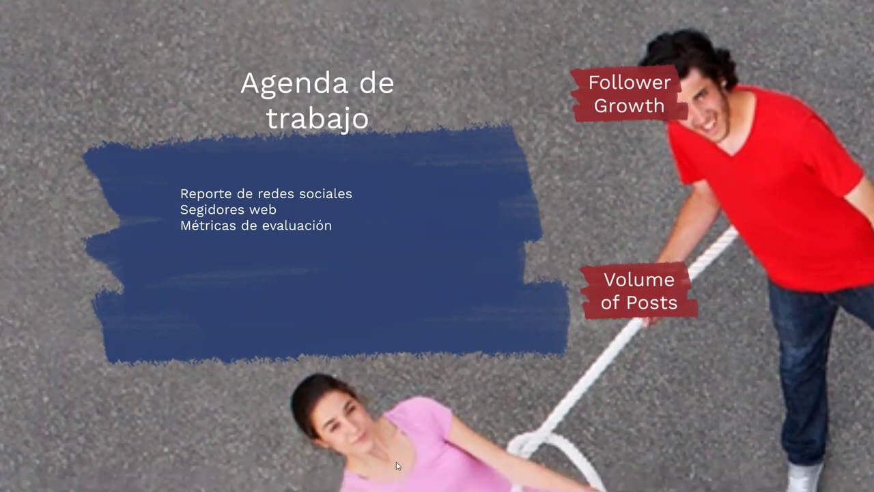
key("Right")
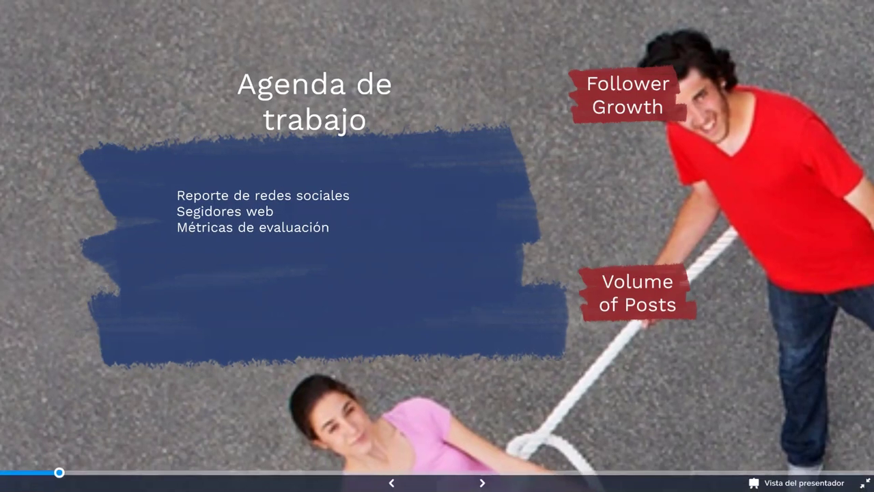
key("Right")
key("Right")
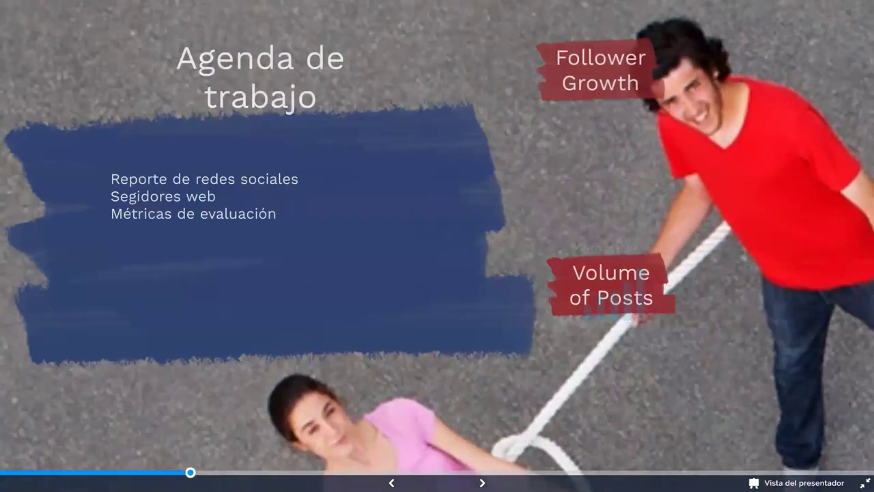
key("Right")
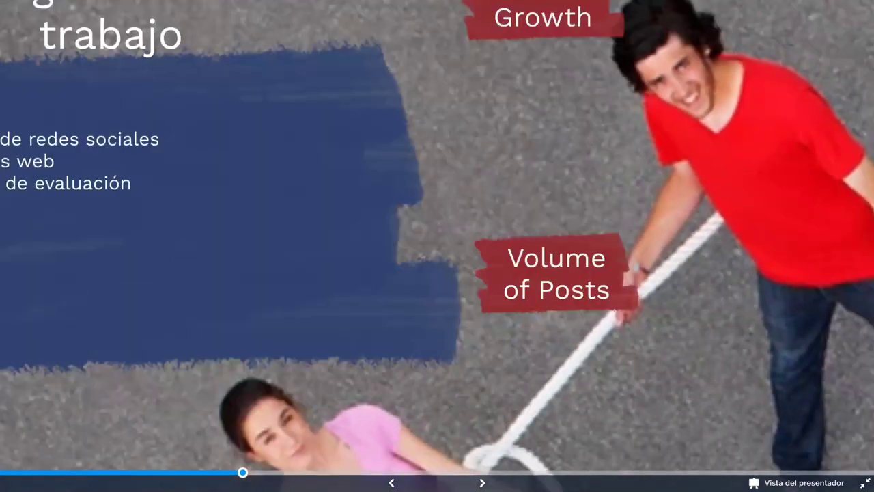
key("Right")
key("Right")
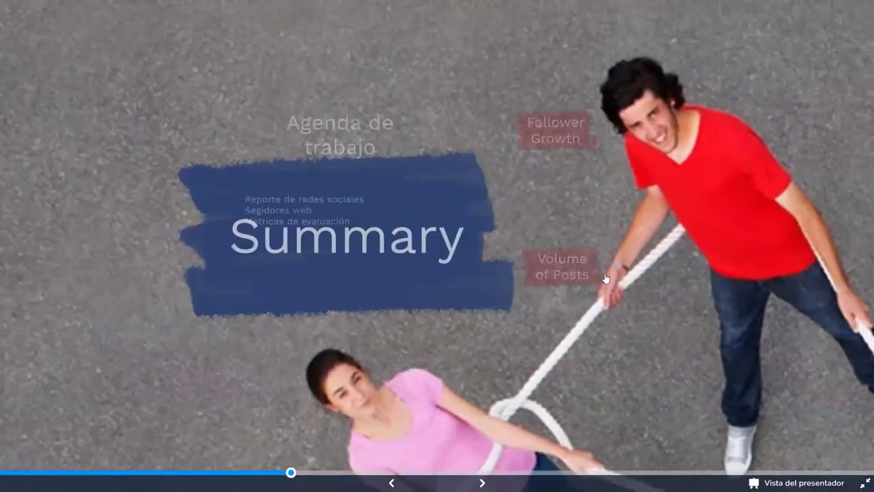
key("Right")
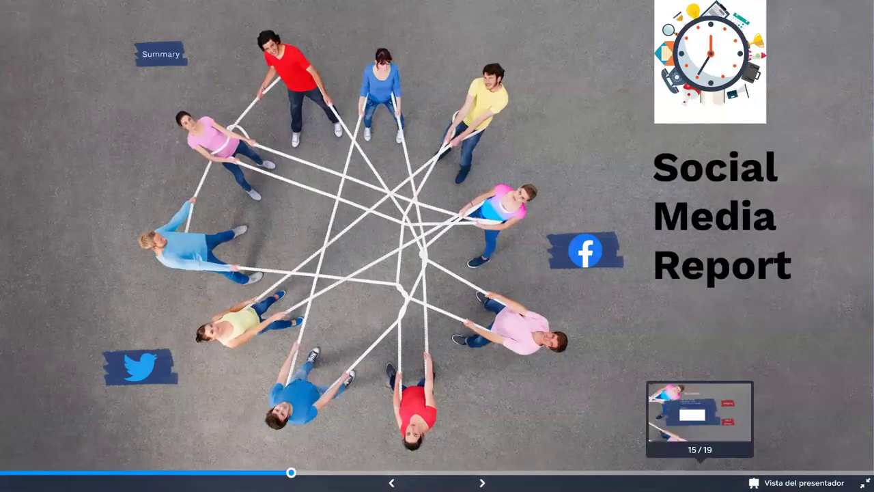
key("Escape")
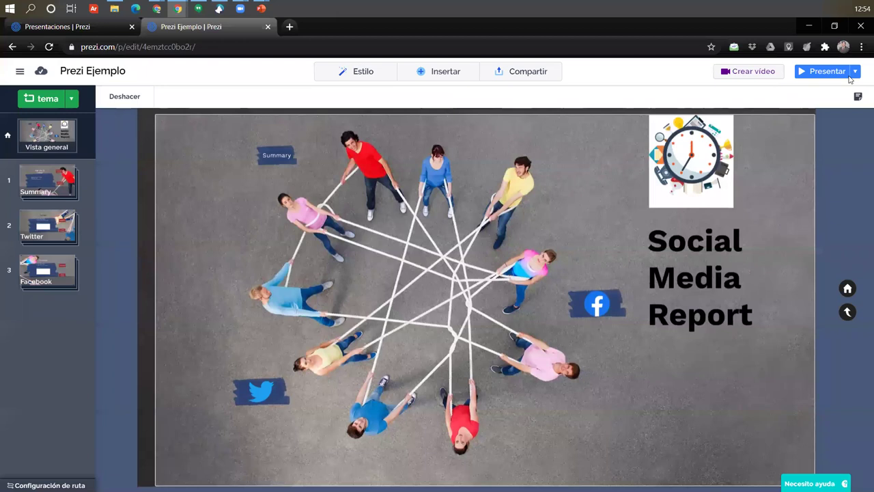
left_click(855, 71)
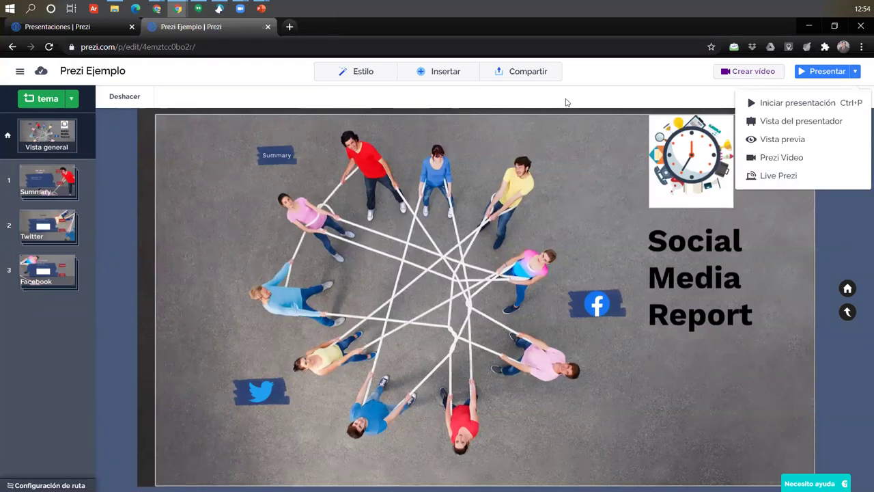
left_click(266, 335)
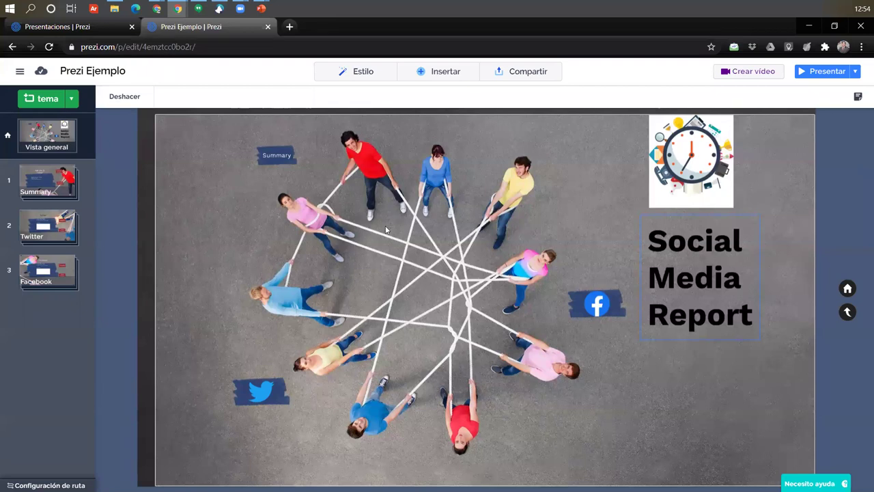
- Go to the presentations dashboard and examine the PDF export and download options for "Prezi Ejemplo"
left_click(20, 73)
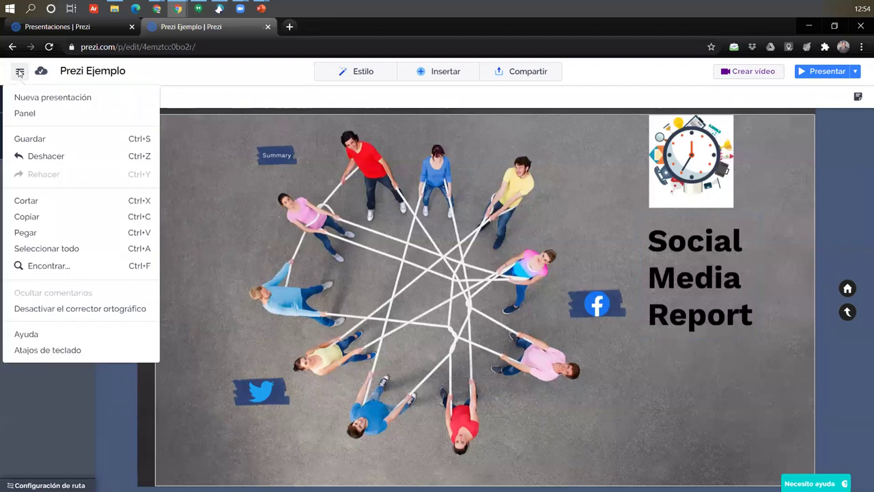
left_click(45, 115)
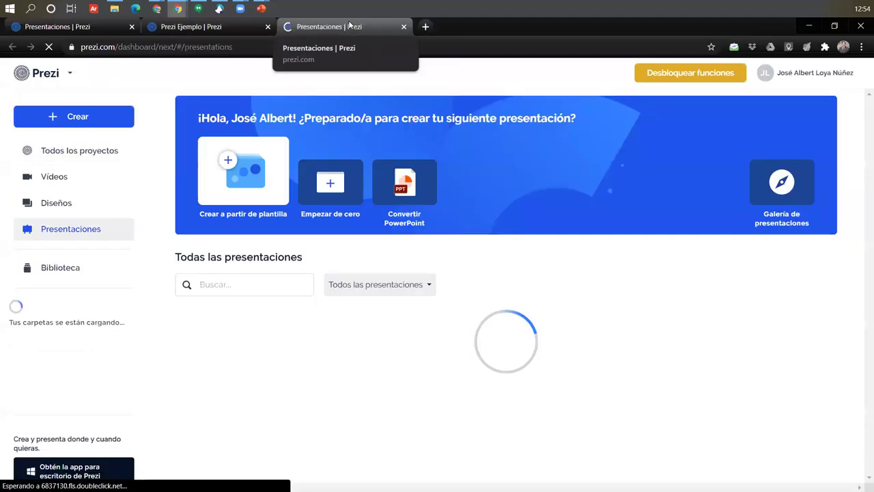
scroll(489, 216, "down", 3)
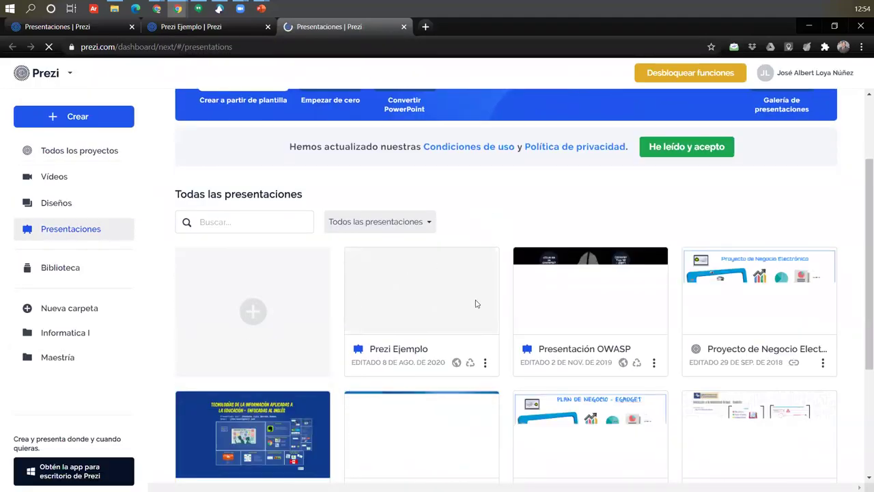
scroll(474, 303, "down", 1)
scroll(553, 321, "down", 1)
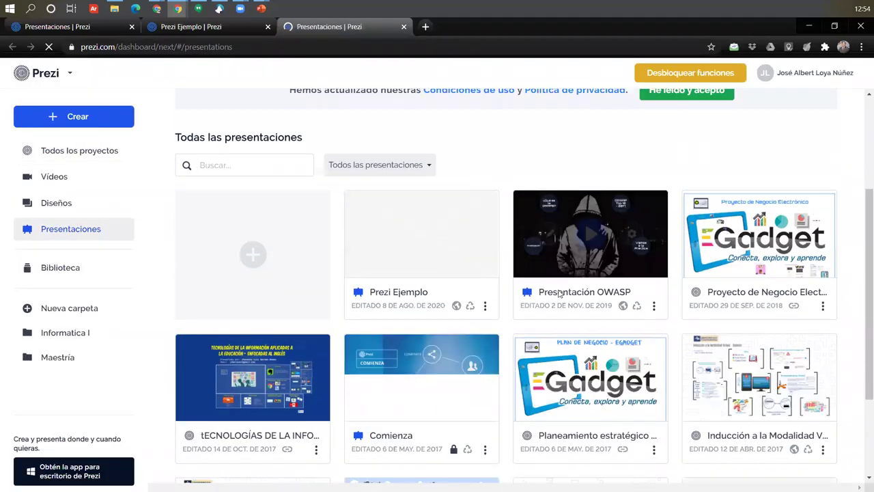
left_click(485, 307)
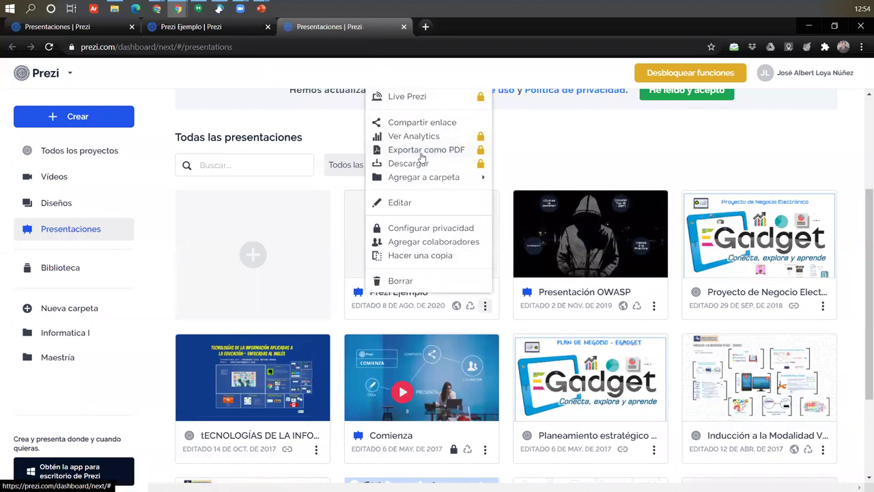
mouse_move(448, 158)
mouse_move(407, 171)
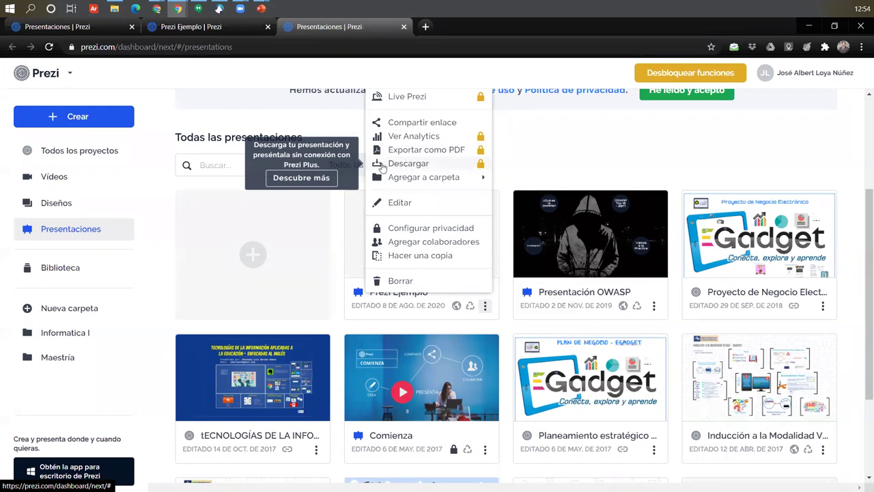
- Open the help article on downloading a presentation from the locked download option of "Prezi Ejemplo"
left_click(302, 178)
left_click(381, 30)
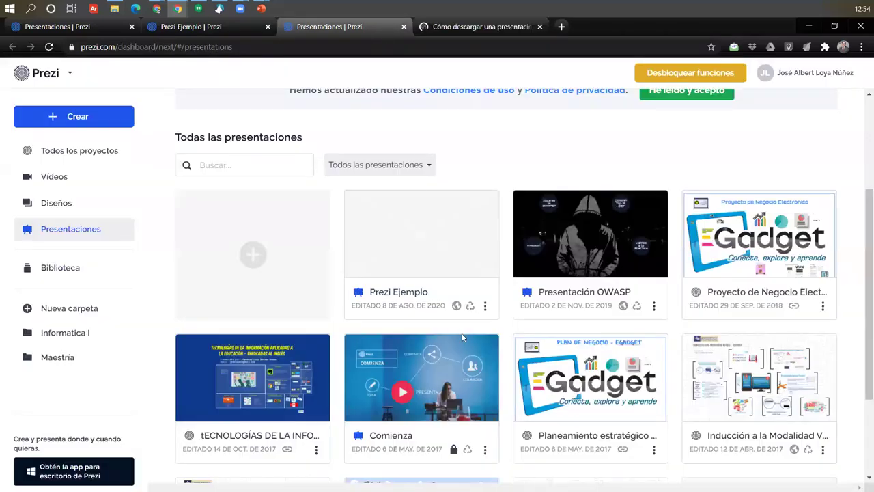
left_click(485, 305)
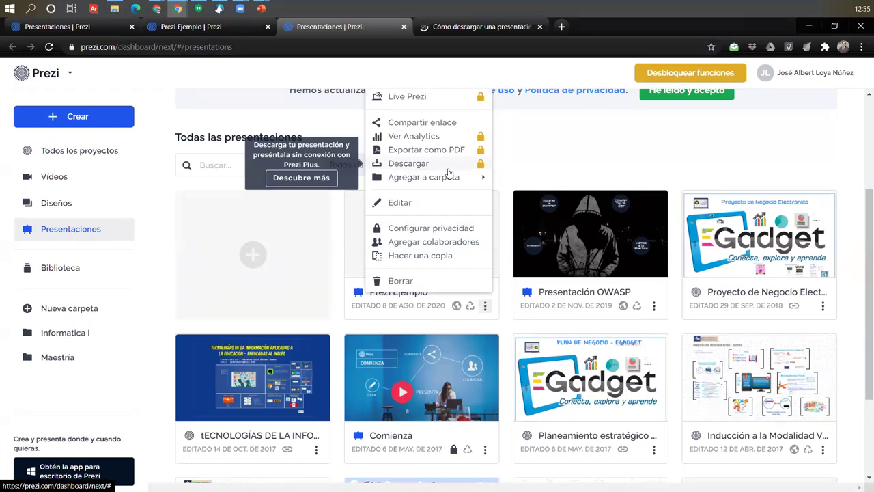
left_click(478, 27)
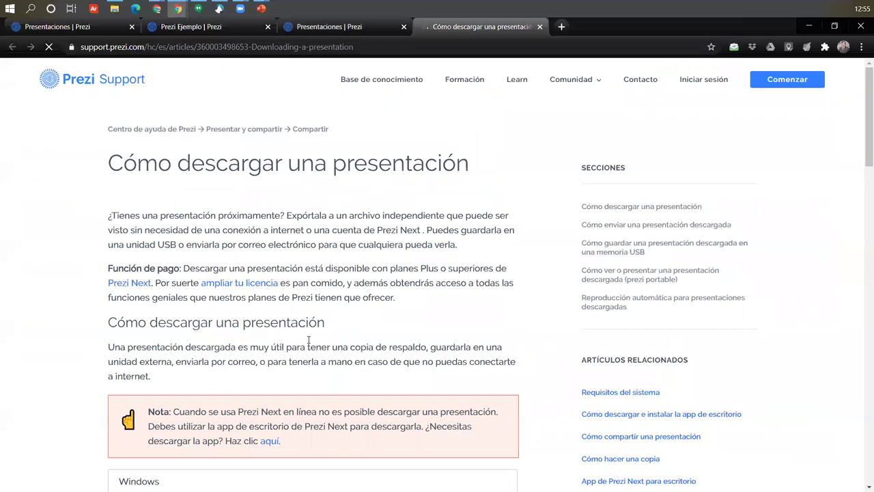
- Read the download article's plan requirements, desktop app note and sections on sending downloaded files, and close the article
scroll(309, 340, "down", 10)
scroll(302, 347, "up", 2)
scroll(361, 264, "up", 2)
scroll(264, 312, "up", 2)
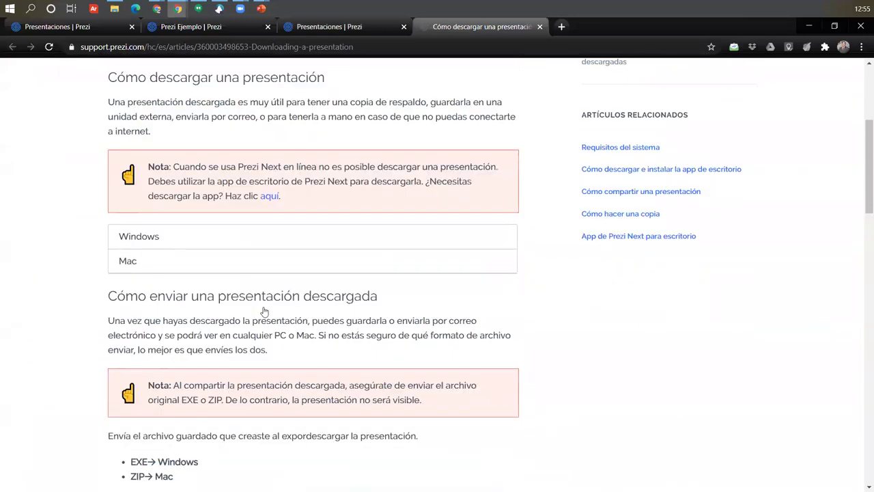
scroll(264, 312, "up", 1)
scroll(333, 332, "up", 3)
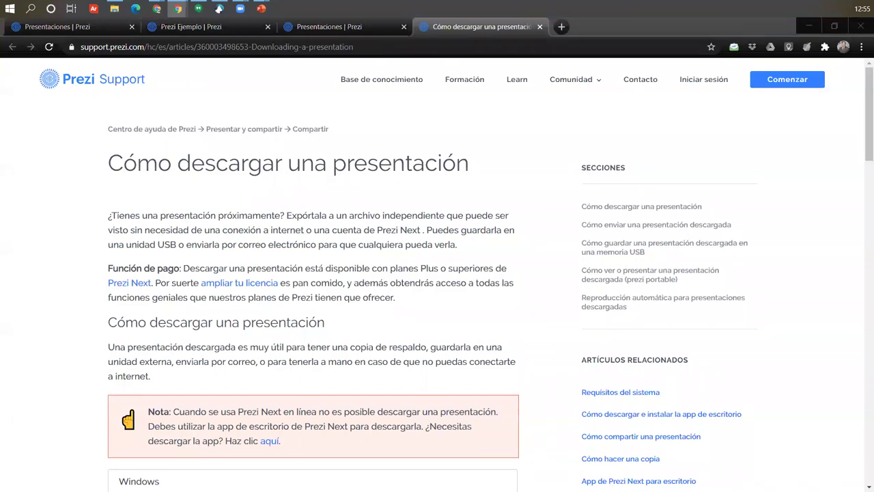
scroll(277, 297, "down", 5)
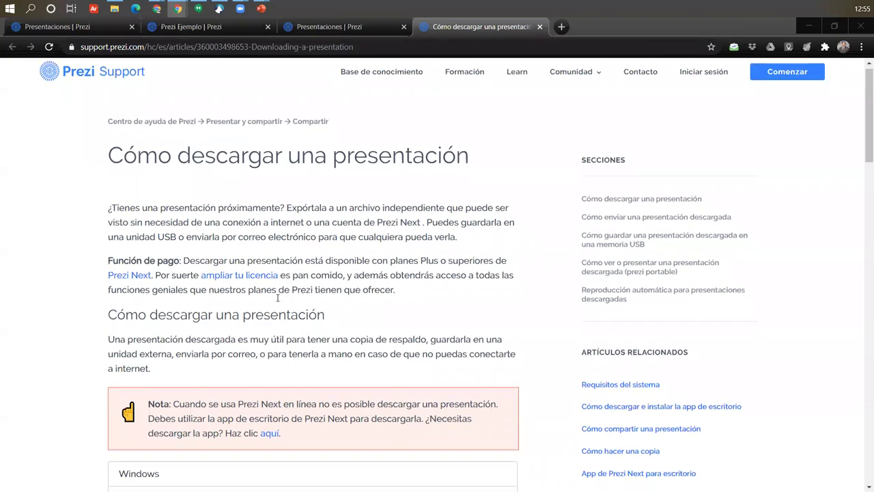
scroll(389, 178, "up", 2)
scroll(377, 167, "up", 3)
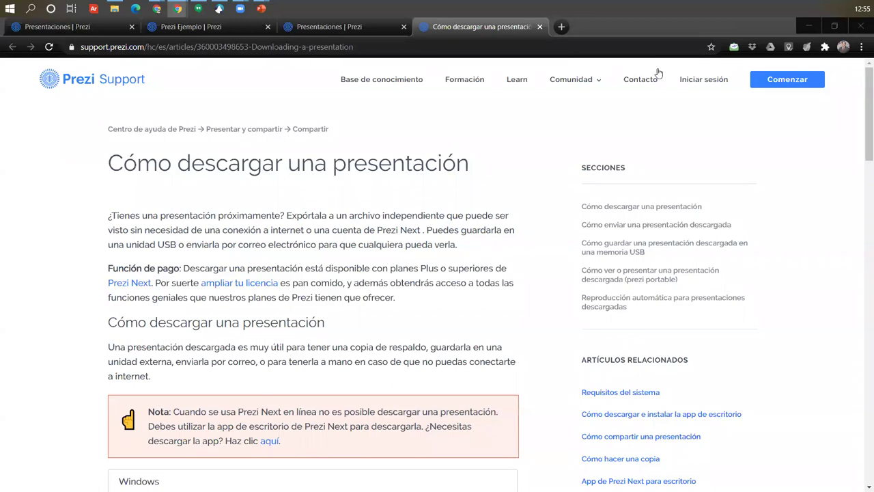
left_click(539, 29)
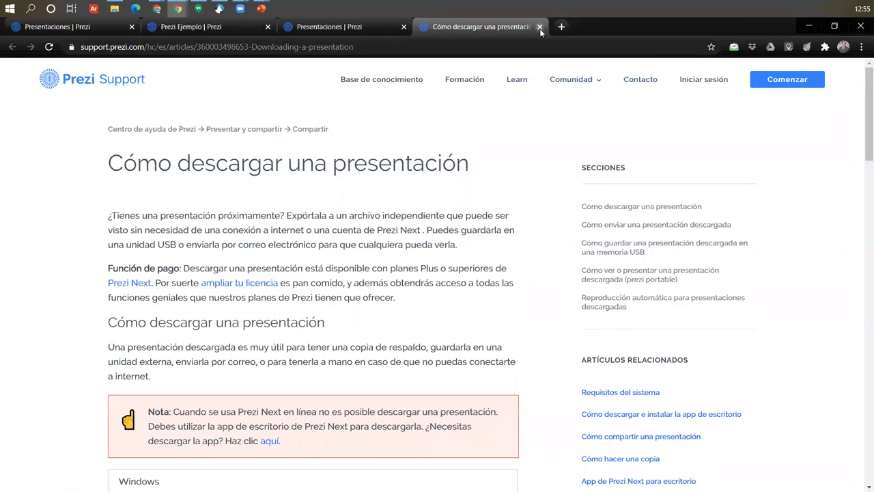
left_click(540, 28)
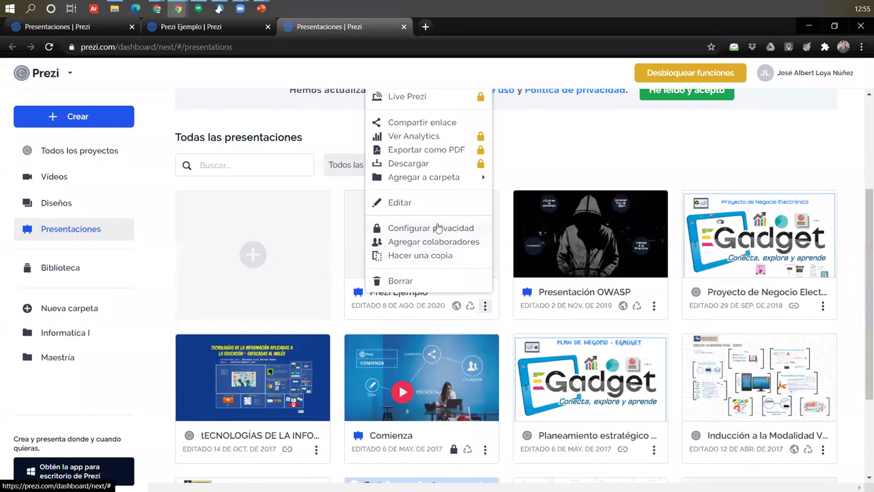
- Close the options of "Prezi Ejemplo" and look over the existing presentations on the dashboard
left_click(554, 144)
scroll(303, 271, "up", 2)
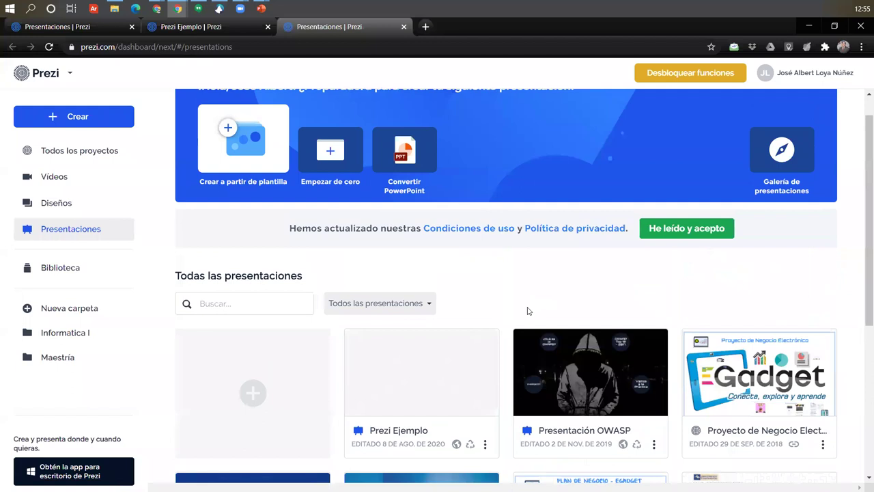
scroll(527, 311, "up", 1)
scroll(622, 259, "down", 4)
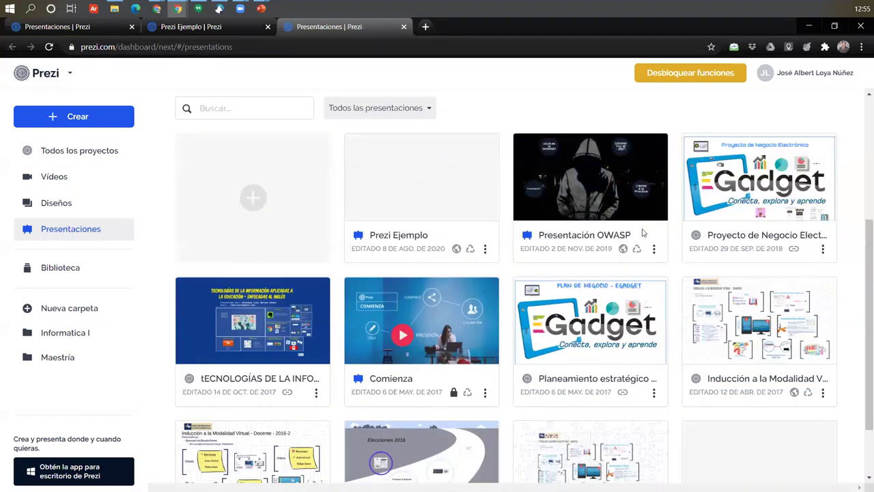
mouse_move(587, 217)
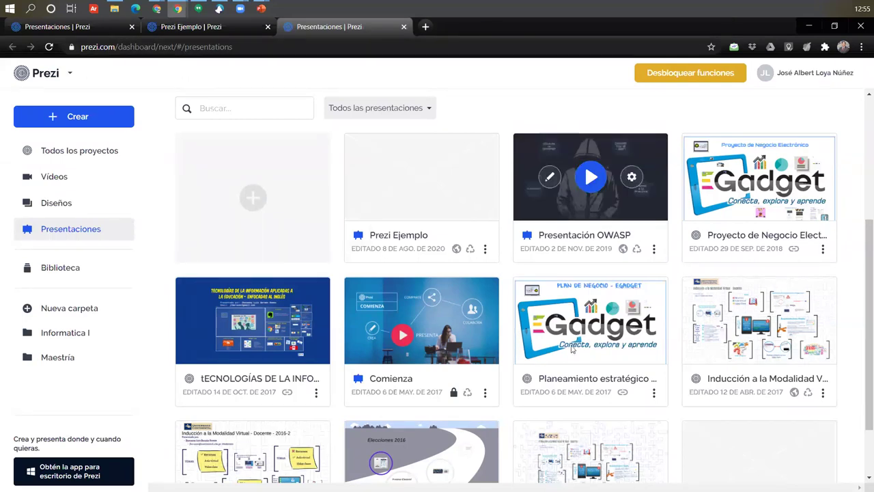
scroll(572, 348, "up", 3)
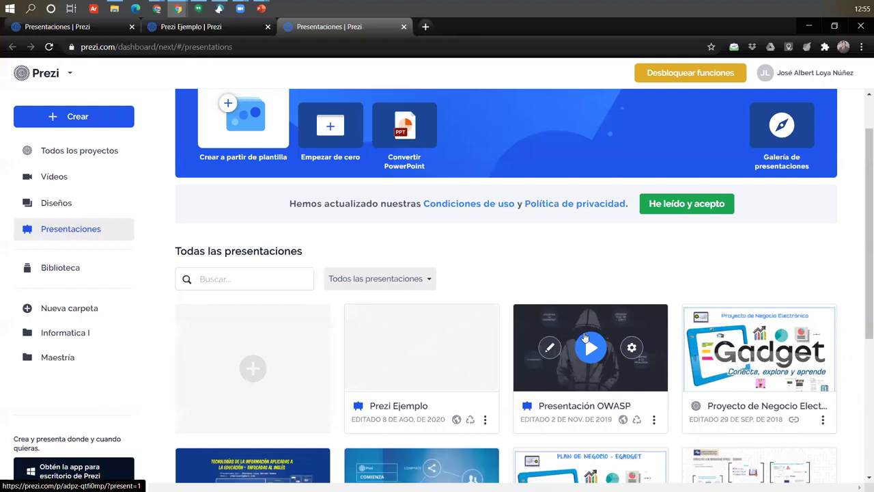
scroll(585, 338, "down", 2)
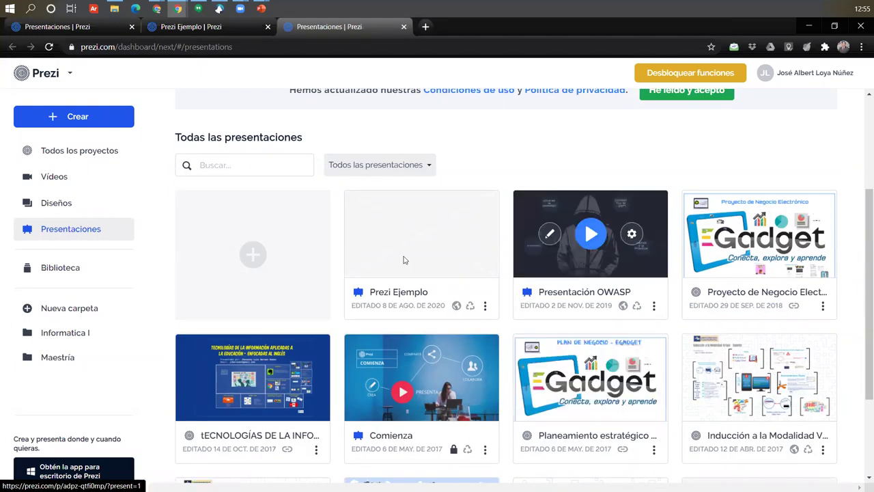
- Present "Presentación OWASP", advance through the Investigación topic, jump ahead to slide 18, and continue to the Inyección page
mouse_move(591, 236)
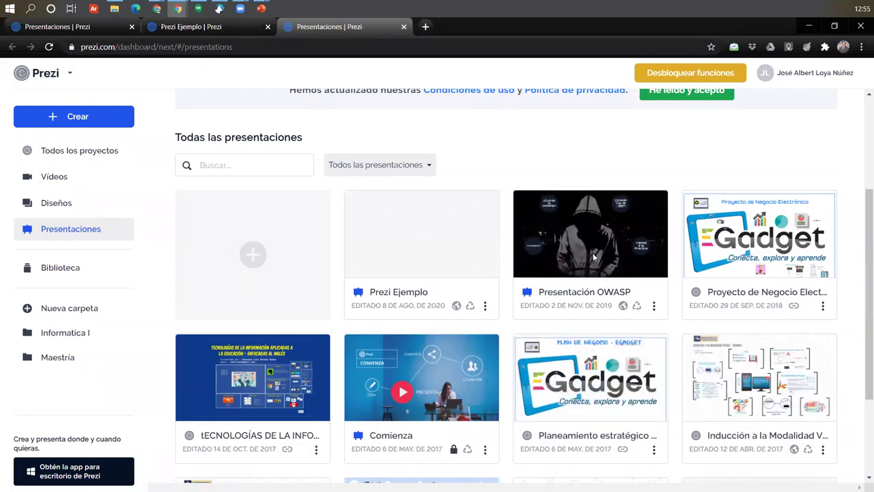
left_click(591, 234)
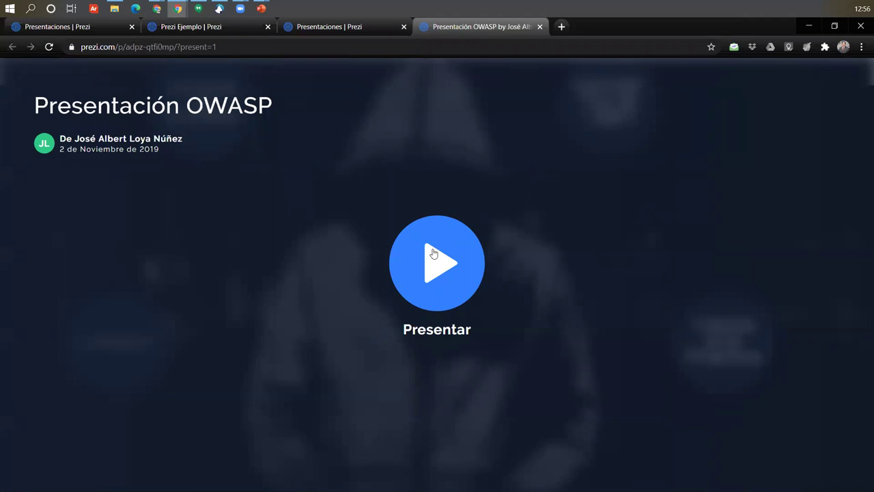
left_click(433, 253)
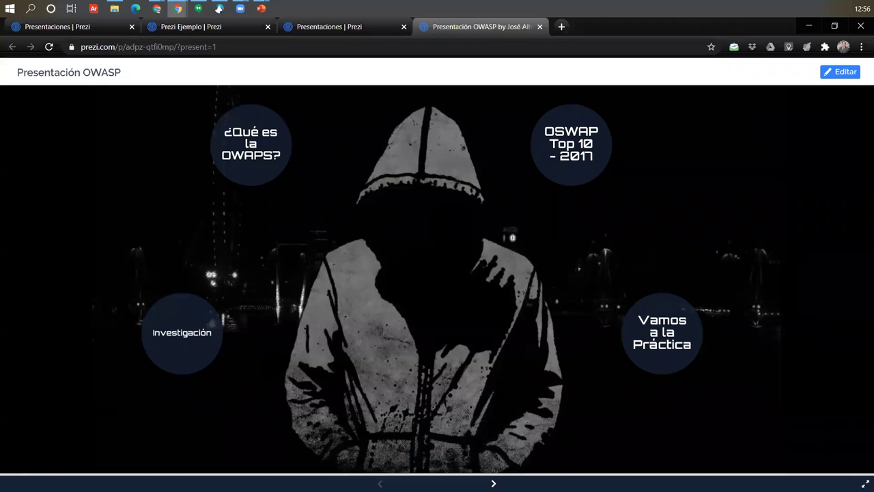
left_click(493, 483)
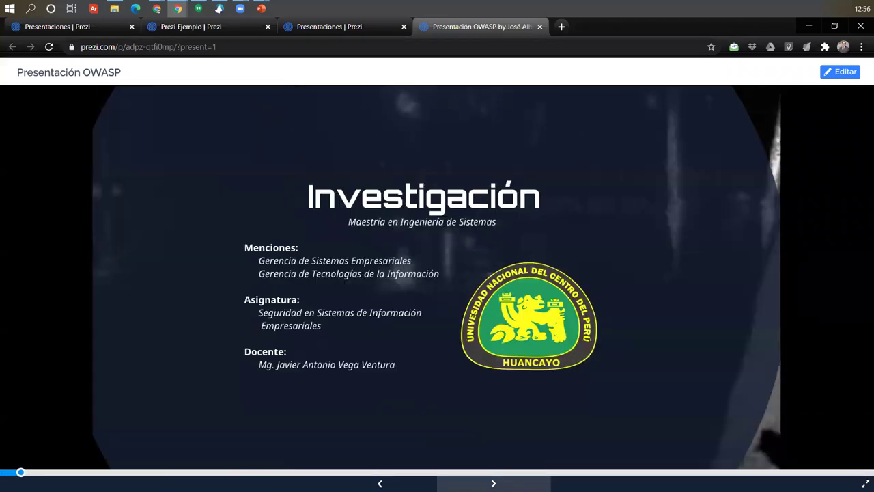
left_click(493, 483)
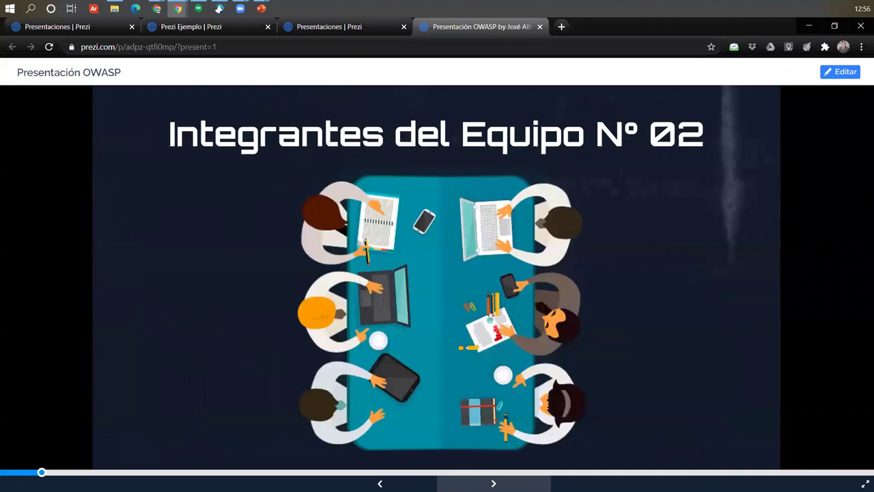
left_click(493, 483)
left_click(312, 471)
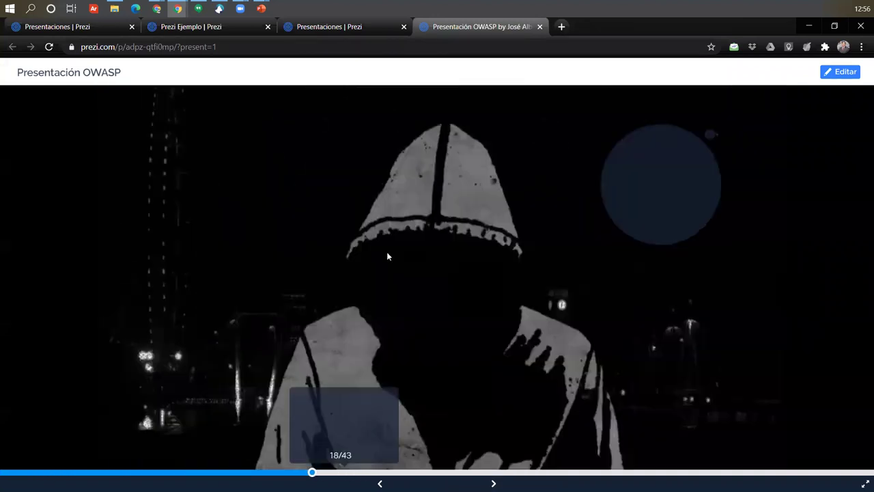
key("Right")
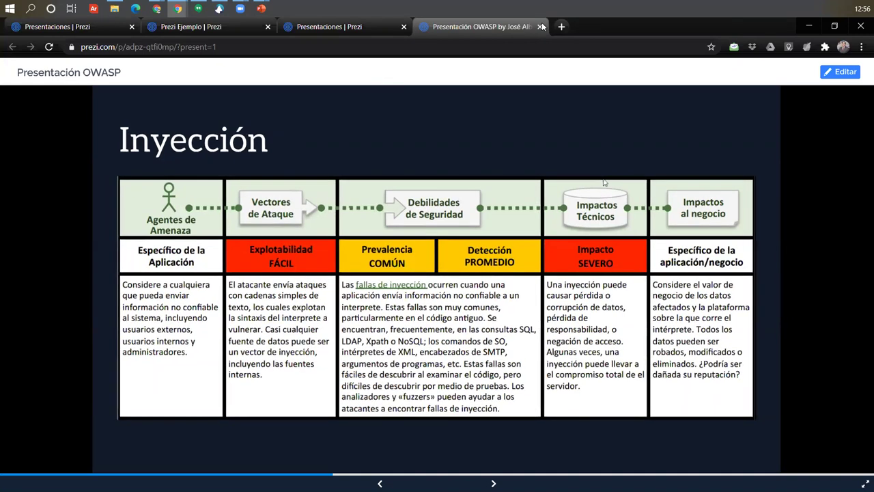
- Open "Presentación OWASP" for editing and look over the presentations dashboard while the editor loads
left_click(846, 73)
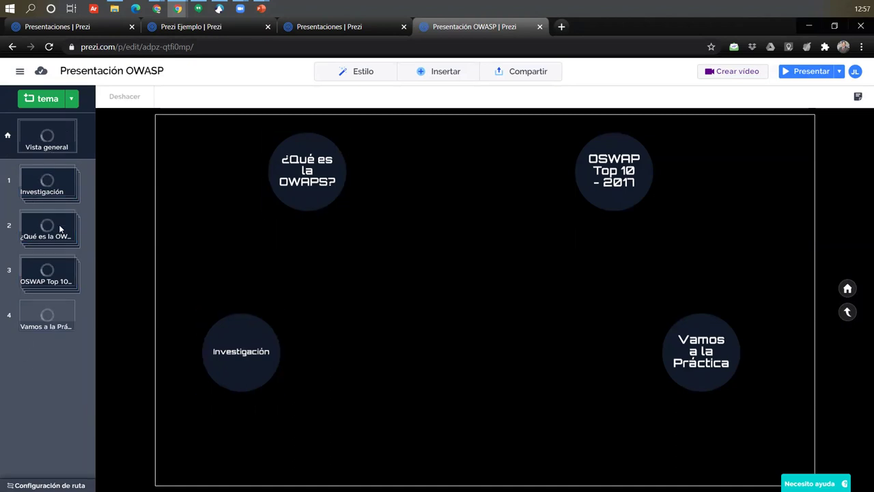
left_click(361, 33)
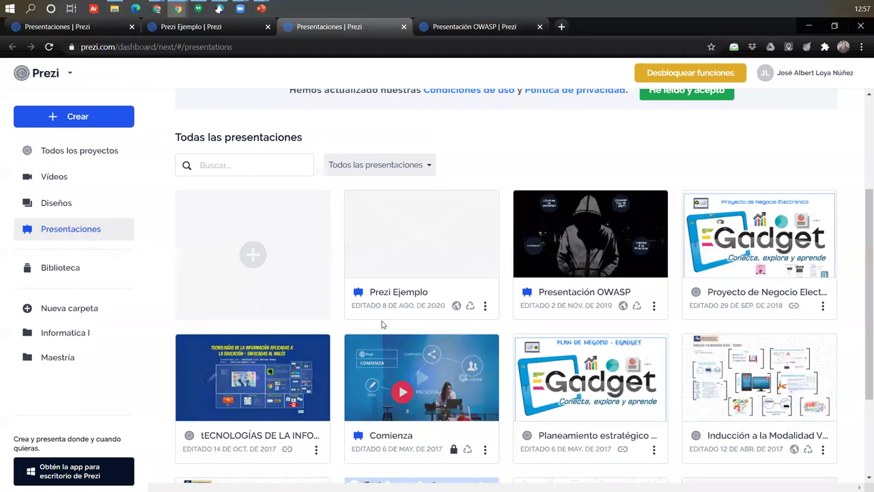
scroll(507, 341, "down", 3)
scroll(471, 242, "up", 4)
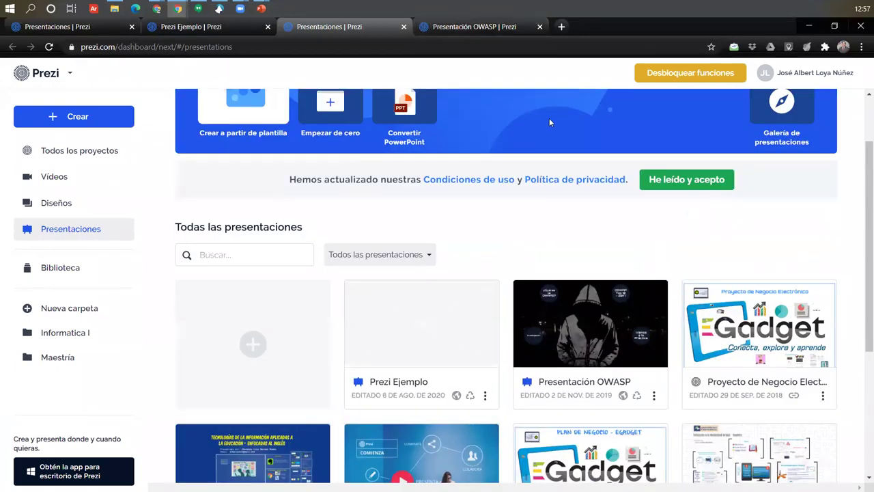
scroll(370, 224, "up", 2)
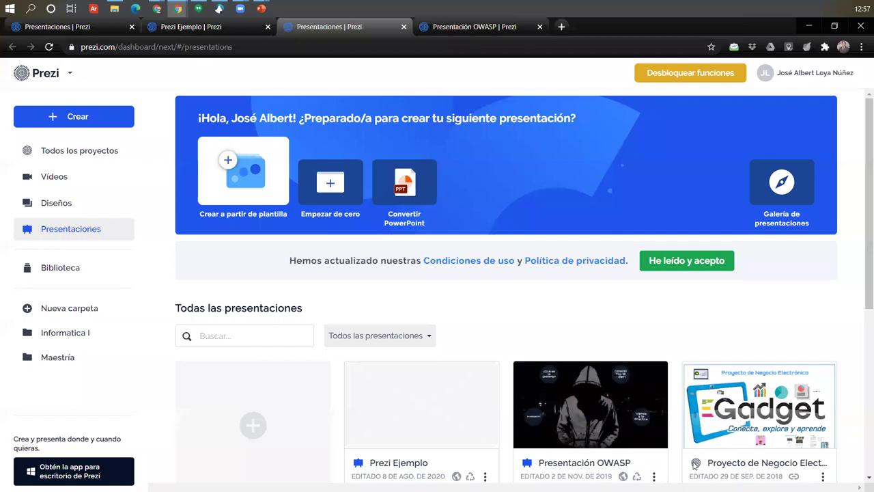
- In the OWASP editor, examine the A1 – Injection subtopic and its pages within OSWAP Top 10 - 2017, and return to the overview
left_click(459, 26)
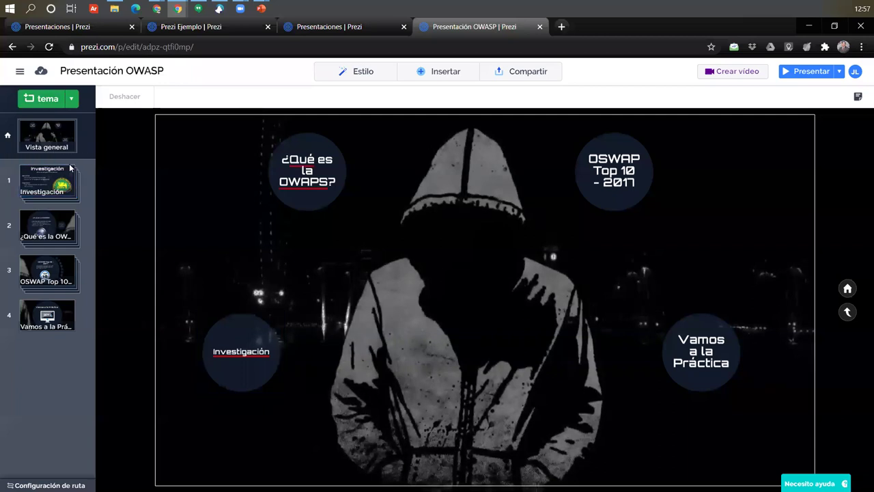
left_click(44, 284)
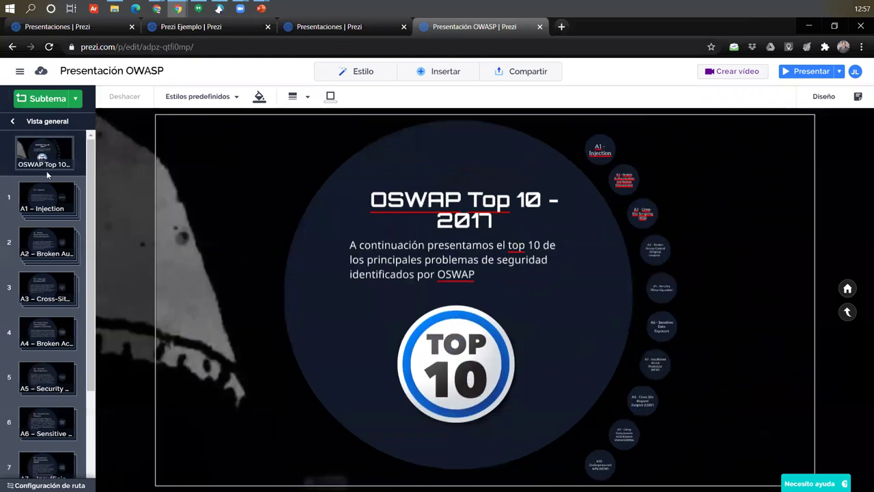
left_click(56, 198)
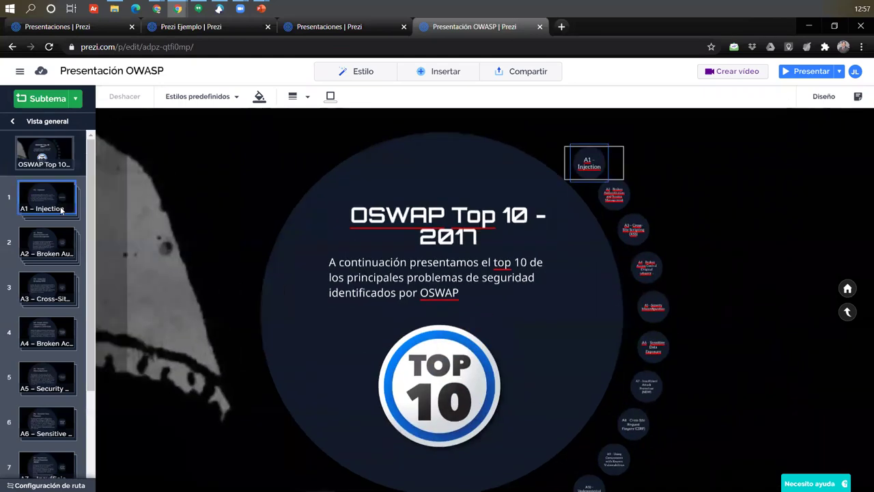
left_click(58, 170)
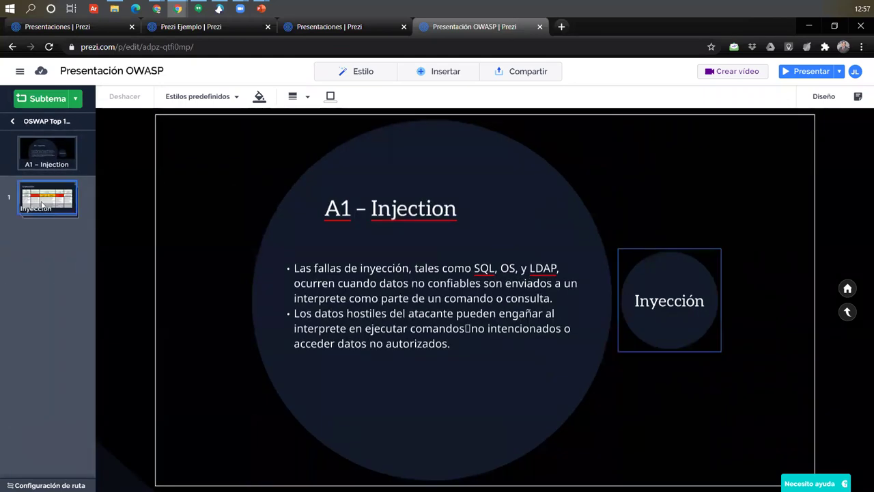
left_click(41, 205)
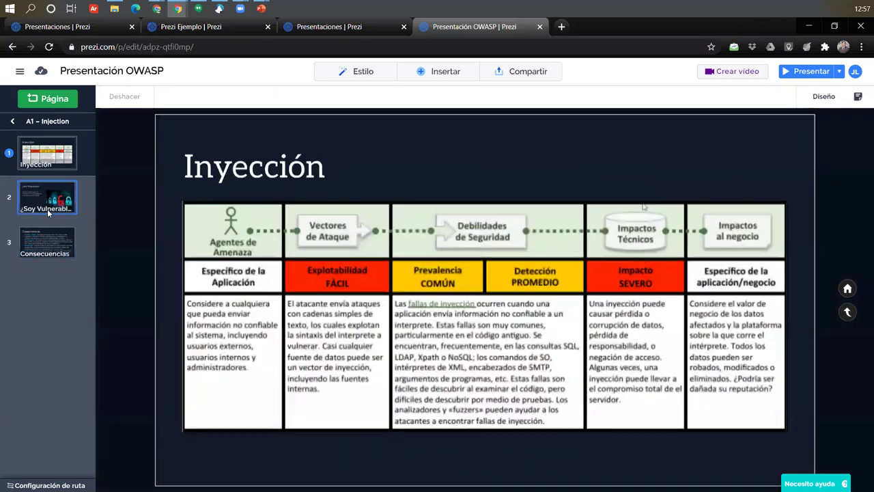
left_click(47, 204)
left_click(44, 242)
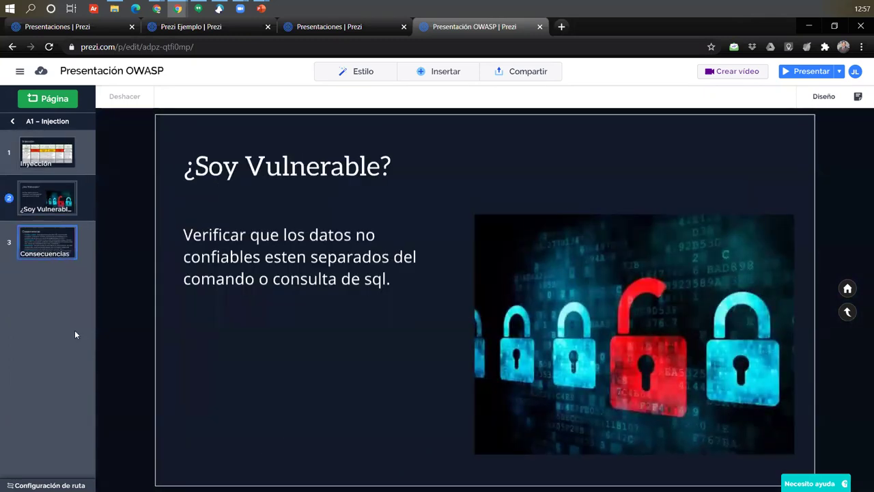
left_click(12, 122)
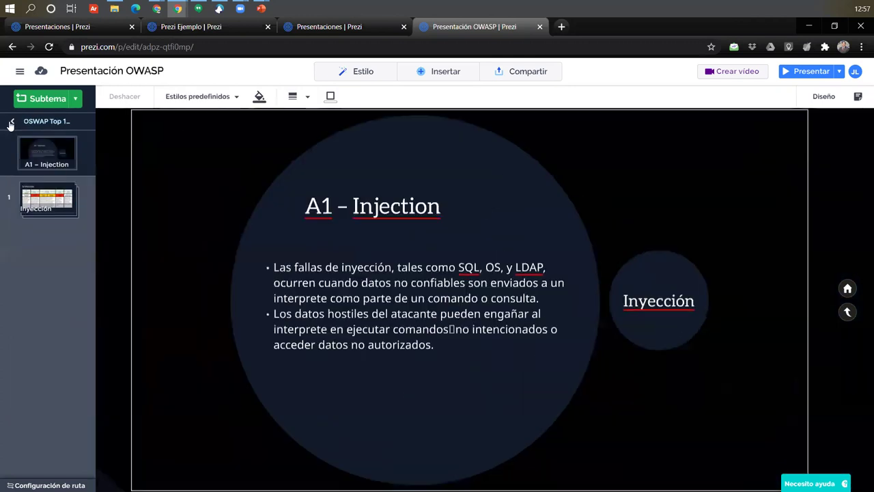
left_click(11, 123)
left_click(10, 125)
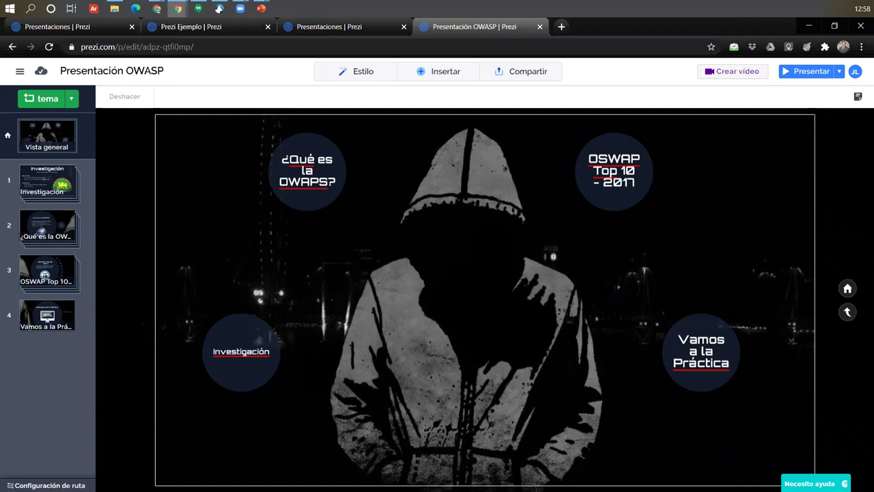
- Close the OWASP presentation and open the designs section of the dashboard
left_click(539, 27)
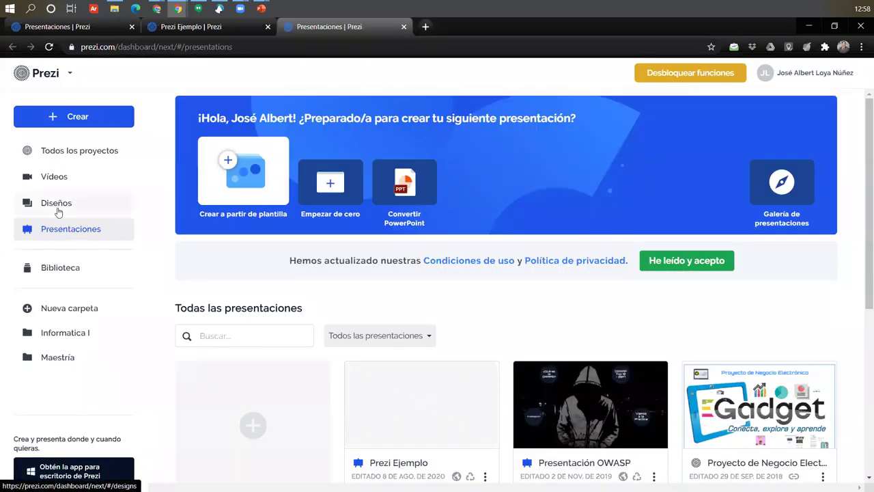
left_click(58, 205)
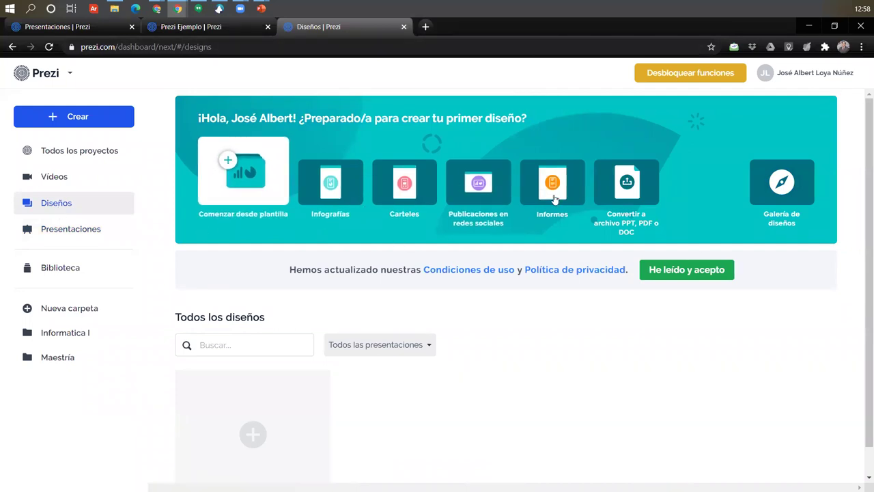
- Look over the videos section of the Prezi dashboard and start creating a new video
left_click(70, 181)
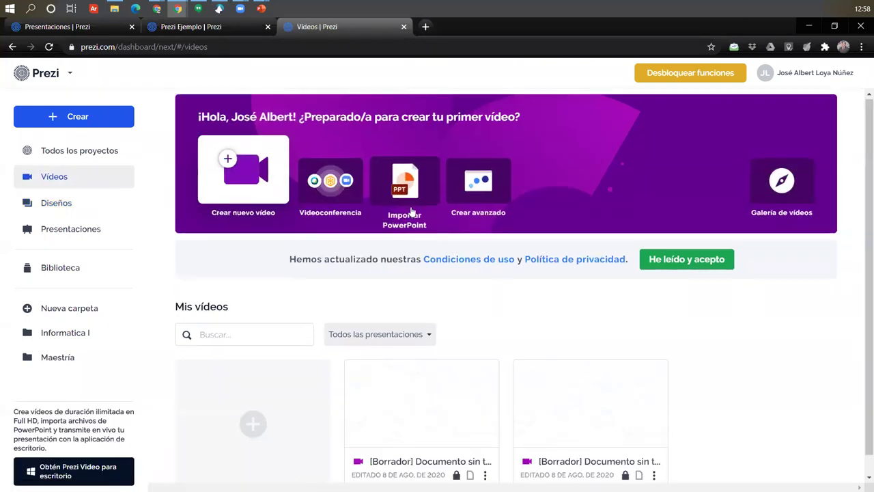
scroll(437, 307, "down", 1)
mouse_move(459, 381)
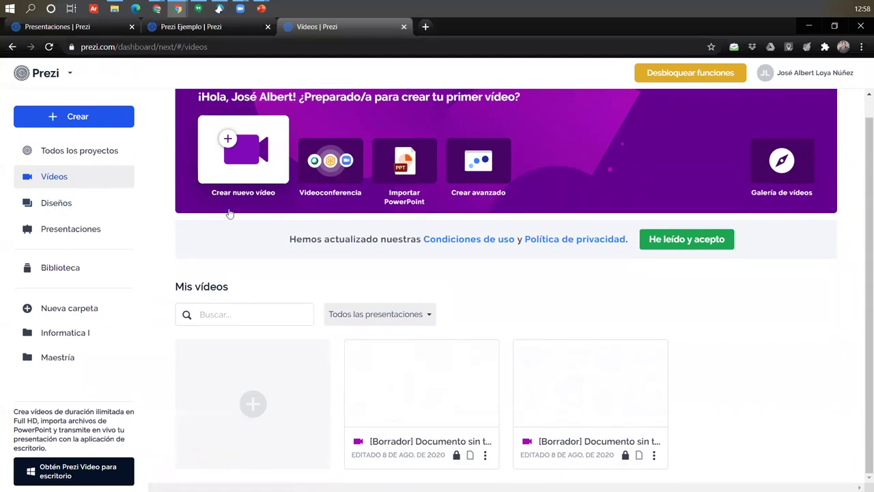
left_click(247, 150)
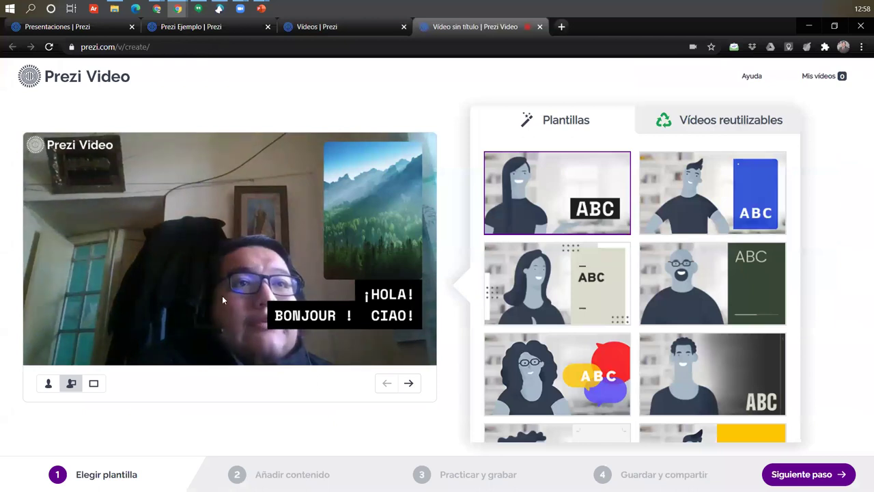
- Preview several Prezi Video templates, show the speech-bubble one in content-only view, browse the remaining templates, and close the video editor
left_click(533, 280)
left_click(710, 283)
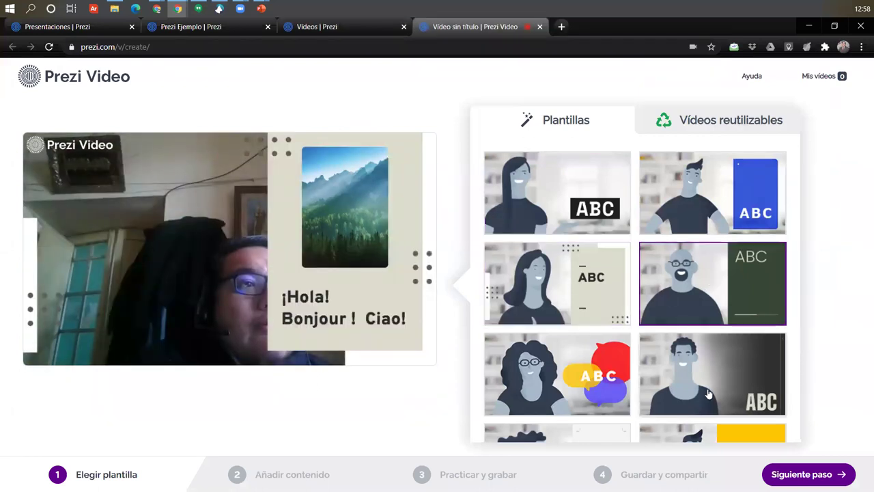
left_click(703, 372)
left_click(522, 373)
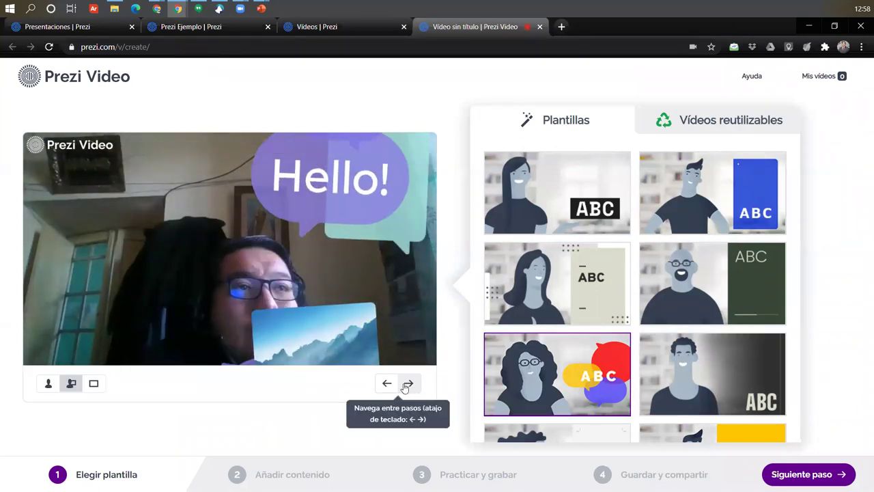
left_click(94, 384)
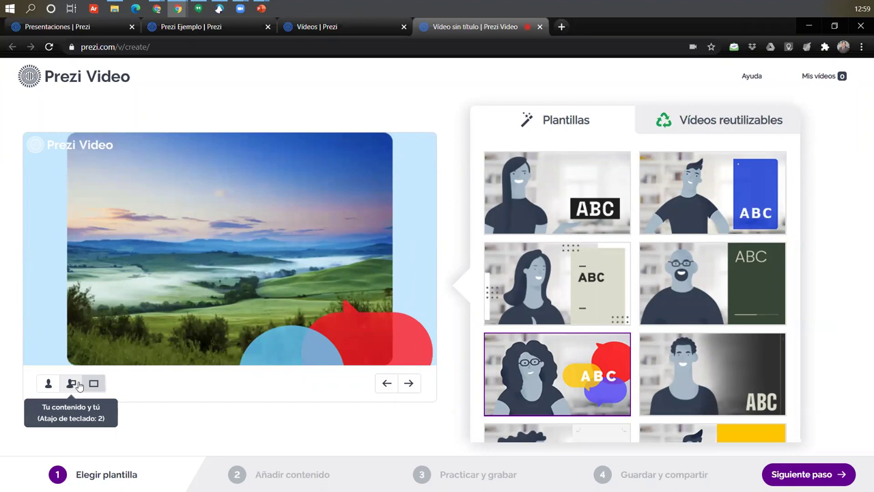
scroll(634, 406, "down", 8)
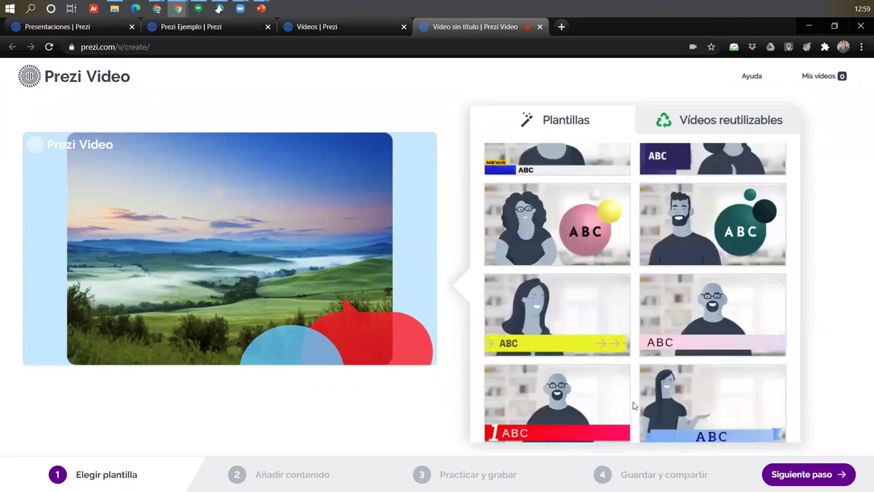
scroll(633, 405, "down", 2)
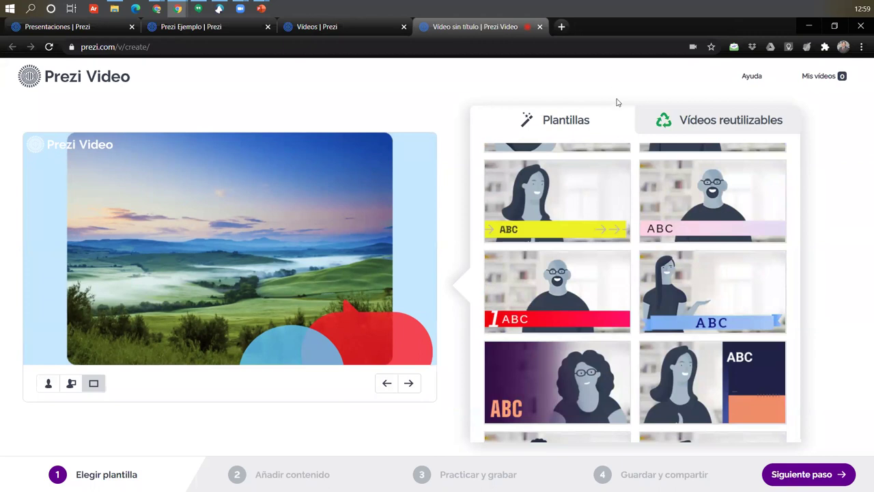
left_click(540, 26)
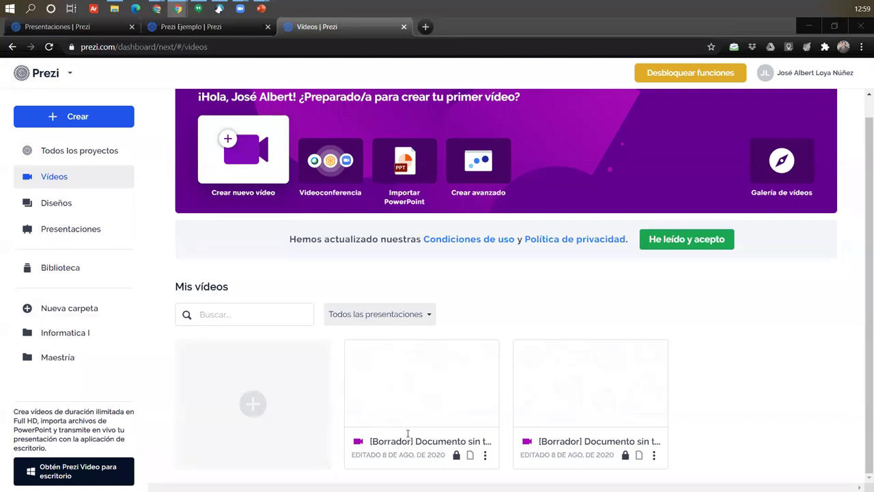
- Check the available actions for the first draft video, dismiss them, and switch to the PowerPoint slide show
left_click(485, 456)
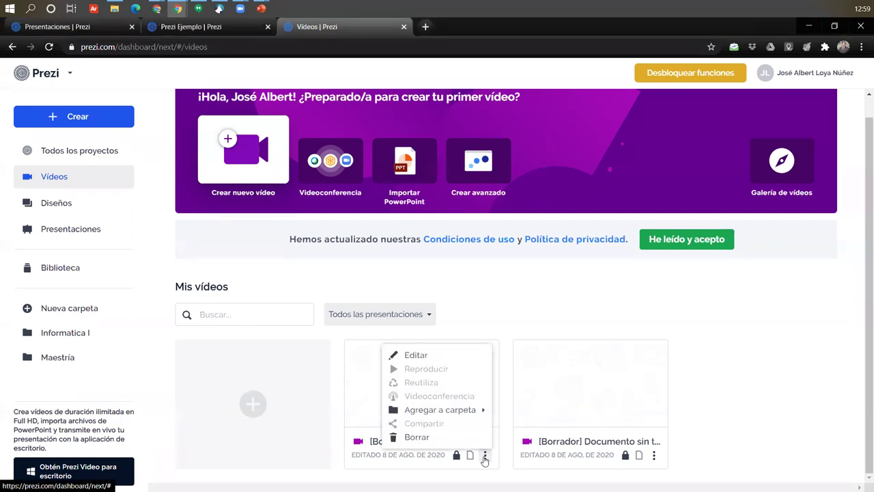
left_click(272, 473)
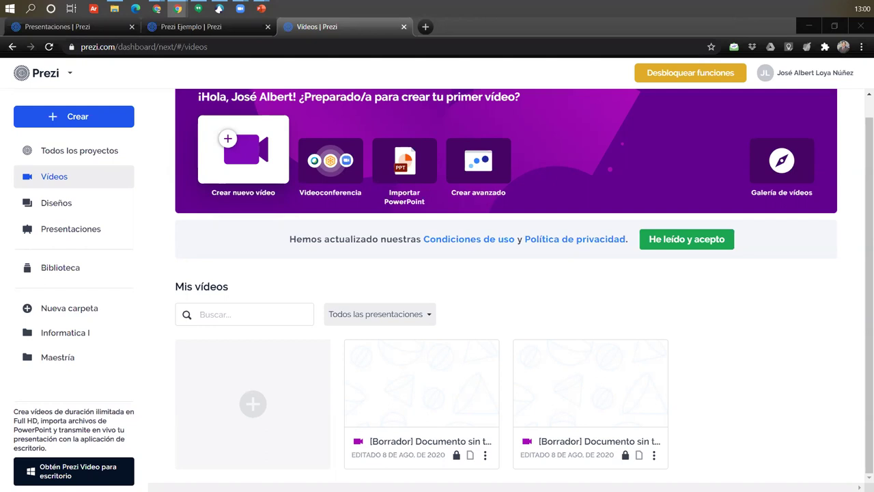
key("alt+Tab")
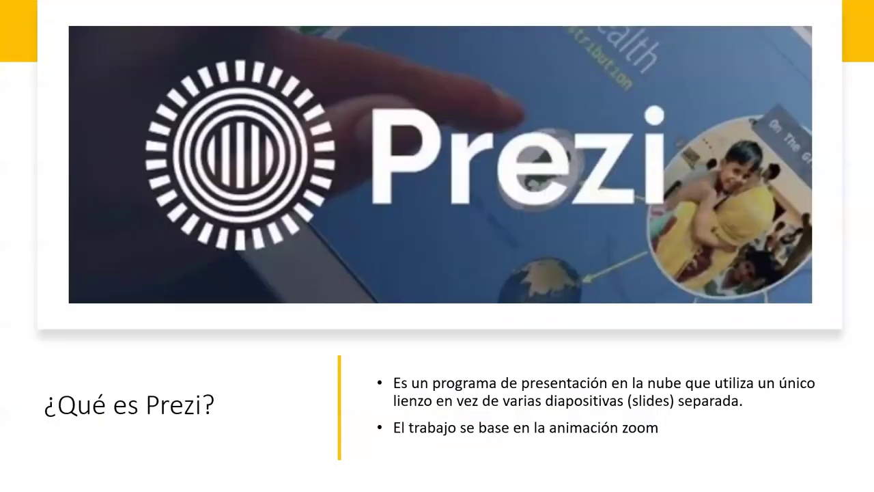
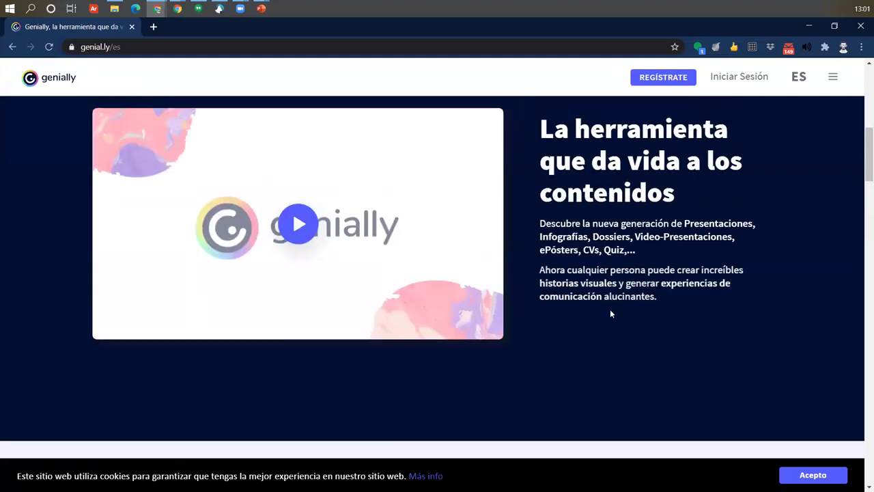
- Open the pricing page of the Genially website and look over the professional plans
left_click(834, 78)
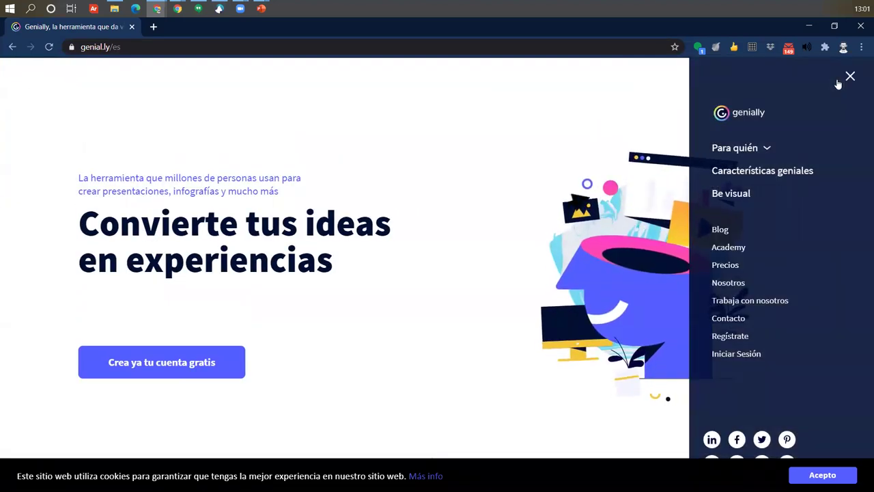
left_click(726, 265)
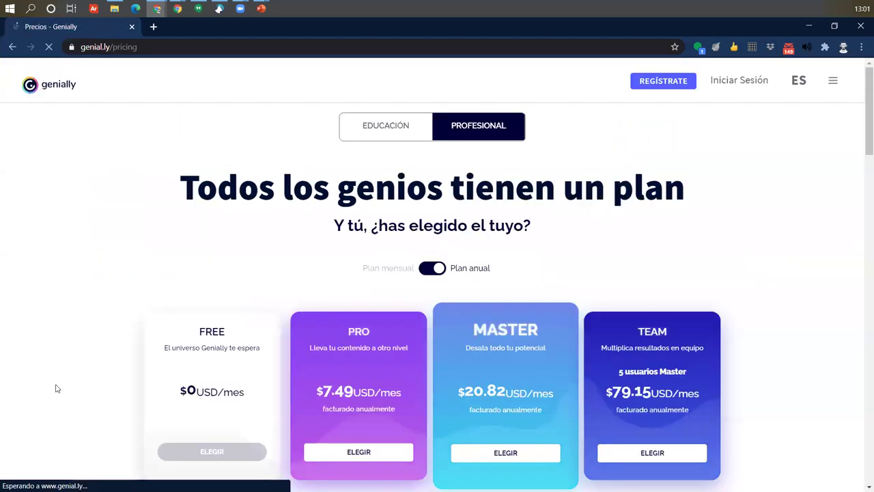
scroll(57, 388, "down", 3)
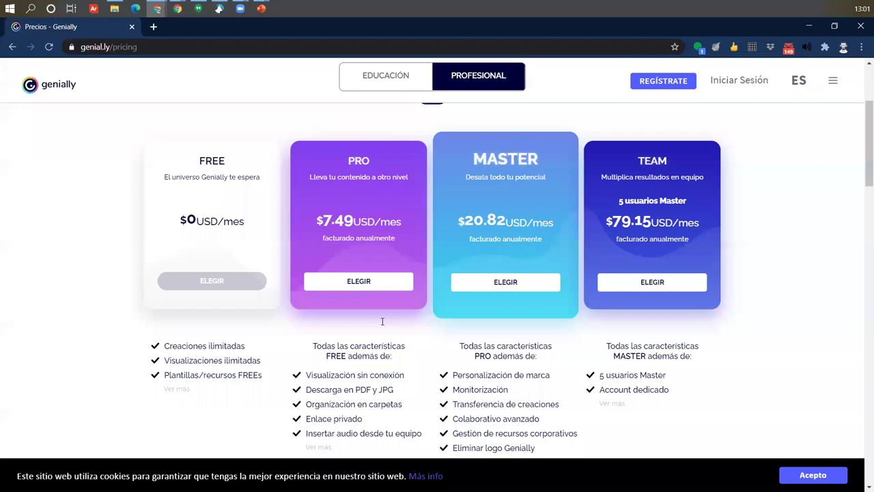
scroll(423, 300, "up", 2)
scroll(481, 267, "down", 1)
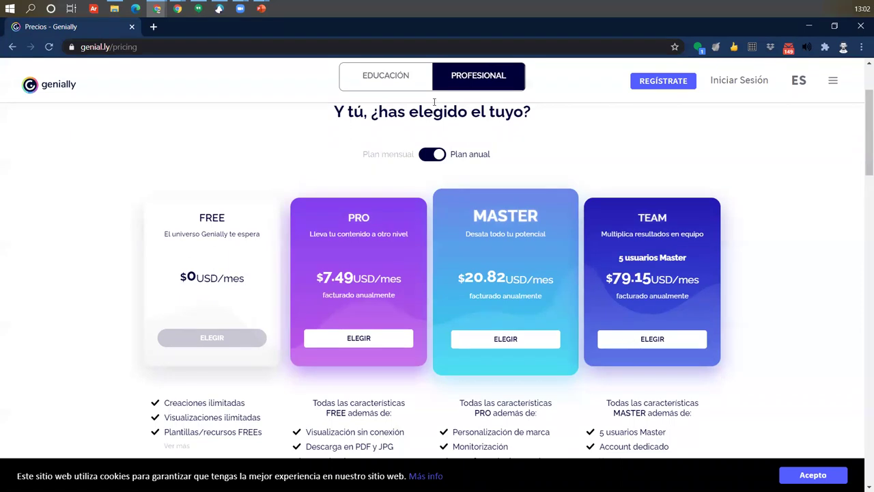
- Switch the pricing page to the education plans and open the full feature comparison from the FREE plan
left_click(385, 76)
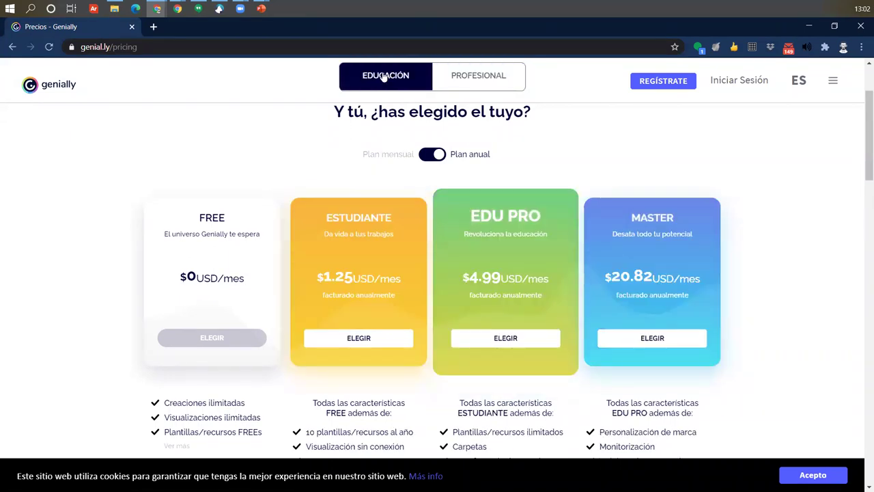
scroll(403, 315, "down", 3)
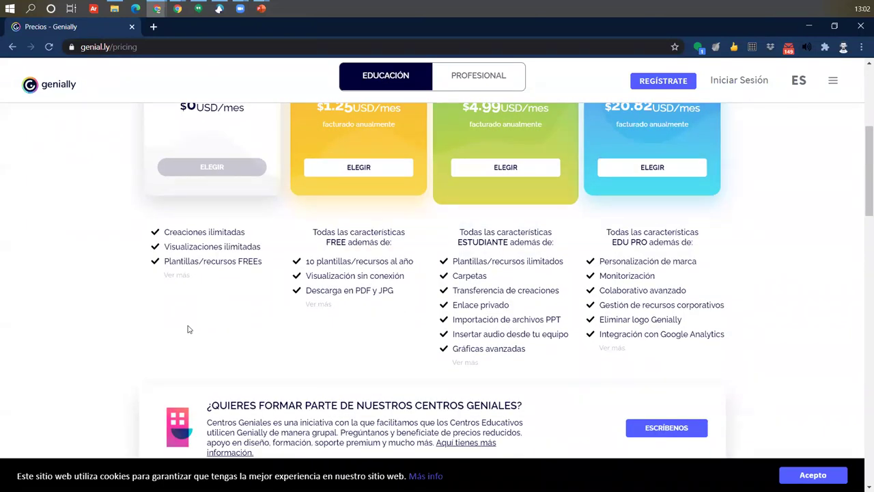
left_click(177, 276)
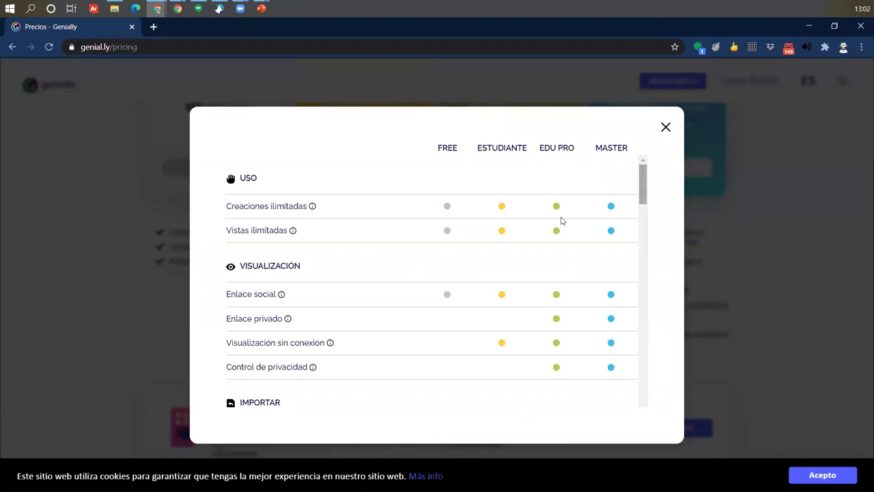
- Examine the download, monitoring and resource features of the education plans in the comparison table, and close it
scroll(330, 315, "down", 2)
scroll(331, 312, "up", 1)
scroll(331, 312, "up", 1)
scroll(298, 373, "down", 8)
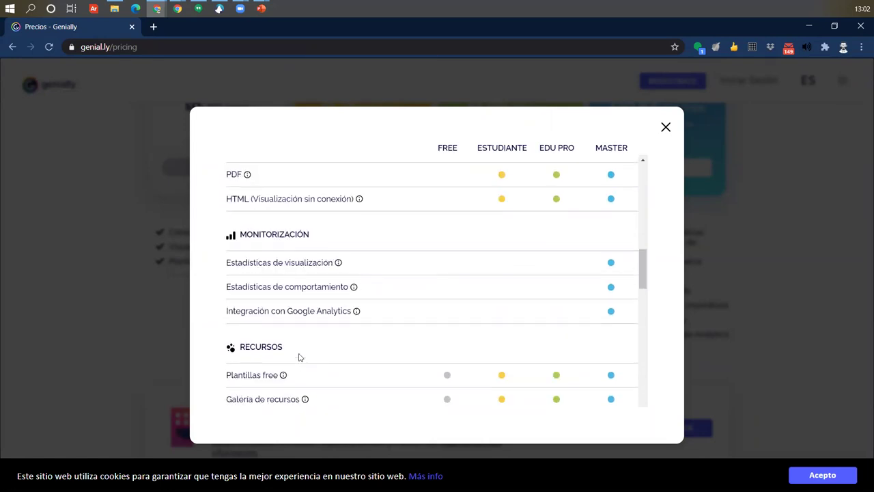
scroll(300, 355, "up", 2)
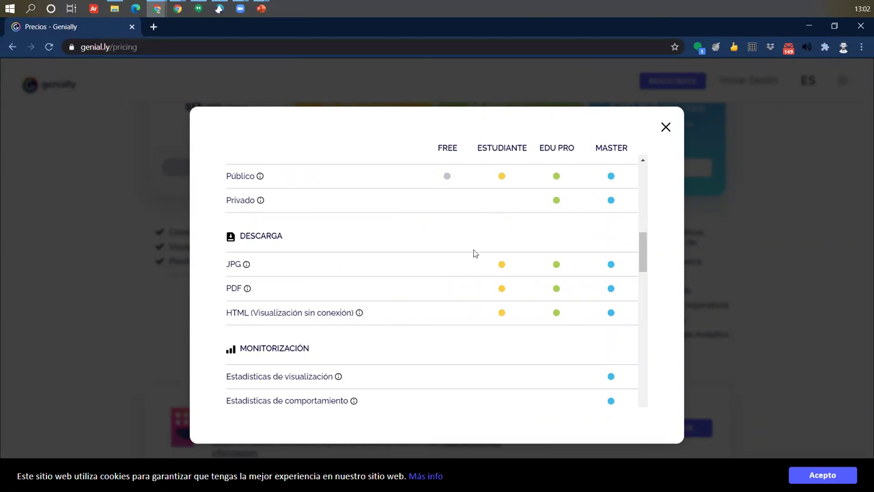
scroll(421, 371, "down", 3)
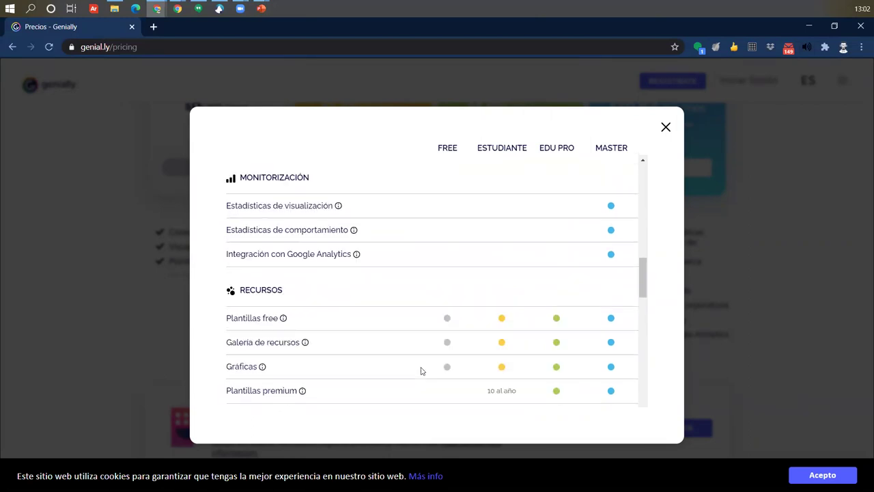
scroll(421, 371, "up", 3)
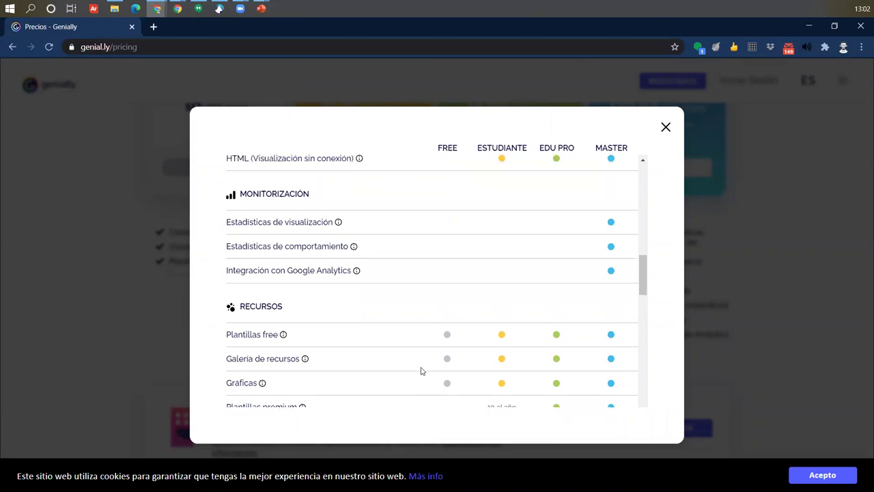
left_click(665, 127)
scroll(540, 408, "up", 5)
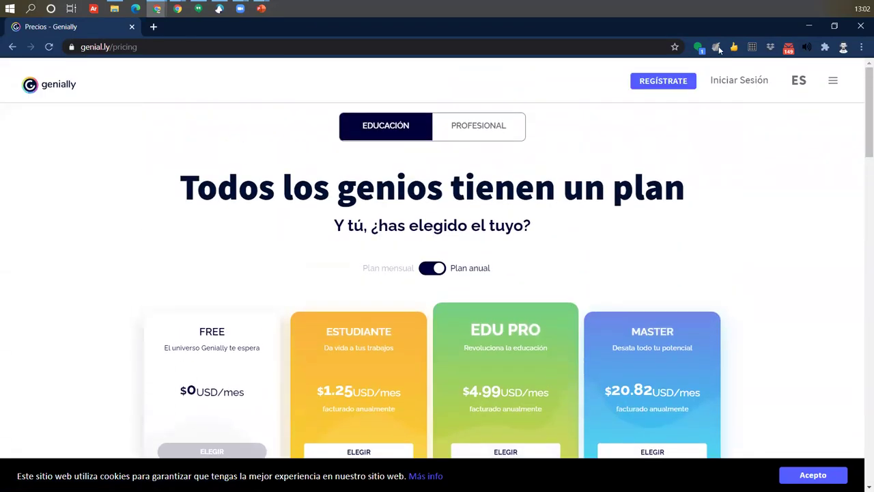
- Open Genially's free account registration page and review the alternative sign-up services
left_click(638, 81)
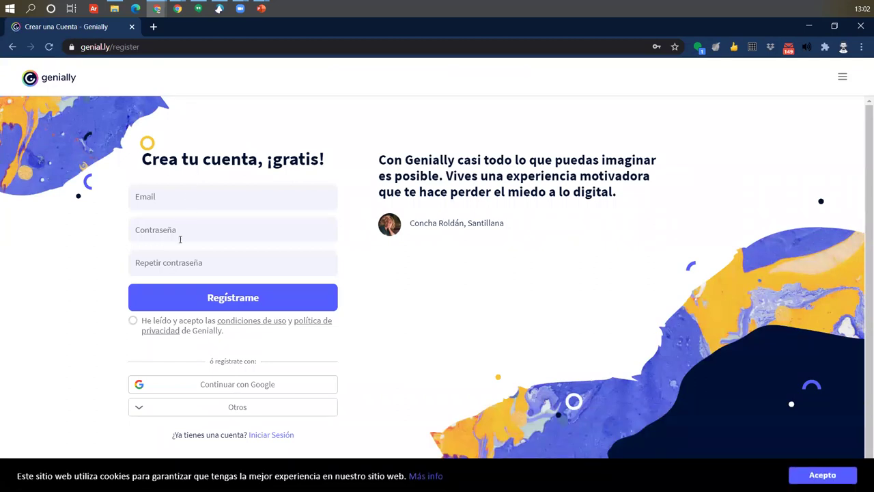
scroll(181, 242, "down", 1)
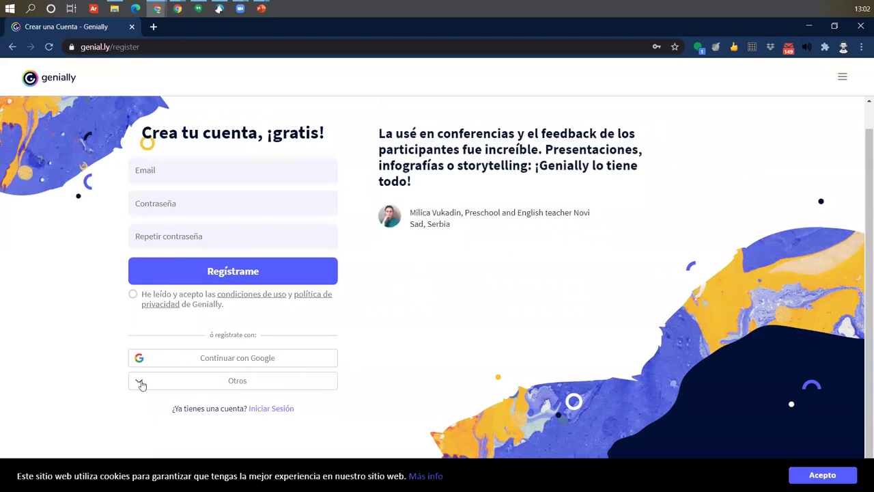
left_click(176, 407)
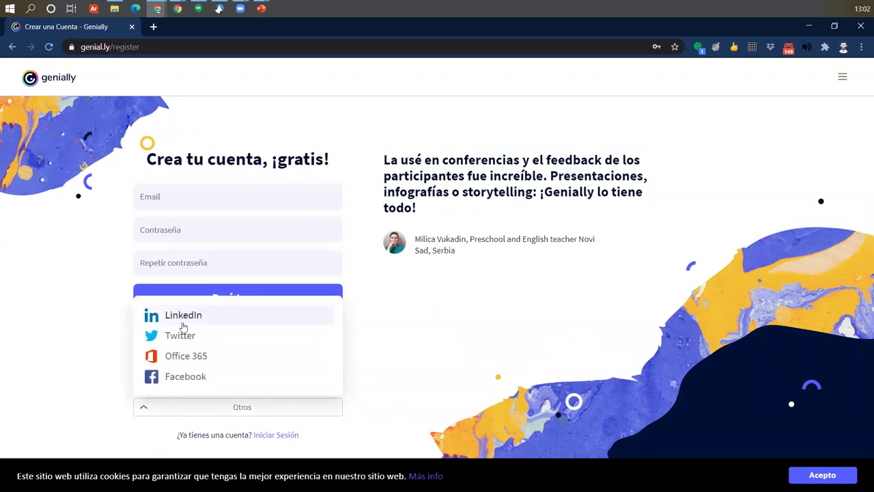
left_click(444, 384)
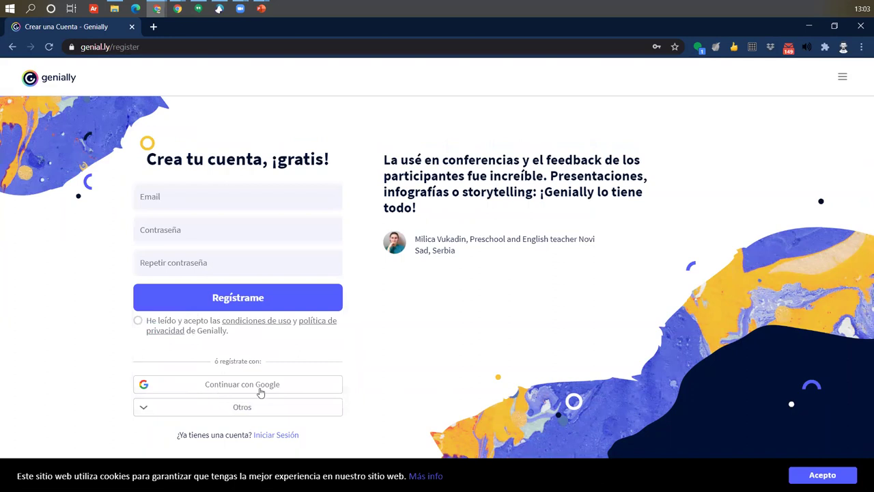
left_click(145, 408)
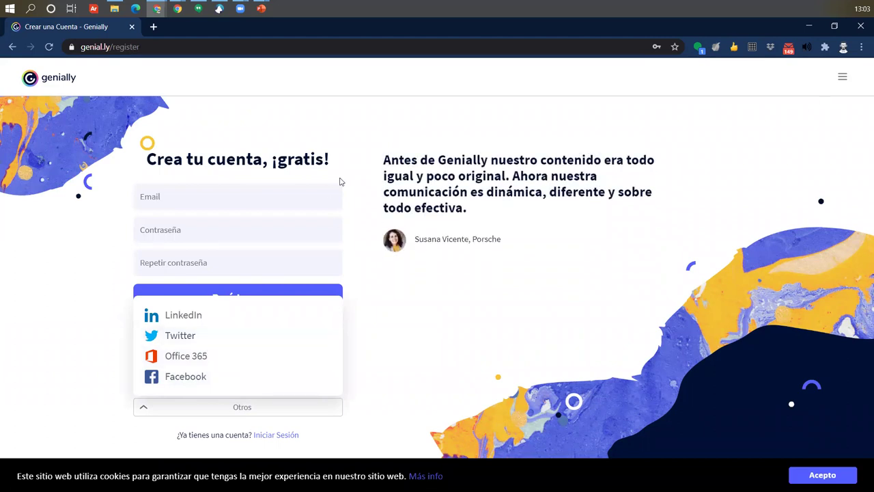
- Go to the Genially login page and sign in with the institutional Google account
left_click(276, 436)
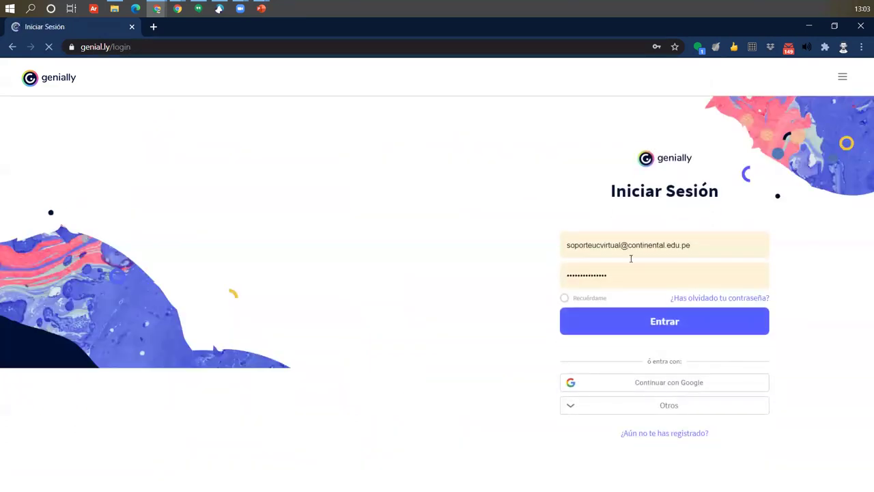
left_click(697, 386)
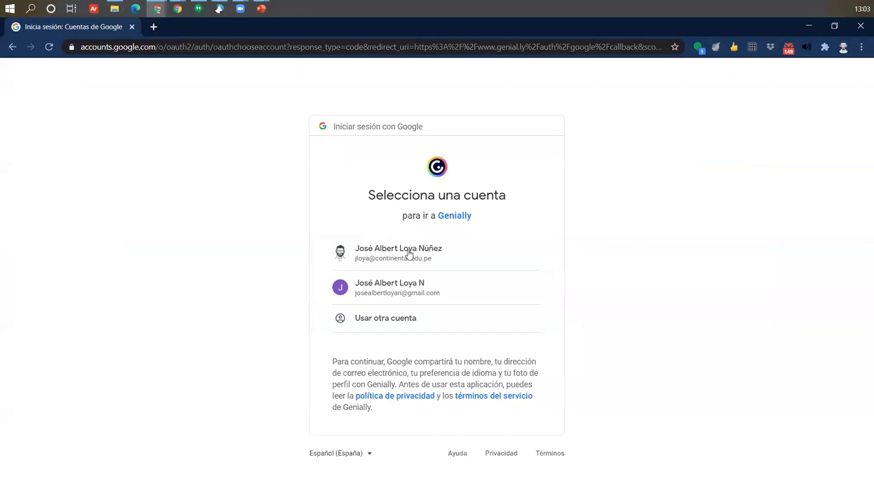
left_click(359, 256)
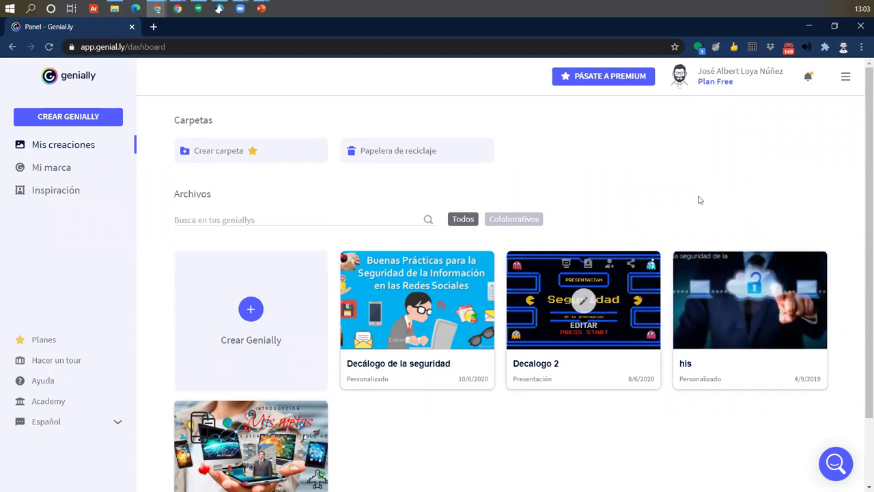
- Look over the existing creations on the Genially dashboard and start creating a new genially
scroll(283, 454, "down", 1)
scroll(394, 443, "up", 1)
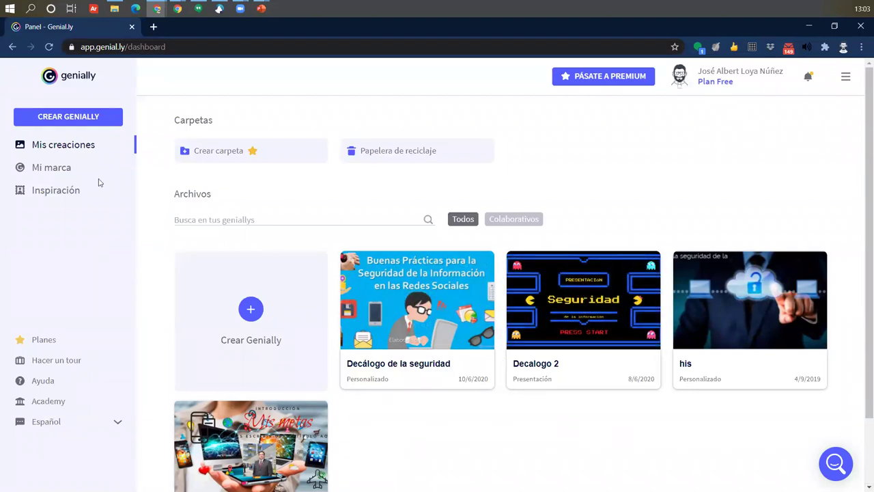
left_click(60, 119)
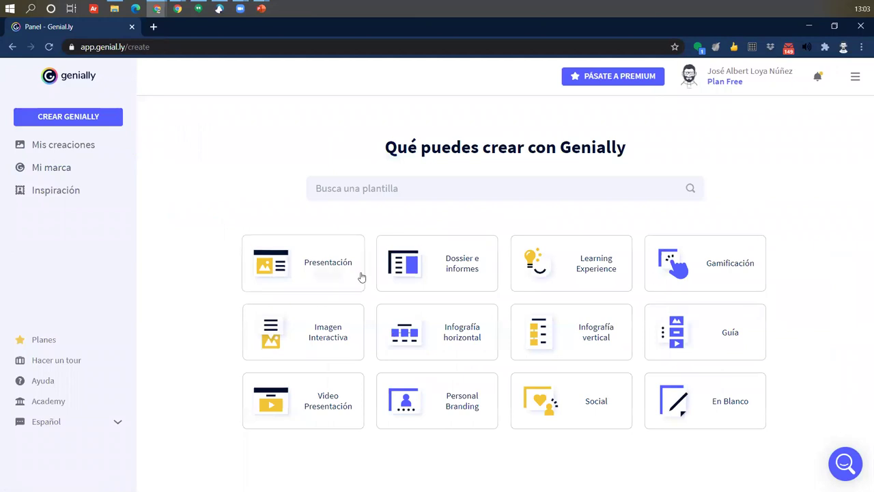
- Review the available creation types and choose Presentación for the new genially
mouse_move(360, 276)
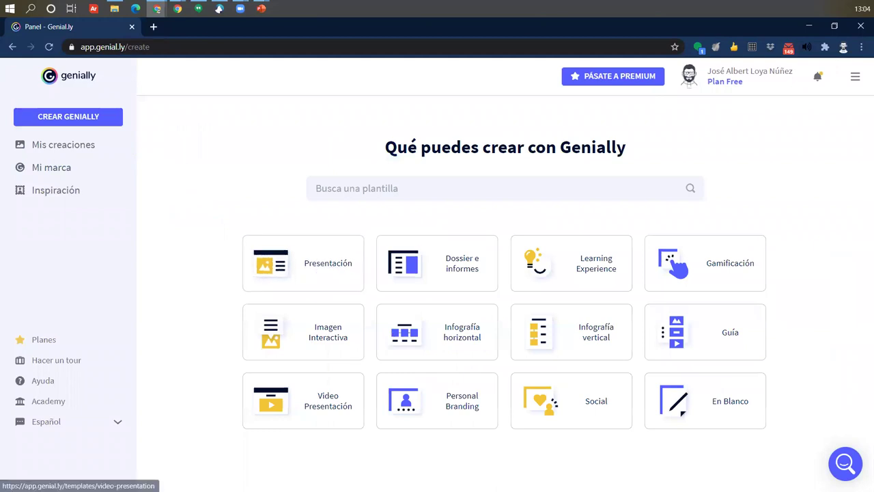
mouse_move(294, 286)
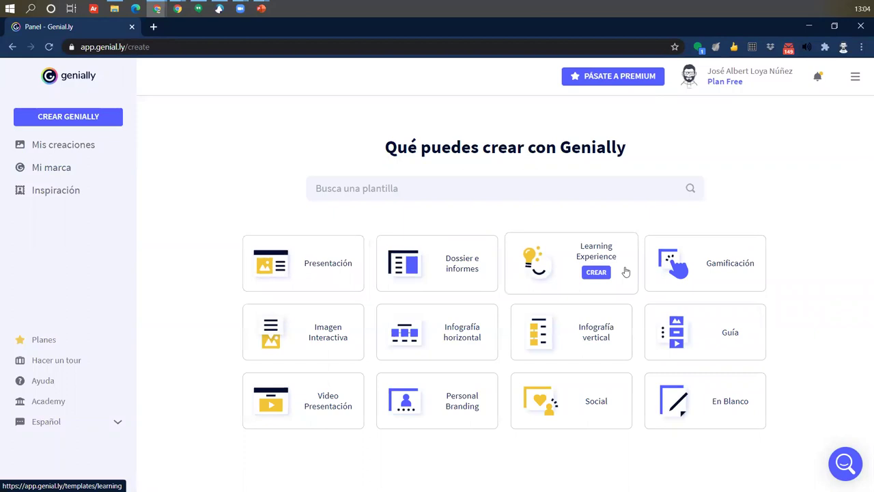
mouse_move(668, 278)
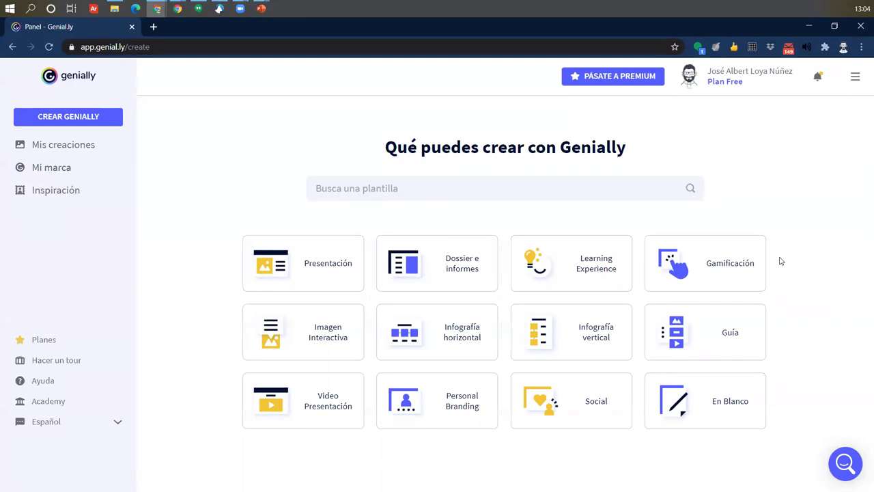
mouse_move(338, 239)
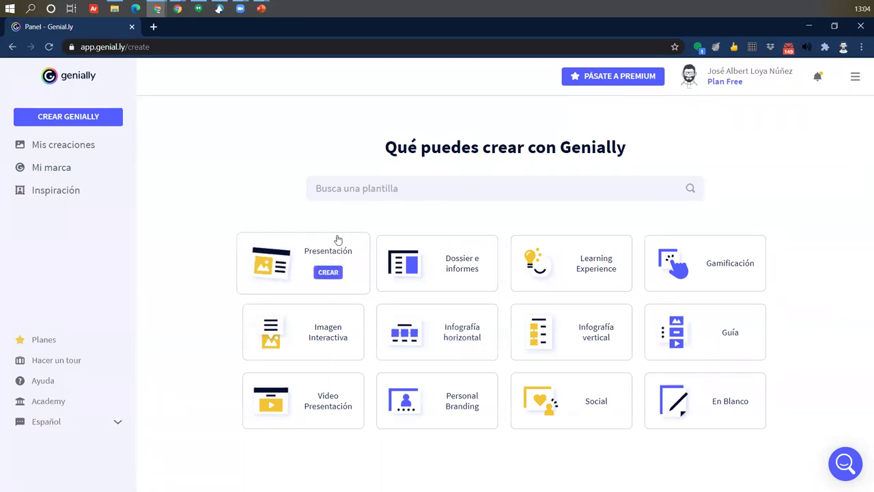
left_click(306, 255)
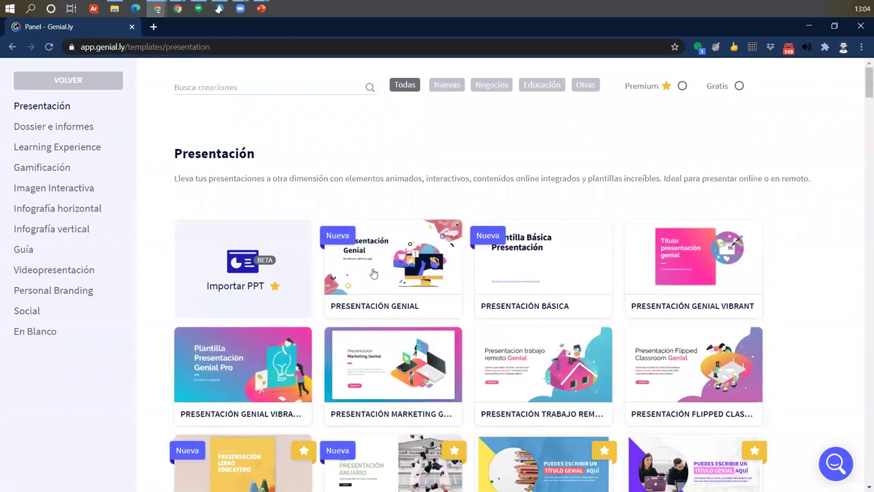
- Browse the designs offered in the gallery of presentation templates
scroll(801, 229, "down", 10)
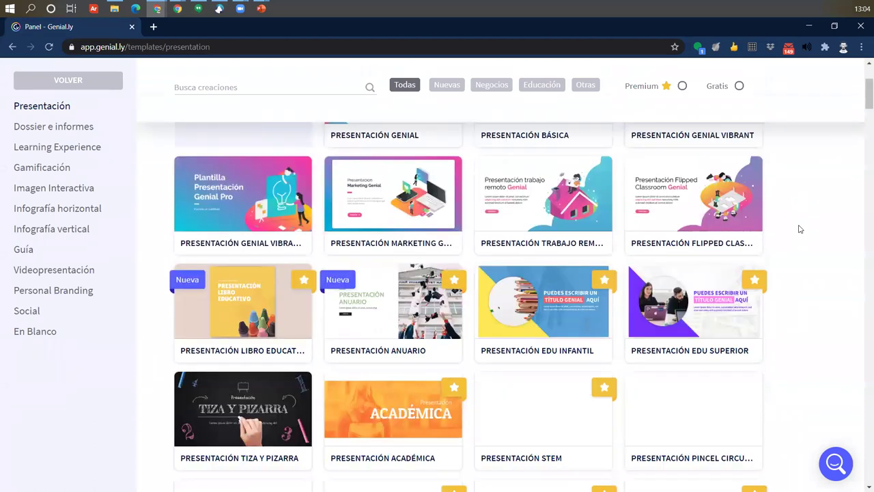
scroll(801, 229, "down", 12)
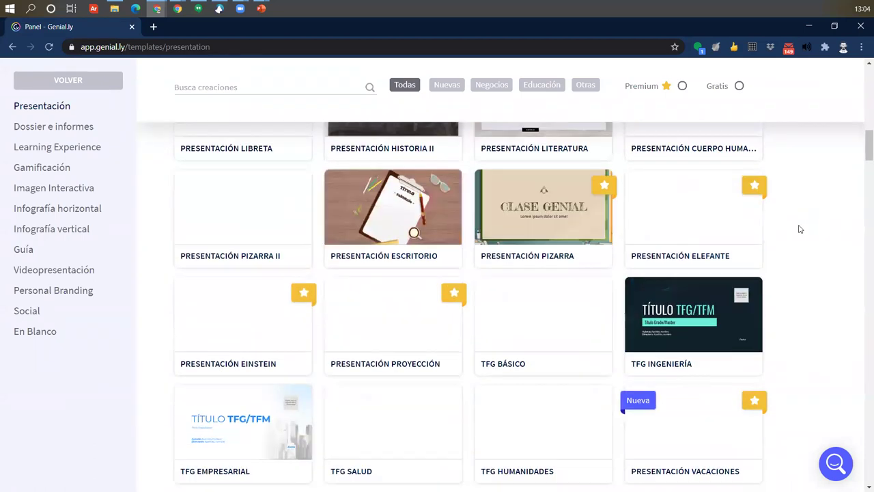
scroll(801, 229, "down", 3)
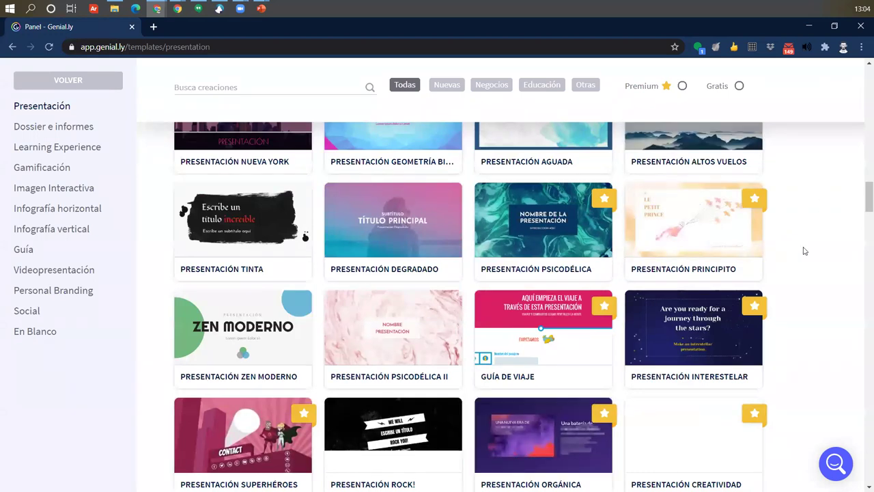
scroll(804, 250, "up", 6)
scroll(804, 251, "up", 12)
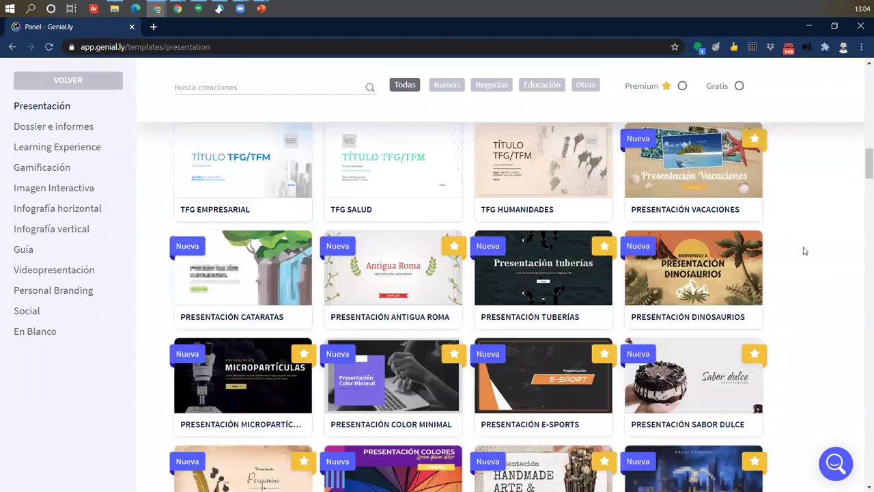
scroll(804, 251, "up", 3)
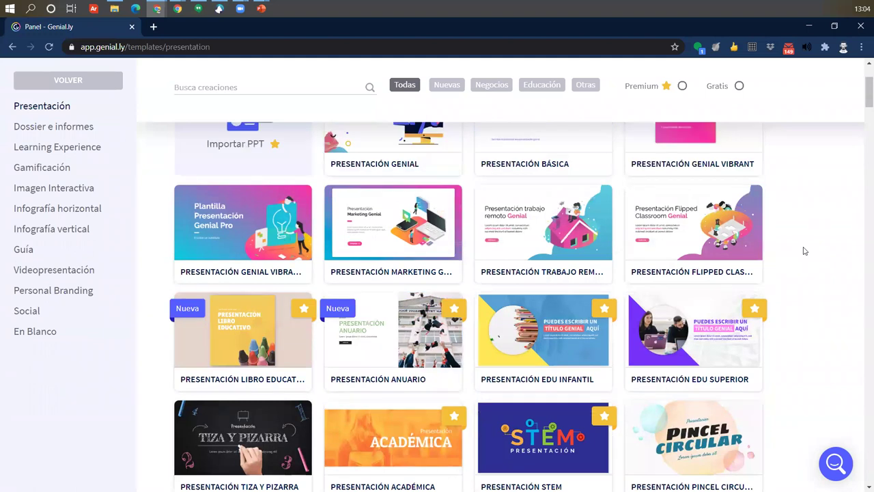
- Preview the premium templates Presentación Edu Infantil and Presentación Anuario, closing each preview
scroll(798, 254, "down", 3)
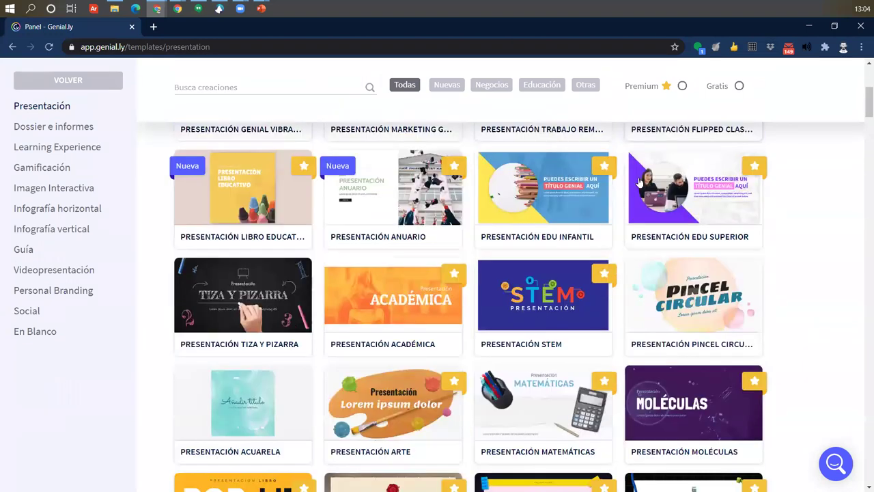
left_click(601, 176)
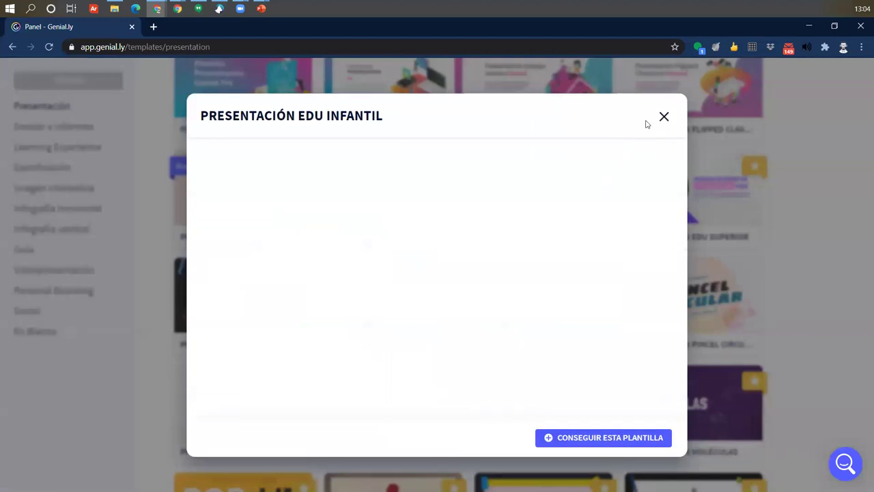
left_click(664, 117)
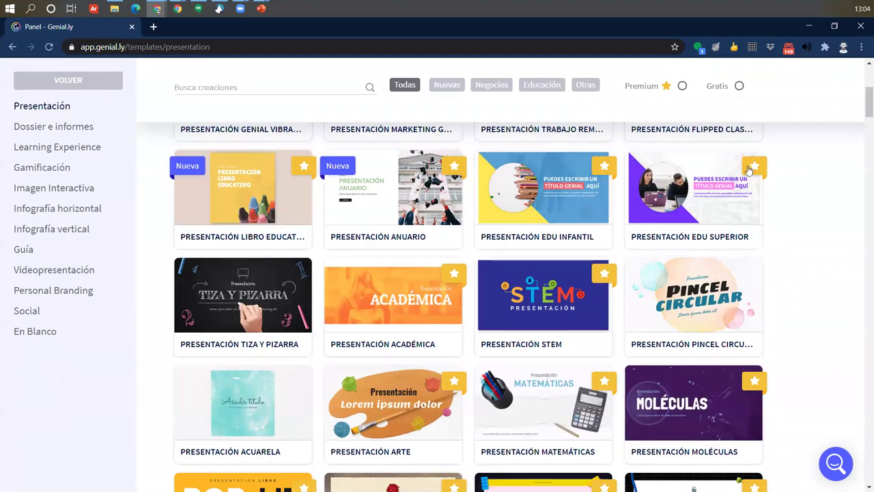
left_click(404, 213)
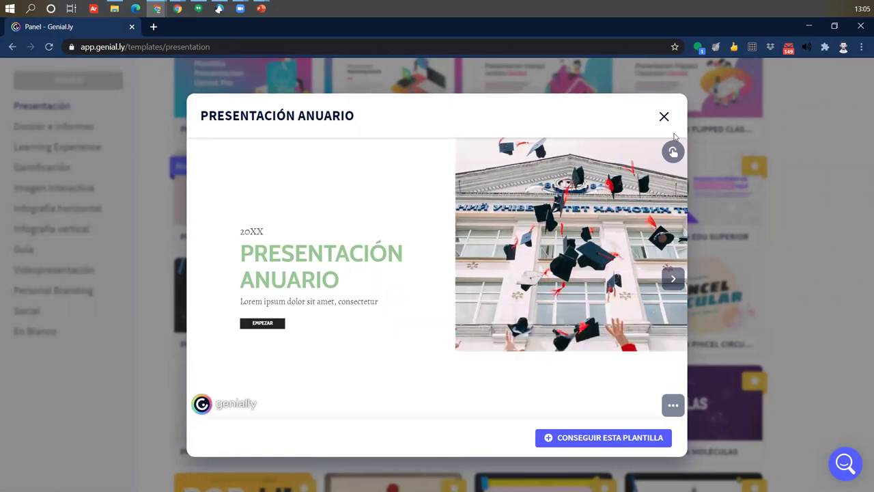
left_click(703, 251)
- Filter the presentation templates by Gratis, compare them with the Premium ones, and return to the Gratis filter
scroll(710, 245, "up", 4)
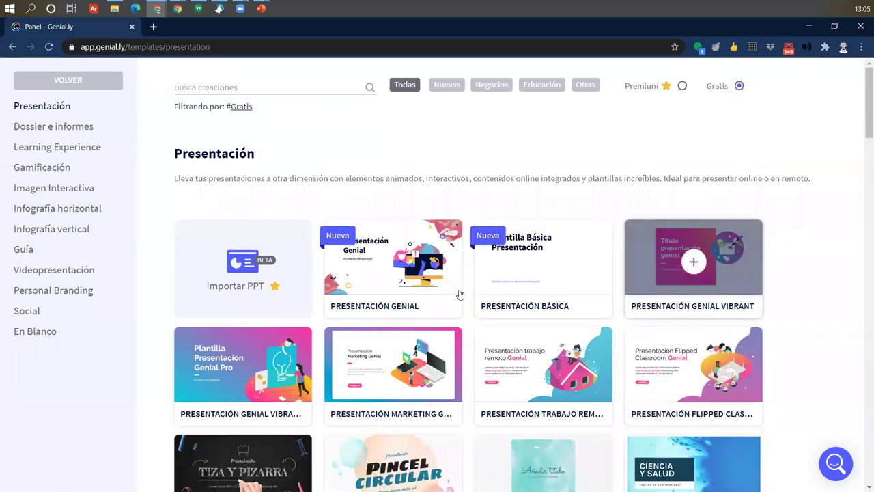
scroll(454, 294, "down", 3)
scroll(461, 307, "down", 20)
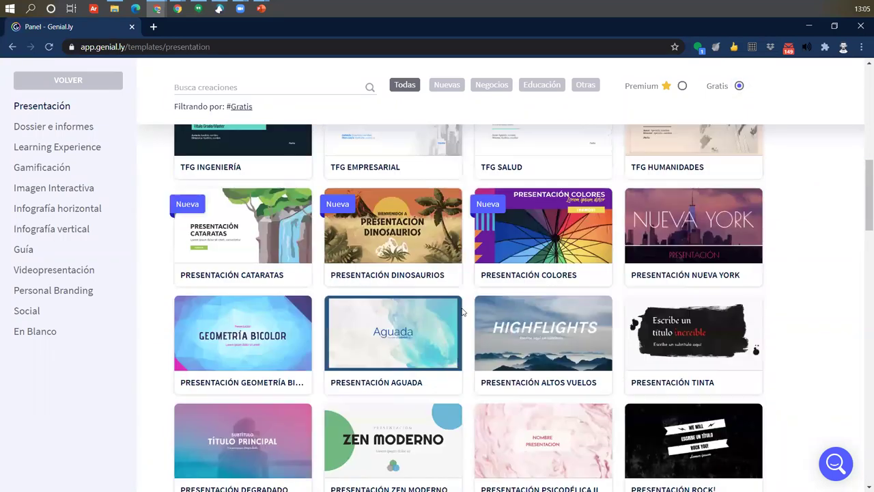
scroll(683, 89, "up", 4)
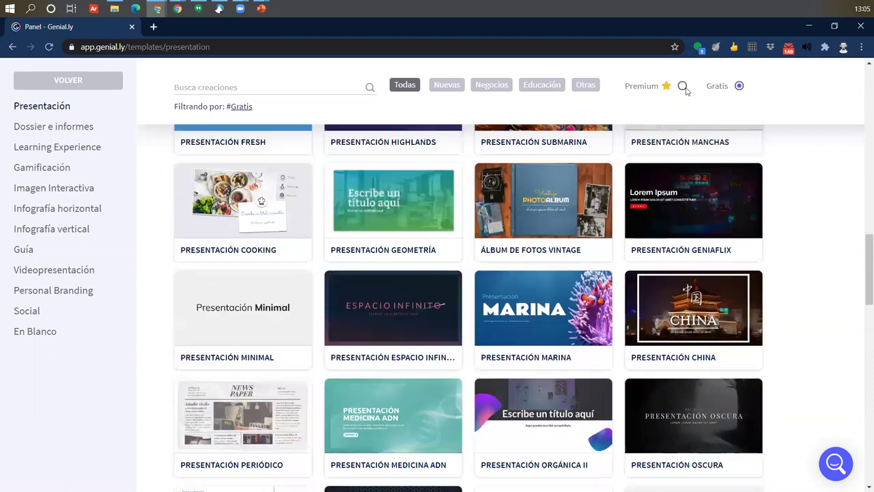
left_click(683, 87)
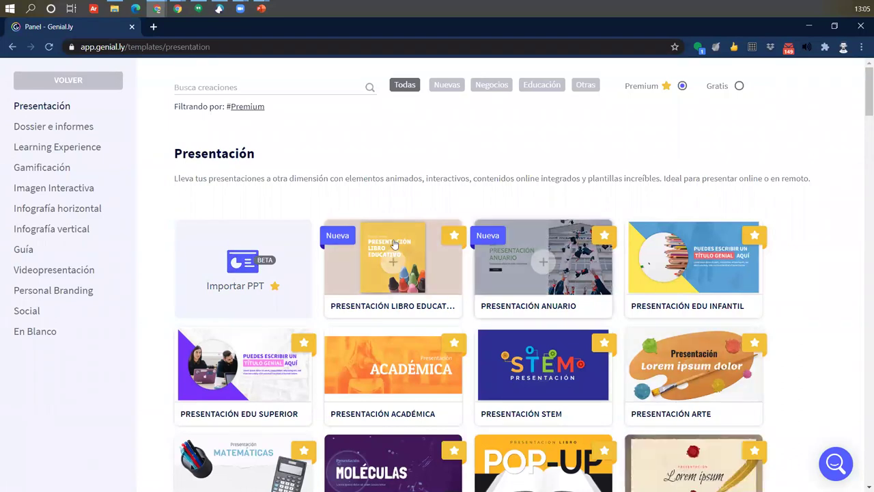
left_click(738, 88)
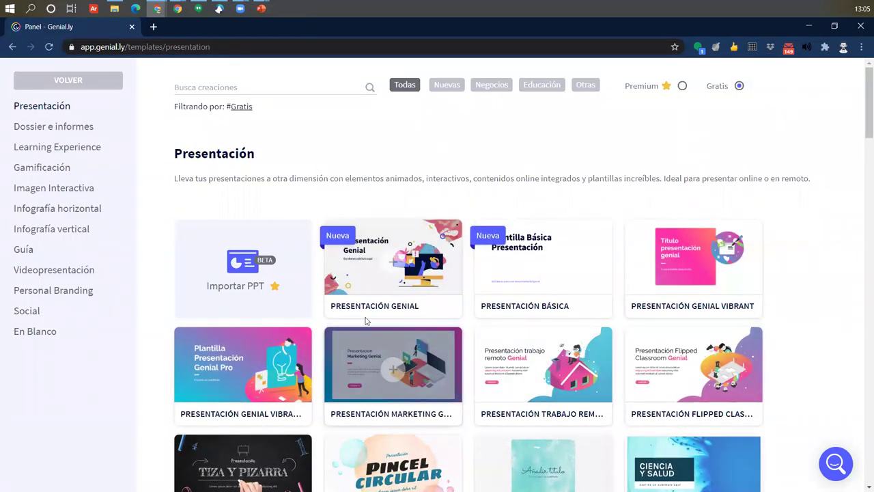
- Preview the free Presentación Genial template and page between its cover and index
left_click(375, 258)
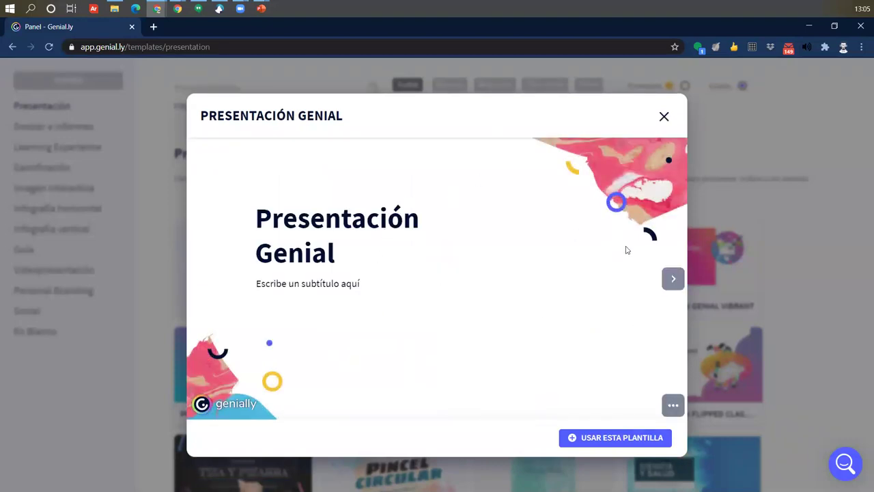
left_click(672, 279)
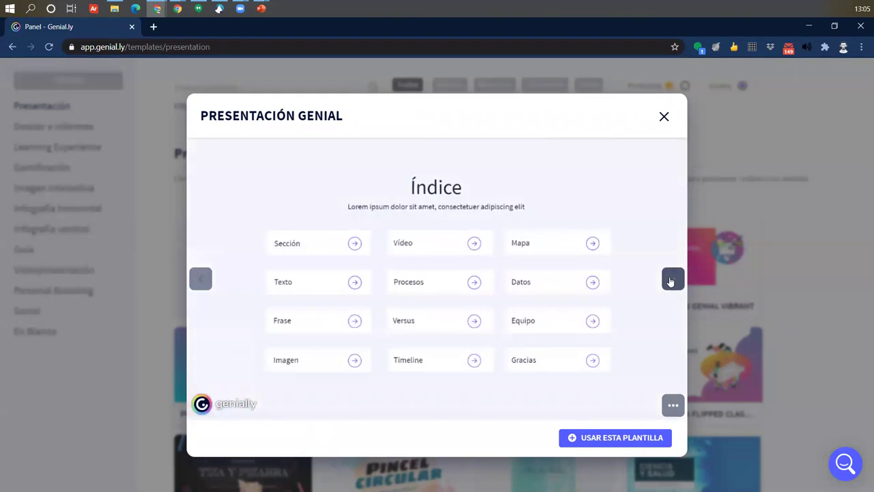
left_click(202, 280)
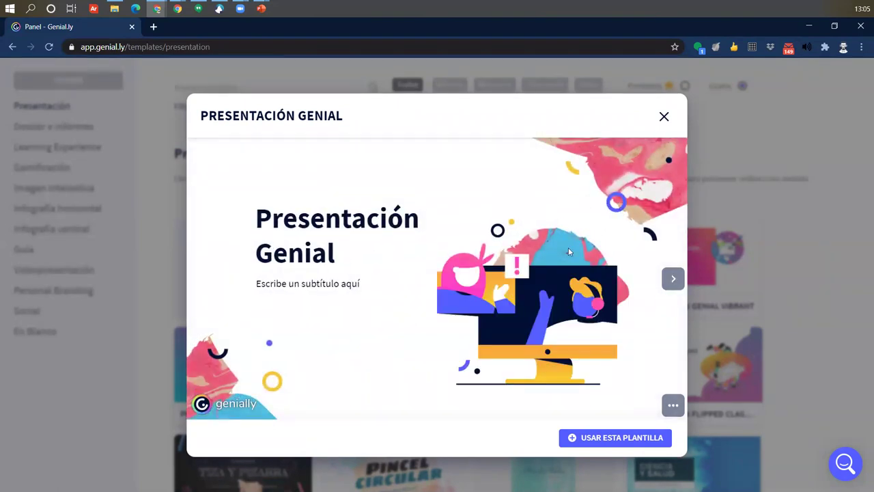
left_click(672, 278)
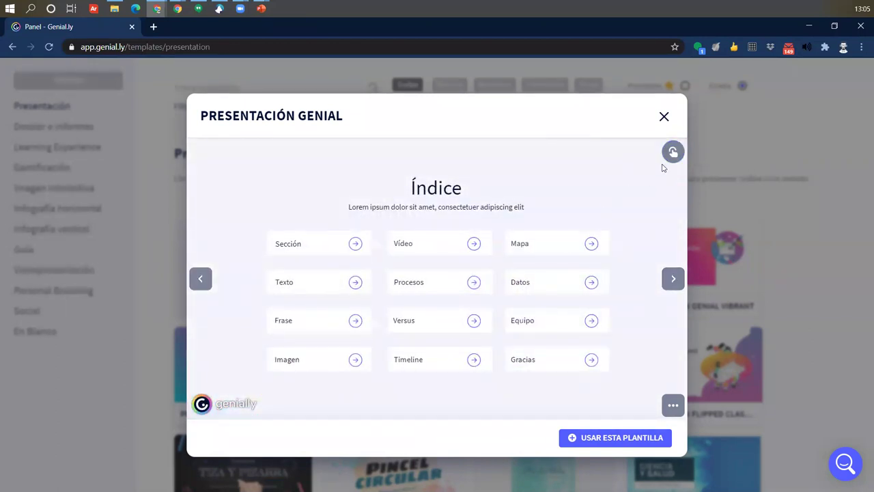
- Reveal the interactive elements on the template's index page and follow its Sección and Procesos links
left_click(673, 152)
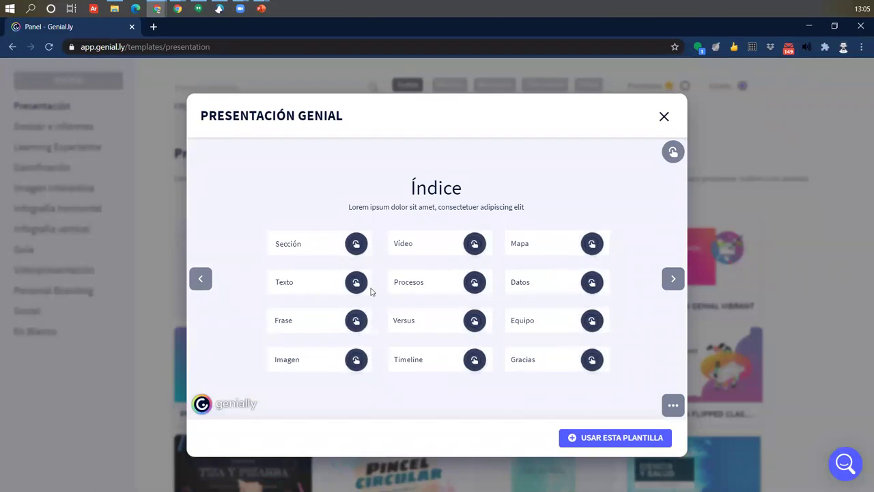
left_click(354, 244)
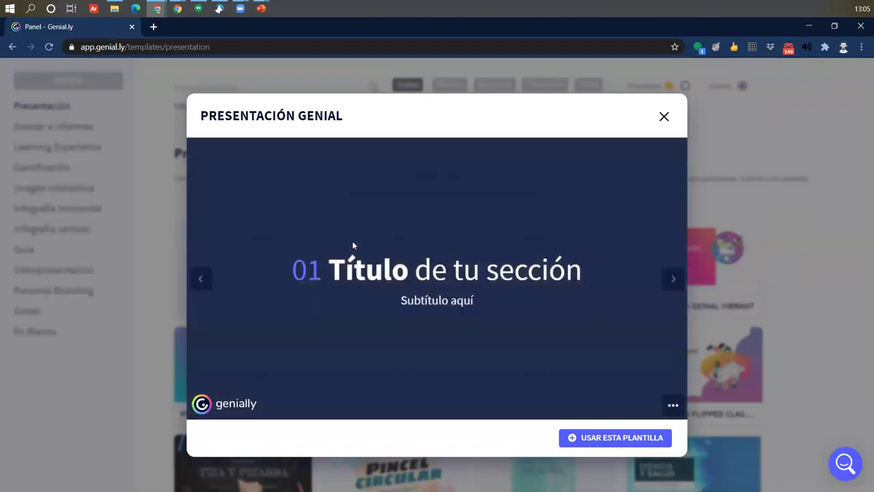
left_click(204, 279)
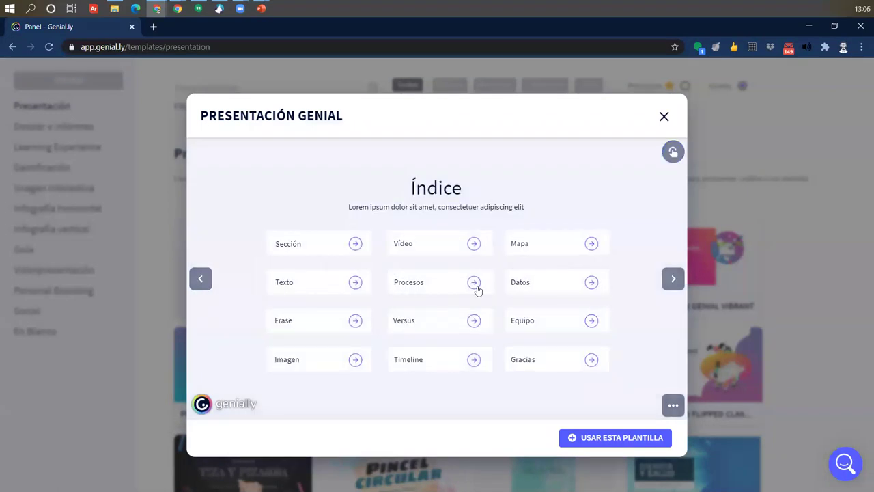
left_click(476, 284)
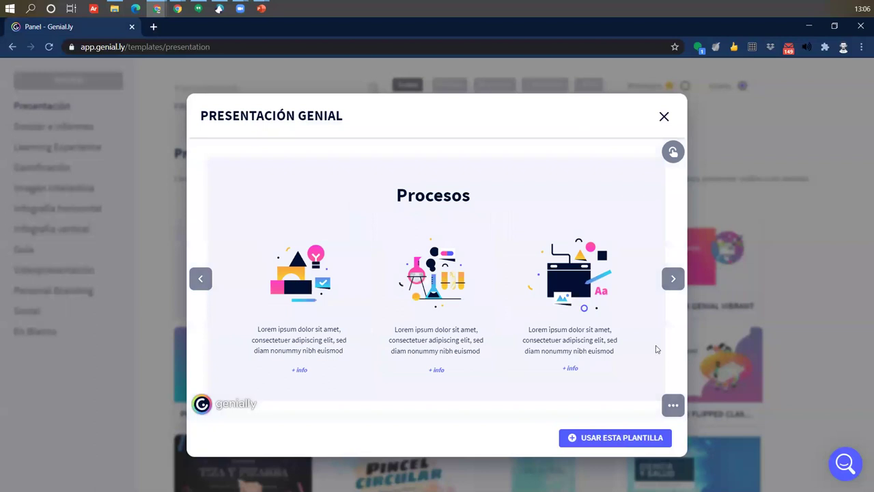
- Look through the thumbnail overview of the Presentación Genial template's pages and close it
left_click(673, 407)
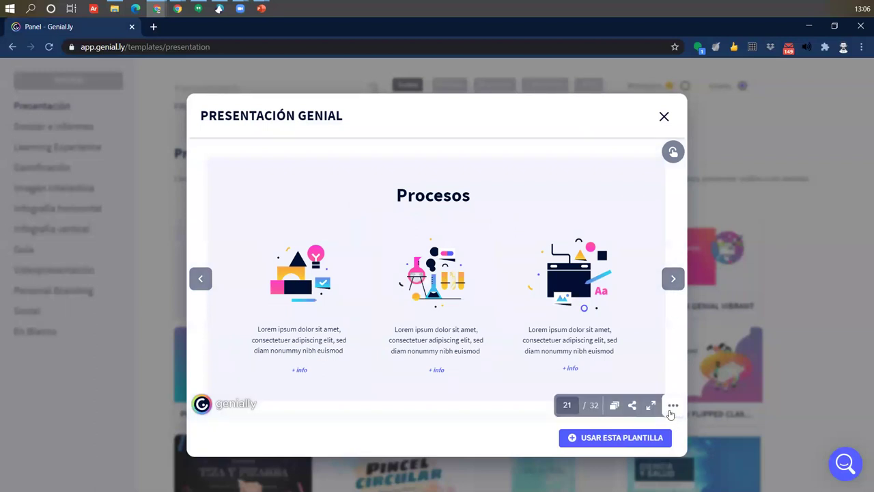
left_click(614, 406)
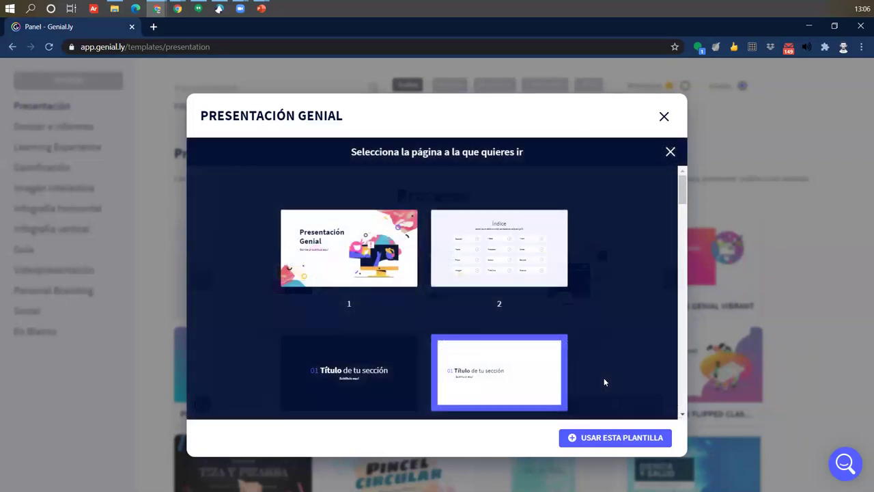
scroll(604, 382, "down", 9)
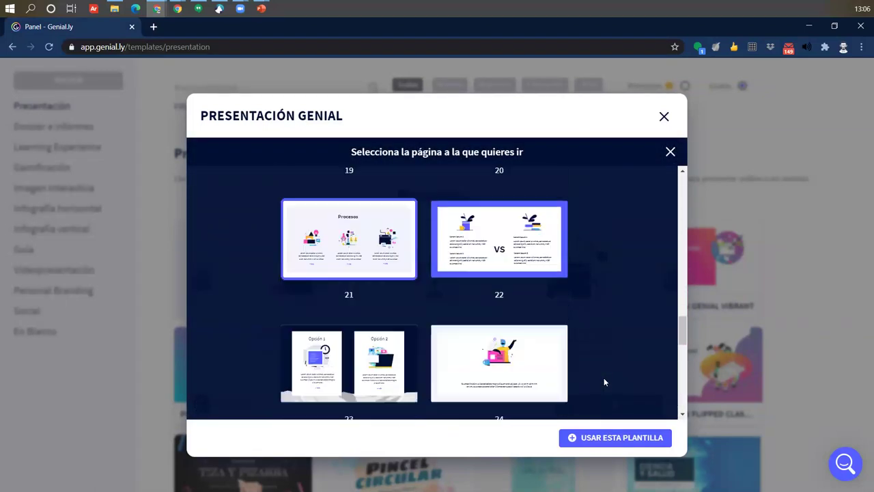
scroll(604, 382, "up", 15)
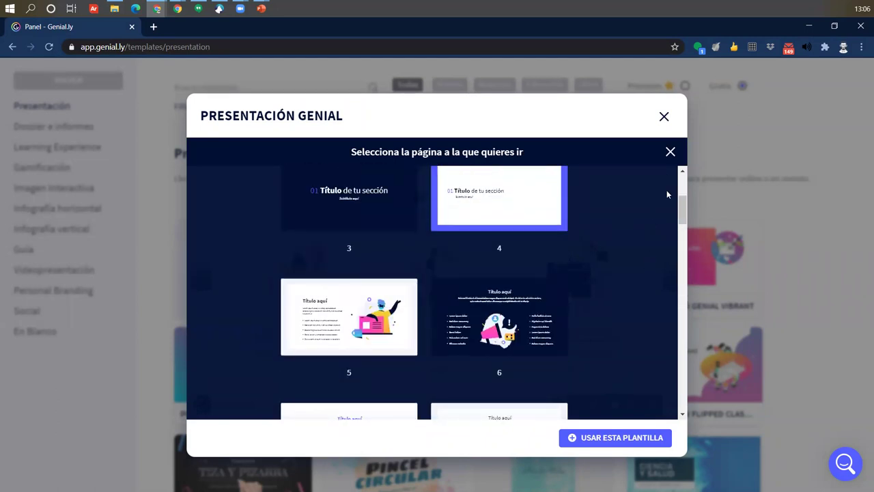
left_click(670, 153)
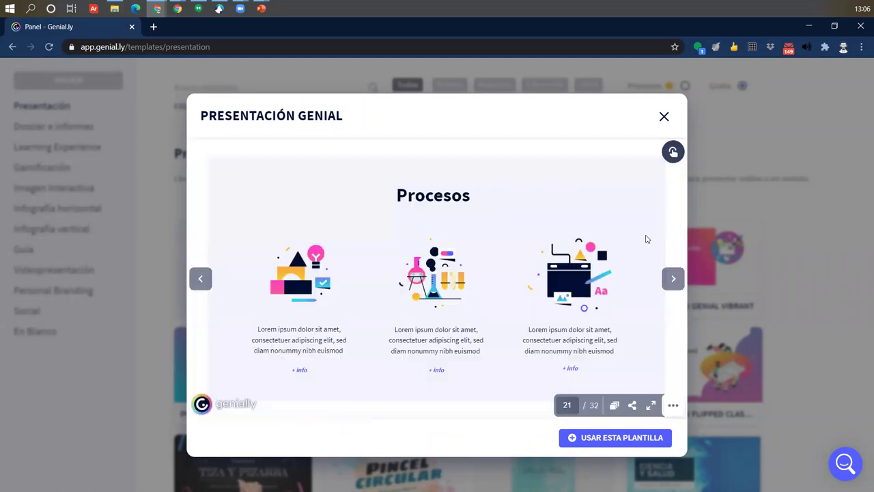
- Use the Presentación Genial template and add all of its pages to the new presentation
left_click(585, 437)
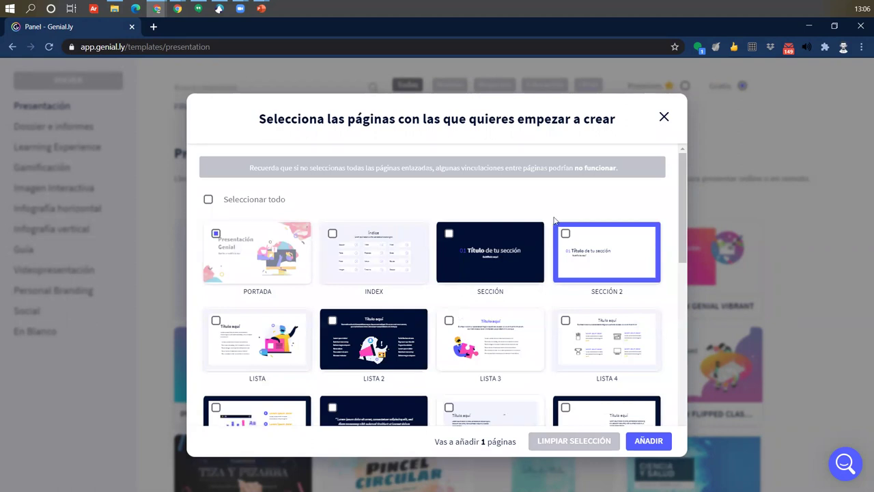
scroll(554, 220, "down", 10)
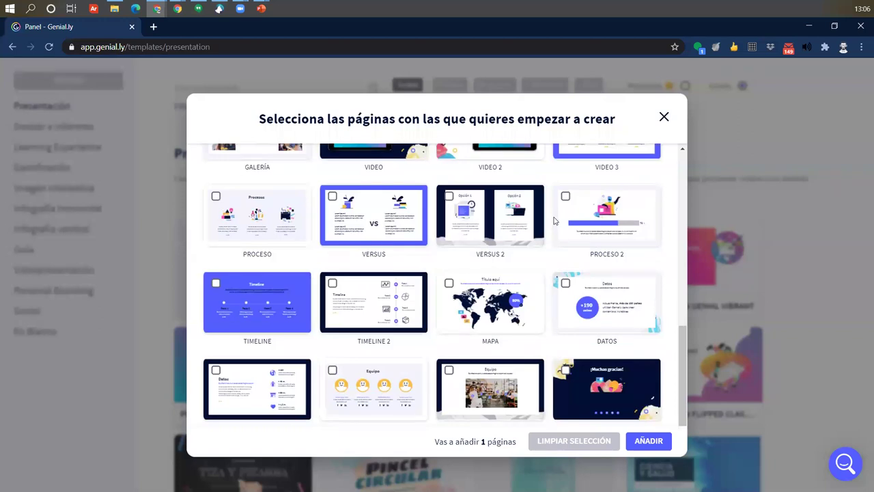
scroll(555, 220, "up", 10)
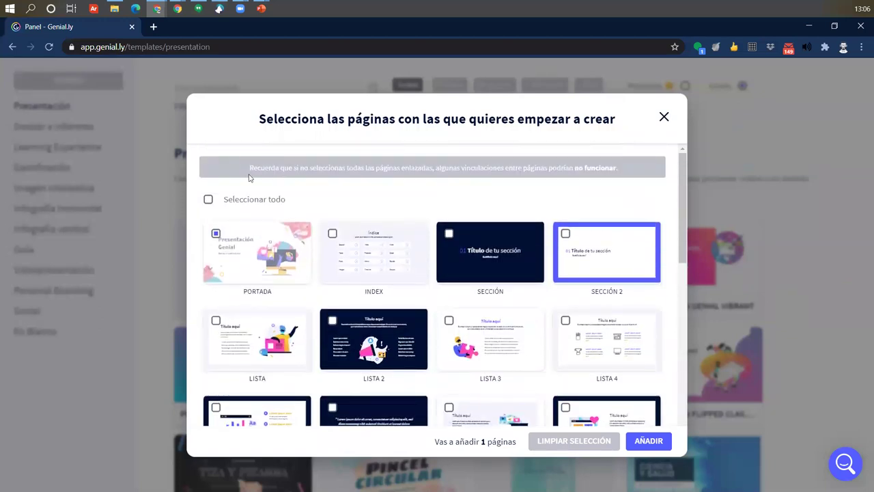
left_click(208, 199)
scroll(523, 285, "down", 10)
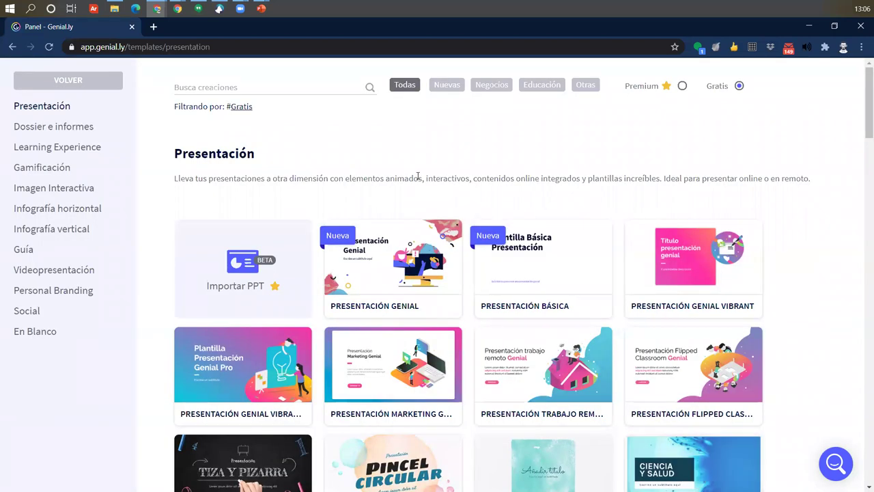
scroll(550, 372, "down", 5)
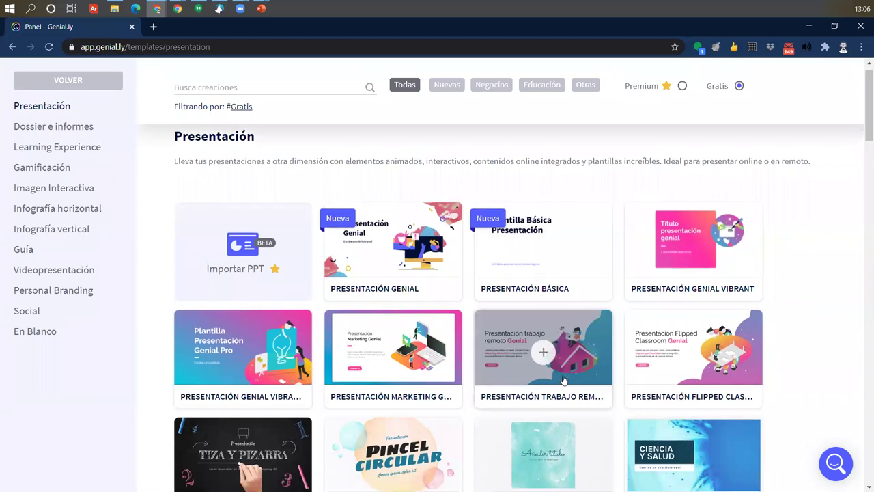
scroll(563, 379, "down", 2)
scroll(540, 383, "up", 6)
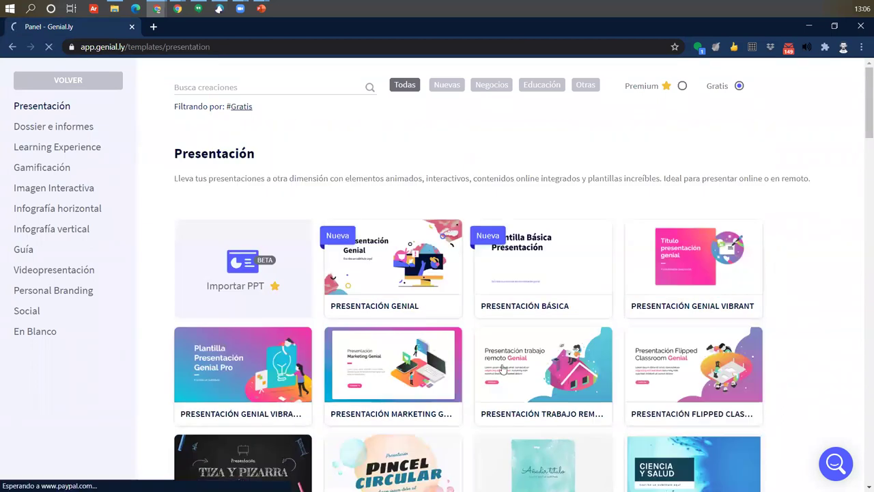
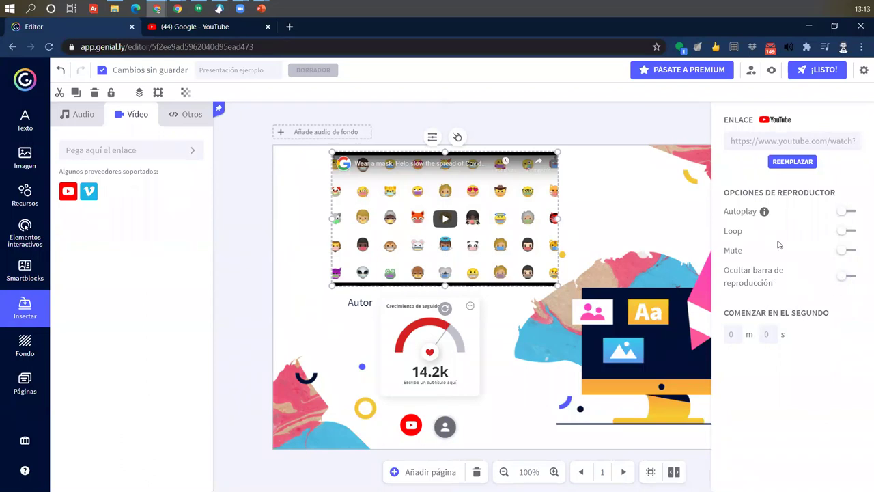
- Move the embedded YouTube video beside the cover title, above the monitor illustration, and shrink it to fit there
left_click_drag(439, 217, 552, 219)
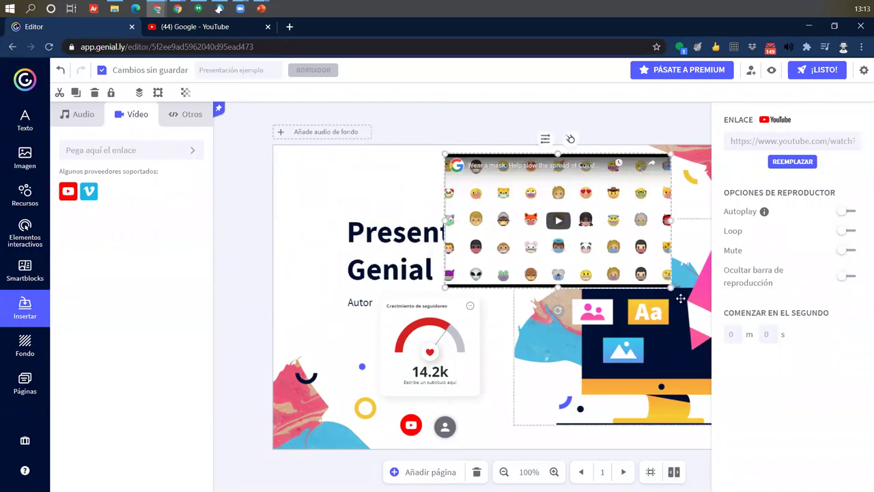
left_click_drag(671, 286, 683, 226)
left_click_drag(616, 228, 711, 224)
left_click_drag(746, 273, 685, 237)
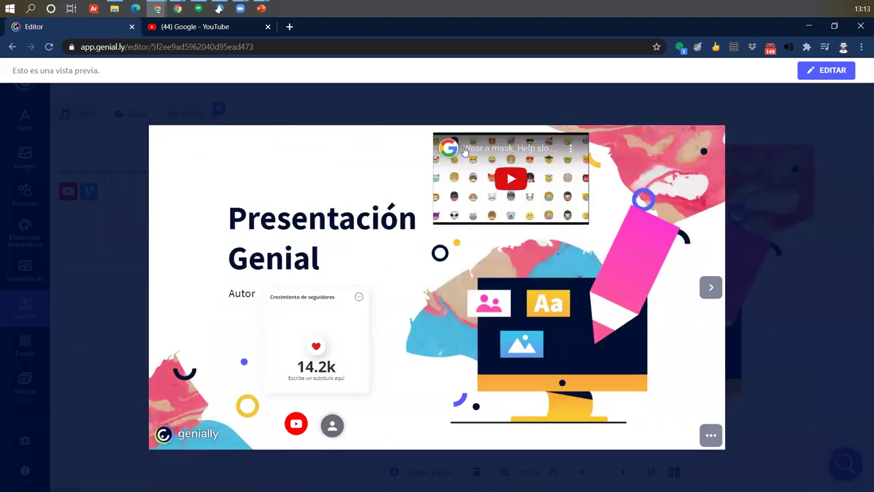
- Play and pause the embedded YouTube video in the cover page's preview, and return to editing
left_click(469, 205)
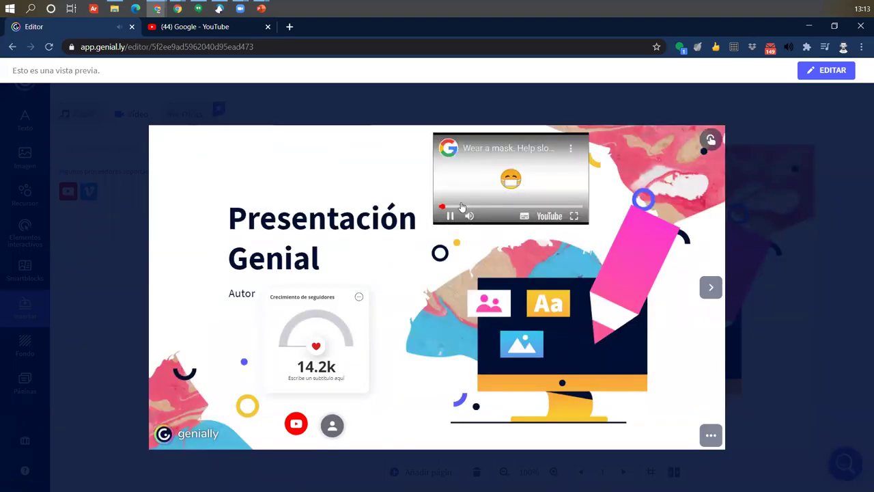
left_click(450, 216)
left_click(662, 113)
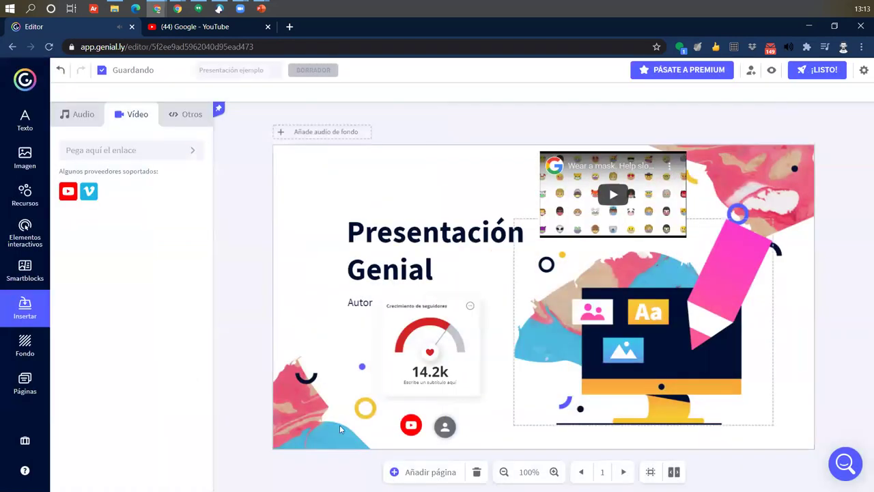
- Delete the white background card of the Crecimiento de seguidores widget and select its gauge chart
left_click(451, 343)
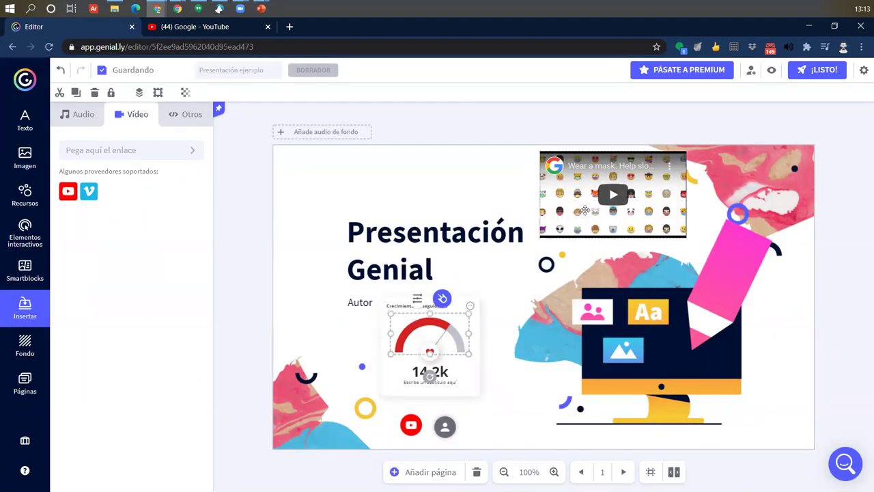
left_click(474, 391)
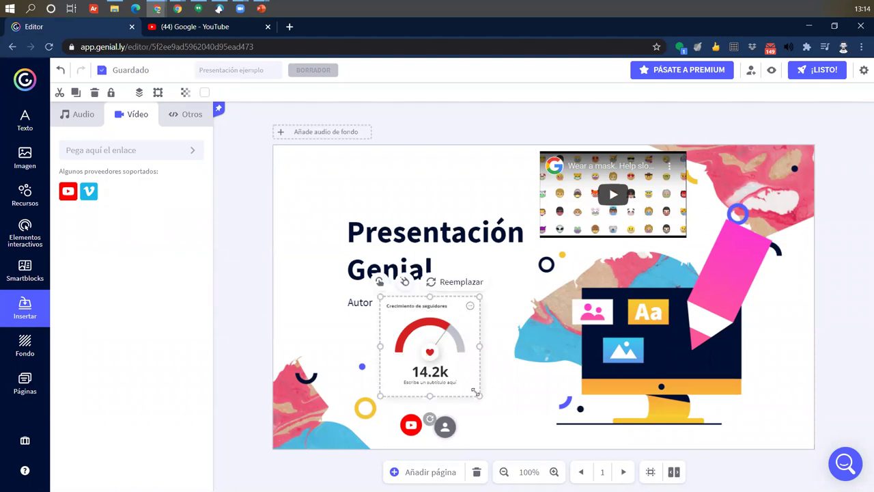
left_click(430, 327)
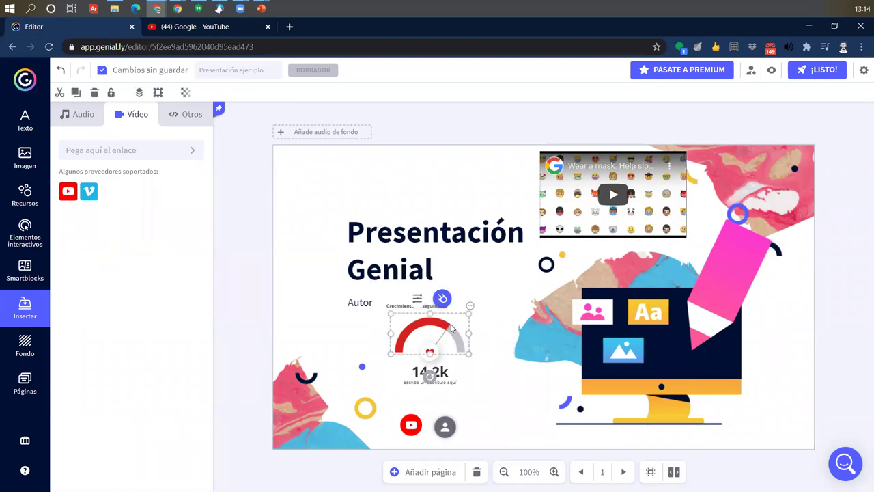
- Delete the followers infographic from the cover page: the gauge, its title, the heart icon, the 14.2k figure and its subtitle
key("Delete")
left_click(433, 307)
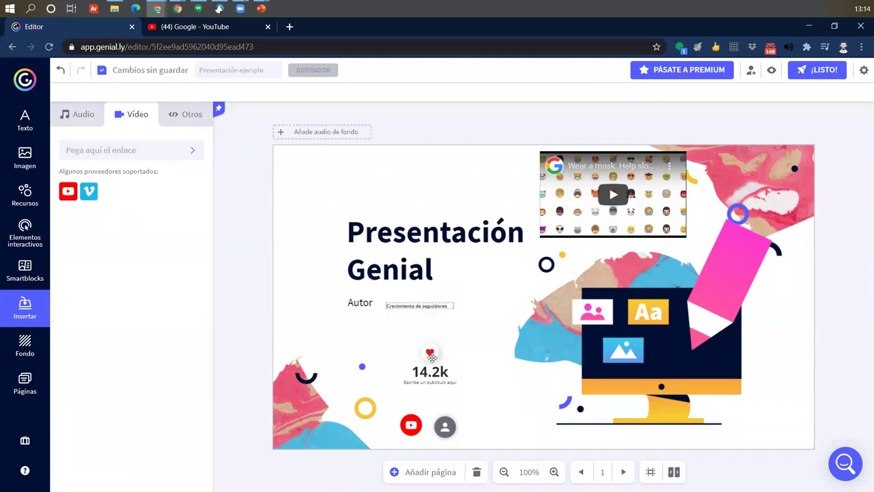
left_click(431, 353, "shift")
left_click(430, 353)
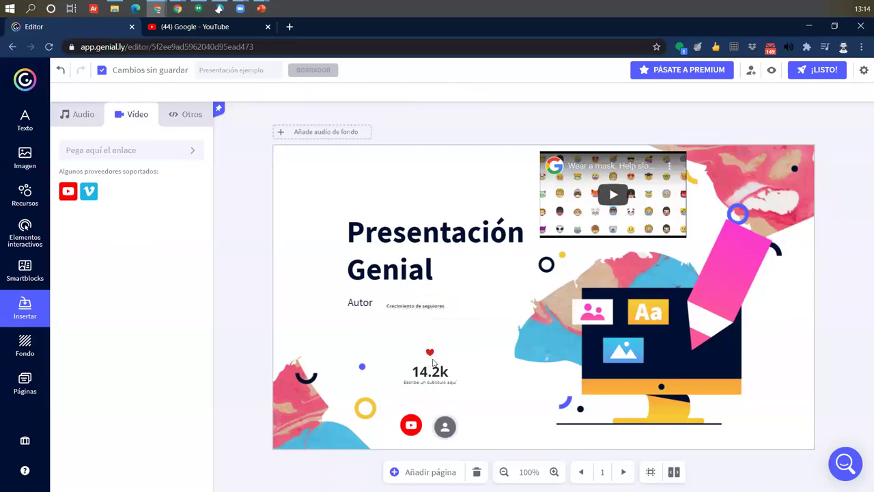
left_click(430, 353, "shift")
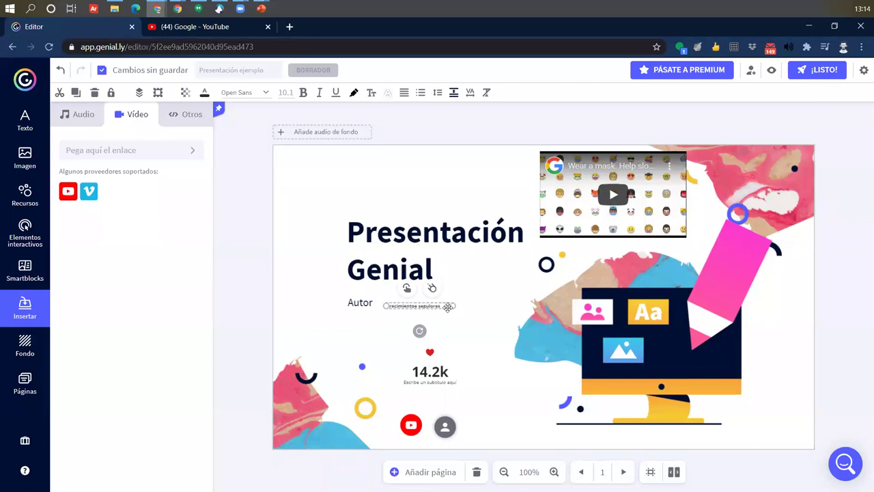
key("Delete")
left_click(432, 348)
key("Delete")
left_click(453, 375)
key("Escape")
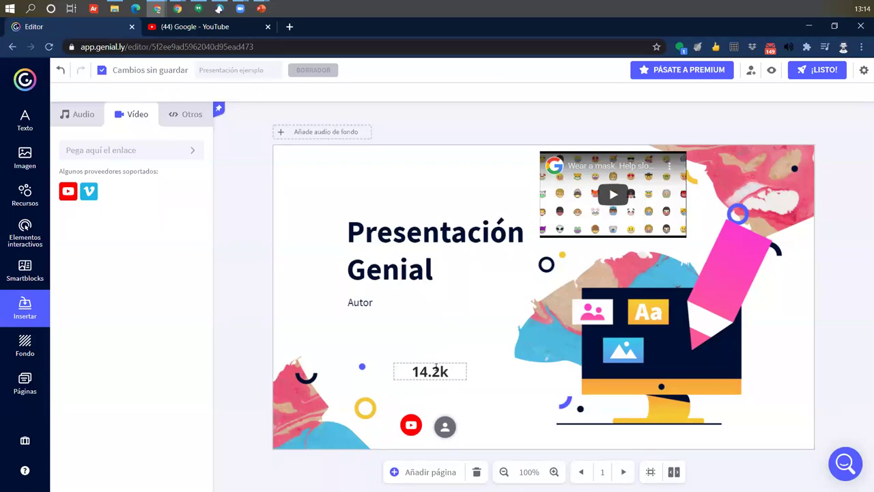
left_click(436, 368)
key("Delete")
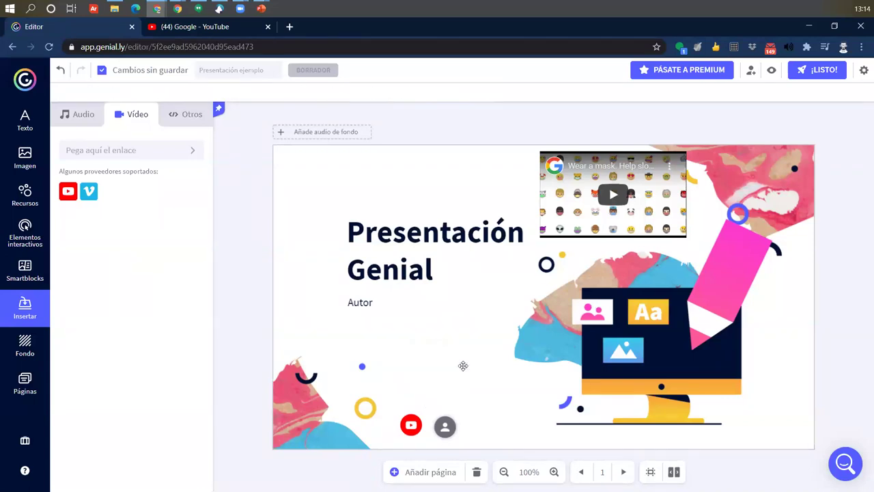
- Move the embedded "Wear a mask" video from the cover to page 3, SECCIÓN, placing it above the section title
left_click(567, 203)
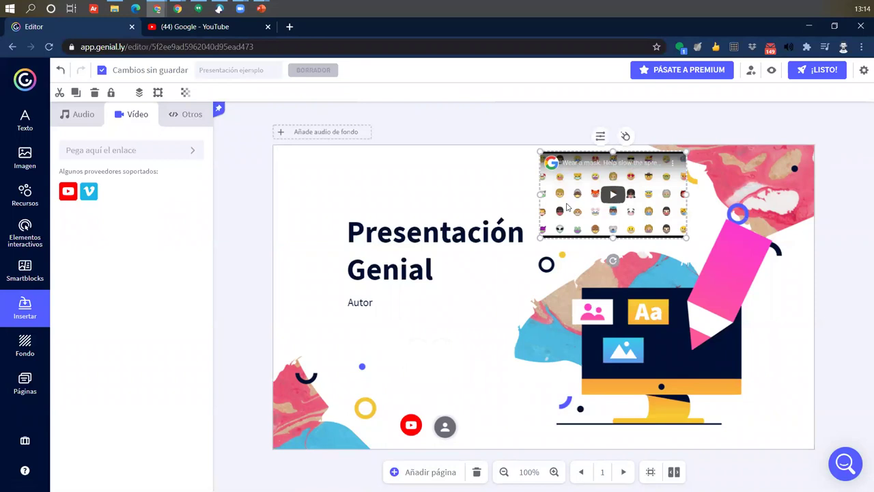
key("Delete")
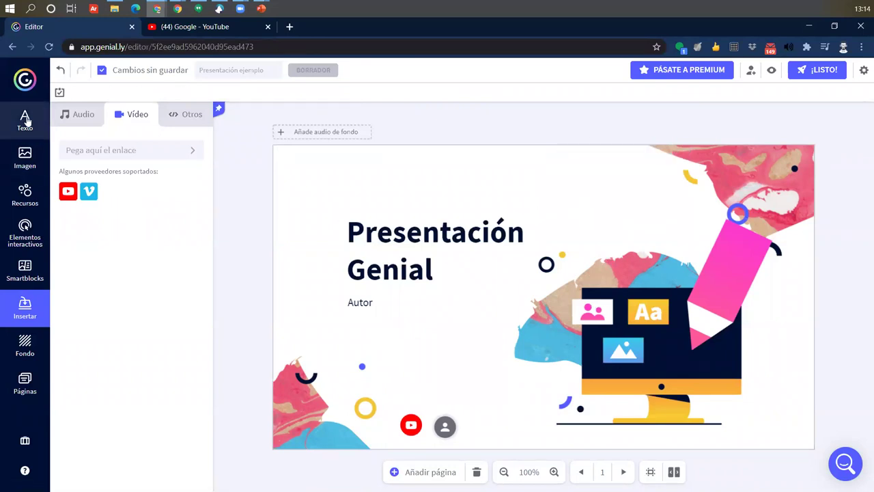
left_click(29, 380)
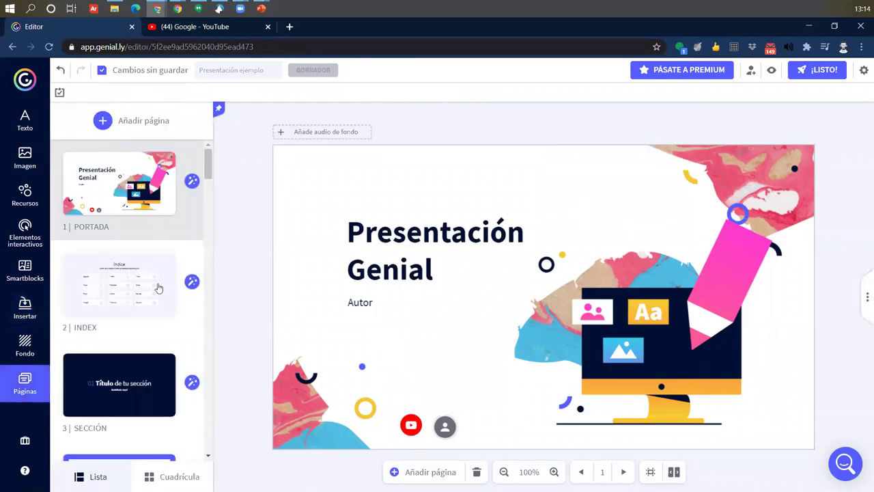
left_click(120, 387)
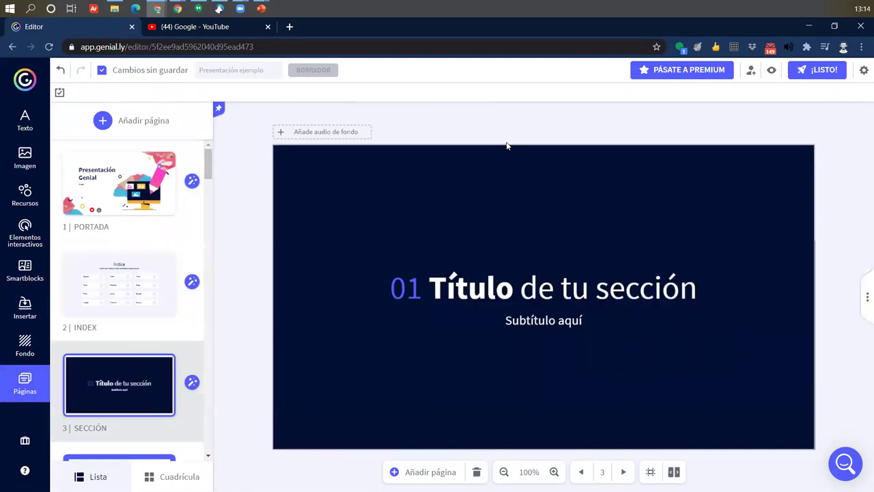
key("ctrl+v")
left_click_drag(613, 193, 506, 198)
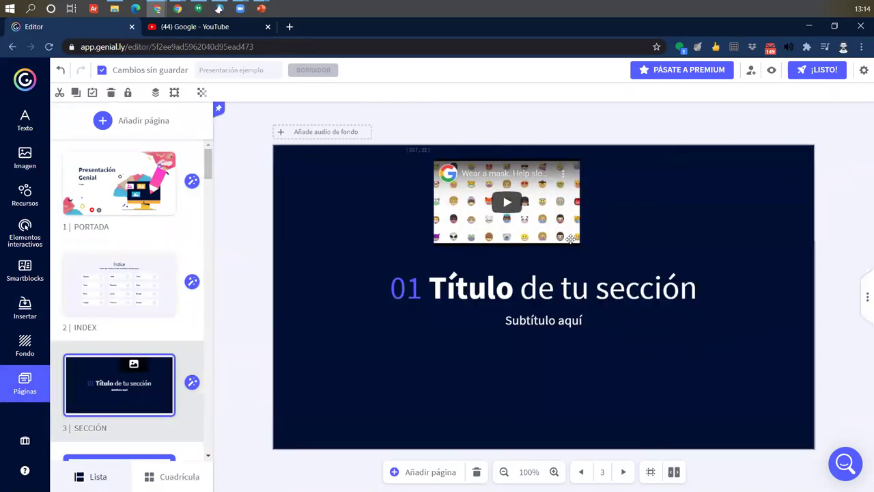
left_click_drag(560, 237, 567, 234)
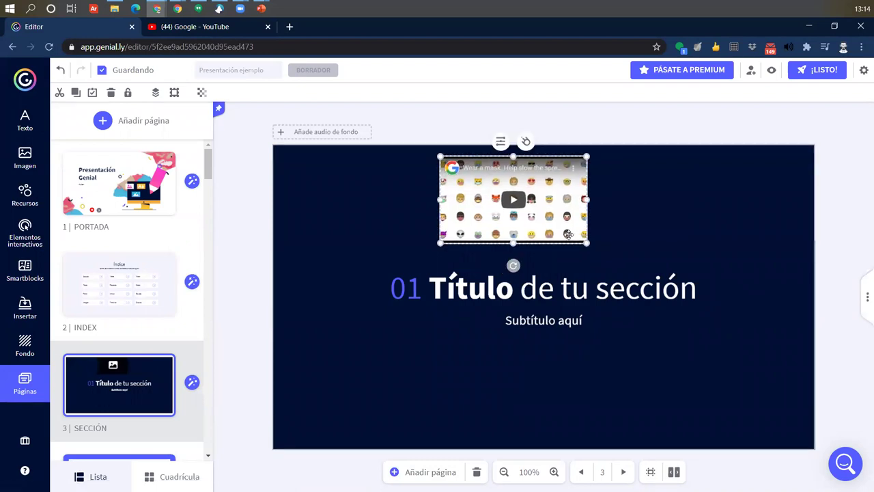
- On the INDEX page, examine which page the Sección arrow button links to, close its interactivity settings and look through the page list
left_click(119, 284)
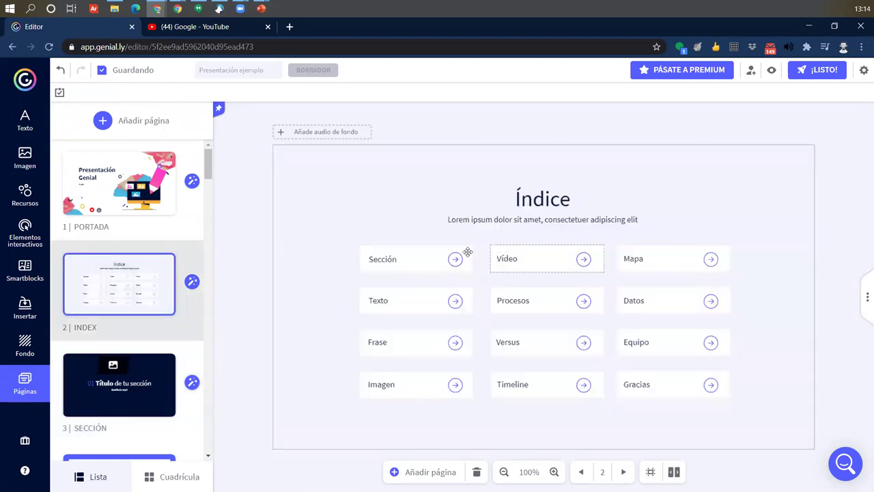
left_click(452, 254)
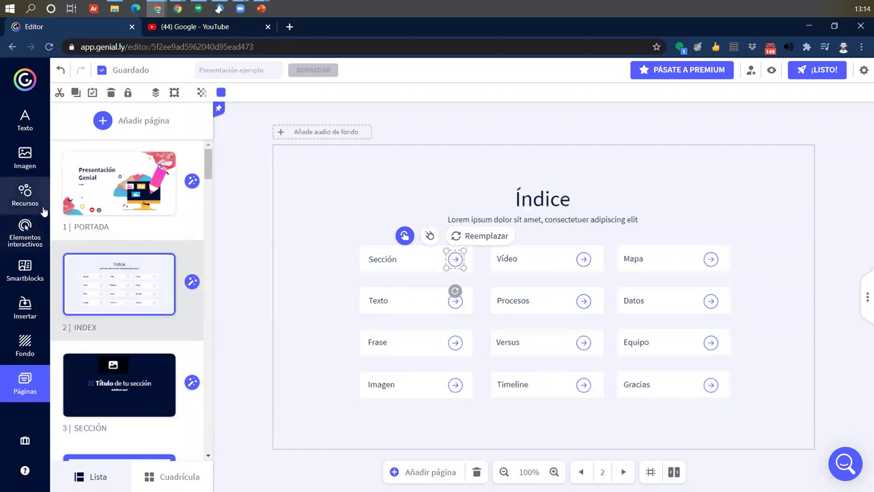
left_click(11, 235)
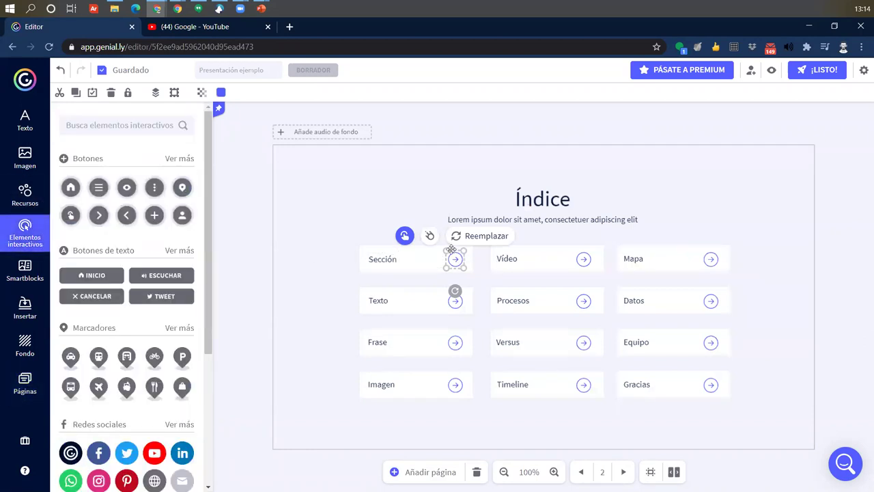
left_click(405, 237)
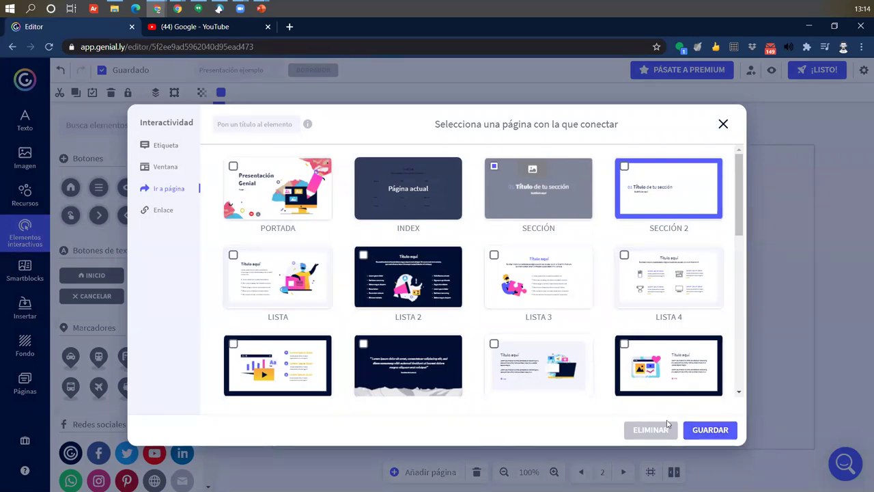
left_click(723, 124)
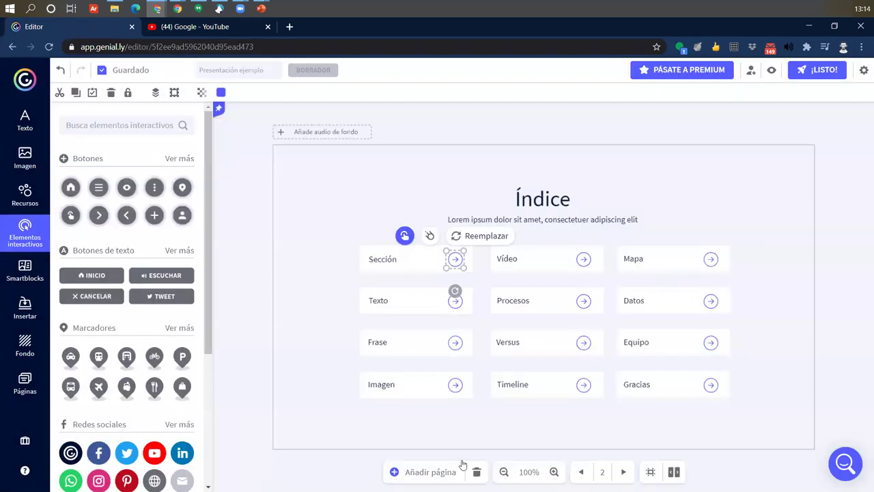
left_click(25, 384)
scroll(183, 413, "down", 6)
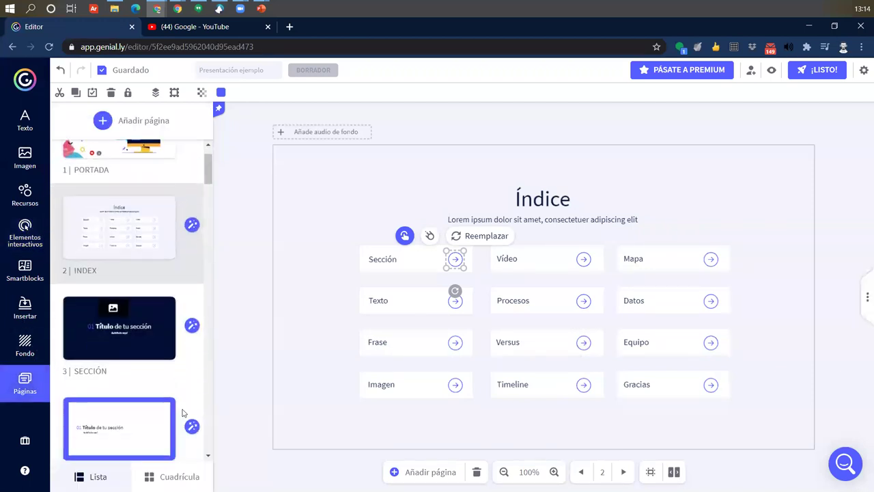
scroll(183, 413, "up", 6)
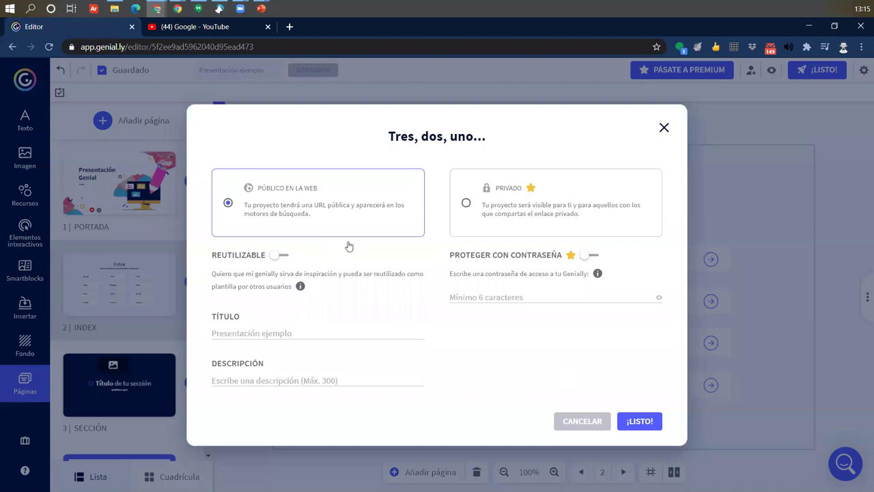
- Review the title, description, reuse and password options, and publish the presentation as public on the web without making it reusable
mouse_move(556, 215)
mouse_move(517, 220)
left_click(284, 257)
left_click(284, 256)
left_click(280, 330)
left_click(276, 381)
left_click(318, 336)
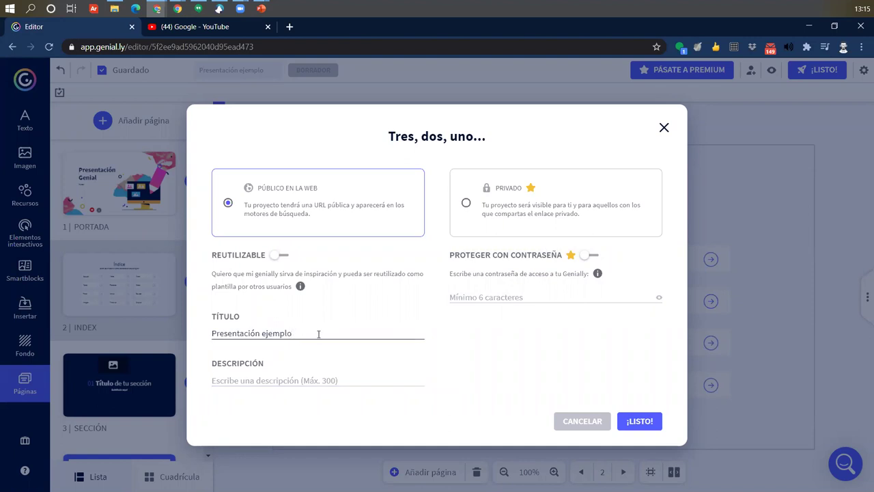
left_click_drag(318, 334, 202, 335)
left_click(279, 388)
mouse_move(608, 296)
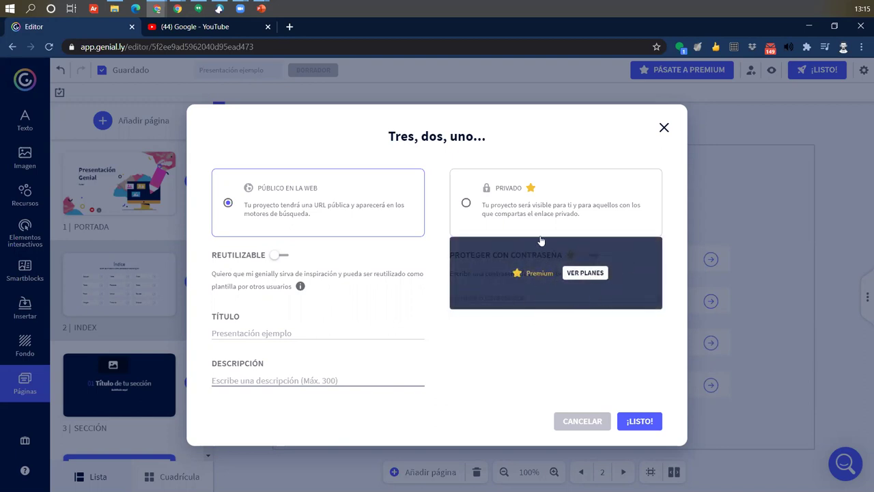
left_click(640, 420)
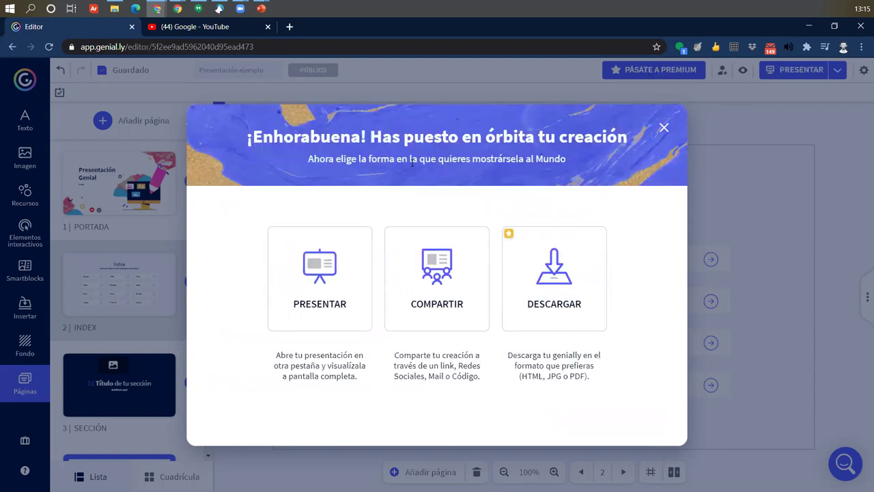
- Present the published creation, advance from the cover through the index to the first section page, and close the presentation view
left_click(360, 290)
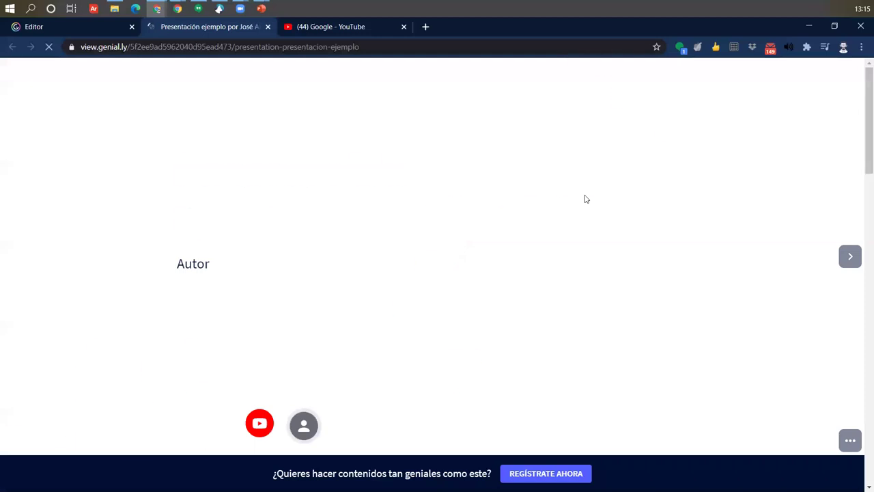
left_click(851, 258)
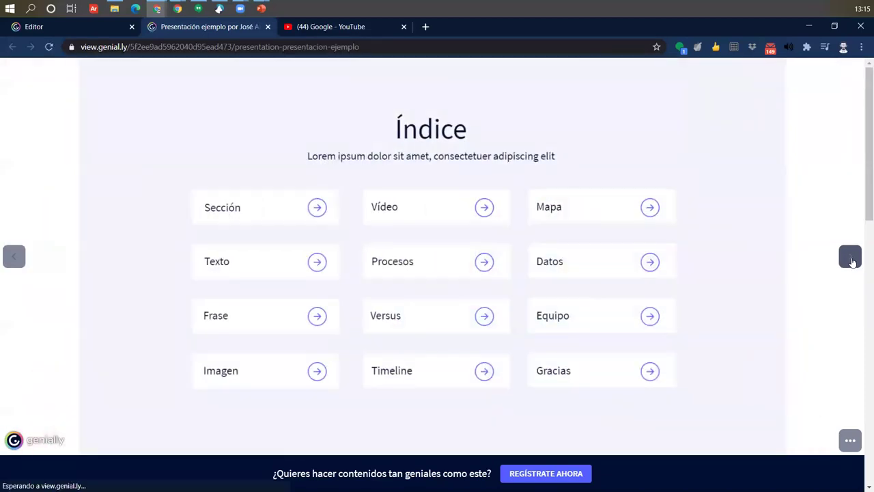
left_click(852, 259)
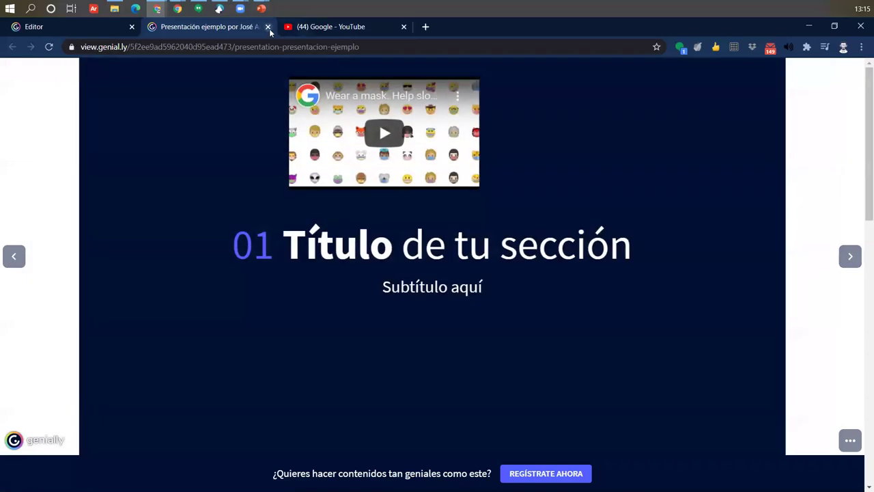
left_click(268, 26)
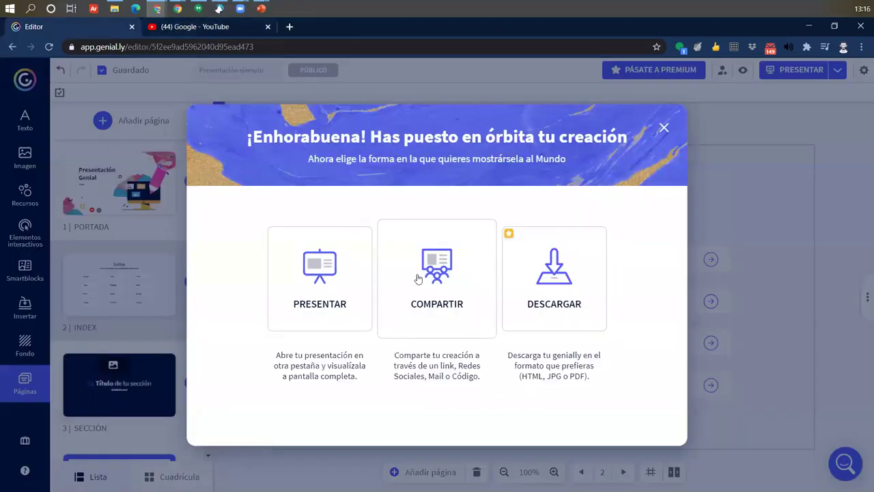
- Examine the sharing options for the public link, iframe and script embed codes, social networks, Google Classroom and Microsoft Teams, then close them
left_click(442, 281)
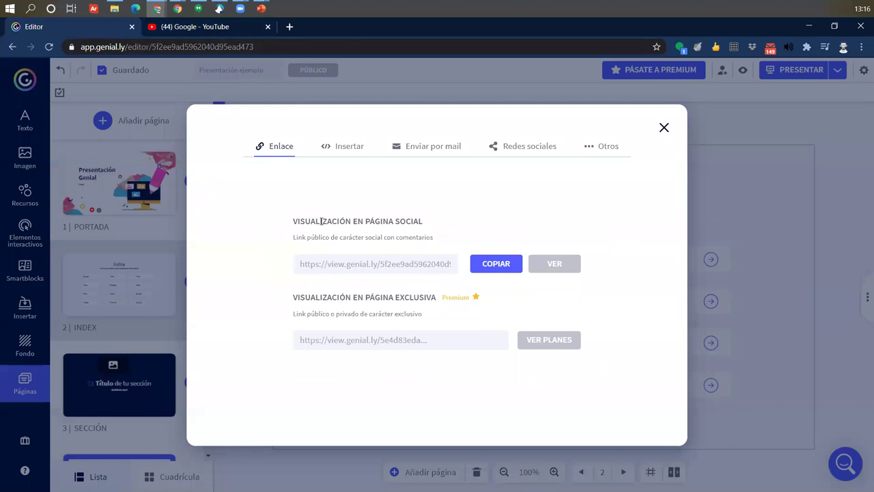
left_click_drag(294, 221, 499, 222)
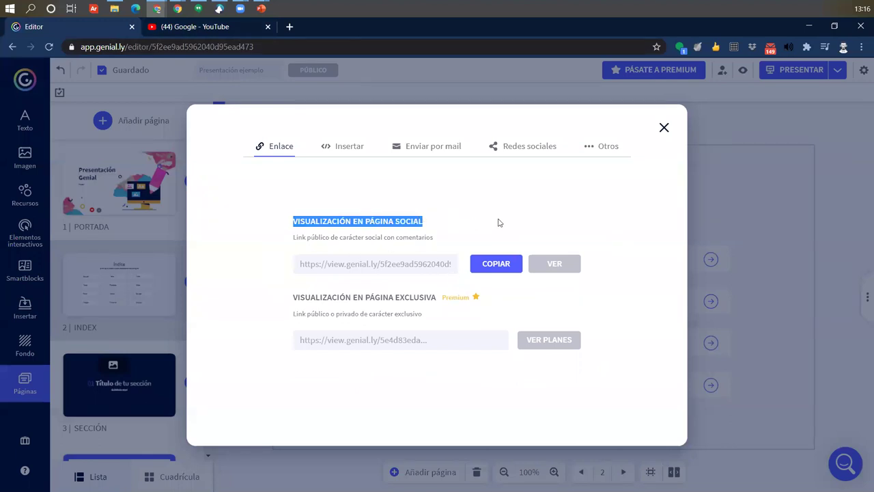
left_click(379, 267)
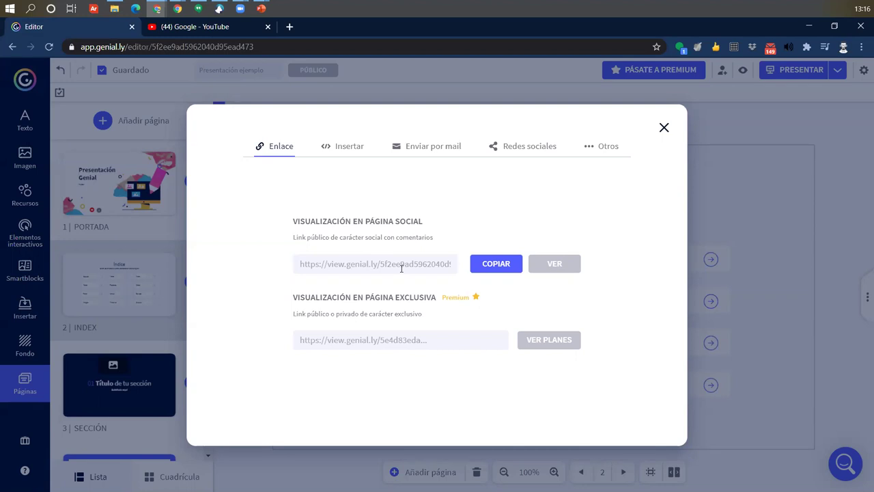
left_click(352, 144)
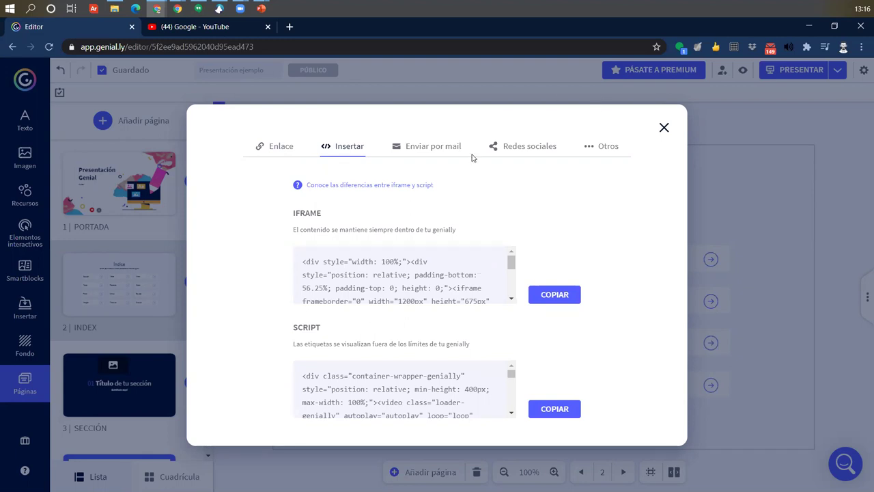
left_click(519, 147)
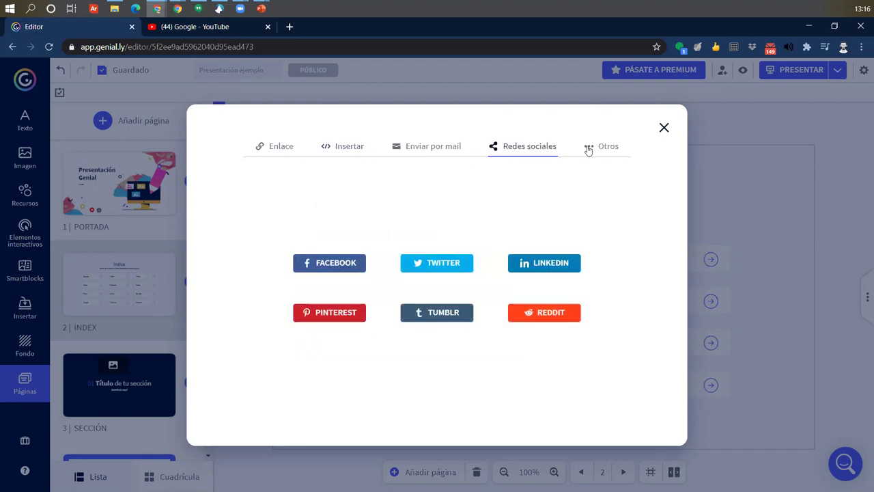
left_click(588, 147)
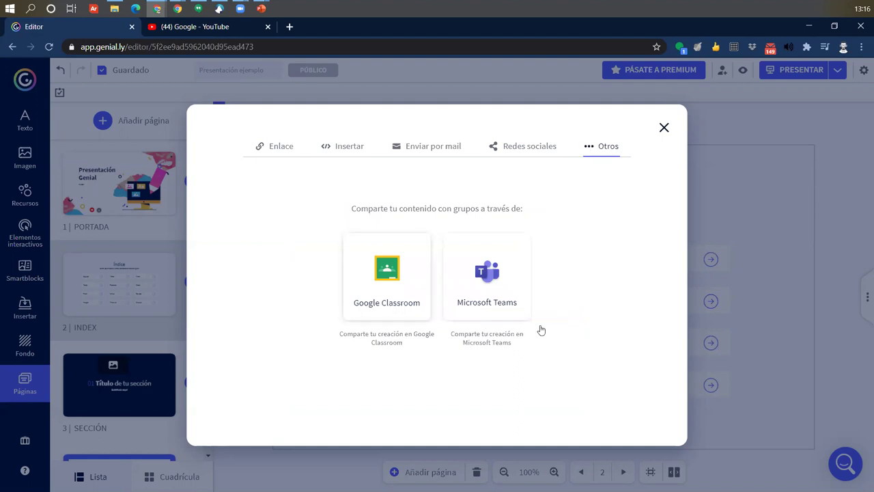
left_click(302, 155)
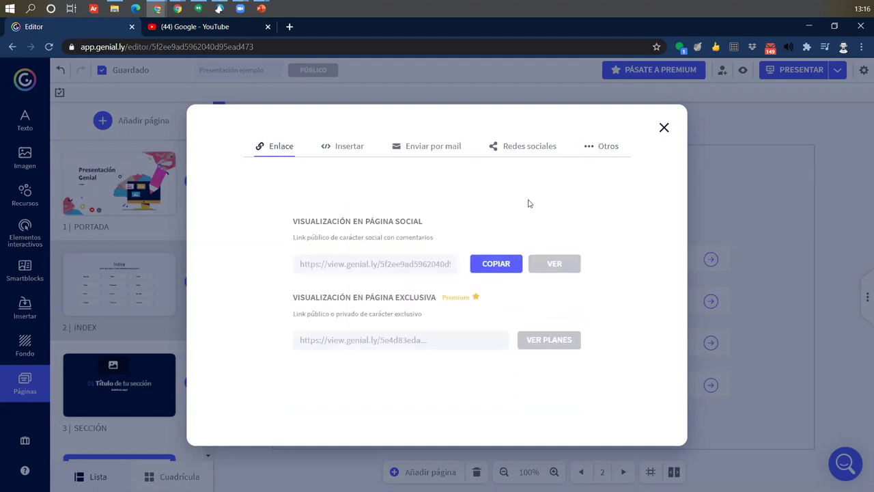
left_click(361, 152)
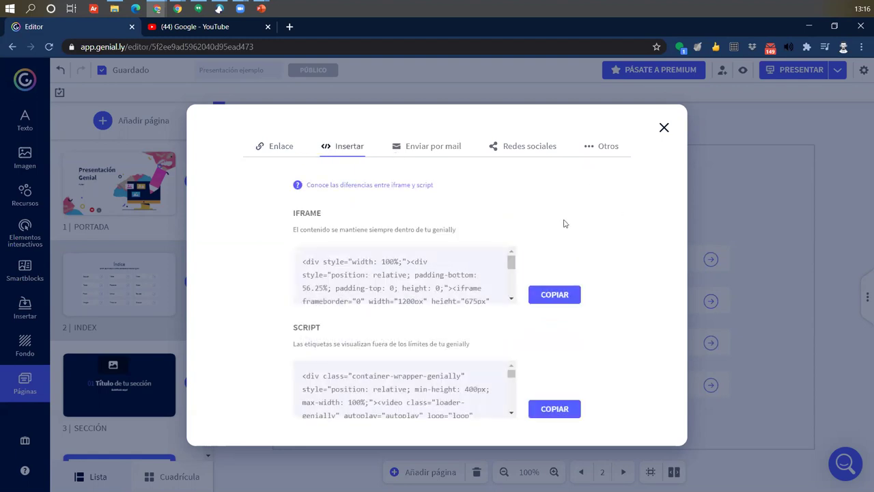
left_click(281, 147)
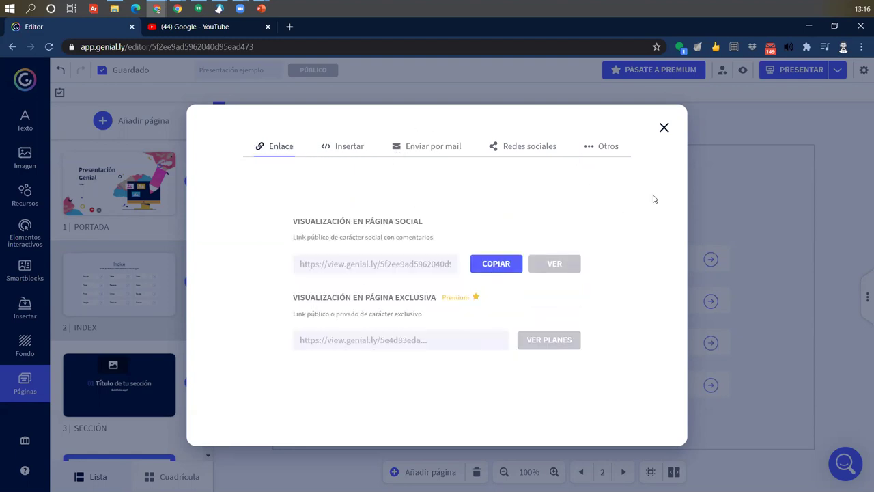
left_click(664, 128)
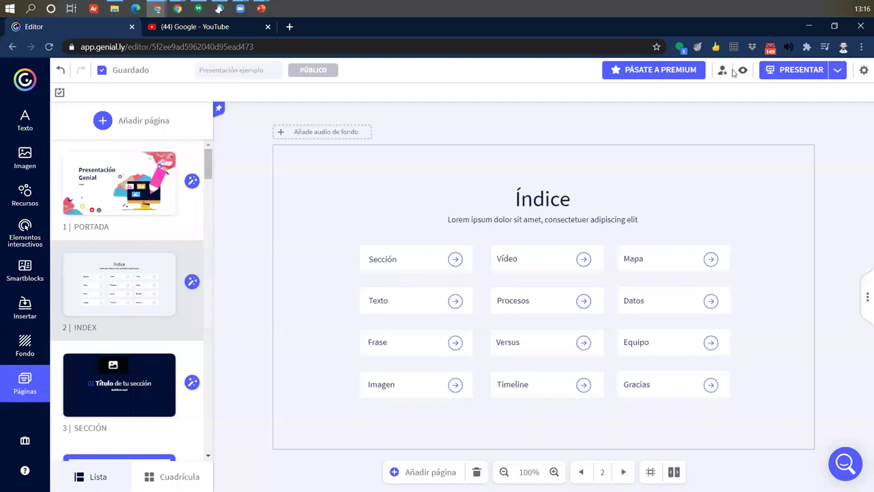
- Examine the presentation's display, designer mode, keyboard shortcut and privacy settings, then close them without changing anything
left_click(862, 72)
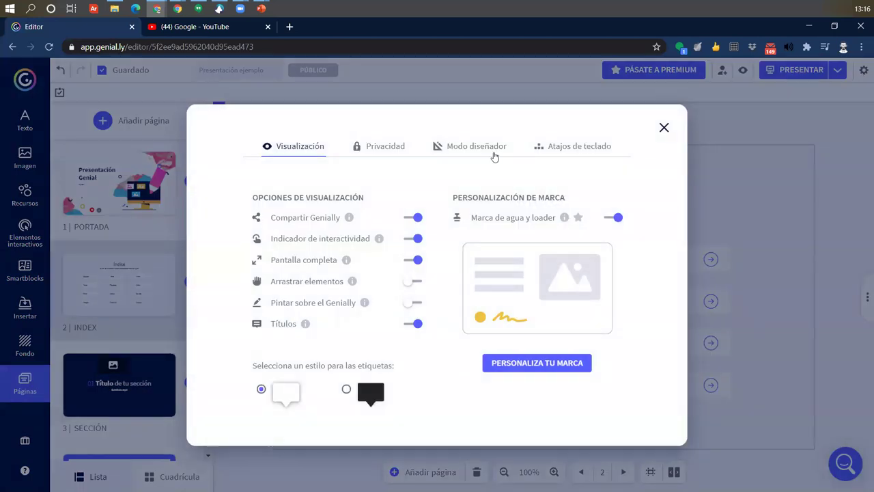
left_click(474, 149)
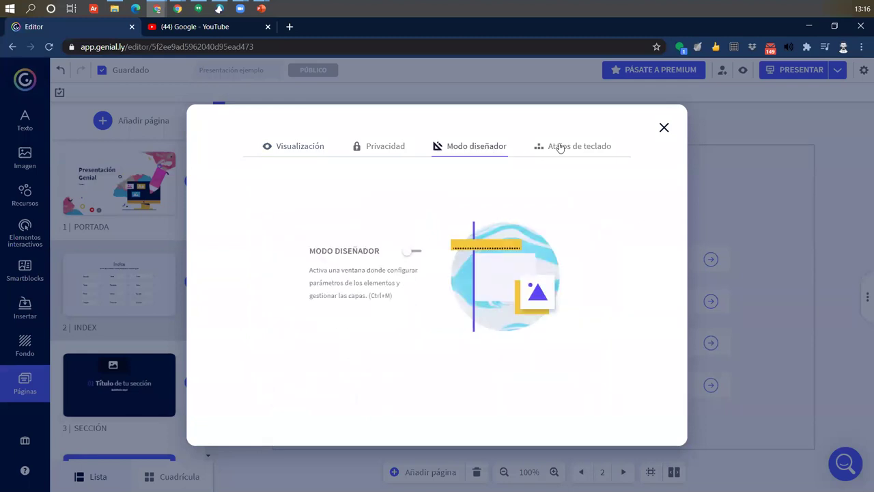
left_click(560, 146)
left_click(395, 147)
left_click(308, 146)
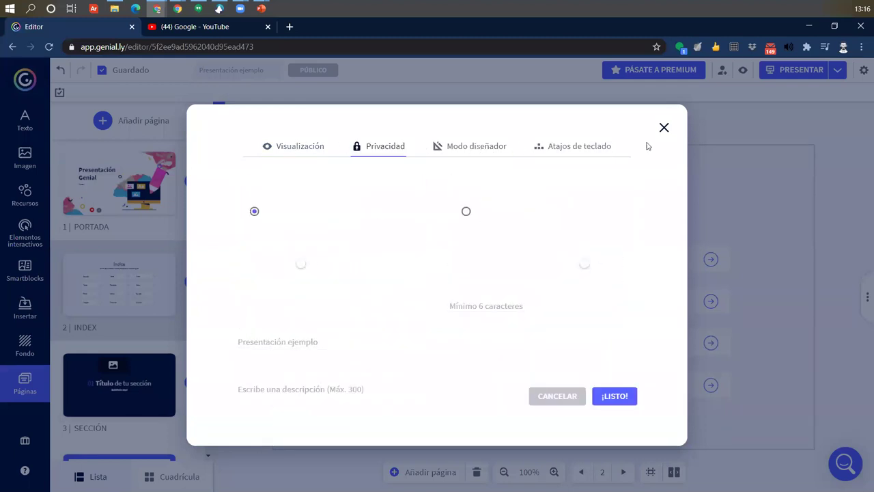
left_click(396, 147)
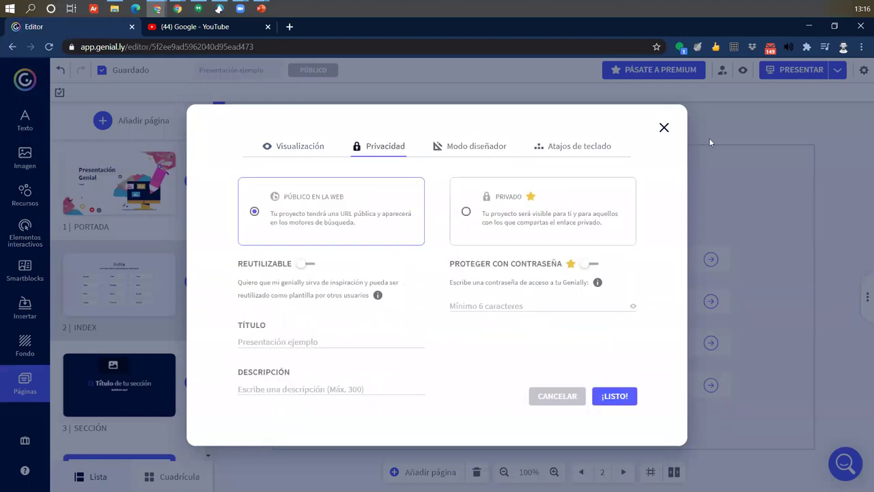
left_click(836, 83)
- Open the published presentation briefly and close it, then read the offline, document and image download options and dismiss them
left_click(806, 77)
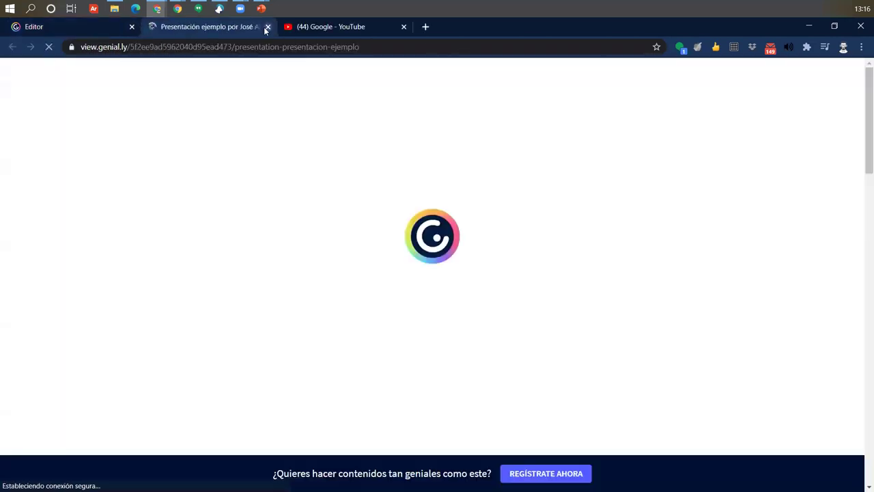
left_click(267, 27)
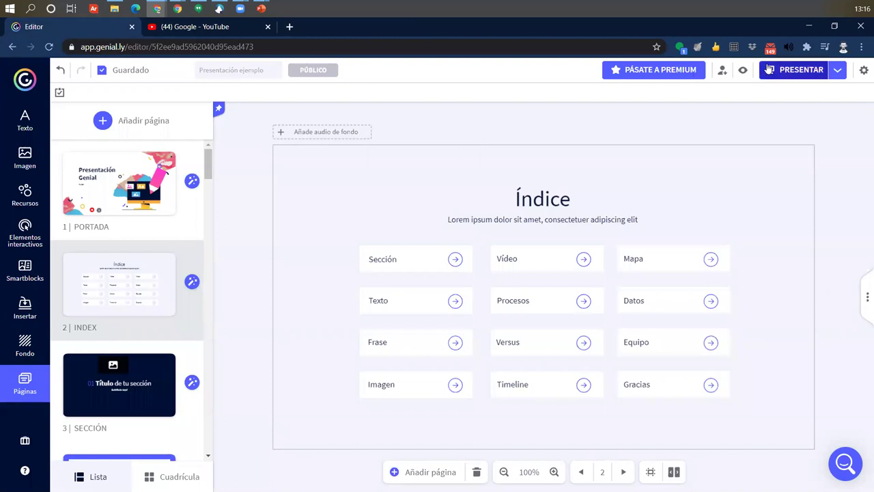
left_click(837, 71)
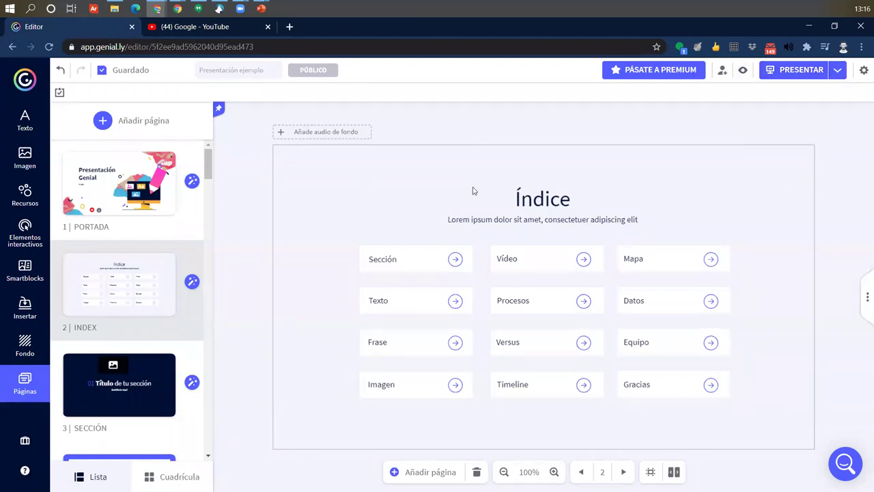
left_click(828, 108)
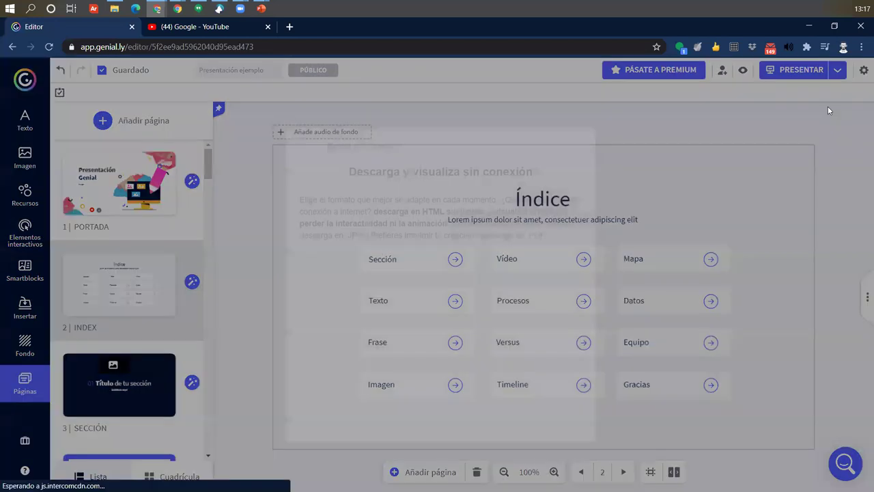
left_click_drag(391, 166, 482, 194)
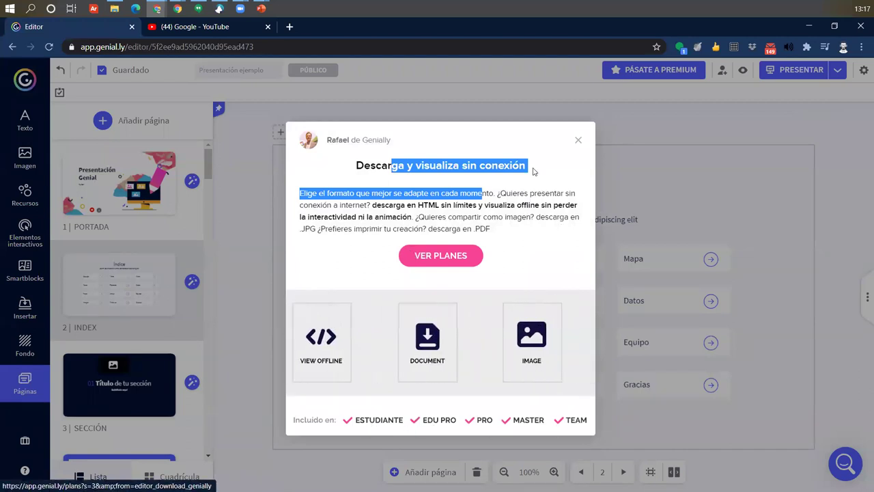
left_click(579, 139)
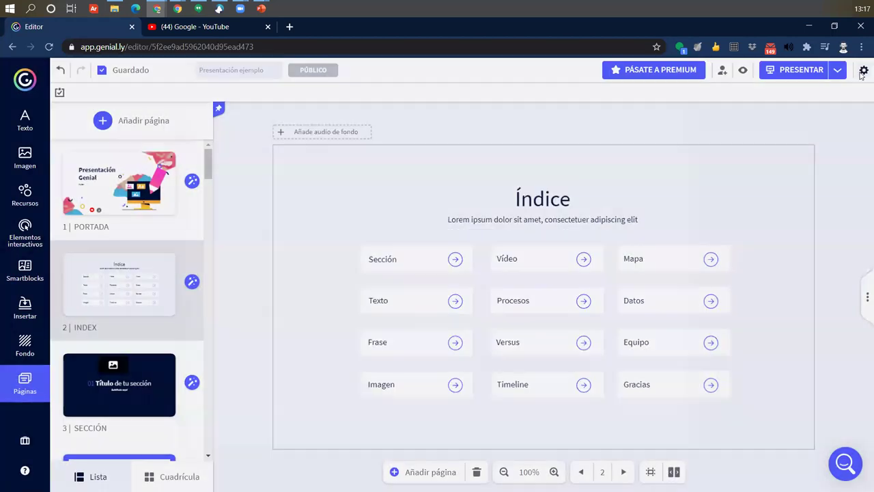
- Review the presentation's visualization and branding options, designer mode and keyboard shortcut list, then close the settings
left_click(863, 71)
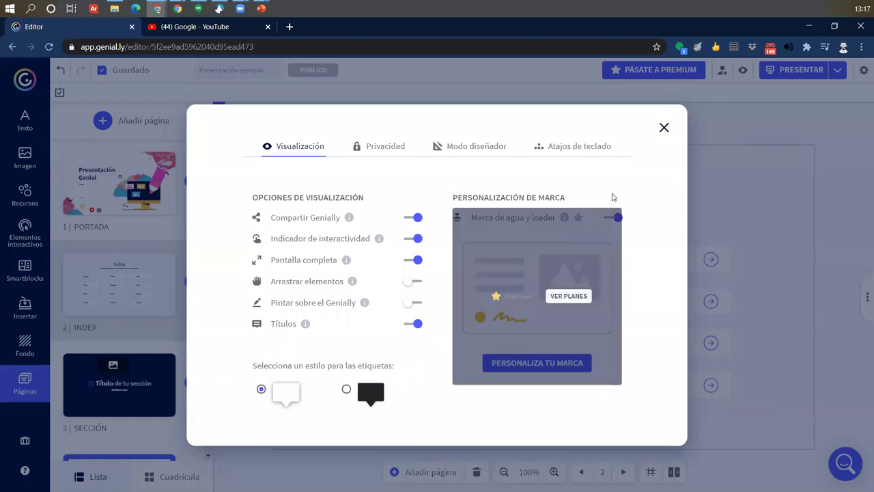
left_click(484, 145)
left_click(589, 146)
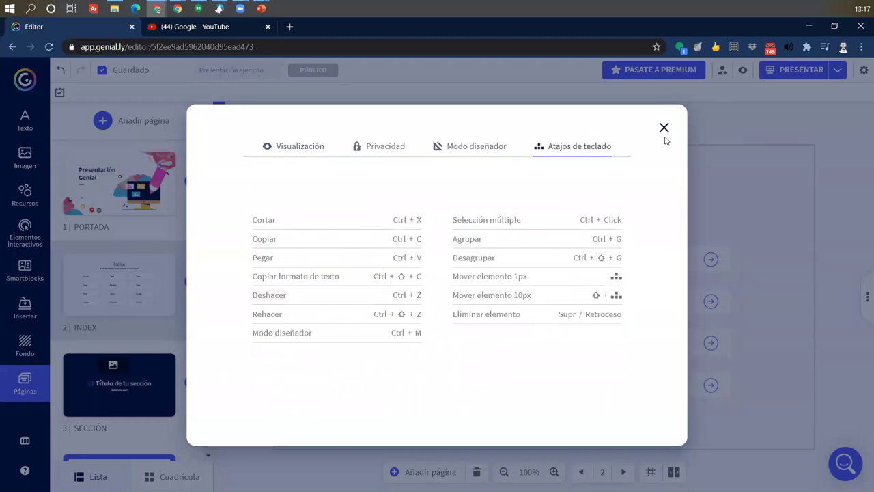
left_click(664, 129)
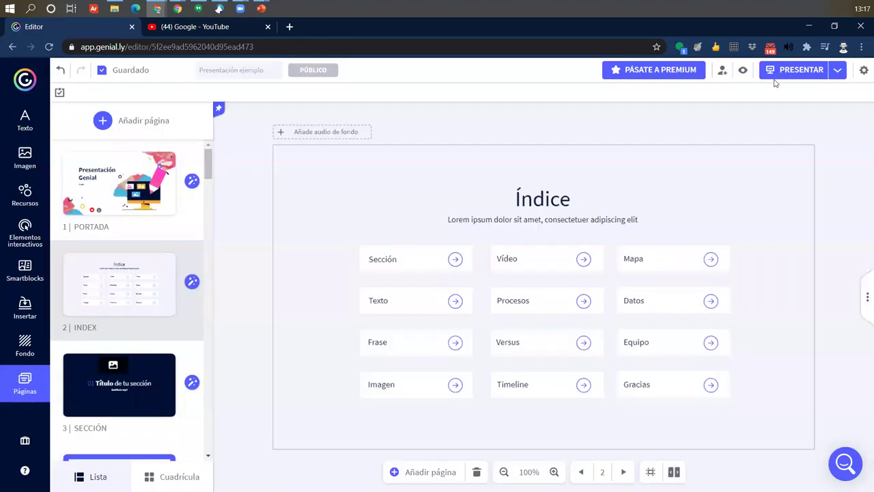
- Review the ways to share the presentation by link, embed code, e-mail, social networks and learning platforms, then close the sharing options
left_click(839, 71)
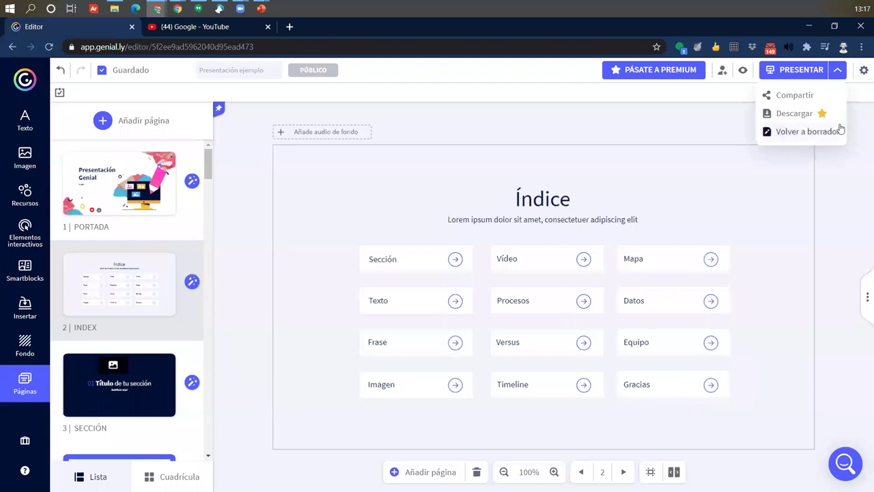
left_click(792, 97)
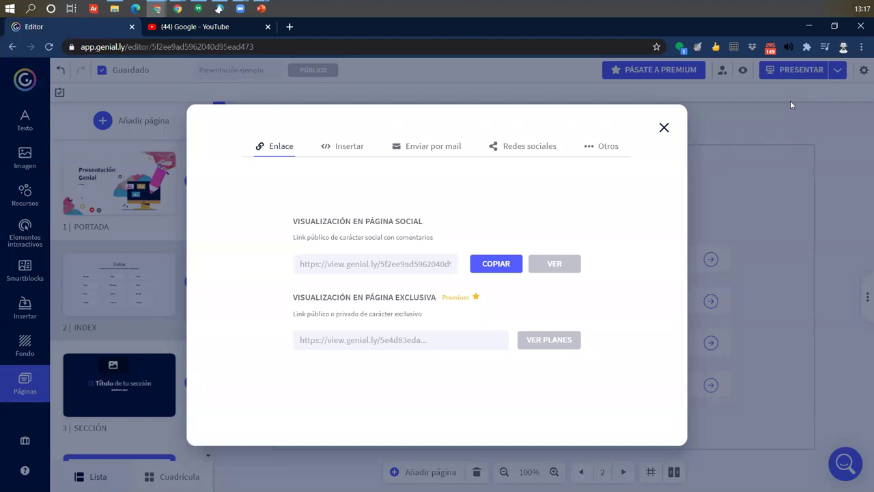
left_click(604, 154)
left_click(529, 149)
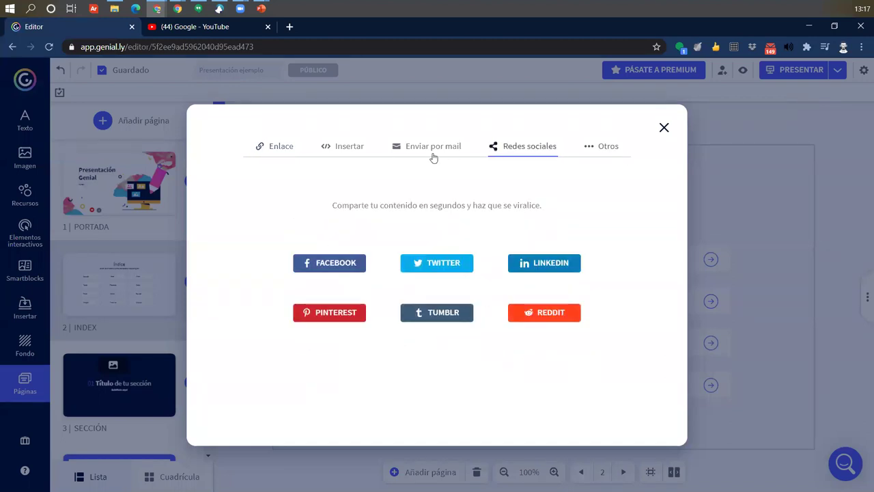
left_click(275, 146)
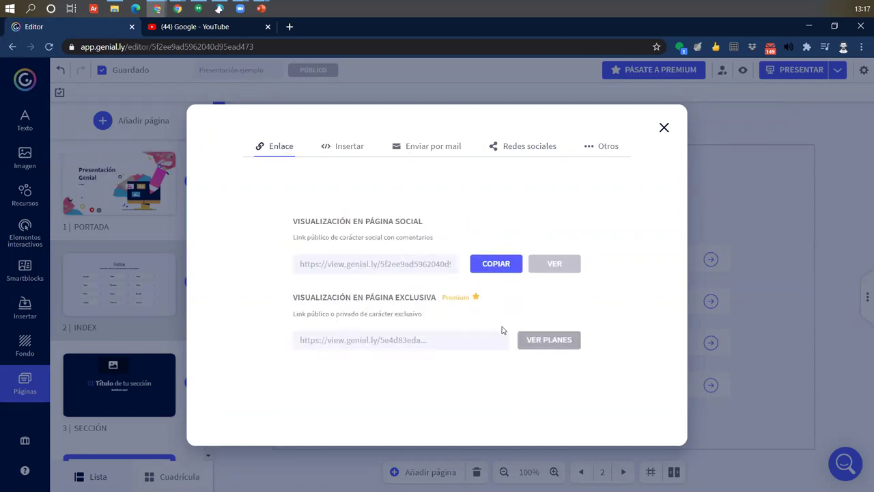
left_click(605, 148)
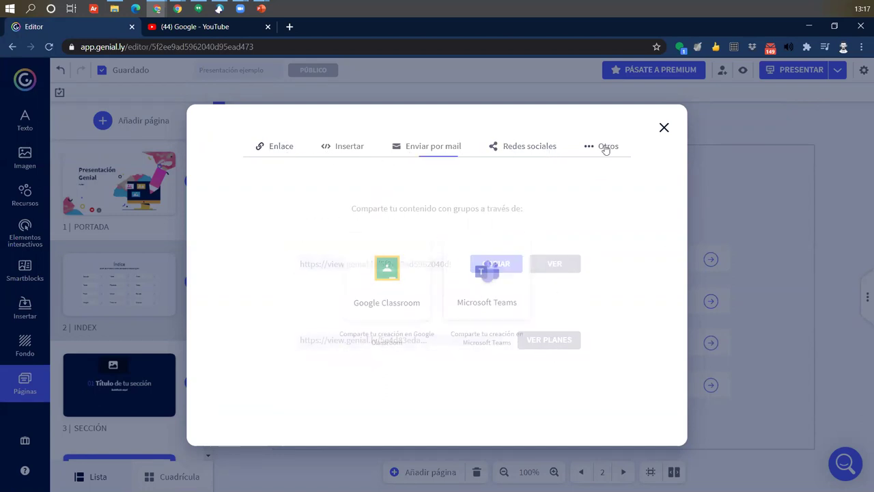
left_click(521, 149)
left_click(427, 146)
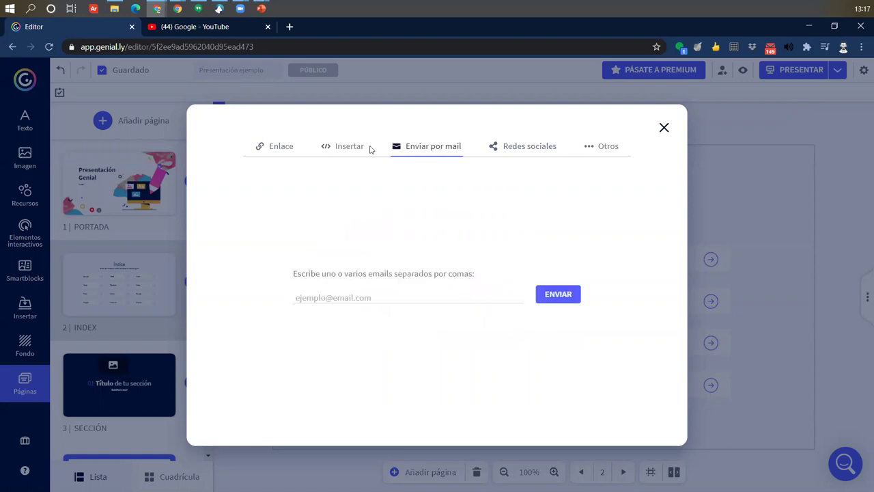
left_click(327, 149)
left_click(260, 152)
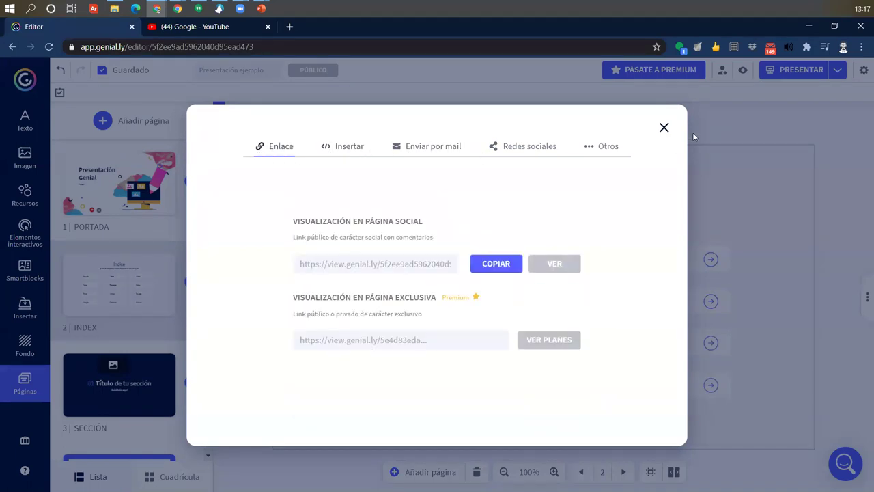
left_click(861, 91)
- Check the visualization settings once more, then look at the available share, download and return-to-draft actions
left_click(864, 70)
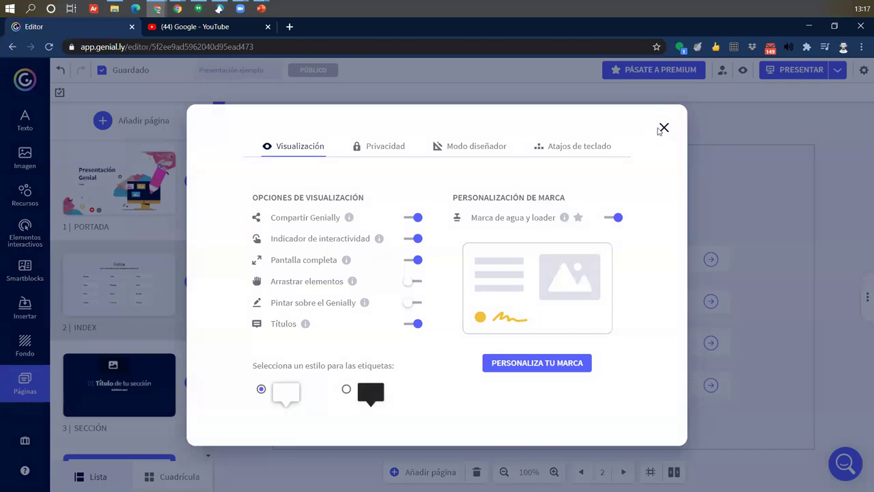
left_click(663, 129)
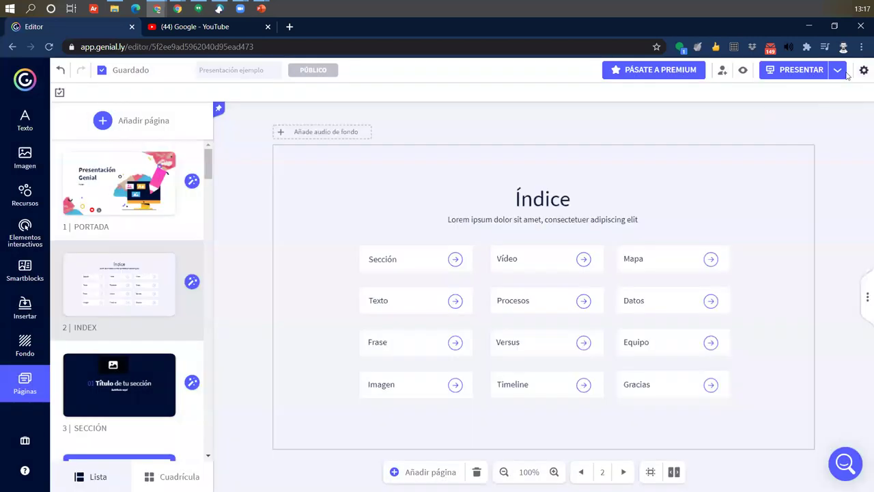
left_click(838, 71)
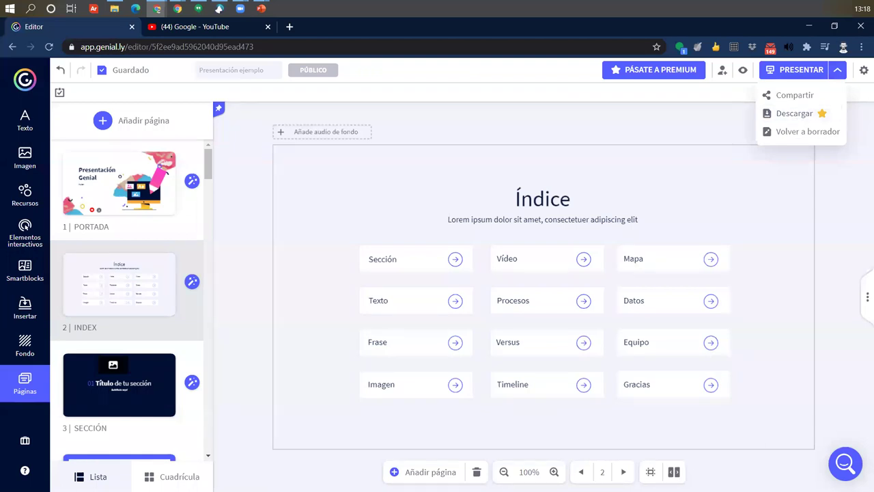
left_click(510, 115)
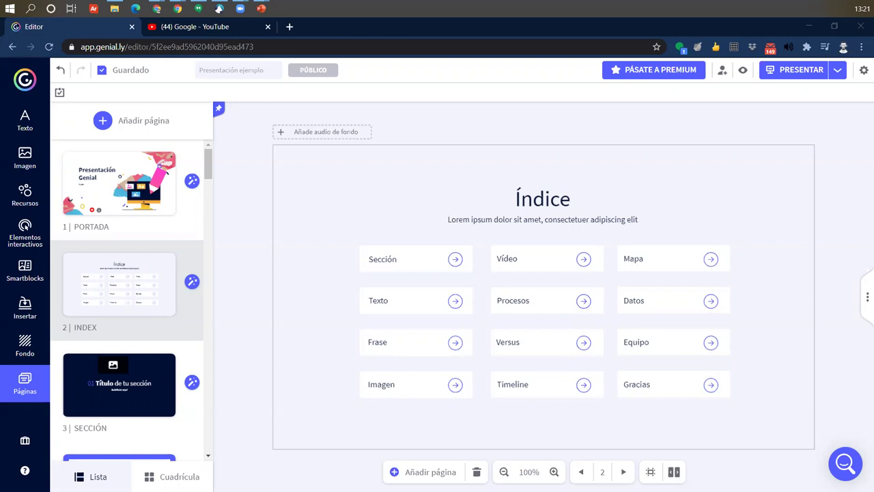
- Search Google for "articulate" in a new browser tab and open the official Articulate website
left_click(289, 27)
type("articu")
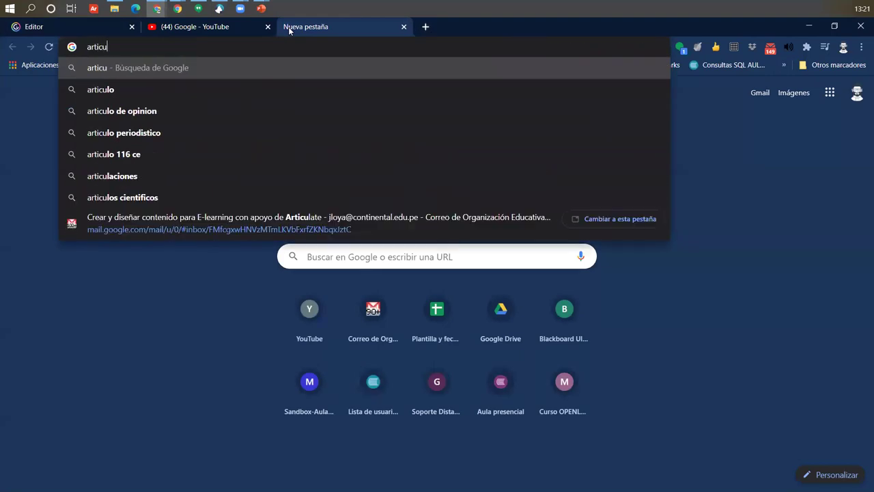
type("late")
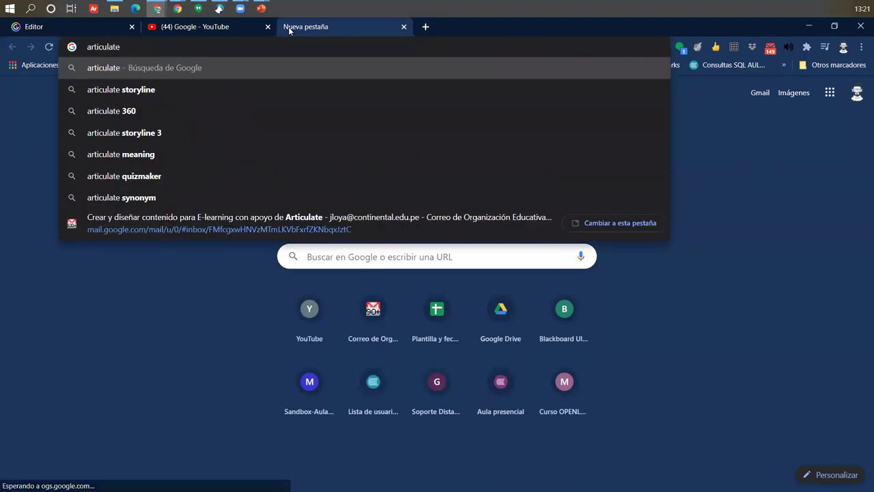
key("Return")
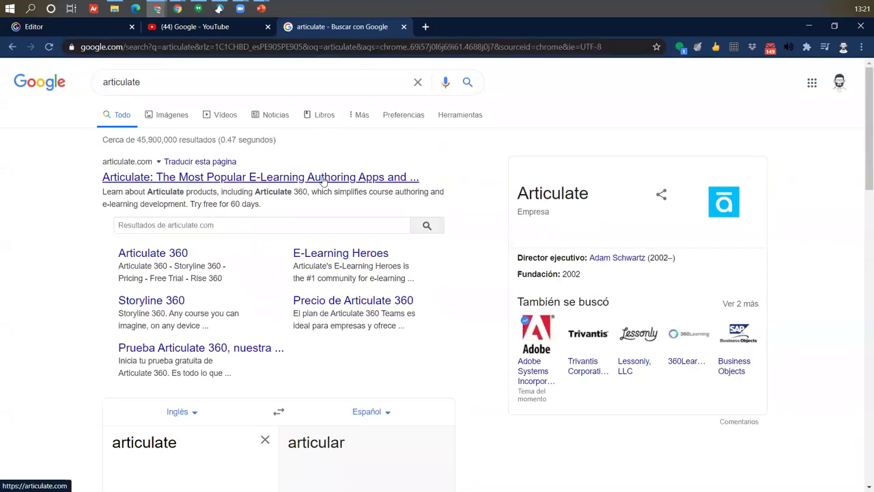
left_click(299, 182)
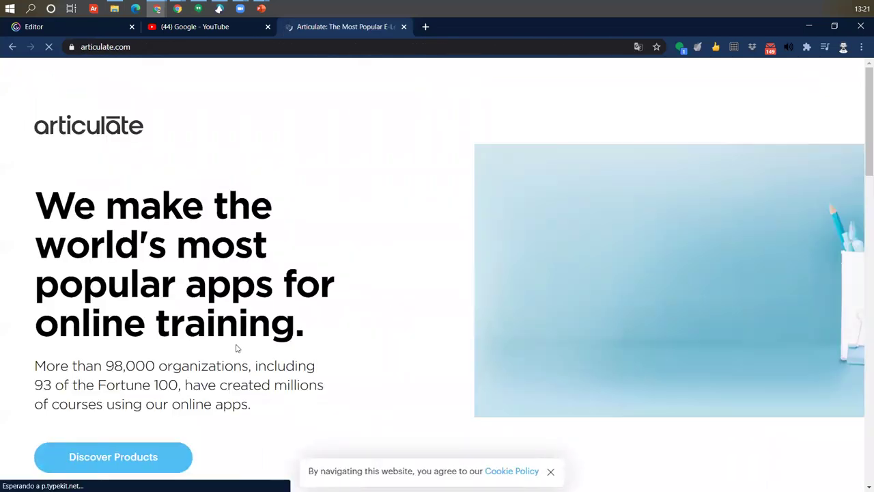
- Examine the Articulate home page, comparing the Articulate 360 and Rise product descriptions, and dismiss the cookie notice
scroll(237, 348, "down", 3)
scroll(226, 350, "down", 6)
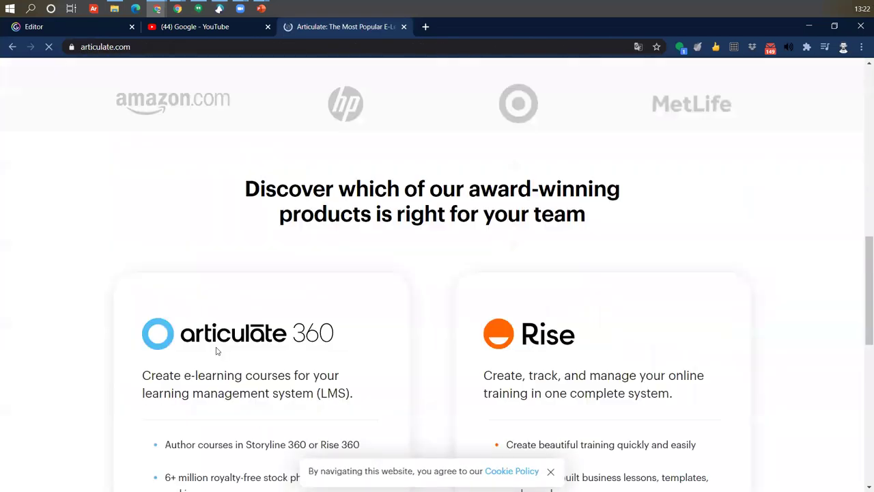
scroll(217, 351, "down", 4)
scroll(216, 351, "up", 2)
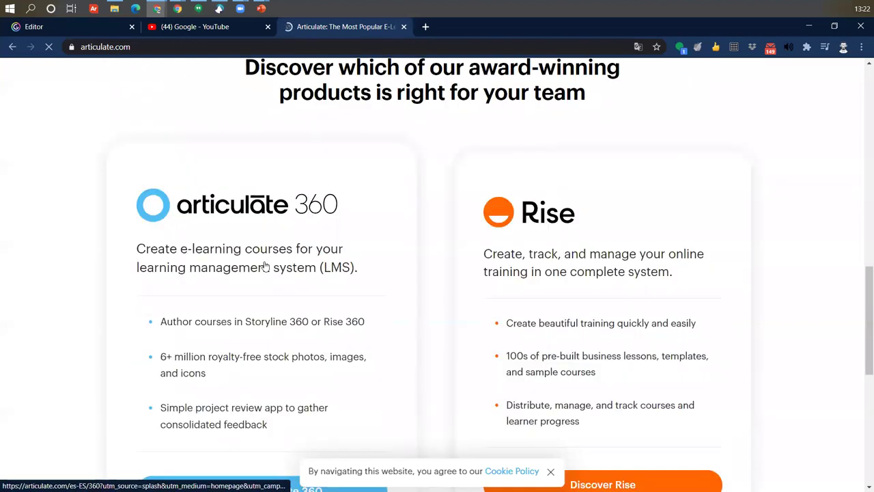
scroll(266, 289, "down", 4)
scroll(263, 326, "down", 2)
scroll(238, 286, "up", 7)
scroll(302, 335, "down", 2)
scroll(303, 335, "down", 2)
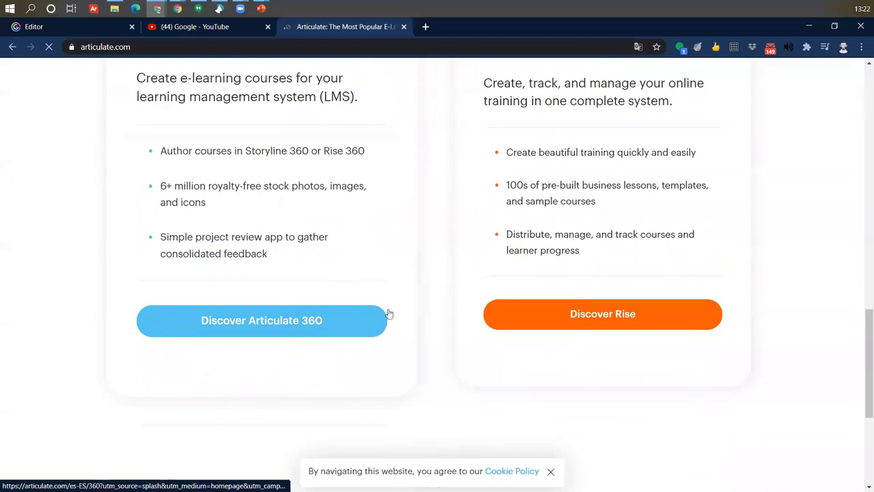
scroll(215, 221, "up", 2)
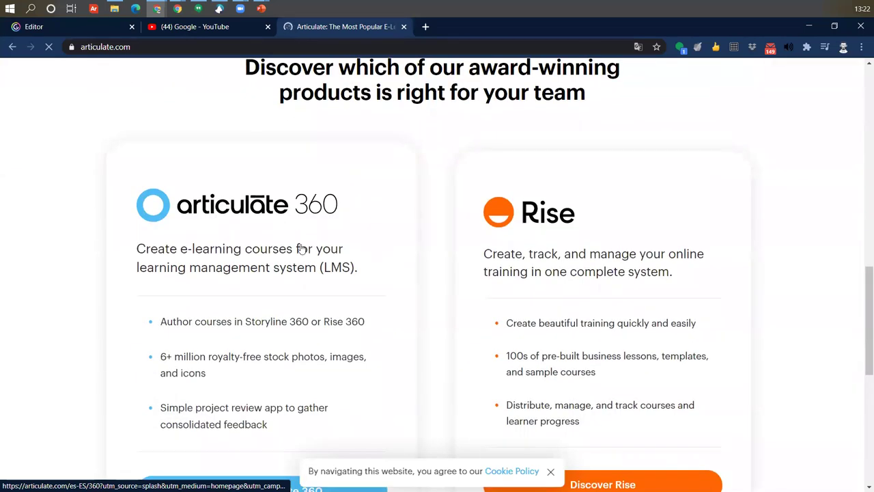
scroll(331, 329, "up", 4)
scroll(331, 328, "up", 6)
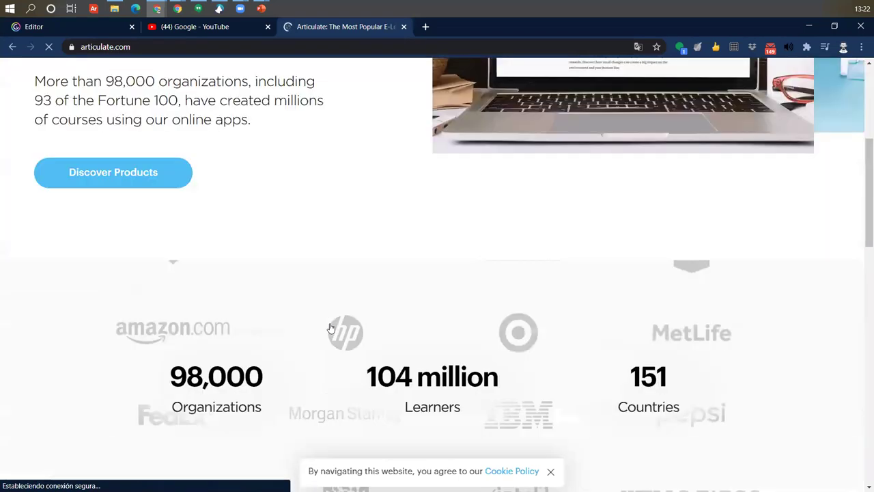
scroll(331, 328, "down", 7)
scroll(331, 328, "down", 9)
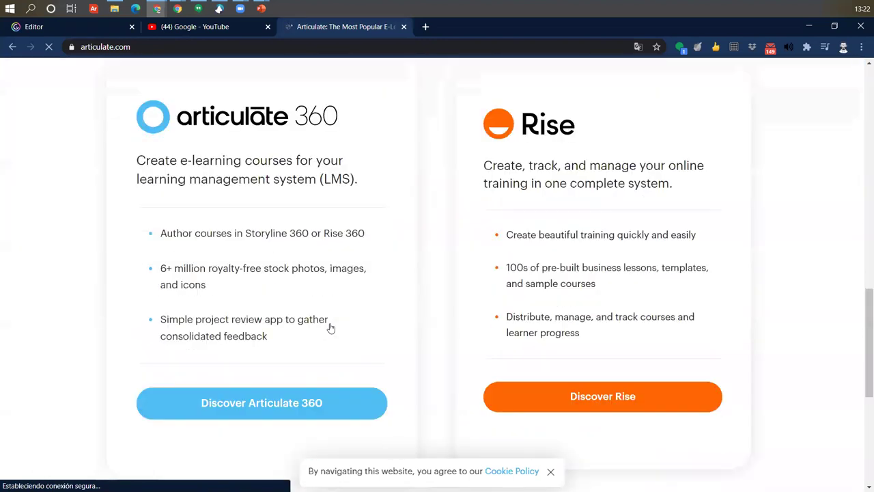
left_click(551, 471)
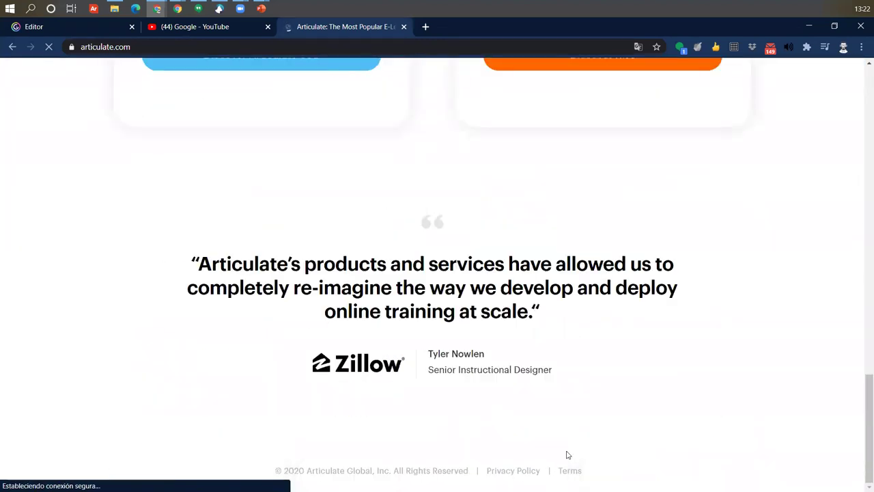
- Return to the Google results for "articulate", open the Articulate 360 pricing page, dismiss the free-trial offer and go to the top of the page
scroll(567, 454, "up", 12)
scroll(566, 453, "up", 6)
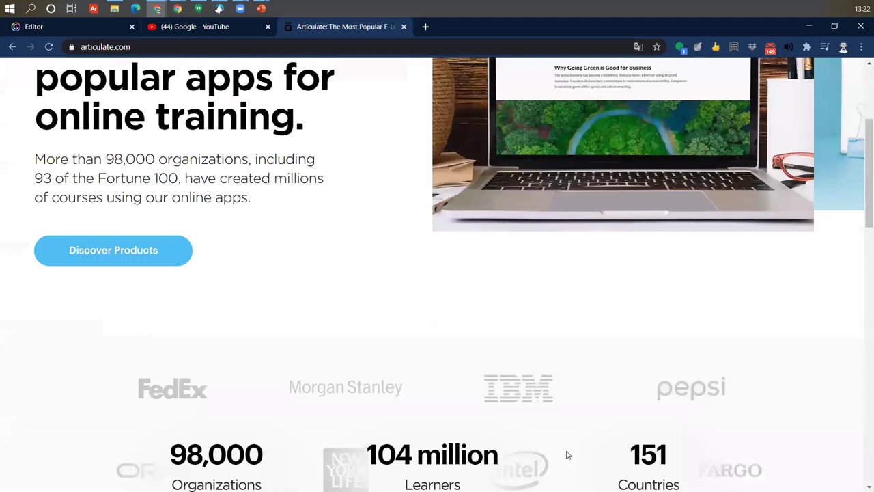
key("alt+Left")
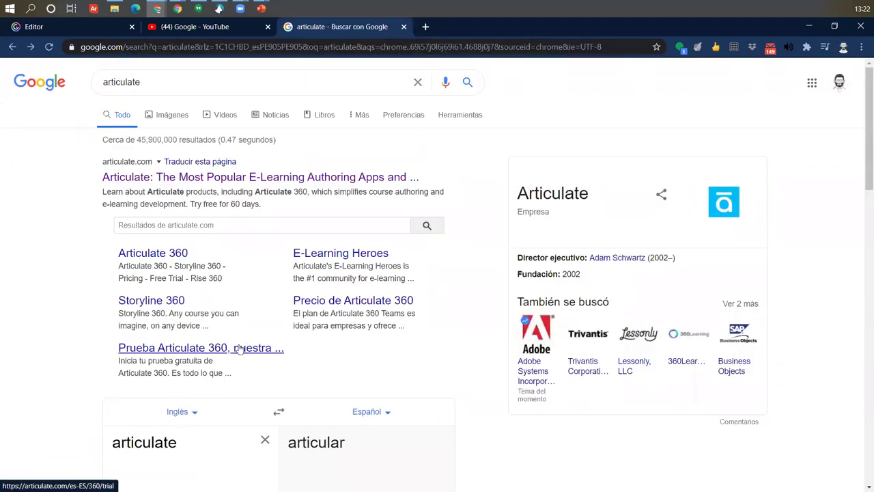
left_click(326, 304)
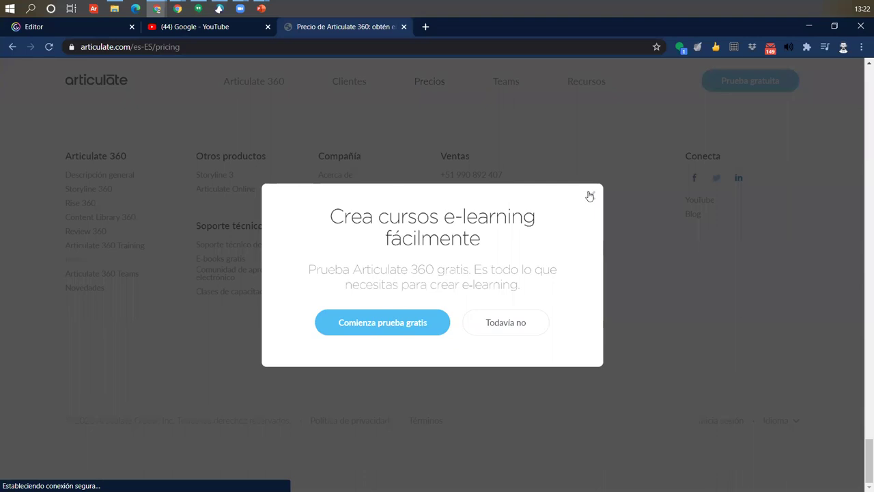
left_click(593, 196)
scroll(704, 158, "up", 3)
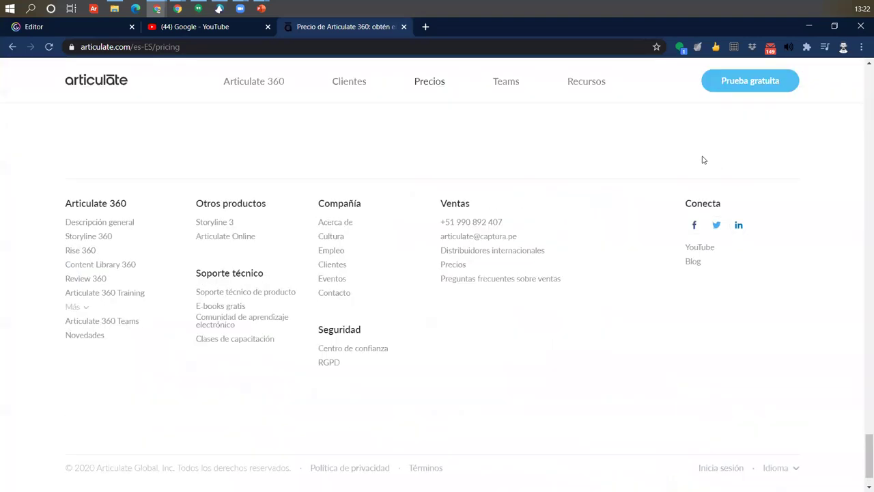
scroll(705, 159, "up", 5)
left_click_drag(868, 392, 851, 89)
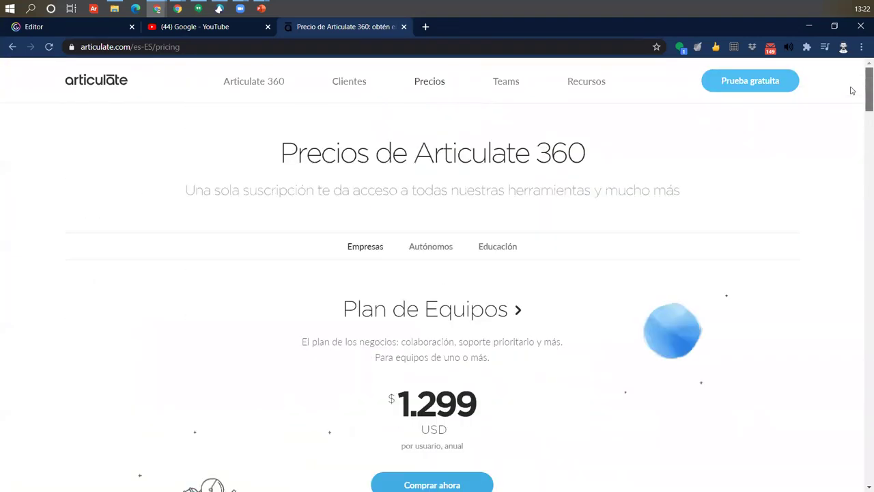
- Open the Educación pricing and compare the price and features of the Plan Personal and the Plan de Equipos
left_click(422, 82)
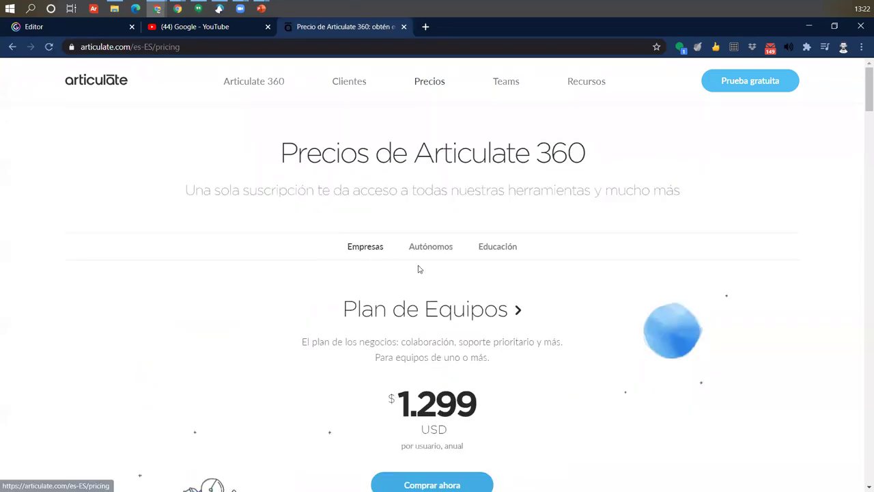
left_click(493, 251)
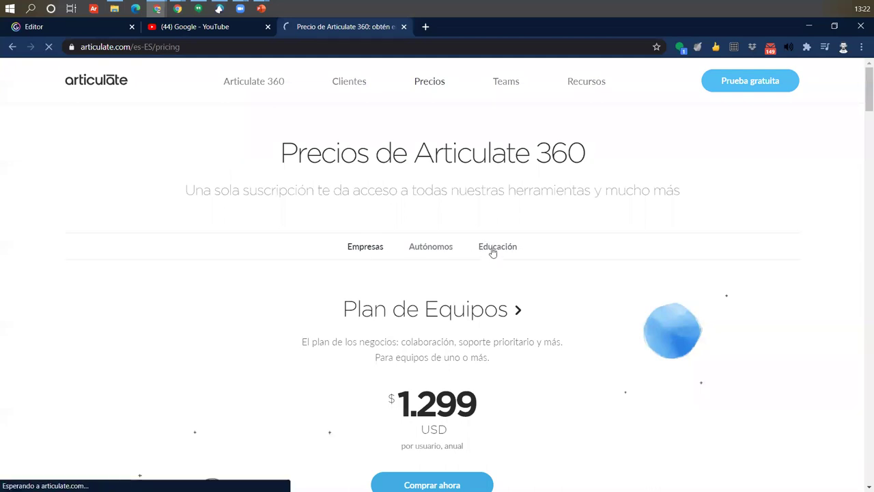
scroll(492, 250, "down", 3)
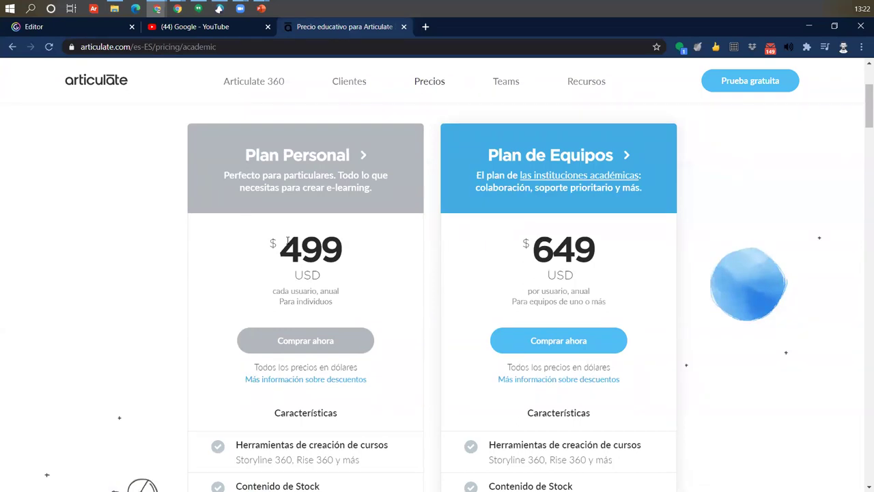
scroll(300, 338, "up", 3)
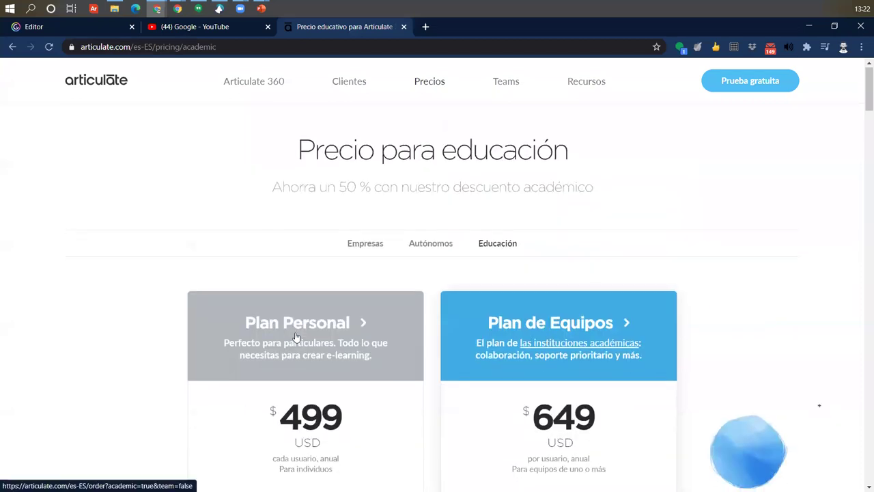
scroll(300, 338, "down", 3)
scroll(296, 336, "down", 6)
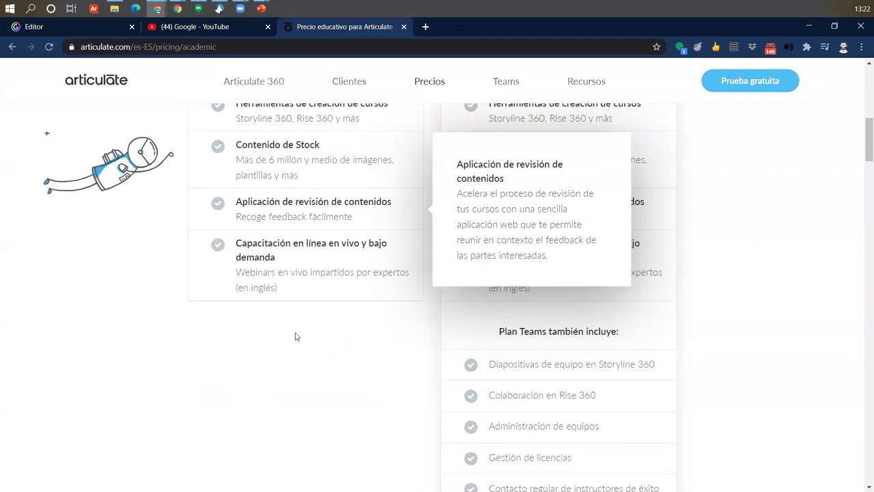
scroll(296, 336, "up", 3)
scroll(296, 336, "down", 2)
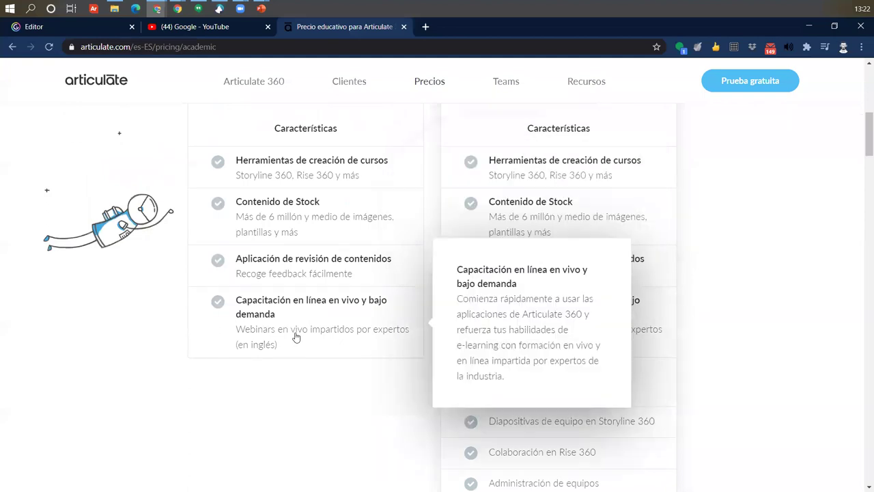
scroll(296, 336, "down", 10)
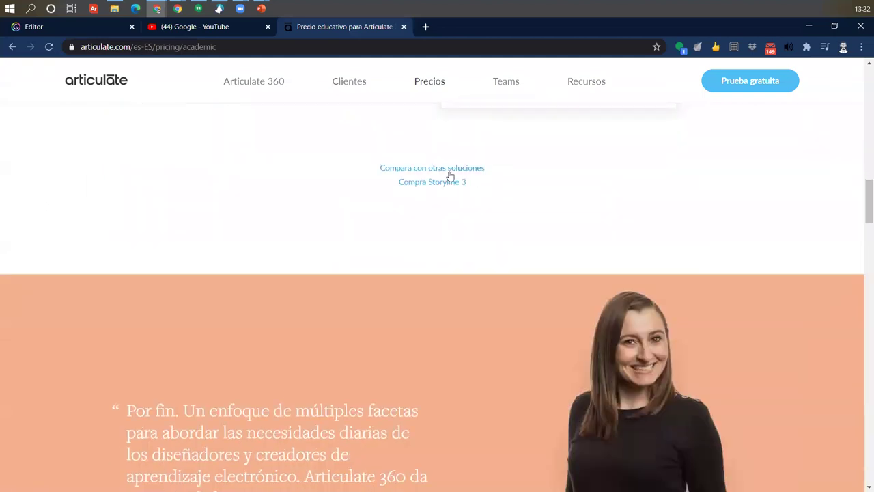
- Open the Storyline 3 purchase page and look over its product overview and licence options
left_click(440, 190)
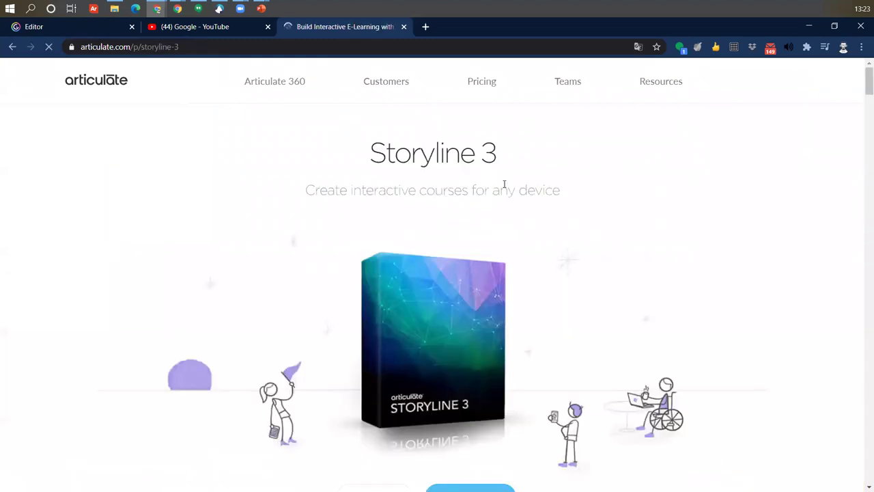
scroll(607, 175, "down", 3)
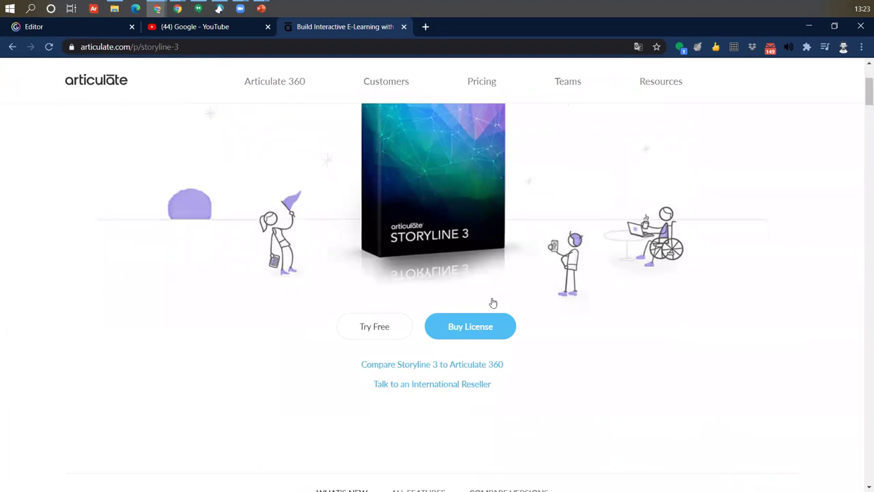
left_click(476, 328)
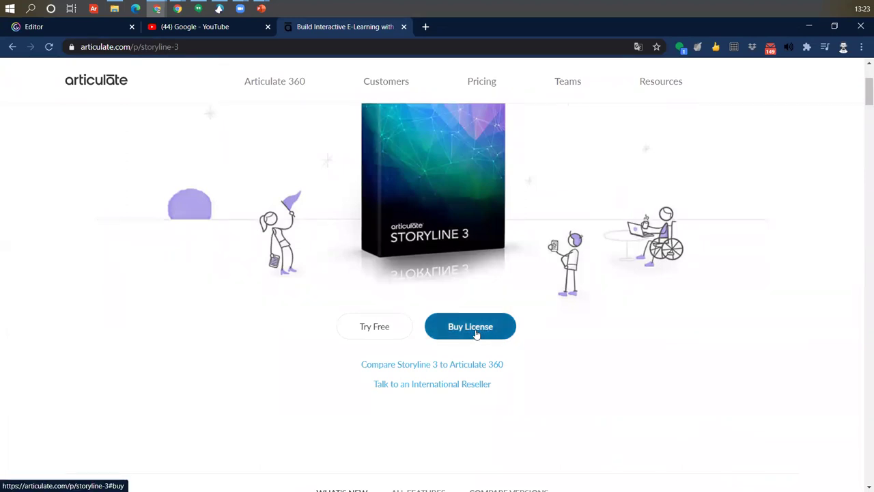
scroll(638, 334, "down", 15)
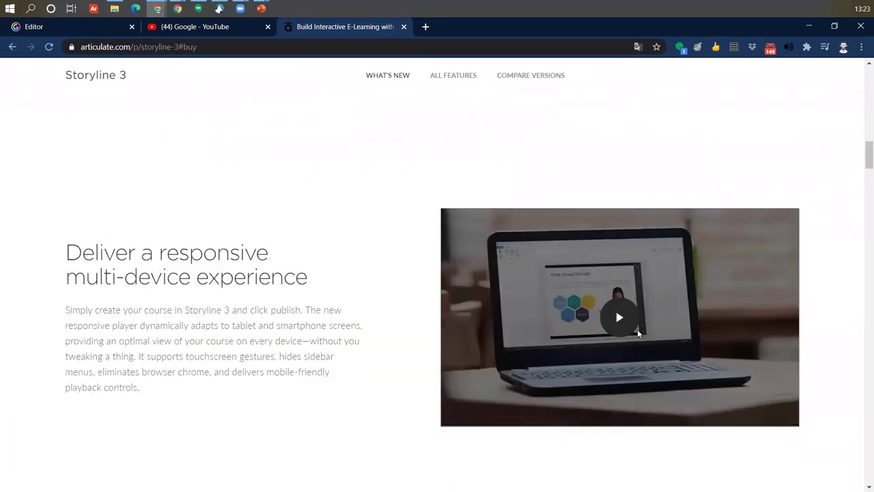
scroll(518, 302, "up", 13)
scroll(494, 255, "up", 5)
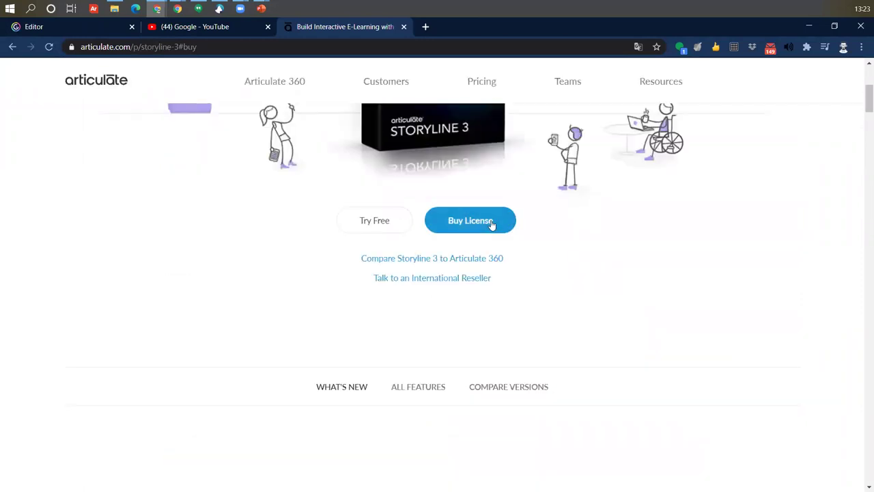
- Examine the Buy Articulate Storyline 3 section, highlighting the price of a new licence, and look at the Articulate 360 subscription alternative
scroll(492, 225, "down", 8)
scroll(490, 225, "down", 5)
left_click(444, 257)
left_click(359, 366)
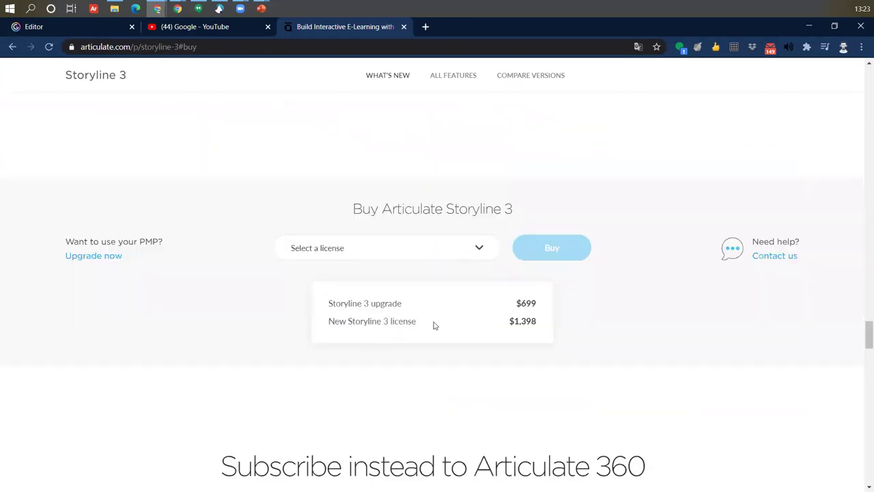
left_click_drag(505, 322, 559, 326)
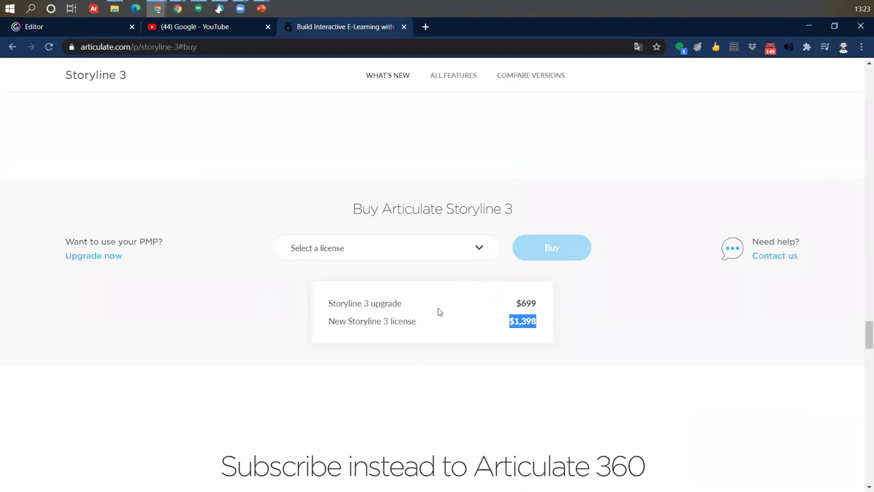
scroll(425, 356, "down", 4)
scroll(426, 355, "up", 2)
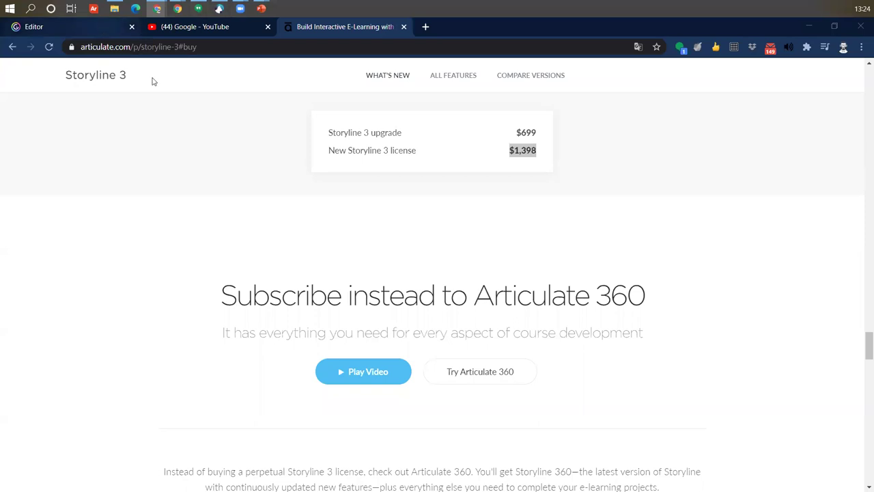
- Switch back to the Genially editor and preview the presentation, paging through the section pages and back to the index
left_click(99, 25)
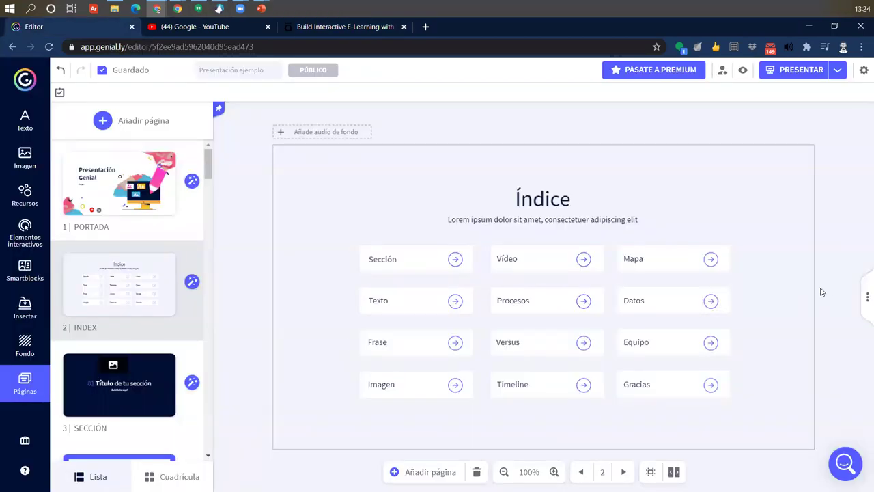
left_click(740, 69)
left_click(704, 283)
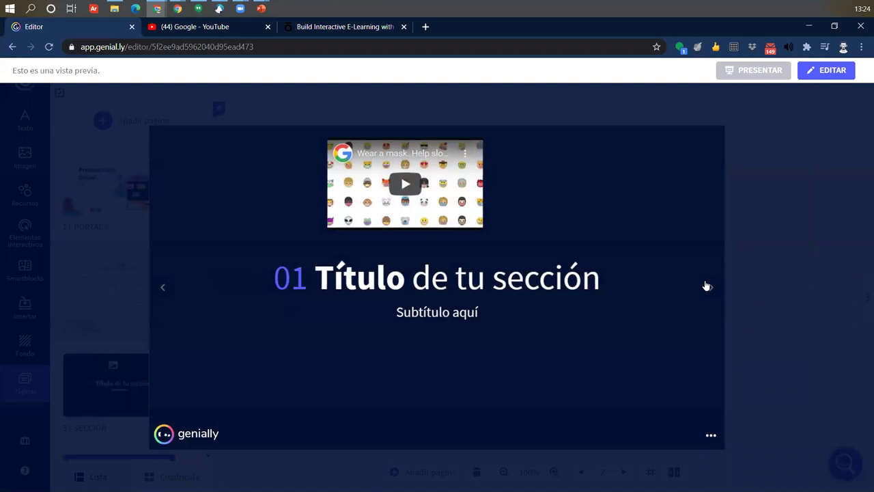
left_click(706, 286)
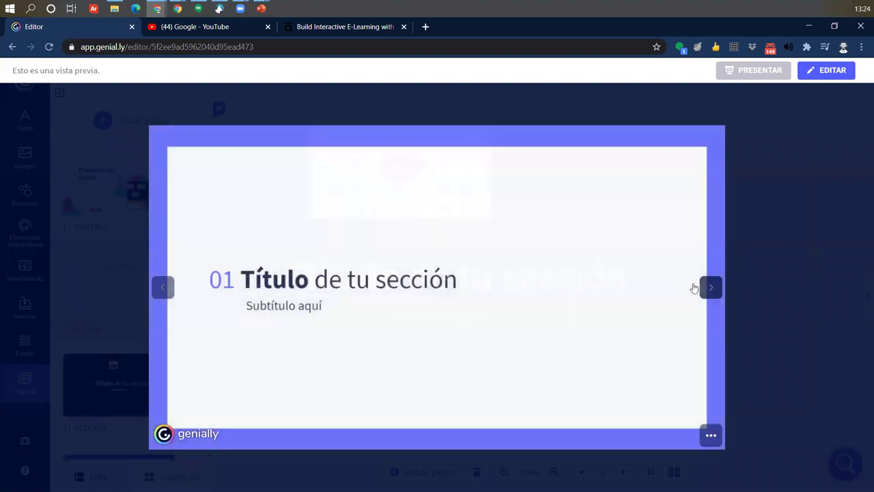
left_click(164, 286)
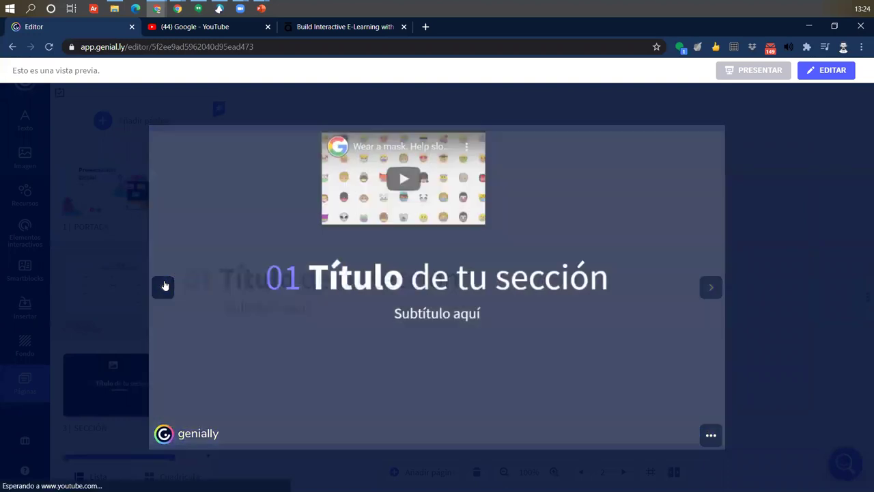
left_click(161, 290)
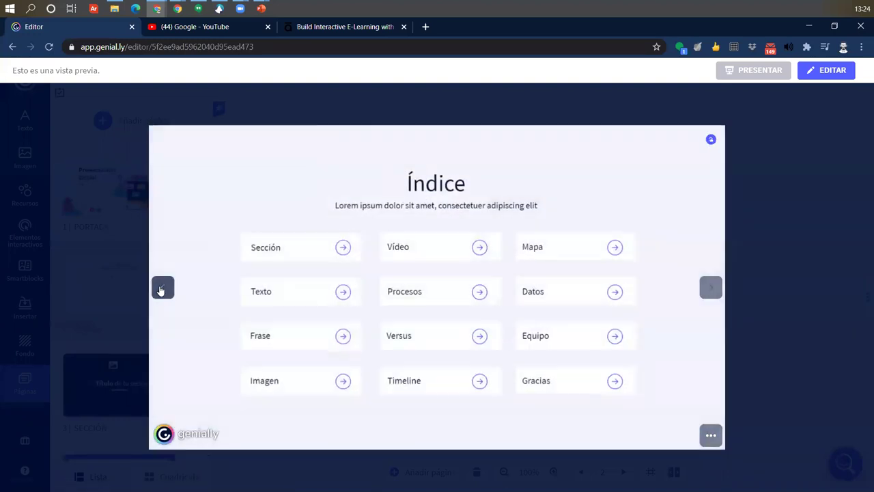
- Go back to the cover page in the preview, view the author information window and close it
key("Left")
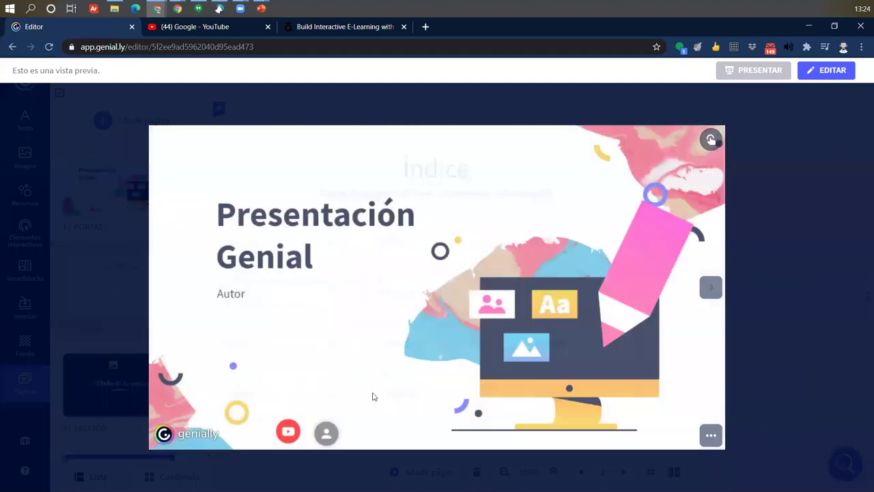
left_click(332, 425)
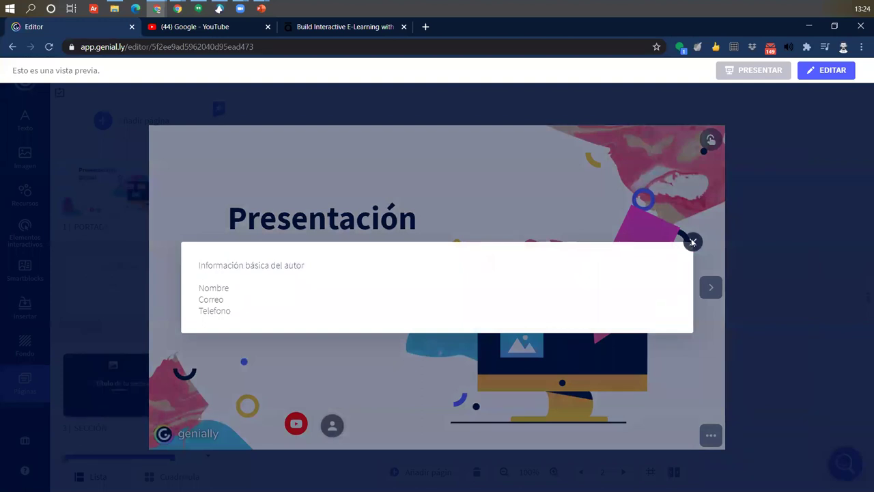
left_click(693, 243)
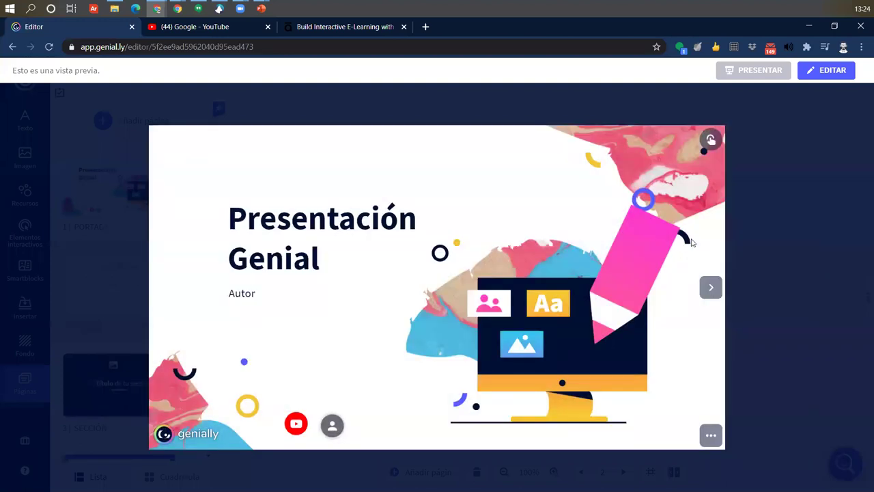
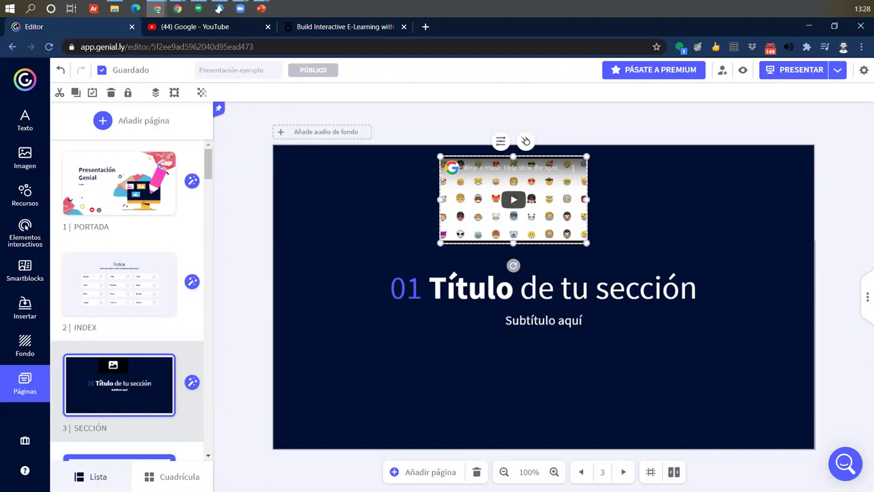
- Leave the presentation for the Genially dashboard, then switch to the browser window with the Prezi Vídeos page
left_click(25, 80)
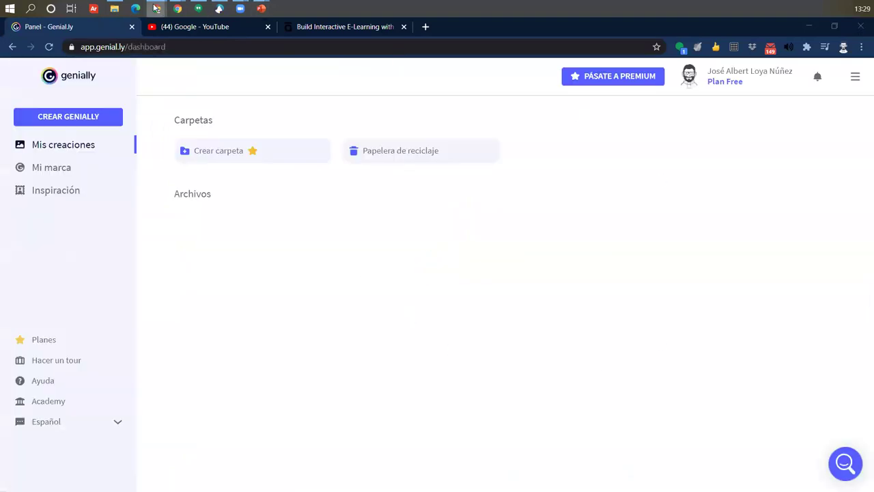
mouse_move(156, 9)
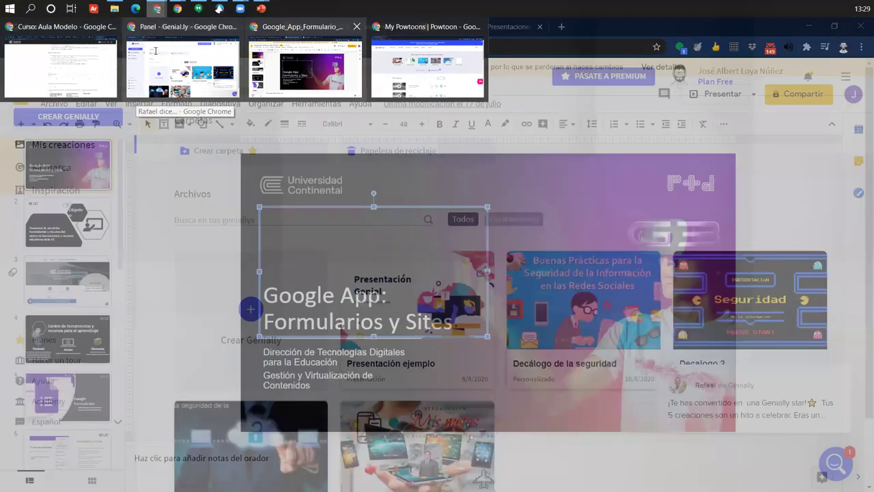
left_click(306, 69)
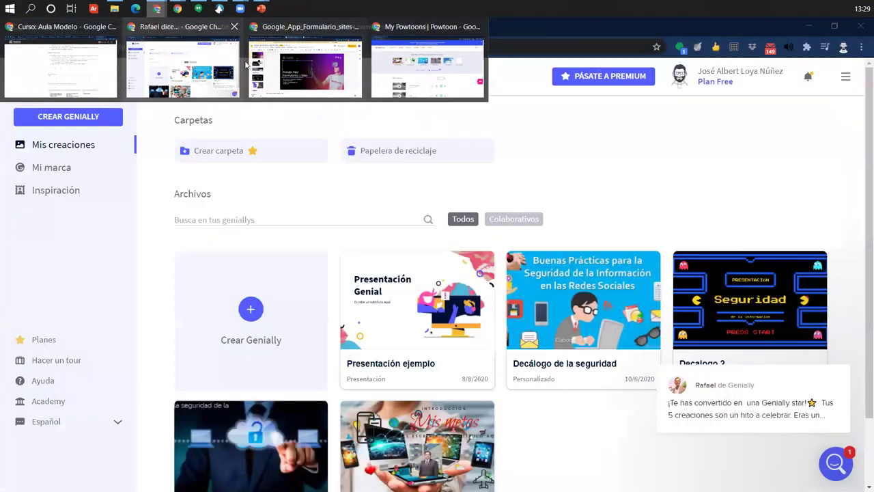
left_click(246, 64)
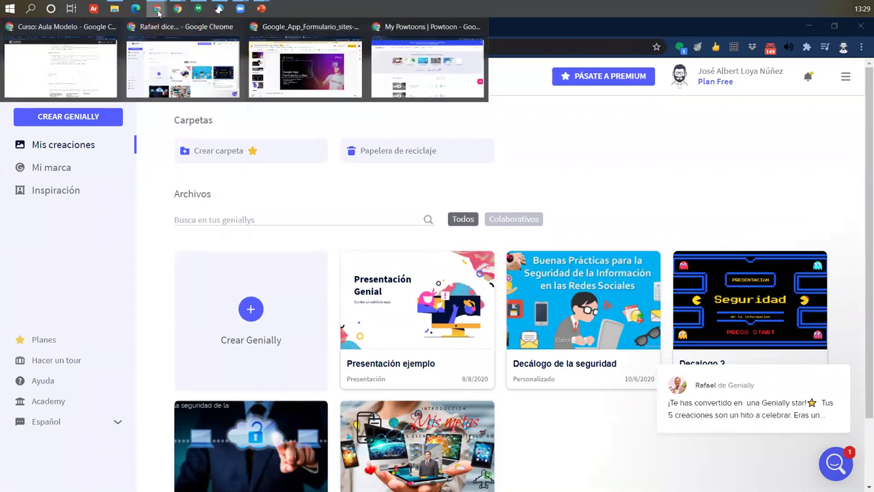
mouse_move(177, 9)
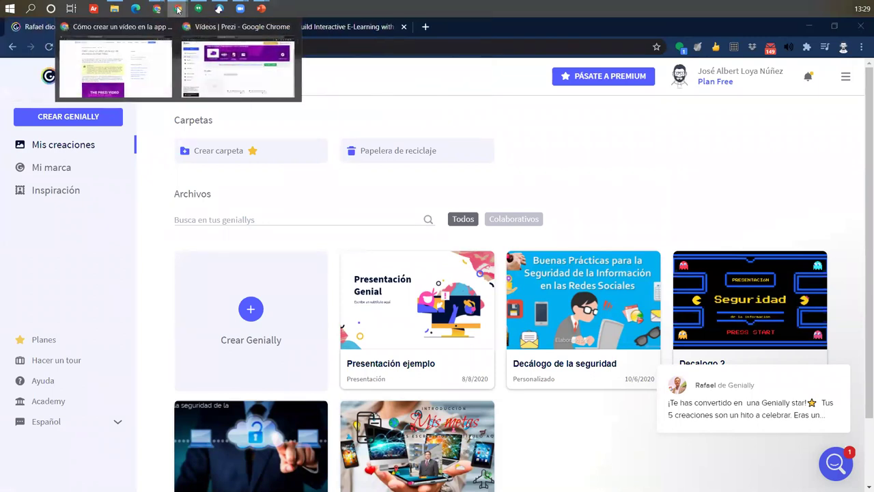
left_click(235, 56)
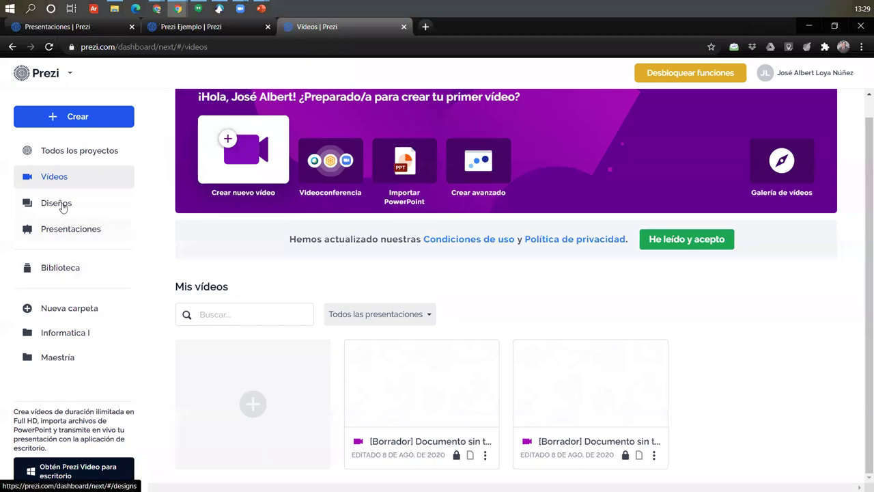
- Show the list of Prezi presentations and look over the existing projects
left_click(66, 229)
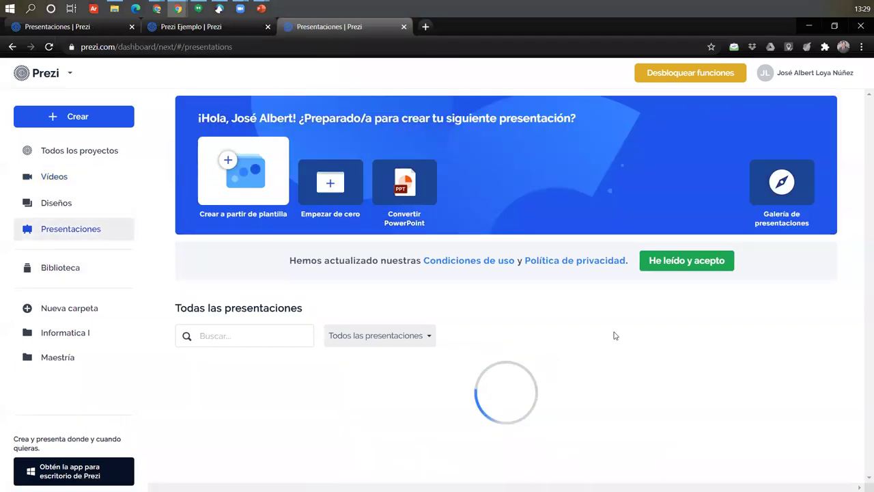
scroll(656, 347, "down", 5)
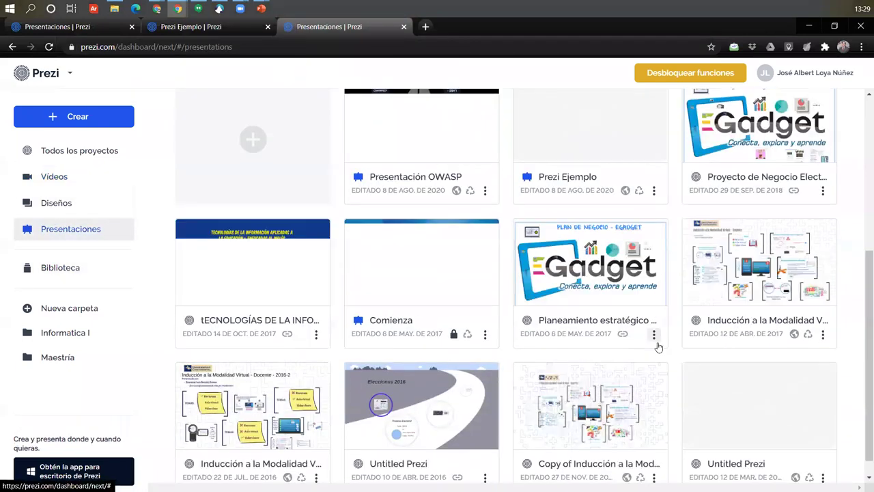
scroll(658, 348, "up", 3)
scroll(658, 348, "down", 3)
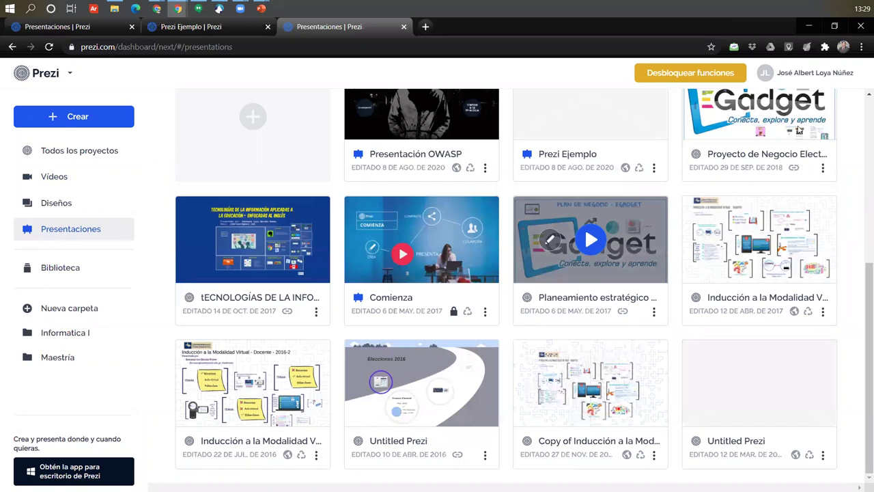
scroll(679, 213, "up", 1)
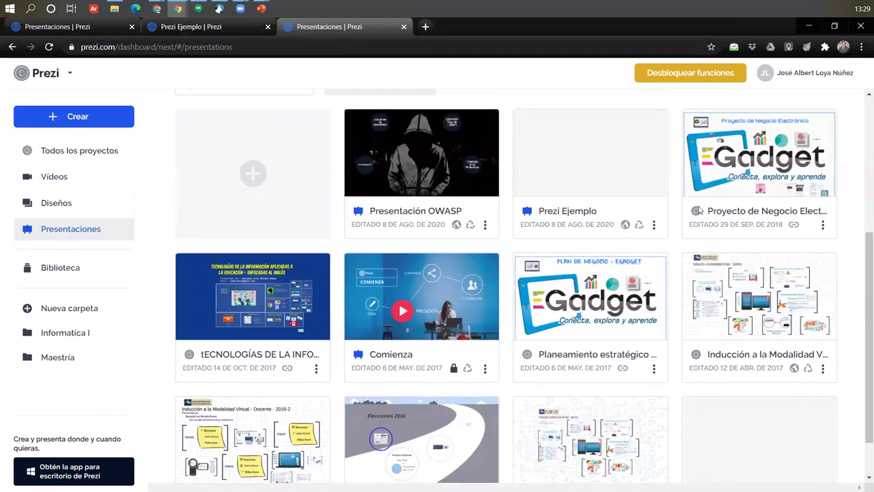
scroll(811, 219, "down", 1)
scroll(812, 193, "up", 1)
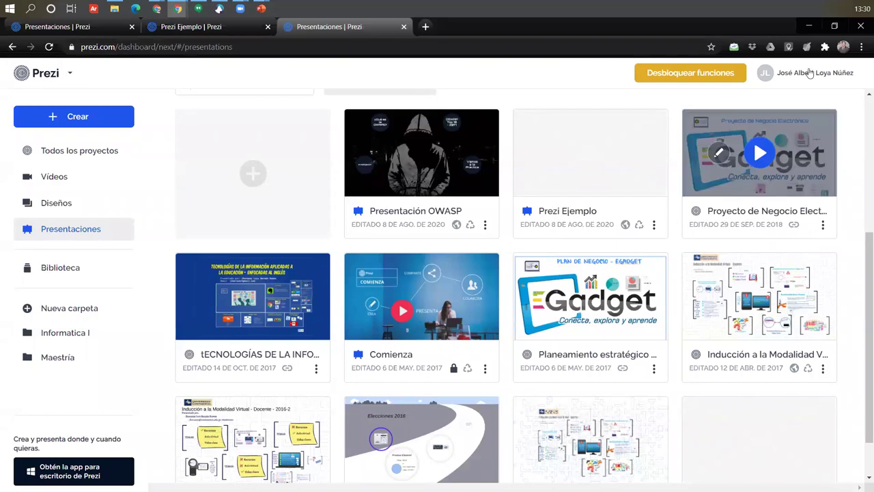
- Minimize the Prezi window, read the support chat message on the Genially dashboard, look through the help options and close the chat
left_click(807, 26)
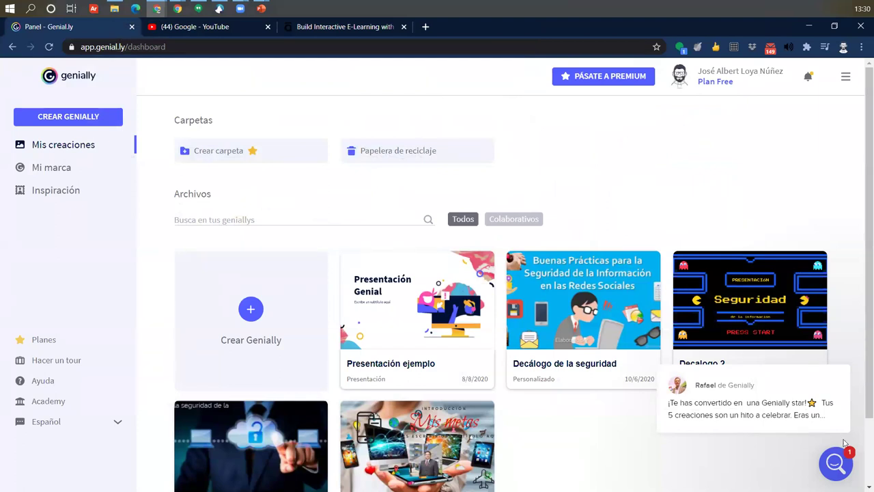
mouse_move(831, 418)
left_click(829, 429)
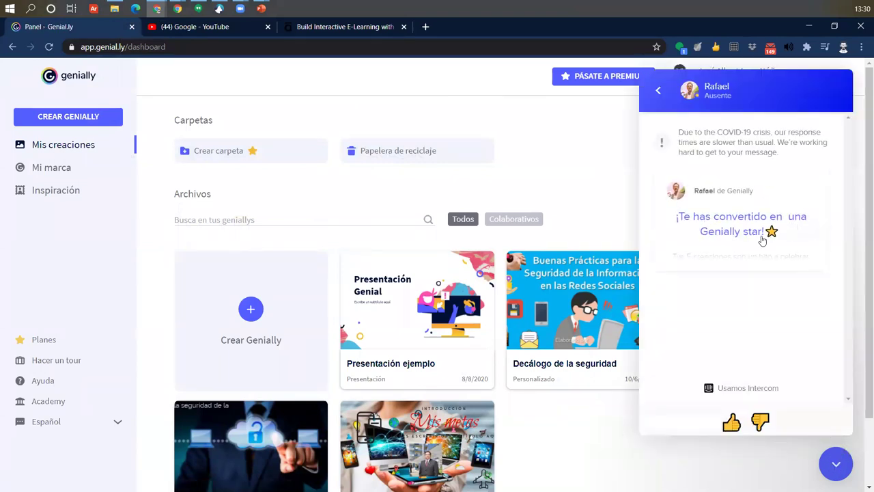
left_click(658, 105)
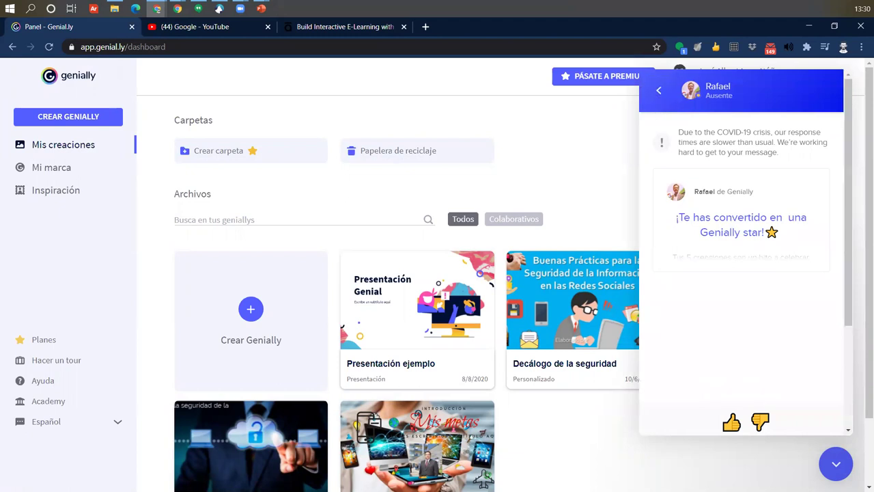
scroll(757, 328, "down", 3)
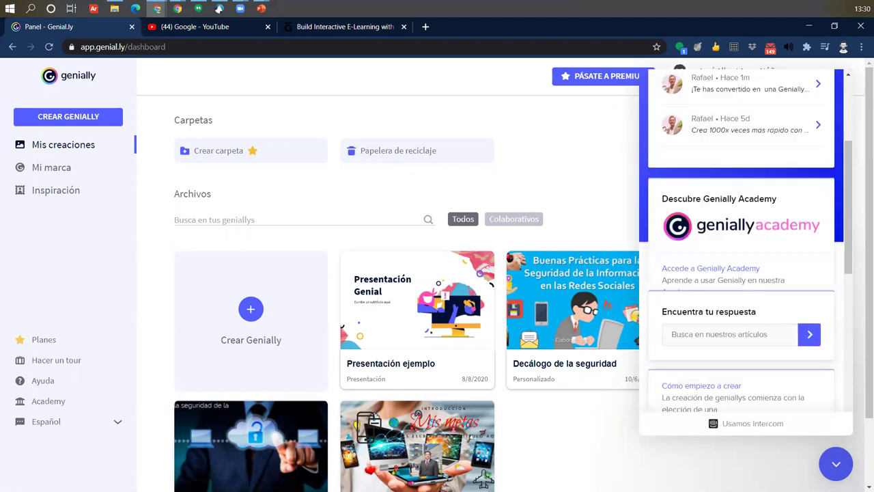
left_click(833, 465)
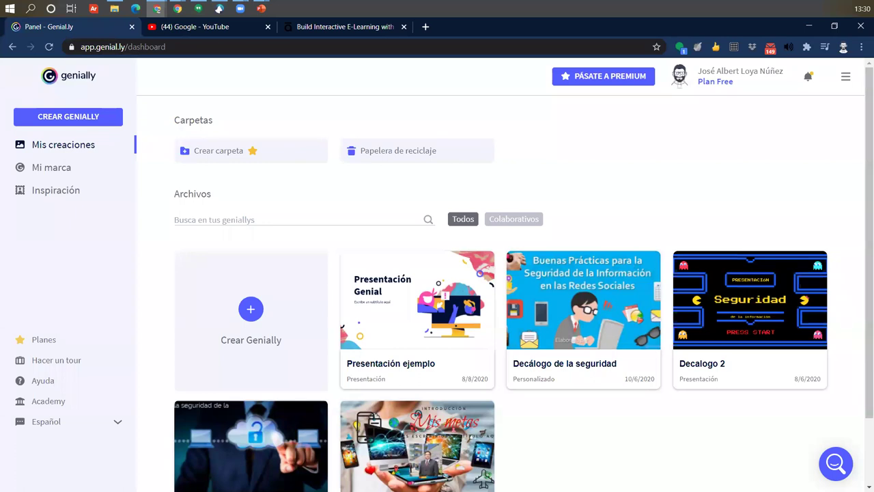
- Return to the PowerPoint slideshow at the "¿Qué es Genially?" slide and advance one slide
scroll(642, 380, "down", 1)
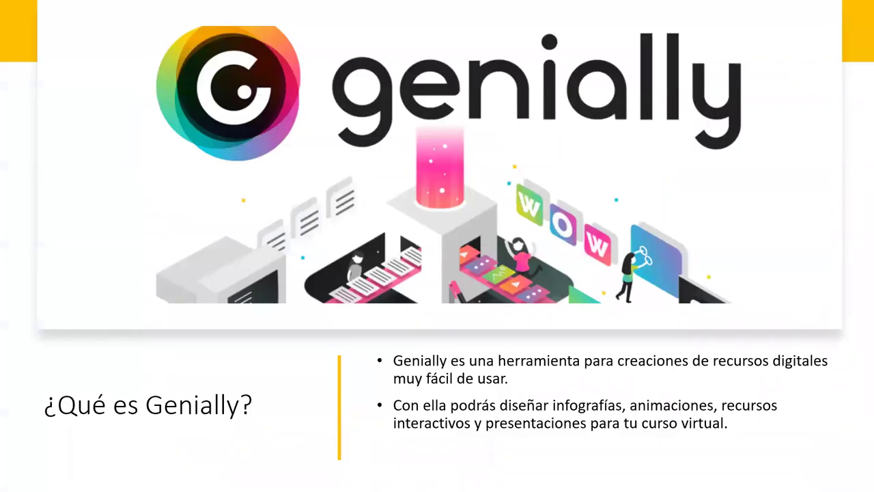
key("Right")
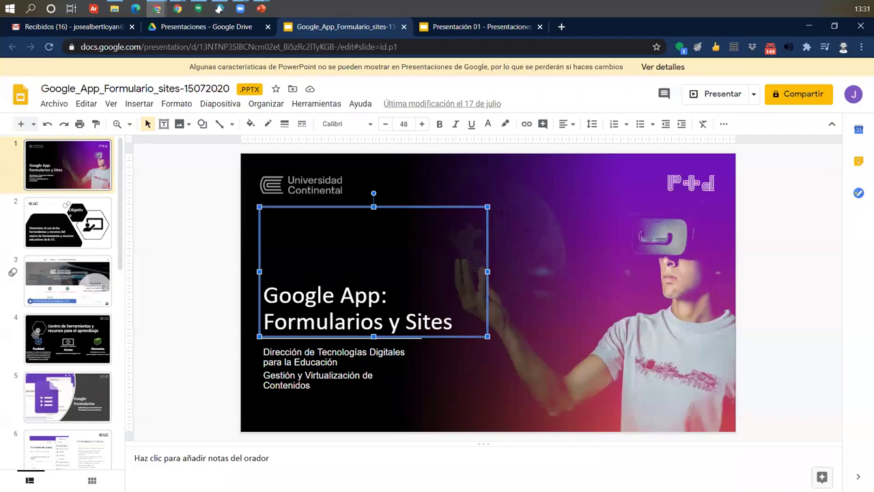
- Switch to Google Drive and upload Webinar_presentaciones_online_08082020 from the local Presentaciones folder into the Drive folder Presentaciones
left_click(204, 27)
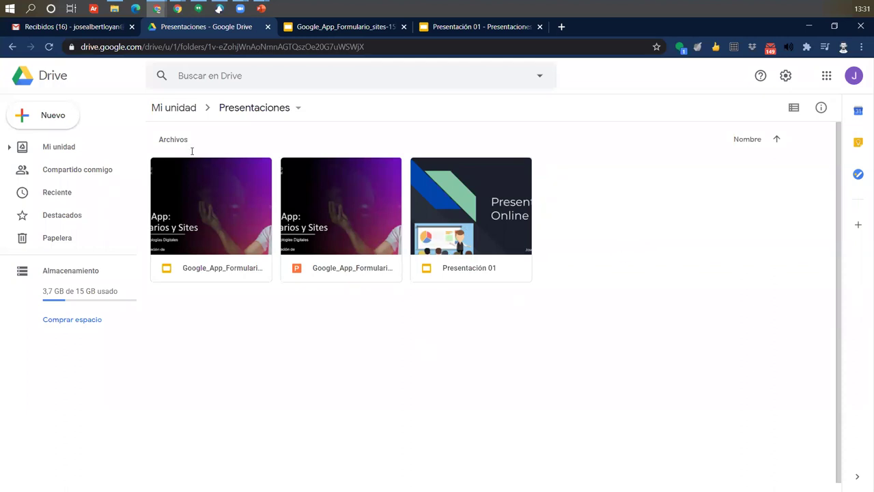
left_click(115, 8)
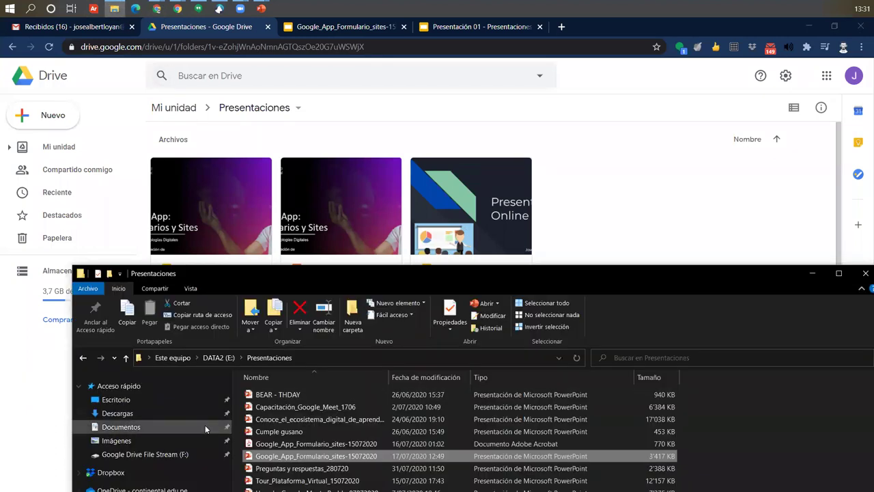
left_click_drag(481, 273, 369, 121)
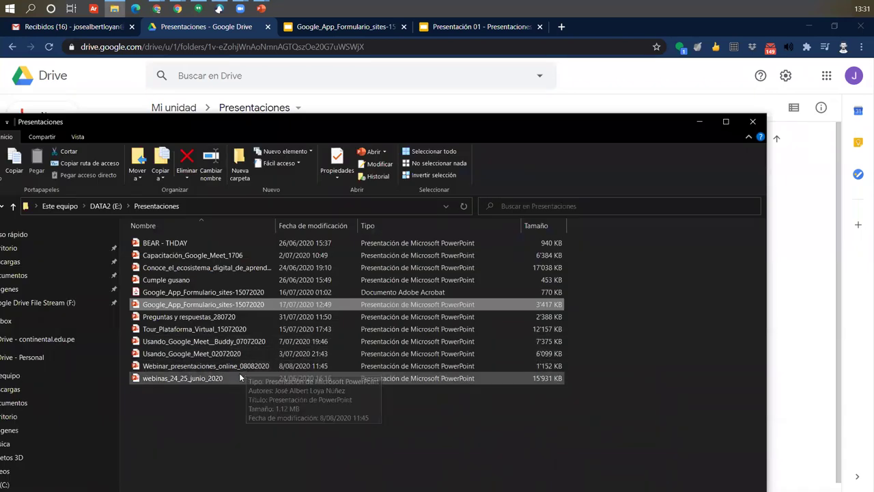
left_click(247, 368)
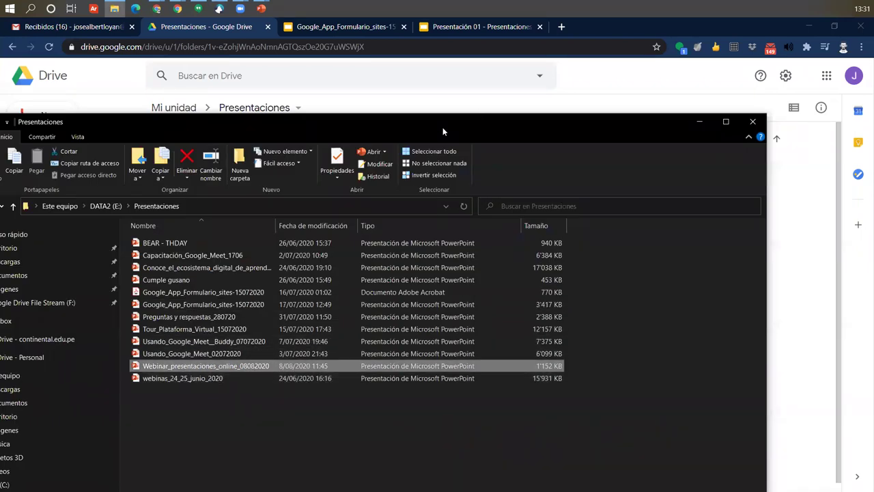
left_click_drag(443, 127, 282, 129)
left_click_drag(76, 368, 584, 265)
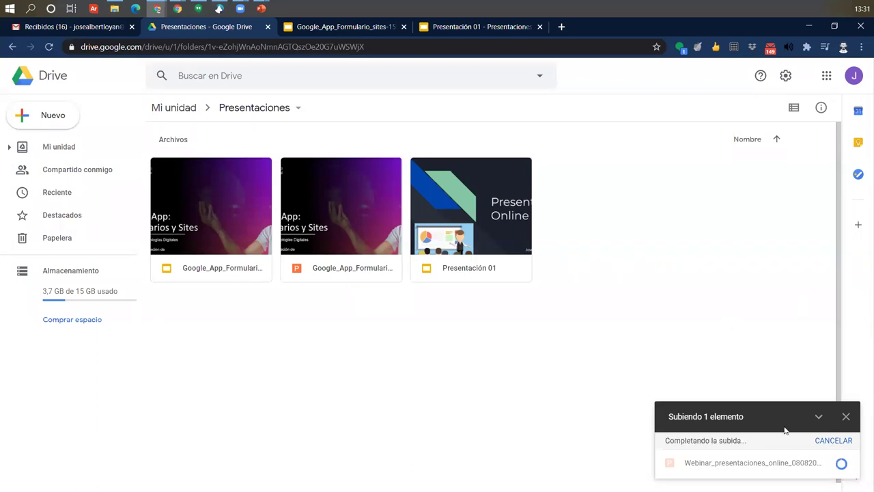
- Set the uploaded webinar presentation's link access to "Cualquier persona con el enlace" with the Lector role and finish
left_click(607, 209)
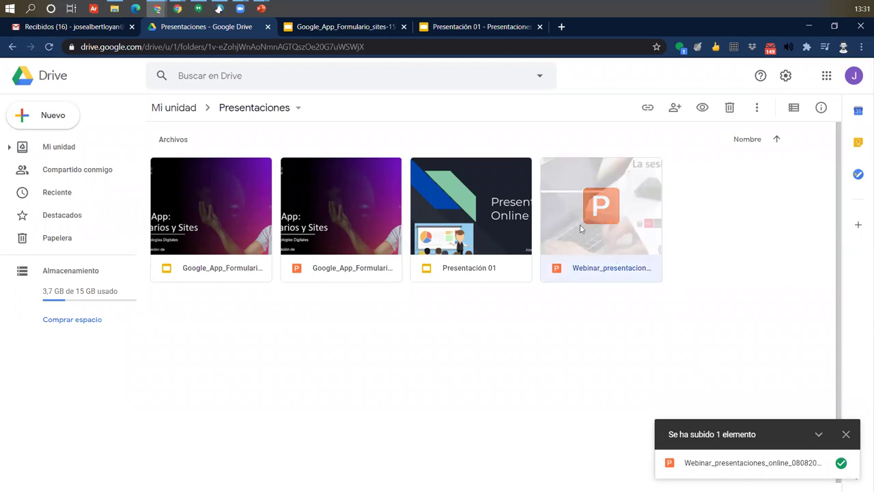
right_click(629, 174)
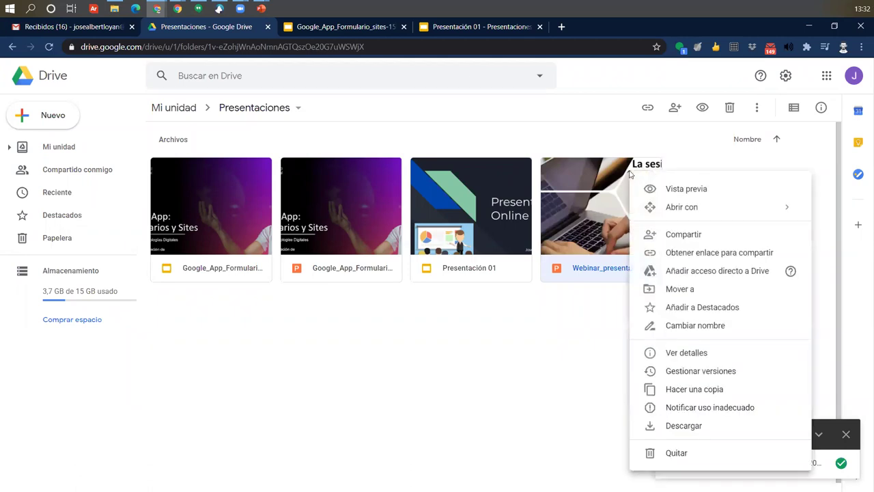
left_click(700, 253)
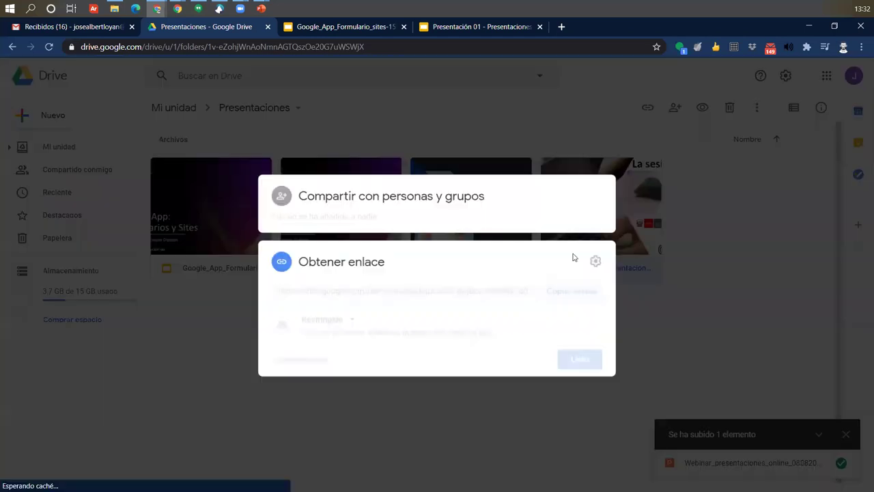
left_click(334, 321)
left_click(354, 382)
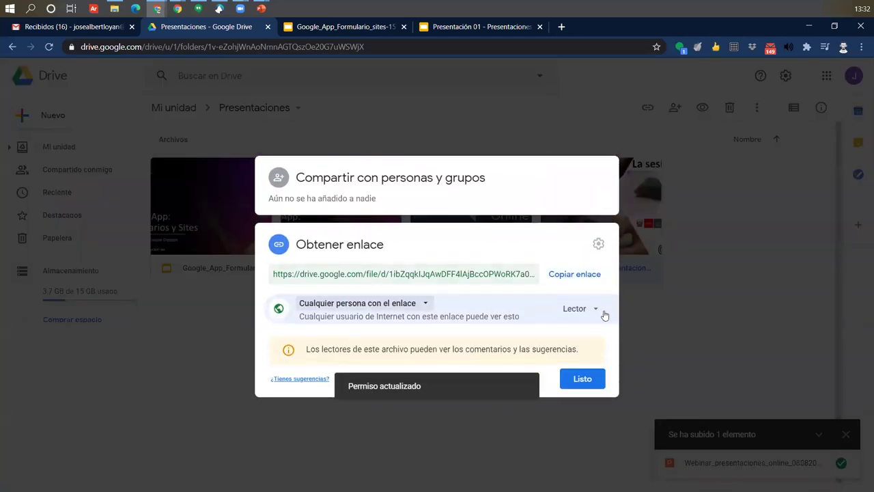
left_click(590, 317)
left_click(570, 307)
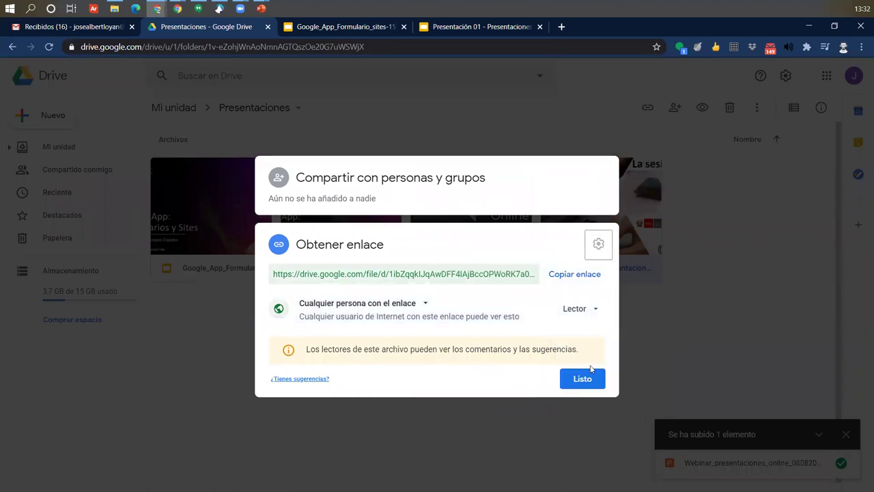
left_click(579, 382)
- Reopen the webinar file's sharing dialog, check the user sharing settings, copy the link and close the dialog
right_click(636, 272)
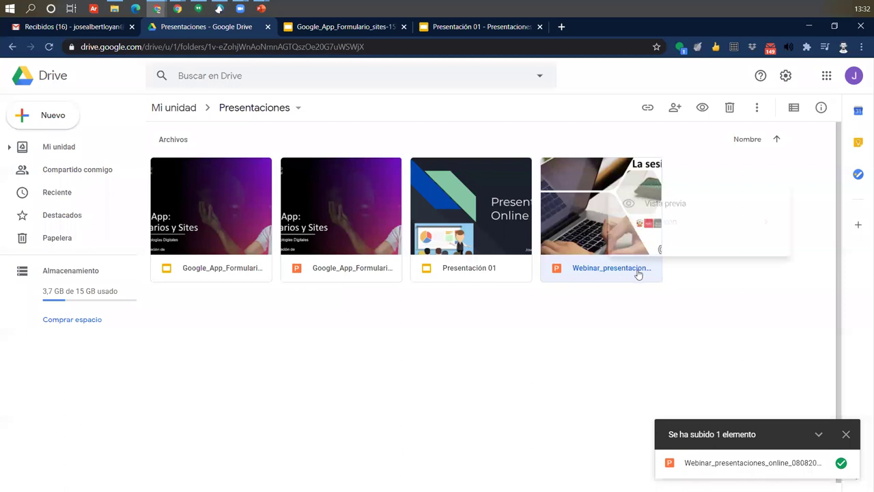
left_click(668, 254)
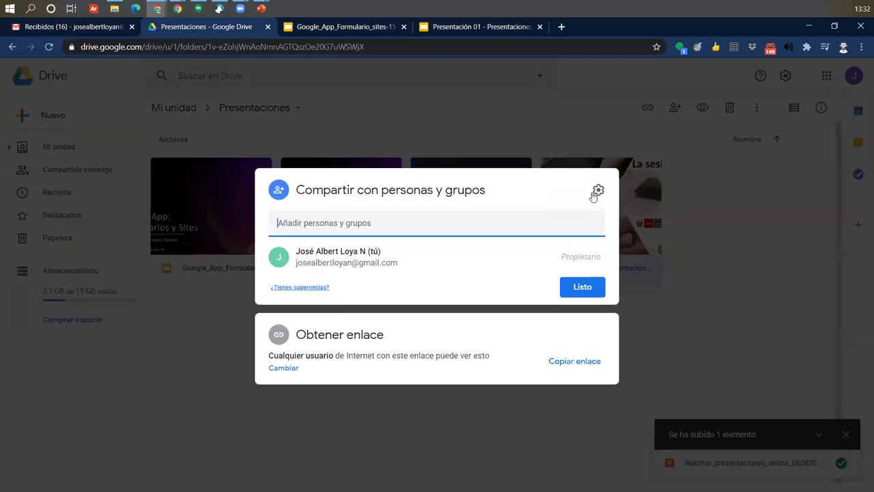
left_click(597, 191)
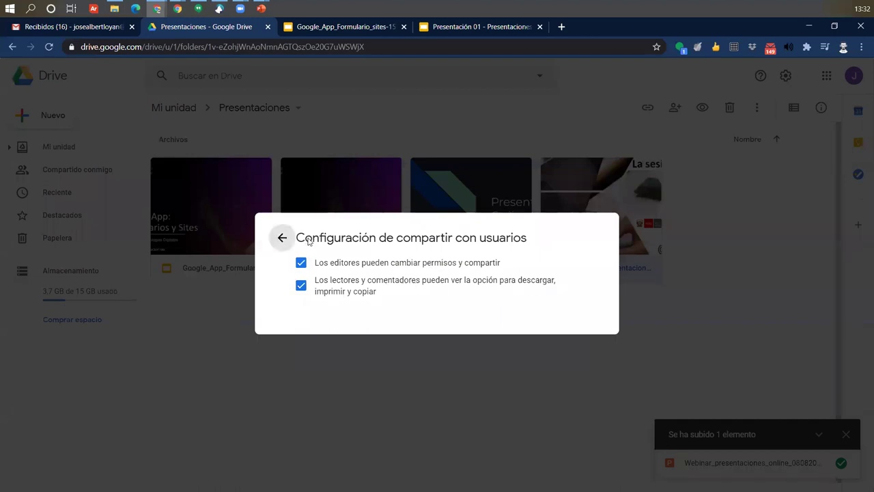
left_click(281, 237)
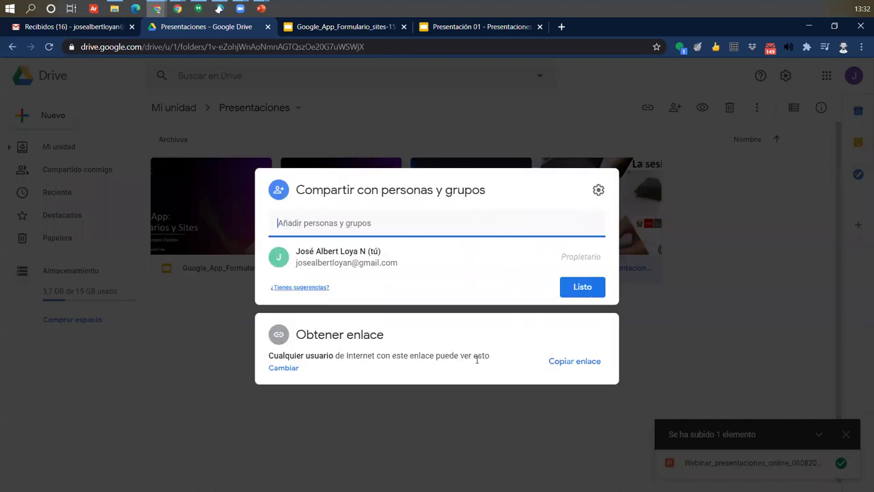
left_click(577, 361)
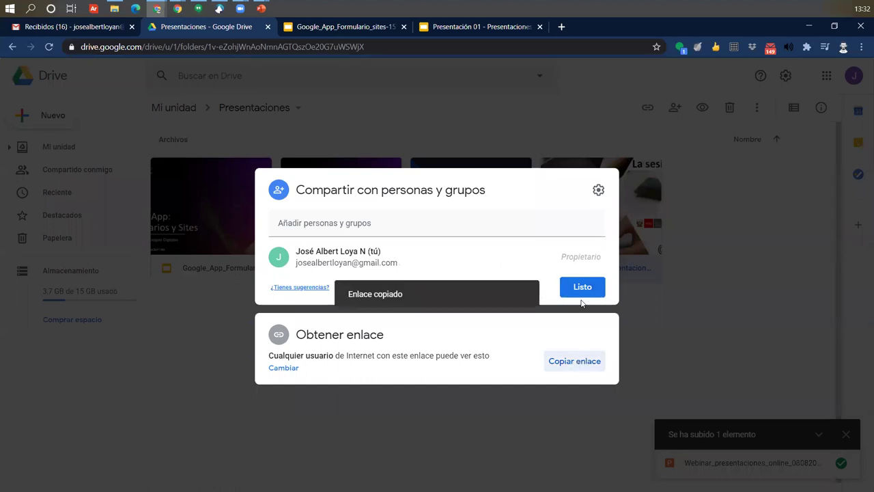
left_click(592, 287)
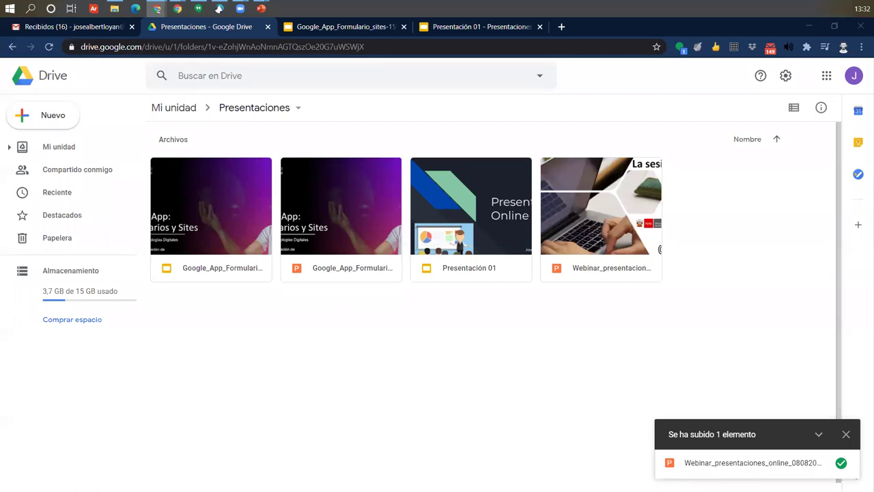
- Briefly show the local Presentaciones folder, then return to the PowerPoint slideshow at the "¿Qué es powtoon?" slide
left_click(114, 8)
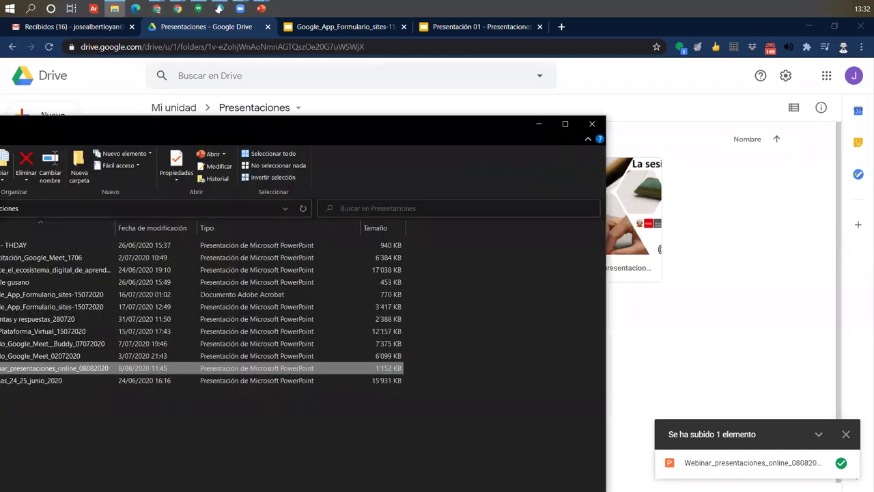
left_click(114, 9)
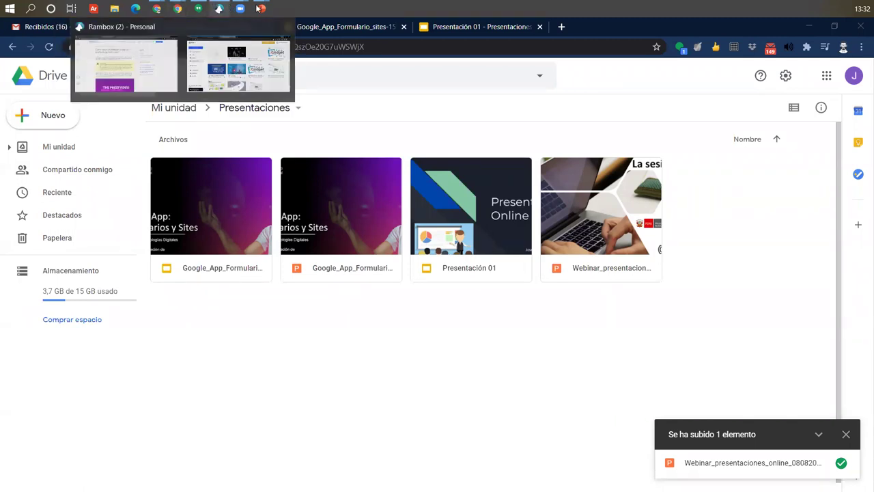
mouse_move(259, 8)
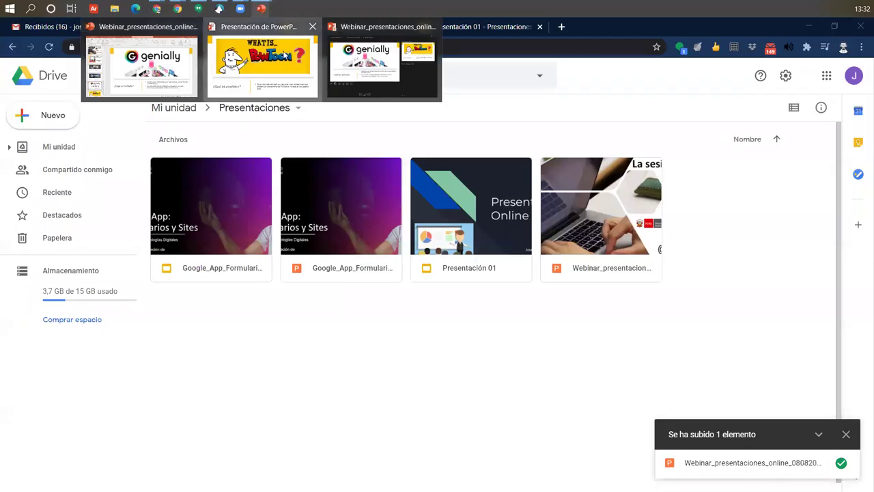
left_click(284, 54)
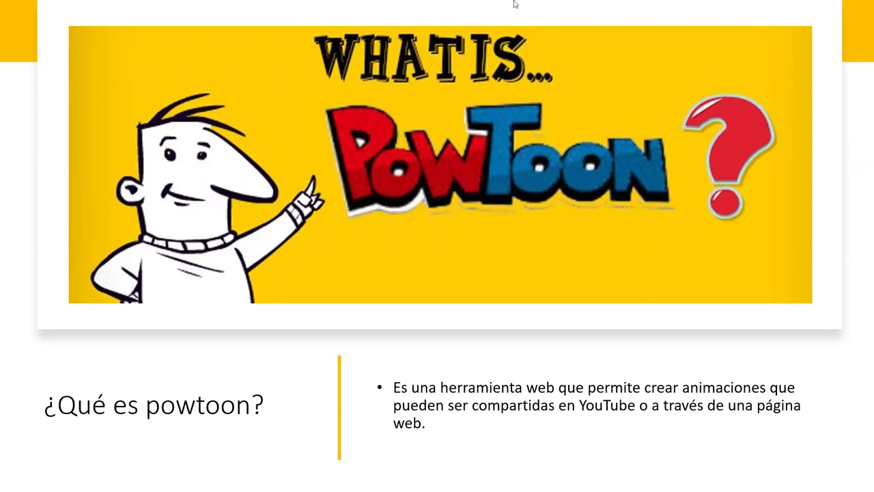
- Switch to the Chrome window with Powtoon, open an incognito window and search Google for "powtoon"
key("alt+Tab")
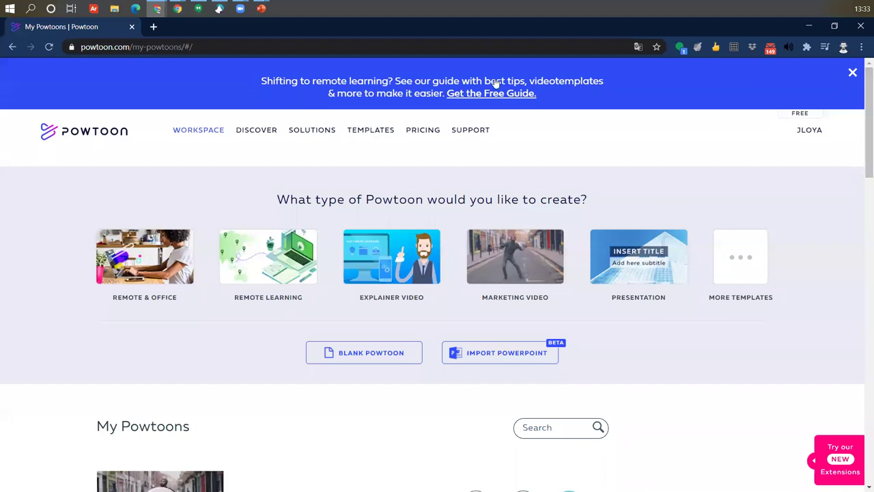
left_click(861, 47)
left_click(776, 89)
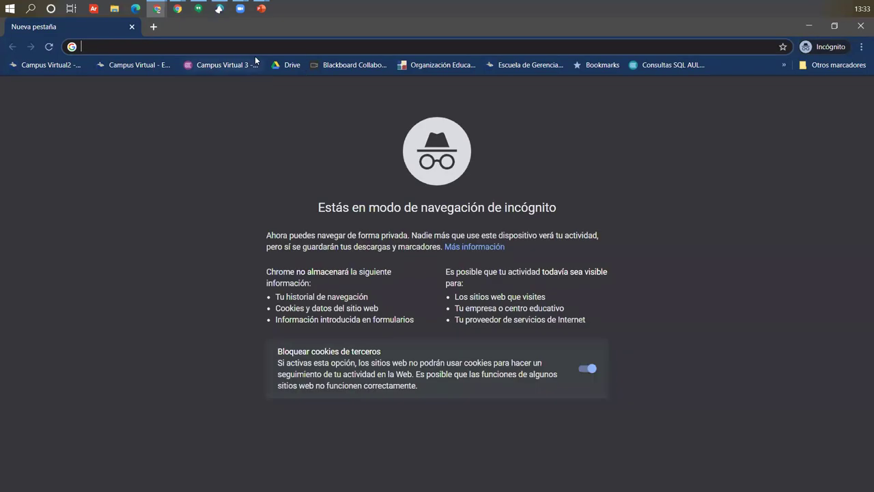
type("powtoon")
key("Return")
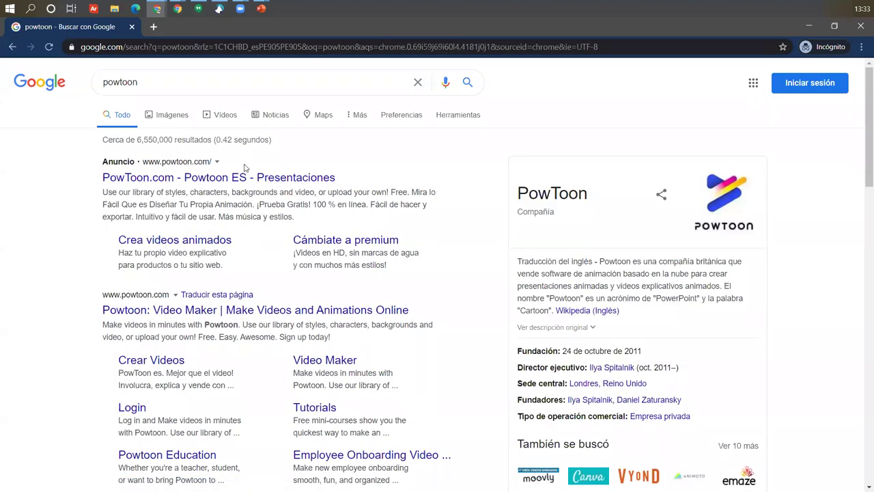
- Open Powtoon's website from the search results, pause the intro video and look over the home page
left_click(240, 178)
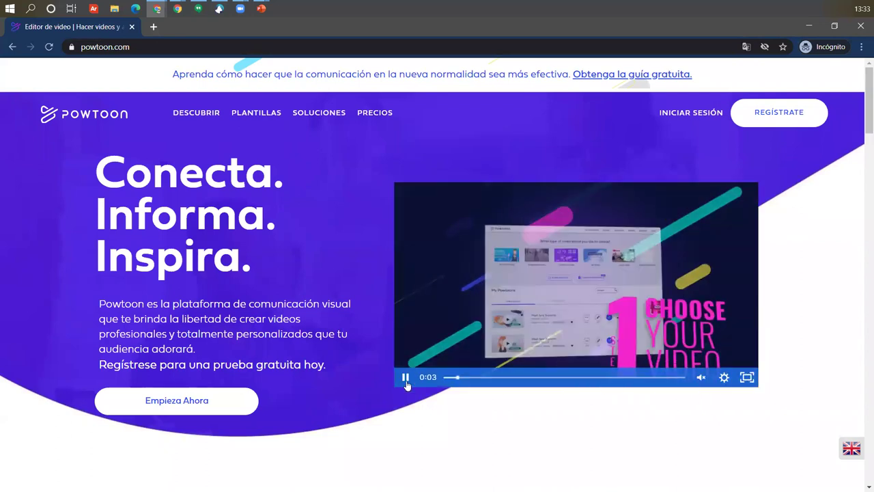
left_click(406, 380)
scroll(174, 364, "down", 1)
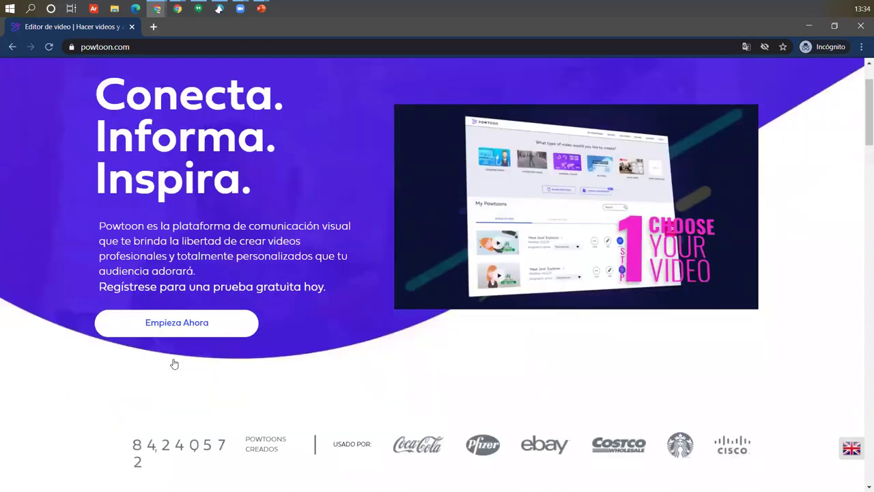
scroll(175, 364, "down", 15)
scroll(354, 345, "down", 15)
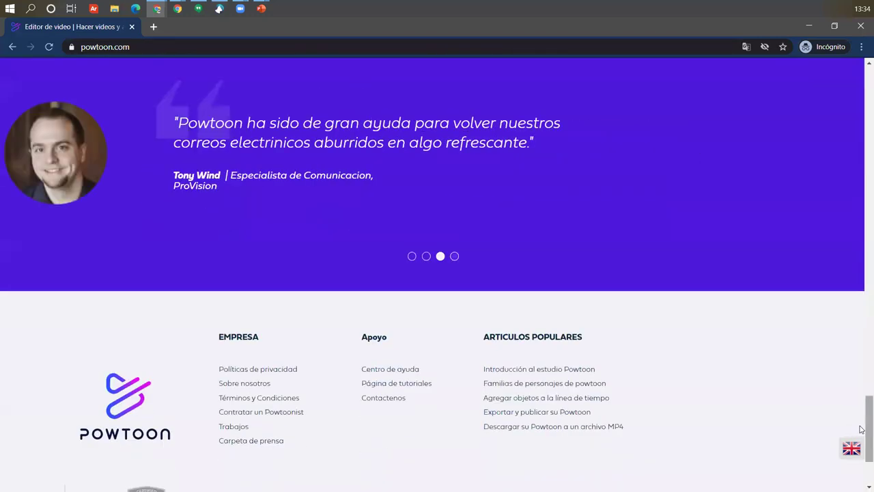
key("Home")
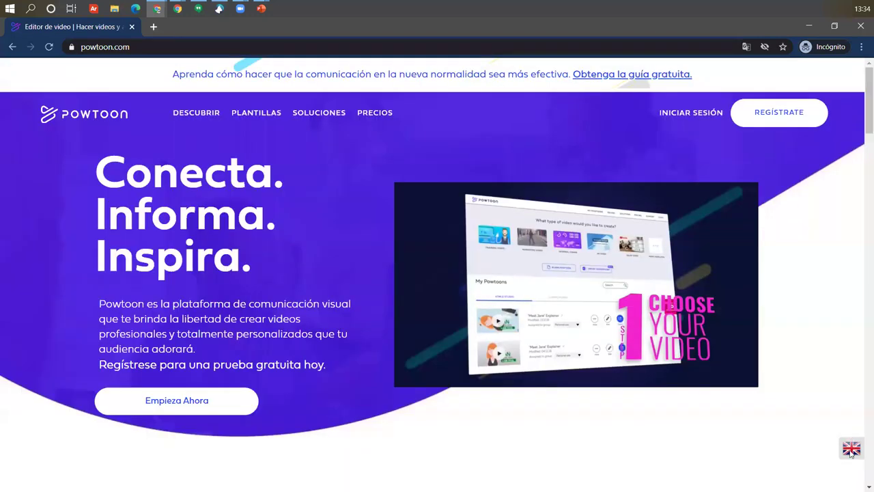
left_click(850, 440)
left_click(852, 448)
- Open Powtoon's Precios page and review the PRO, PRO + and AGENCIA annual plans
left_click(384, 114)
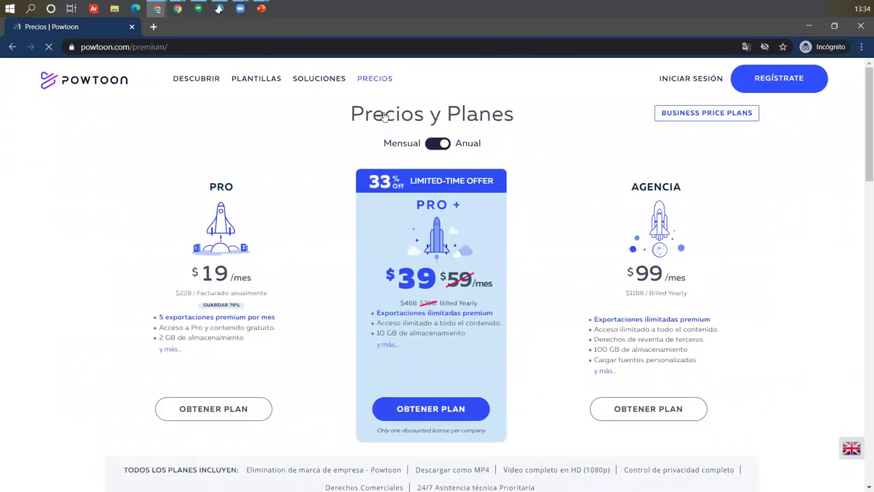
scroll(370, 222, "down", 2)
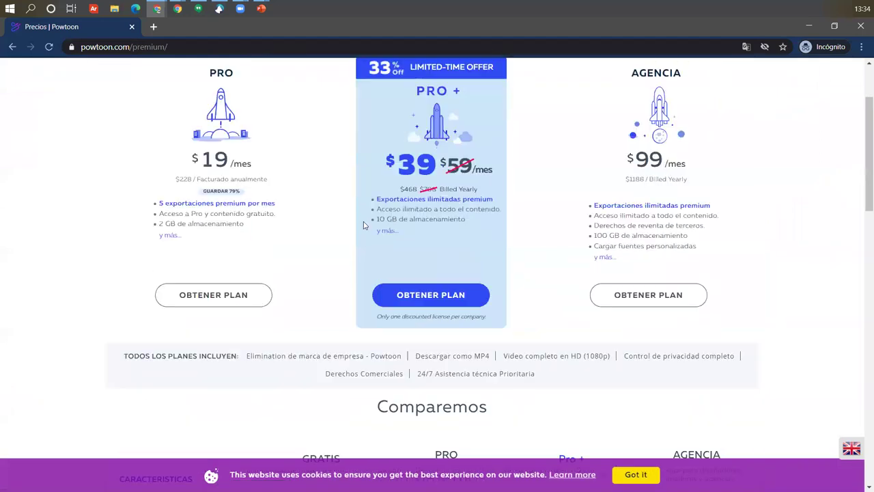
scroll(316, 308, "down", 5)
scroll(189, 225, "up", 6)
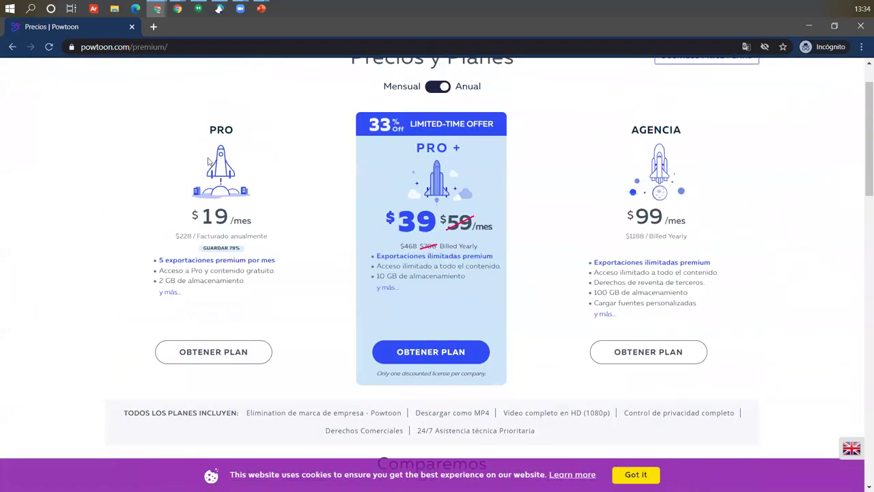
scroll(198, 205, "up", 1)
left_click_drag(192, 186, 288, 194)
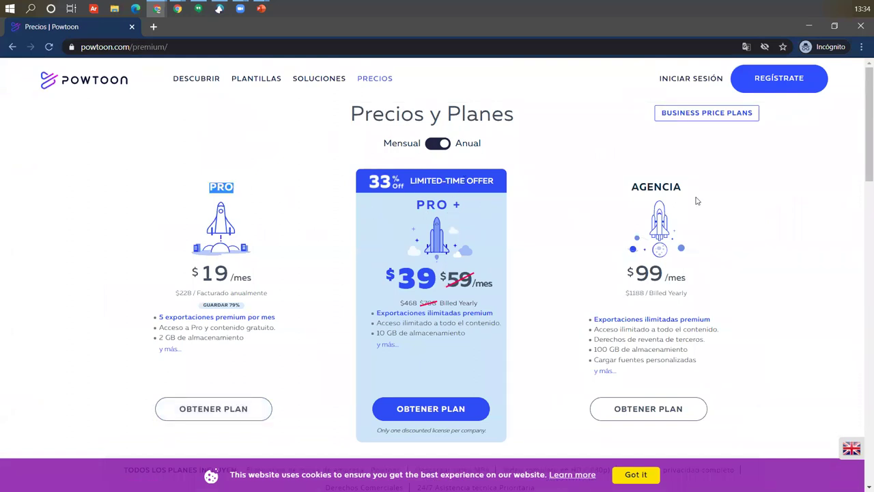
left_click_drag(616, 176, 687, 315)
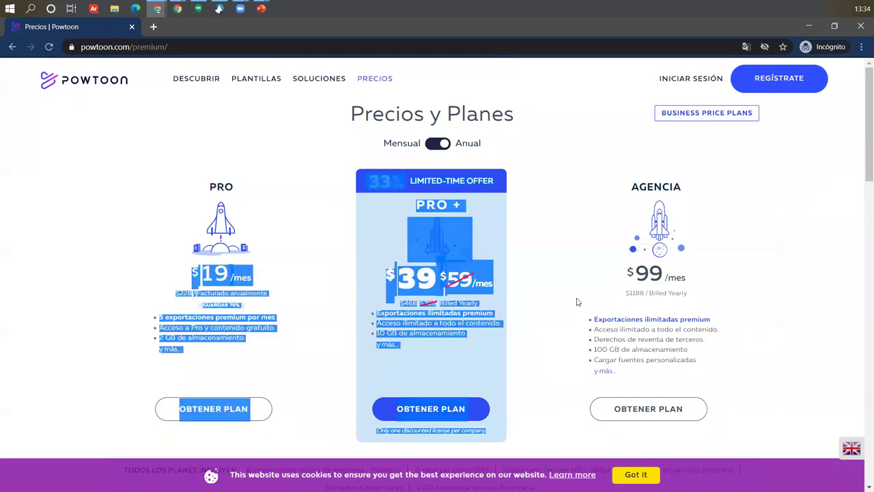
- Go to the Comparemos table, minimize the chat and compare the maximum video length of the GRATIS and PRO plans
scroll(577, 303, "down", 7)
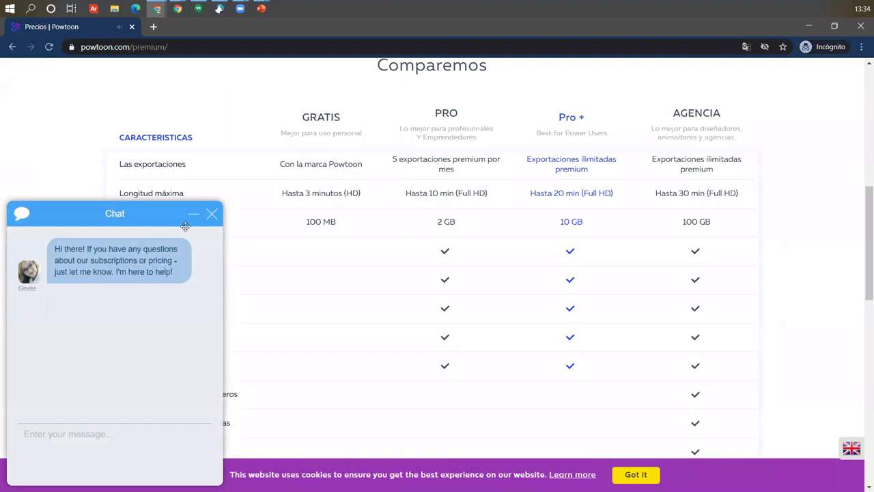
left_click(194, 215)
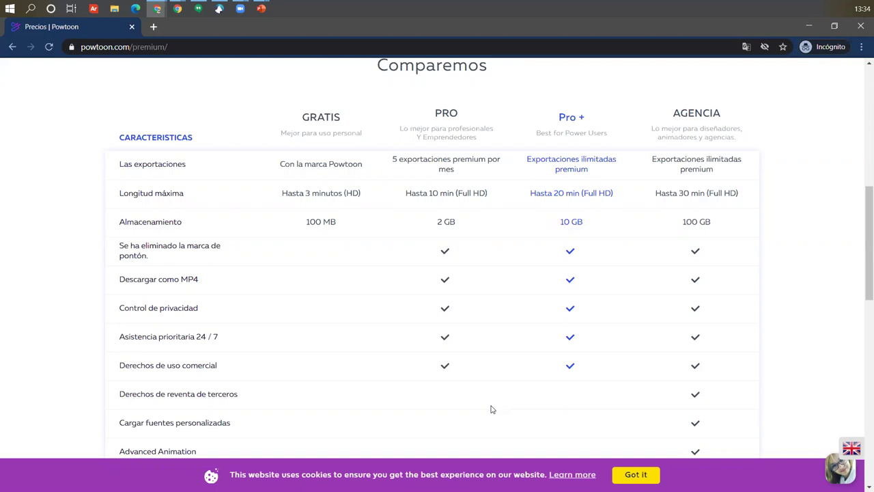
left_click_drag(425, 117, 489, 120)
triple_click(311, 193)
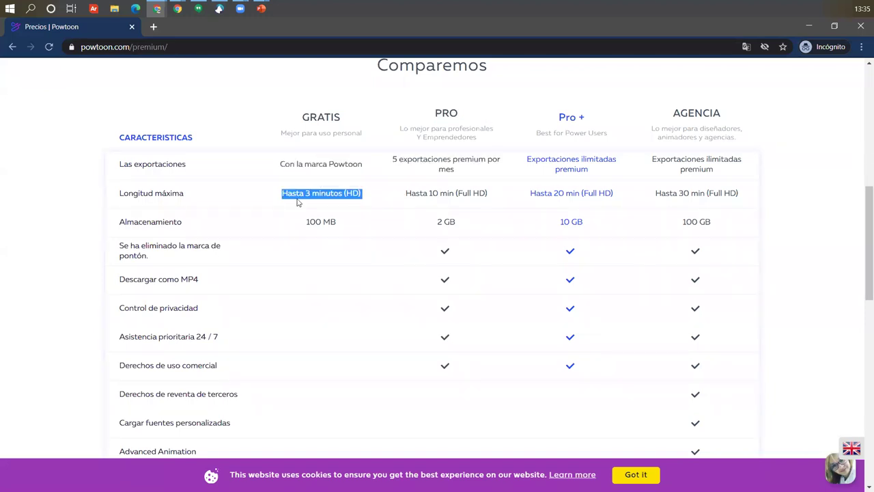
left_click_drag(411, 194, 484, 201)
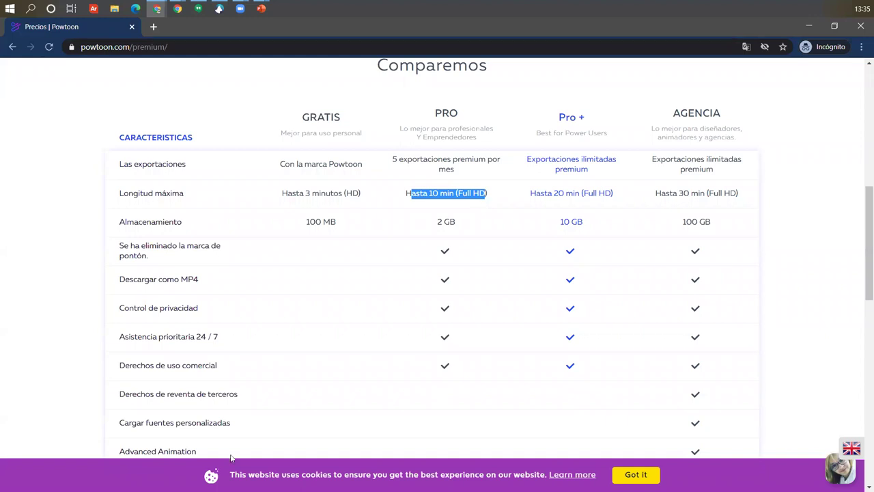
left_click_drag(284, 200, 461, 195)
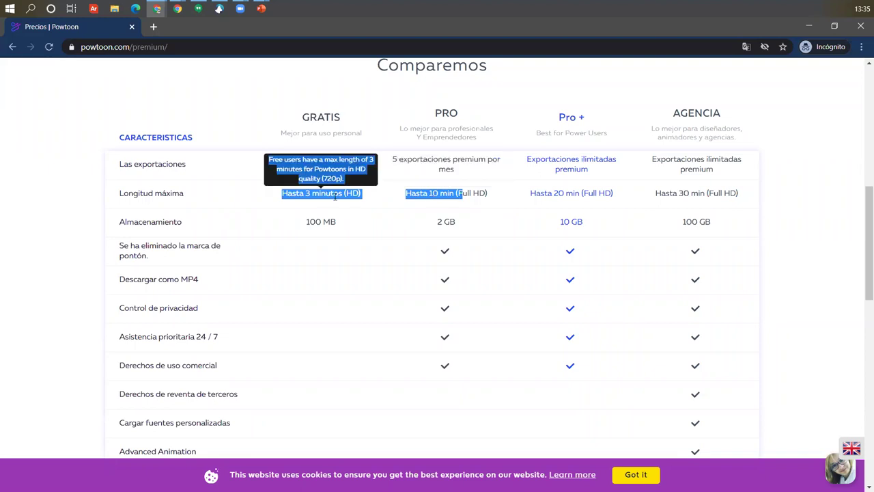
left_click(328, 195)
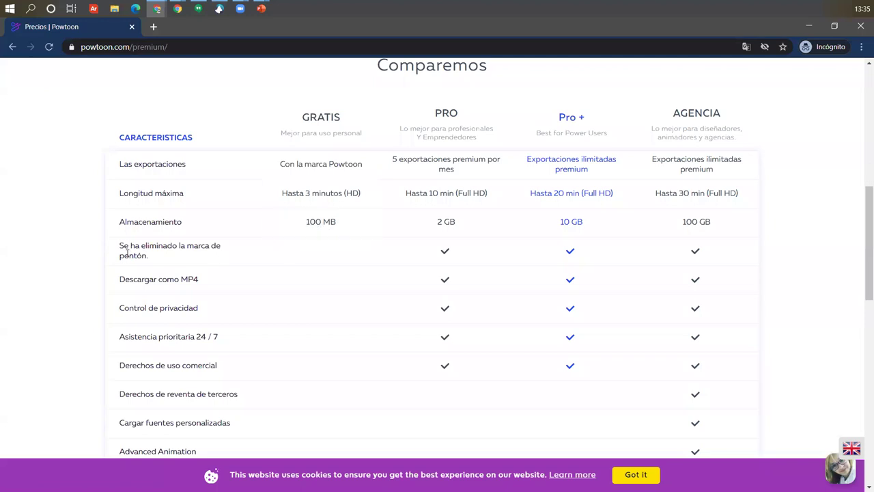
- Examine the storage, Descargar como MP4, Control de privacidad and Servicios rows of the plan comparison, then return to the plan prices
mouse_move(167, 224)
scroll(162, 257, "down", 2)
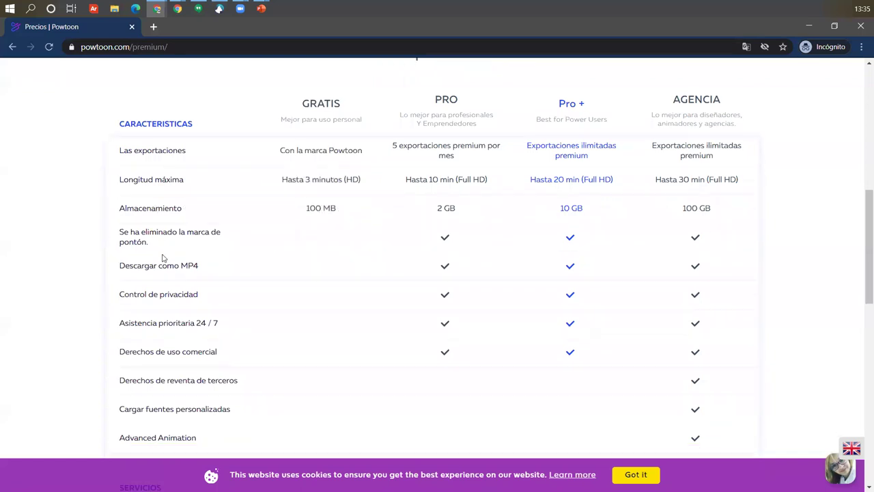
scroll(357, 242, "up", 2)
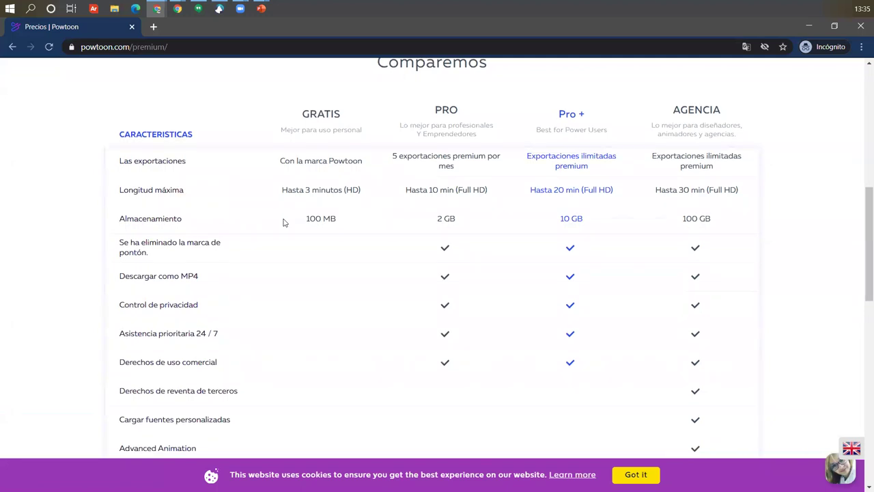
scroll(284, 222, "down", 2)
scroll(205, 205, "up", 1)
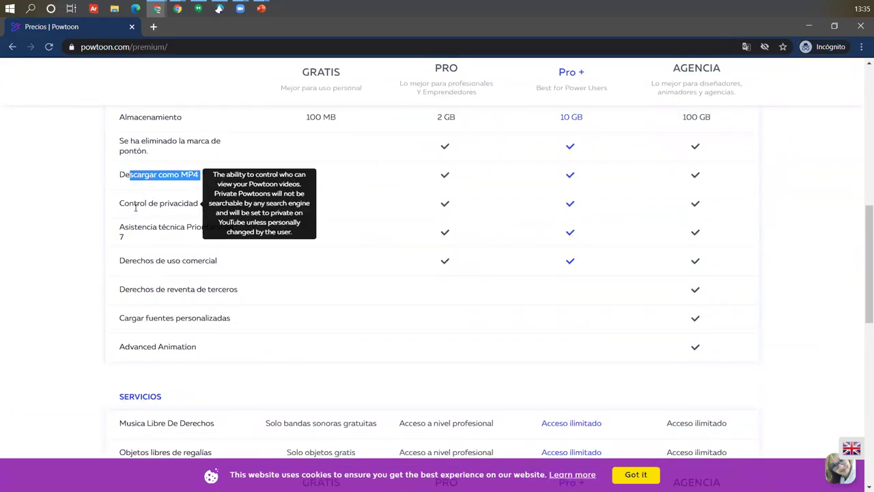
left_click_drag(199, 204, 135, 203)
left_click_drag(150, 175, 242, 186)
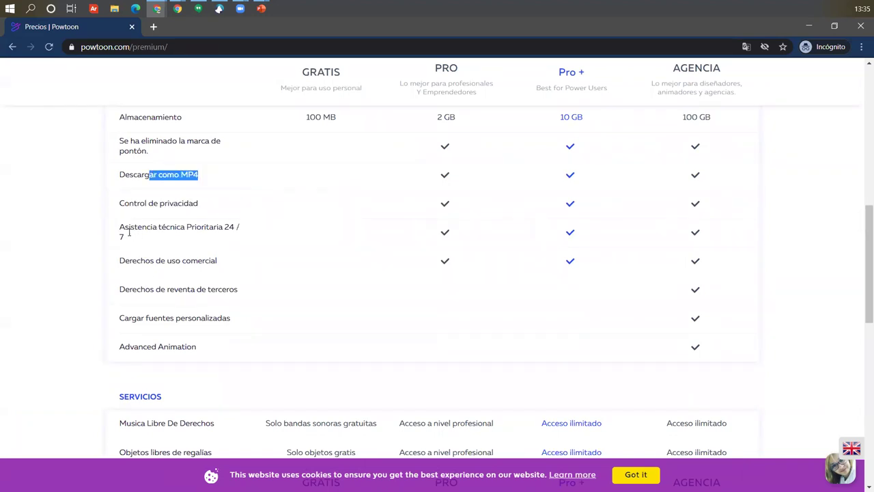
left_click_drag(145, 203, 323, 198)
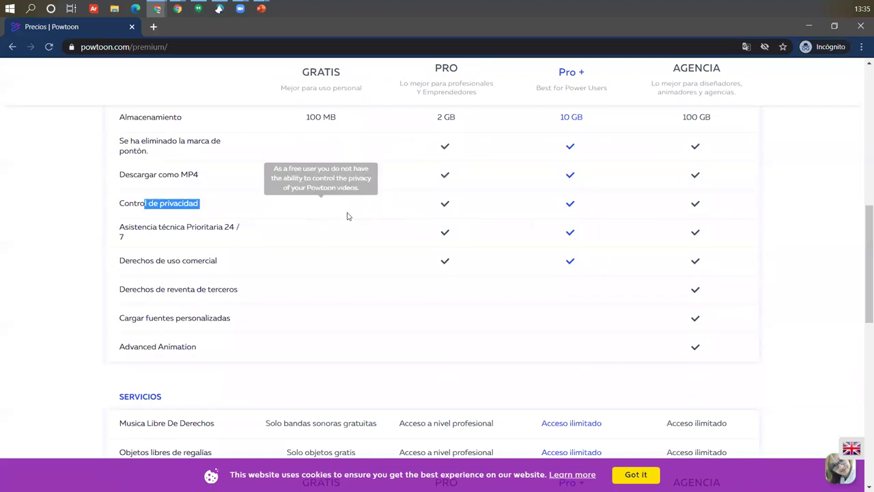
mouse_move(321, 212)
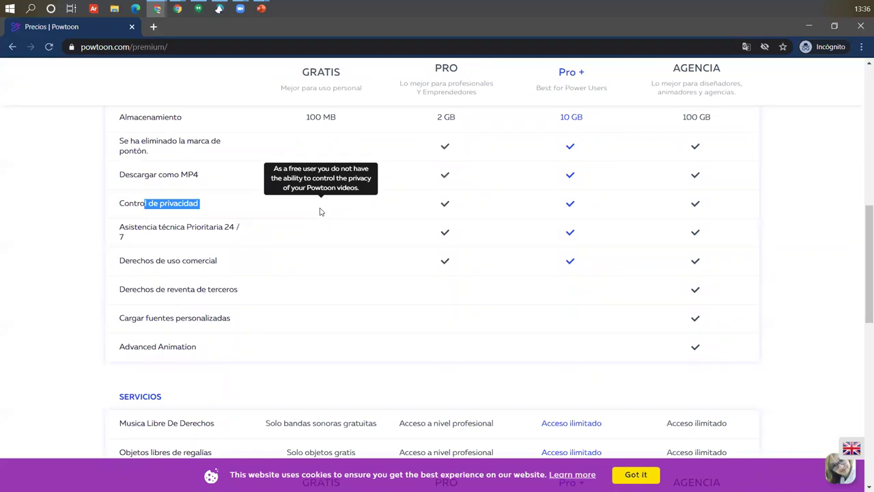
scroll(287, 349, "down", 1)
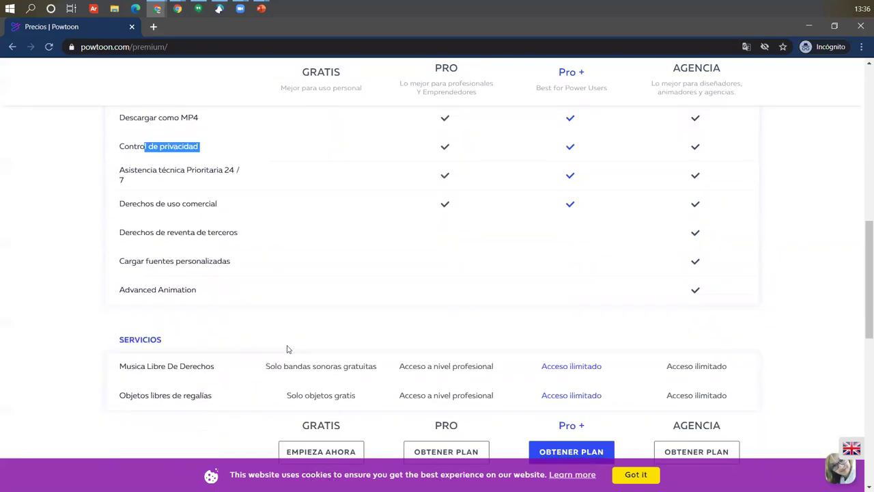
scroll(287, 349, "down", 1)
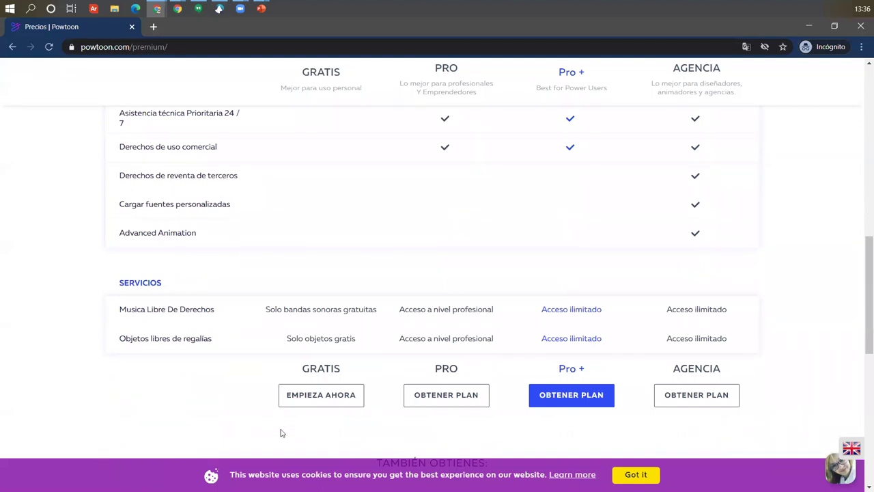
scroll(280, 432, "up", 12)
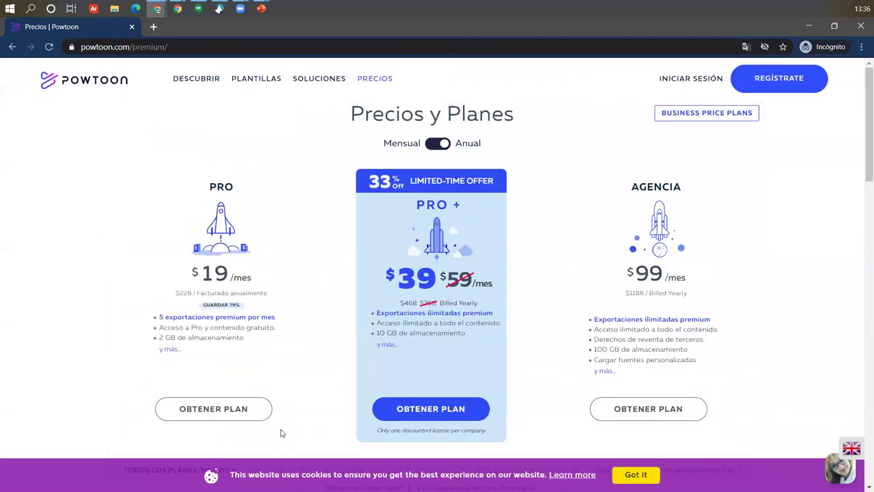
- Open the Powtoon registration page and check its e-mail, Google, Facebook and additional sign-up options
left_click(770, 80)
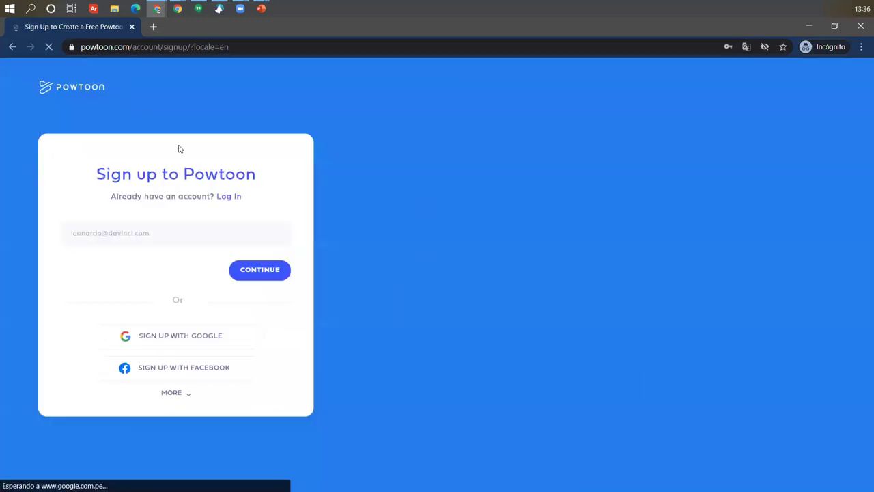
left_click(173, 232)
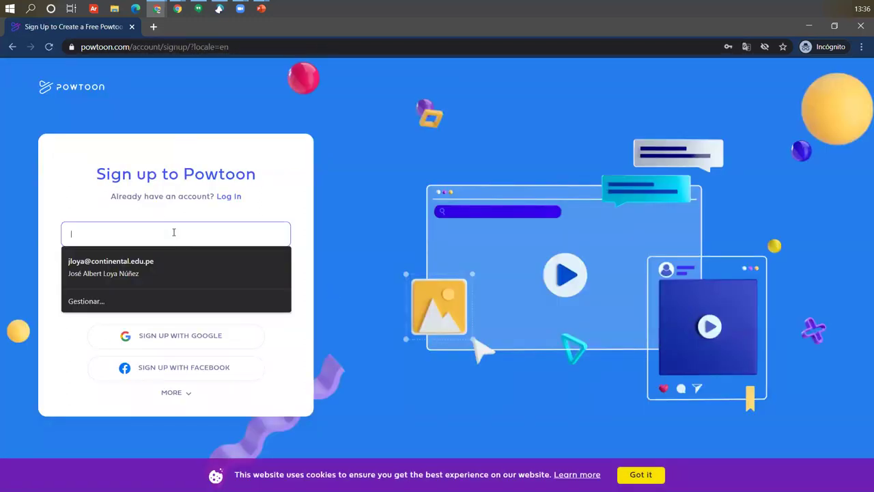
left_click(274, 208)
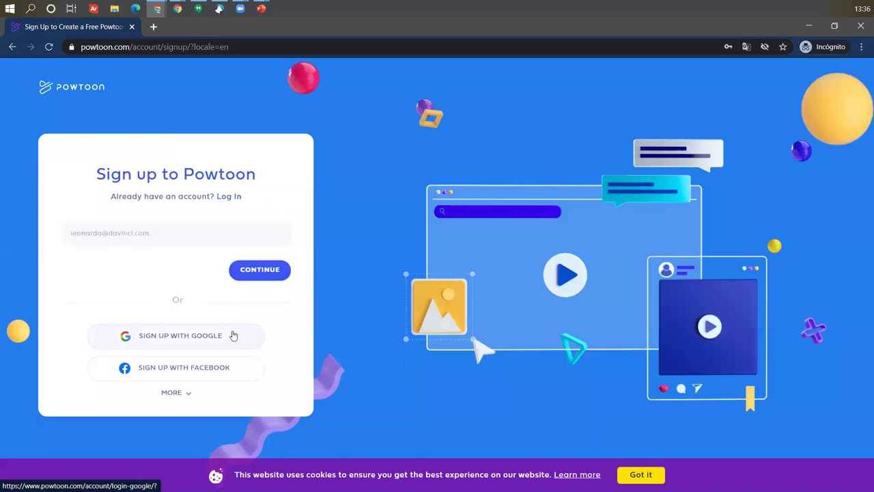
left_click(183, 392)
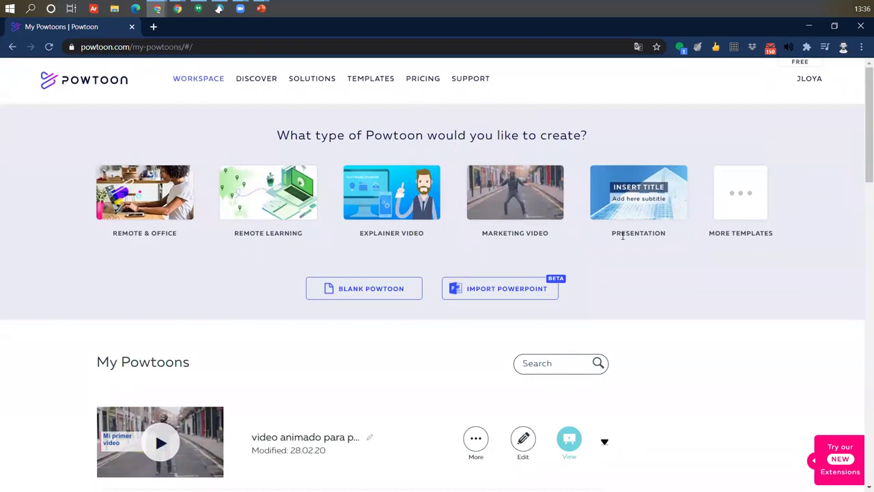
- Check the account's plan label in the signed-in Powtoon workspace and look through the My Powtoons list
mouse_move(809, 63)
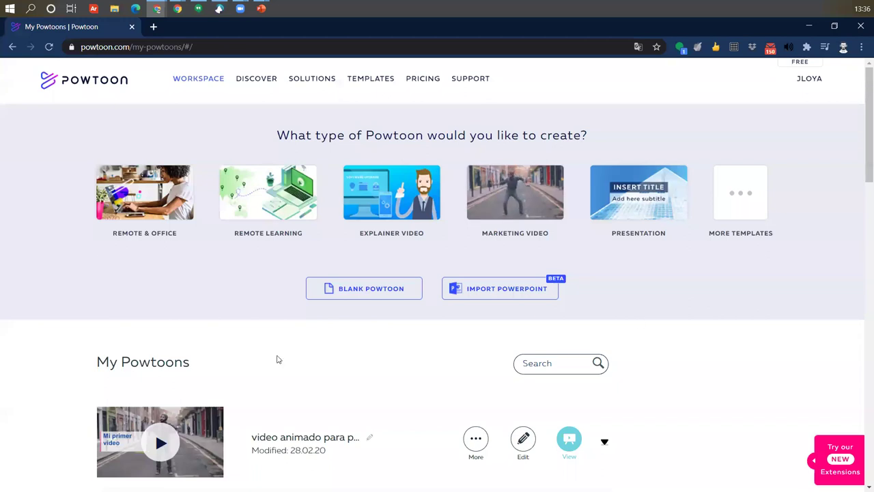
scroll(332, 322, "down", 1)
scroll(333, 323, "down", 15)
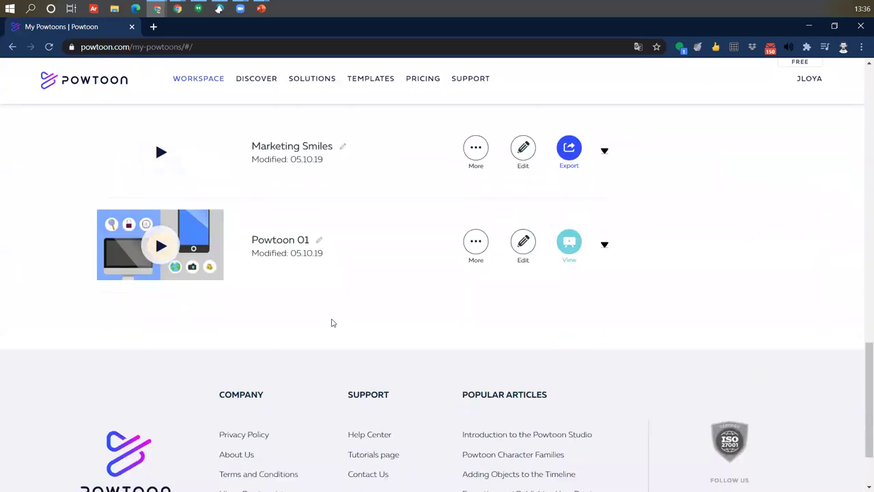
scroll(205, 351, "up", 4)
scroll(205, 351, "up", 10)
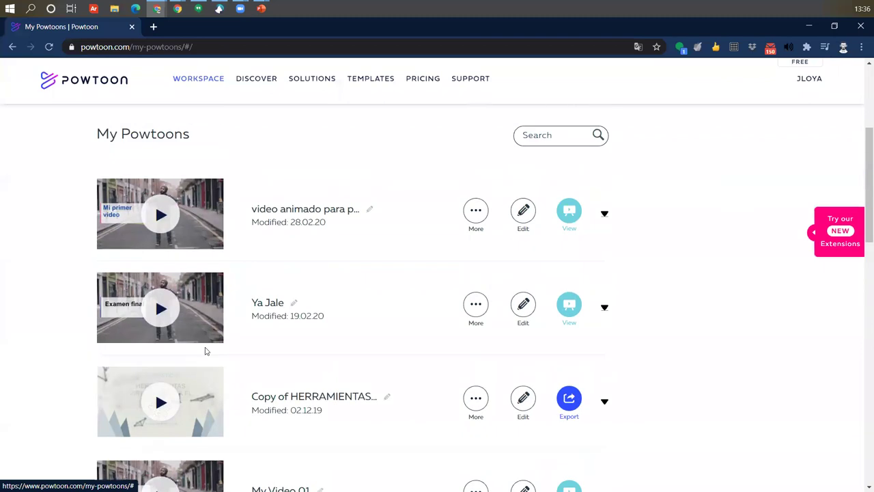
scroll(182, 299, "down", 7)
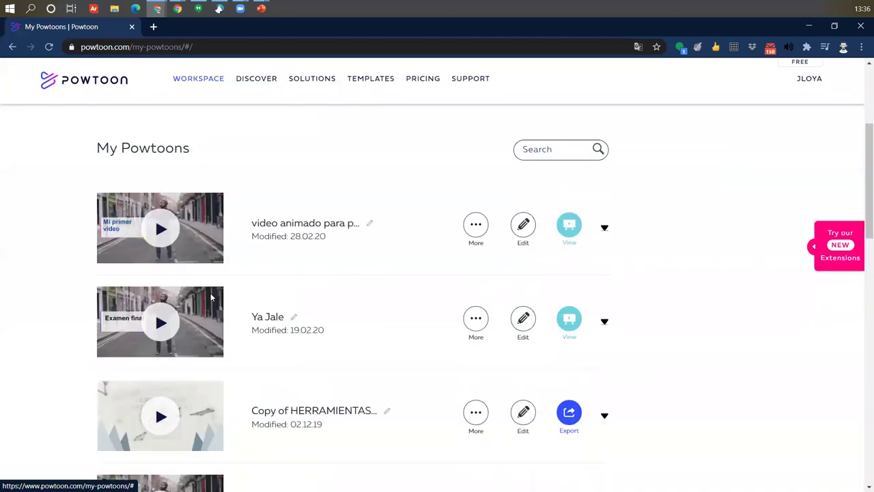
- Open the preview player of the first project in My Powtoons, the "Mi primer video" animation
scroll(183, 299, "up", 8)
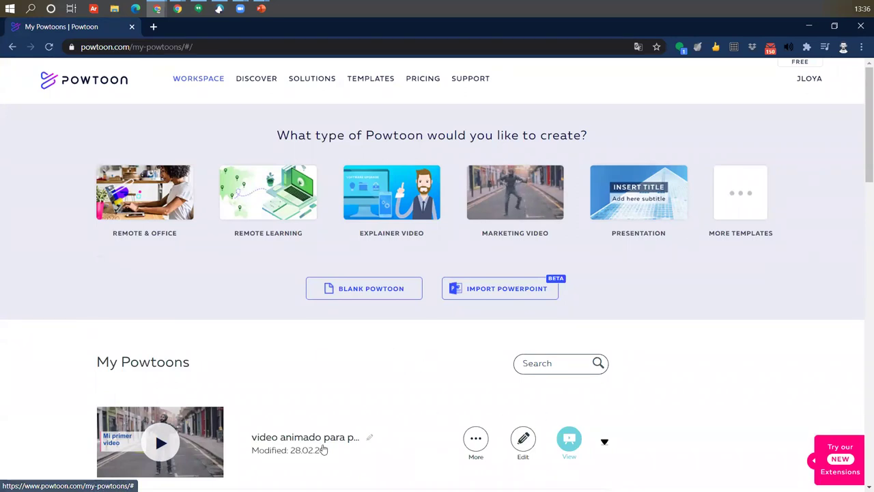
scroll(384, 392, "down", 3)
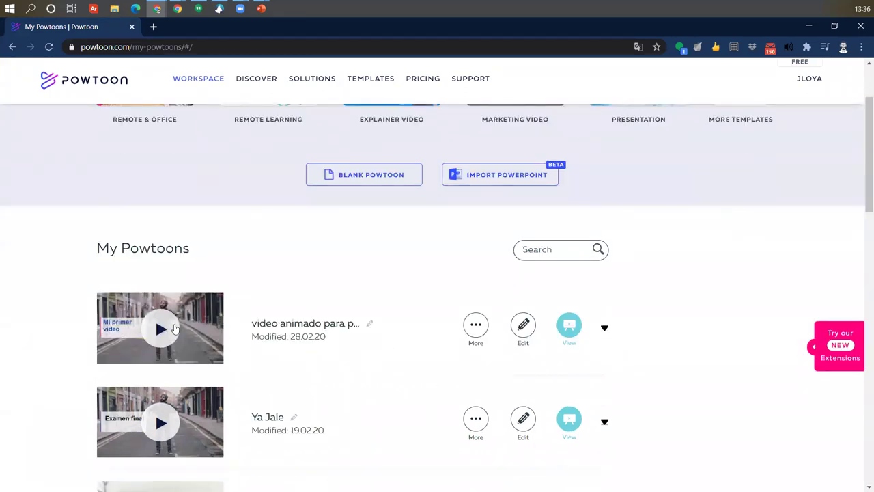
left_click(162, 329)
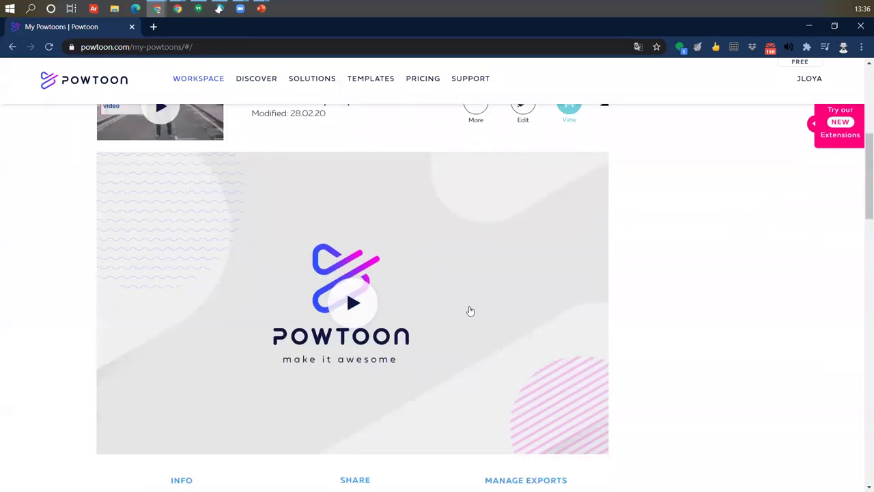
- Play the "Mi primer video" animation in its preview player and pause it at the "Bienvenido al curso" blackboard scene
left_click(349, 292)
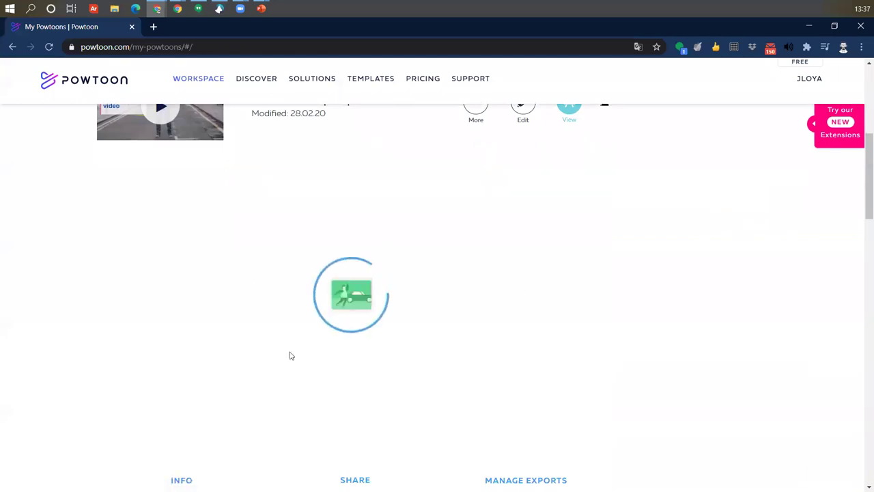
scroll(185, 319, "up", 3)
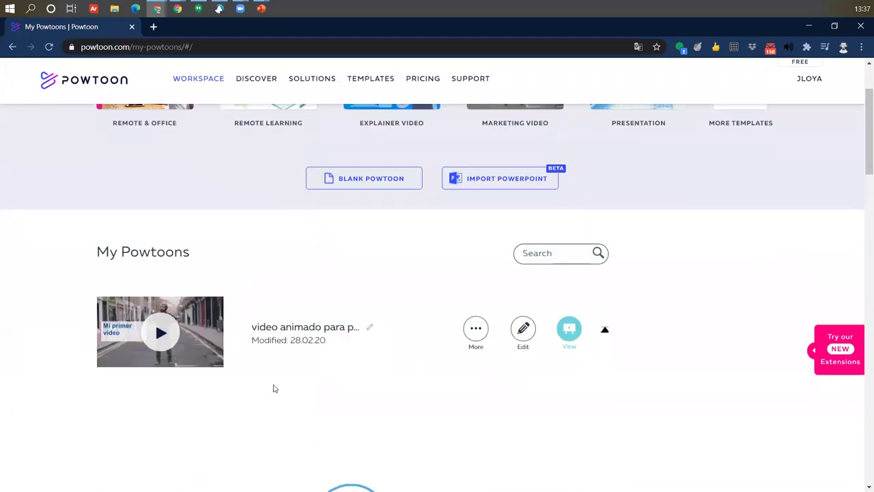
scroll(274, 386, "down", 3)
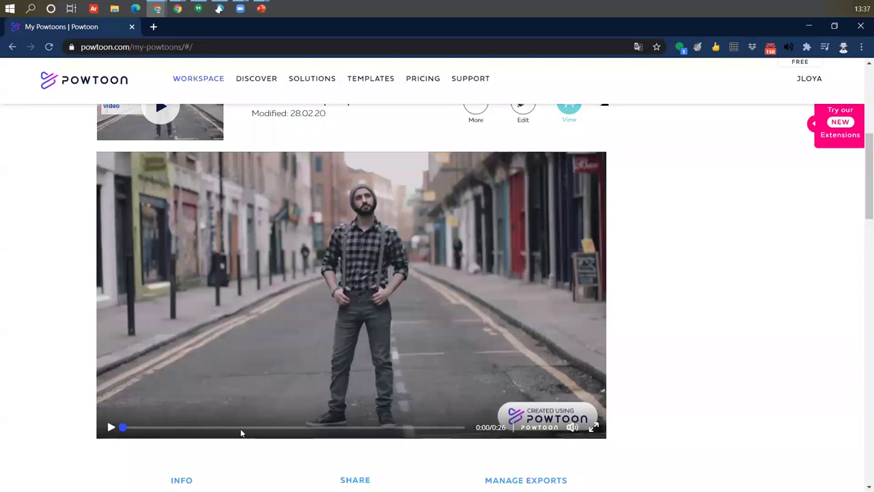
left_click(110, 428)
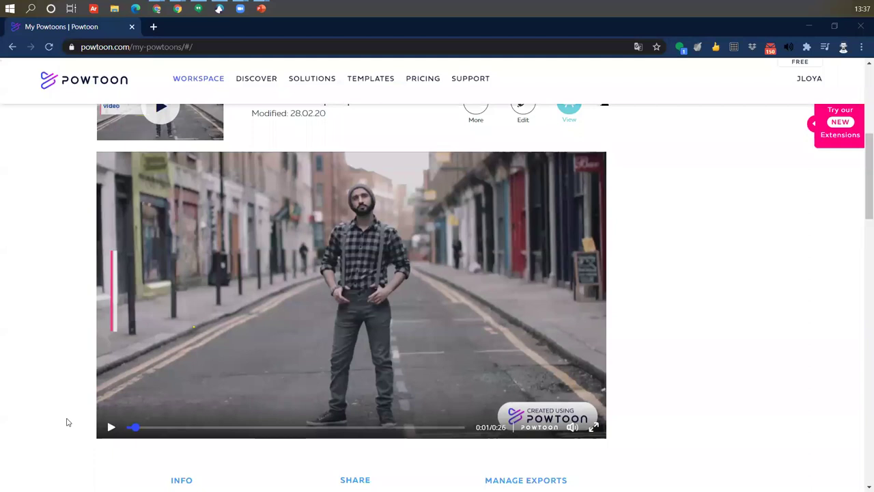
left_click(109, 427)
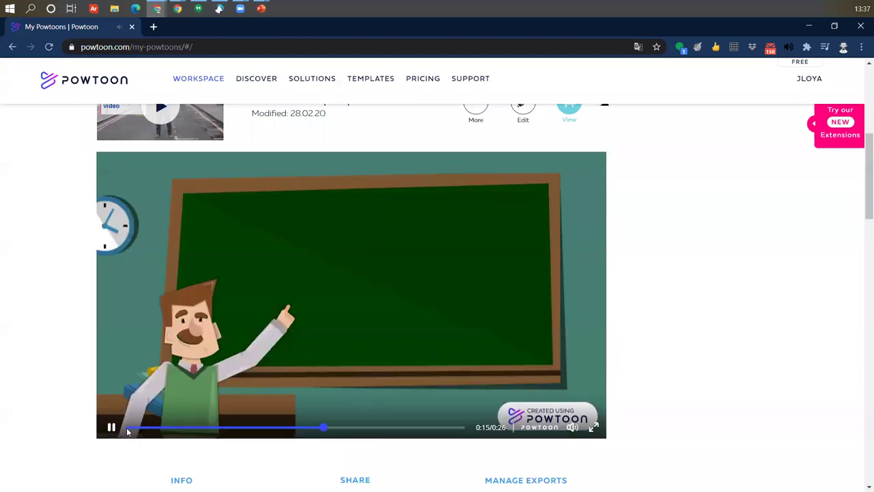
left_click(111, 429)
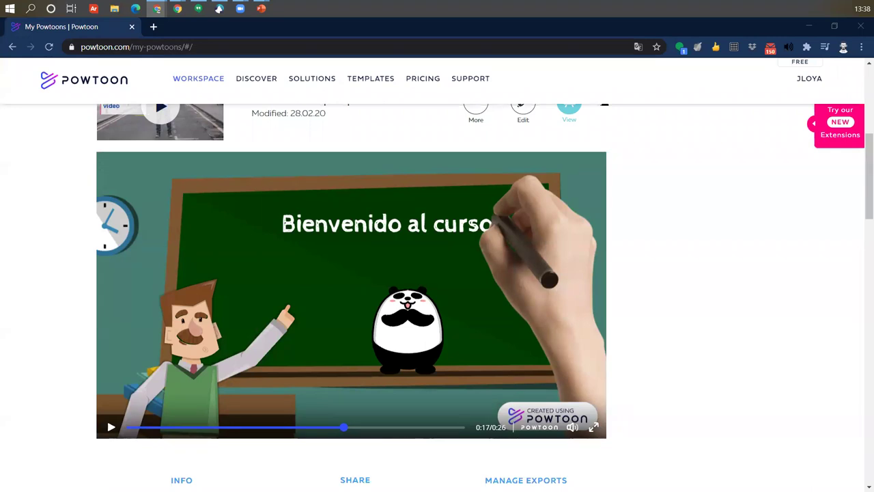
- Close the video preview and examine the Powtoon types and the blank and PowerPoint import options offered for creation
scroll(674, 360, "up", 3)
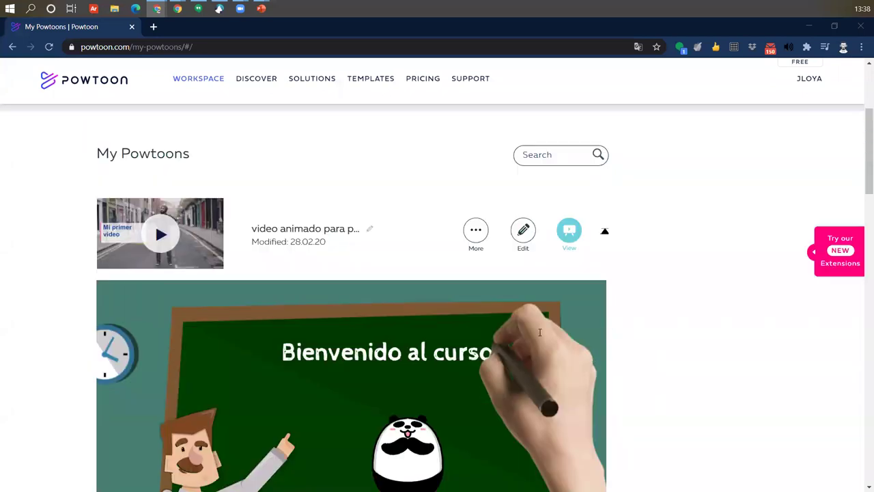
scroll(660, 392, "down", 4)
scroll(338, 363, "down", 2)
scroll(468, 390, "up", 8)
scroll(593, 365, "down", 3)
scroll(617, 351, "up", 3)
scroll(259, 416, "down", 4)
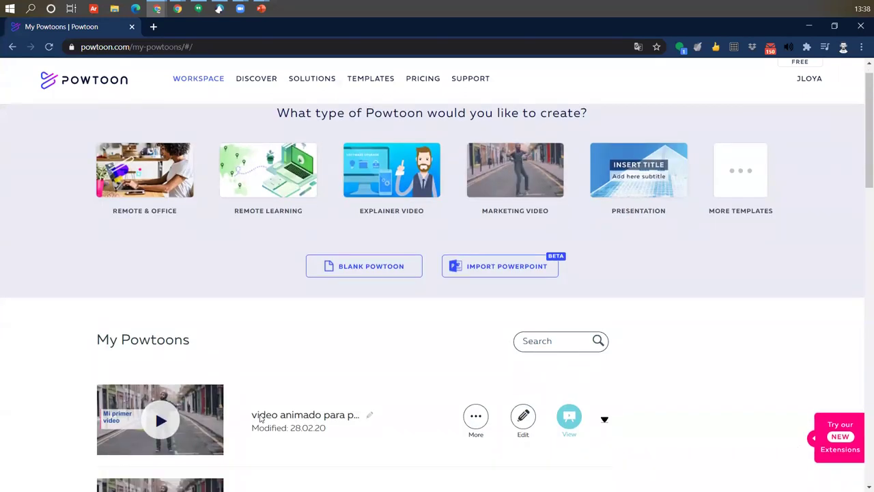
scroll(13, 245, "up", 2)
scroll(12, 245, "up", 2)
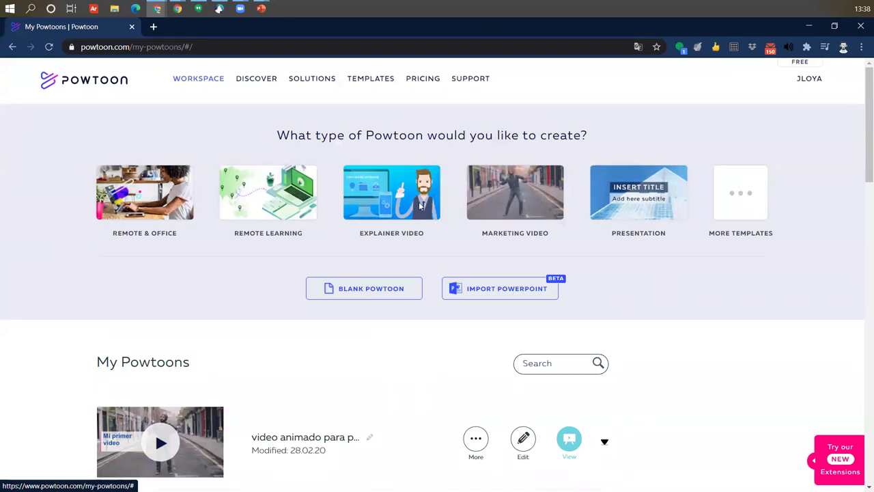
- Start a blank Powtoon, compare the Modern Edge, Whiteboard, Cartoon, Infographic and Real looks, and close the look chooser
left_click(392, 293)
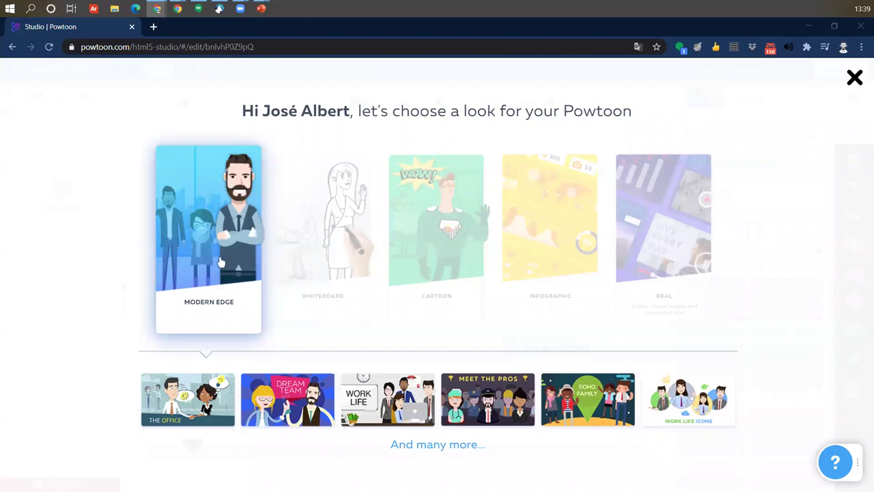
left_click(322, 232)
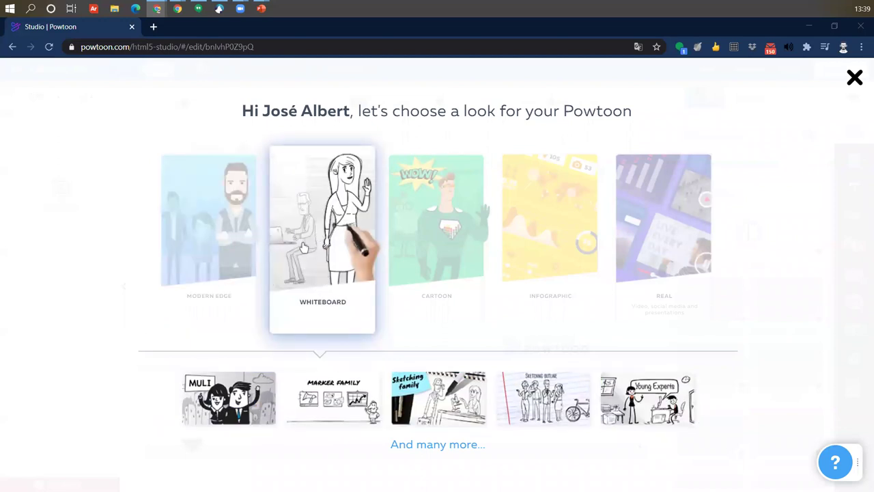
left_click(423, 206)
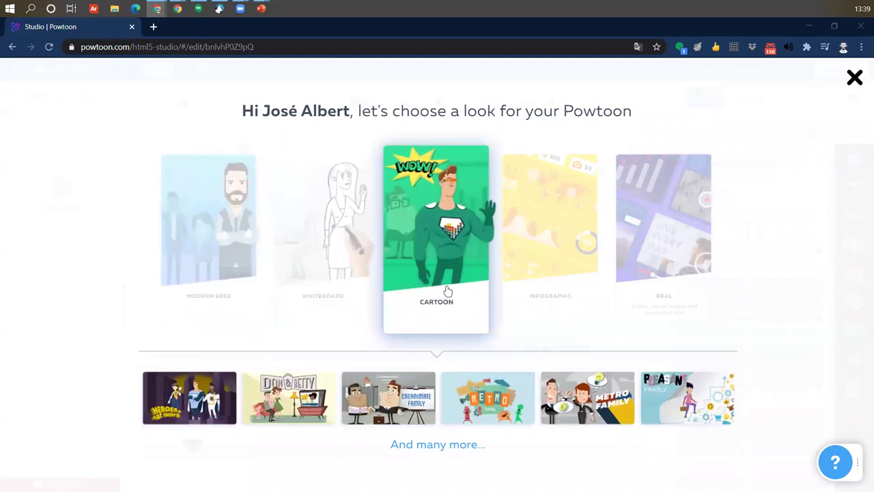
left_click(549, 266)
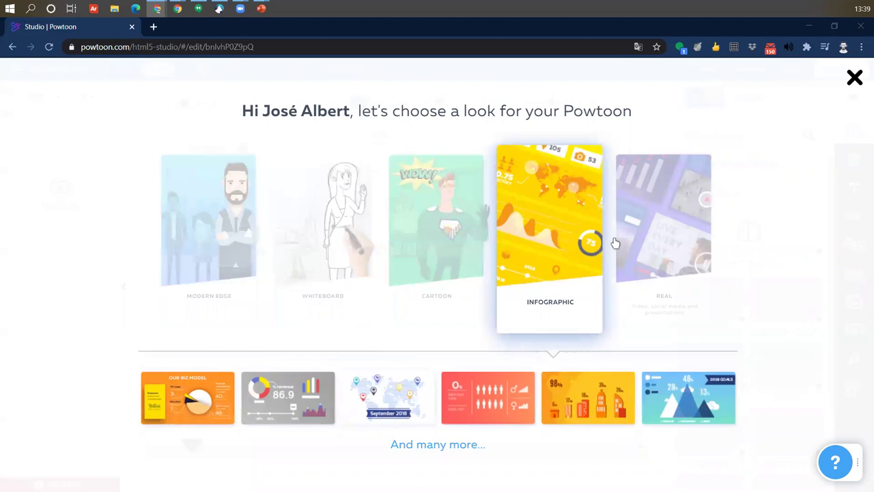
left_click(673, 247)
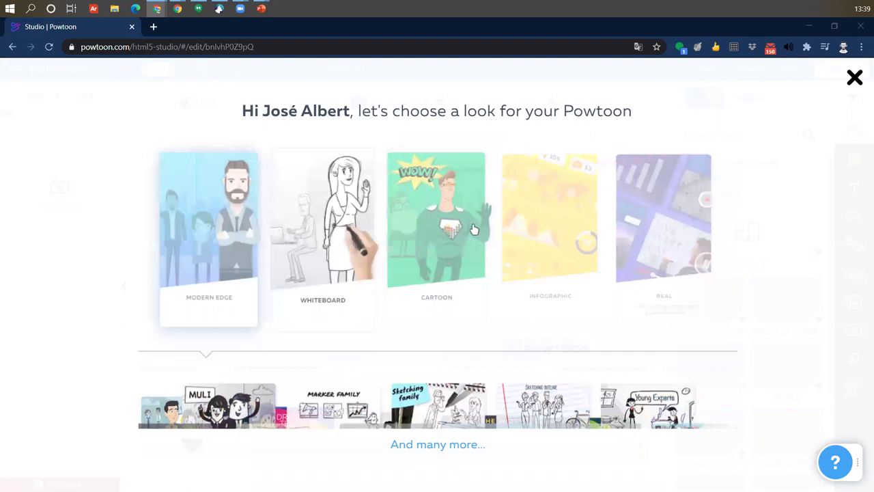
left_click(854, 78)
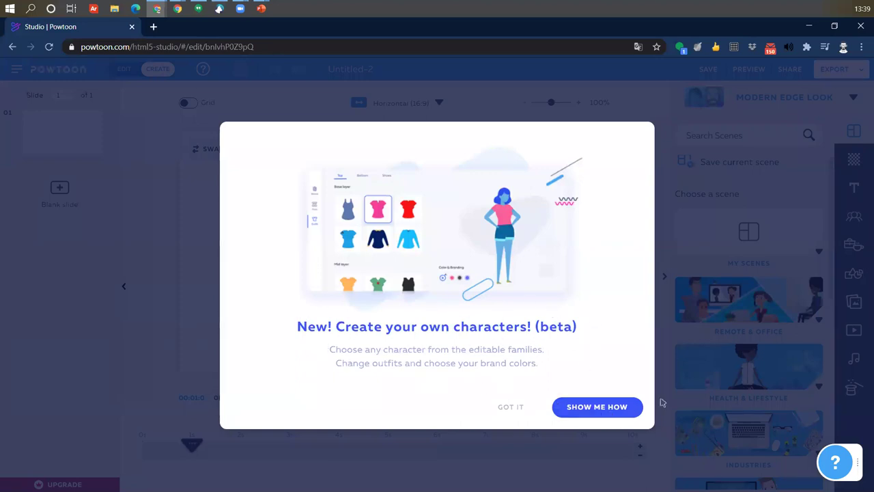
- Open the character library from the "Create your own characters" introduction and look through its character families
left_click(599, 407)
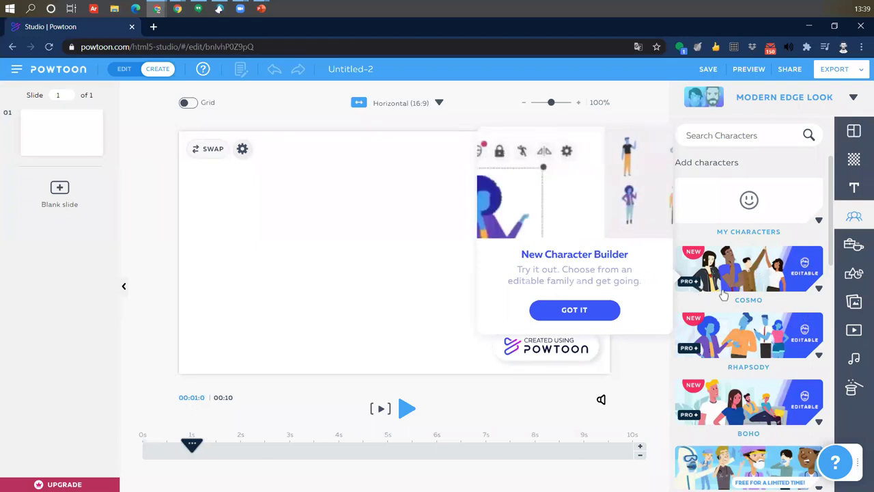
scroll(735, 310, "down", 7)
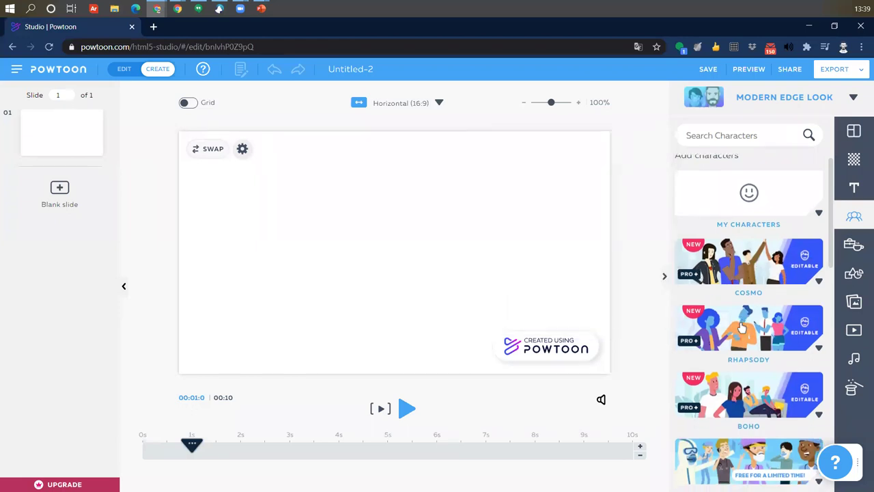
scroll(742, 327, "down", 3)
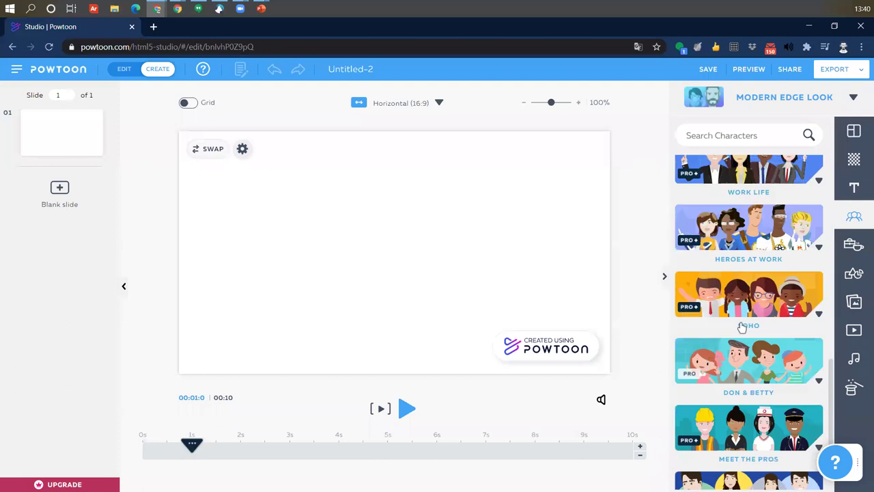
scroll(741, 321, "up", 10)
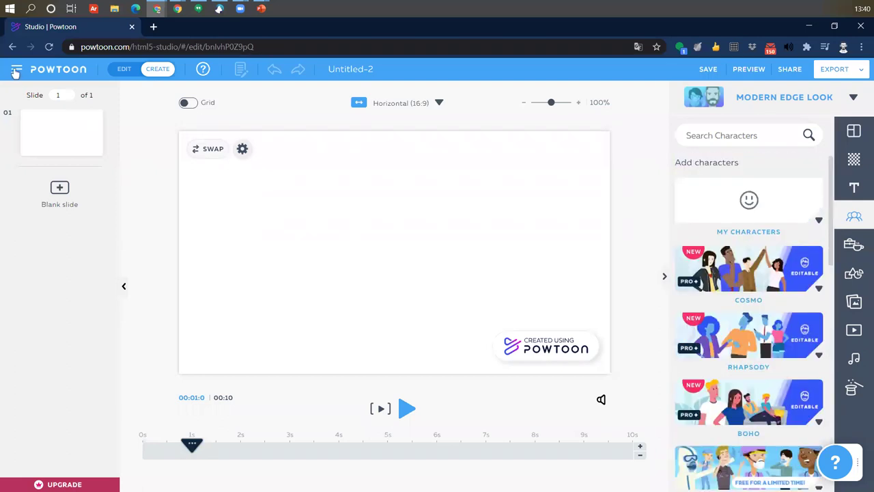
- Leave the studio for the Powtoon template gallery and look through the templates in the All category
left_click(13, 48)
key("Escape")
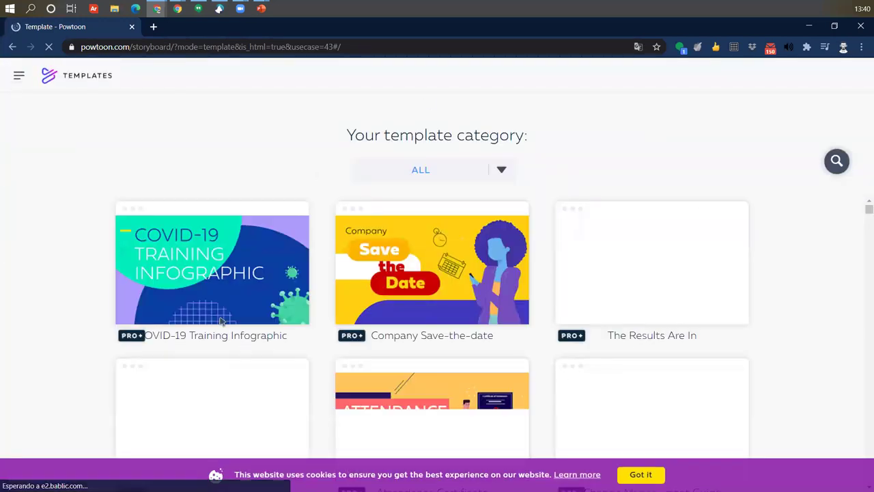
scroll(76, 421, "down", 1)
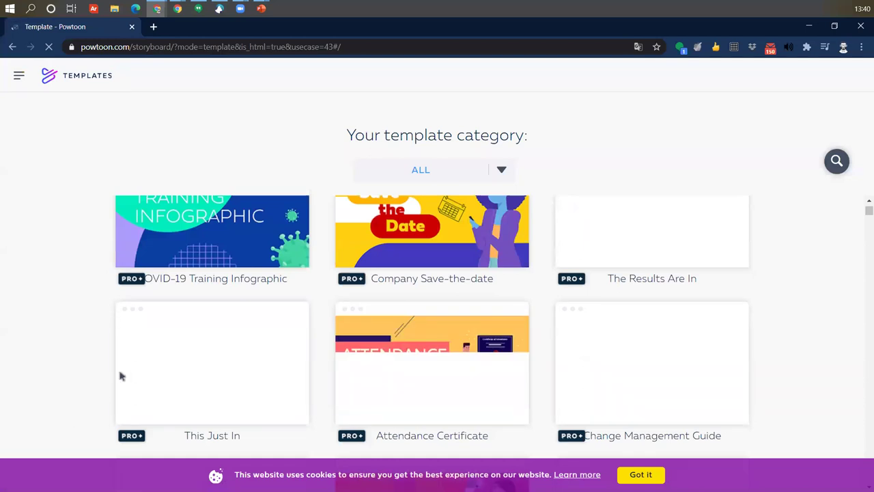
scroll(778, 329, "down", 2)
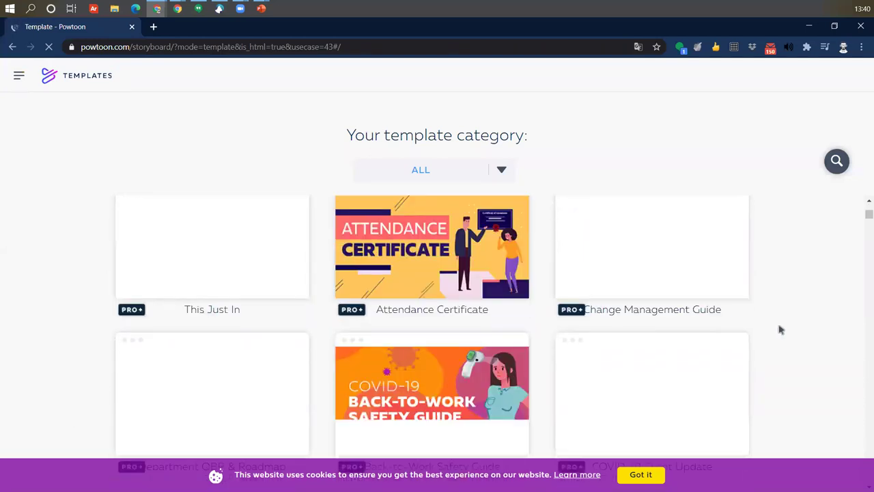
scroll(779, 328, "up", 2)
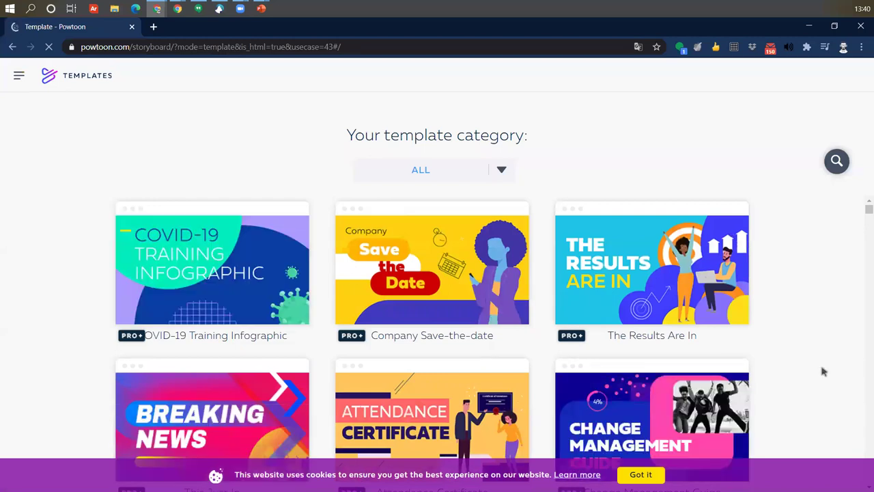
scroll(823, 372, "down", 3)
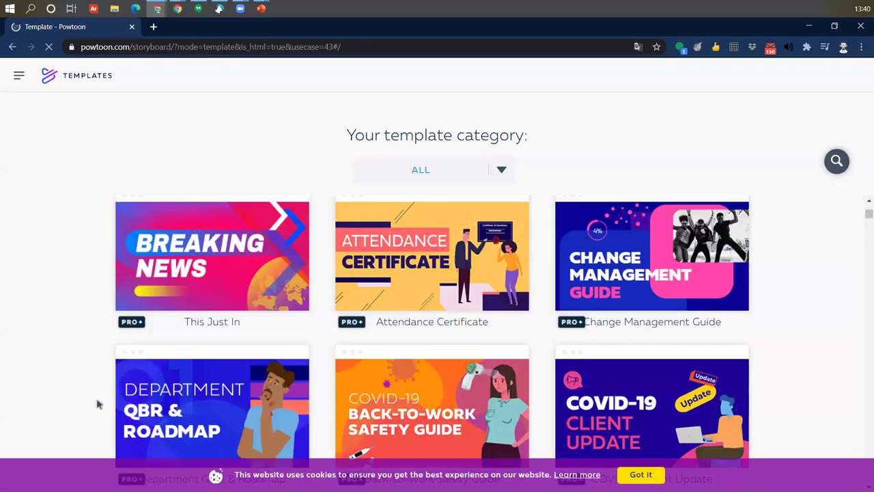
scroll(97, 405, "down", 6)
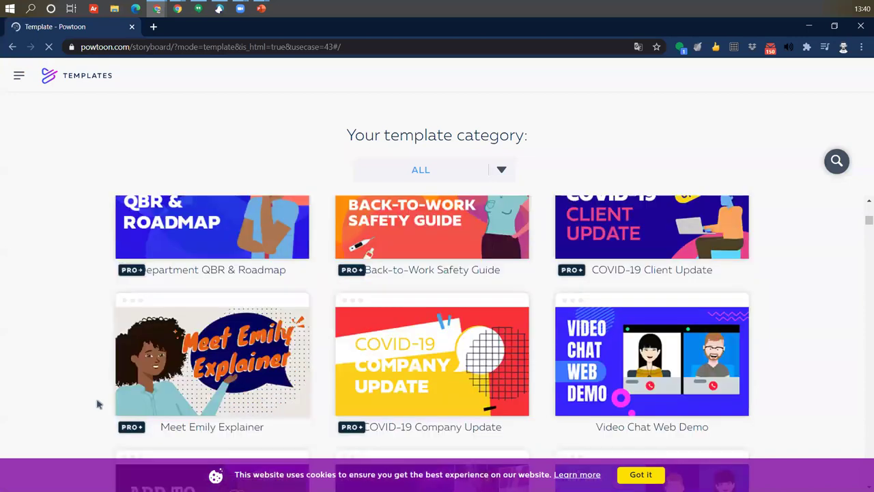
scroll(98, 404, "down", 2)
scroll(445, 205, "down", 2)
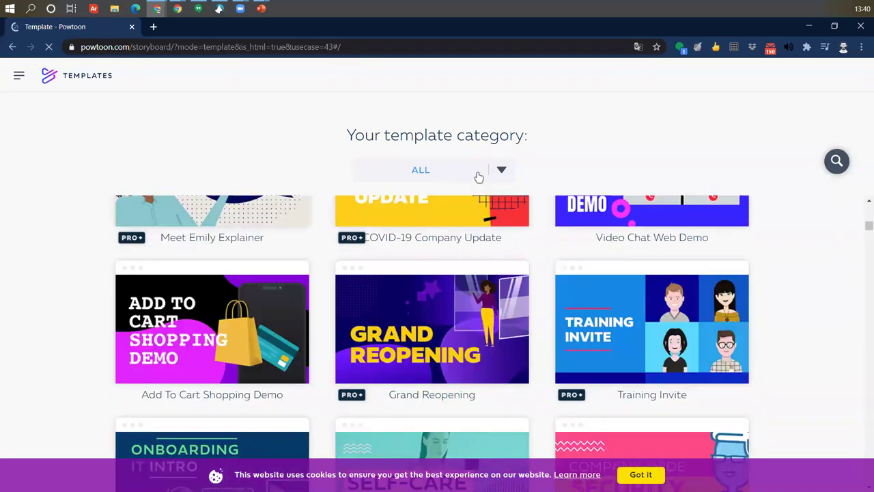
- Filter the template gallery by the Remote Learning category under Education
left_click(480, 175)
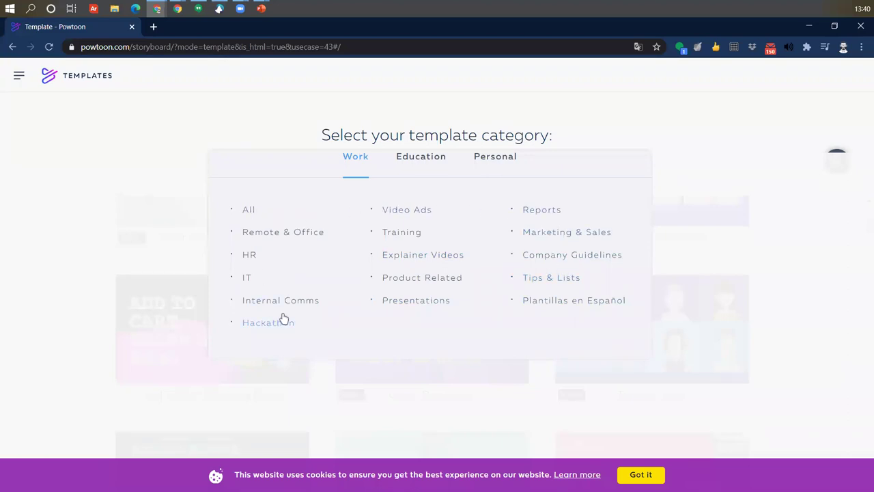
left_click(413, 161)
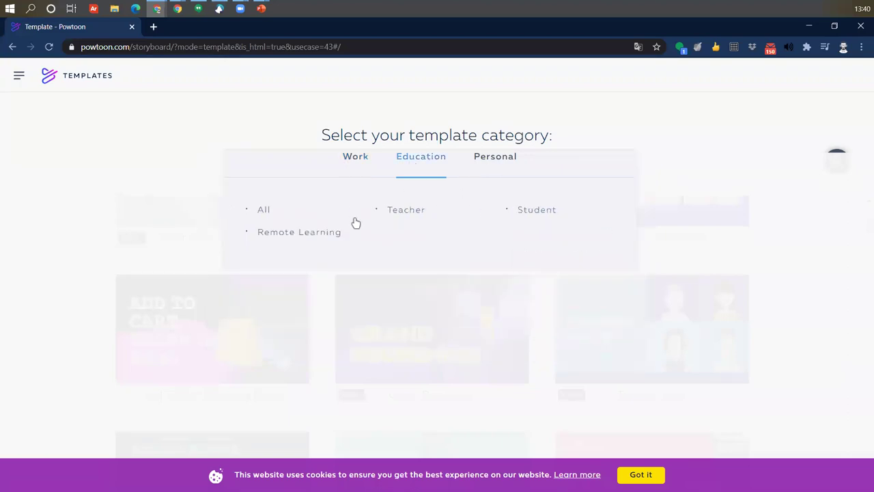
left_click(314, 233)
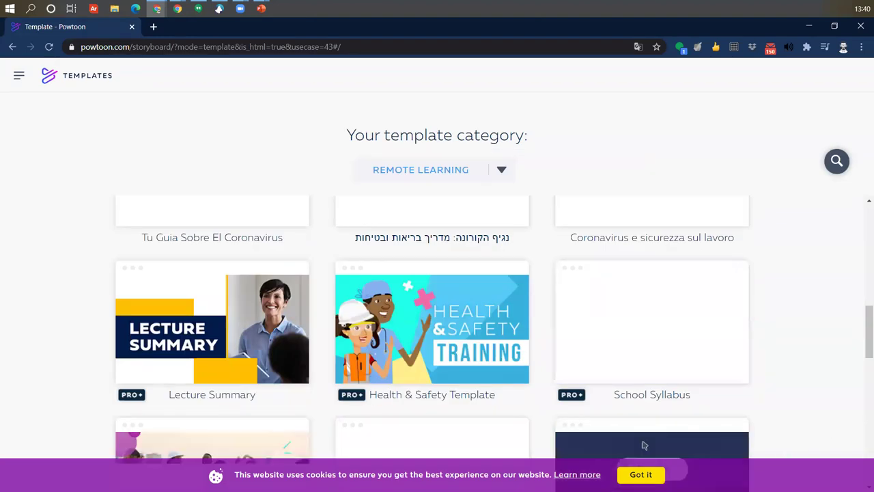
- Look through the Remote Learning templates, checking their topics and PRO or PRO+ labels
scroll(668, 357, "up", 2)
scroll(639, 333, "down", 3)
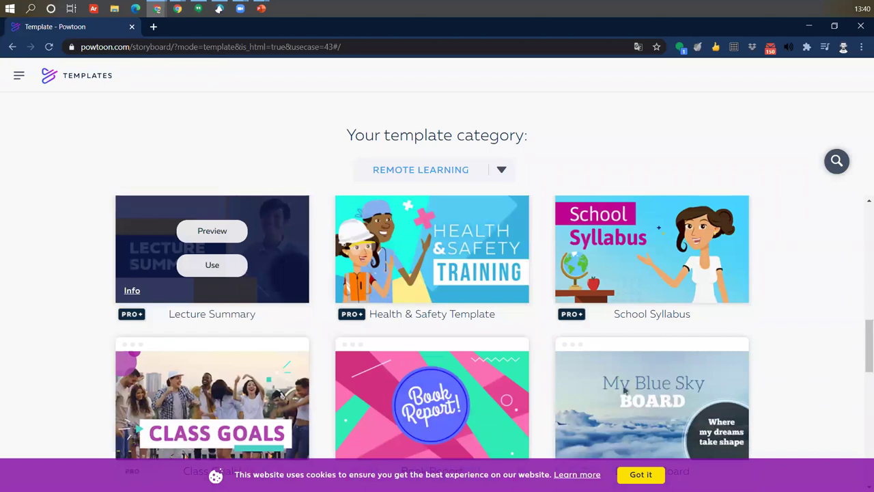
scroll(742, 412, "down", 2)
scroll(515, 351, "down", 3)
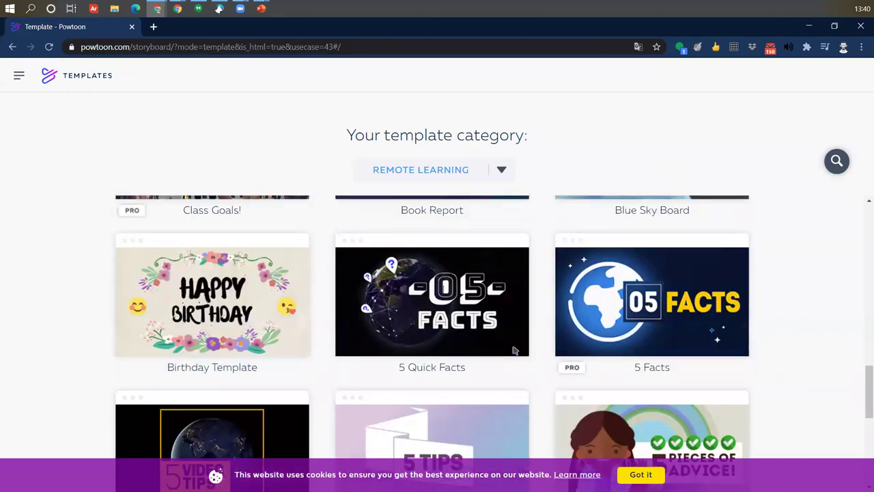
scroll(514, 350, "down", 3)
scroll(514, 350, "down", 3)
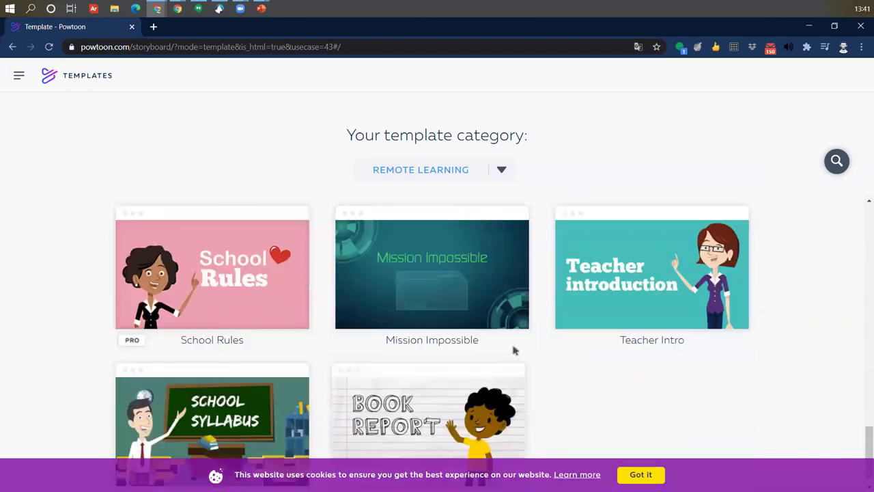
scroll(293, 303, "up", 9)
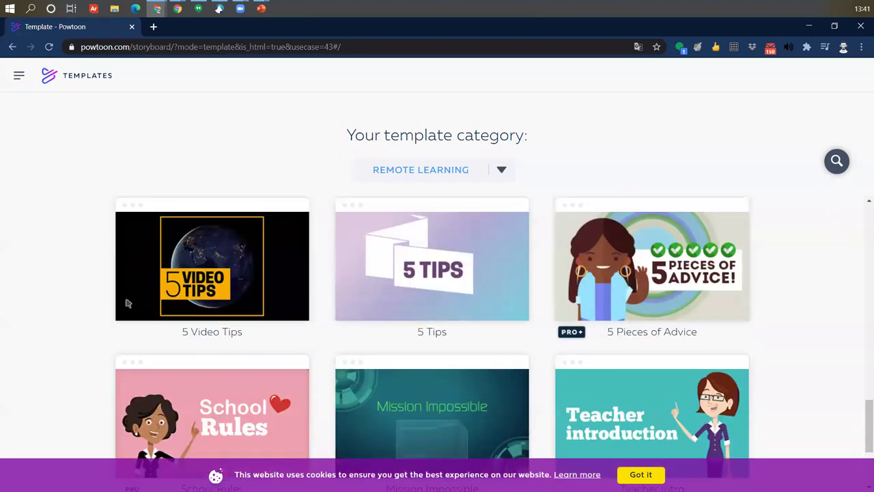
scroll(414, 206, "up", 12)
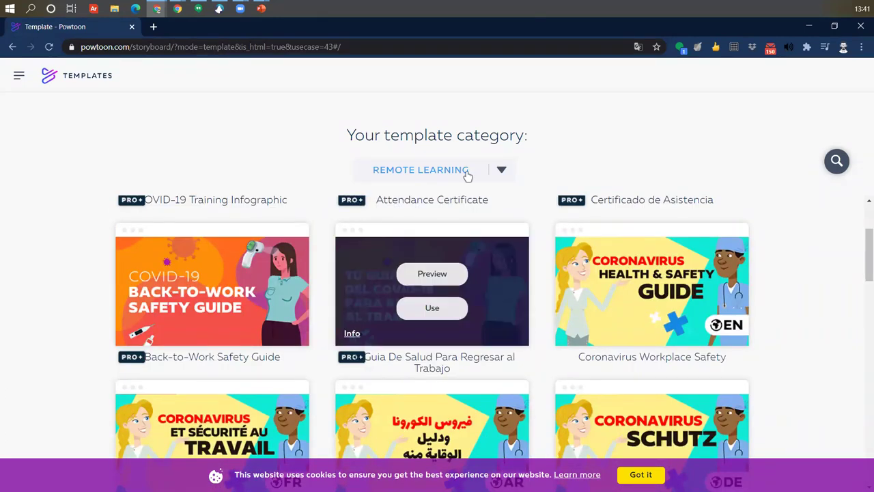
scroll(225, 303, "down", 2)
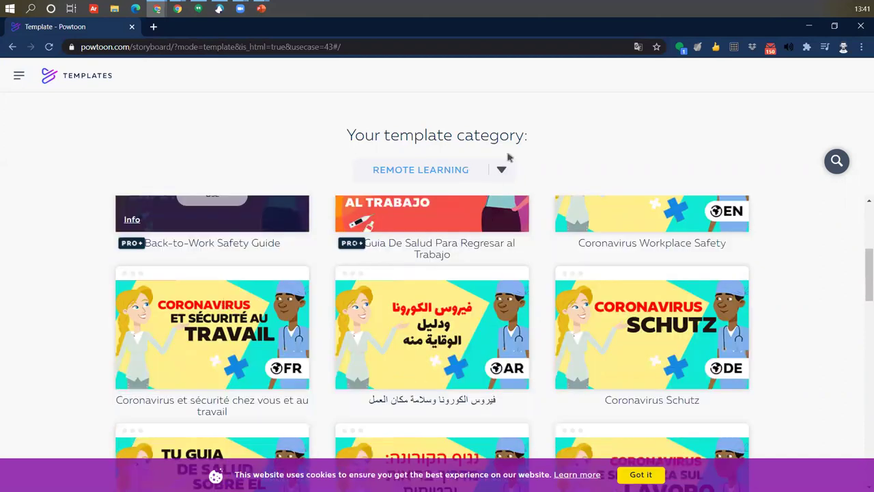
- Filter the template gallery by Remote & Office under Work and look through its templates
left_click(492, 176)
left_click(366, 162)
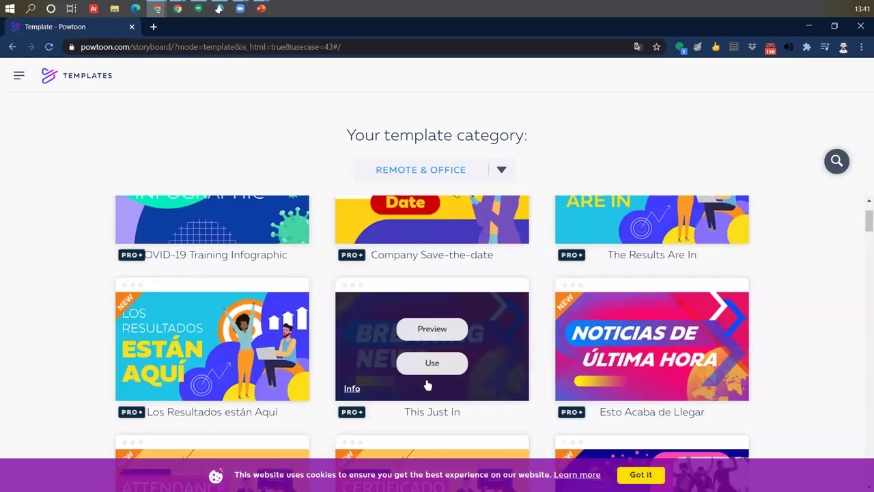
scroll(349, 327, "down", 2)
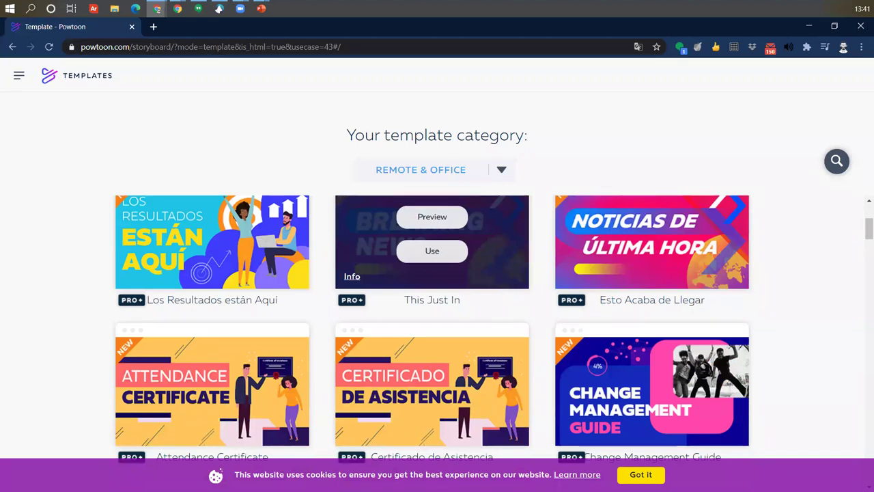
scroll(409, 369, "down", 1)
scroll(247, 386, "down", 4)
scroll(247, 387, "up", 3)
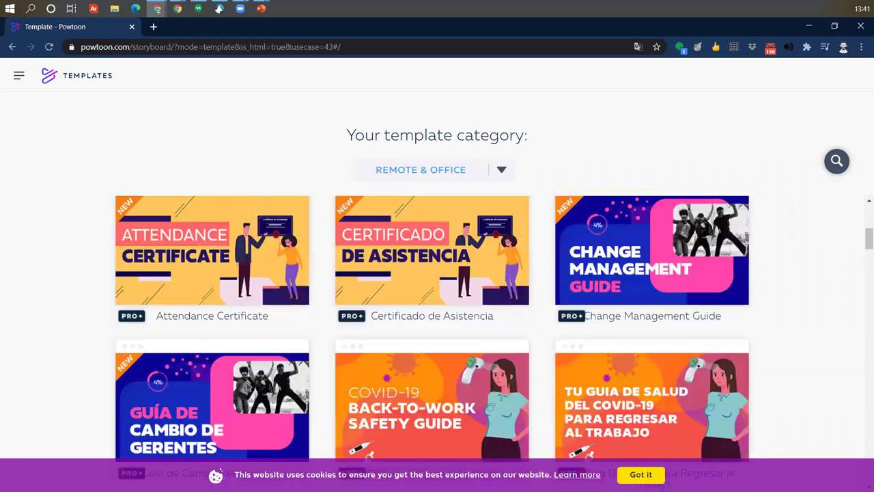
scroll(247, 386, "up", 5)
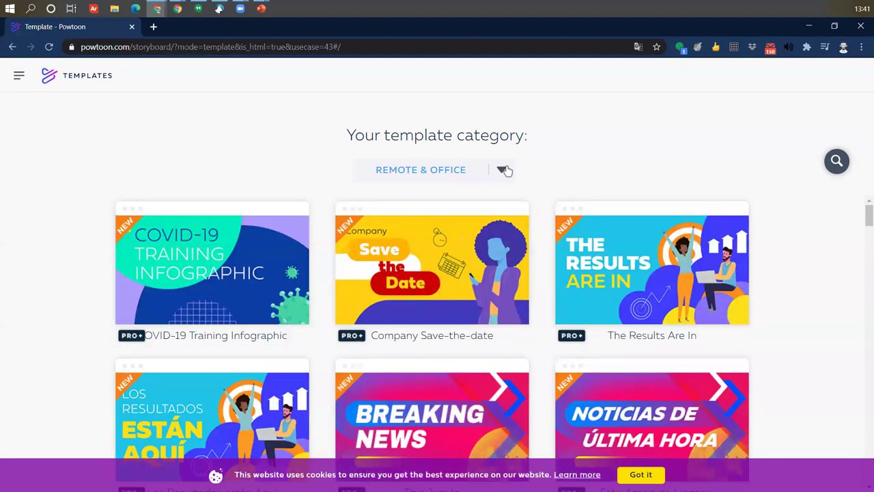
- Switch the template category to Marketing & Sales under Work and look through its templates
left_click(503, 171)
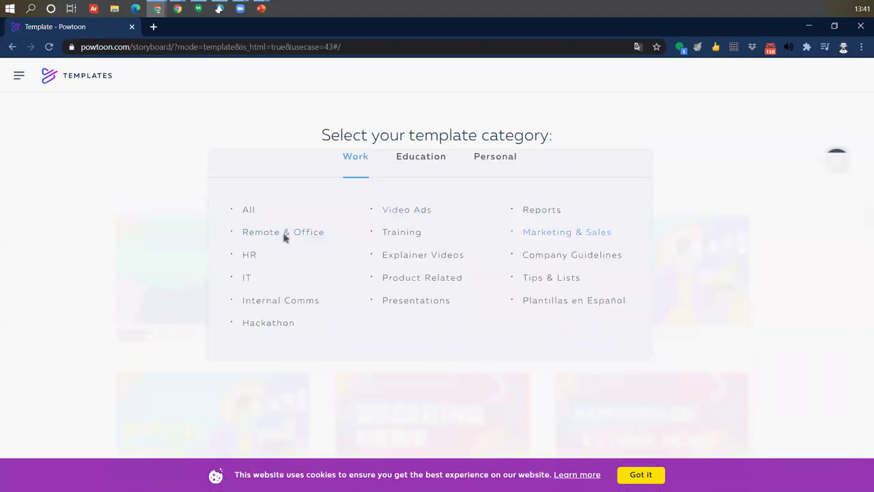
left_click(567, 232)
scroll(326, 437, "down", 5)
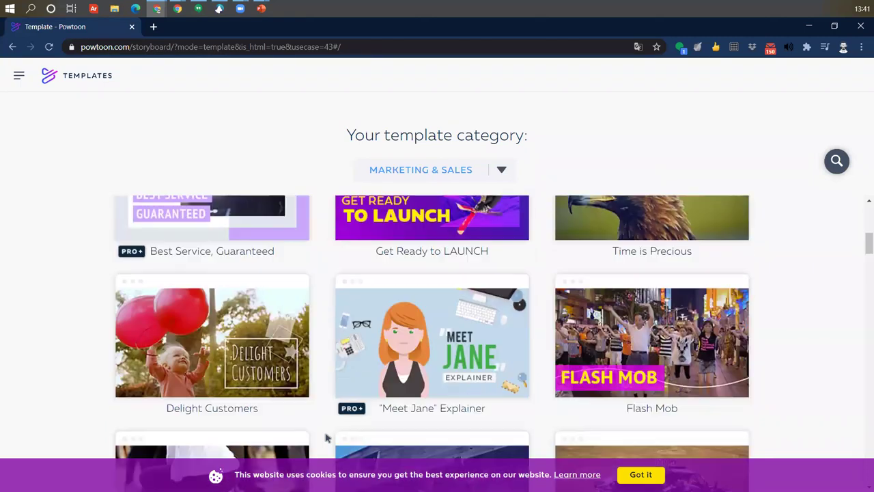
scroll(326, 437, "down", 10)
scroll(326, 437, "down", 10)
scroll(326, 437, "up", 7)
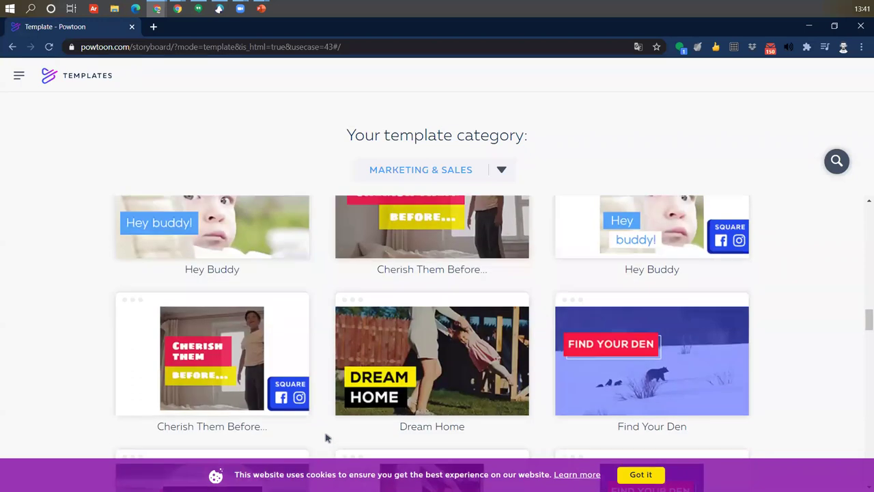
scroll(325, 437, "up", 10)
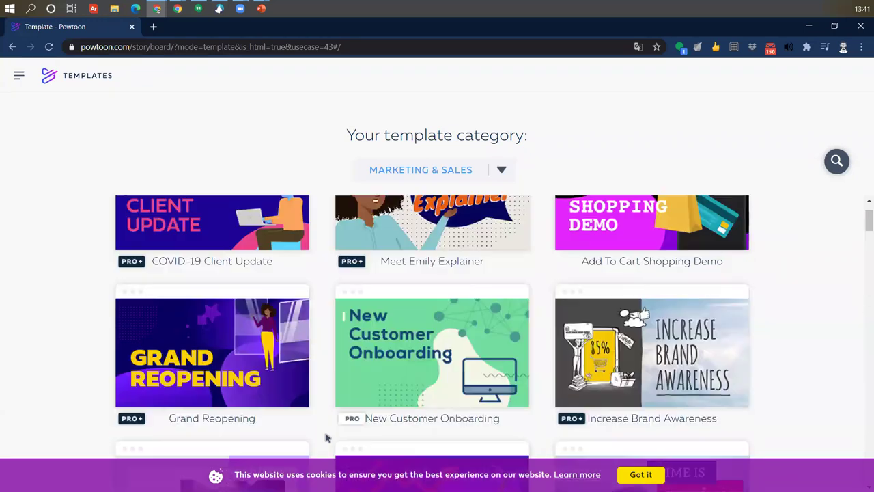
scroll(565, 181, "up", 1)
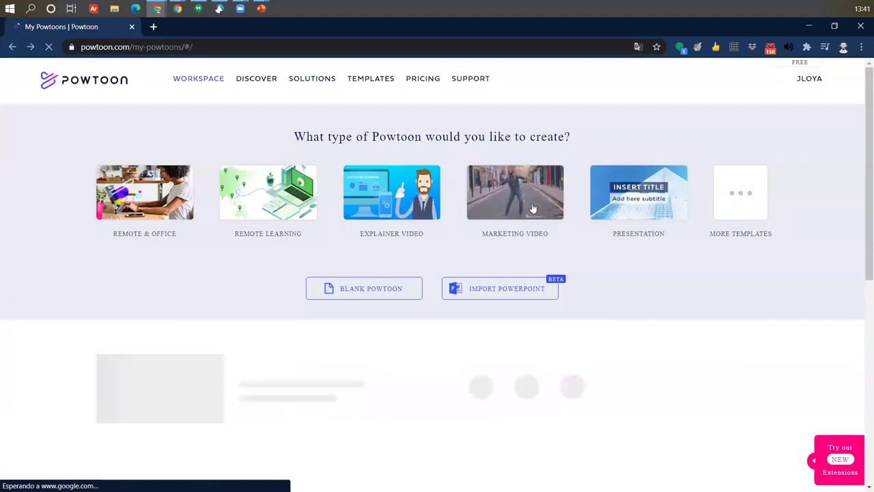
- Start a marketing video from the workspace, choose Digital Marketing as the business, and look through the offered videos
left_click(532, 205)
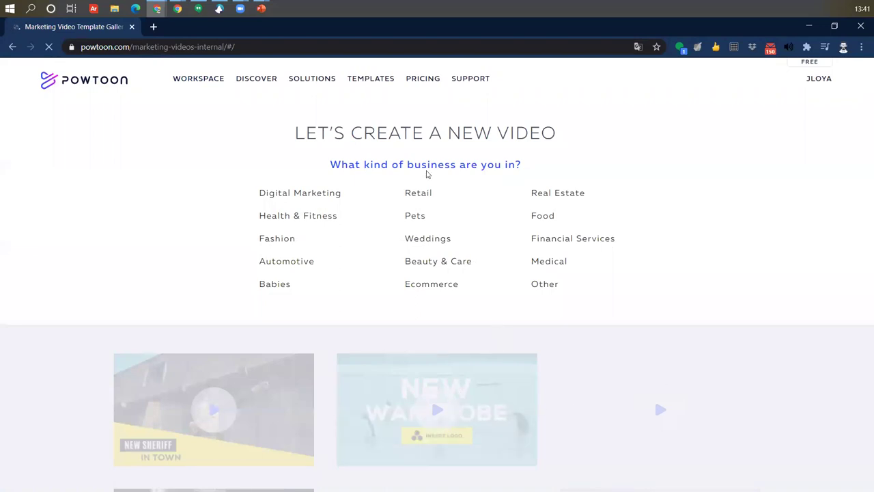
left_click(319, 193)
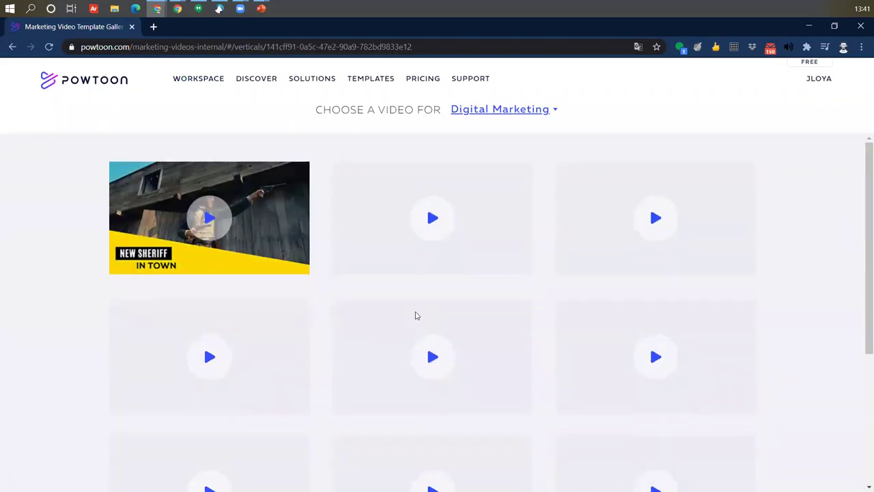
scroll(416, 316, "down", 3)
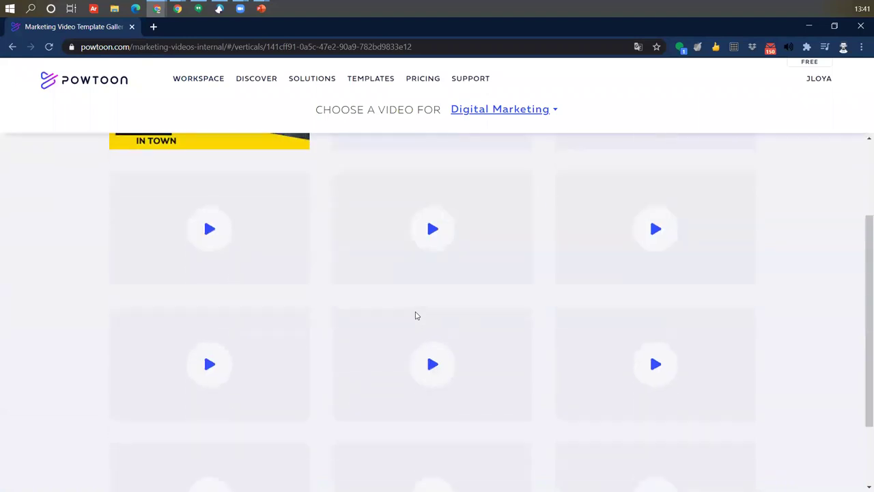
scroll(416, 315, "up", 4)
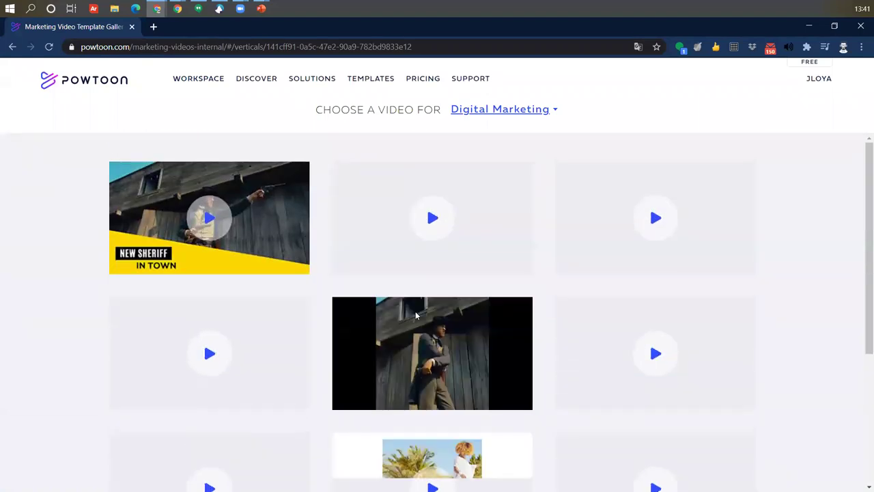
scroll(416, 315, "down", 3)
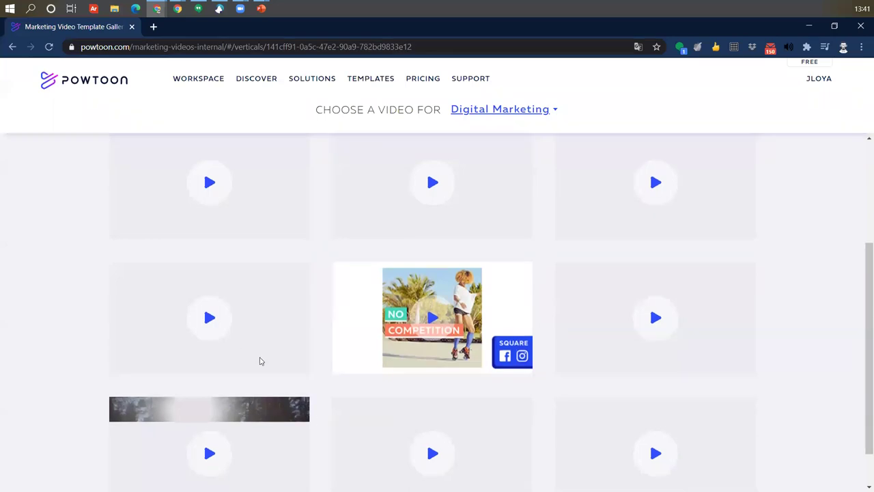
scroll(318, 409, "down", 1)
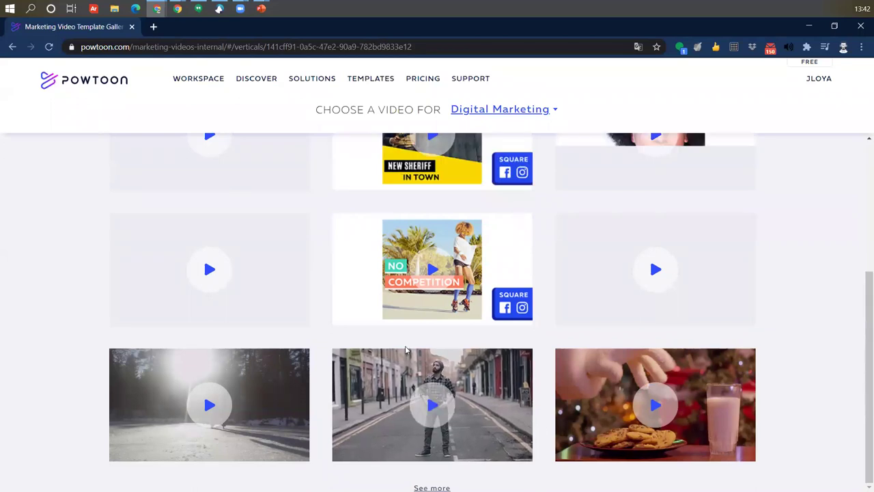
- Preview the video of the man standing in the street and get it for editing in the studio
left_click(435, 400)
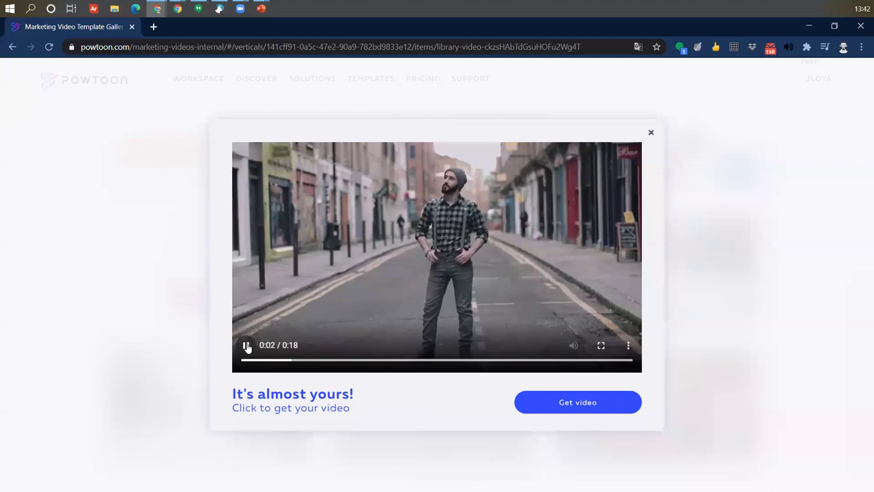
left_click(296, 320)
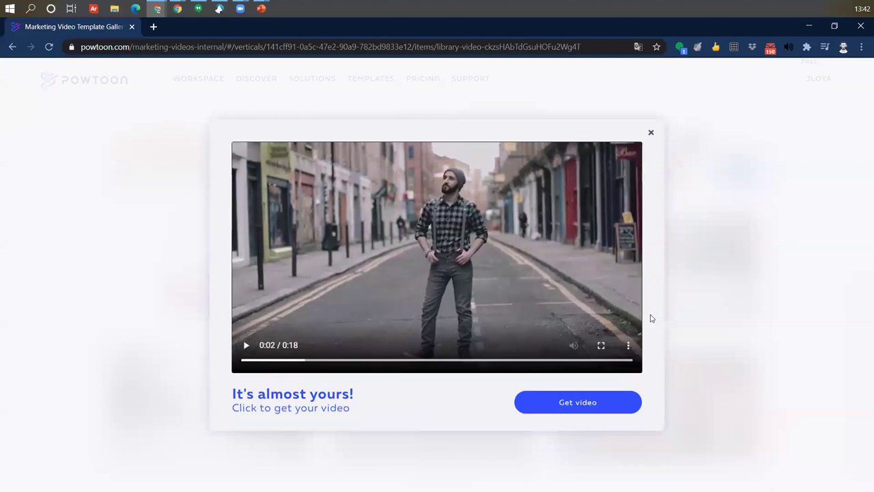
left_click(560, 404)
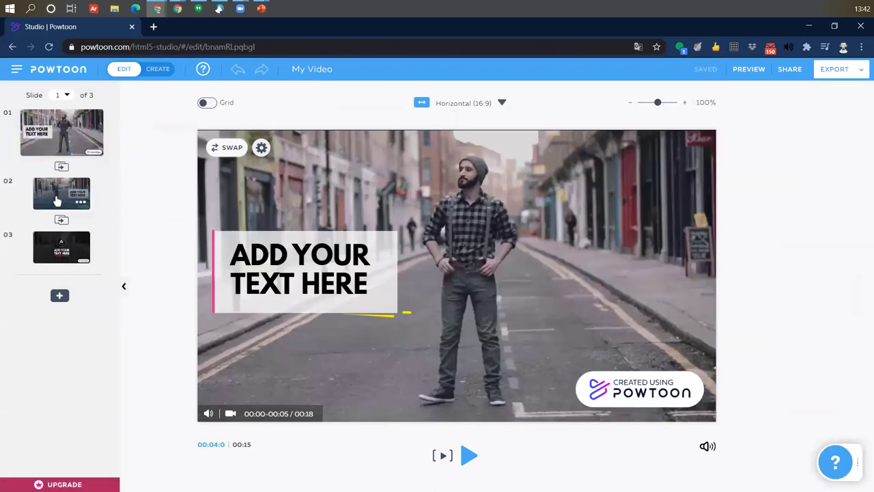
- Look through the ready-made scene library for adding a slide, and close it without adding a scene
left_click(60, 294)
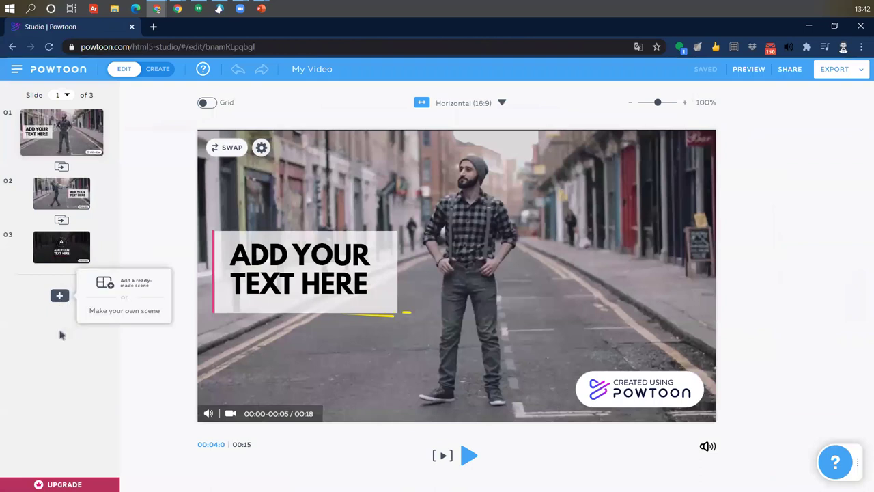
left_click(120, 288)
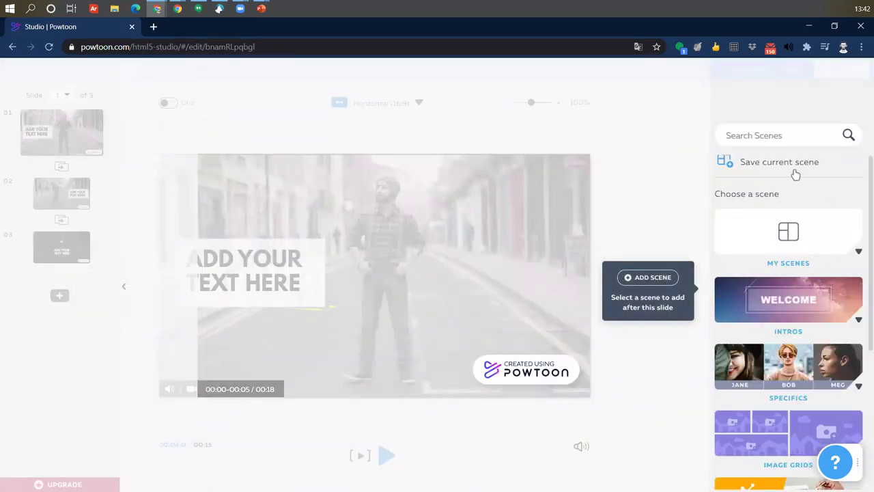
scroll(792, 367, "down", 2)
scroll(767, 171, "up", 2)
left_click(656, 170)
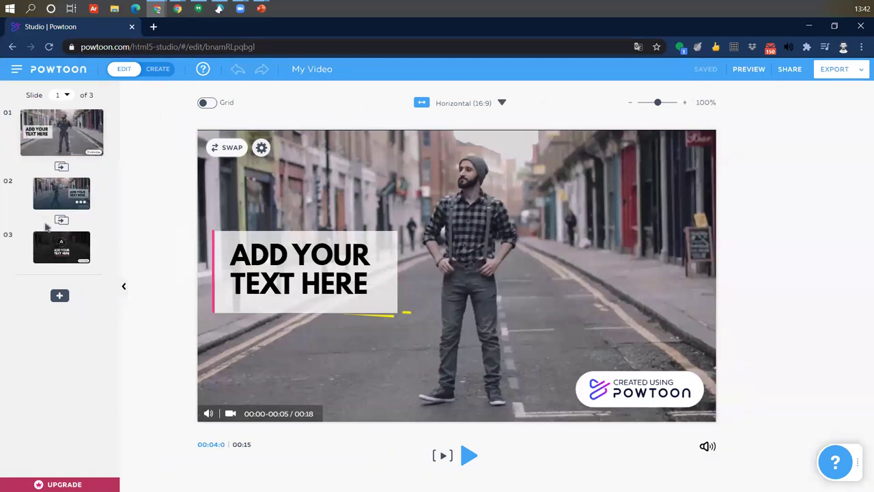
- Look through the video's three slides to examine their text and logo placeholders
left_click(49, 244)
left_click(58, 125)
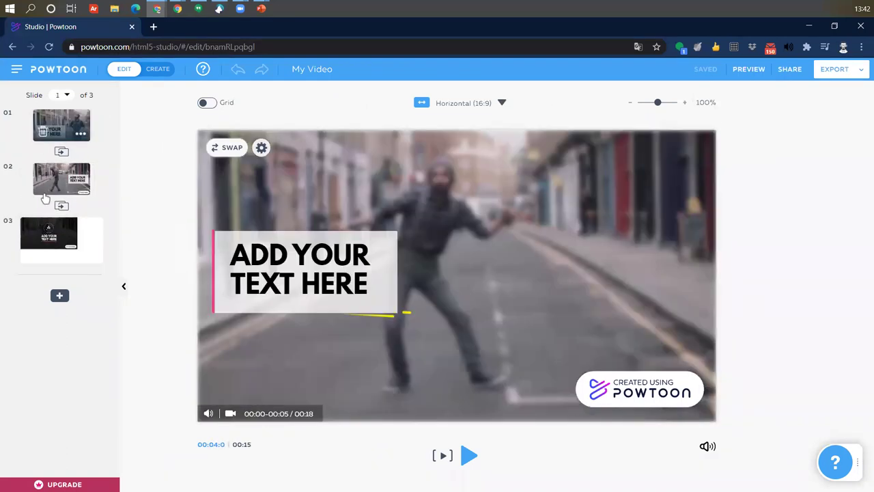
left_click(58, 186)
left_click(49, 246)
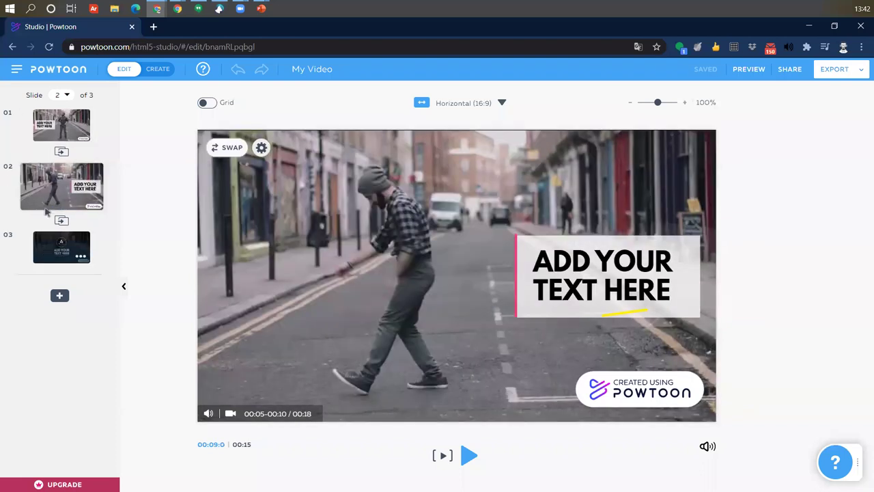
left_click(52, 129)
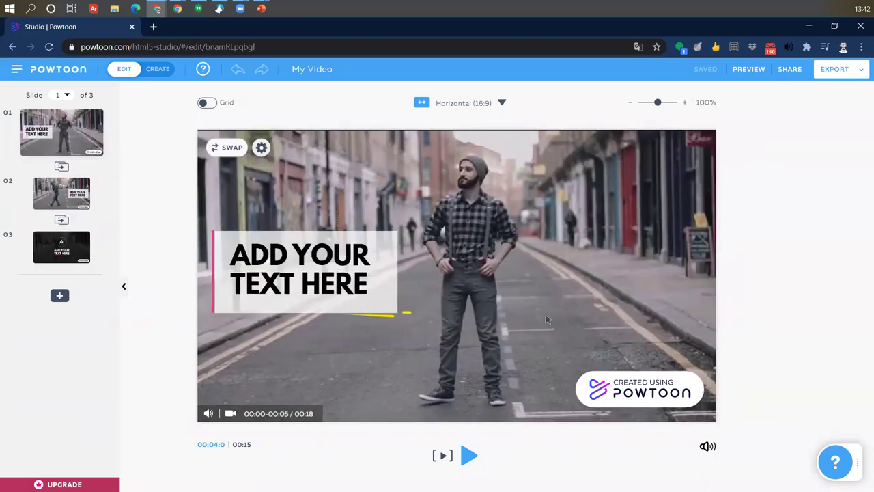
left_click(43, 197)
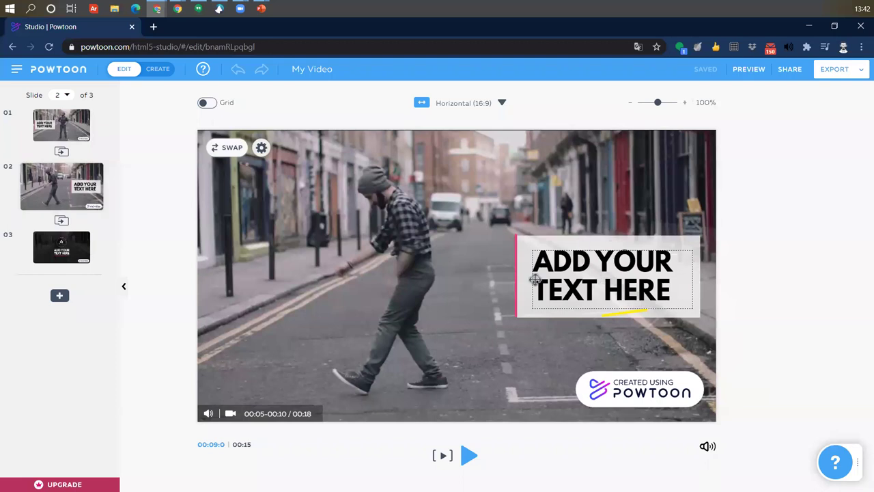
left_click(65, 250)
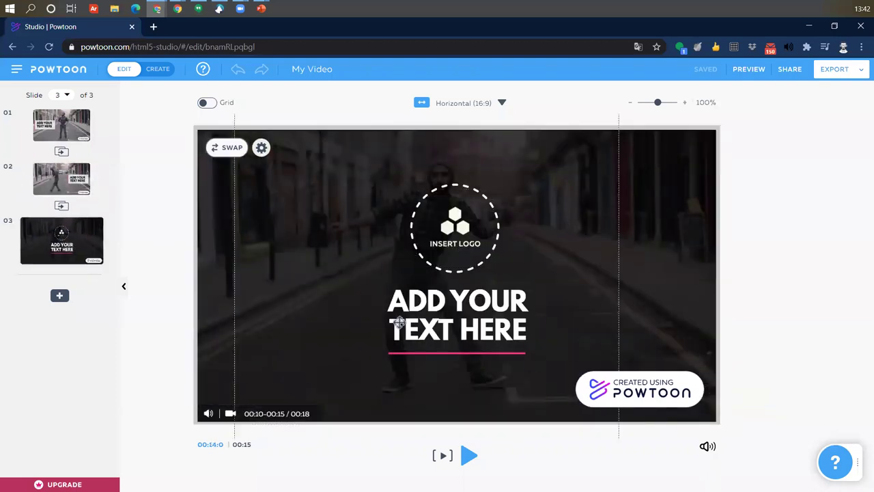
- Play back the video from the first slide and check its sound
left_click(58, 132)
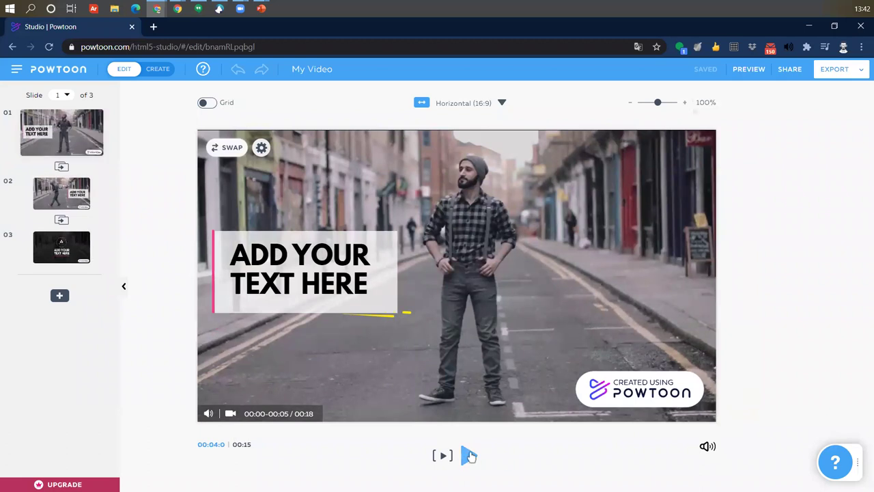
left_click(470, 455)
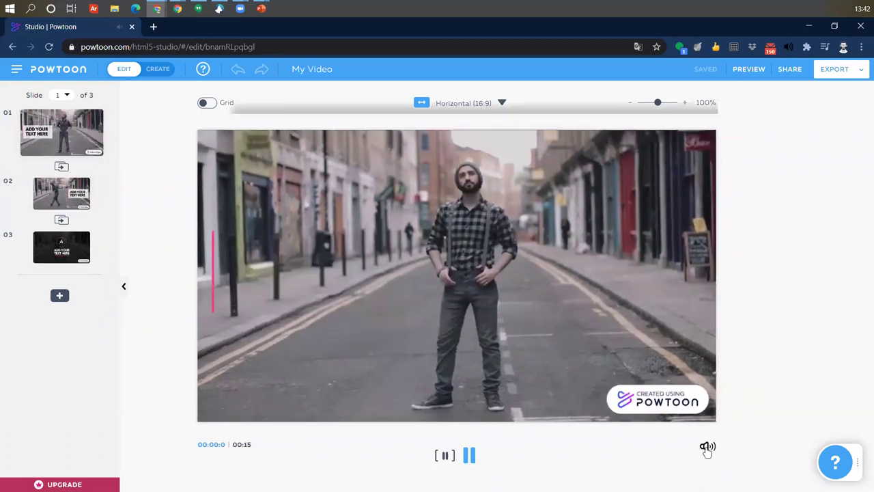
left_click(707, 447)
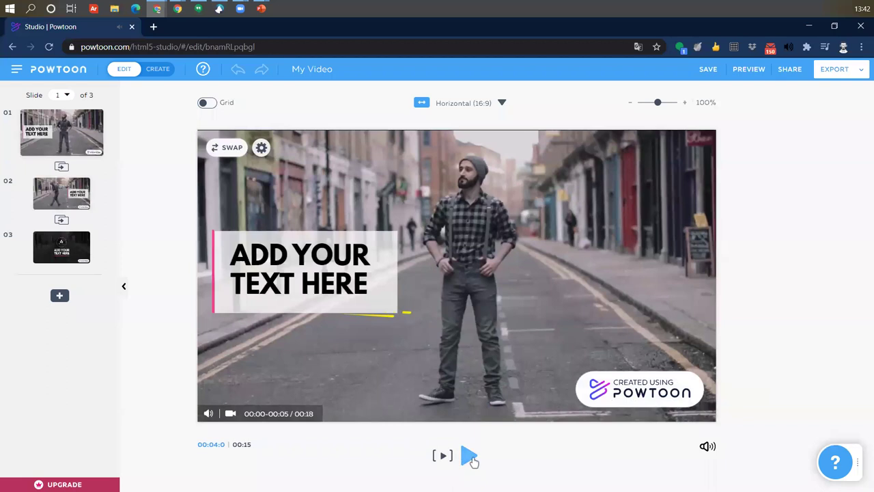
left_click(468, 456)
left_click(311, 256)
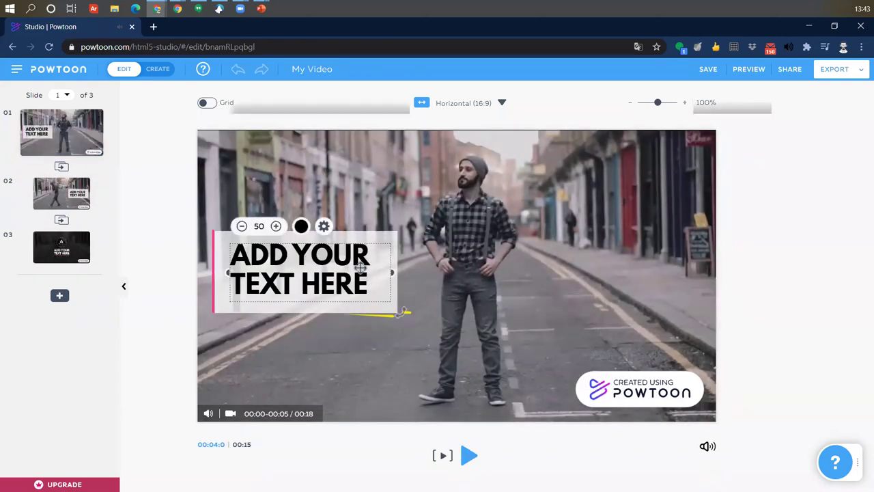
double_click(328, 262)
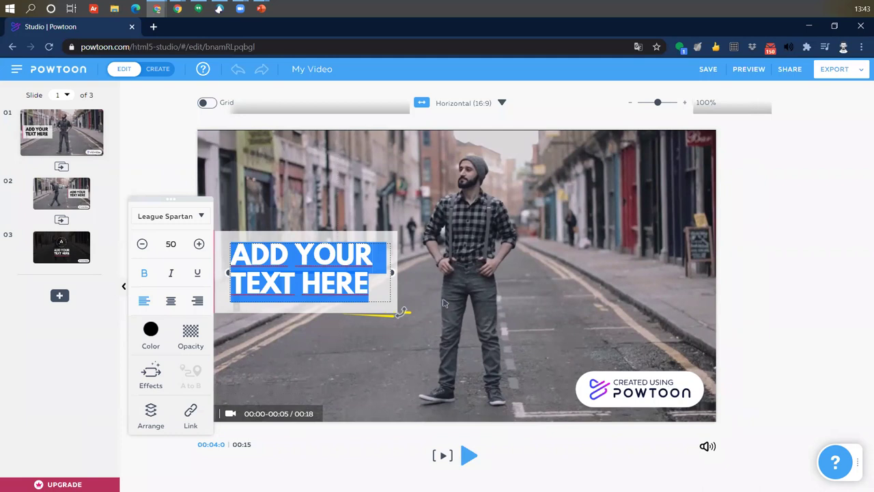
left_click(45, 196)
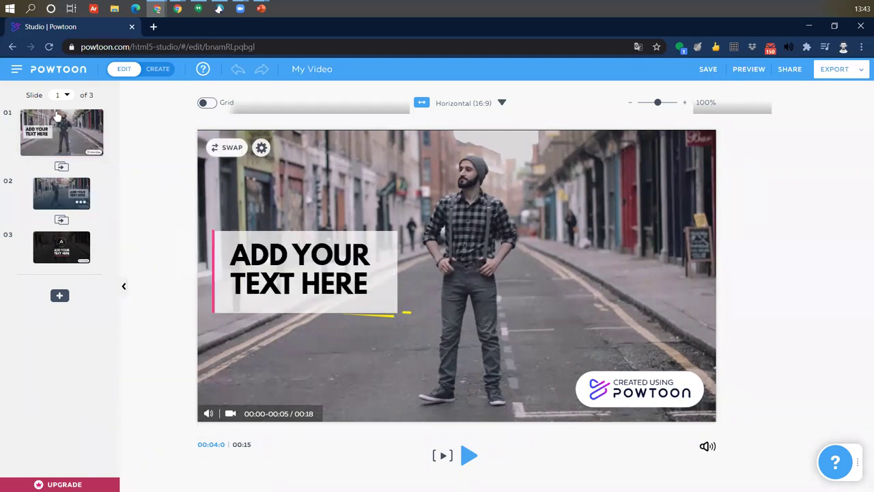
- Replace the placeholder text on the first slide with "Video Explicativo" on two lines
left_click(62, 133)
left_click(258, 268)
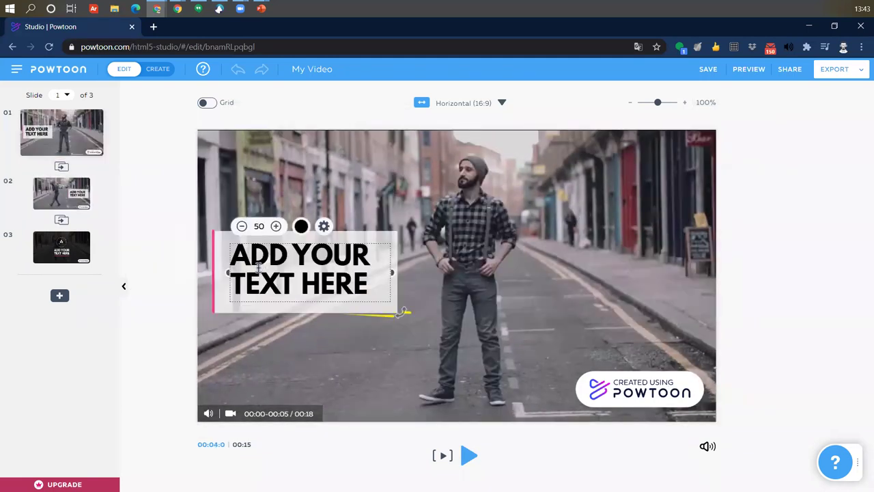
double_click(325, 304)
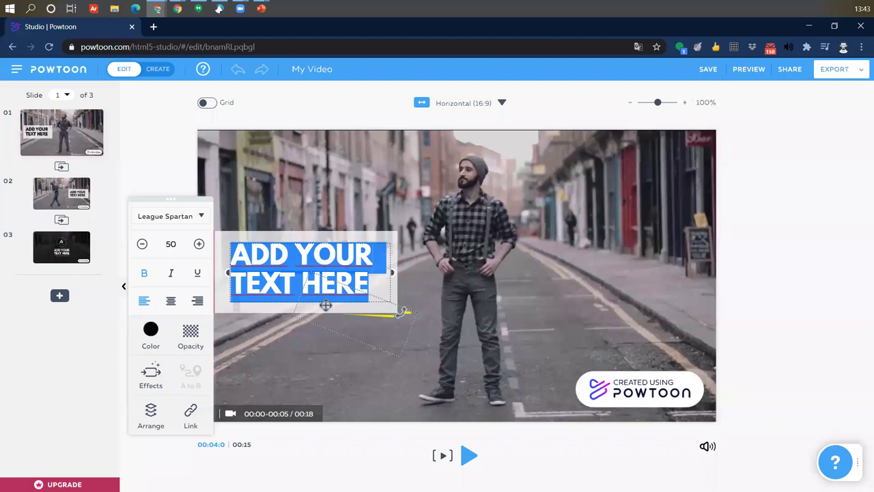
type("Video")
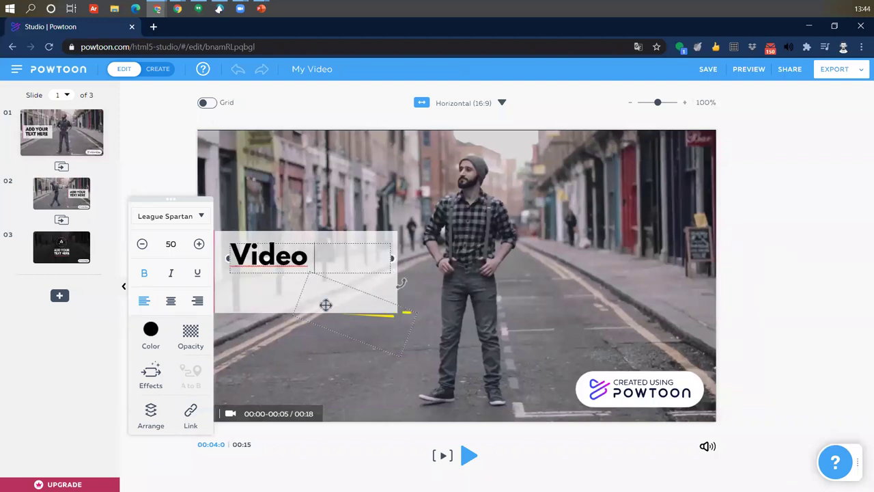
type(" s")
key("BackSpace")
key("BackSpace")
key("Return")
type("Ep")
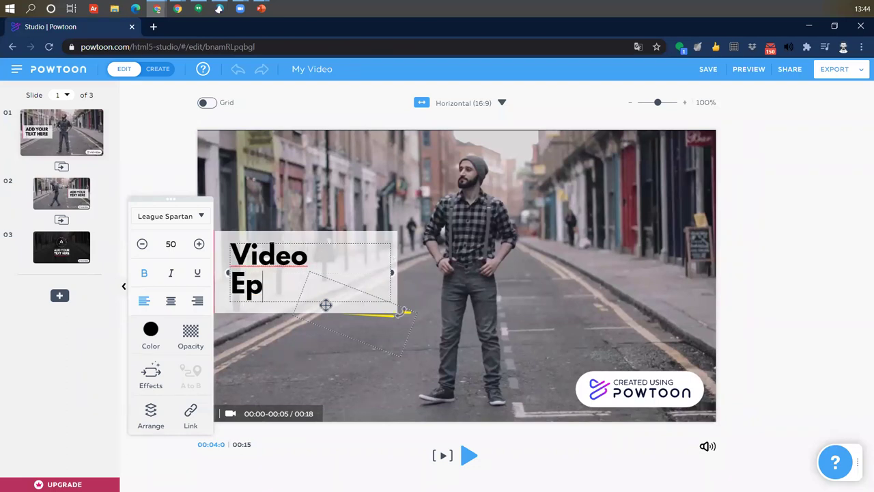
key("BackSpace")
type("xplicativo")
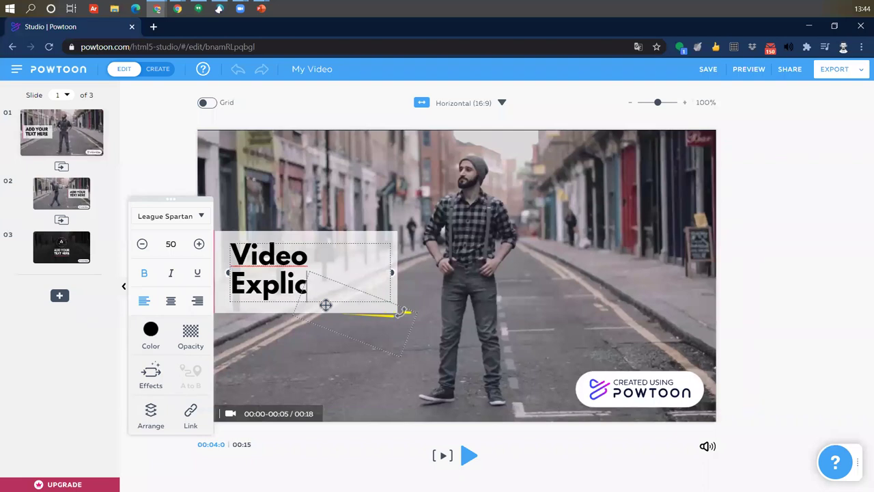
left_click(95, 198)
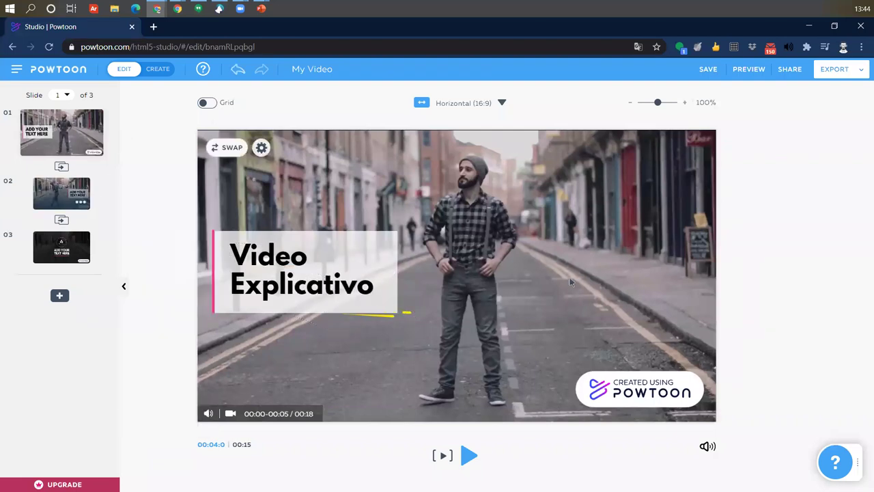
- Try to replace the placeholder text on the second slide with "Marketing Digital" on two lines
left_click(62, 193)
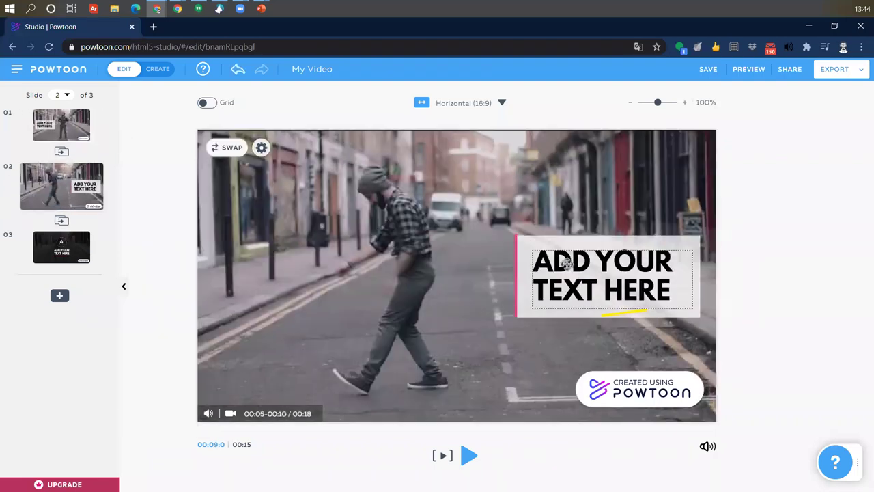
double_click(565, 259)
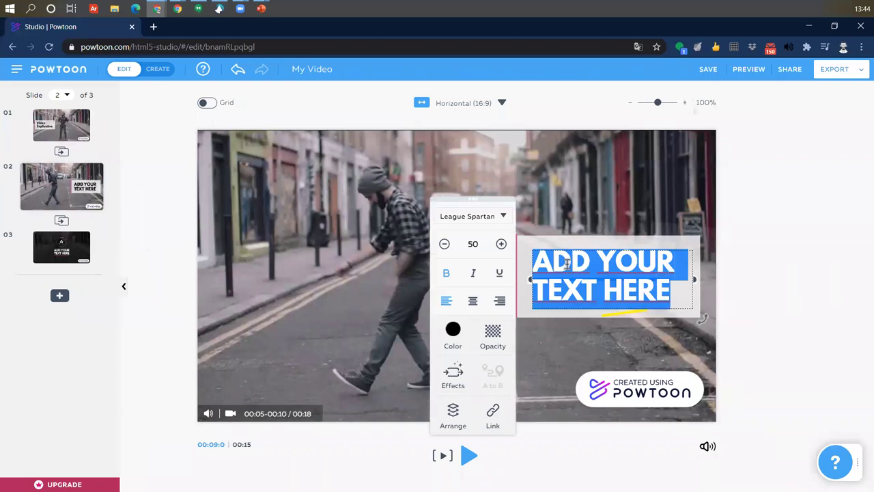
type("Mar")
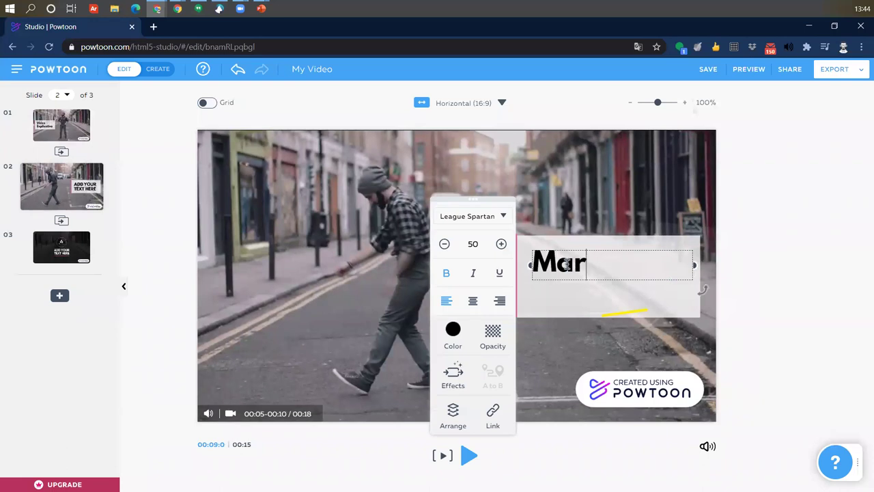
type("keting")
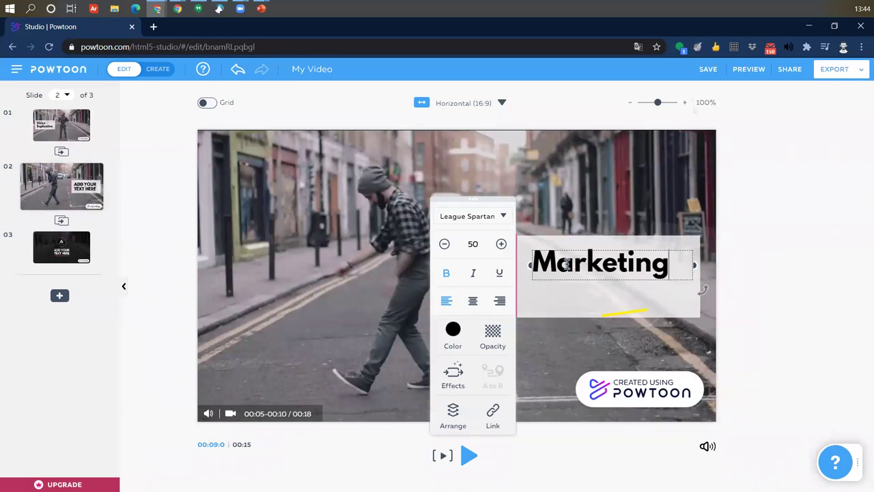
key("Return")
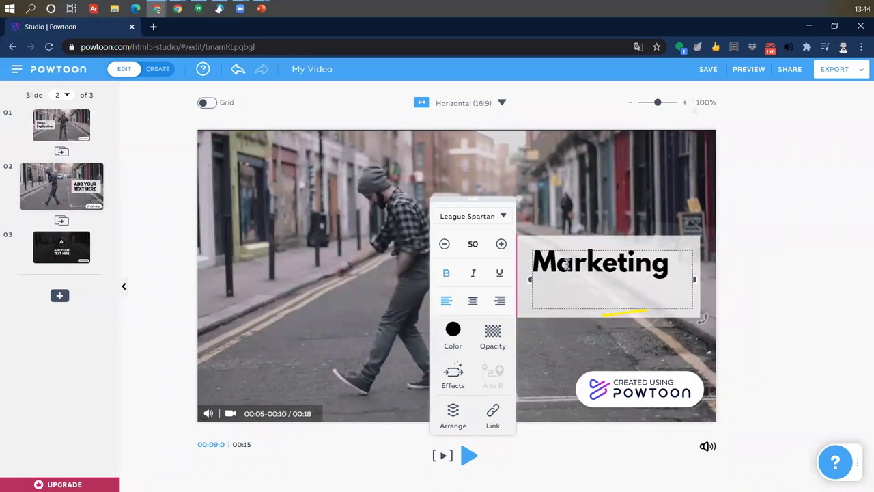
type("Digital")
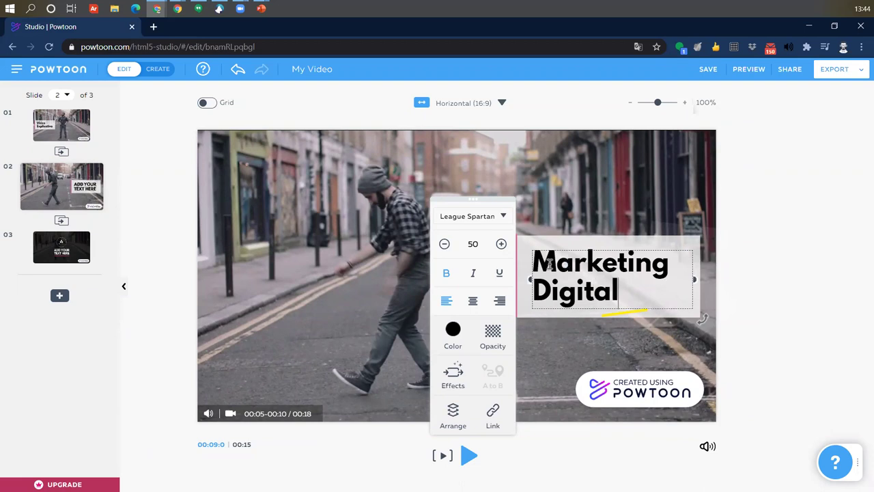
- Replace the placeholder text on the third slide with "Bievenidos"
left_click(77, 247)
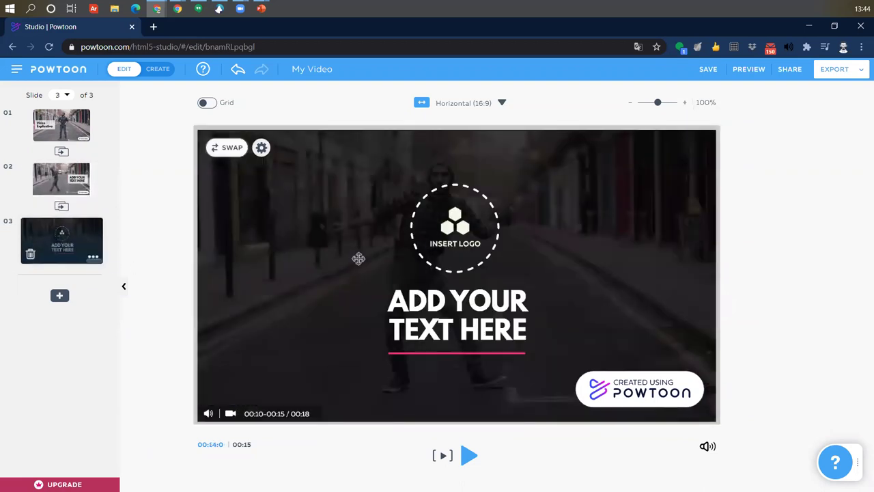
left_click(439, 297)
left_click(443, 299)
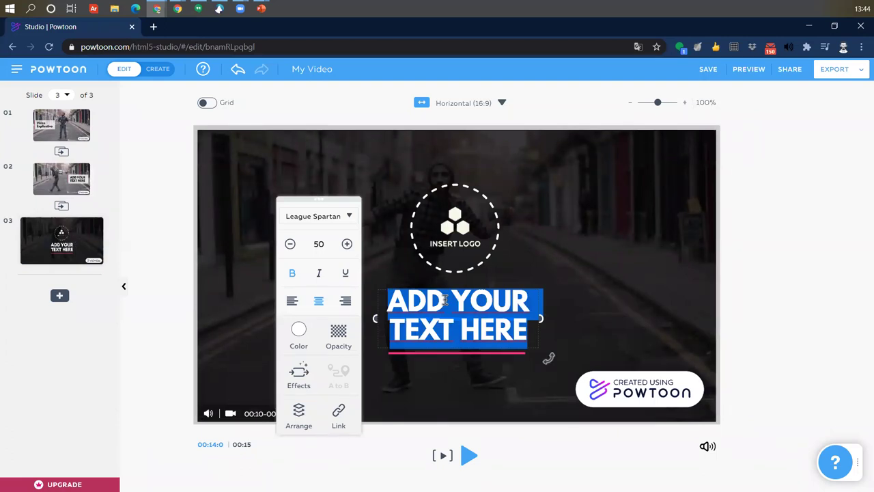
type("Bievenid")
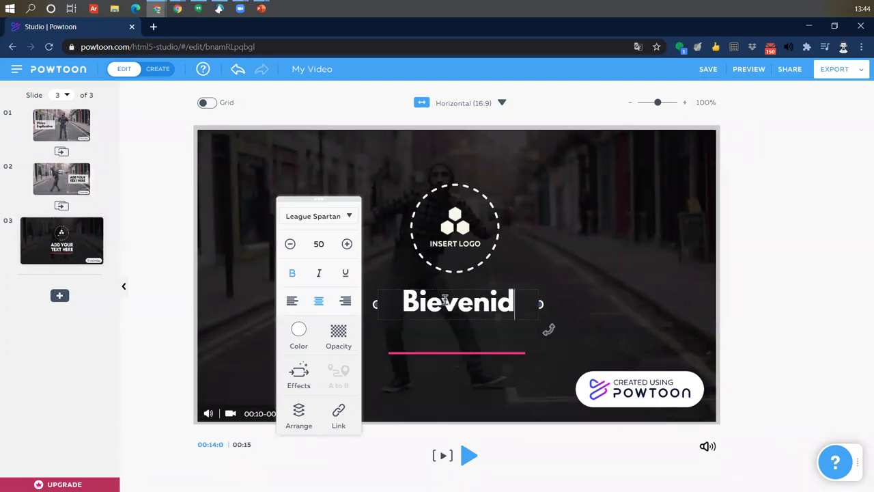
type("os")
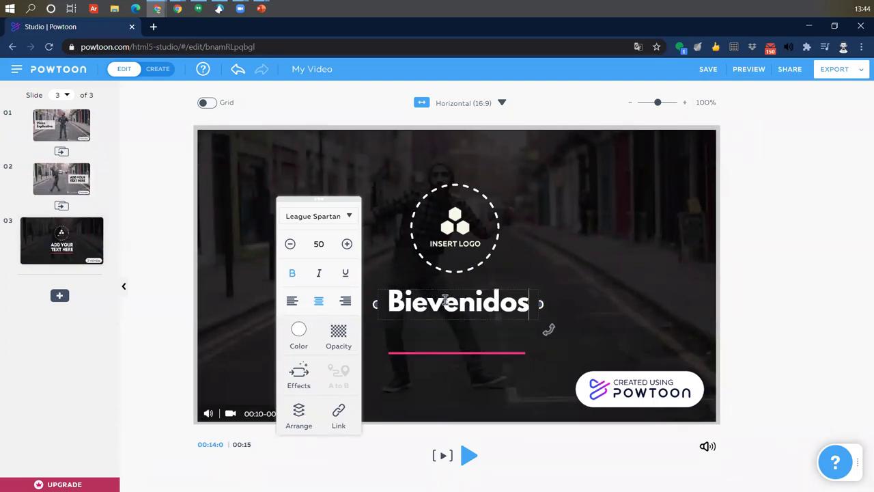
- Swap the third slide's logo placeholder for the clock picture "imagen", uploaded from the Descargas folder
left_click(463, 232)
double_click(447, 210)
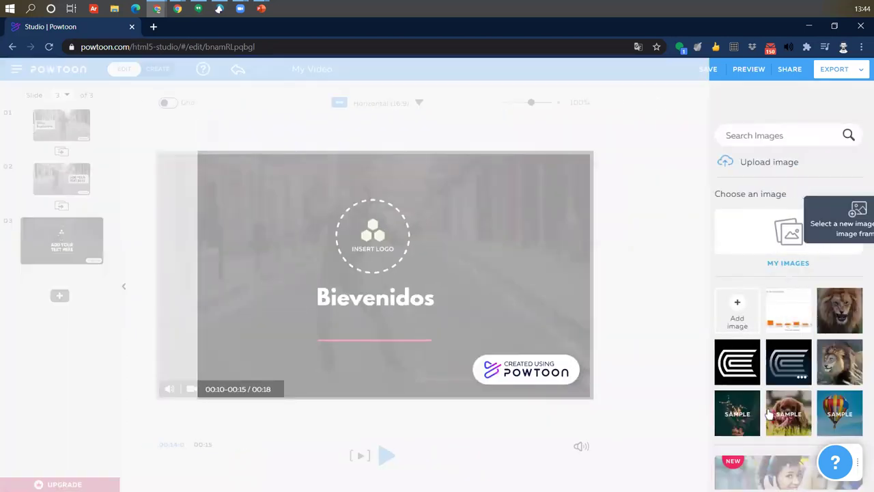
scroll(756, 435, "down", 3)
scroll(756, 435, "up", 3)
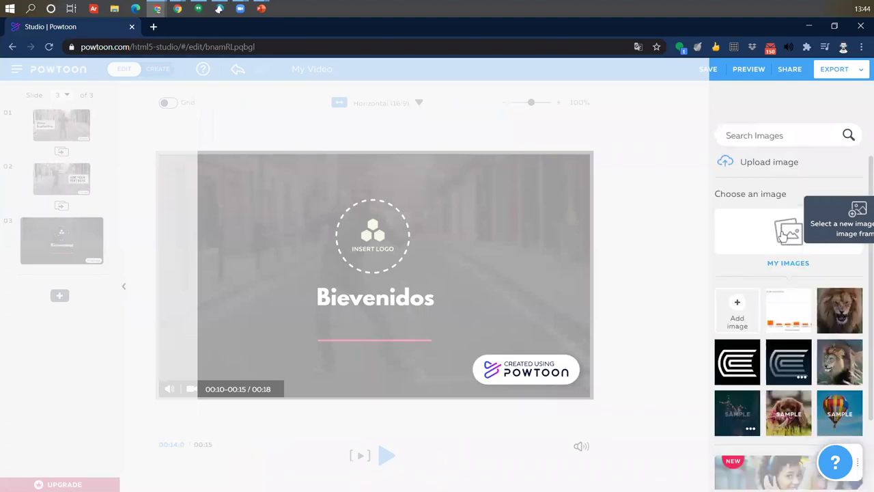
left_click(776, 246)
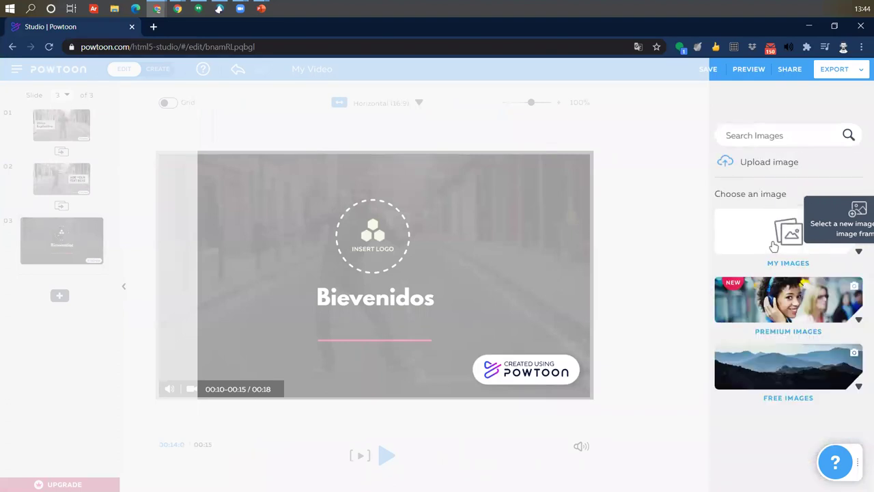
left_click(757, 209)
left_click(780, 190)
left_click(769, 161)
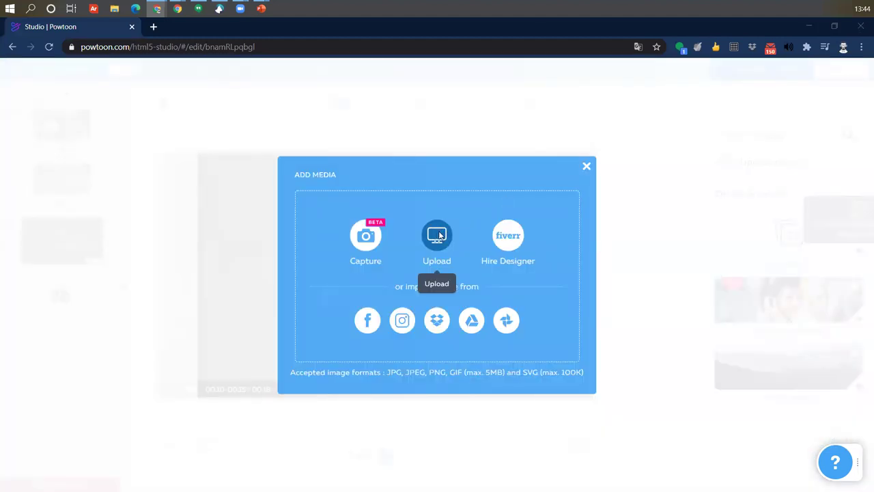
left_click(440, 235)
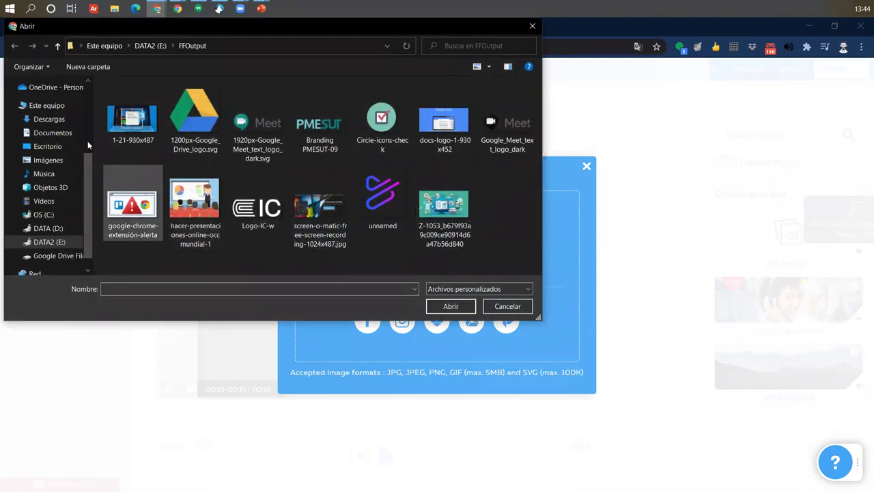
left_click(59, 120)
left_click(250, 118)
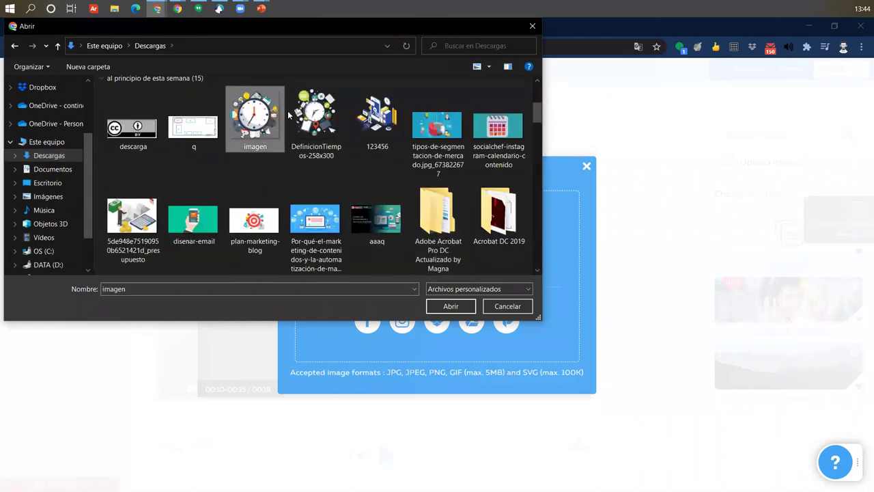
key("Return")
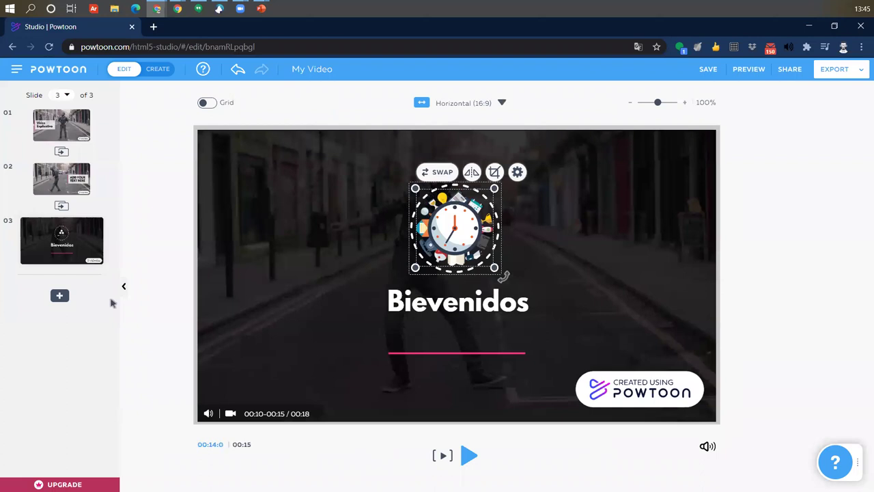
left_click(43, 368)
- Go back and forth through the three slides to examine their text, logo and order
left_click(61, 125)
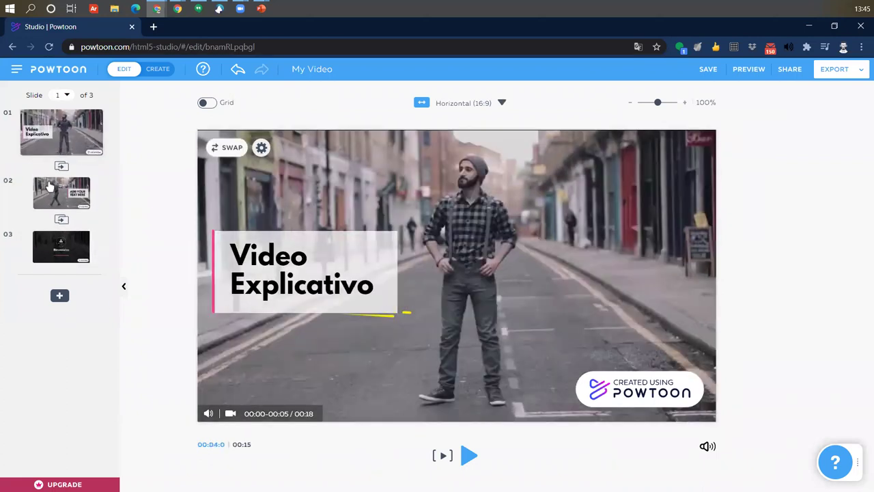
left_click(70, 203)
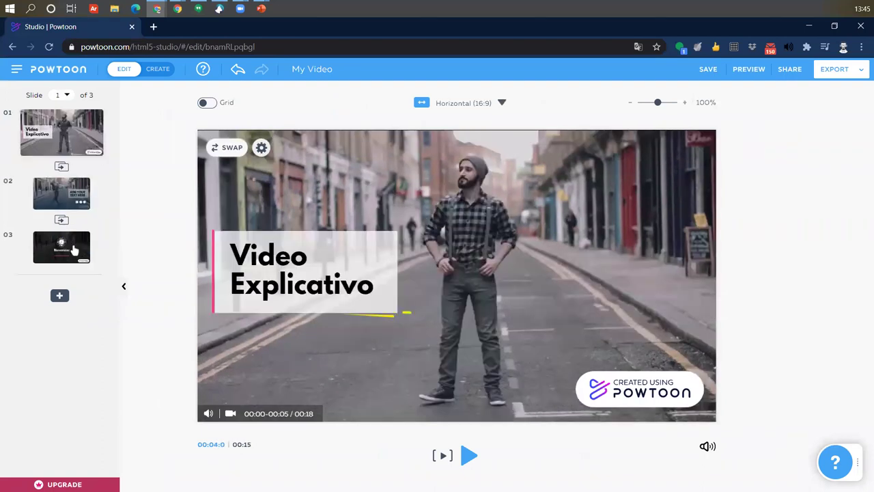
left_click(62, 193)
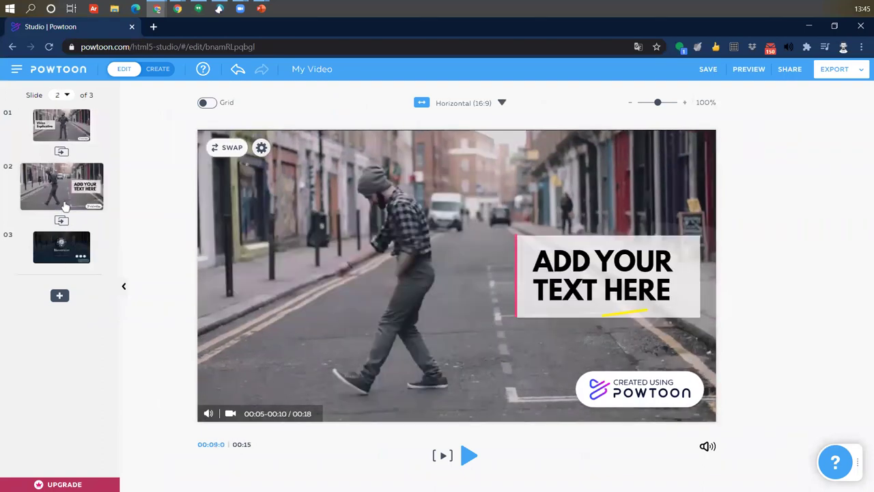
left_click(61, 247)
left_click(62, 132)
left_click(57, 248)
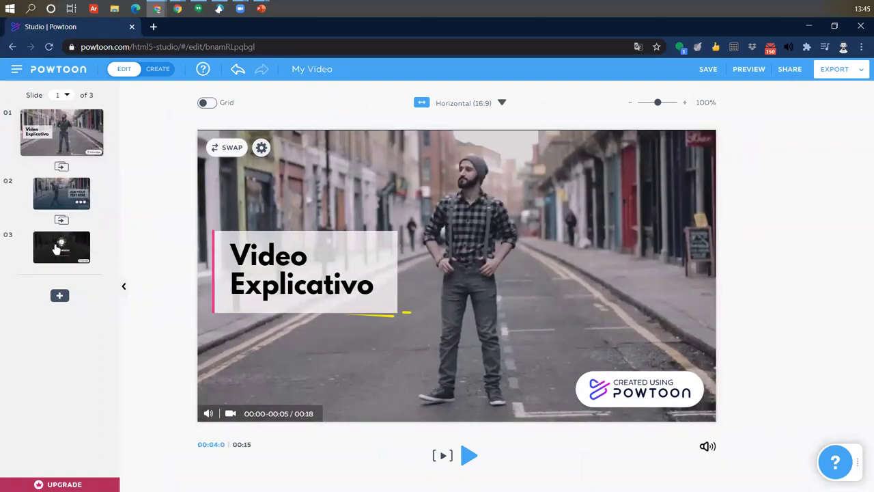
left_click(61, 194)
left_click(61, 248)
left_click(62, 131)
left_click(75, 196)
left_click(62, 246)
left_click(56, 132)
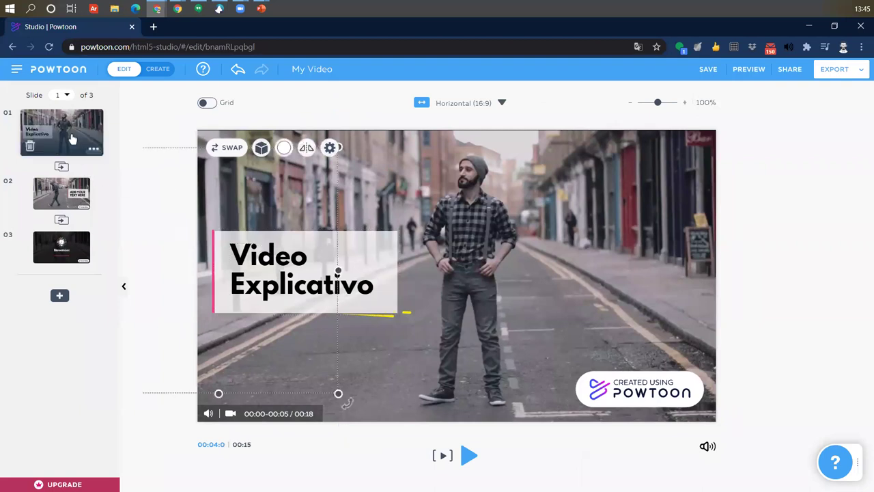
left_click(60, 204)
left_click(73, 254)
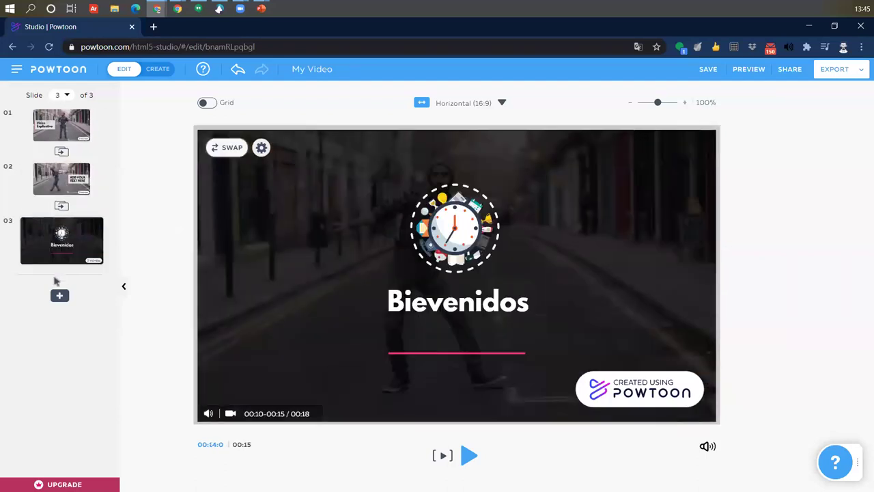
left_click(68, 188)
left_click(67, 129)
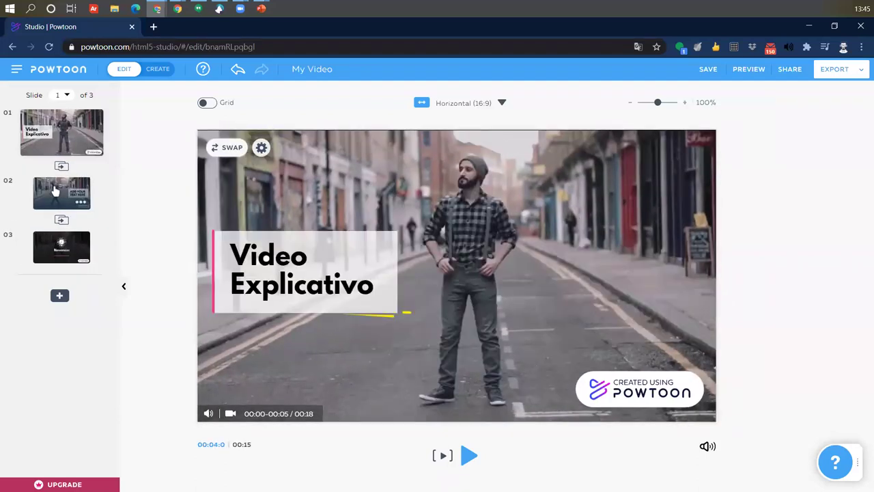
left_click(56, 202)
left_click(59, 247)
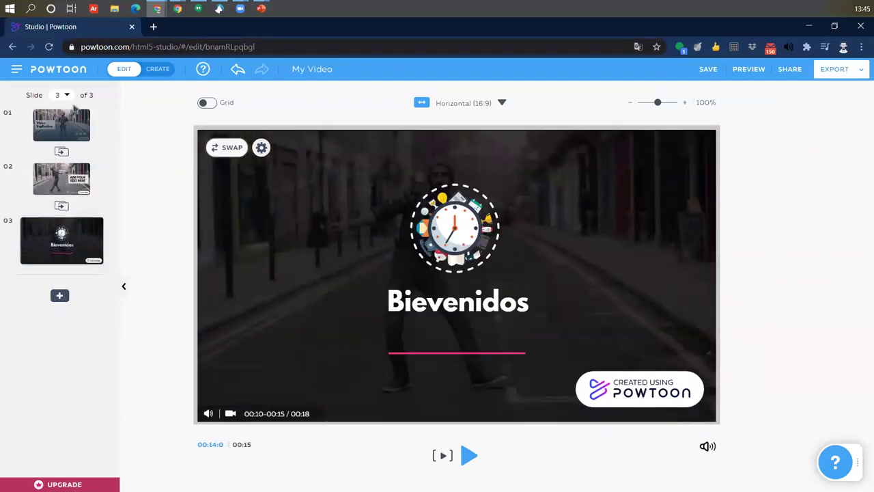
left_click(63, 129)
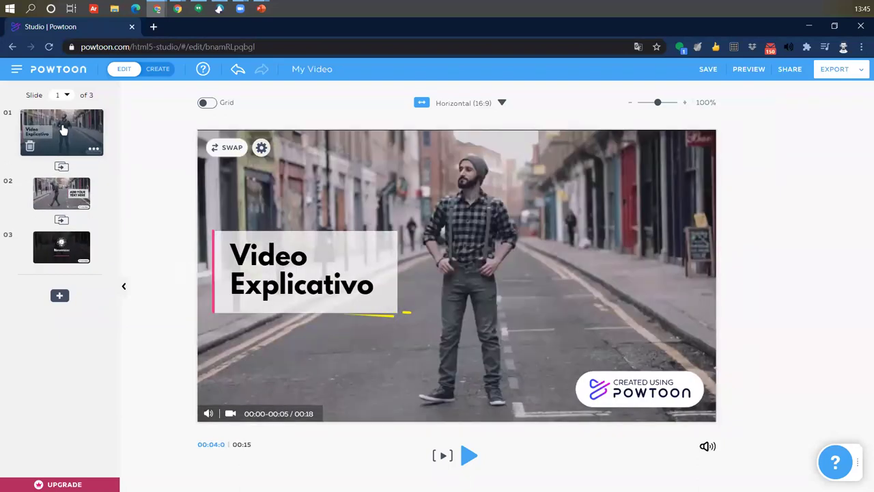
- Switch the studio to Create mode and move the first slide's playhead to the 5-second mark
left_click(157, 69)
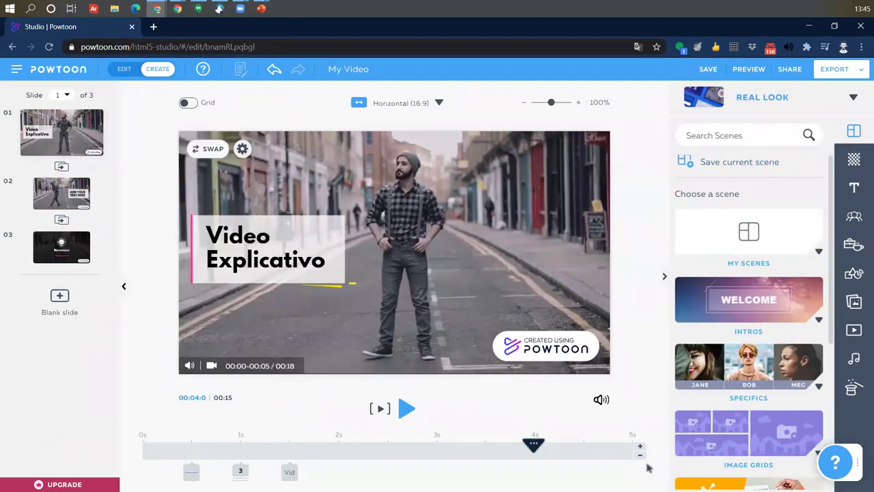
left_click(190, 106)
left_click_drag(532, 444, 635, 445)
- Look over the second and third slides in Create mode and return to the first slide
left_click(85, 194)
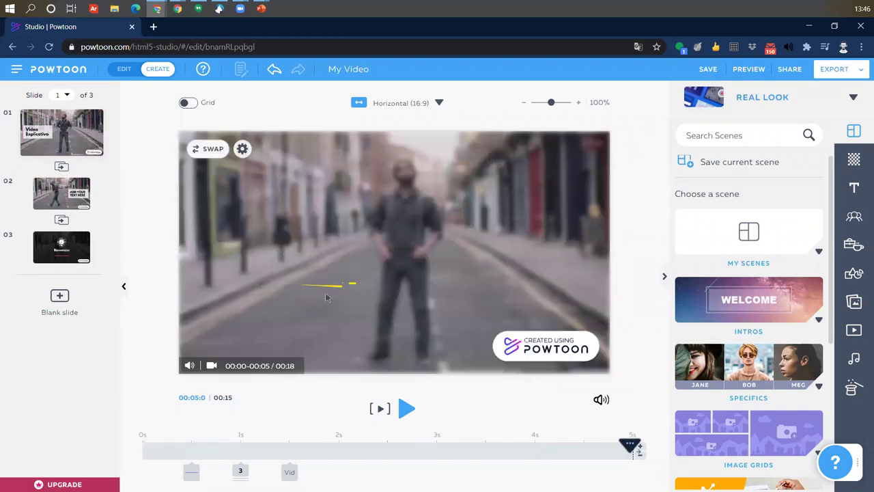
left_click(62, 246)
left_click(65, 129)
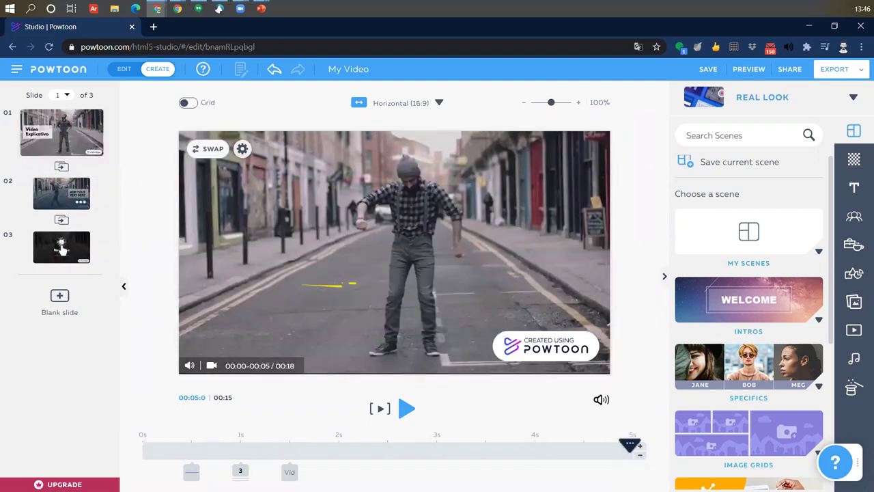
- Move the first slide's playhead back to 0 seconds and compare the slide with the second one
left_click(61, 249)
left_click(57, 125)
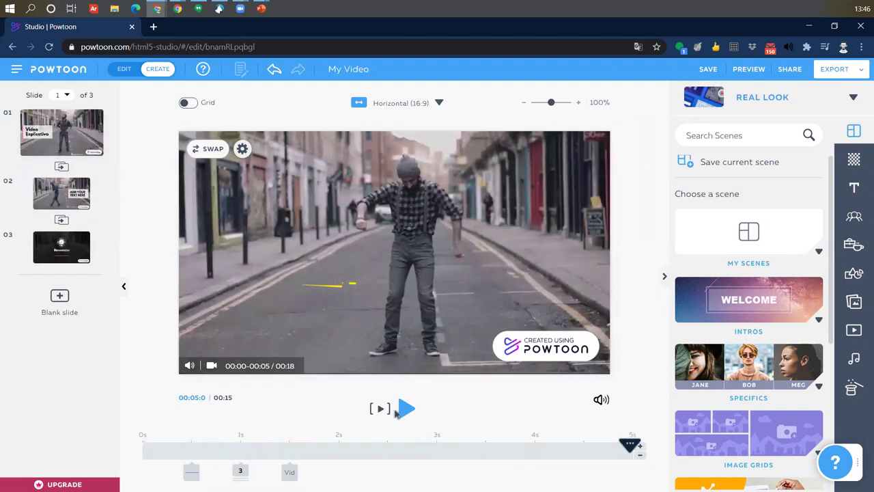
left_click_drag(629, 444, 245, 445)
left_click_drag(186, 448, 149, 447)
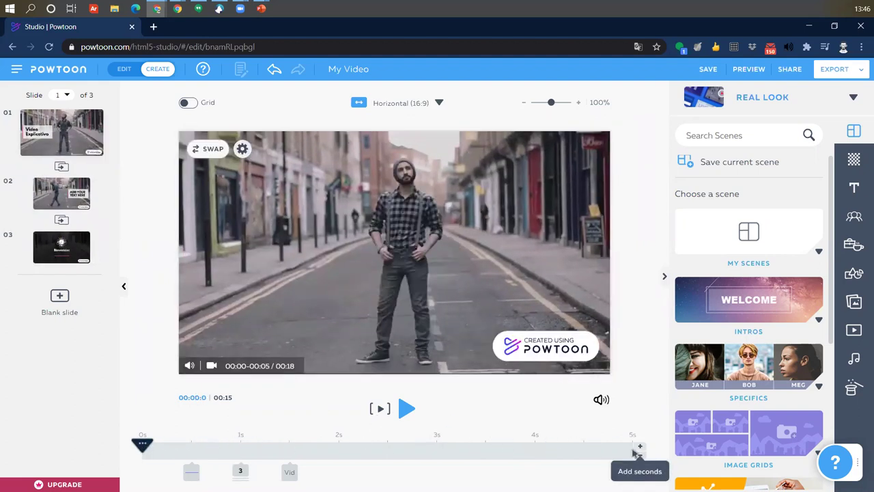
left_click(61, 202)
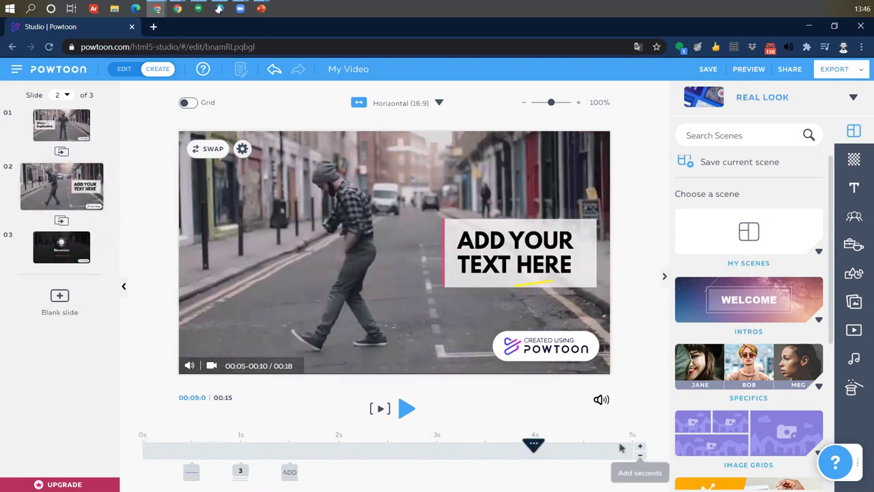
left_click(87, 128)
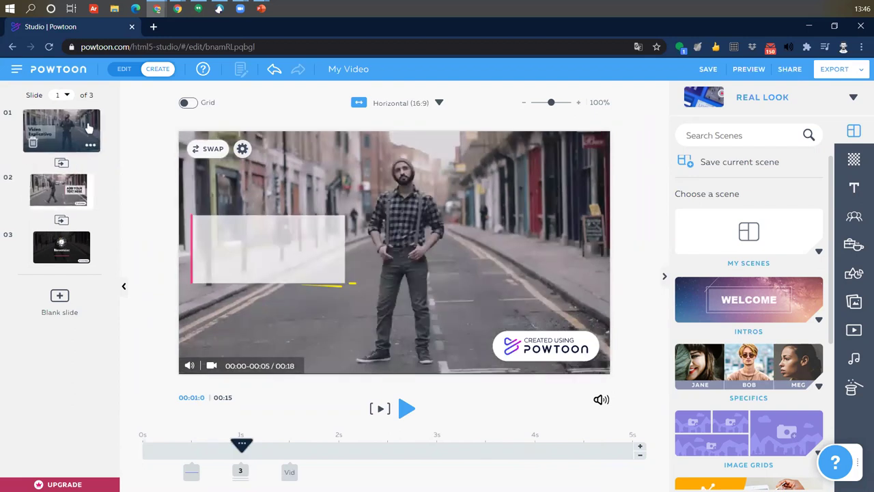
- Move the first slide's playhead to the 4-second mark and inspect the timing of the object group and the "Video Explicativo" title
left_click(243, 444)
left_click_drag(243, 444, 534, 444)
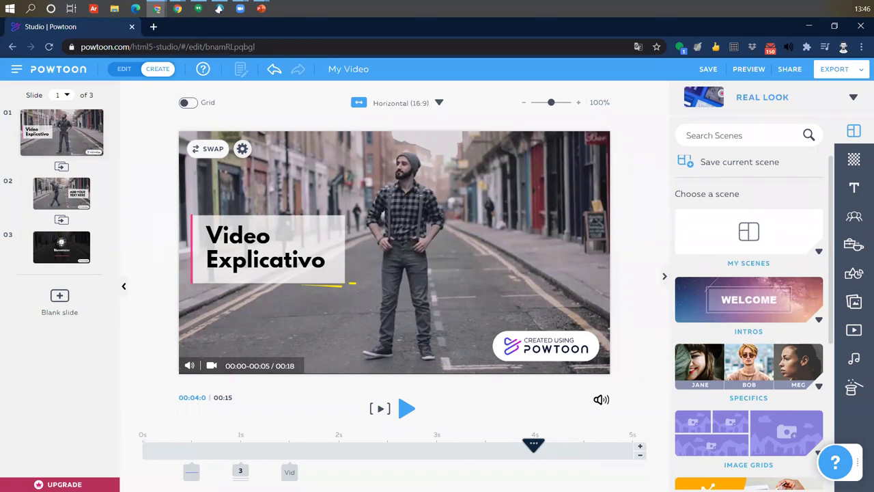
left_click(240, 471)
left_click(290, 471)
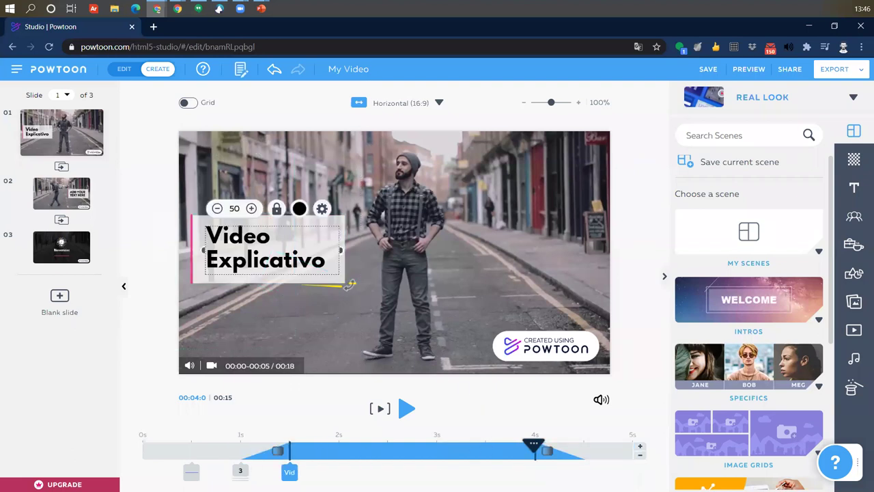
- Return the first slide's playhead to the 1-second mark and examine when the three-object group and the title enter
left_click_drag(533, 445, 241, 445)
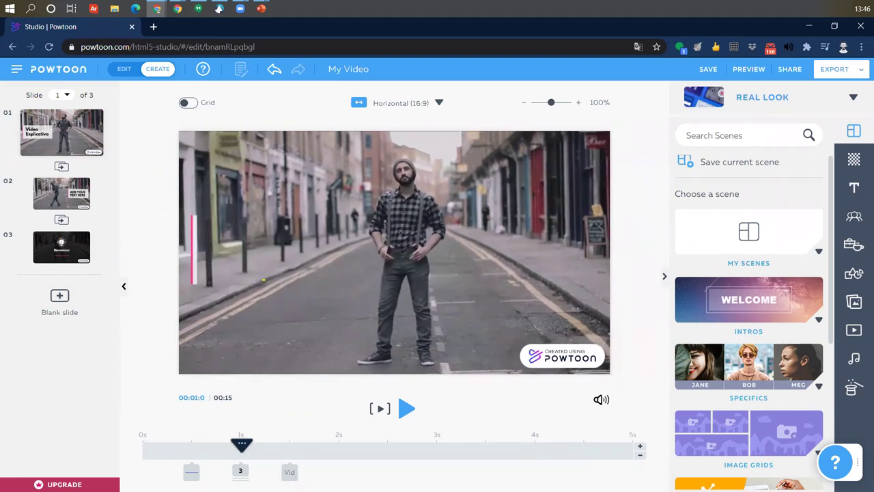
left_click(359, 347)
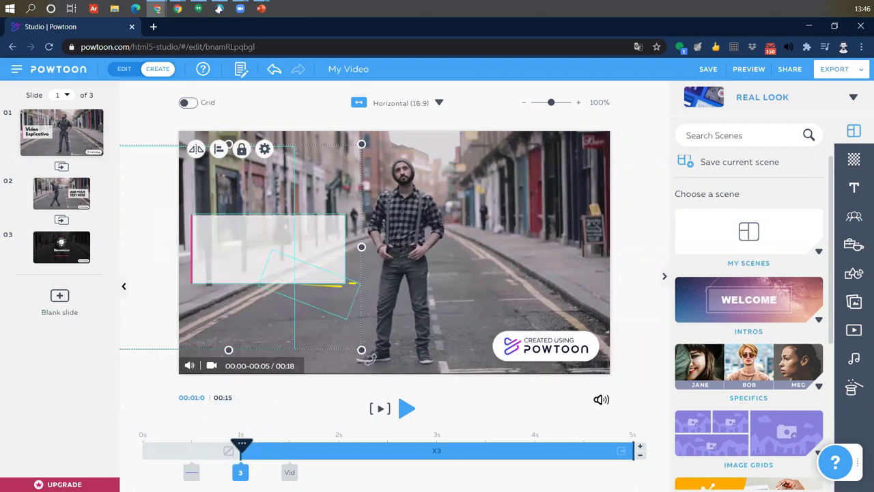
left_click(290, 473)
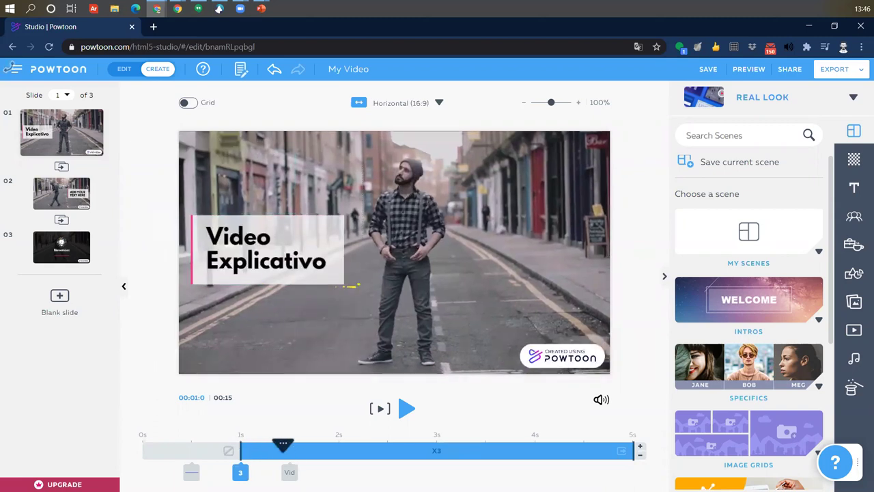
left_click(293, 474)
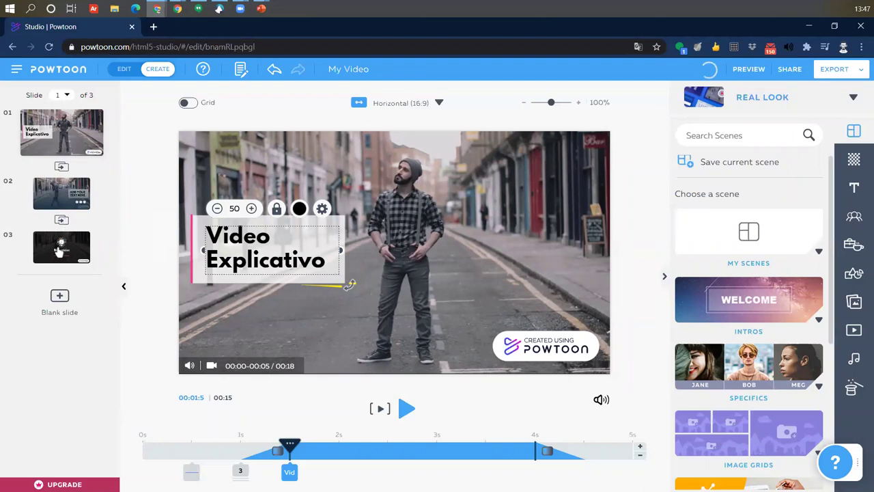
- Page repeatedly through the three slides to review their sequence, ending on the third slide
left_click(61, 193)
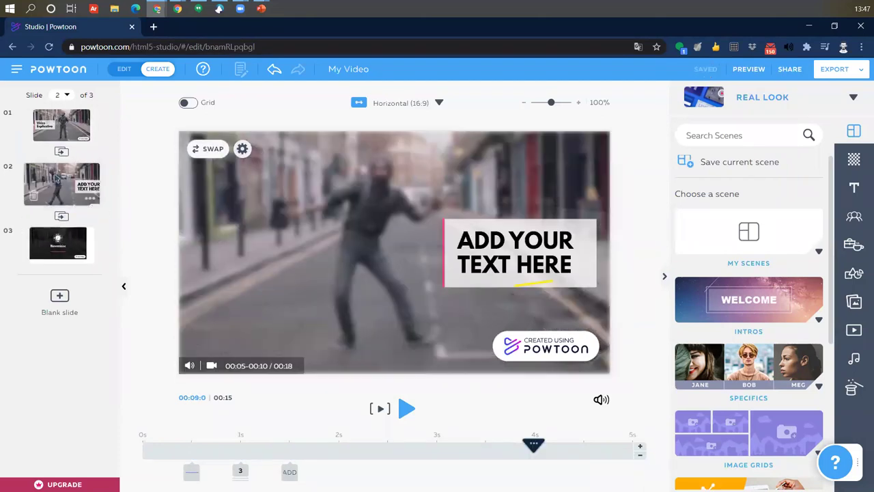
left_click(61, 132)
left_click(61, 198)
left_click(63, 246)
left_click(60, 130)
left_click(52, 252)
left_click(49, 136)
left_click(56, 186)
left_click(54, 241)
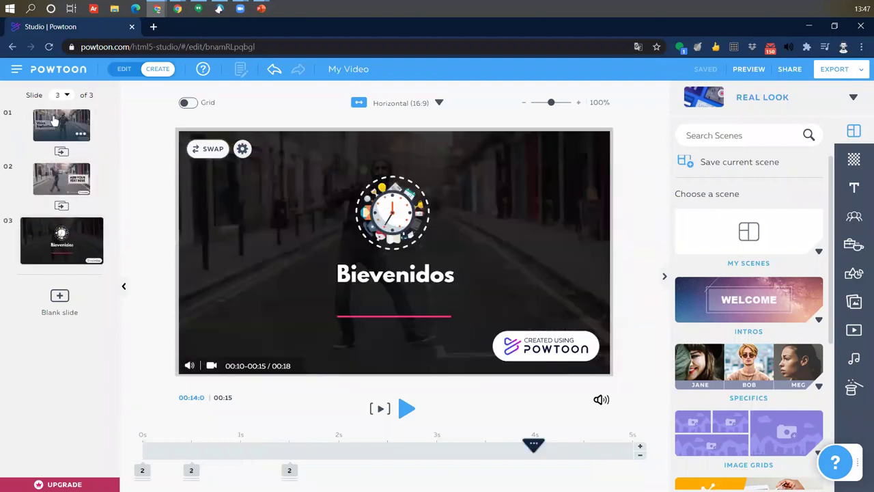
left_click(55, 134)
left_click(35, 172)
left_click(55, 239)
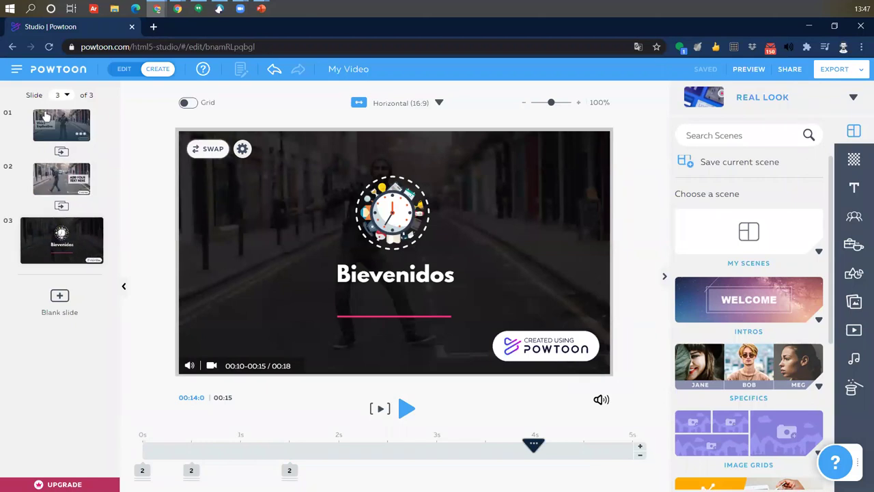
left_click(55, 239)
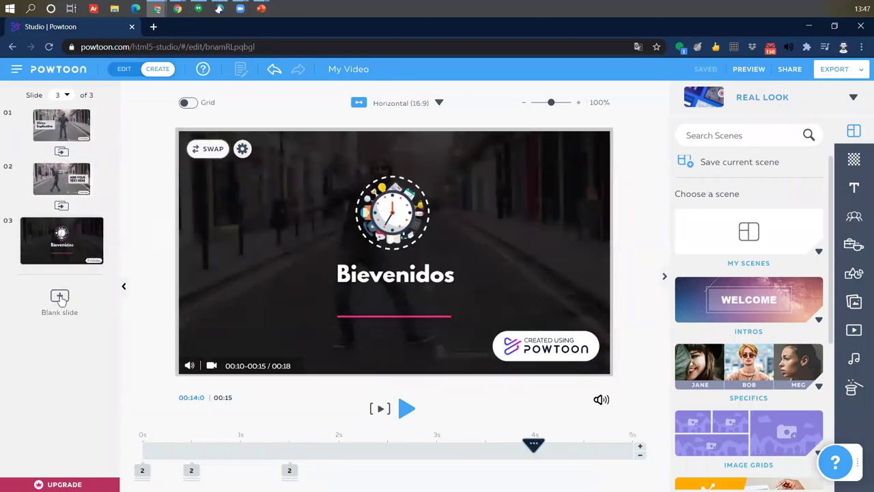
- Add a blank slide after the third slide
left_click(59, 297)
mouse_move(23, 283)
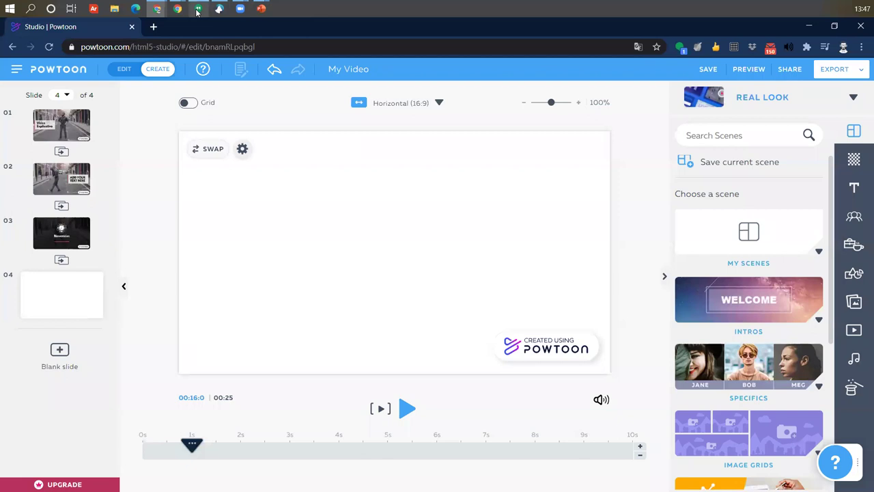
- Switch to Zoom and bring up the meeting controls
mouse_move(245, 8)
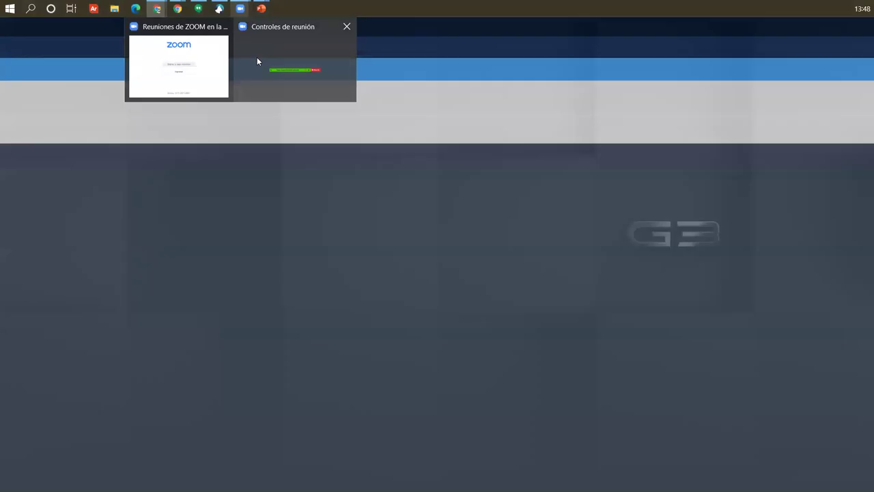
left_click(257, 56)
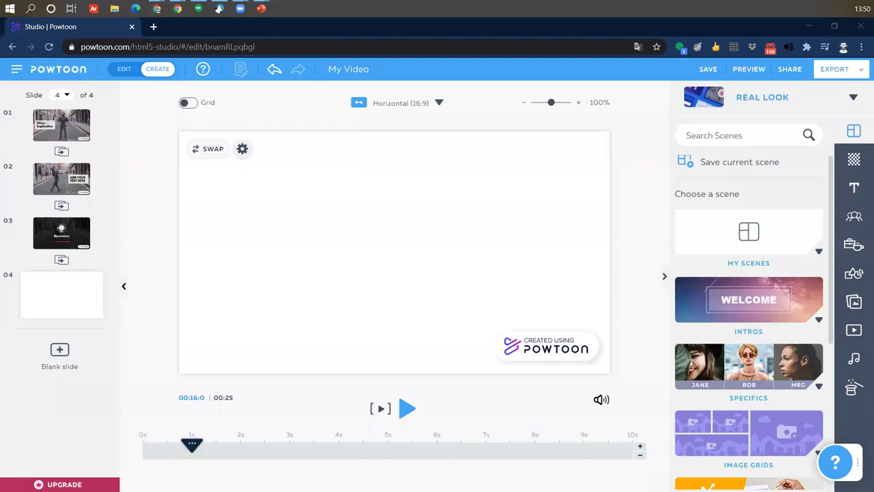
- Add two more blank slides after the fourth slide and delete both again
mouse_move(52, 309)
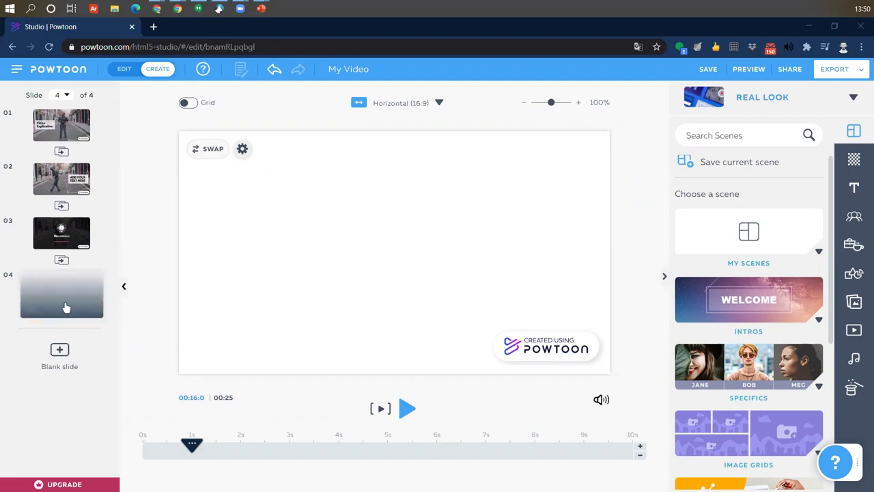
left_click(59, 351)
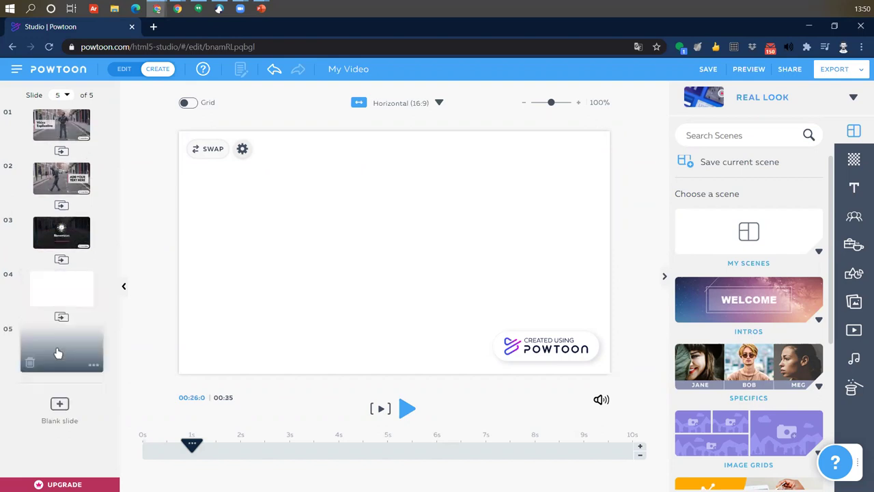
left_click(60, 406)
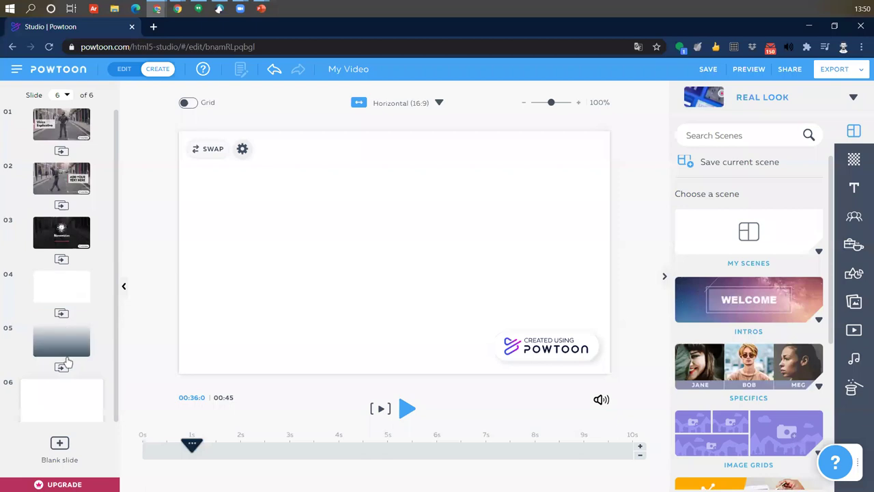
mouse_move(71, 404)
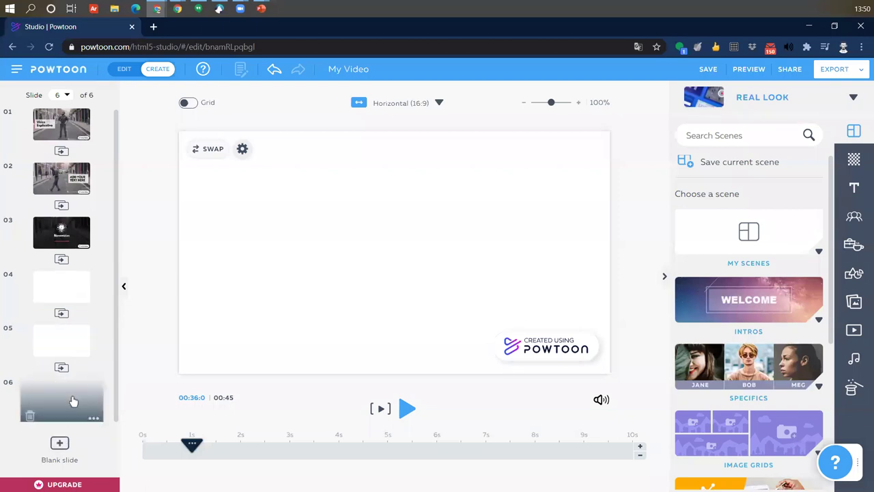
left_click(28, 412)
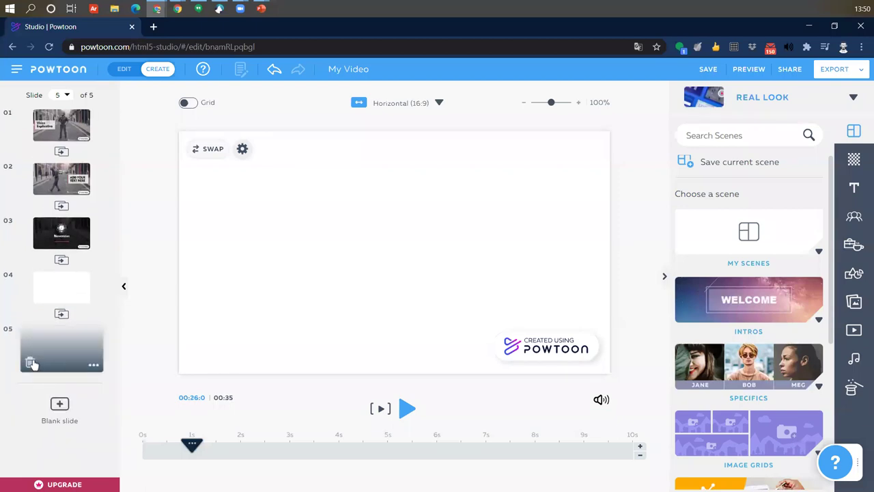
left_click(30, 362)
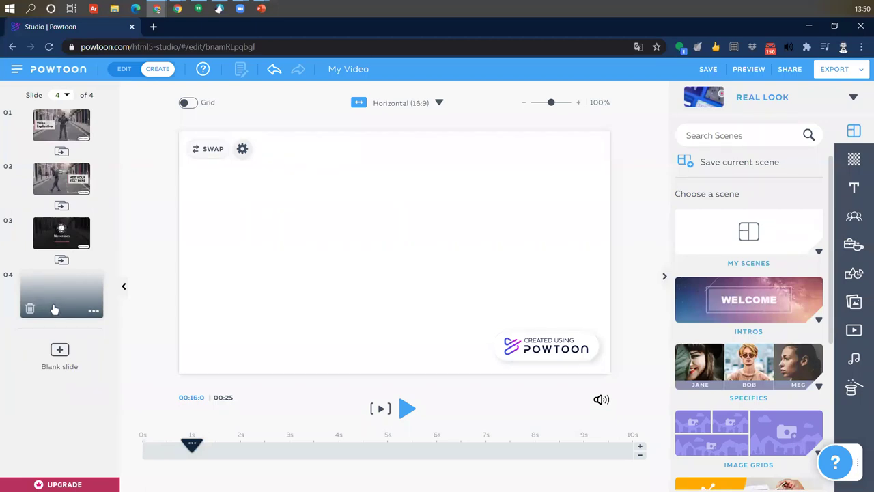
- Look over the Real look's scene categories and page through the slides from the first to the blank fourth one
scroll(787, 302, "down", 3)
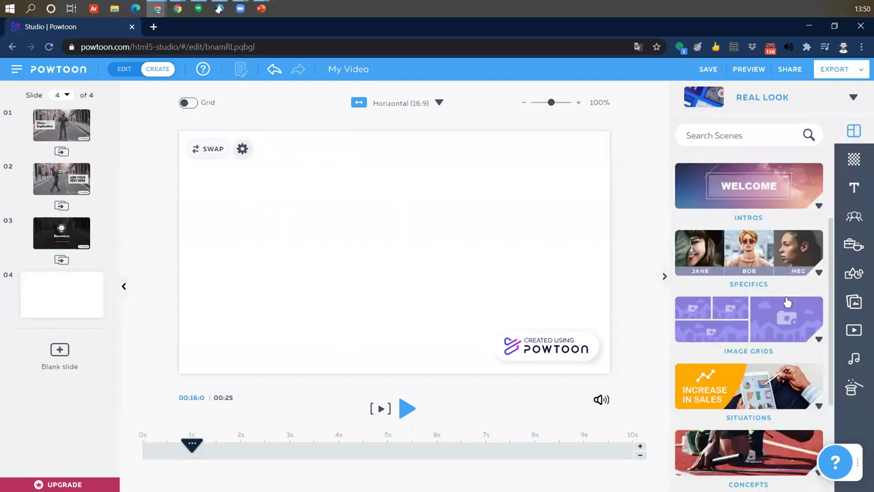
scroll(803, 233, "up", 3)
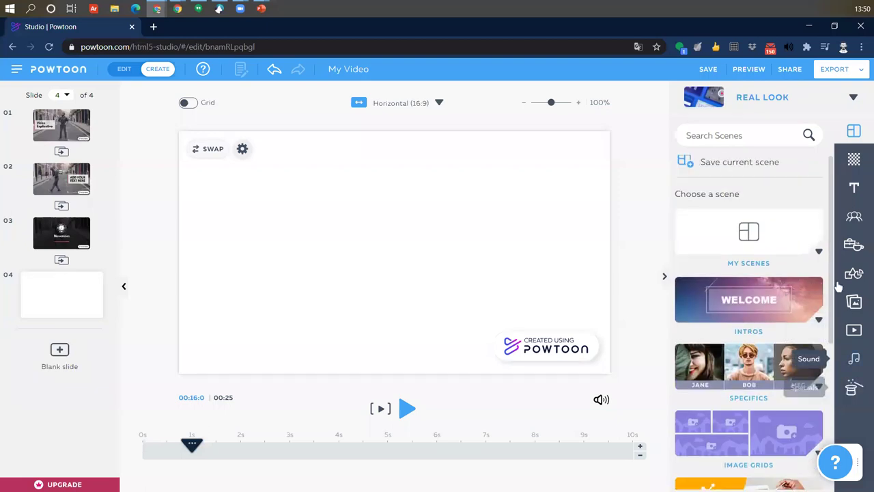
scroll(747, 321, "down", 1)
scroll(746, 324, "up", 1)
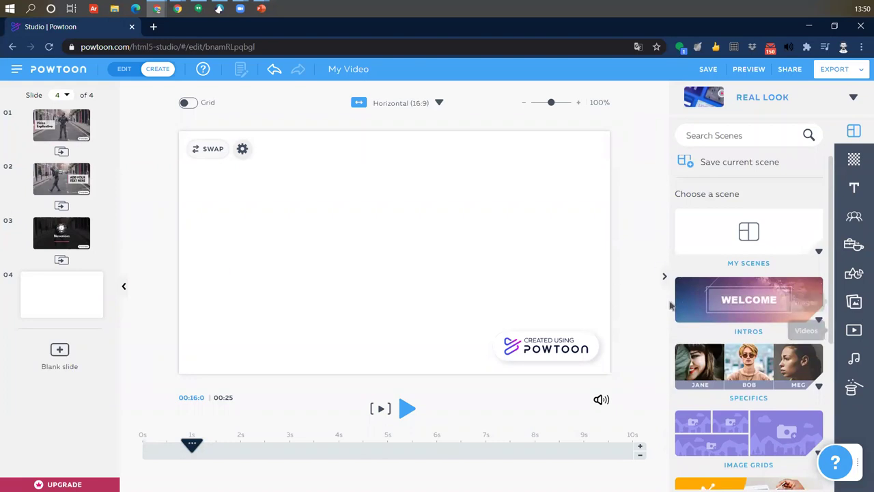
left_click(45, 129)
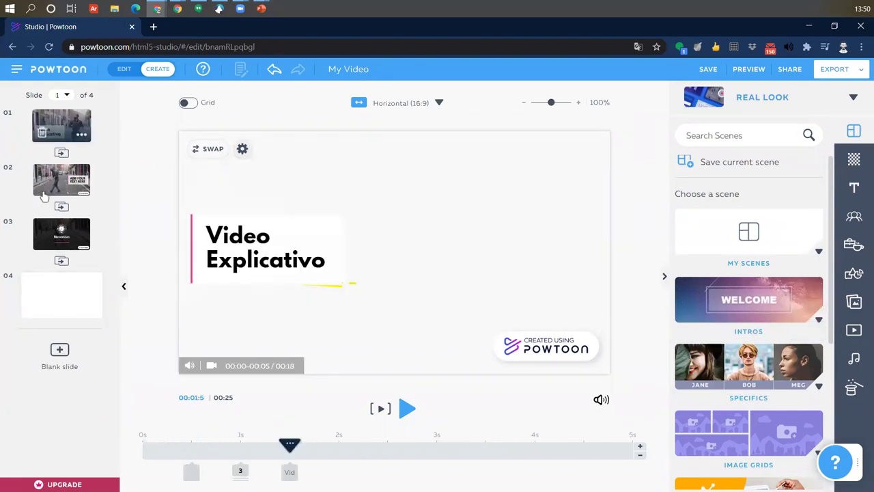
left_click(44, 181)
key("Down")
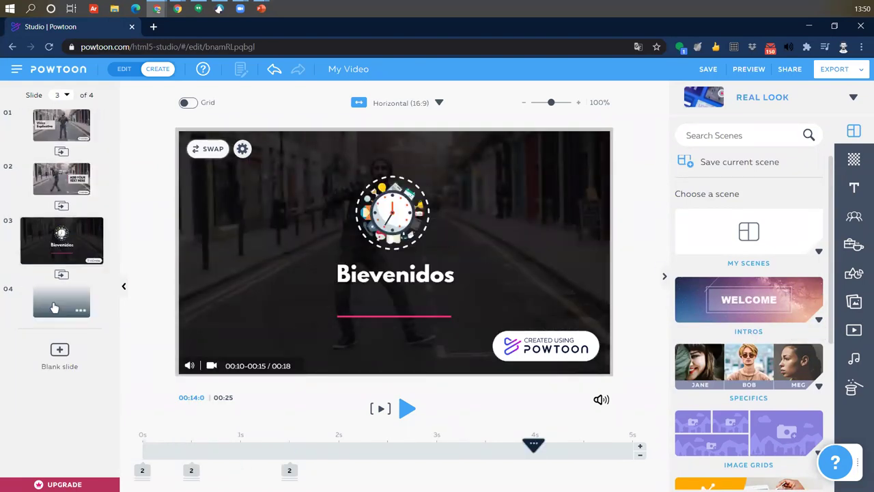
left_click(55, 307)
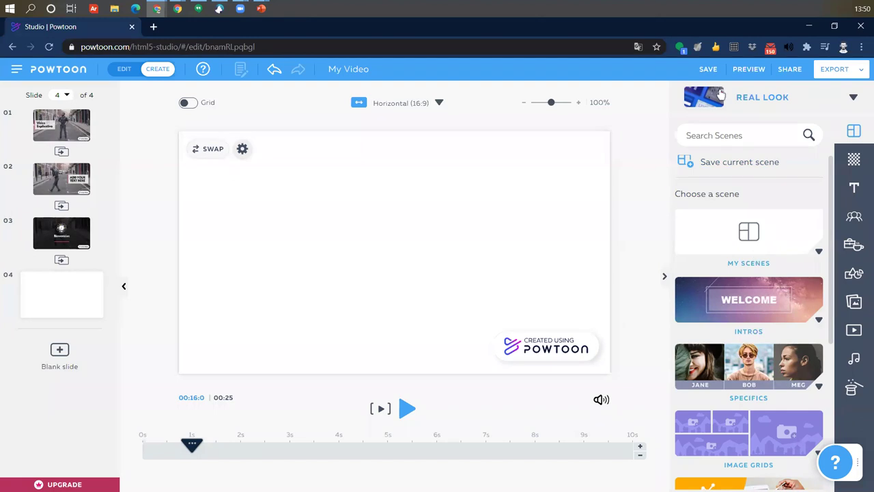
- Change the video's look to Cartoon and look over its scene categories
left_click(774, 104)
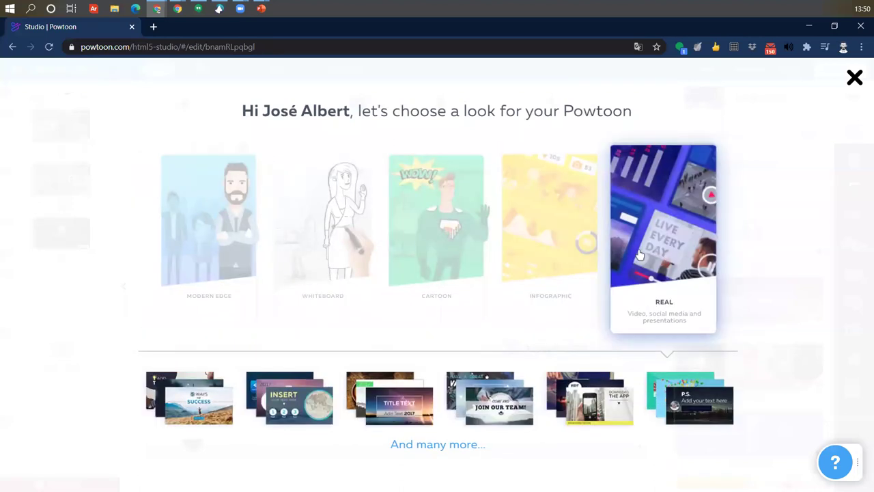
left_click(454, 209)
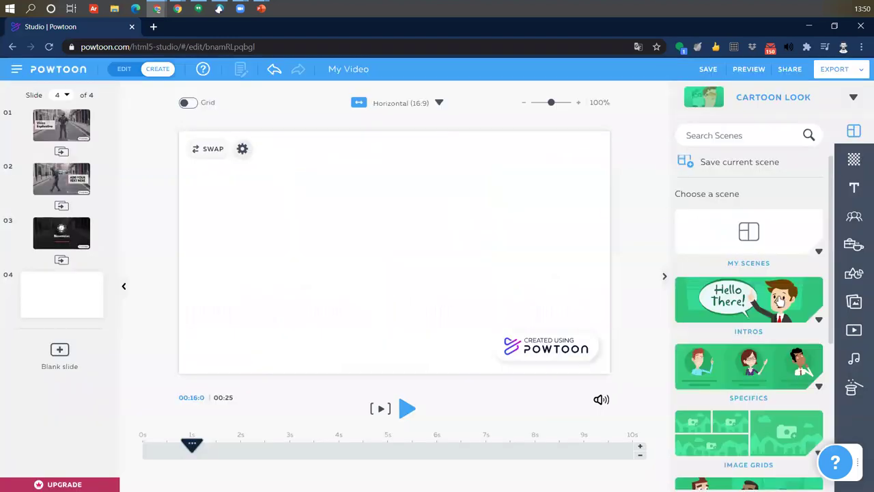
scroll(750, 410, "down", 4)
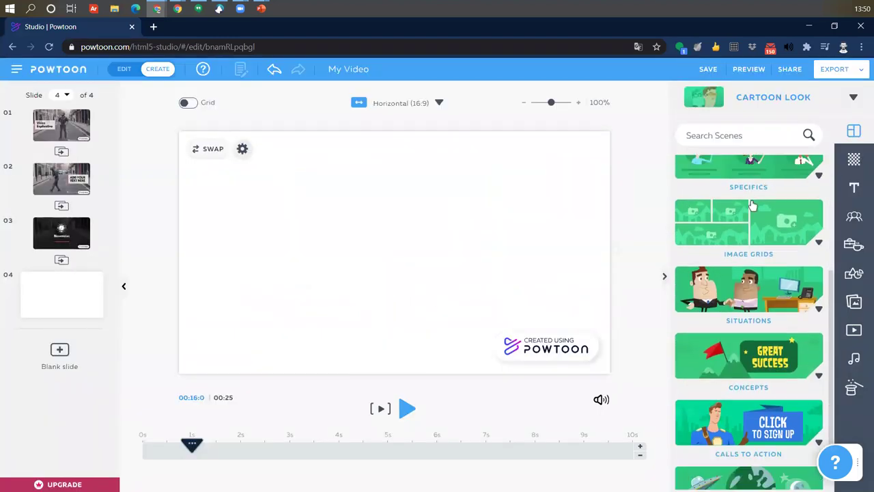
scroll(751, 203, "up", 5)
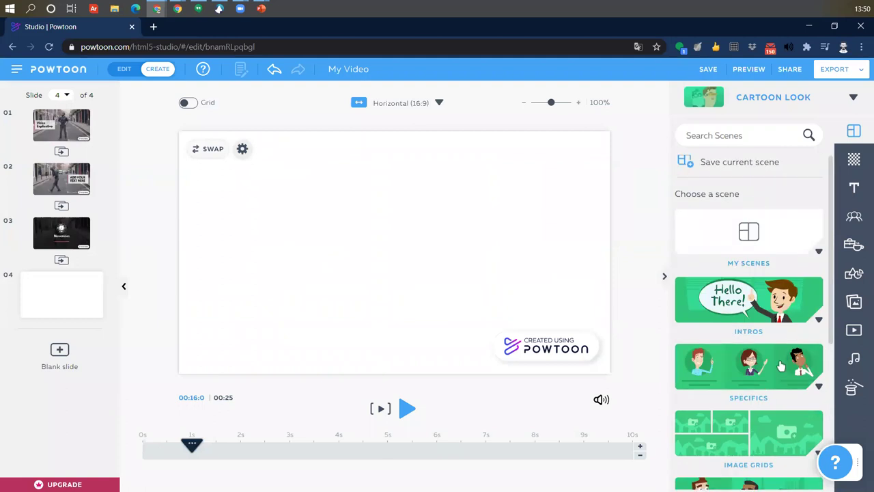
scroll(764, 301, "down", 1)
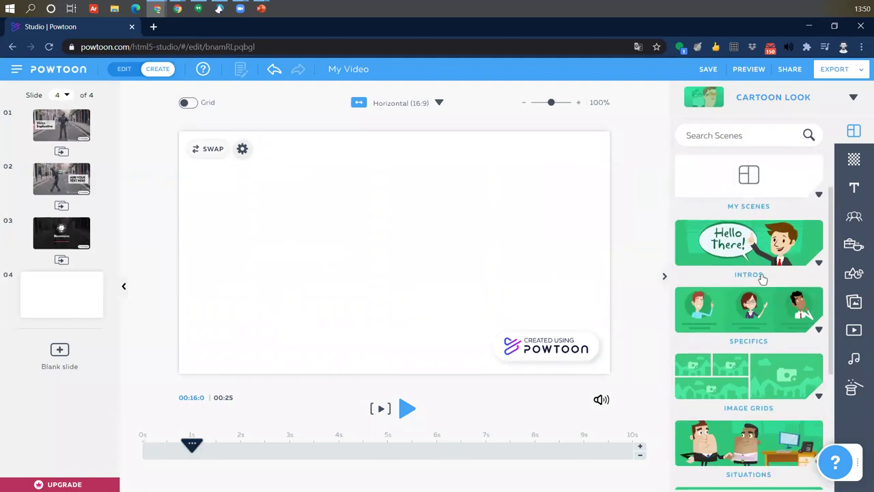
- Expand the Cartoon look's Intros category, browse its scenes, collapse it and look over the remaining scene categories
left_click(819, 265)
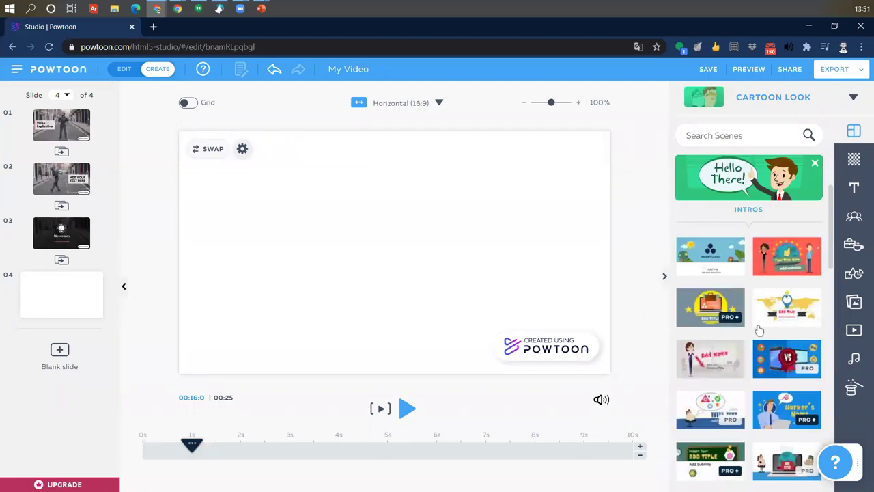
scroll(758, 331, "down", 7)
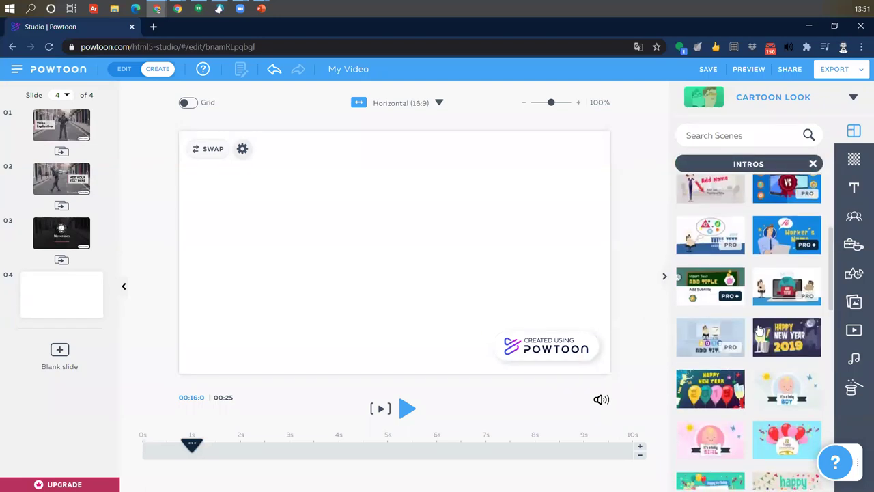
scroll(761, 287, "down", 5)
scroll(767, 409, "up", 7)
scroll(773, 334, "up", 10)
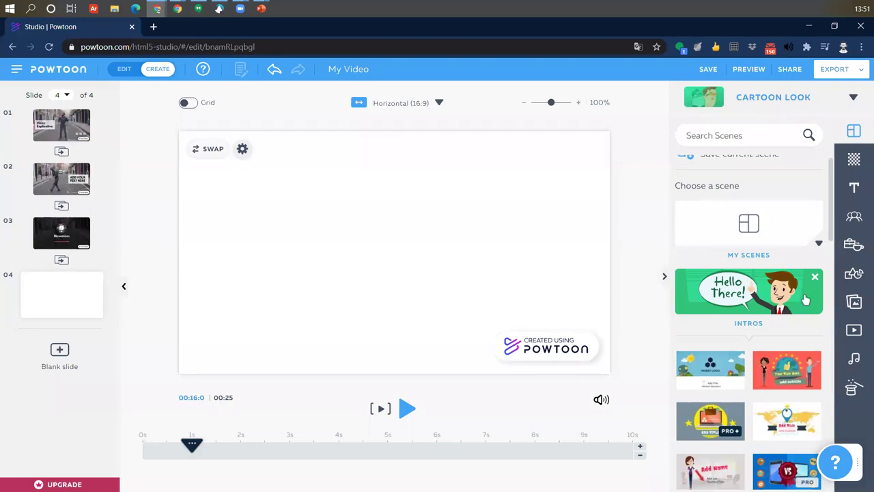
scroll(721, 279, "down", 1)
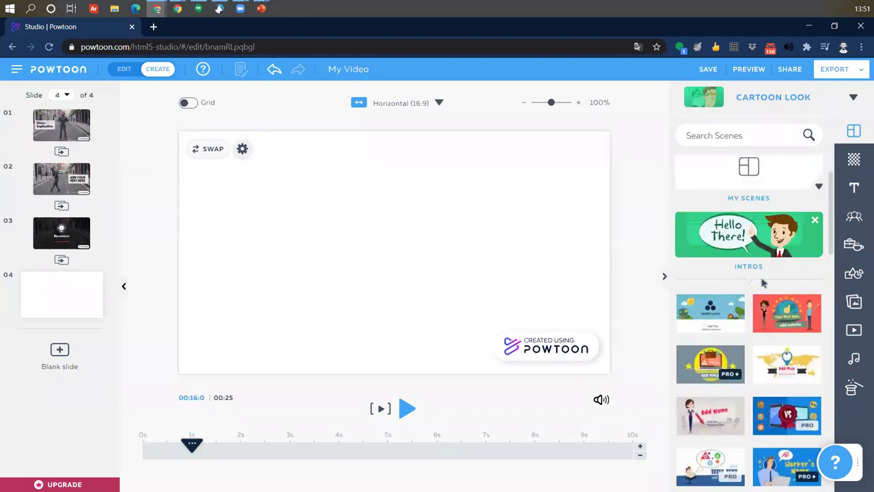
left_click(815, 219)
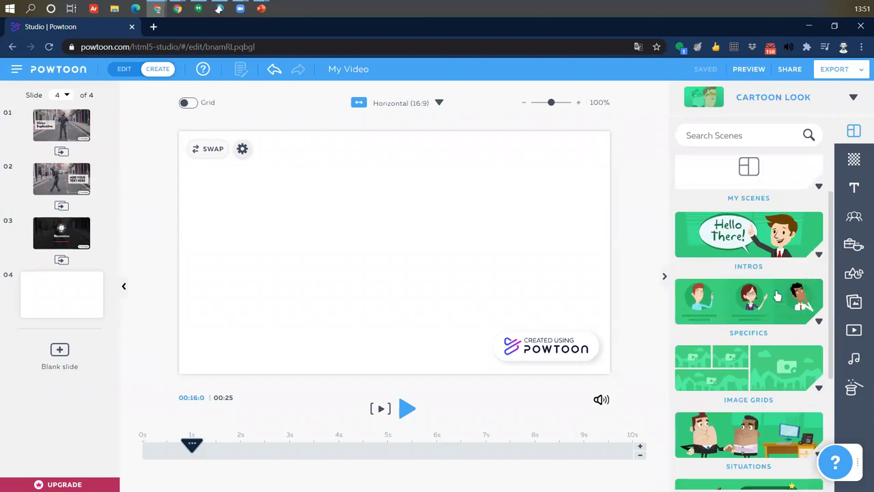
scroll(754, 307, "down", 2)
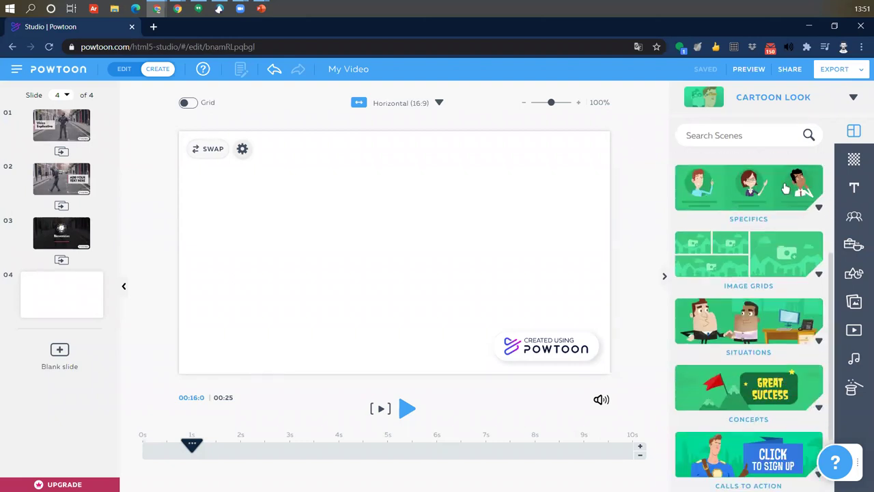
- Try the green four-icon "Insert Title" scene from the Specifics category on slide 4 and remove it again
left_click(819, 209)
scroll(716, 276, "down", 2)
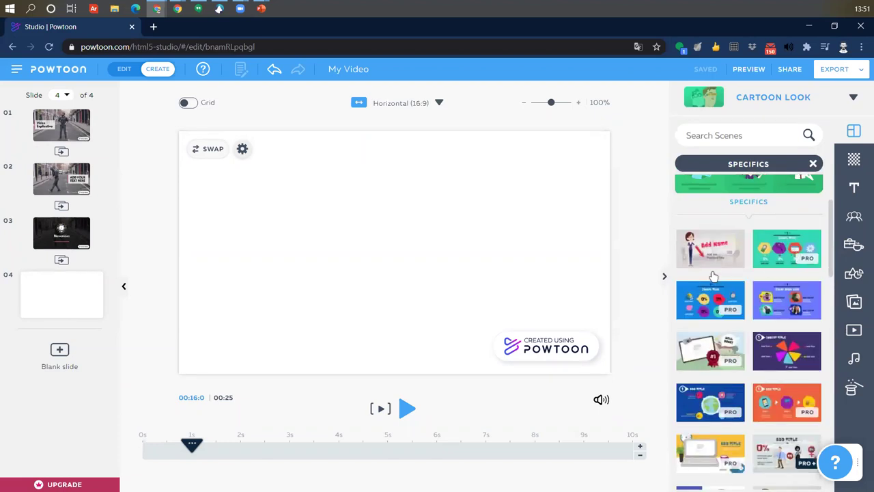
scroll(716, 276, "down", 5)
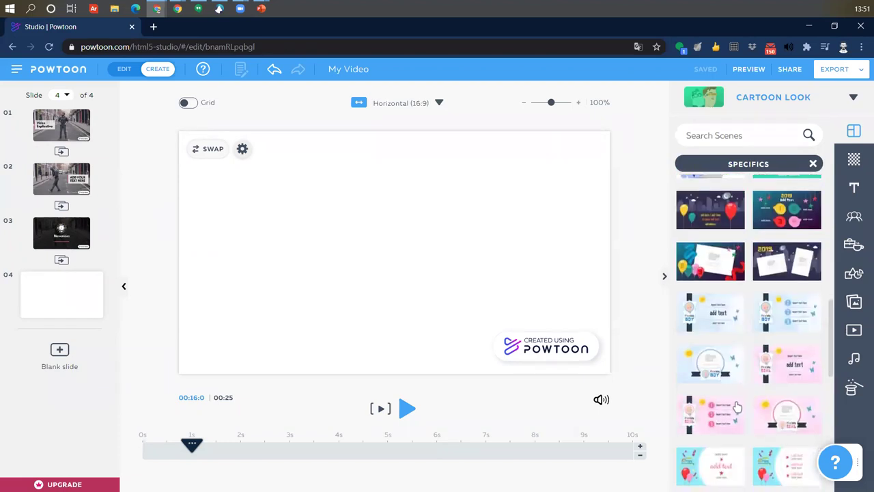
scroll(741, 395, "up", 2)
scroll(741, 394, "up", 5)
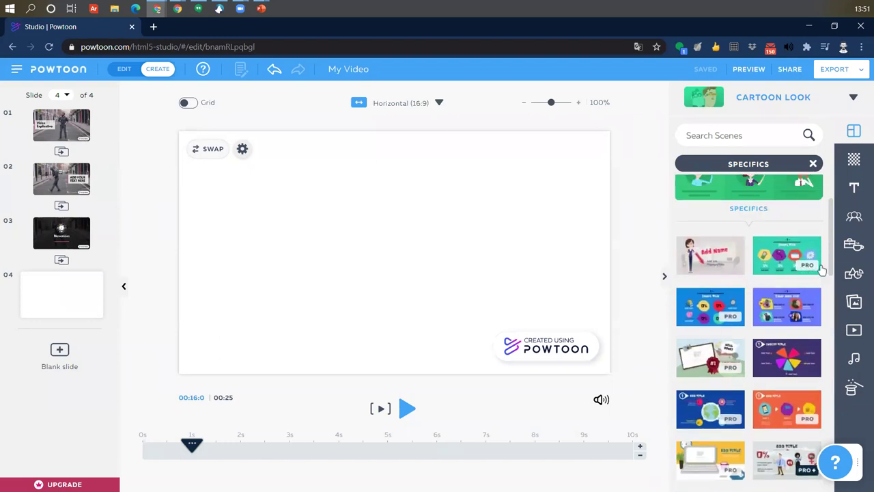
left_click(786, 256)
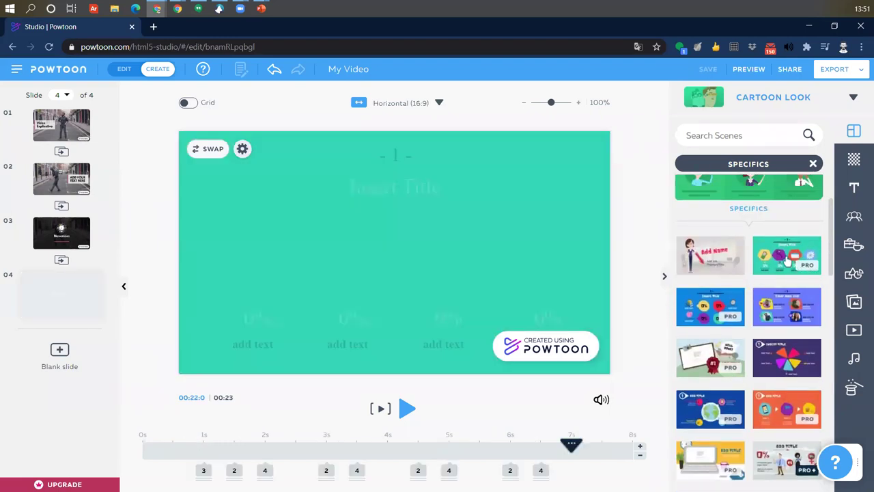
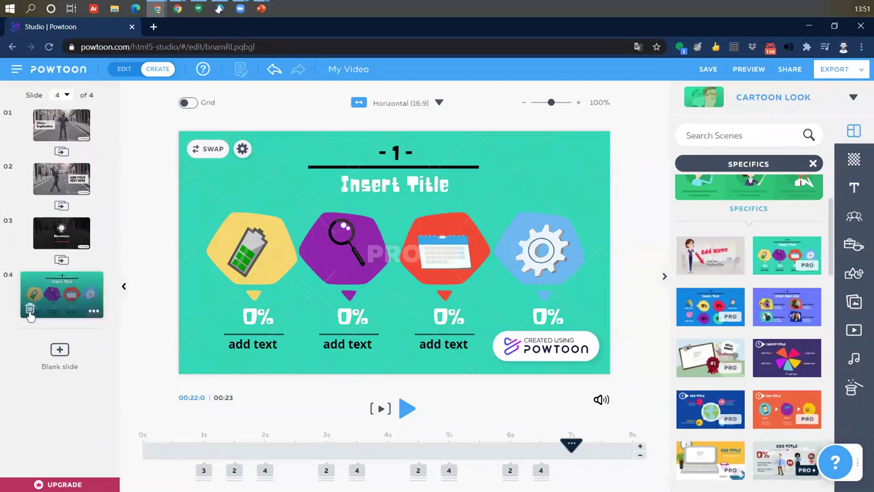
left_click(30, 308)
left_click(59, 301)
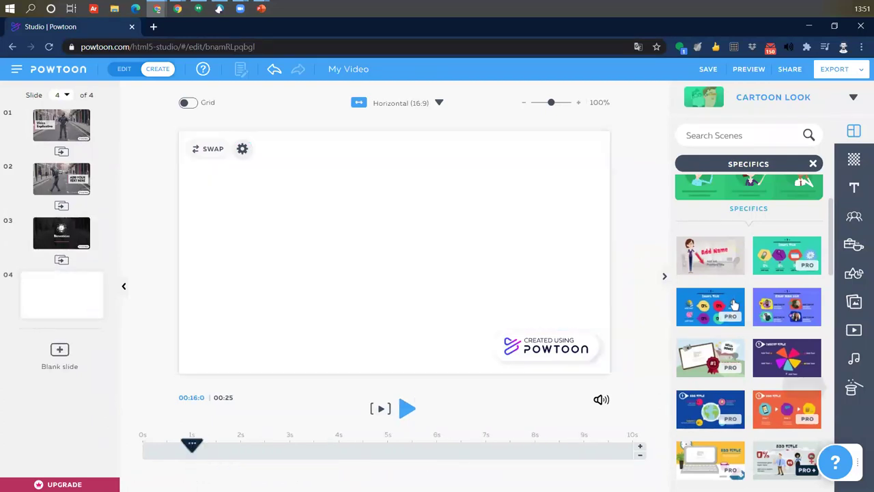
- Apply the free office scene with the standing businessman and desk from the Situations category to blank slide 4
scroll(786, 305, "down", 1)
scroll(785, 305, "down", 2)
scroll(819, 179, "up", 6)
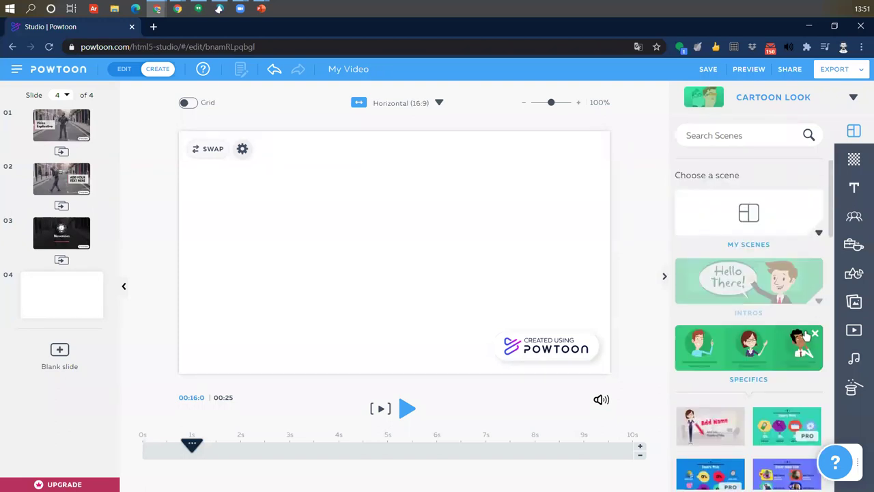
scroll(751, 294, "down", 3)
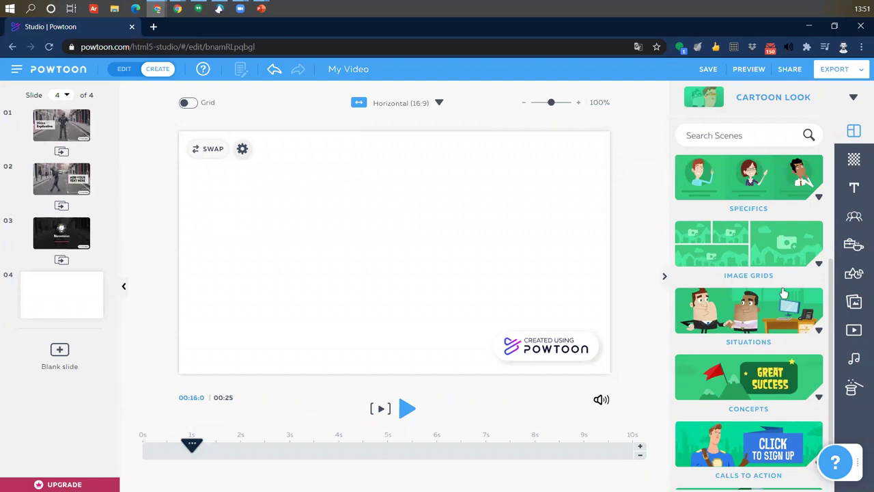
scroll(784, 294, "down", 2)
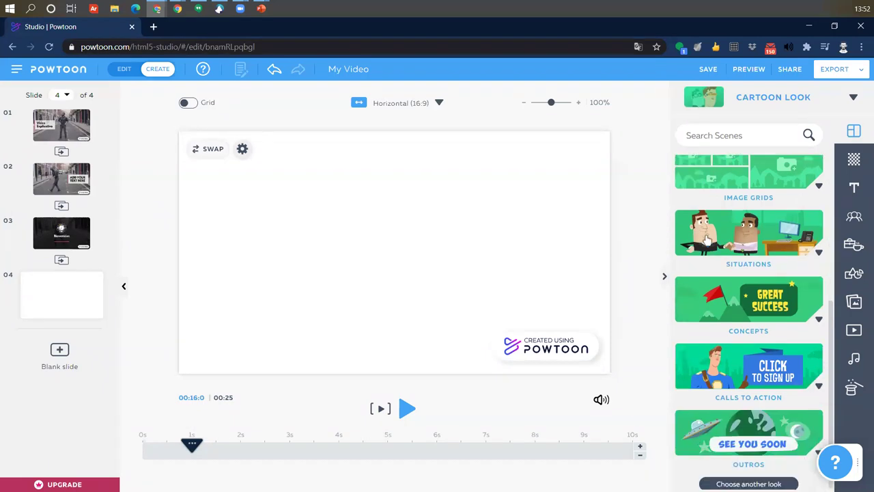
left_click(818, 254)
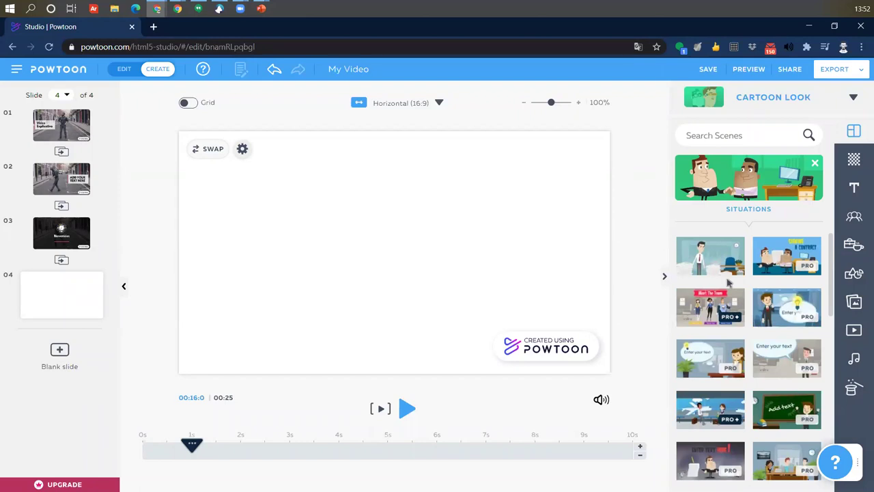
scroll(730, 282, "down", 4)
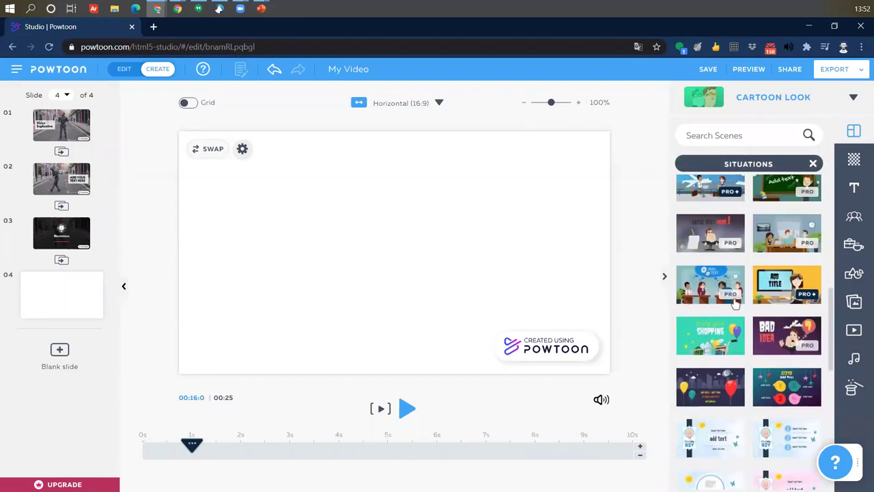
scroll(751, 355, "down", 3)
scroll(766, 395, "down", 2)
scroll(766, 394, "up", 10)
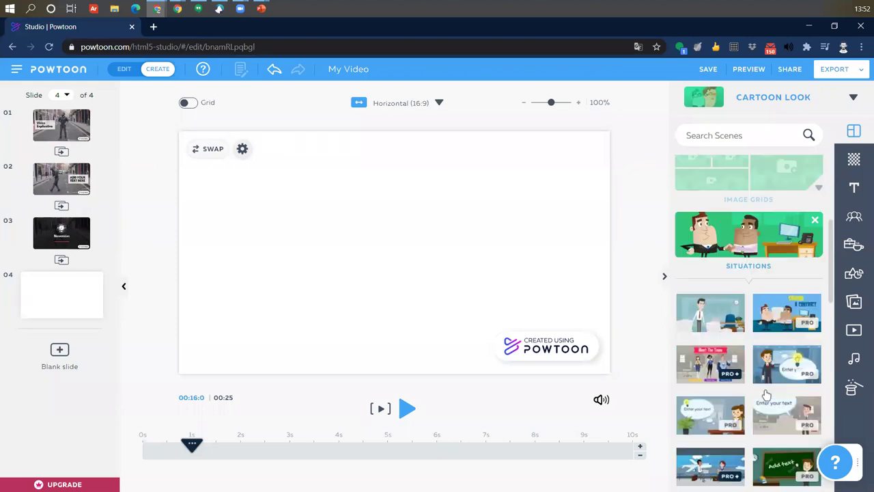
left_click(715, 314)
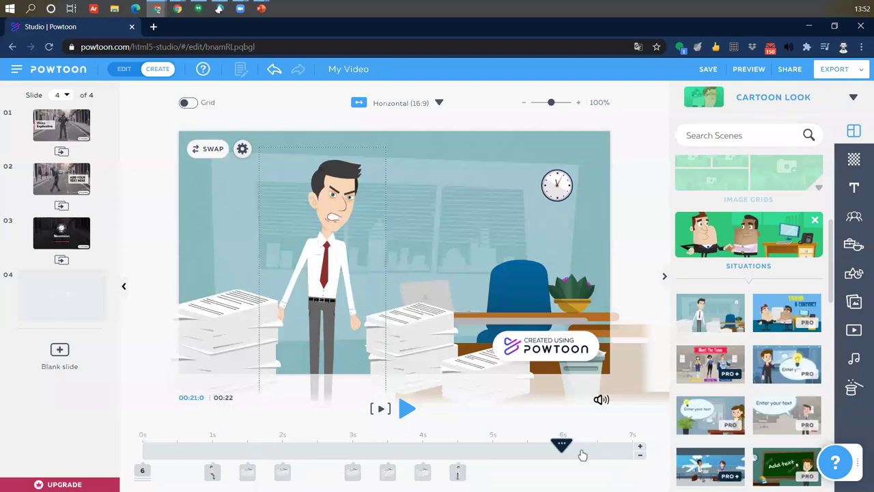
- Preview the office scene's animation on slide 4 from the 0-second mark
left_click_drag(562, 444, 143, 445)
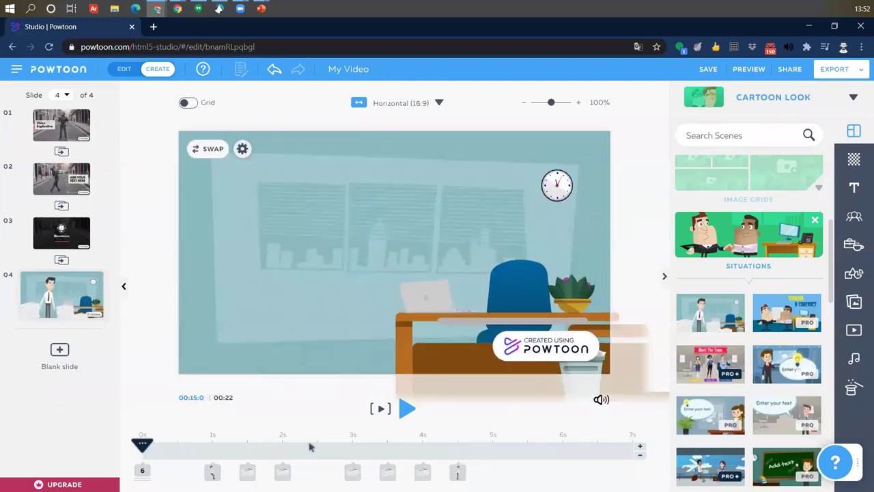
left_click(405, 409)
left_click(422, 451)
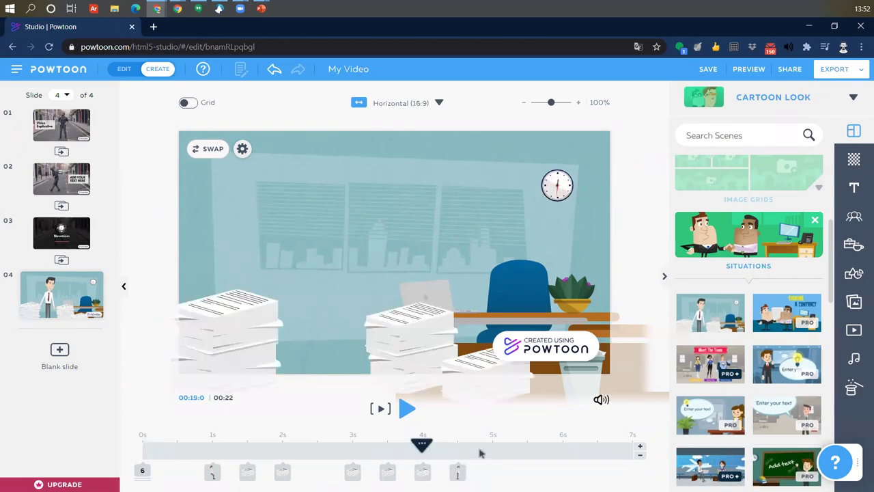
- Change the pose of the standing businessman who enters at 4.5 seconds on slide 4 to Idea
left_click(456, 449)
left_click(458, 471)
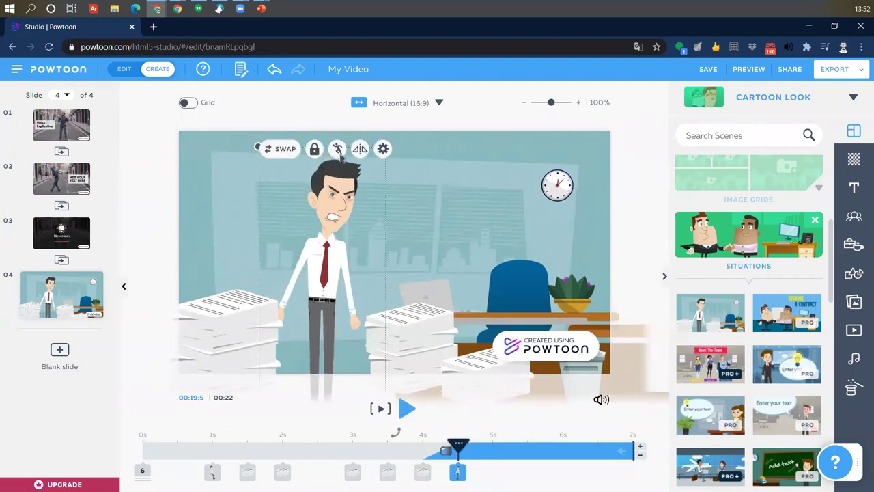
left_click(338, 150)
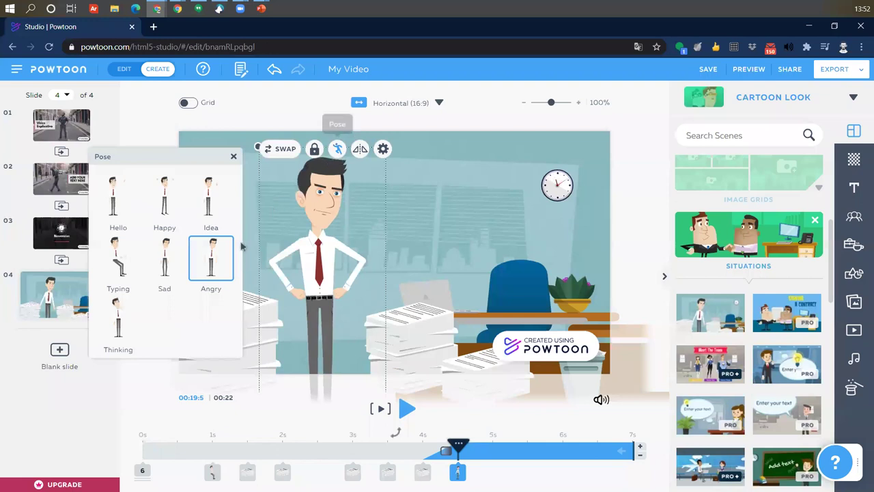
left_click(166, 261)
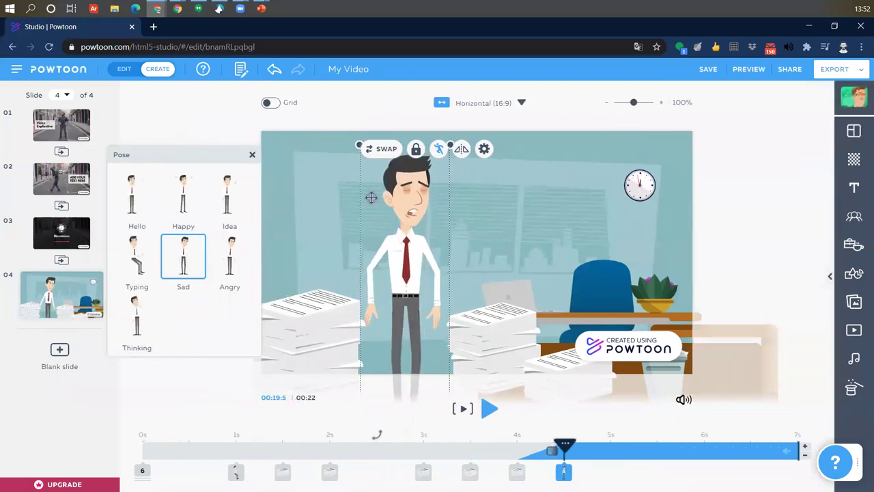
left_click(139, 320)
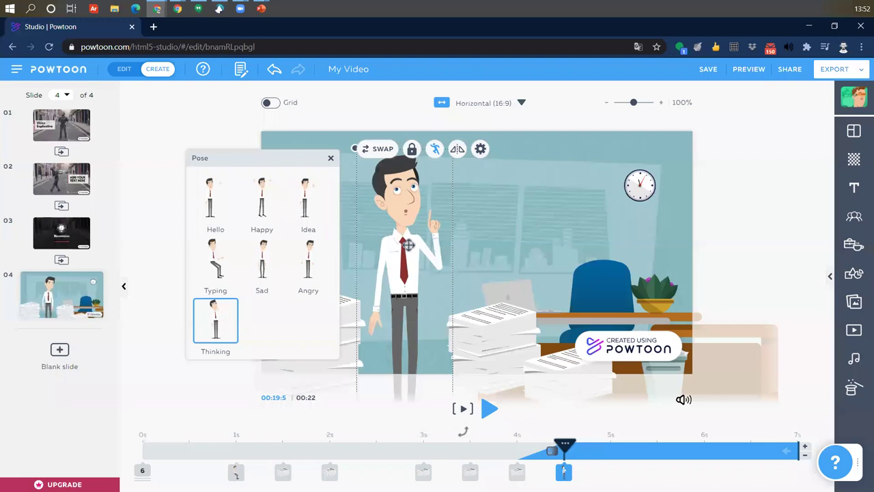
left_click(304, 270)
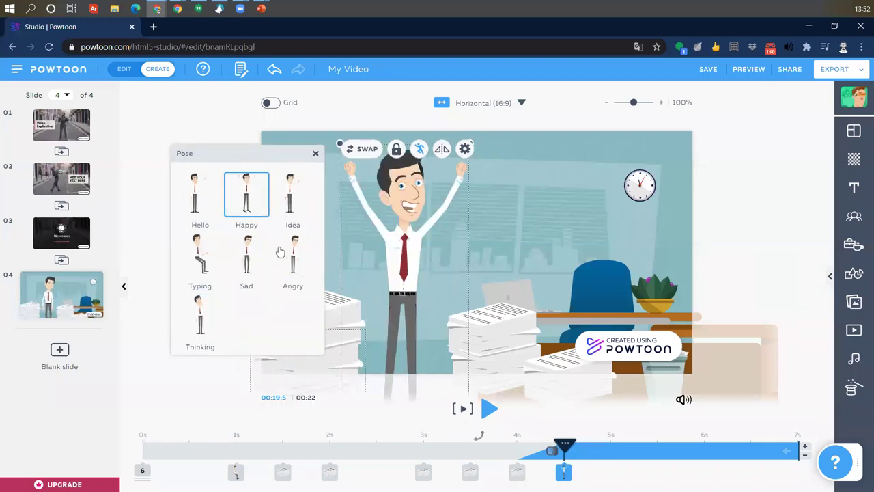
left_click(293, 202)
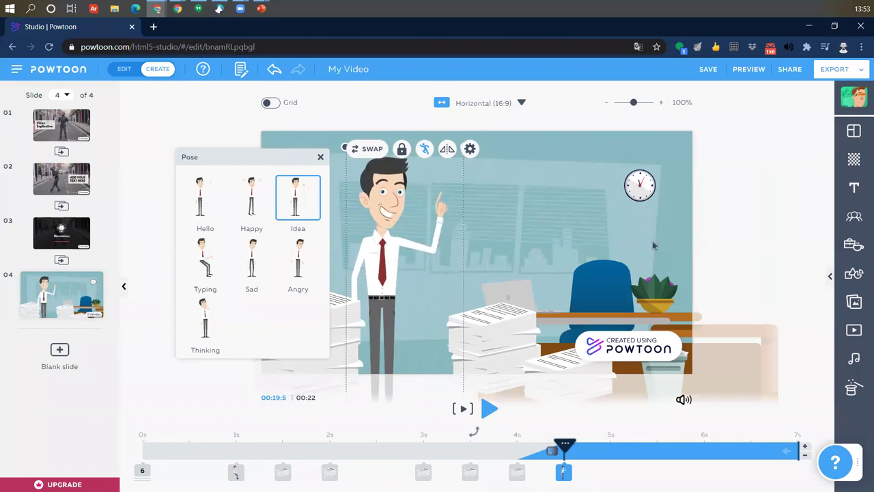
left_click(320, 157)
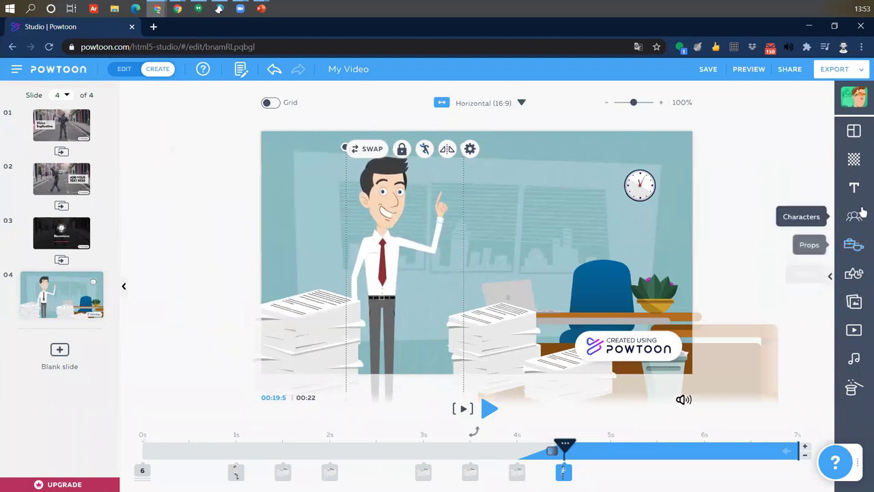
- Examine the available options for adding a voiceover and close them without adding one
left_click(855, 357)
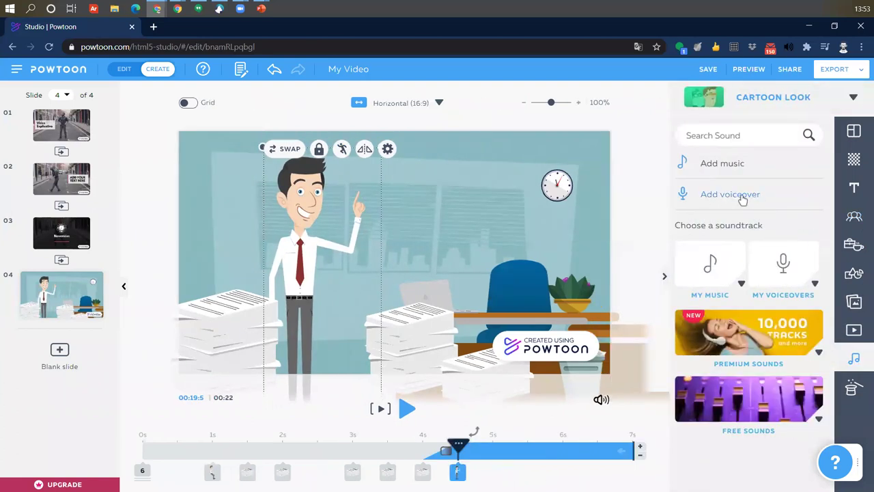
left_click(717, 194)
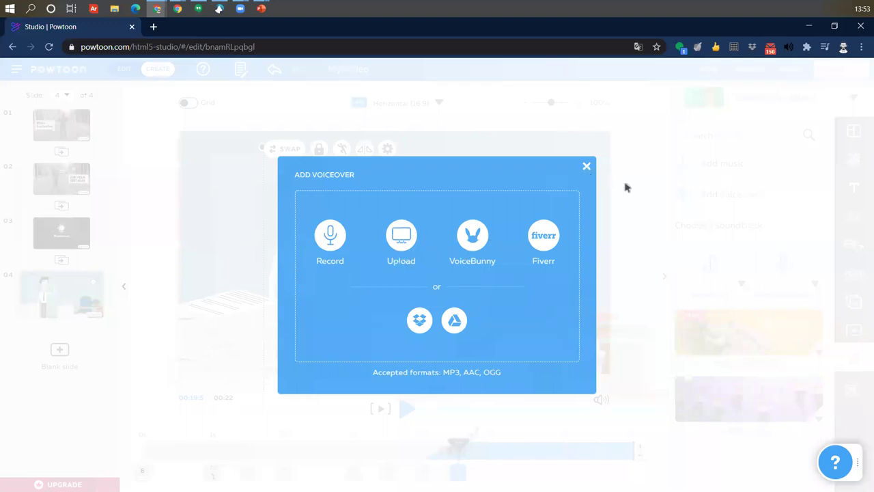
left_click(798, 173)
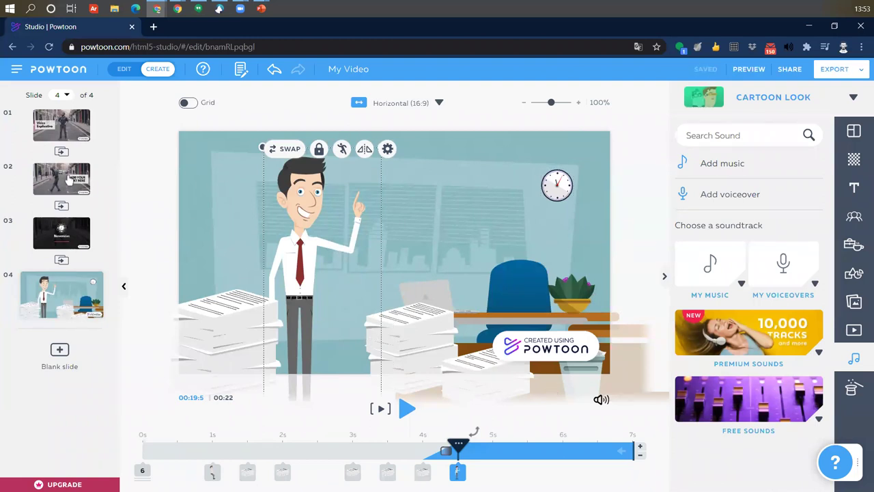
- Delete the first three slides with the street video, ahead of the office scene
left_click(73, 131)
left_click(49, 198)
left_click(48, 246)
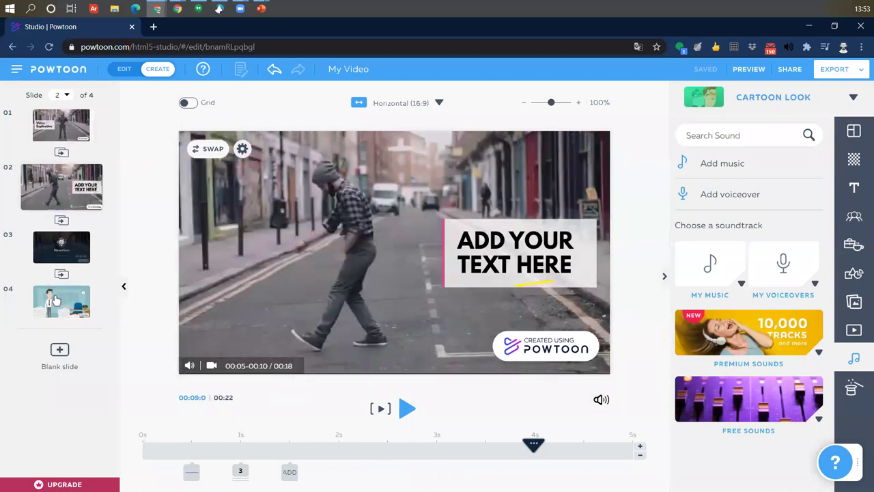
left_click(63, 130)
left_click(49, 192)
left_click(55, 242)
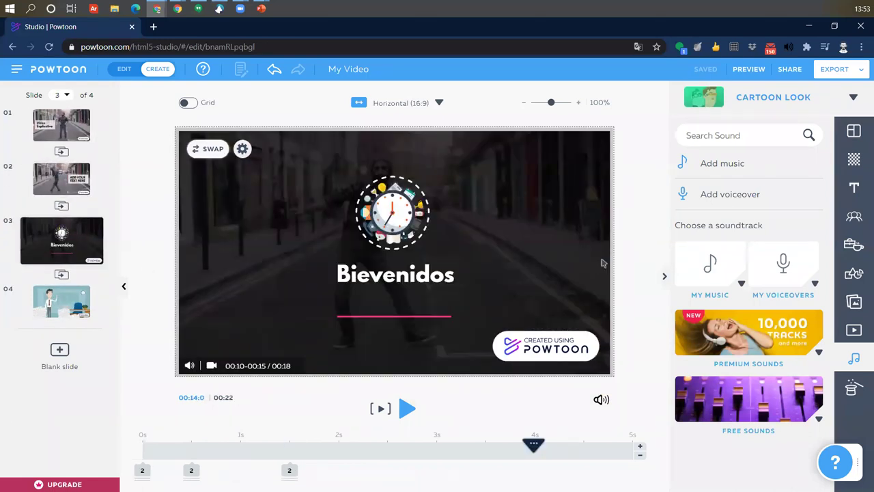
left_click(60, 128)
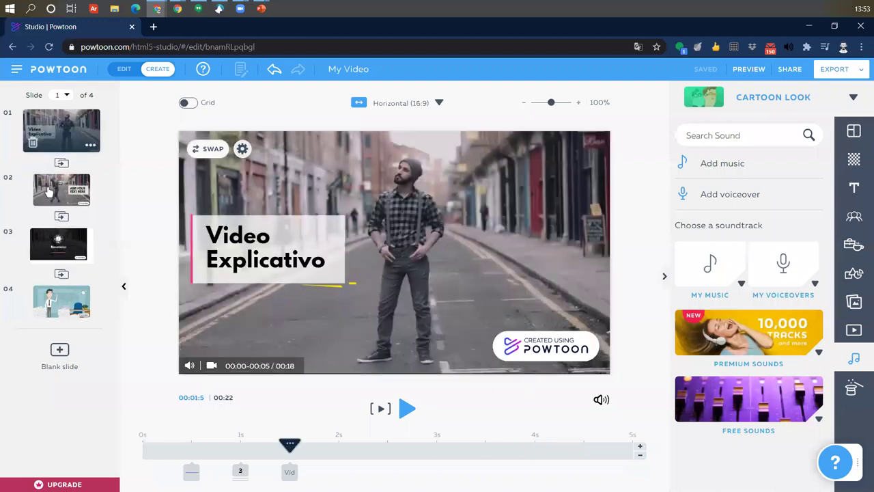
left_click(42, 247)
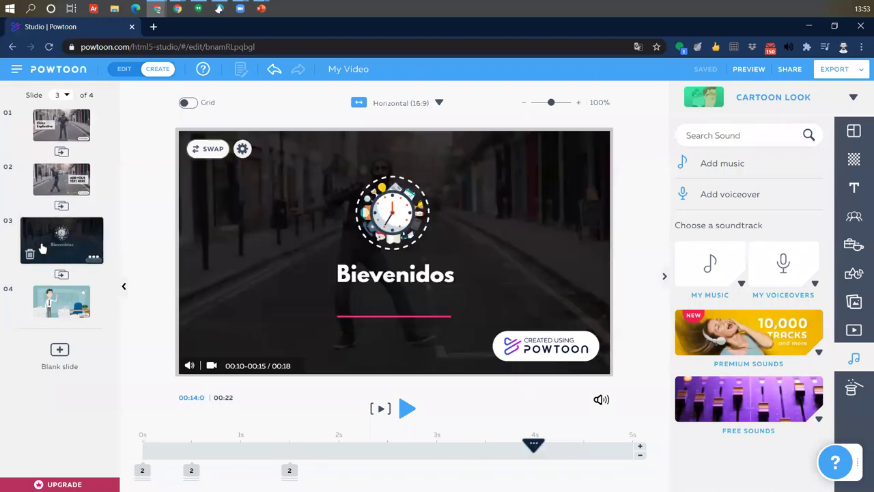
key("Delete")
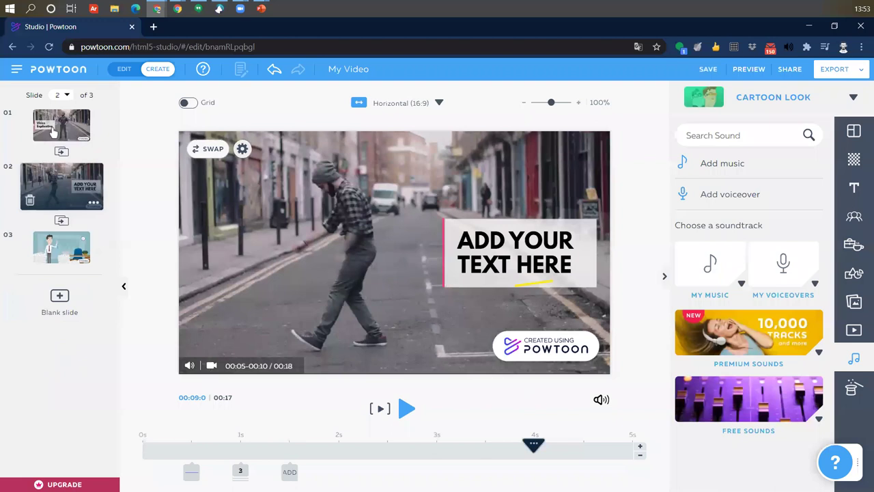
left_click(31, 199)
left_click(32, 145)
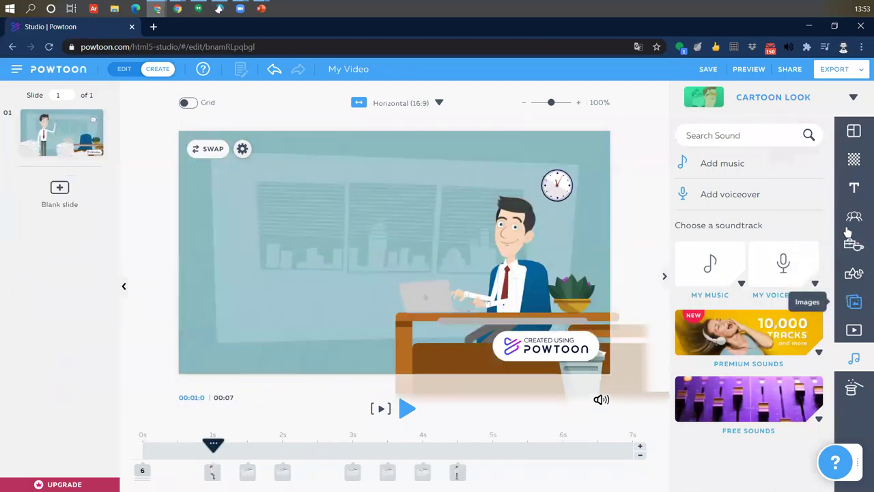
- Browse the ready-made Intros scenes of the Cartoon look
left_click(853, 131)
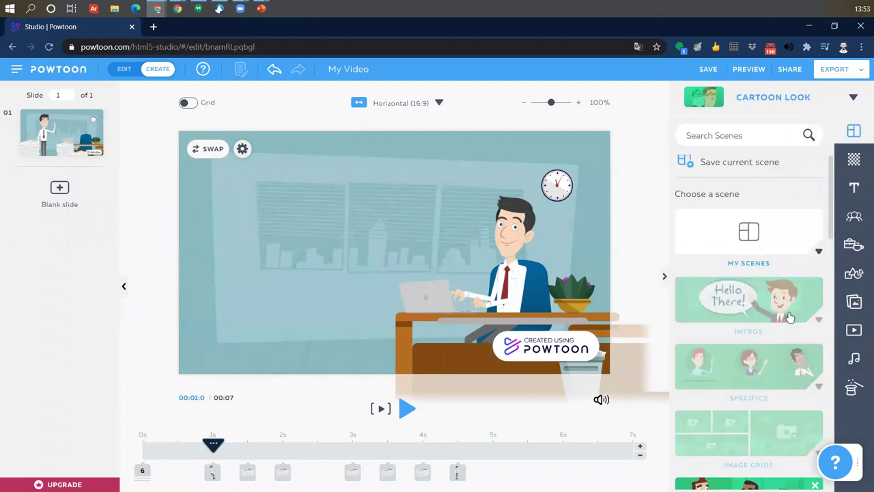
left_click(820, 322)
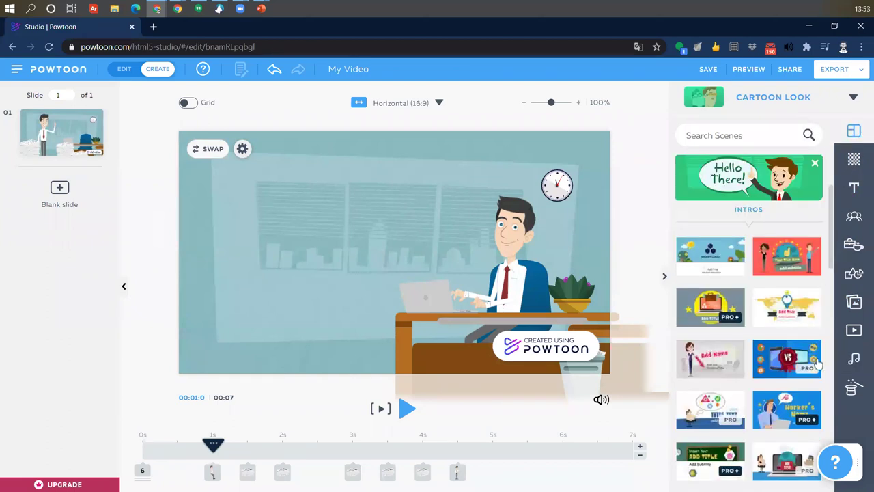
scroll(720, 436, "down", 8)
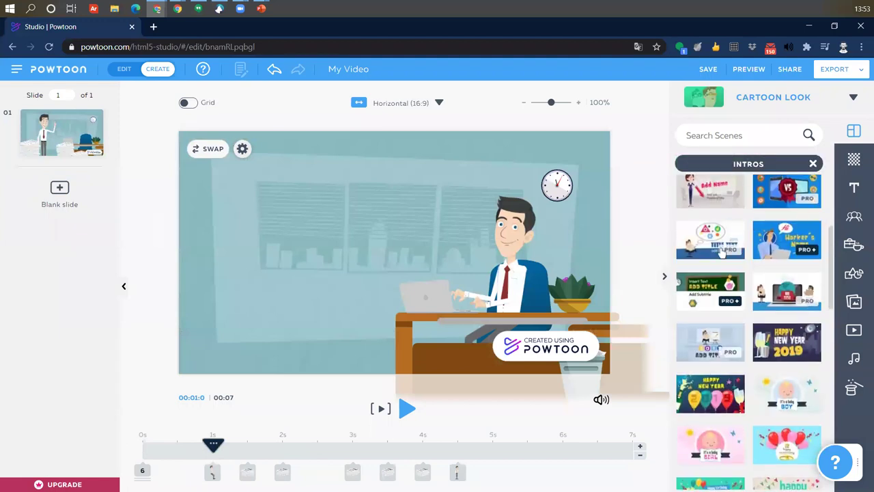
scroll(762, 395, "down", 3)
scroll(761, 395, "up", 12)
scroll(760, 395, "up", 2)
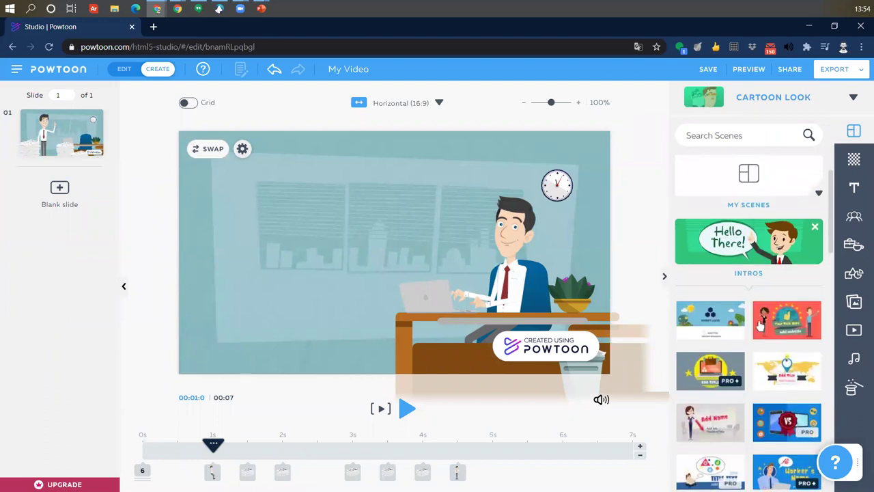
- Switch the library to the Modern Edge look and open its Intros scenes
left_click(766, 102)
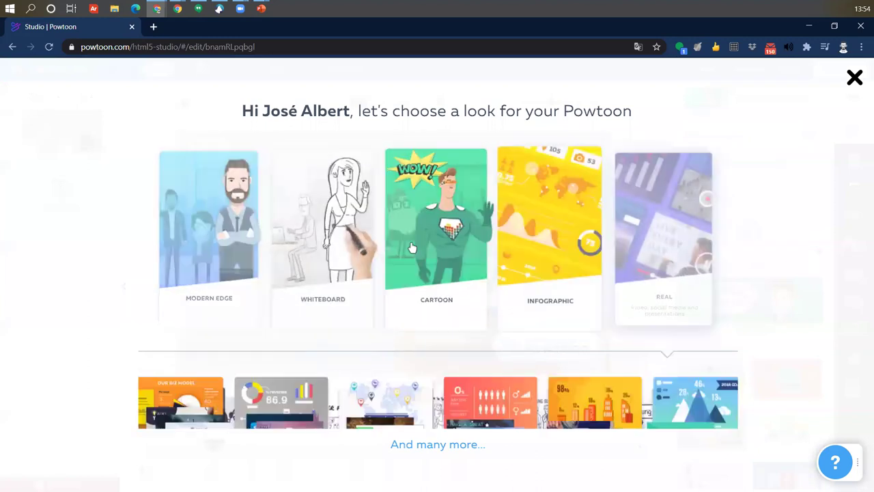
left_click(593, 280)
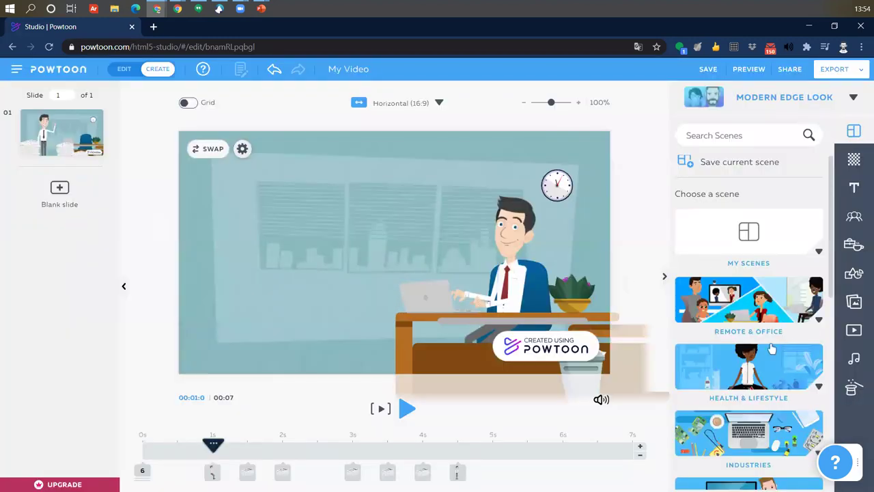
scroll(781, 347, "down", 1)
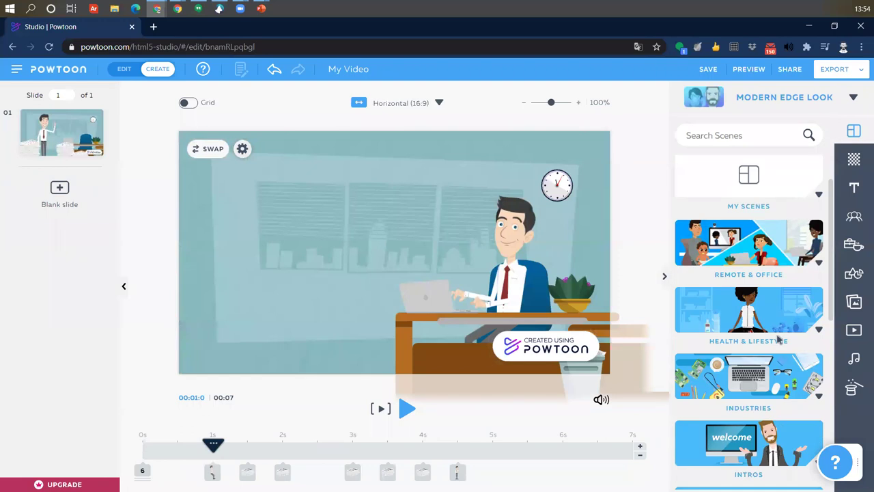
scroll(779, 341, "down", 2)
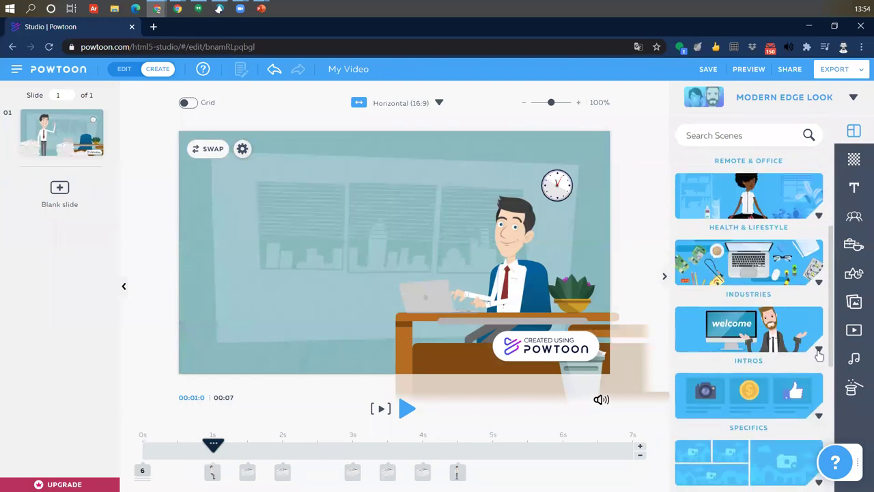
left_click(819, 350)
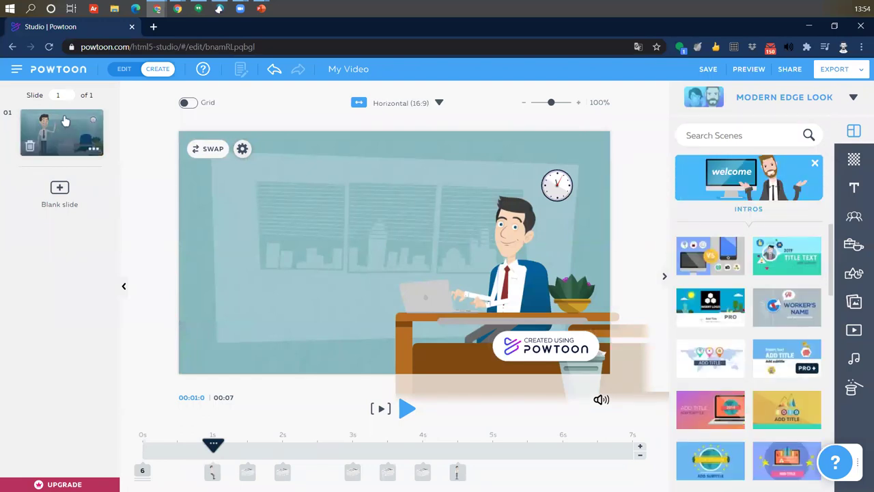
- Add a blank slide and move it ahead of the office scene as slide 1
left_click(65, 199)
left_click_drag(69, 201, 59, 132)
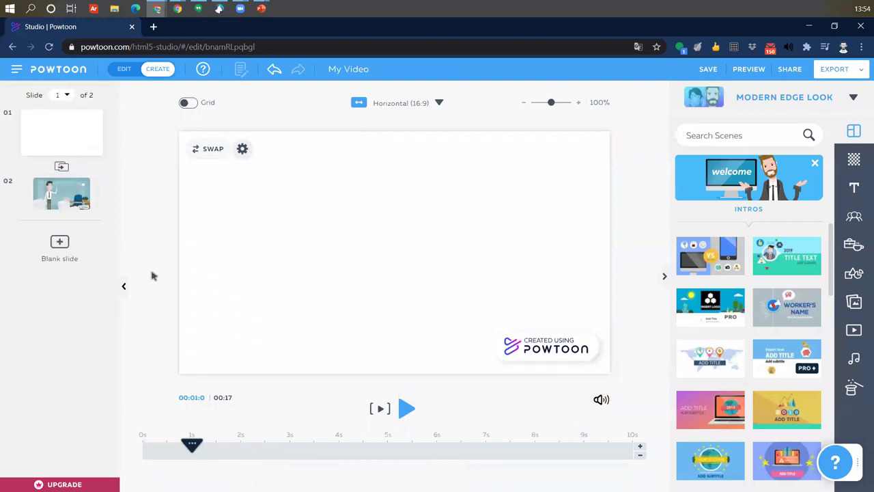
- Switch to the Real look and apply its Intros scene with the laptop and coffee cup on a wooden desk to slide 1
scroll(767, 349, "down", 3)
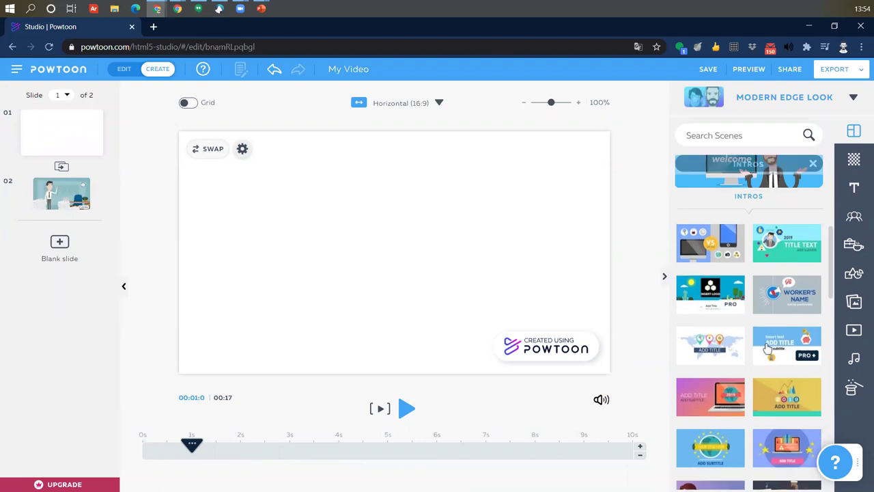
scroll(768, 348, "down", 5)
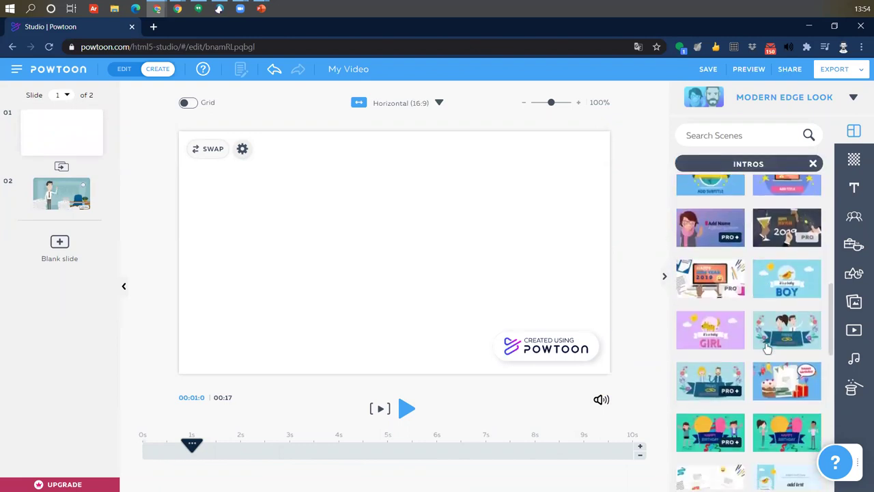
scroll(768, 348, "down", 4)
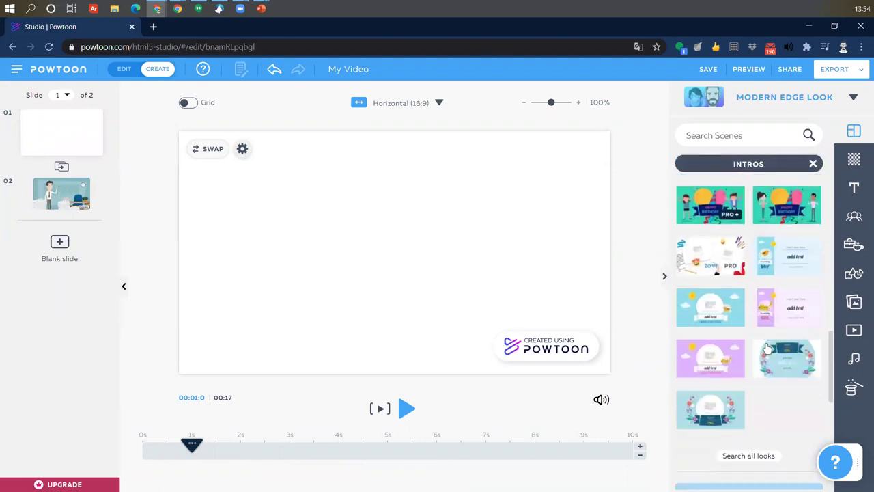
scroll(768, 349, "up", 8)
scroll(767, 348, "up", 4)
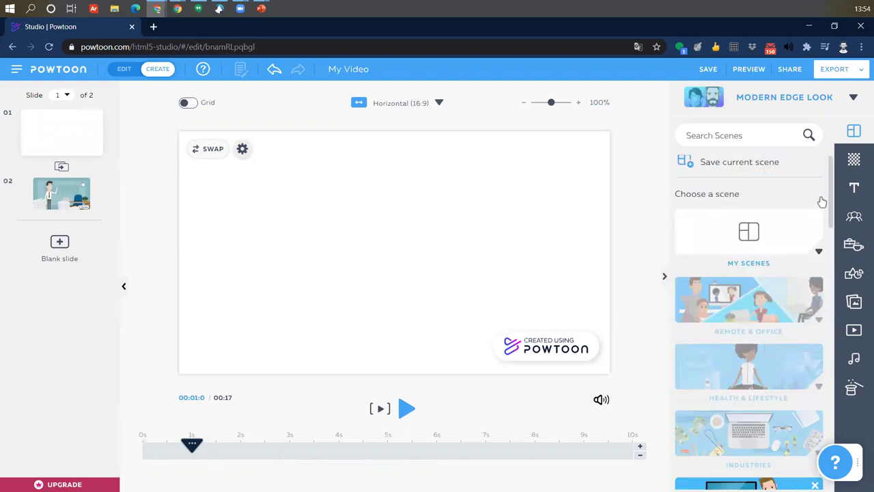
left_click(785, 97)
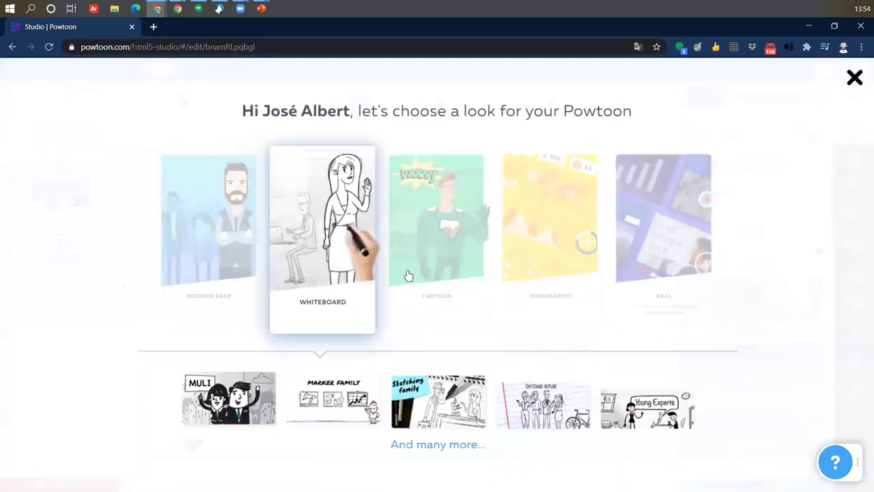
left_click(674, 233)
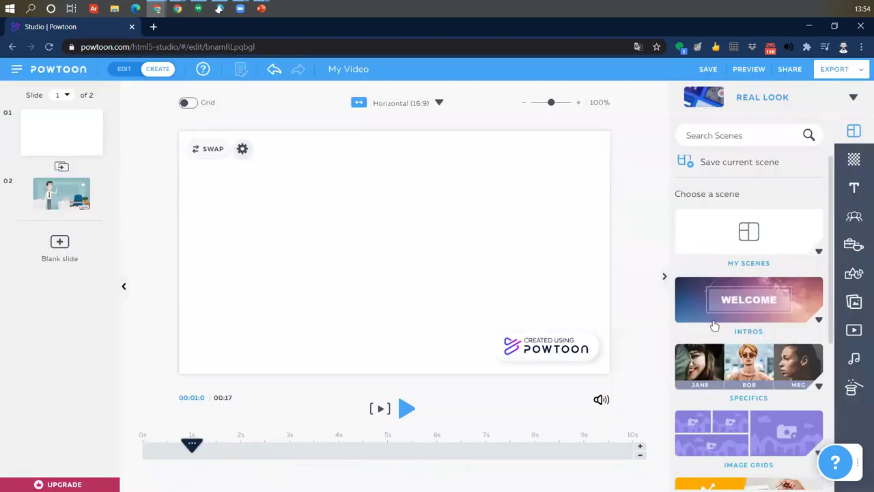
left_click(818, 321)
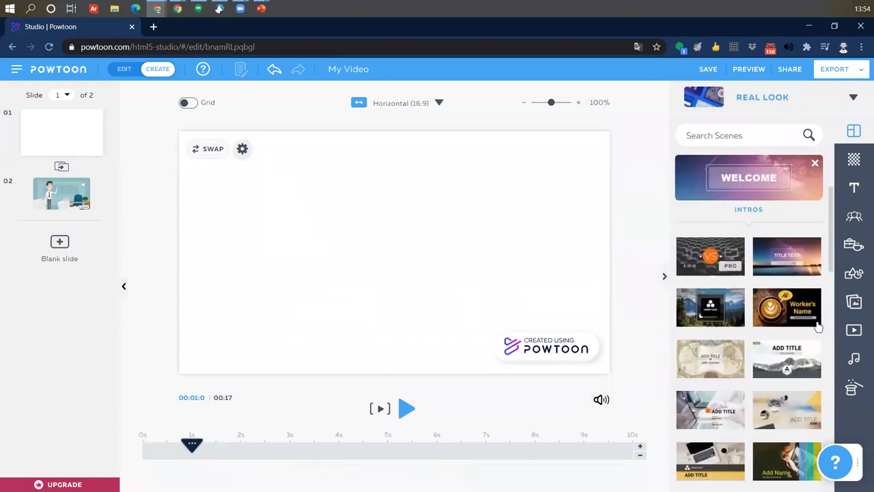
scroll(819, 328, "down", 2)
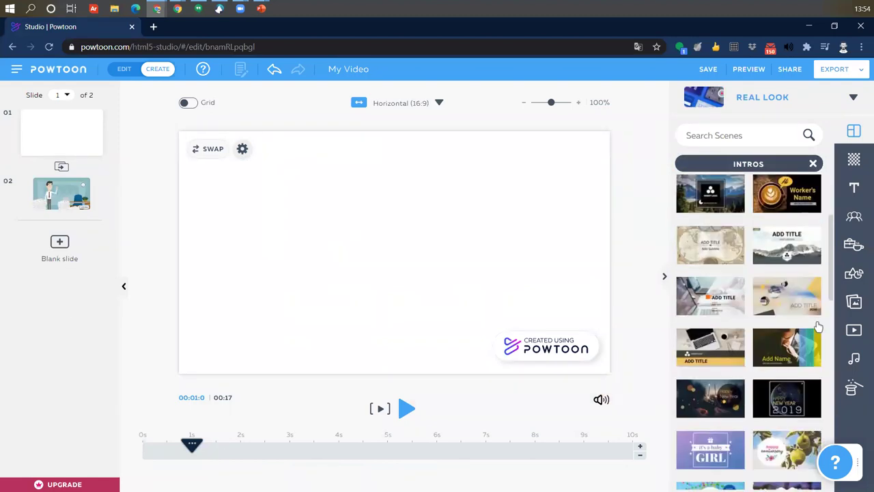
left_click(741, 345)
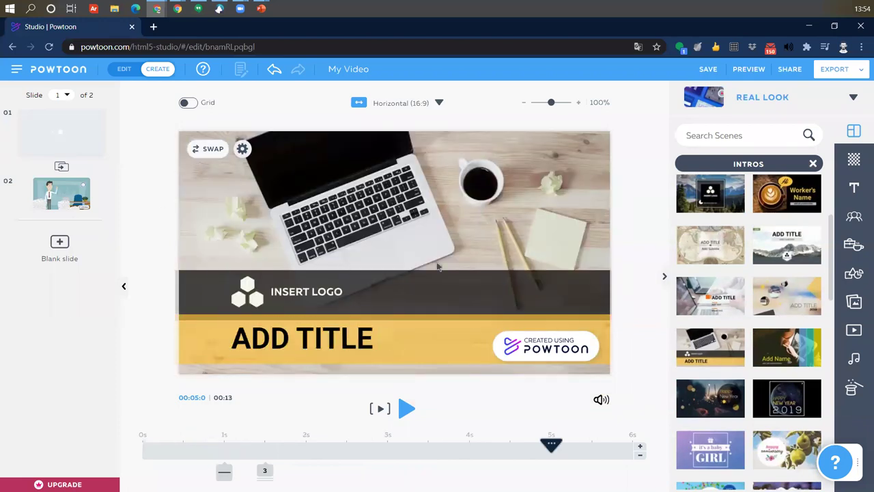
- Remove the logo placeholder from slide 1 and replace the title text with "Trabajo Remoto"
left_click(303, 319)
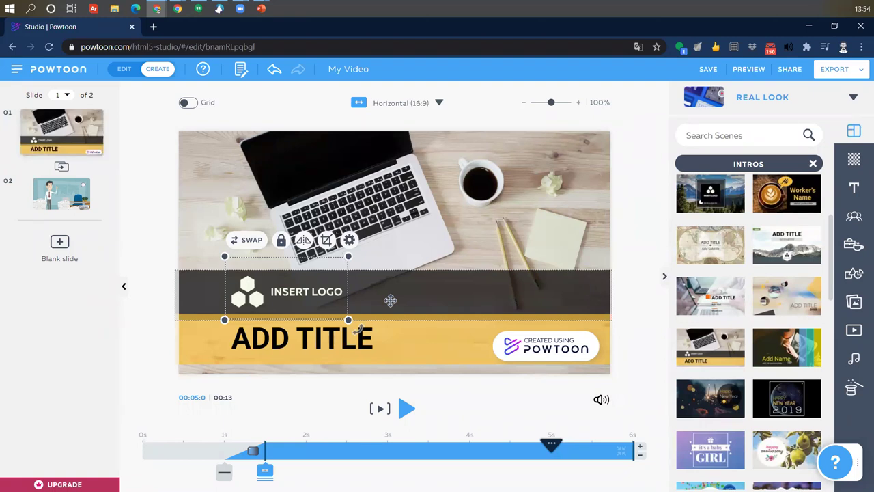
left_click(390, 301)
double_click(301, 338)
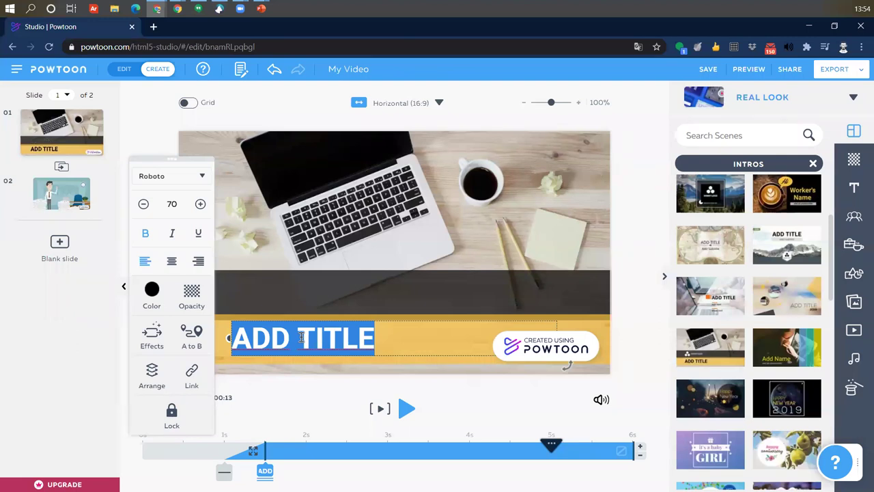
type("Trabajo Remoto")
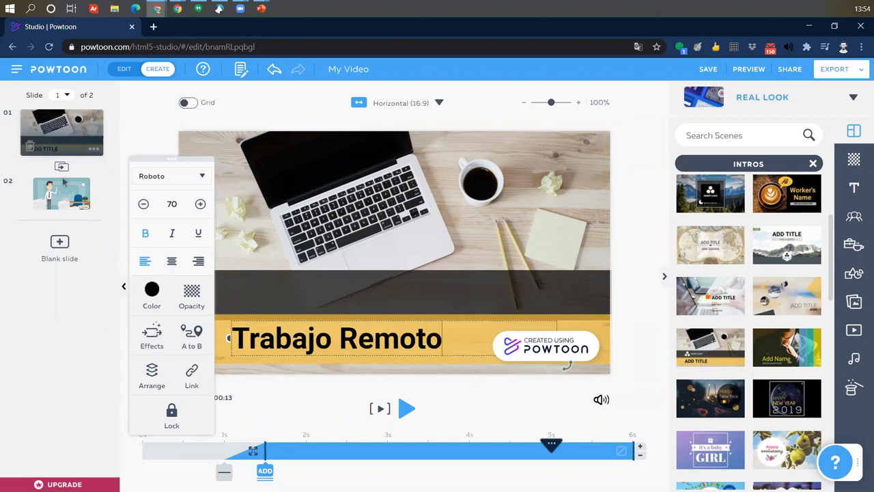
- Preview the office scene's animation on slide 2 from its 0-second mark
left_click(62, 192)
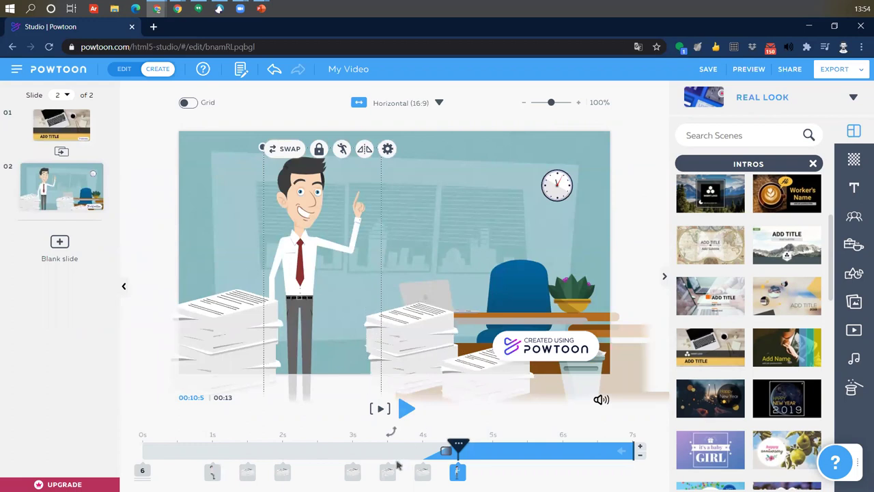
left_click_drag(434, 454, 160, 455)
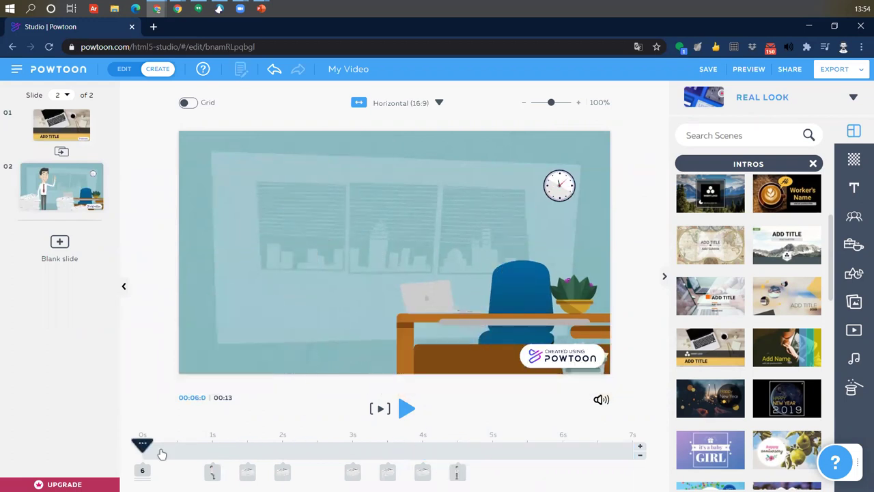
left_click(404, 408)
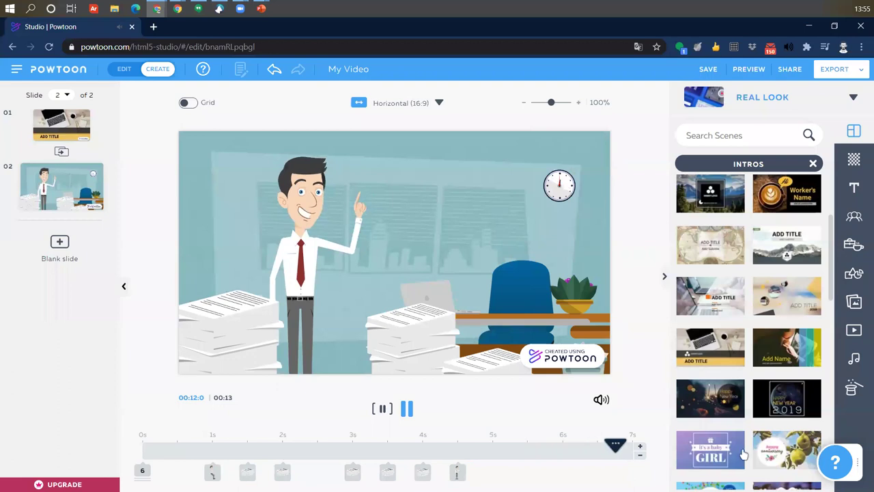
- Go to 4.5 seconds on slide 2 and examine the available prop and shape categories
left_click(458, 446)
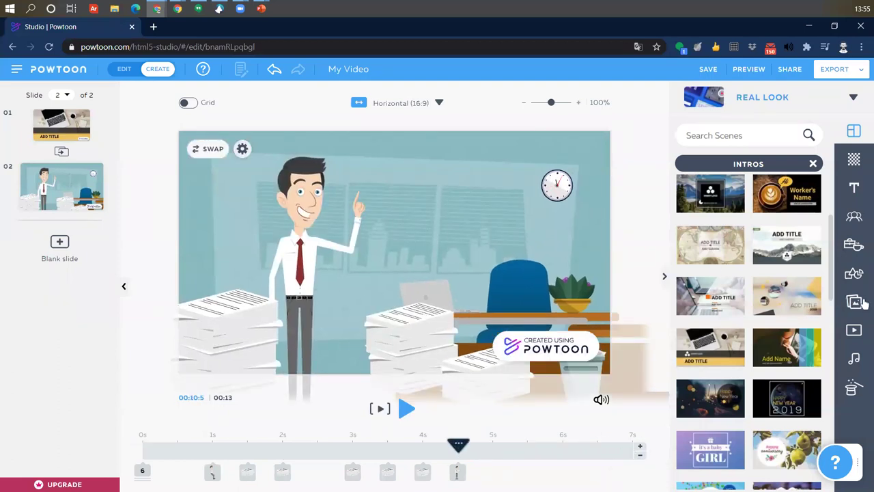
left_click(853, 244)
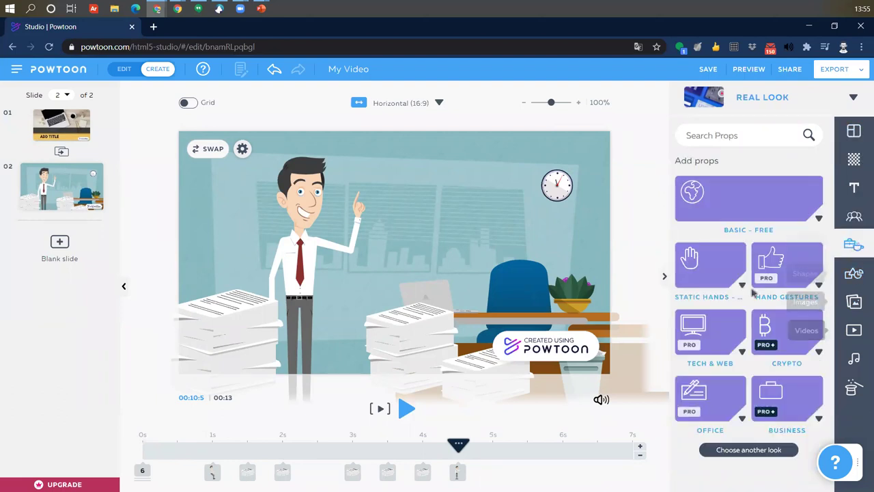
left_click(854, 274)
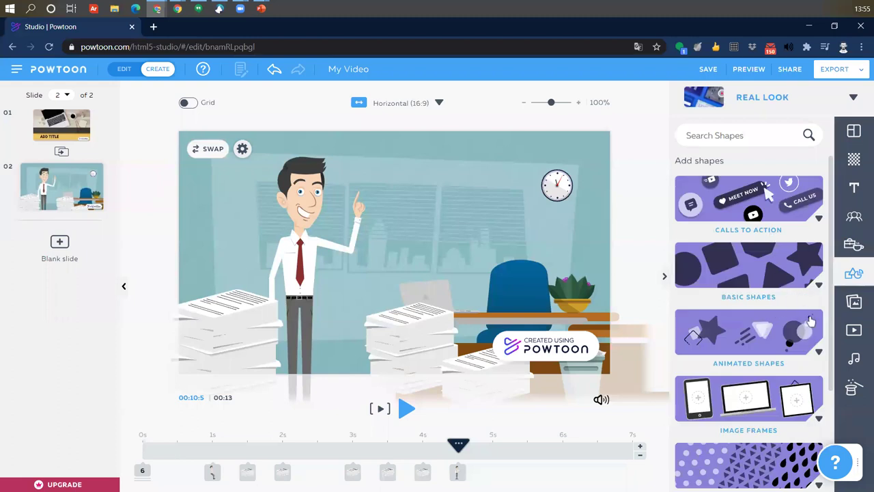
scroll(811, 321, "down", 3)
scroll(799, 340, "up", 3)
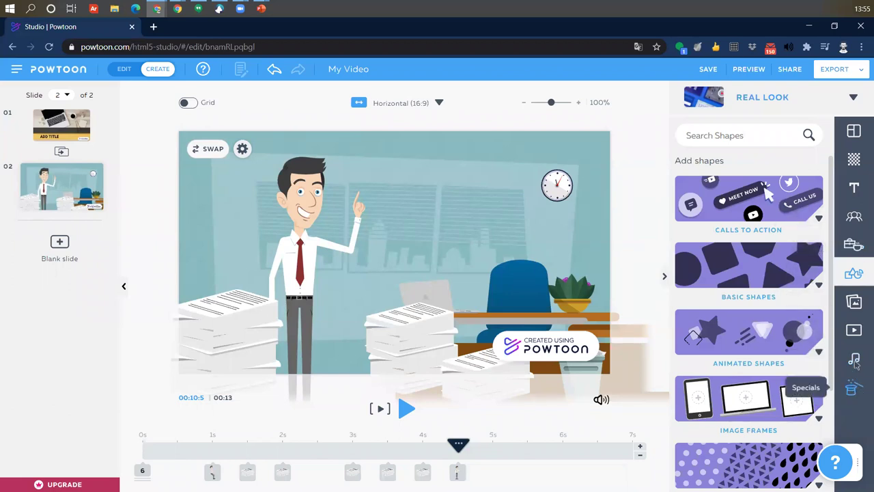
- Try the blue Hello World speech bubble from Text Elements beside the standing businessman on slide 2, and delete it
left_click(853, 187)
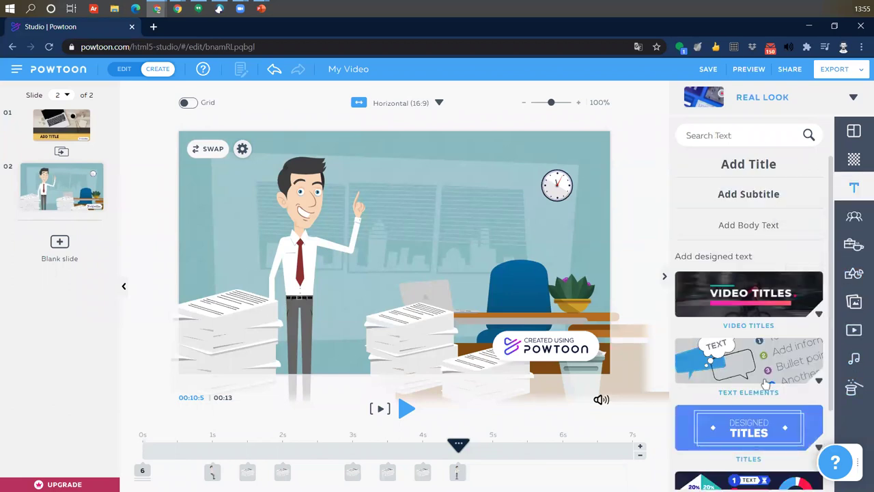
left_click(818, 385)
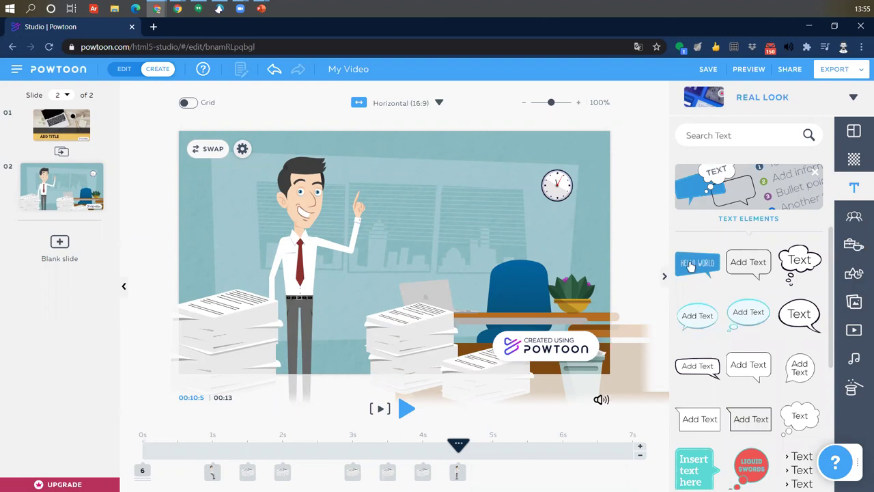
left_click(712, 282)
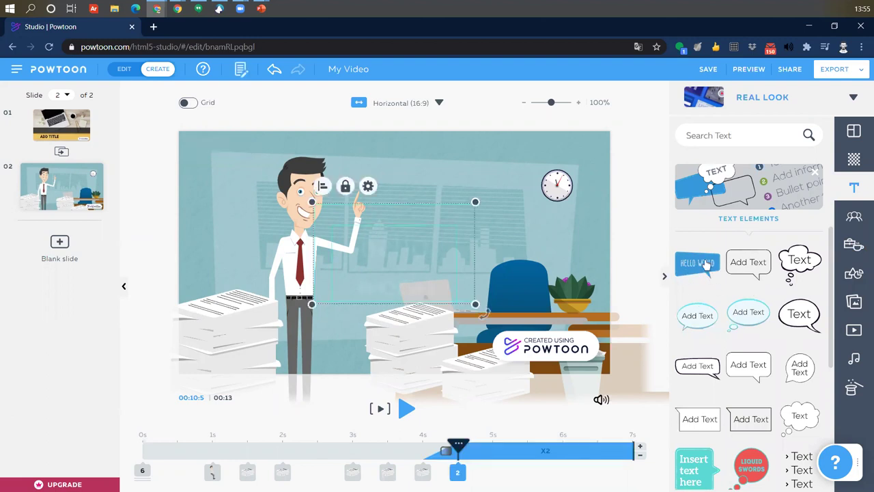
left_click_drag(414, 251, 477, 192)
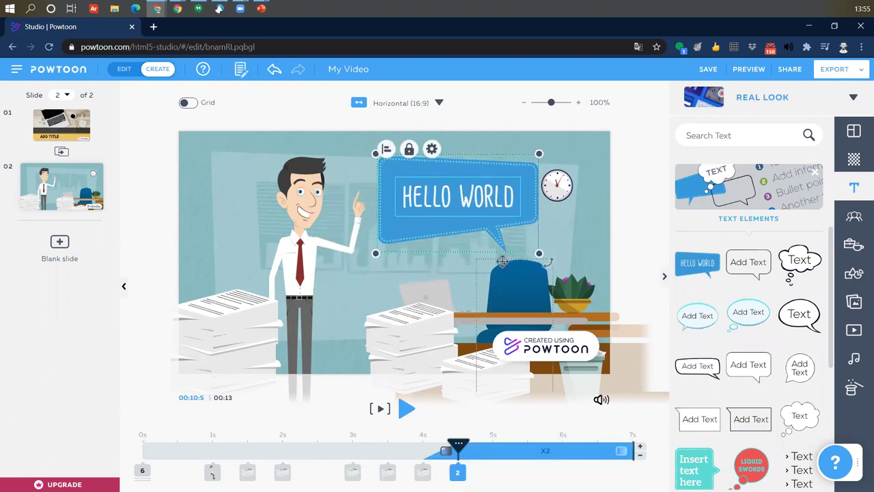
left_click_drag(496, 239, 468, 243)
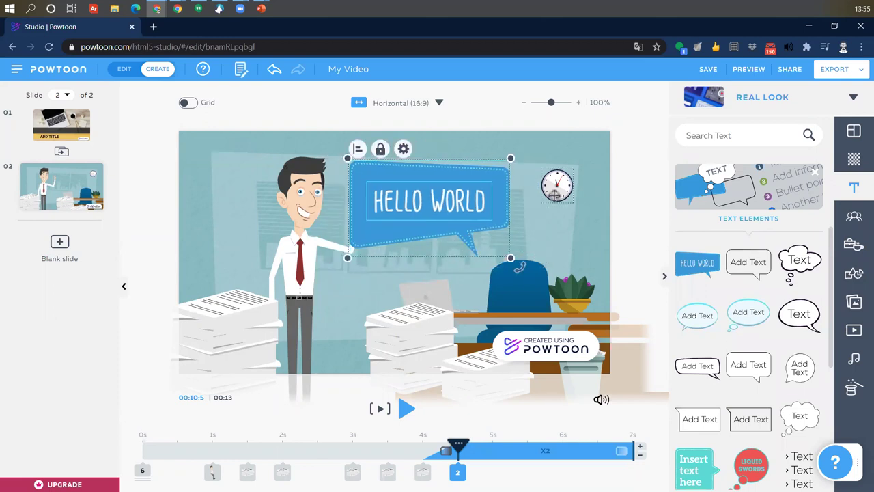
key("Delete")
- Search all looks for Text Elements
scroll(712, 333, "down", 4)
scroll(711, 333, "up", 2)
left_click(733, 444)
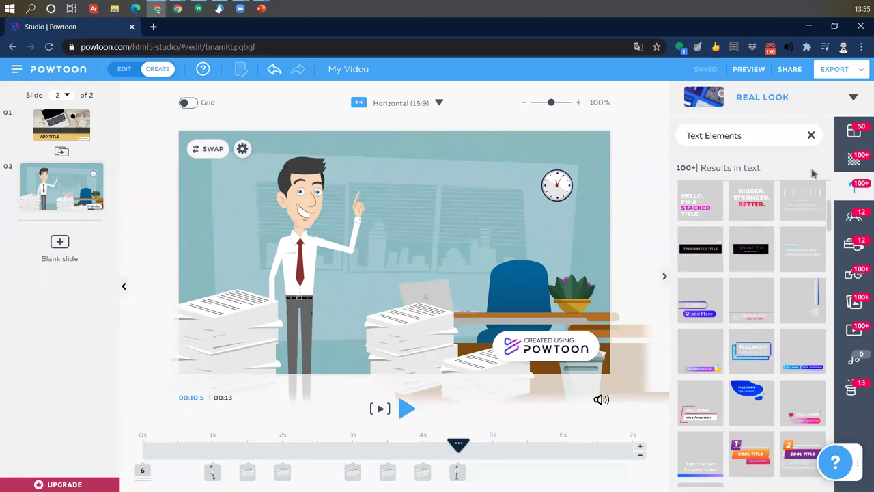
- Insert the light-blue oval speech bubble from Text Elements on slide 2 and size and place it beside the businessman's raised hand
left_click(812, 136)
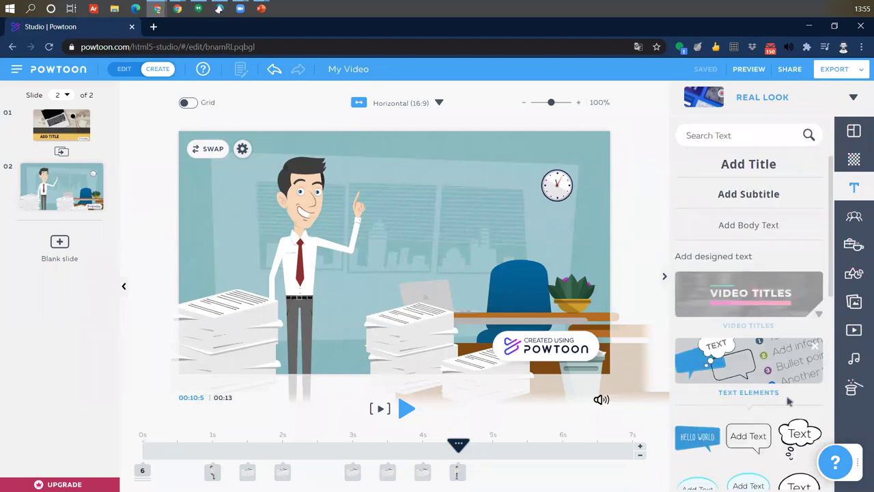
scroll(747, 400, "down", 3)
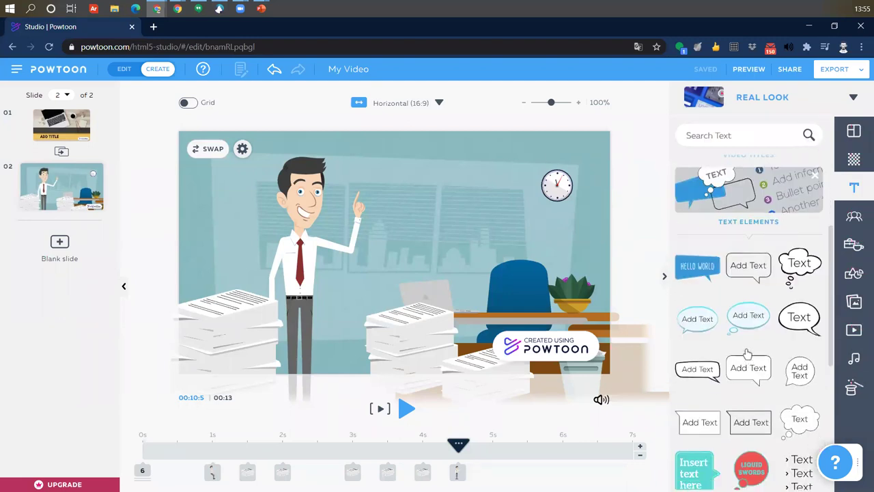
left_click(748, 315)
left_click_drag(426, 227, 448, 176)
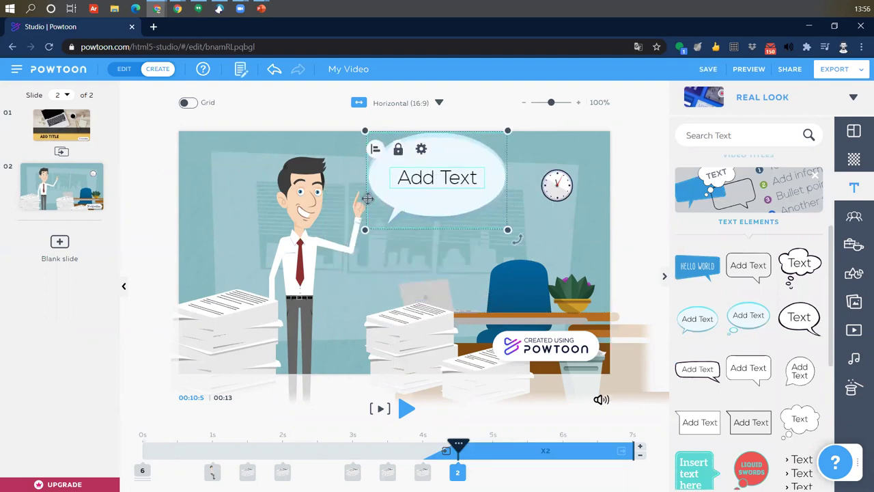
left_click_drag(380, 204, 337, 187)
left_click_drag(466, 211, 459, 171)
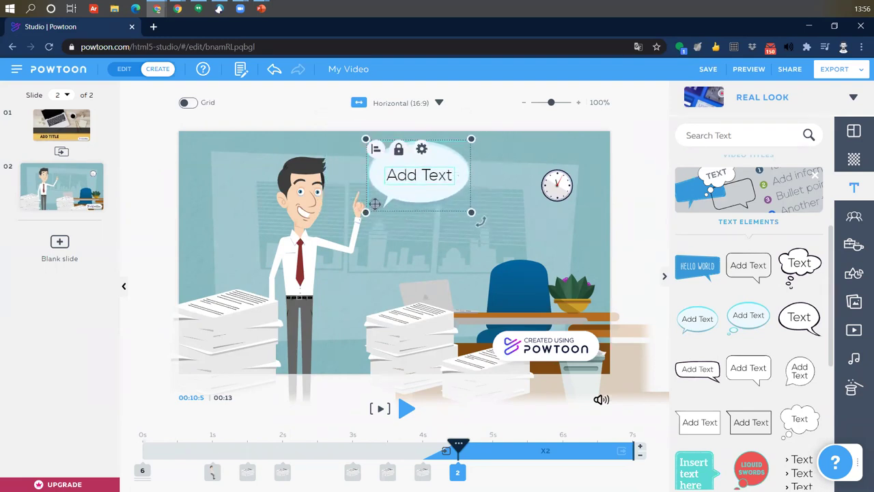
left_click_drag(366, 212, 337, 231)
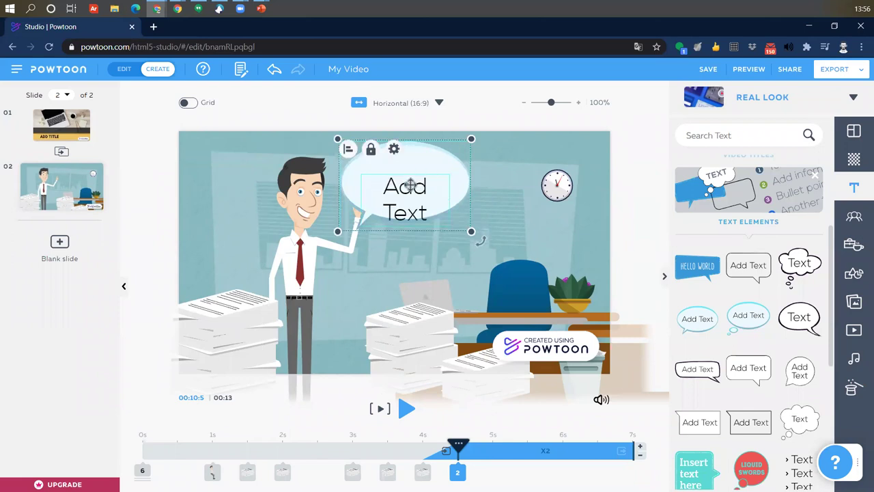
- Replace the speech bubble's placeholder text with "No dejes el trabajo para más tarde"
double_click(409, 184)
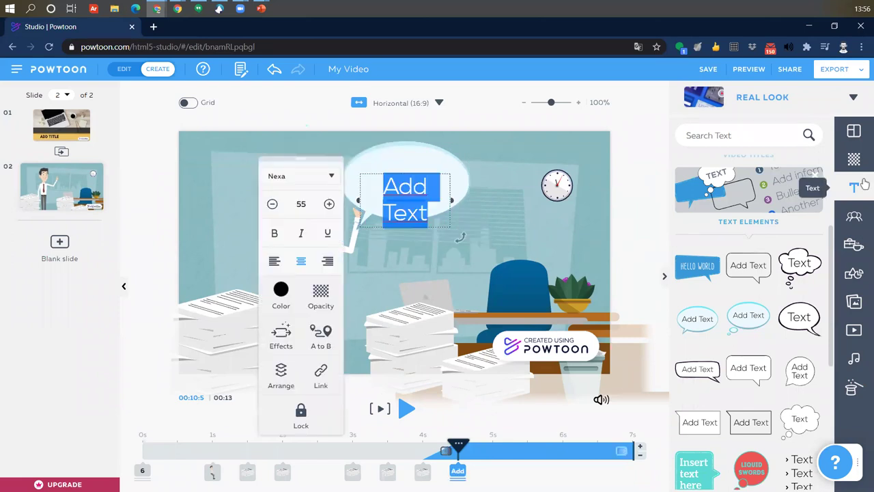
type("No ")
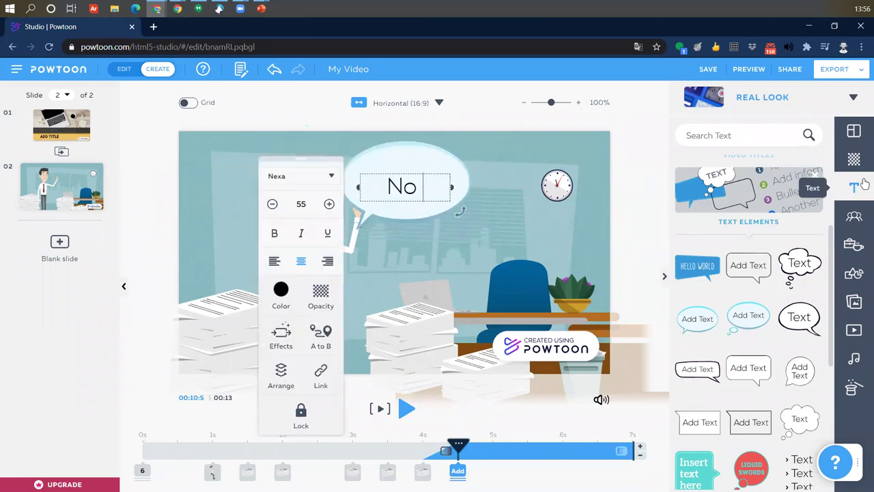
type("dejes")
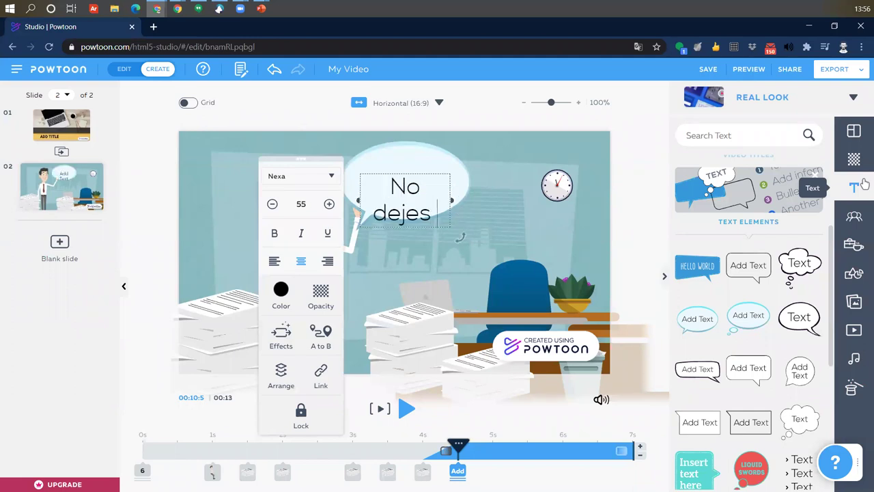
type(" el t")
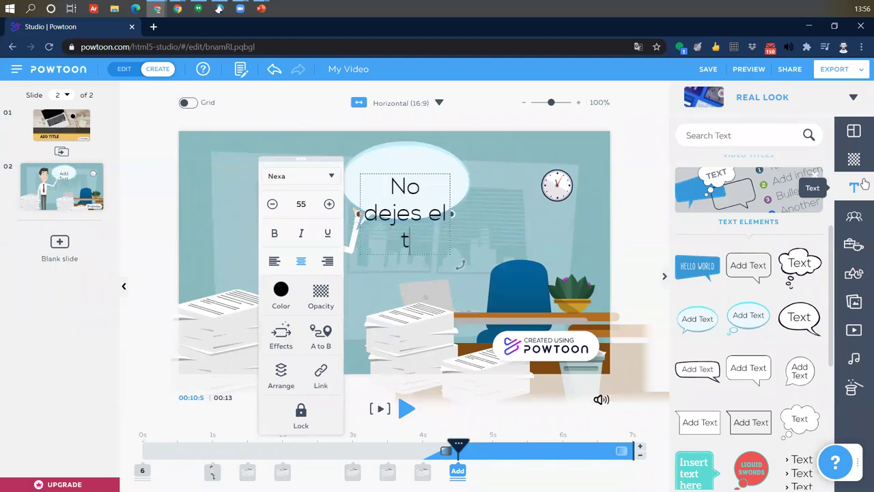
type("rabajo para ")
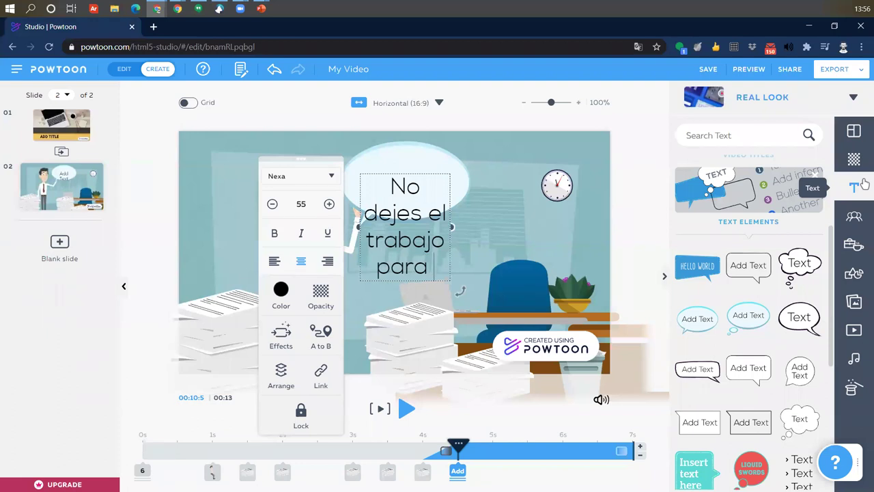
type("más tarde")
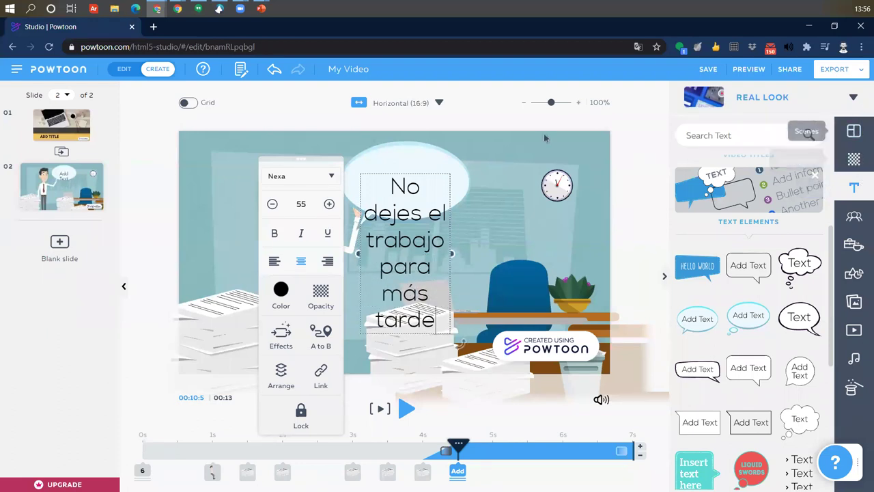
- Set the speech bubble's text to size 28 and shift the bubble so it surrounds the text
left_click(404, 171)
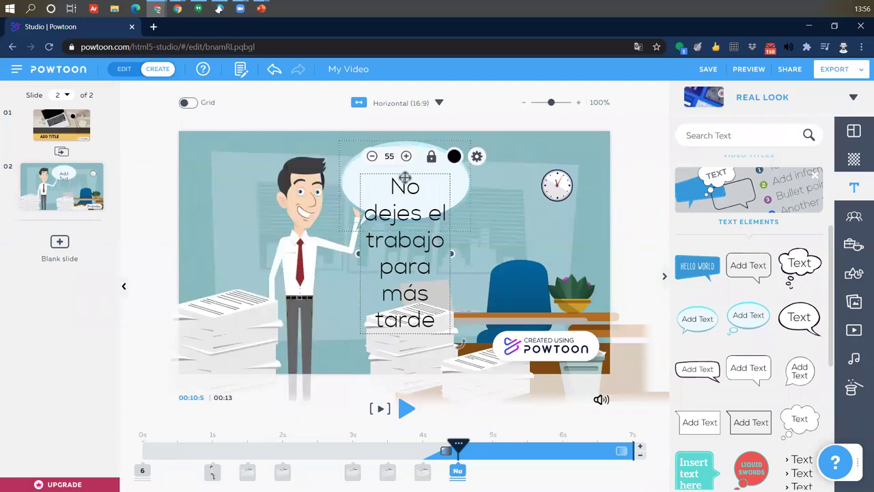
left_click(373, 156)
left_click(373, 156)
left_click(373, 156)
left_click(373, 156)
left_click(373, 156)
left_click(373, 156)
left_click(372, 157)
left_click(373, 156)
left_click(389, 157)
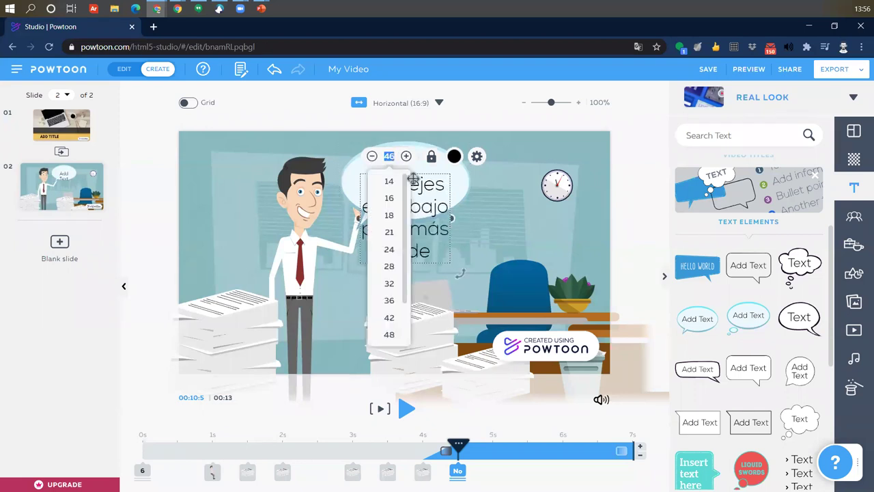
left_click(389, 265)
left_click_drag(431, 212, 405, 210)
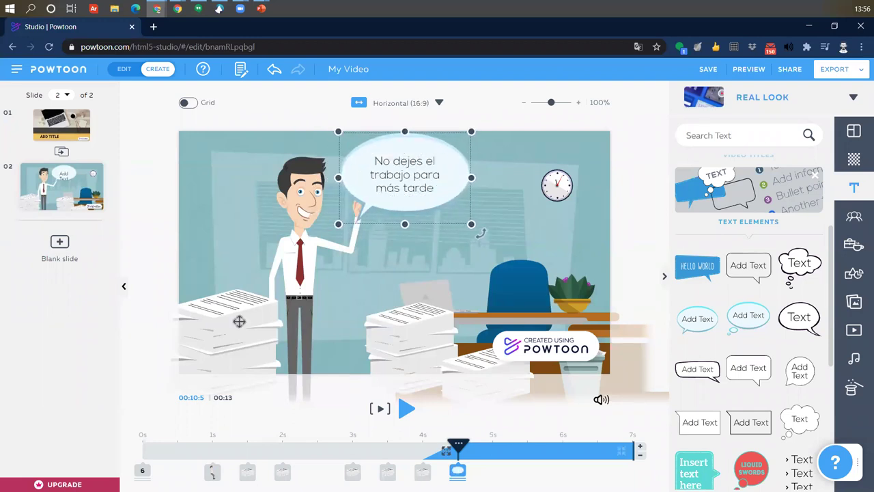
- Preview slide 2's animation from the 0-second mark with the speech bubble included
left_click(623, 157)
left_click_drag(458, 447, 137, 446)
left_click(407, 408)
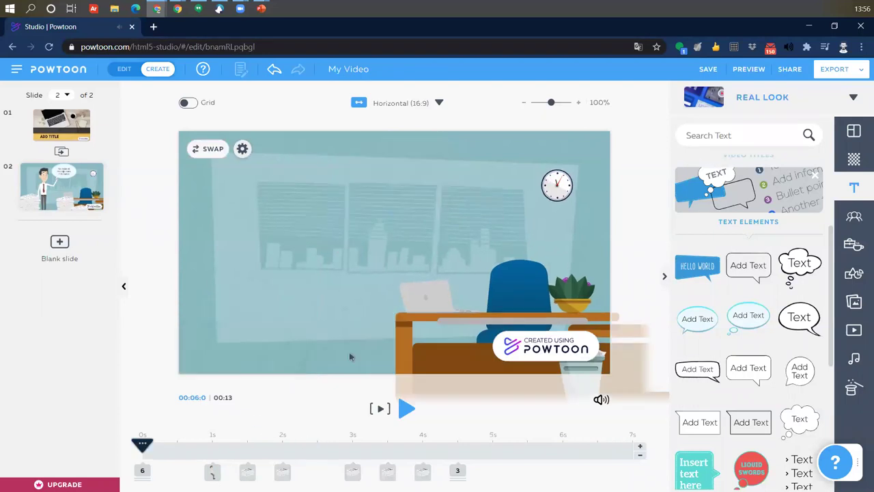
- Select the three objects that enter at 4.5 seconds on slide 2 and examine their alignment and settings options
left_click(422, 471)
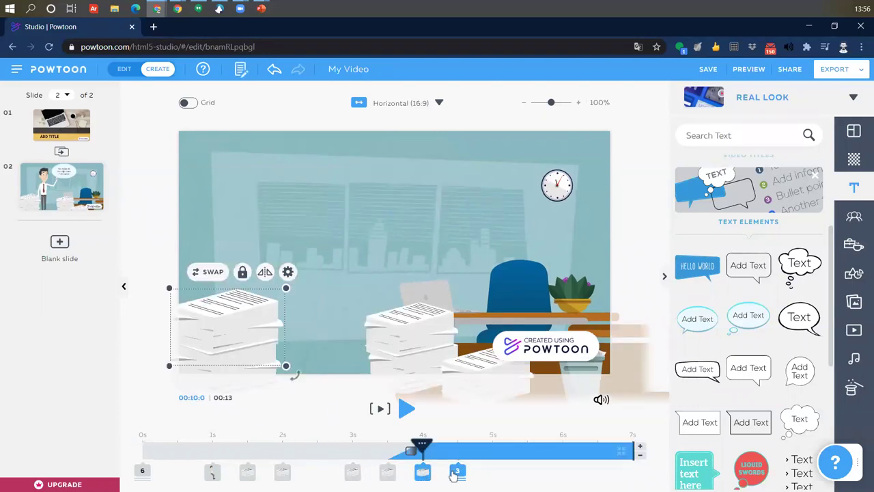
left_click(457, 471)
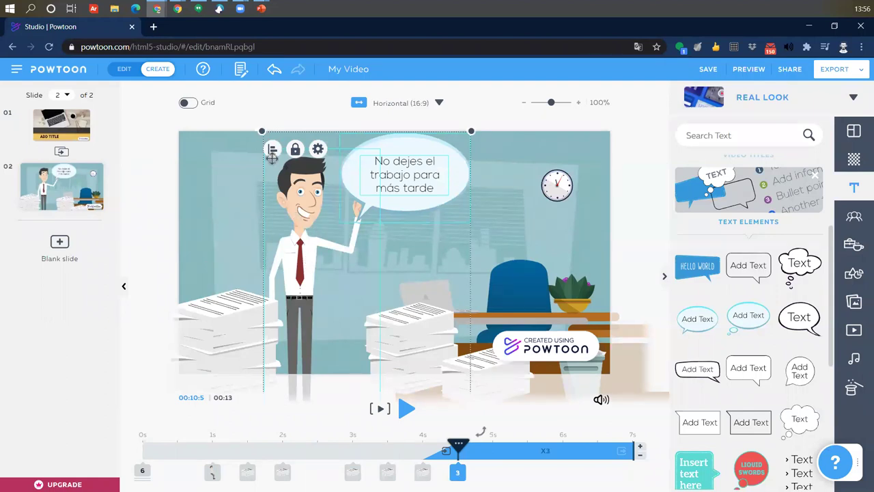
left_click(272, 150)
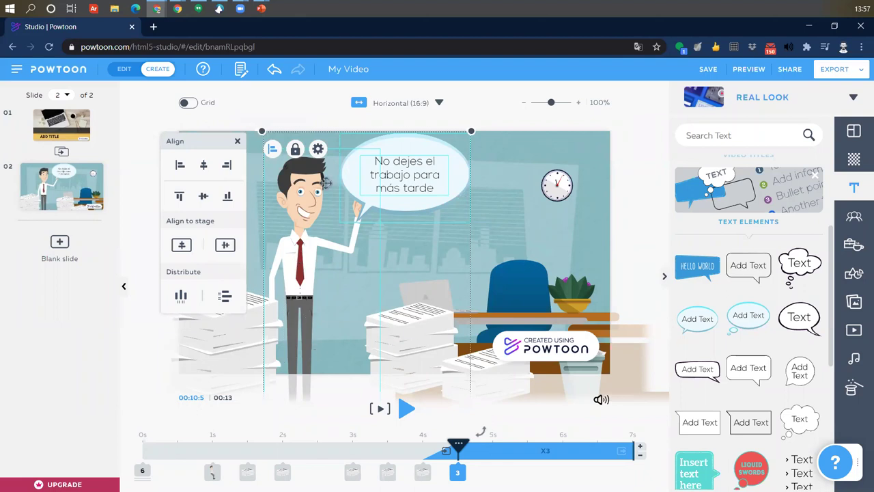
left_click(319, 149)
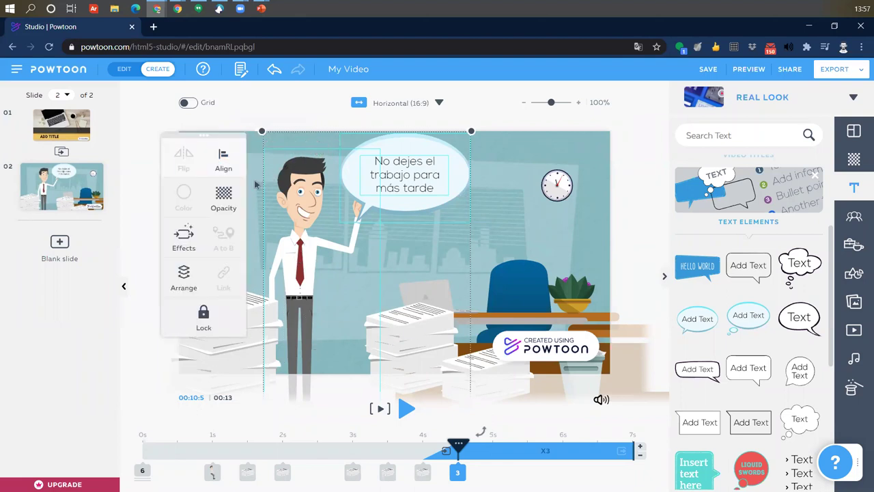
left_click_drag(295, 239, 296, 238)
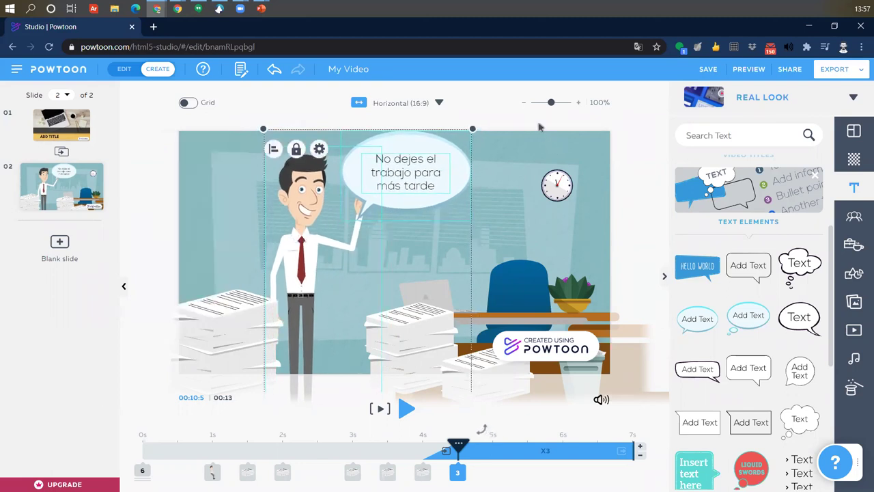
- Try the standing businessman mirrored on slide 2, and flip him back toward the speech bubble
left_click(288, 248)
left_click(289, 248)
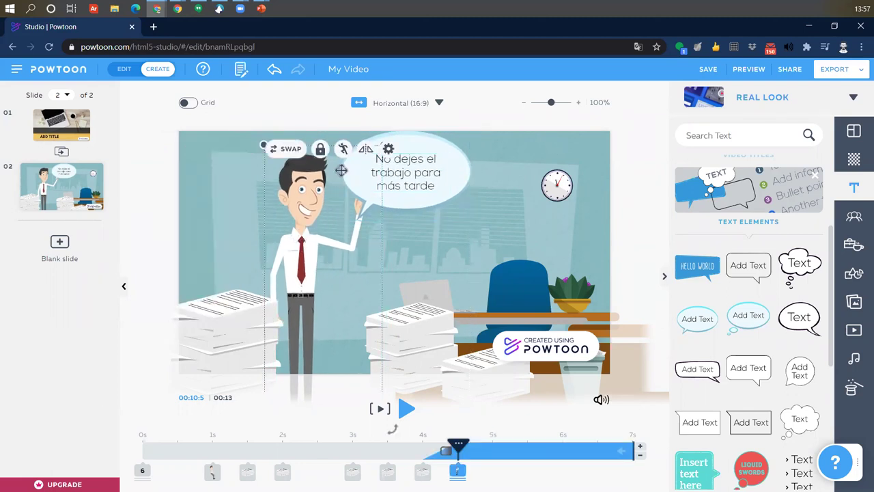
left_click(366, 149)
left_click_drag(358, 265, 324, 264)
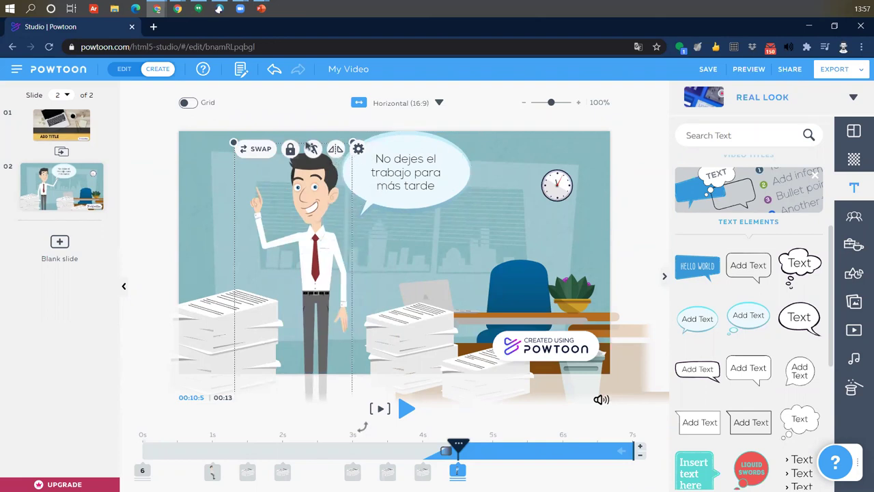
left_click(335, 150)
left_click_drag(281, 220, 302, 217)
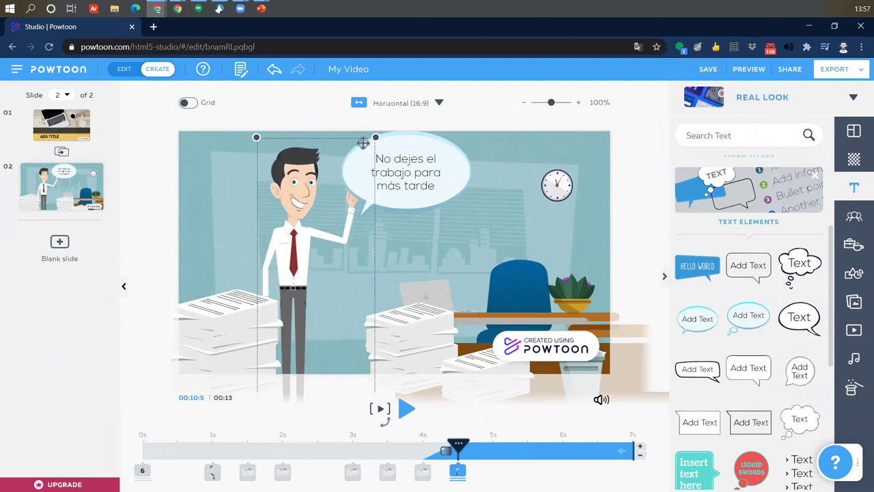
- Examine the settings and context commands available for the standing businessman on slide 2
left_click(382, 149)
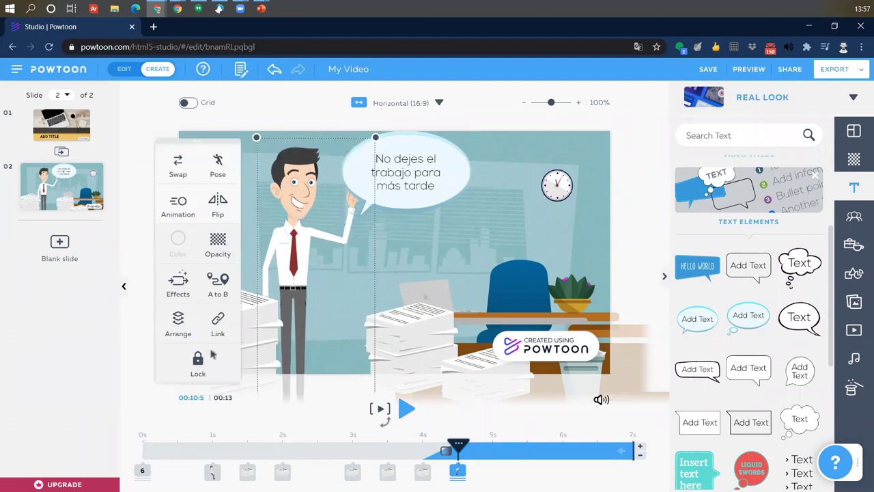
left_click(301, 233)
right_click(301, 233)
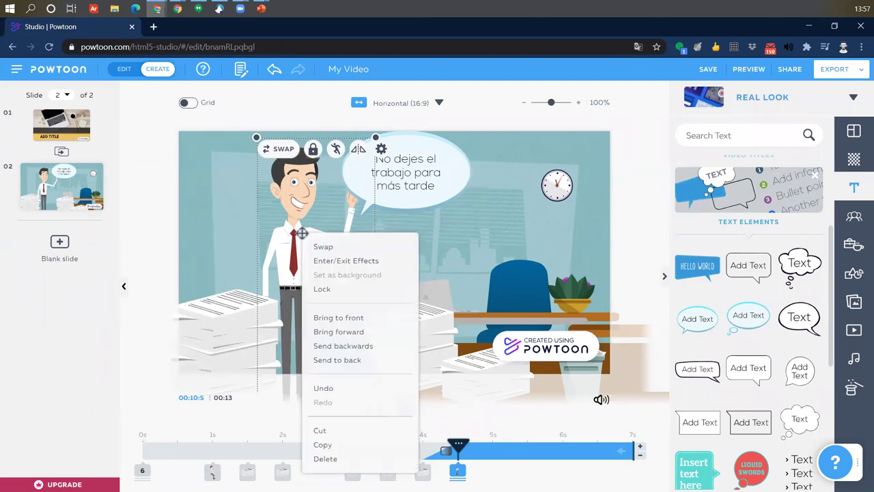
left_click(285, 259)
- Move the standing businessman closer to the speech bubble and play slide 2's animation
left_click_drag(284, 260, 322, 277)
left_click(407, 409)
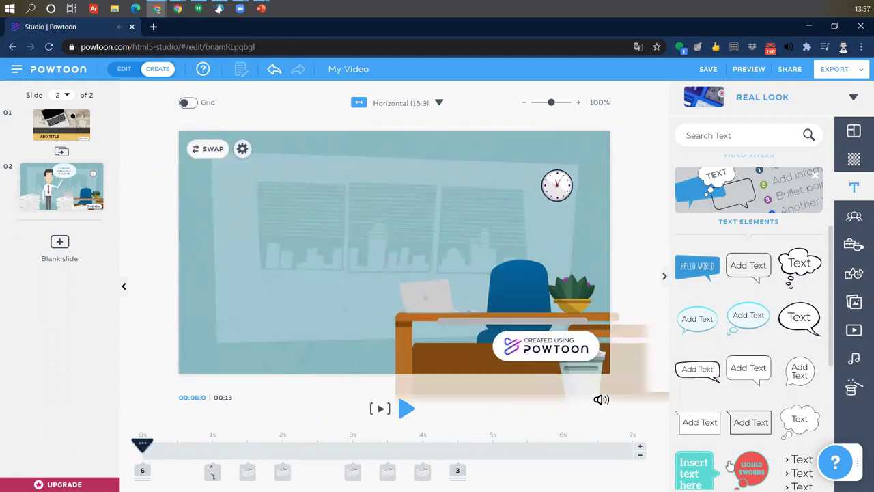
- Shorten slide 2's duration to 6 seconds and switch back and forth between both slides to check them
left_click(641, 458)
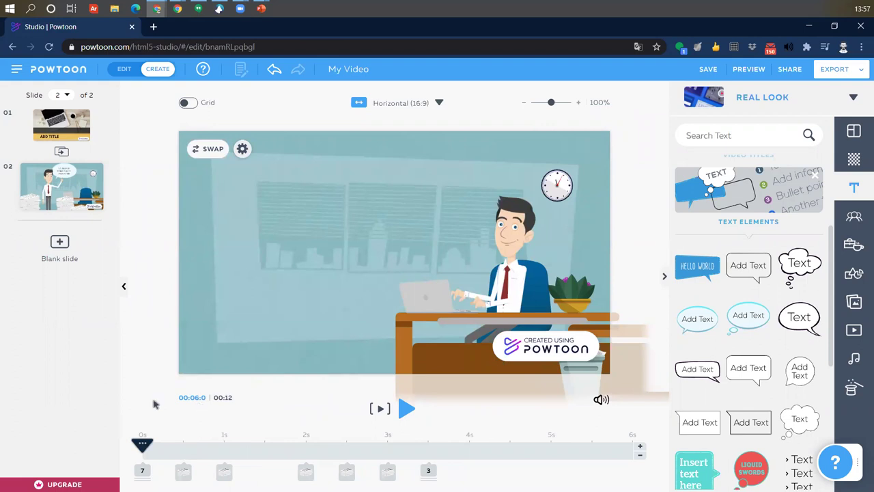
left_click(76, 131)
left_click(78, 200)
left_click(68, 129)
left_click(62, 200)
left_click(68, 130)
left_click(65, 201)
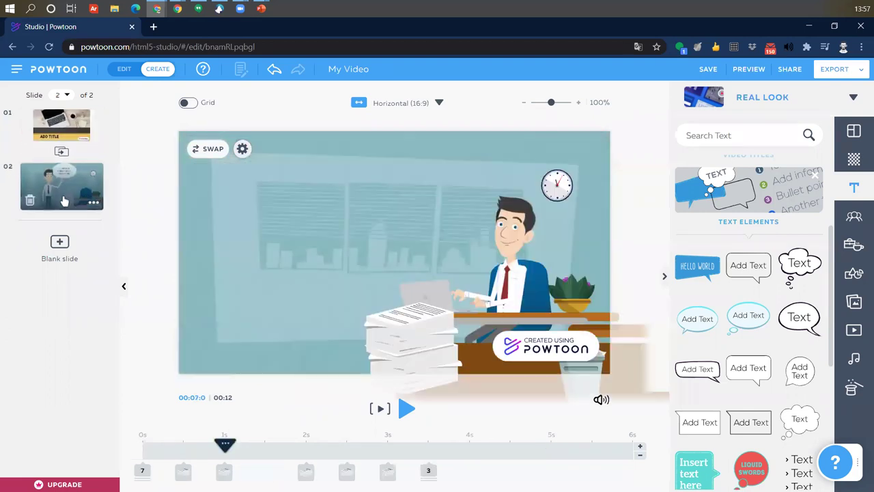
- Replace the "ADD TITLE" placeholder on slide 1 with "Trabajo remoto"
left_click(60, 123)
left_click(273, 329)
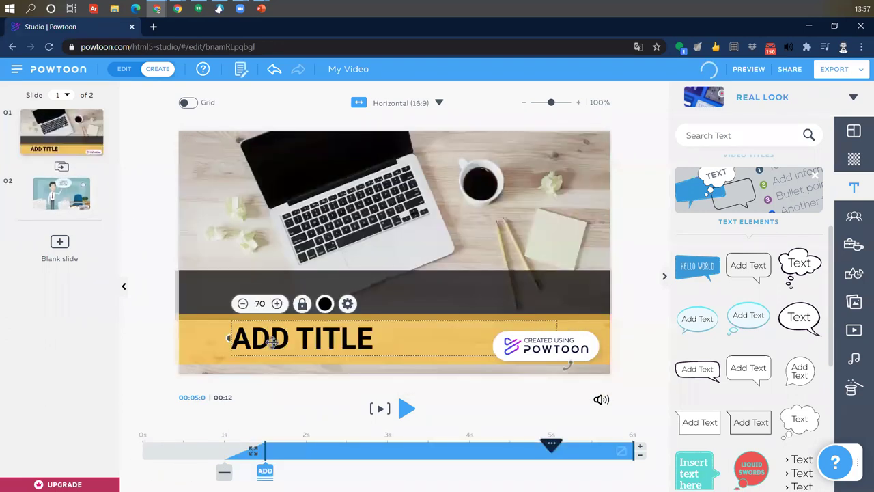
left_click(282, 335)
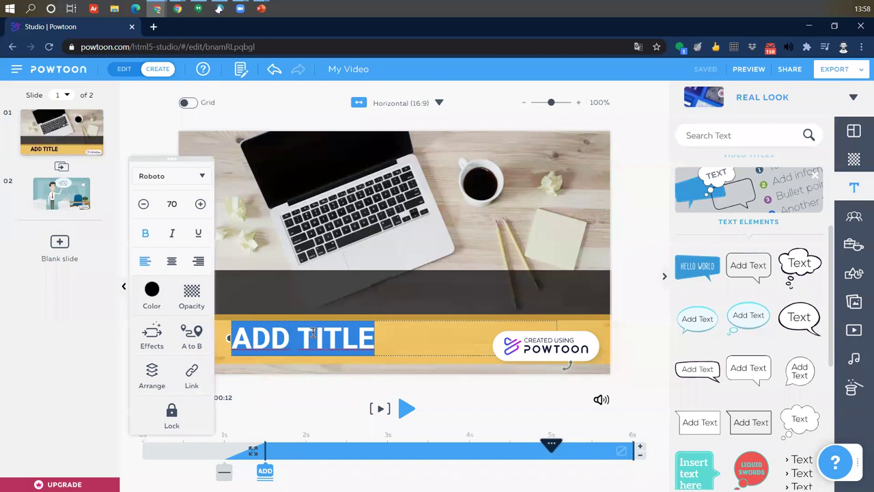
type("Traa")
key("BackSpace")
type("bajo remoto")
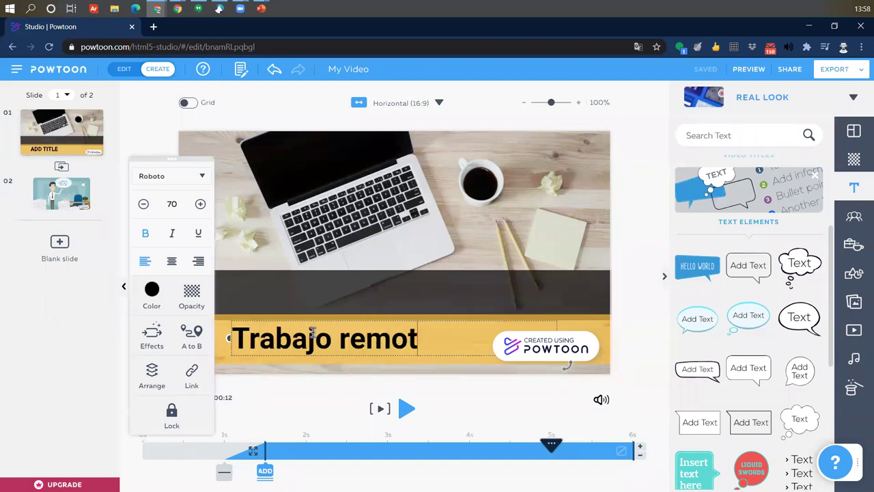
left_click(626, 247)
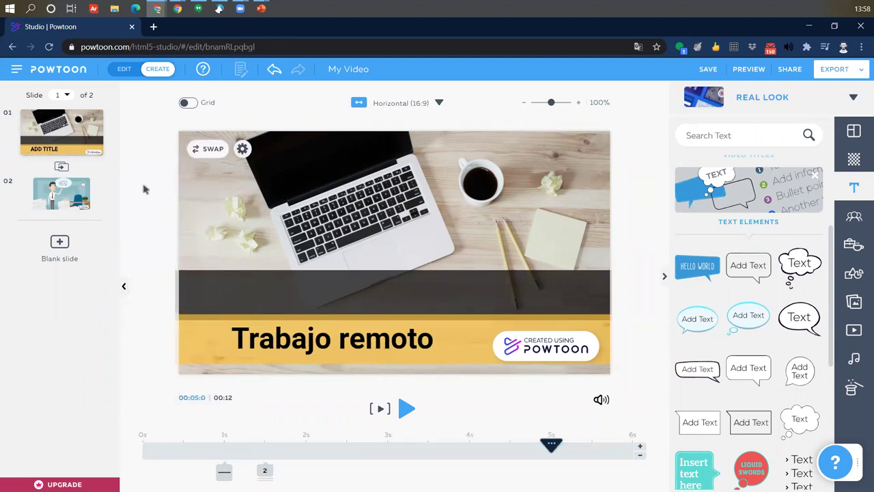
- Refresh slide 1's thumbnail by switching between both slides, and rename the project as "Trabajo remoto"
left_click(68, 194)
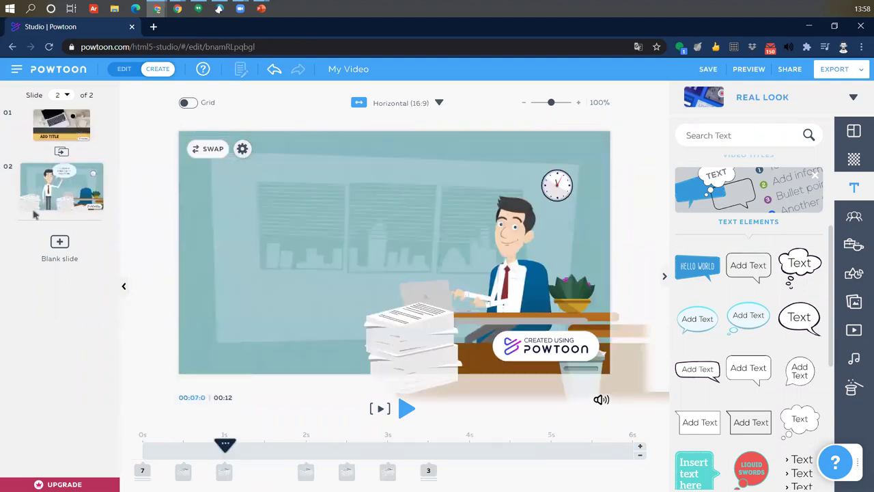
left_click(60, 127)
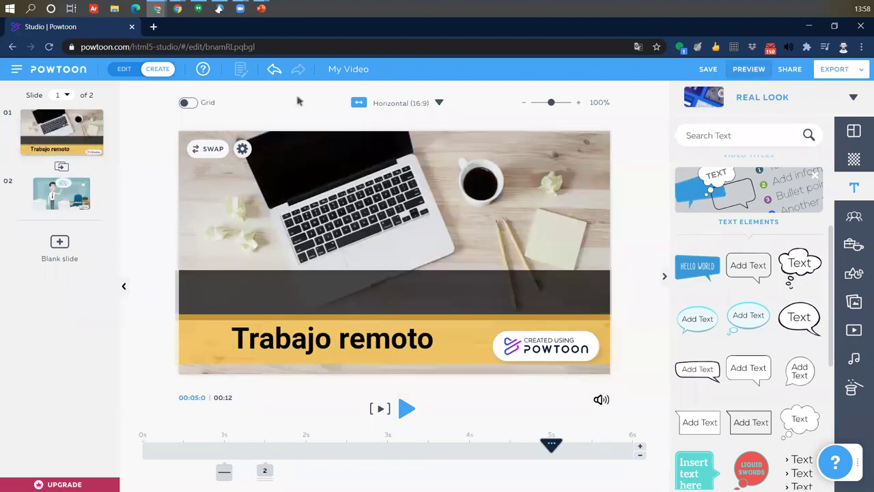
left_click(367, 70)
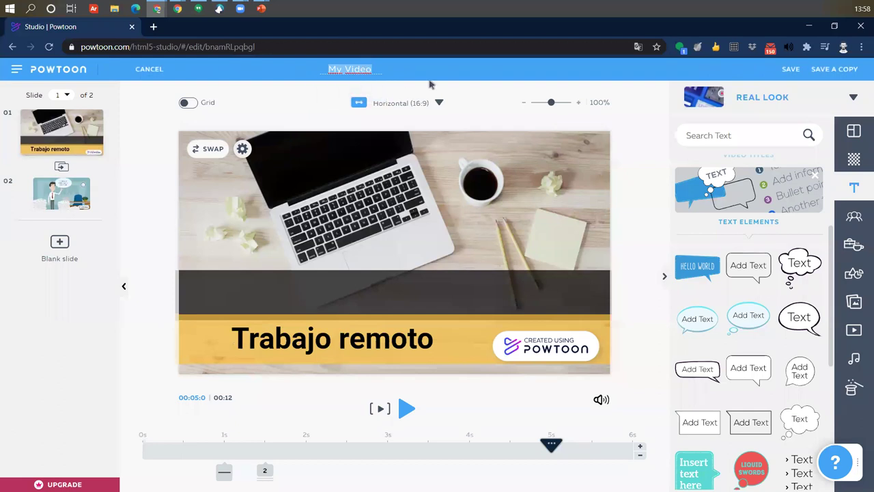
type("Trabajo remoto")
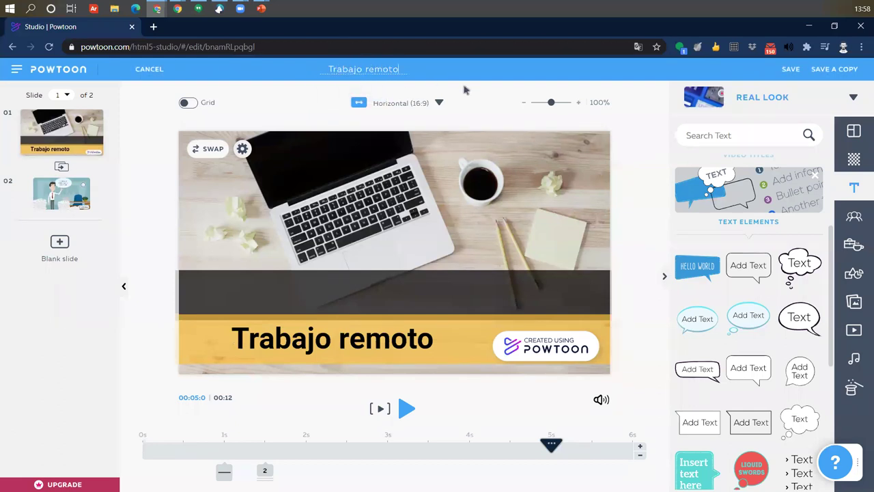
key("Return")
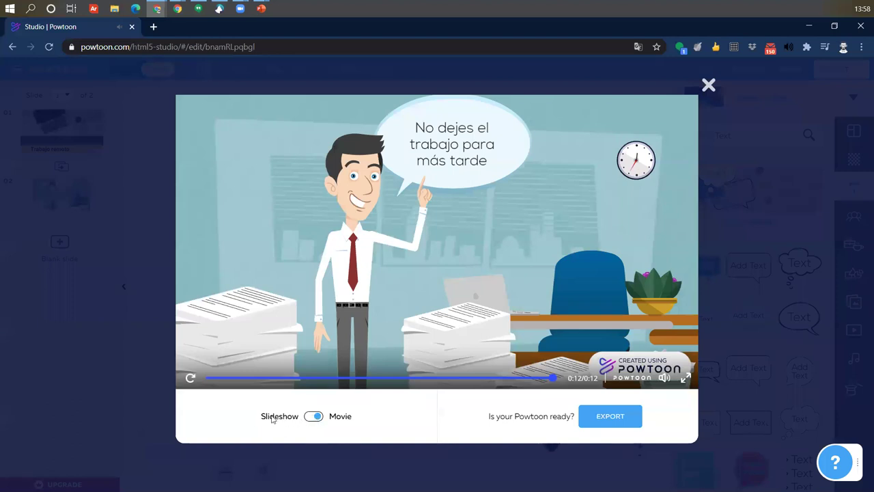
- Preview the video in Slideshow mode, stepping back to slide 1 and forward to slide 2, and close the preview
left_click(313, 416)
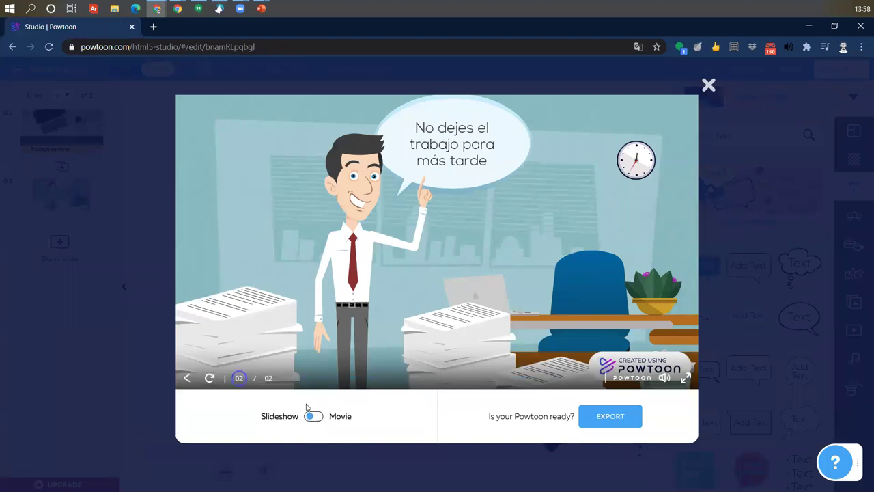
left_click(184, 379)
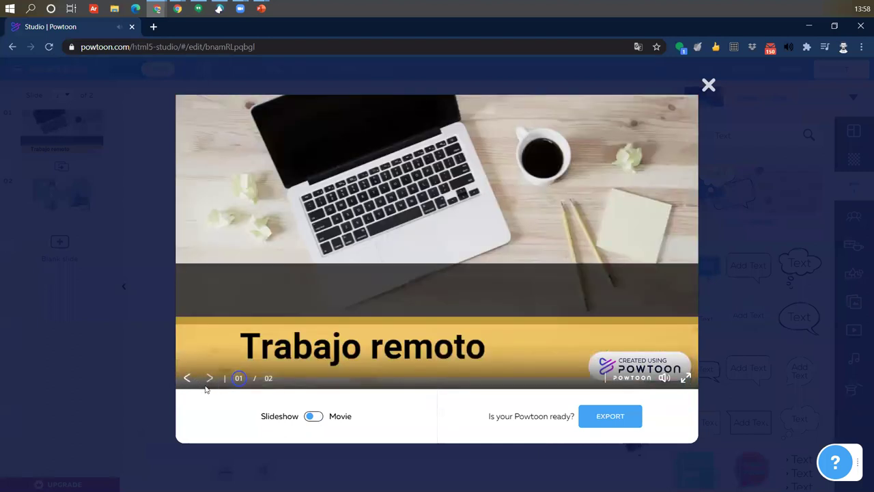
left_click(209, 379)
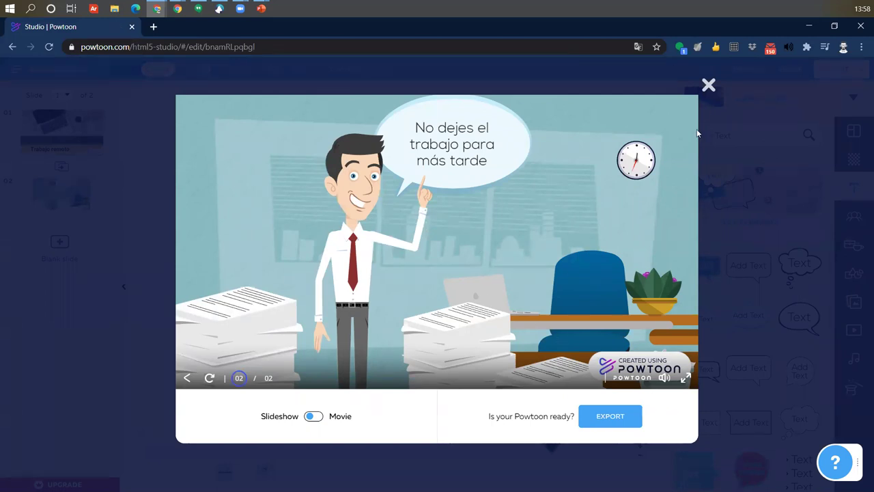
key("Escape")
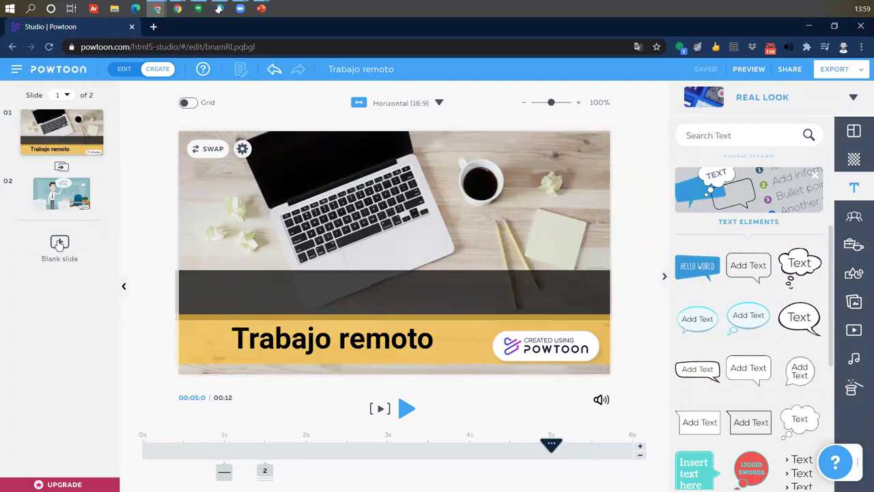
- Add a blank slide after slide 2 and switch the scene library to the Infographic look
left_click(72, 263)
left_click_drag(74, 188, 62, 241)
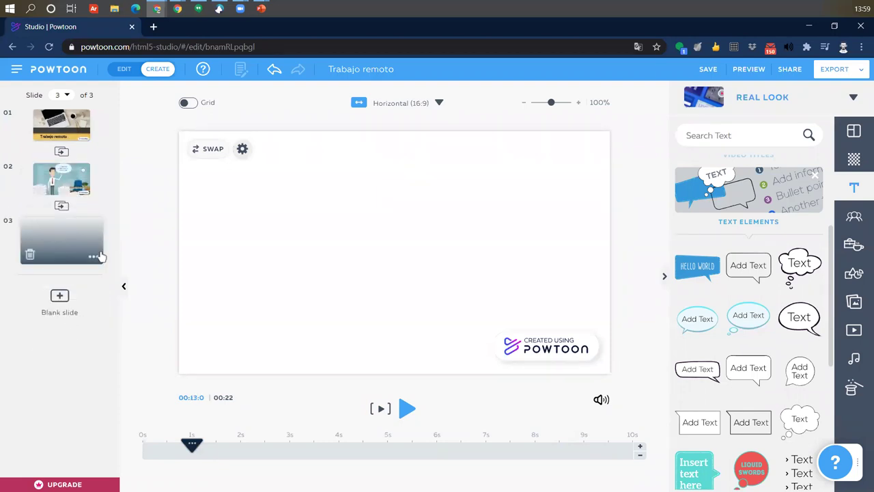
left_click(859, 132)
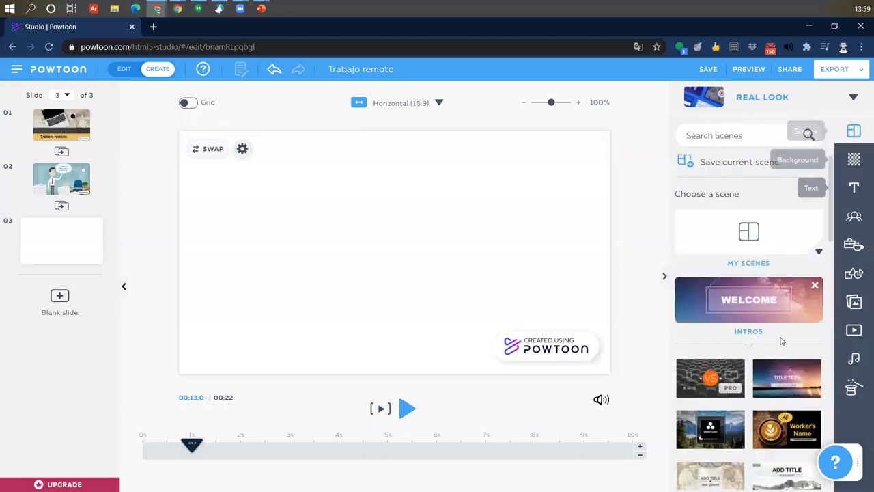
left_click(763, 101)
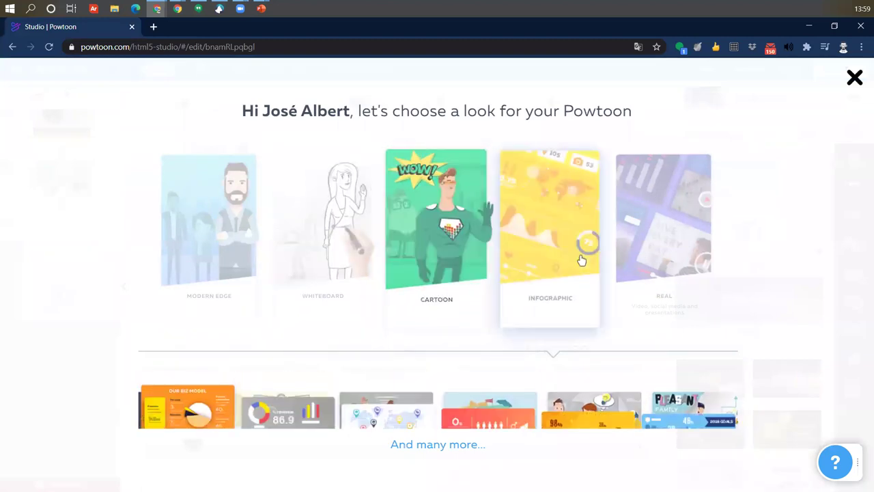
left_click(642, 310)
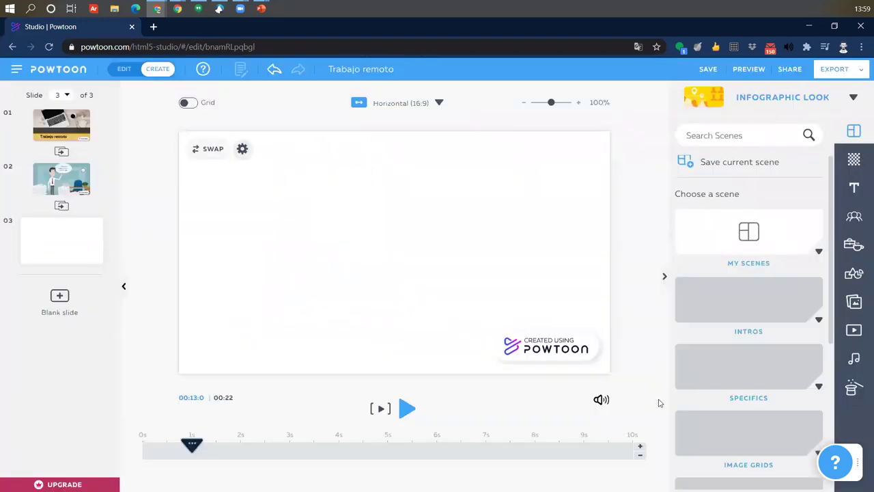
- Apply the "Meet the team" scene from the Concepts category to slide 3
scroll(790, 331, "down", 4)
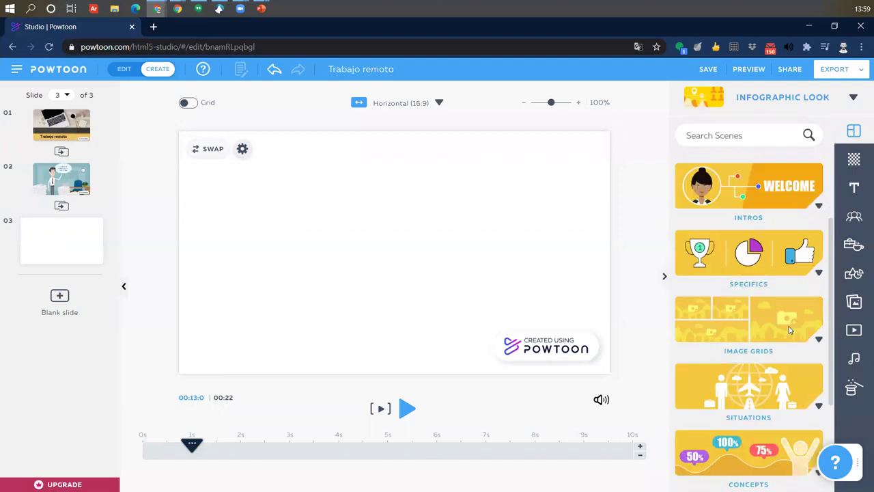
scroll(790, 331, "down", 1)
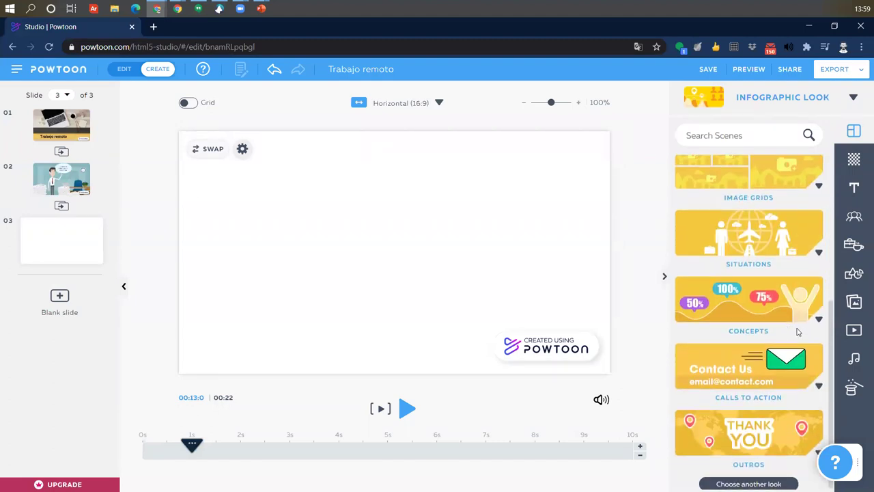
left_click(818, 323)
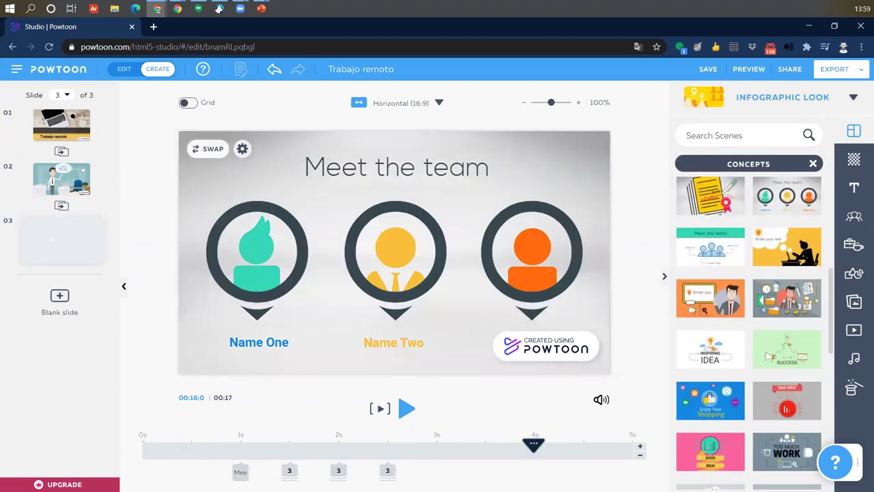
- Add a blank slide after slide 3 and switch the scene library to the Whiteboard look
left_click(59, 299)
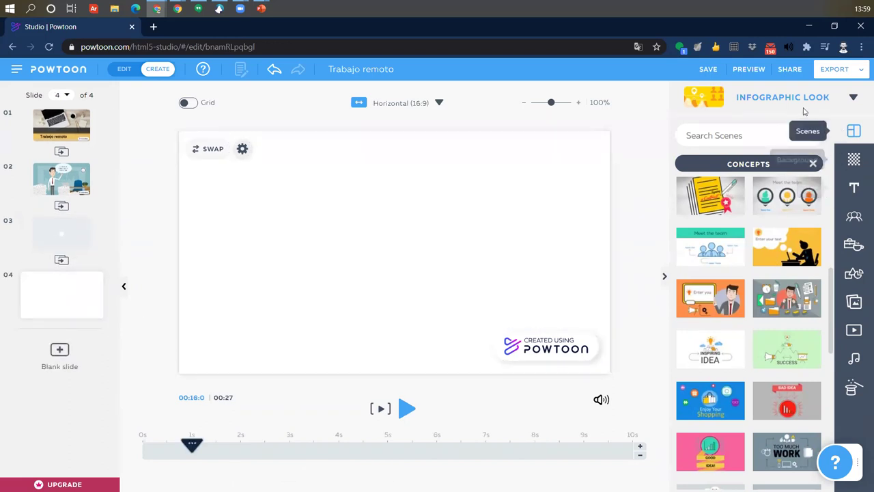
left_click(854, 97)
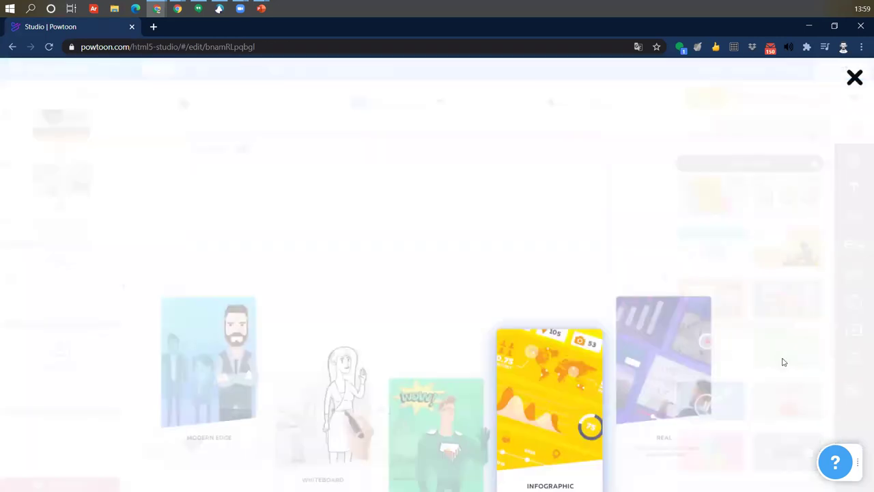
left_click(782, 361)
- Apply the Outros scene with the winged orange logo badge and black text banner to slide 4
scroll(784, 362, "down", 1)
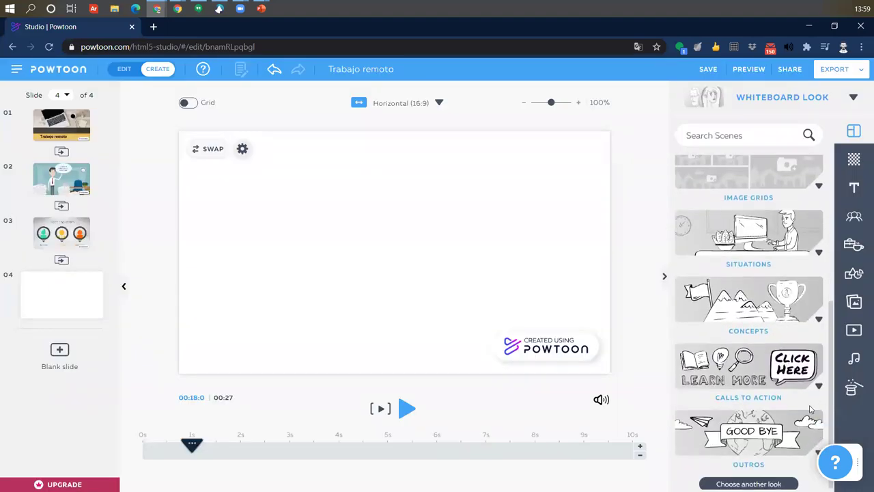
left_click(810, 453)
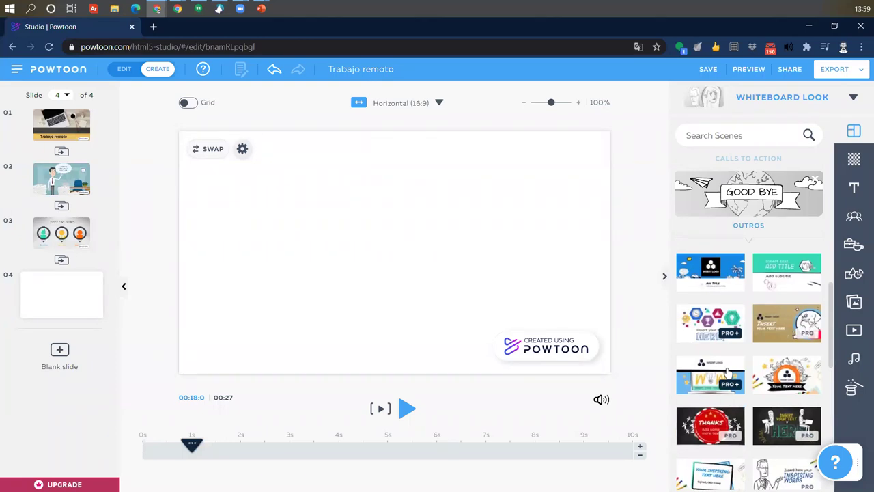
scroll(729, 374, "down", 3)
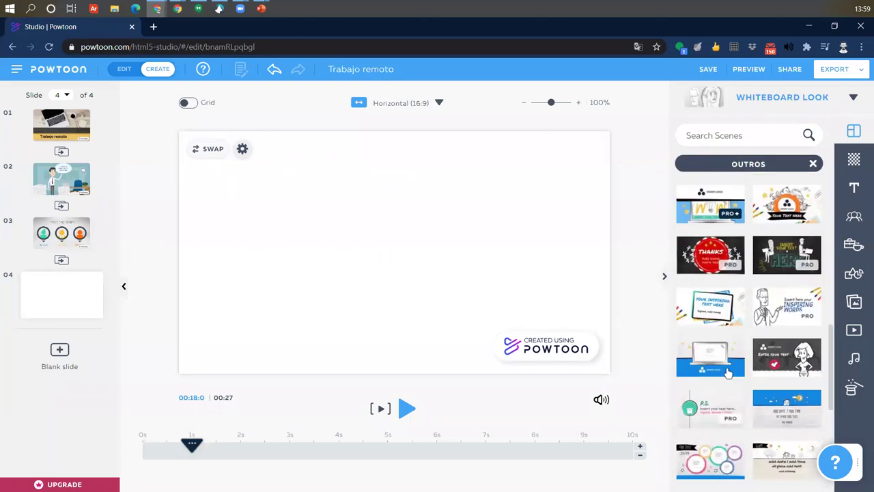
scroll(800, 371, "down", 6)
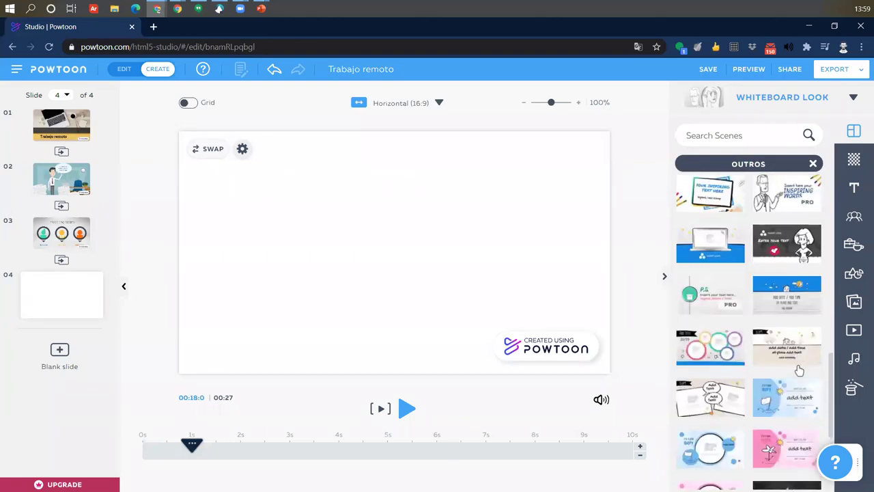
scroll(799, 370, "up", 10)
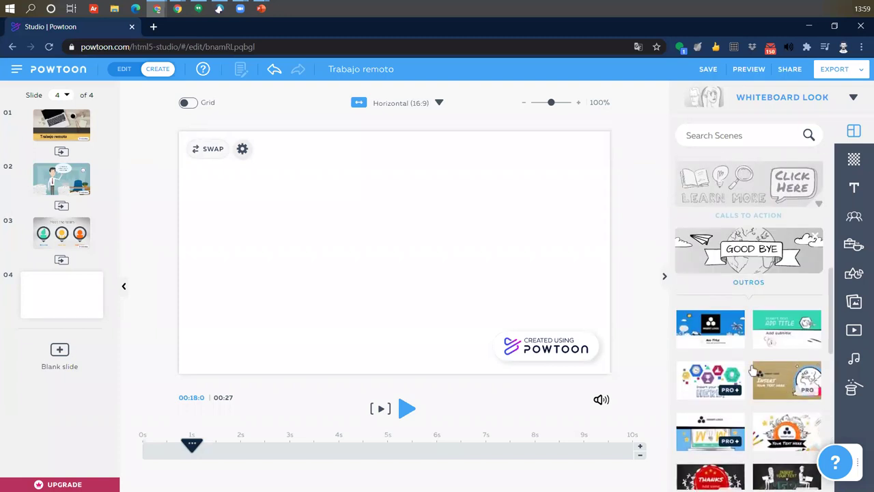
scroll(751, 371, "down", 1)
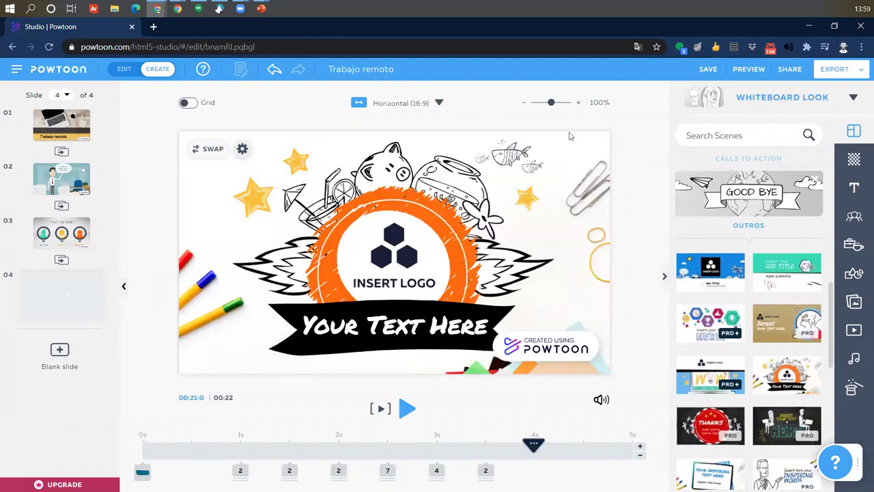
- Replace the "Your Text Here" banner text on slide 4 with "Gracias"
double_click(372, 331)
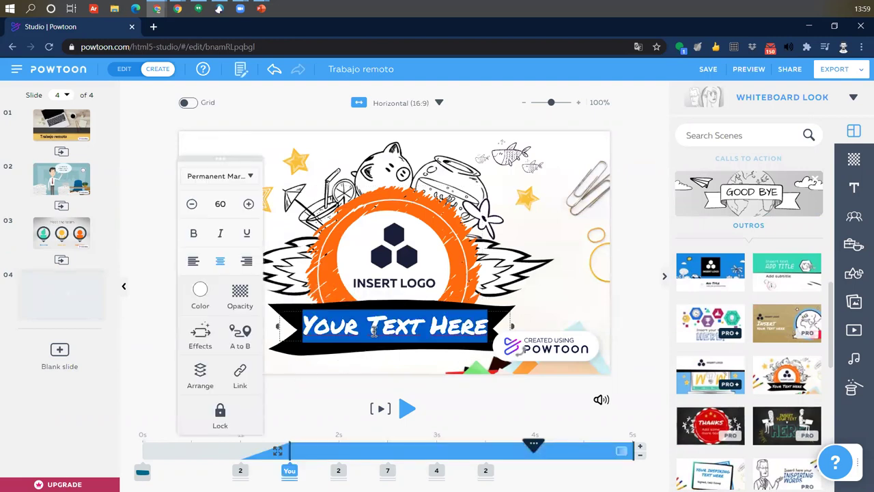
type("Gracias")
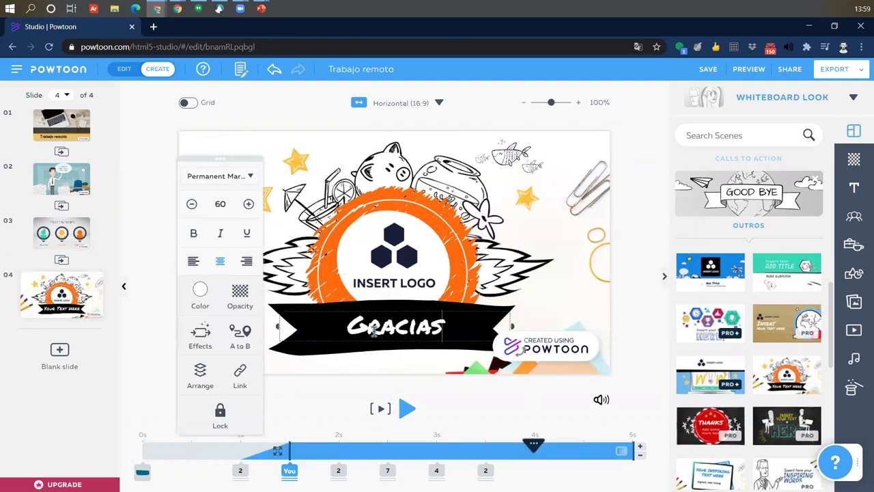
left_click(226, 243)
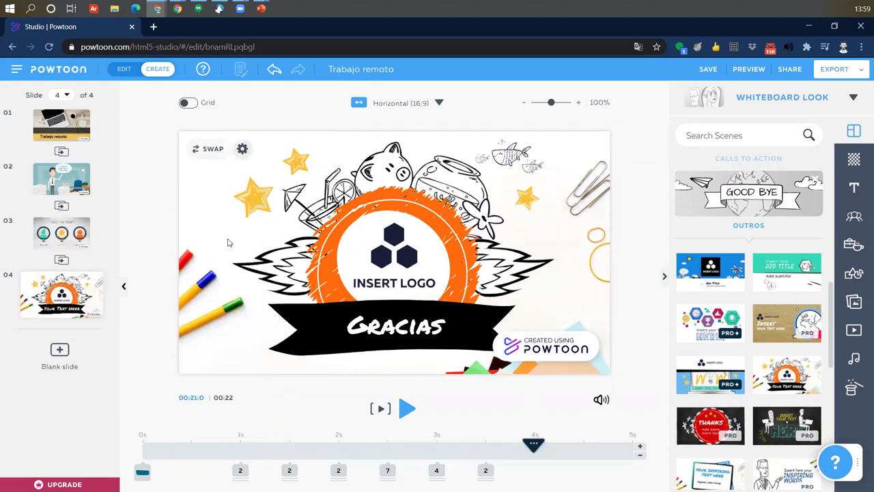
- Go back through the slides to slide 1 and shorten its duration to 4 seconds
left_click(68, 228)
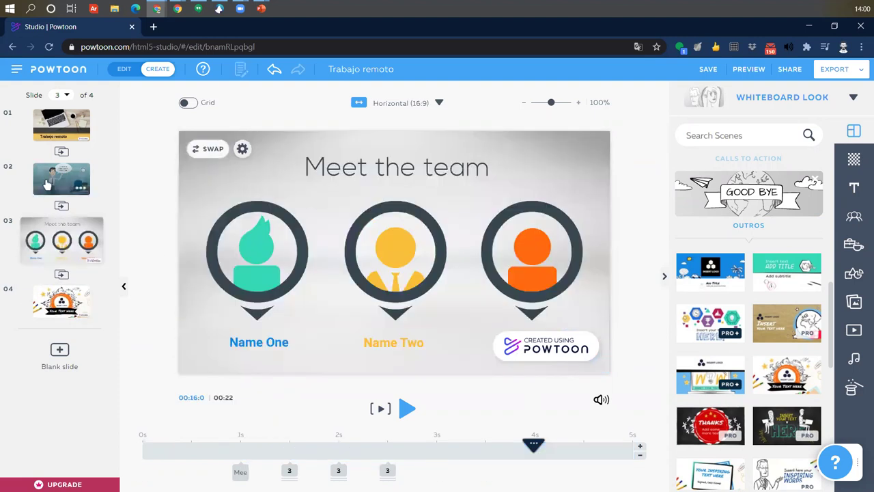
left_click(62, 179)
left_click(78, 131)
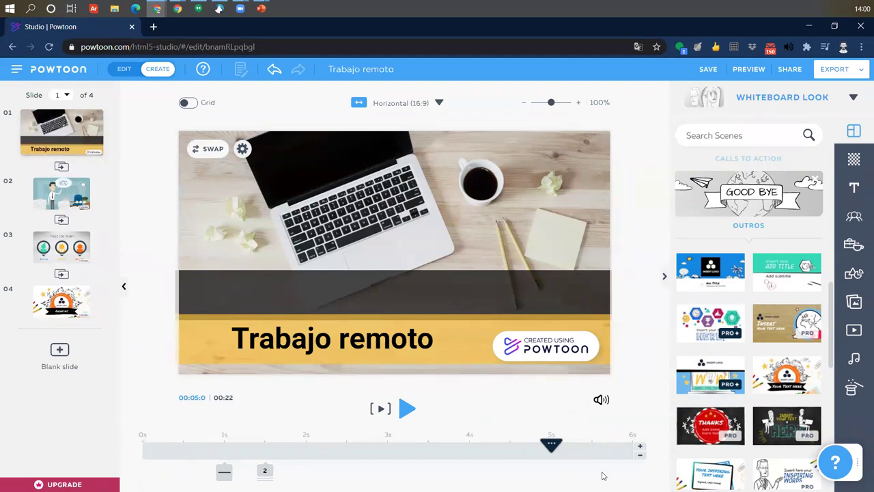
left_click(640, 456)
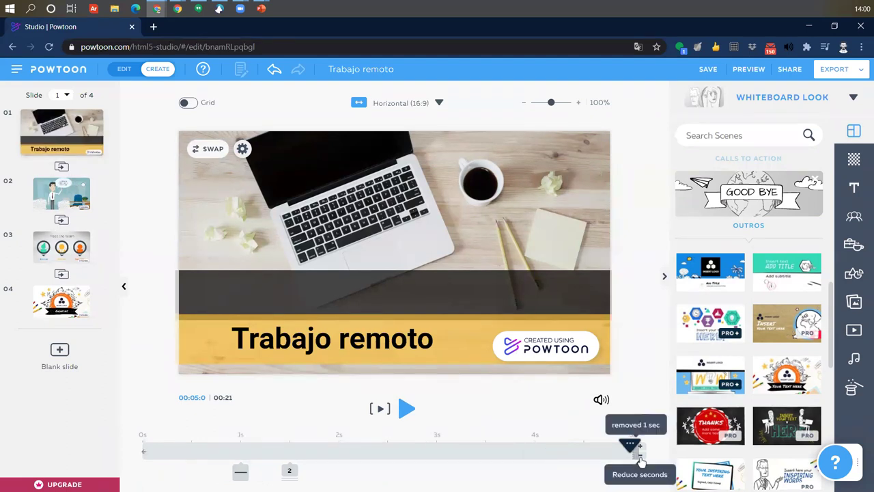
left_click(640, 456)
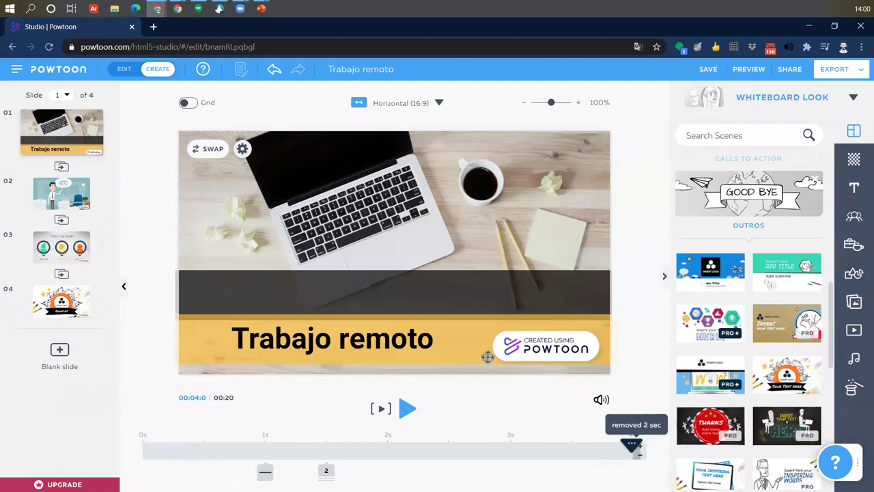
- Preview the whole video in Movie mode, close the preview and set slide 1's playhead to 1.5 seconds
left_click(749, 69)
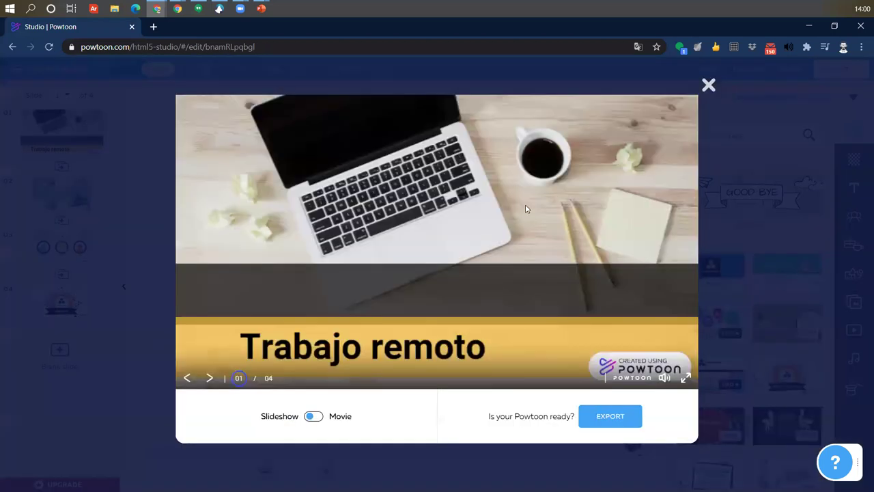
left_click(316, 417)
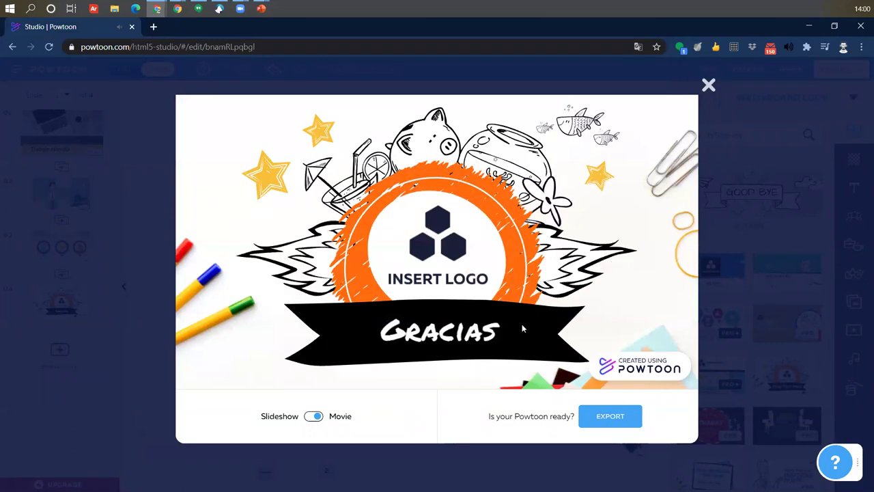
left_click(709, 85)
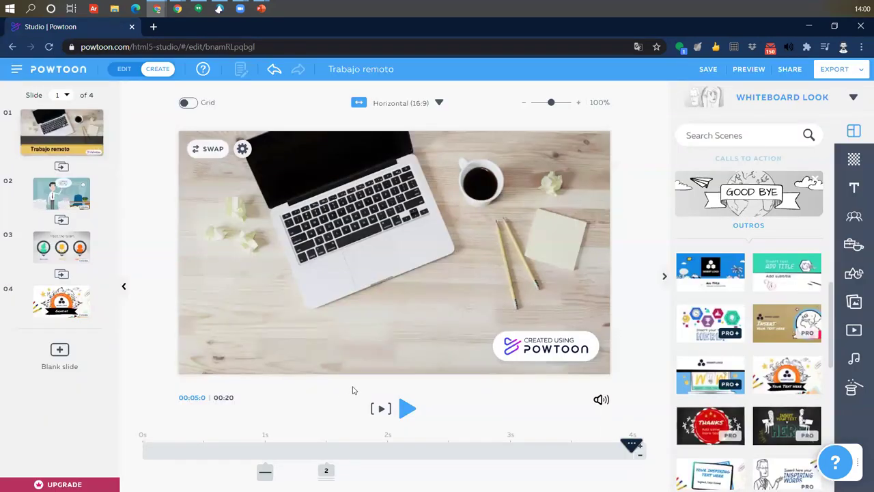
left_click(319, 456)
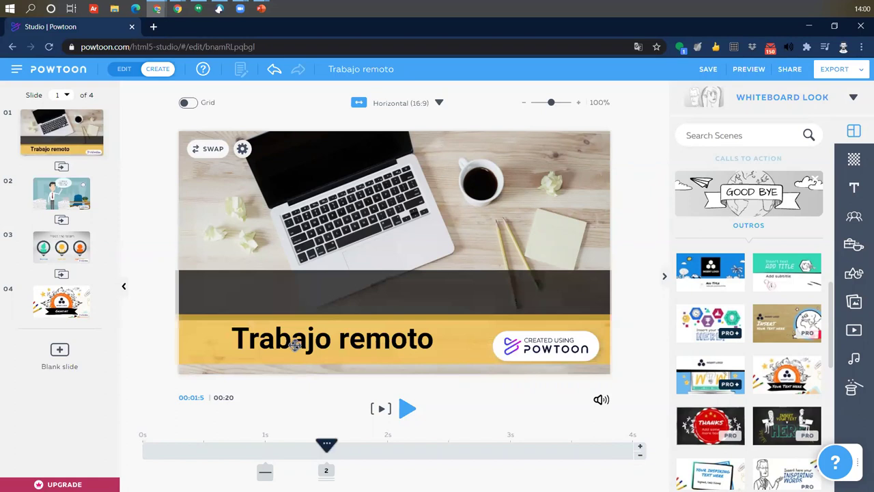
- Set the enter effect of the "Trabajo remoto" title on slide 1 to the Write text effect
left_click(255, 351)
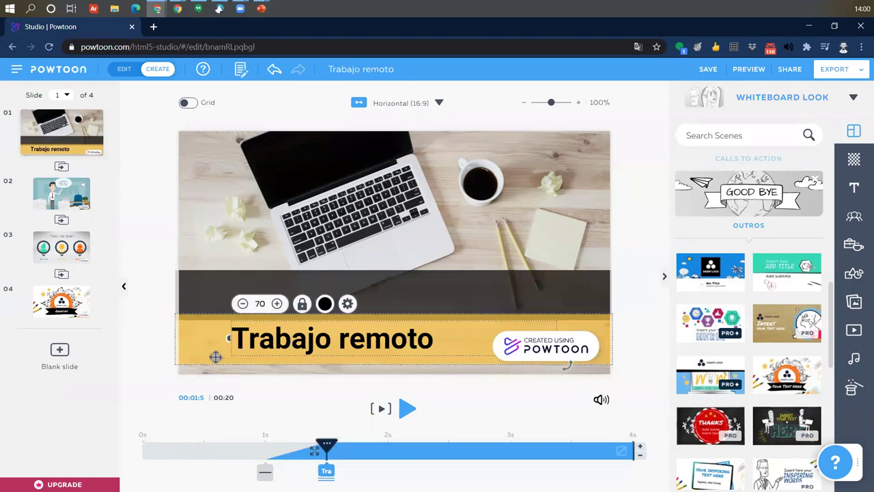
left_click(347, 304)
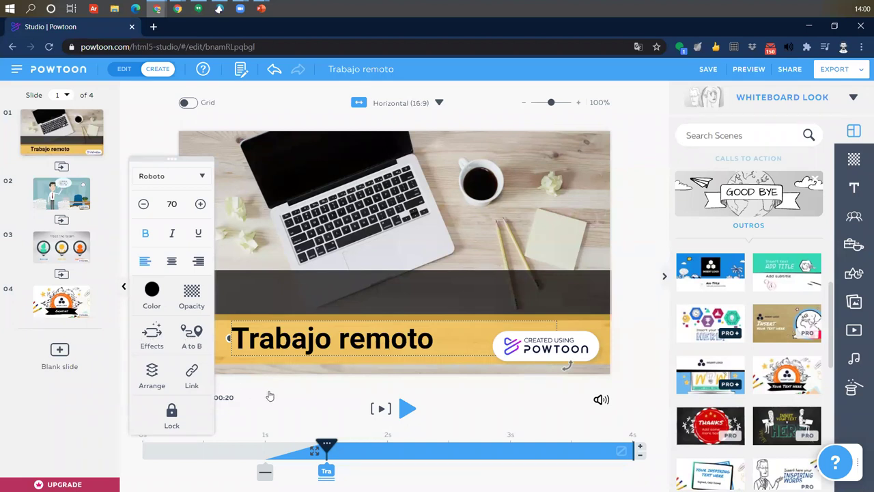
left_click(152, 332)
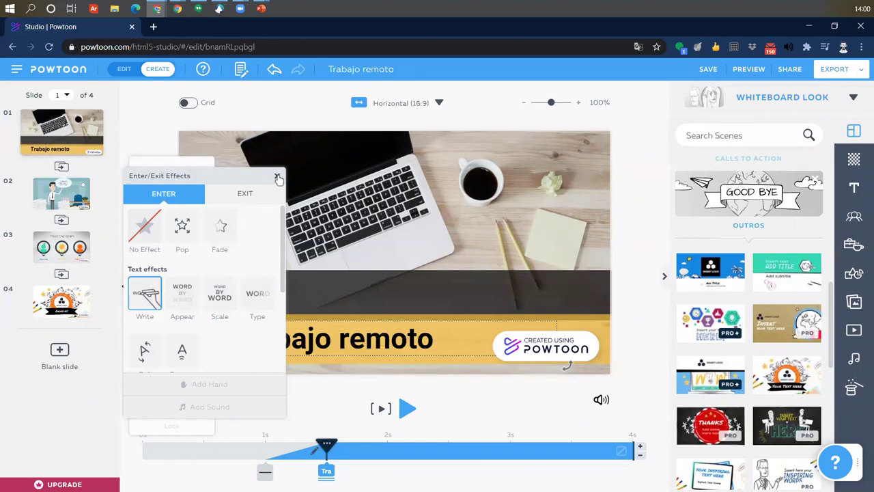
left_click(336, 339)
double_click(304, 341)
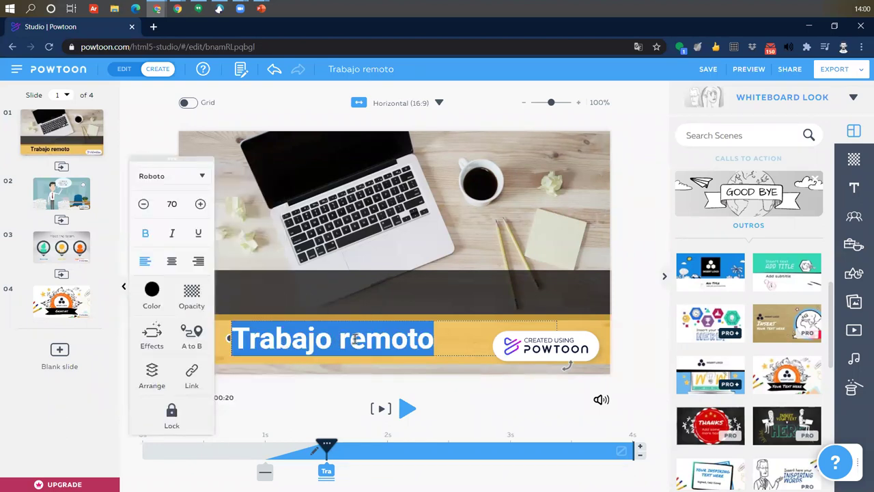
left_click(377, 347)
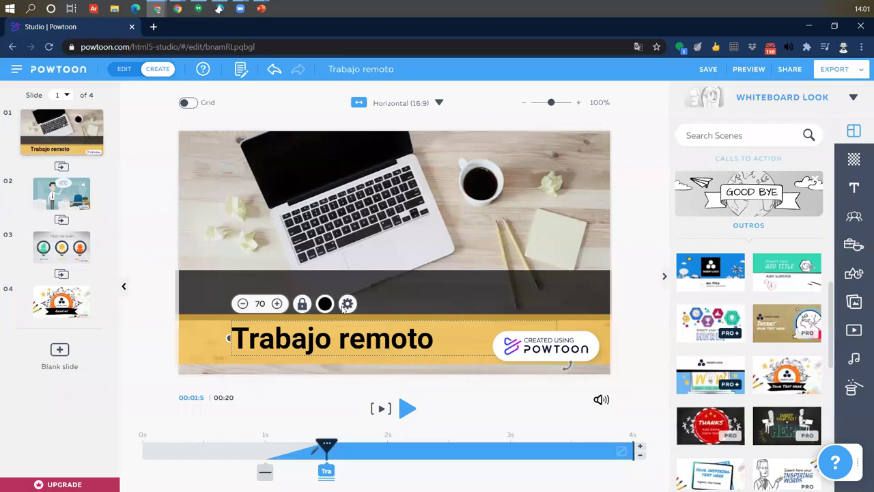
- Review the title's enter effects, and preview the whole video through to the closing slide
left_click(348, 303)
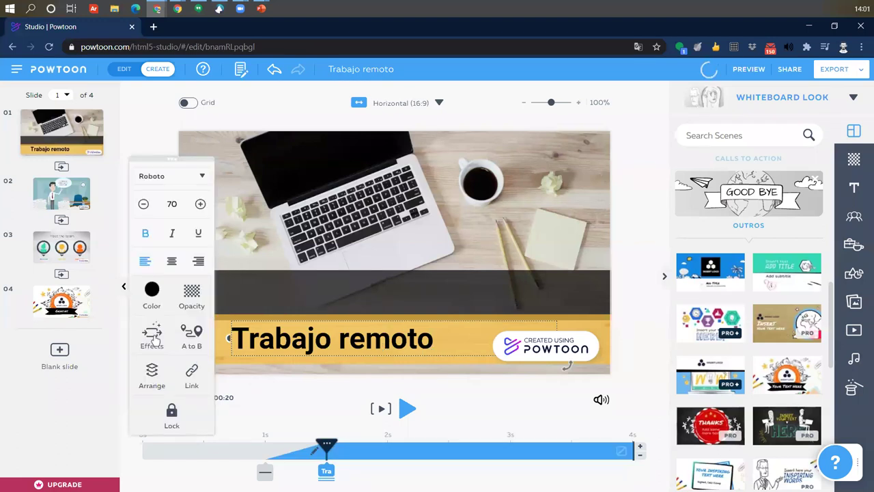
left_click(152, 335)
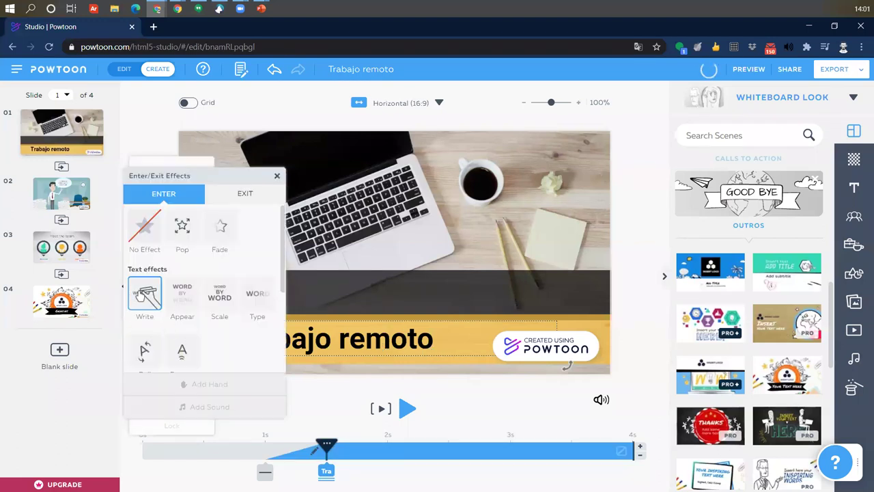
left_click(277, 177)
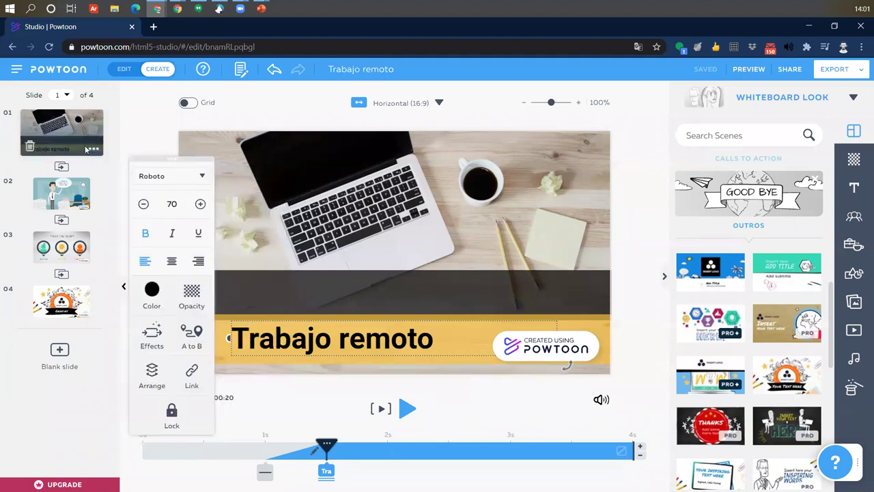
key("Escape")
left_click(751, 71)
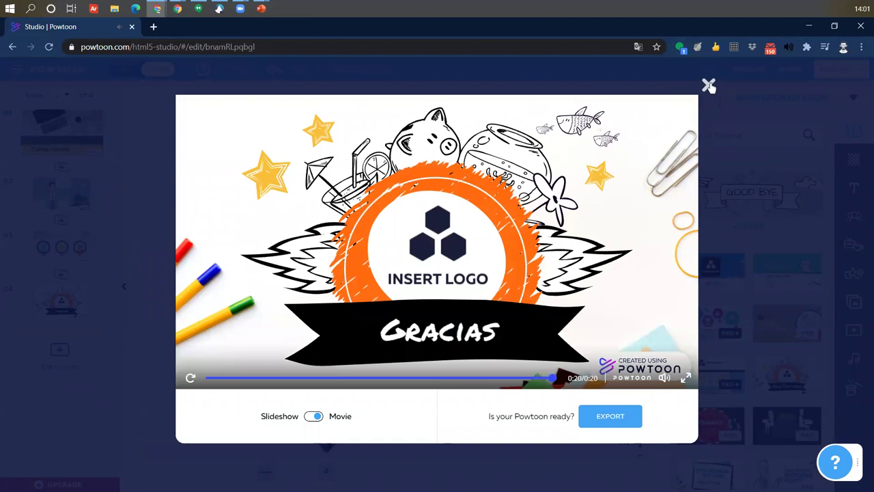
key("Escape")
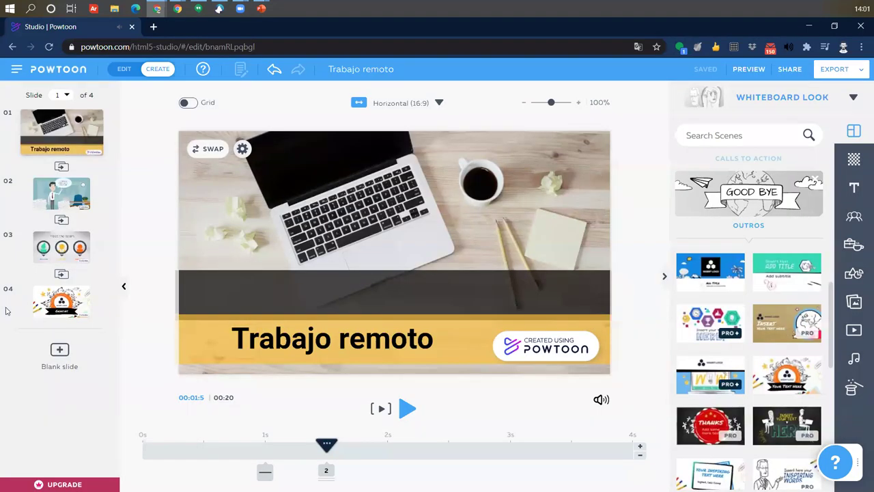
- Replace the "Insert Logo" placeholder on slide 4 with the clock illustration from My Images
left_click(63, 304)
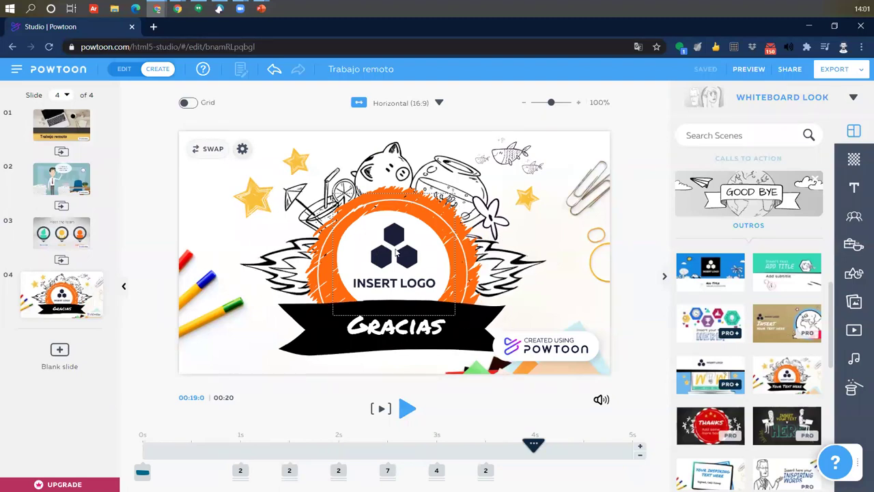
double_click(392, 253)
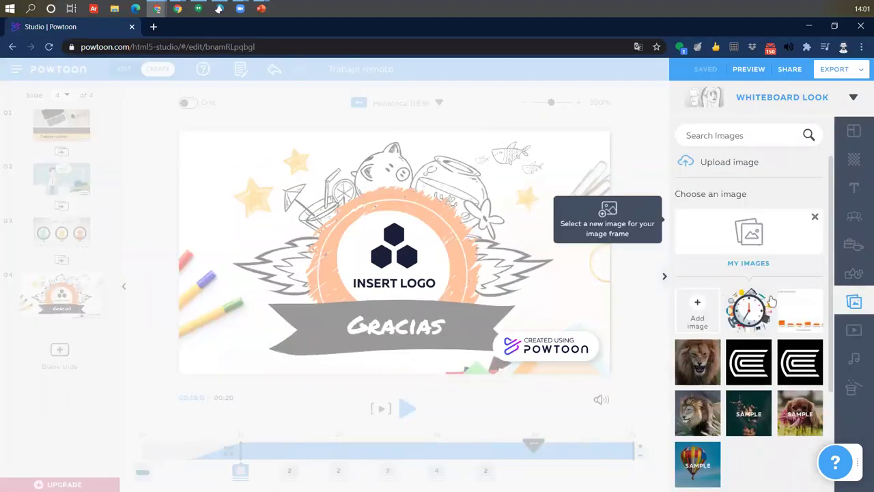
left_click(744, 314)
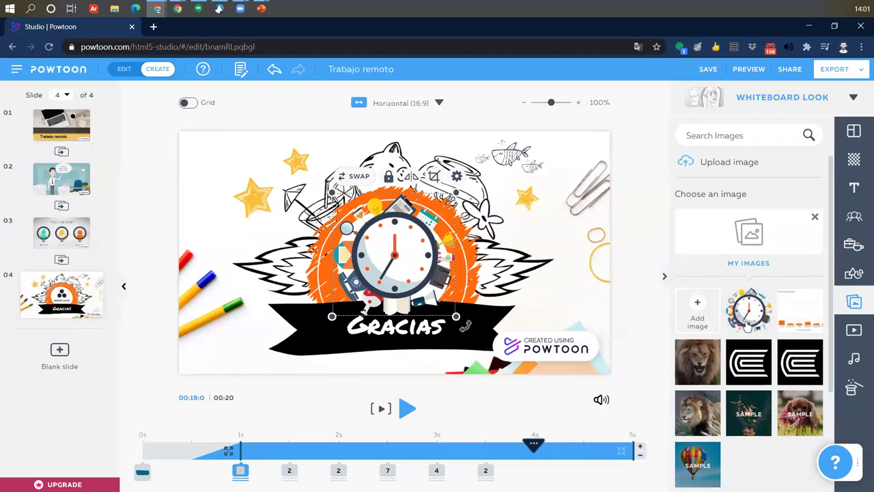
scroll(697, 328, "down", 2)
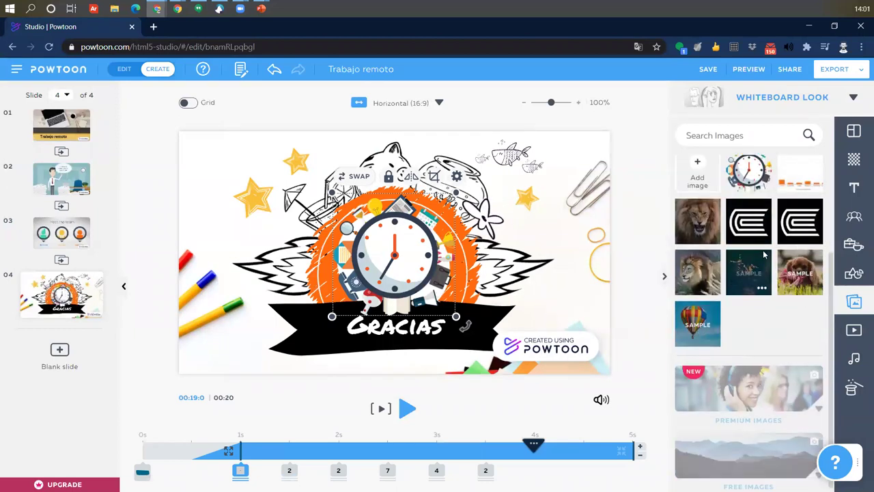
scroll(765, 259, "up", 2)
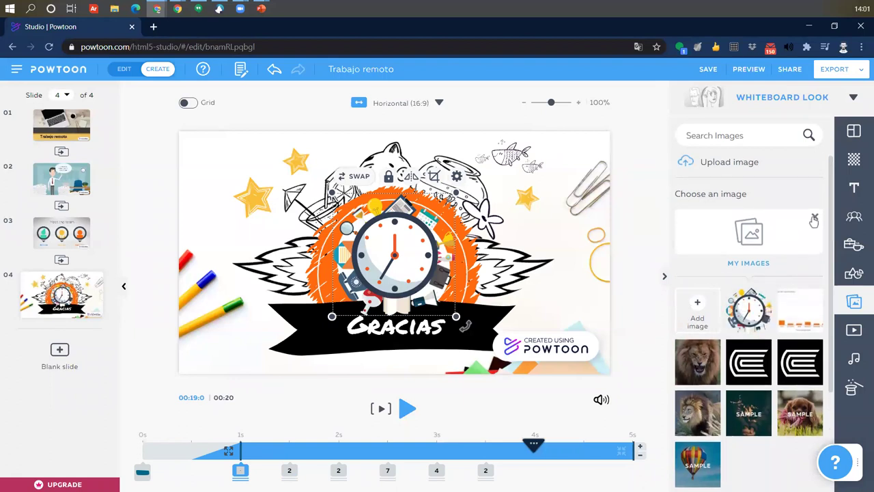
left_click(814, 218)
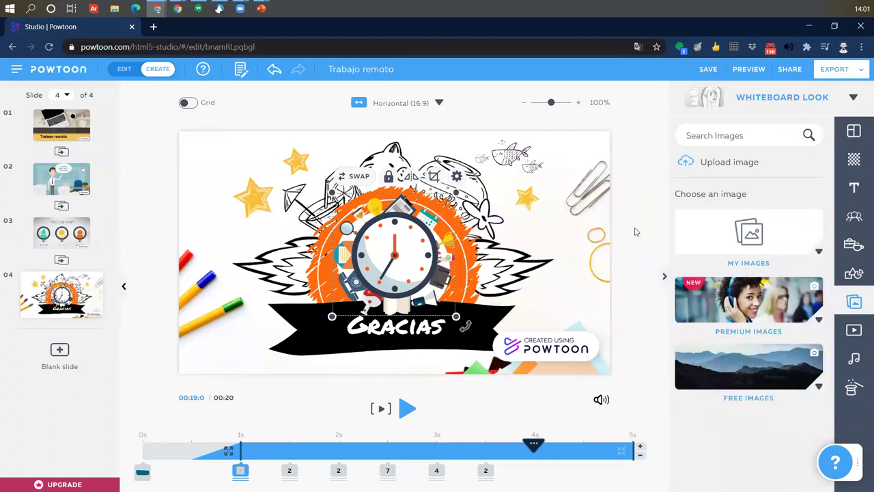
- Look through slides 1, 2 and 4 and open the Sound Control on slide 4
left_click(69, 117)
left_click(63, 191)
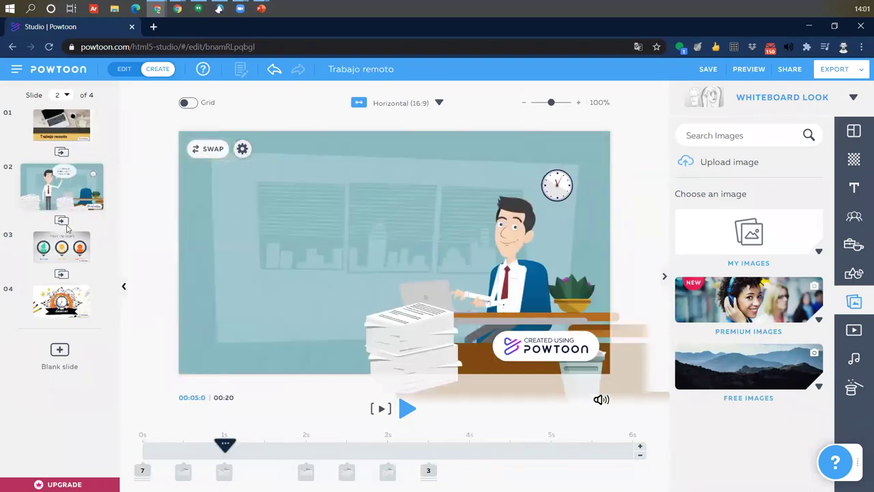
left_click(60, 292)
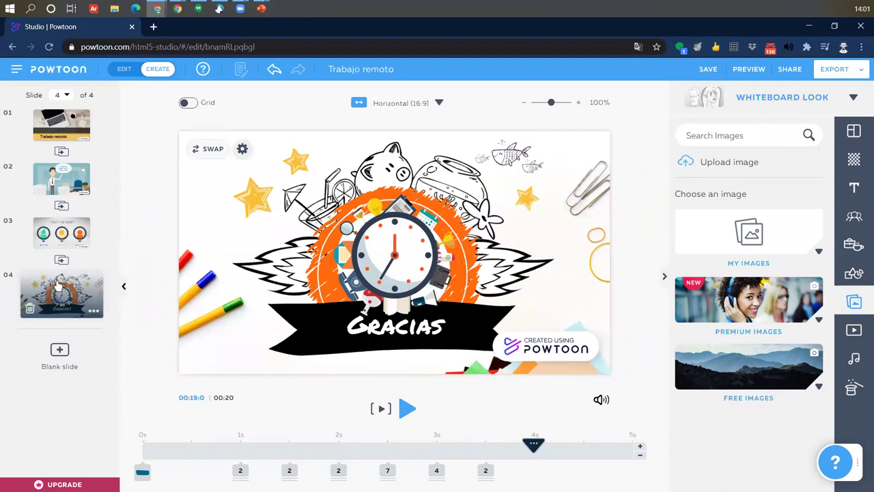
left_click(603, 400)
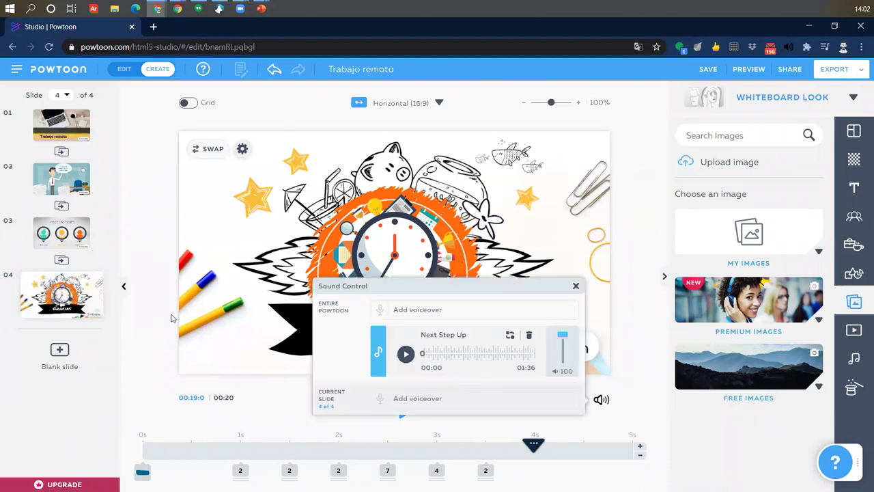
- Return to slide 1 and play a sample of the "Next Step Up" soundtrack from the Sound Control
left_click(80, 125)
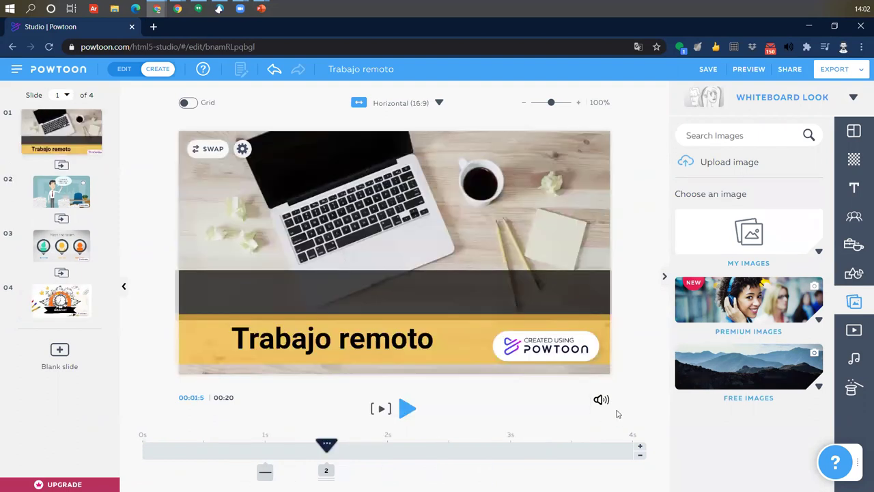
left_click(602, 400)
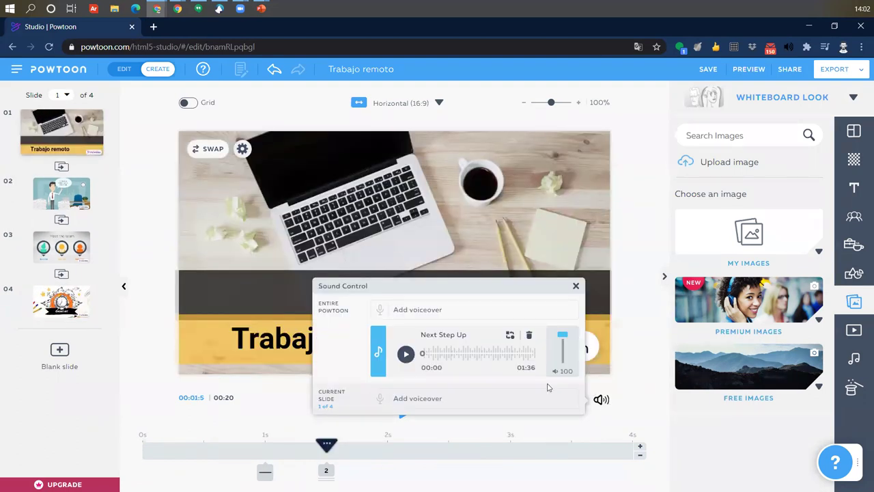
left_click(406, 354)
left_click(405, 354)
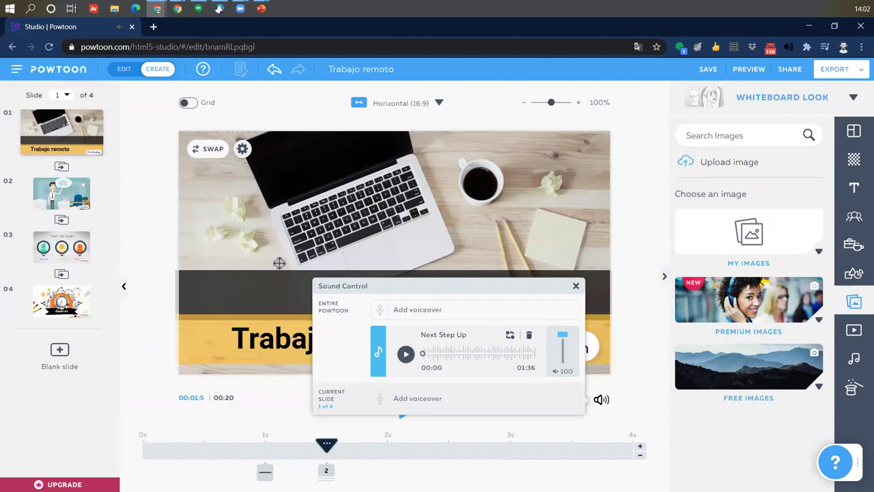
- Go through the remaining slides, return to slide 1 and view its current-slide voiceover option in the Sound Control
left_click(41, 203)
left_click(59, 253)
left_click(59, 291)
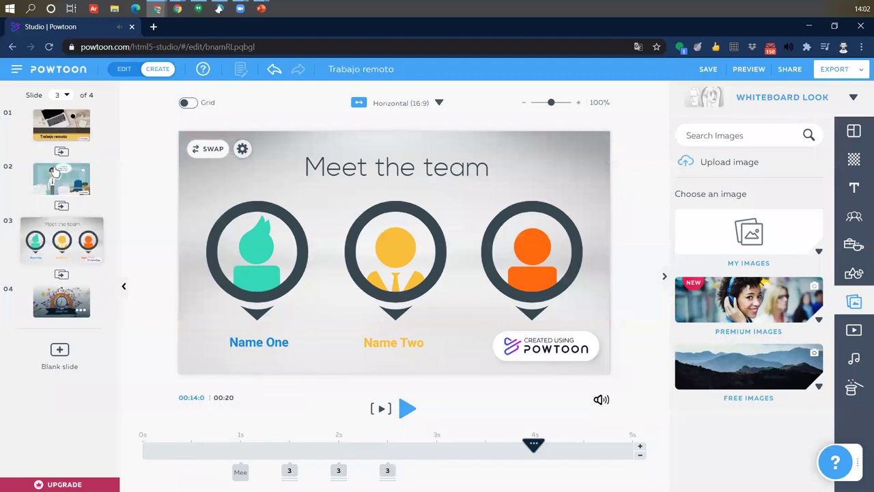
left_click(55, 135)
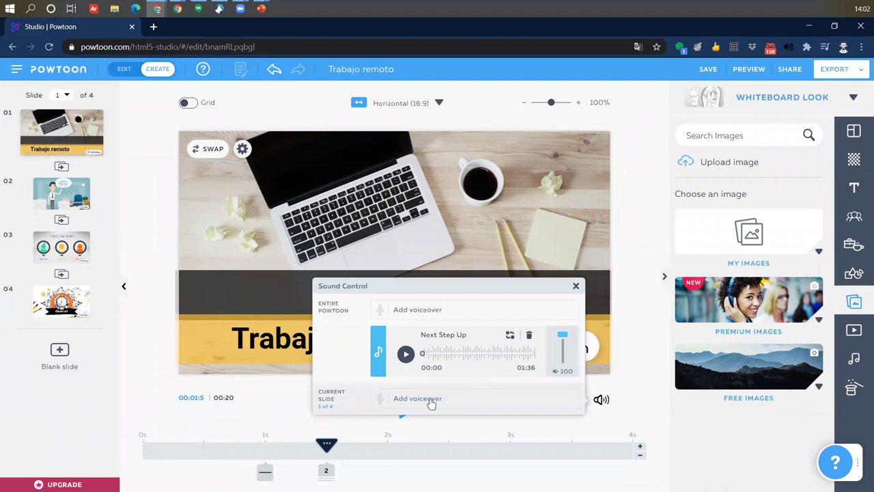
- Browse the Free Sounds soundtracks and their categories in the sound library
left_click(854, 330)
left_click(854, 359)
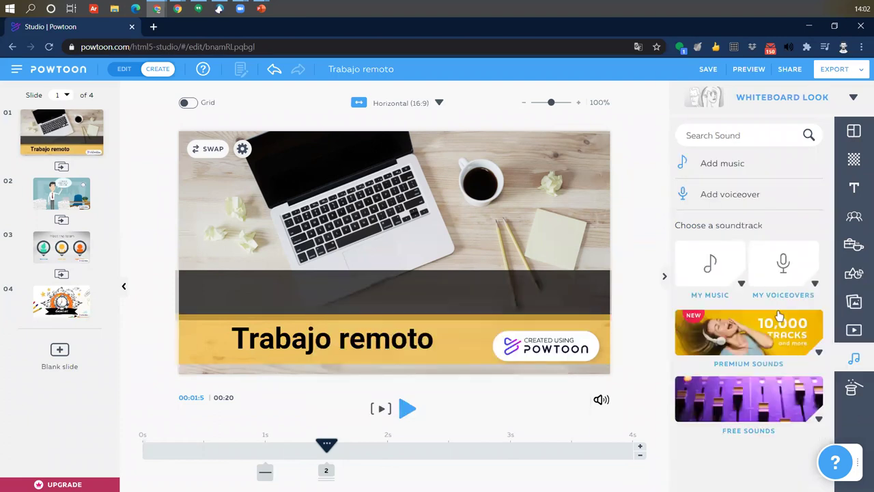
left_click(819, 419)
scroll(741, 255, "down", 2)
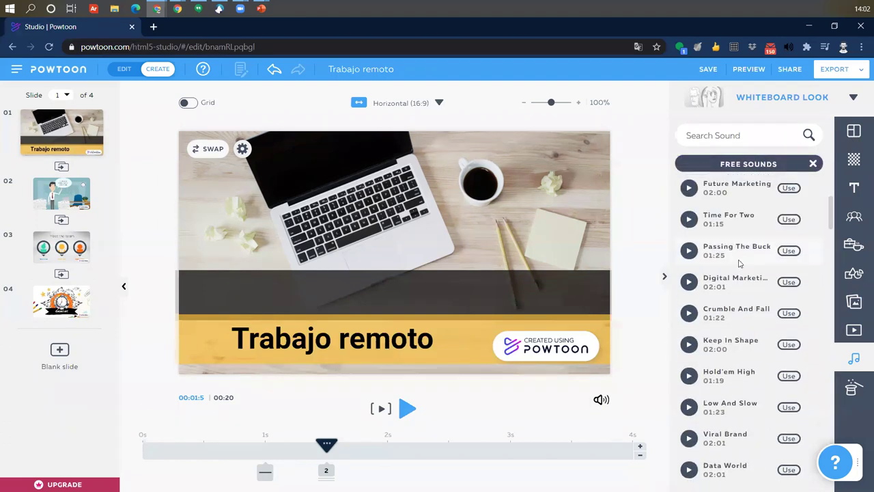
scroll(741, 255, "up", 2)
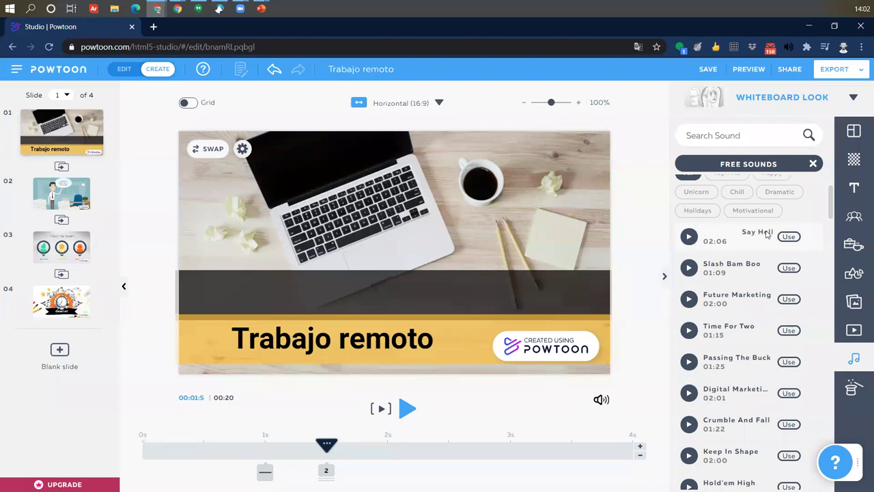
scroll(692, 243, "up", 5)
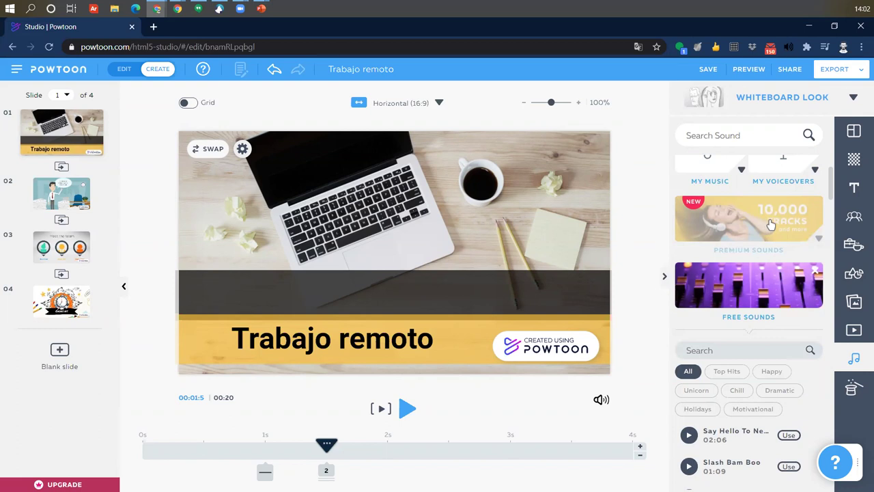
- Browse the Premium Sounds tracks and close that collection
left_click(705, 239)
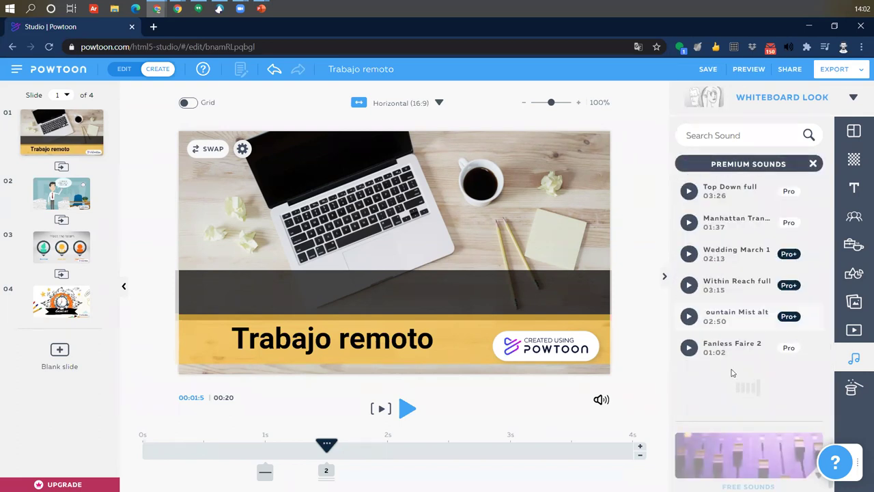
scroll(758, 321, "down", 5)
scroll(776, 278, "up", 10)
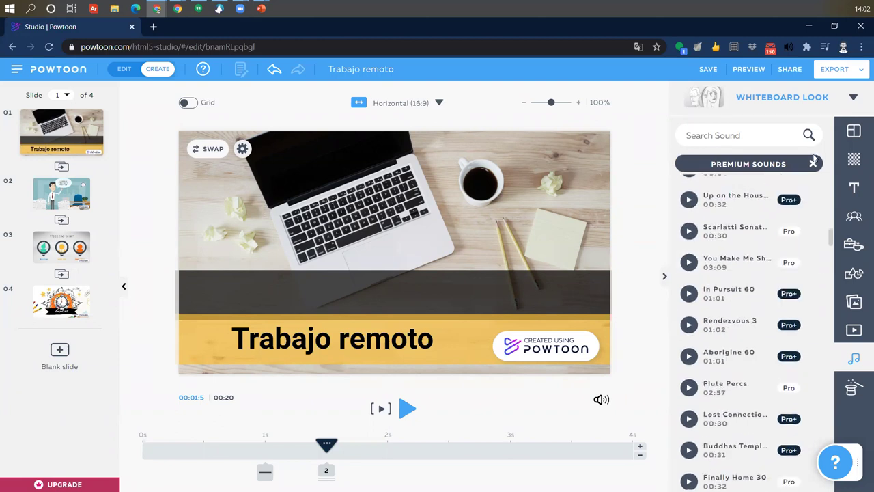
left_click(813, 164)
- Browse the video library's categories and expand the Urban & Nature Videos collection
left_click(819, 332)
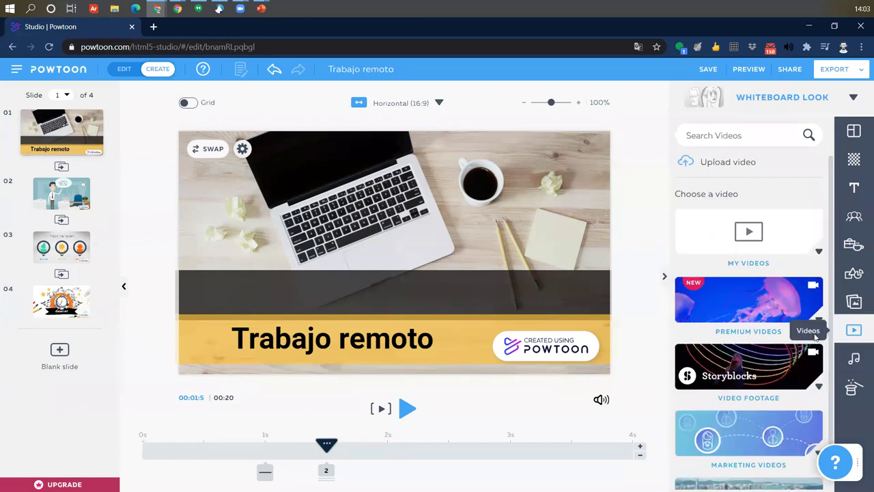
scroll(785, 341, "down", 1)
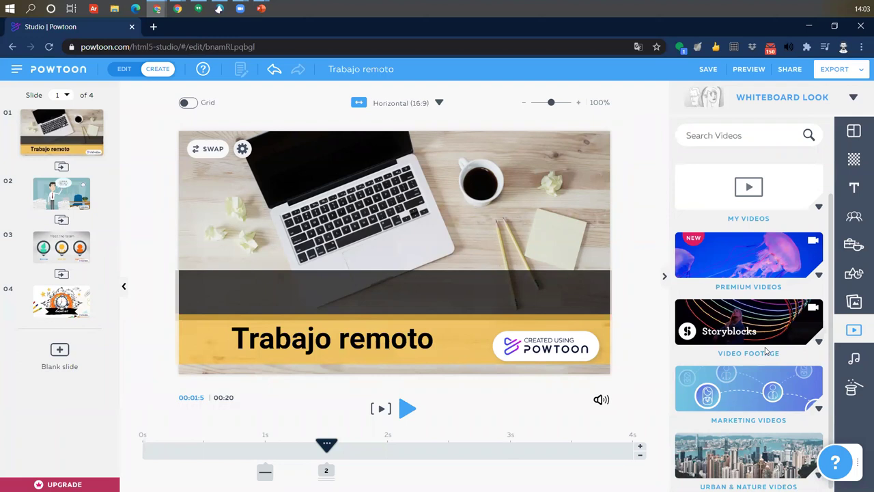
left_click(730, 464)
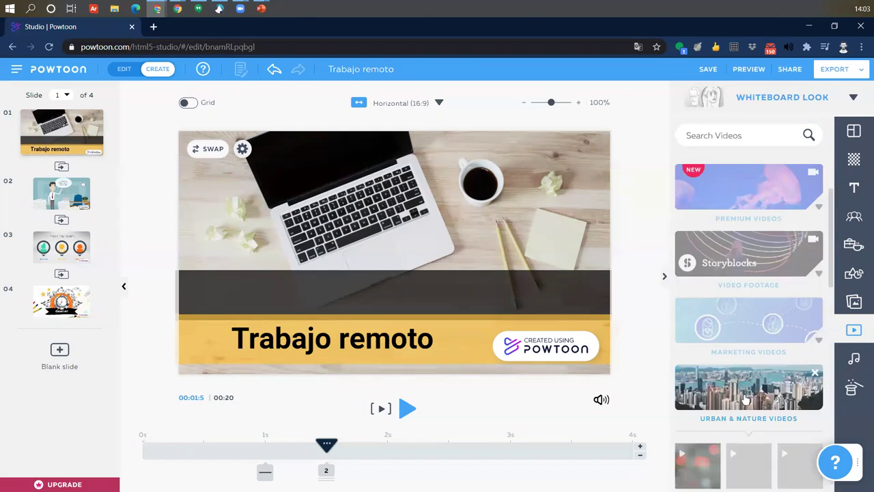
scroll(743, 382, "up", 5)
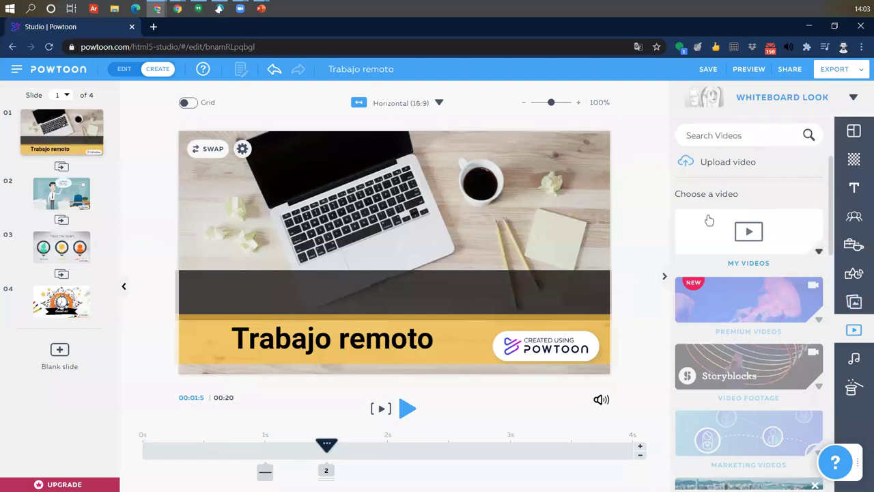
- Preview the video and open its export options to review the available upload and download formats
left_click(749, 69)
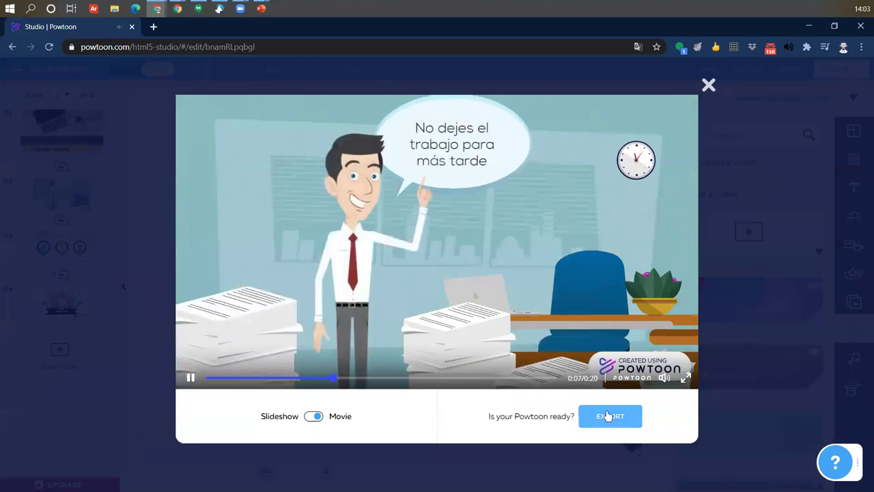
left_click(608, 416)
left_click(380, 333)
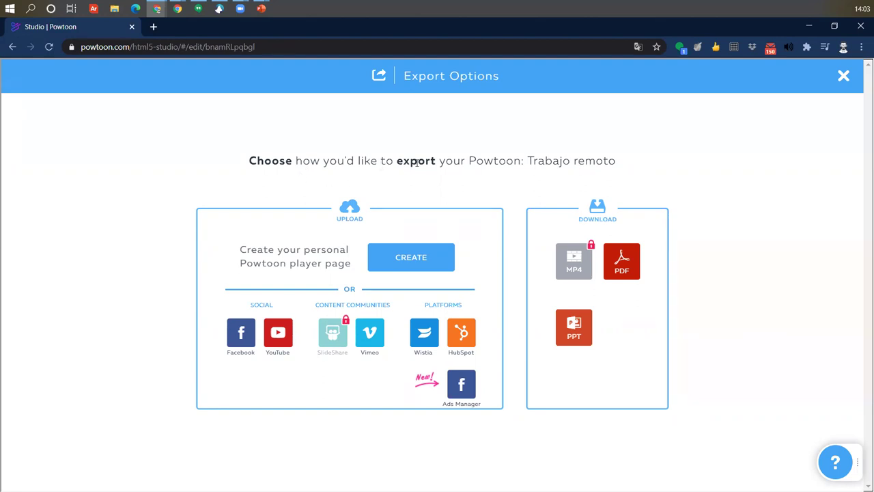
left_click_drag(539, 160, 662, 166)
left_click(658, 166)
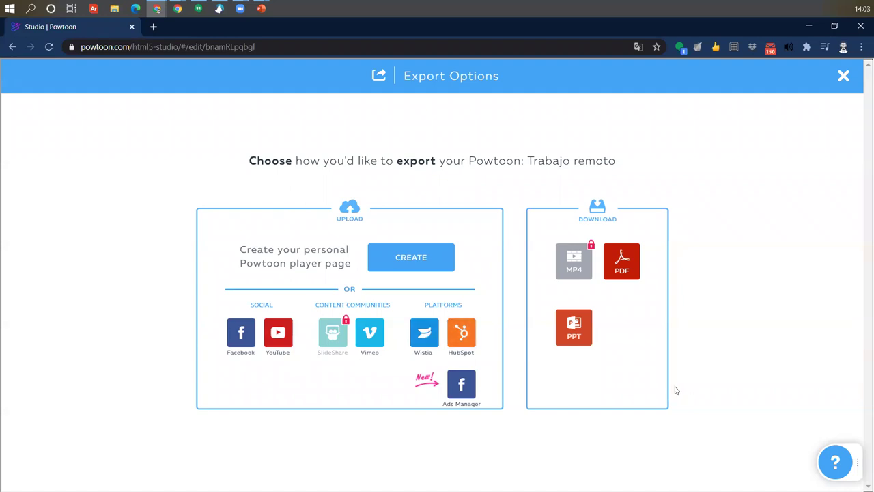
left_click(574, 261)
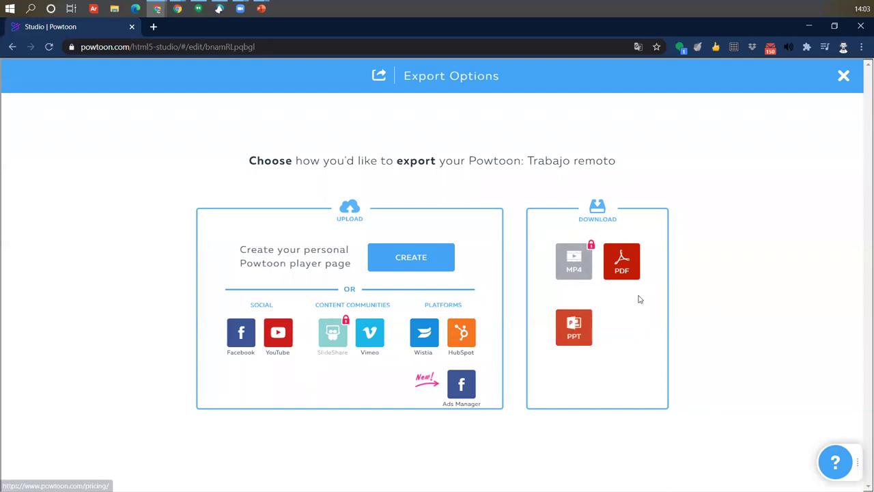
- Start a PowerPoint download of the presentation and set its category to Education
left_click(577, 334)
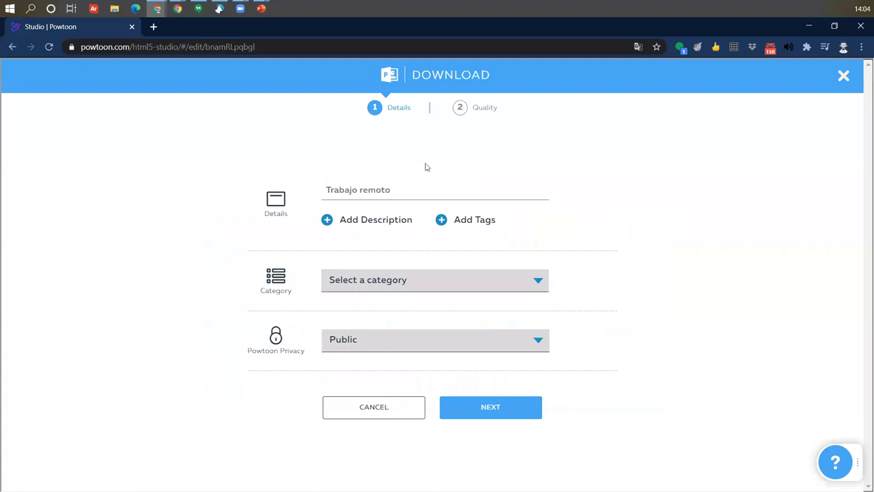
left_click(403, 285)
left_click(398, 267)
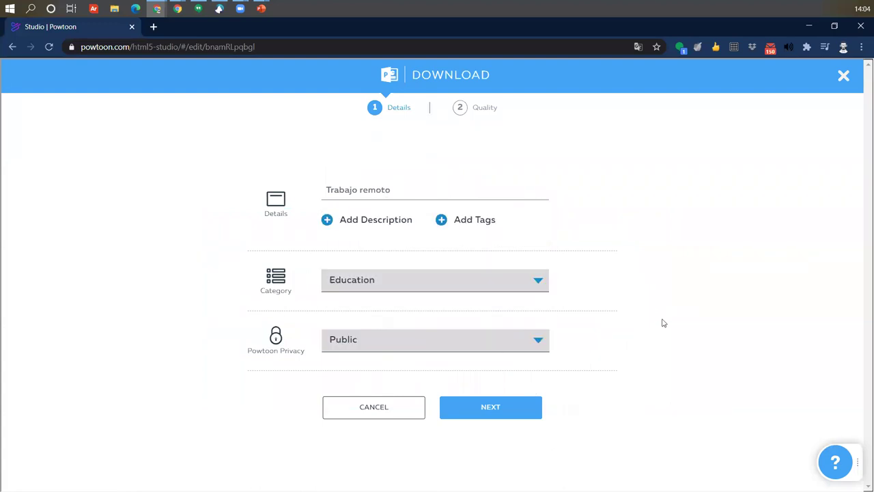
- Try to set the Powtoon privacy to Unlisted, and return it to Public
left_click(365, 347)
left_click(369, 363)
left_click(345, 363)
left_click(345, 363)
left_click(345, 362)
left_click(343, 364)
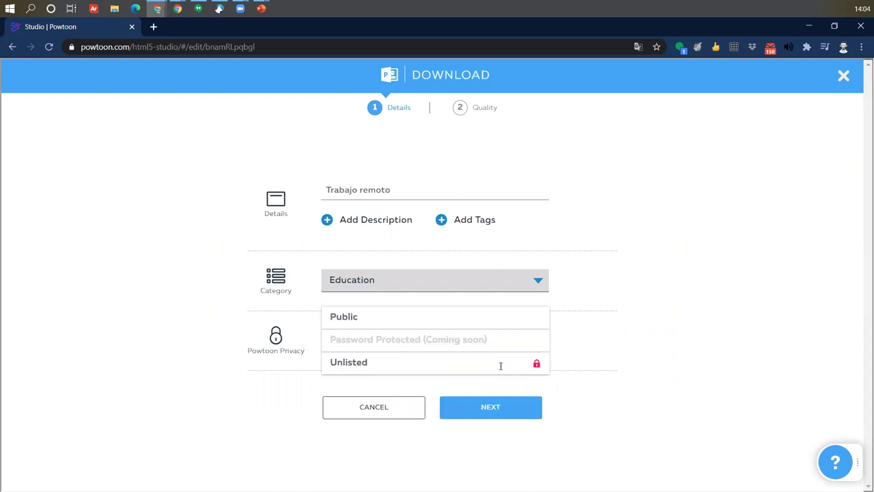
left_click(364, 325)
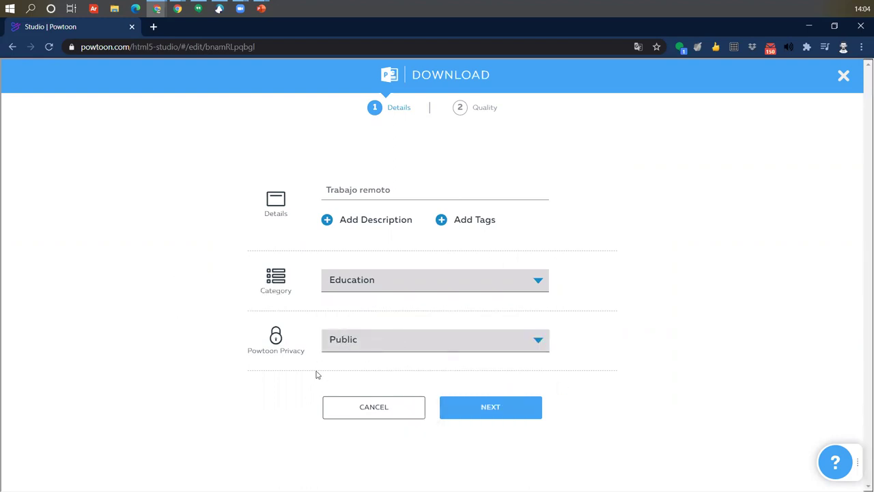
mouse_move(286, 348)
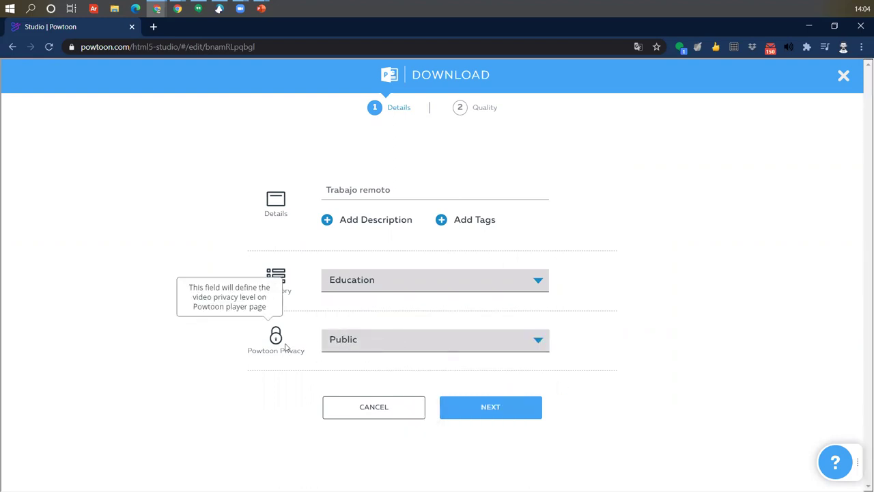
- Export the PowerPoint file with watermarks in HD Quality 720p and confirm leaving the editor
left_click(498, 414)
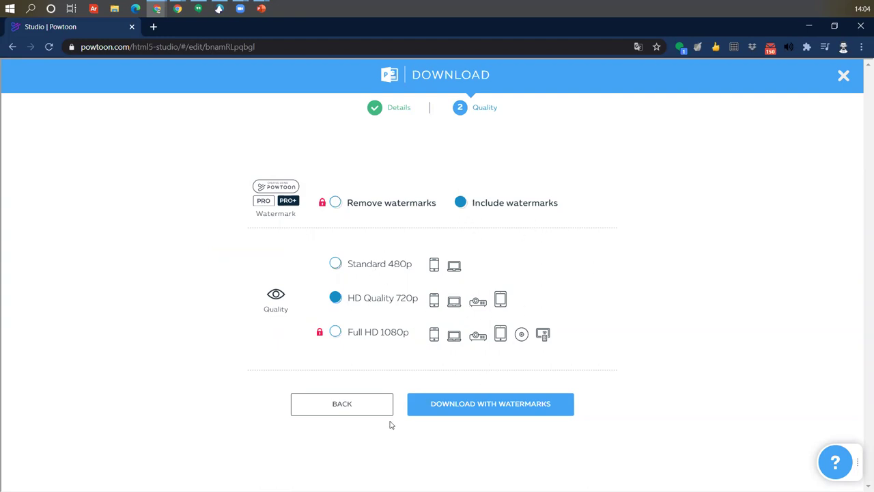
left_click(461, 406)
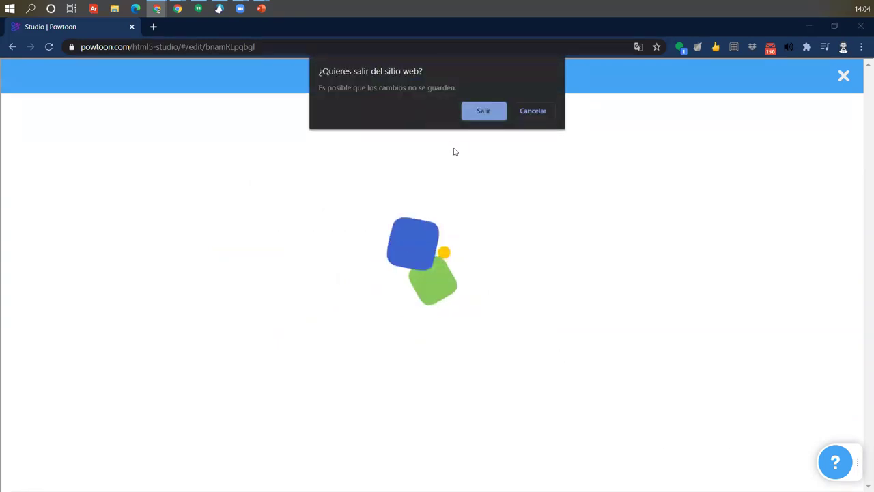
left_click(484, 111)
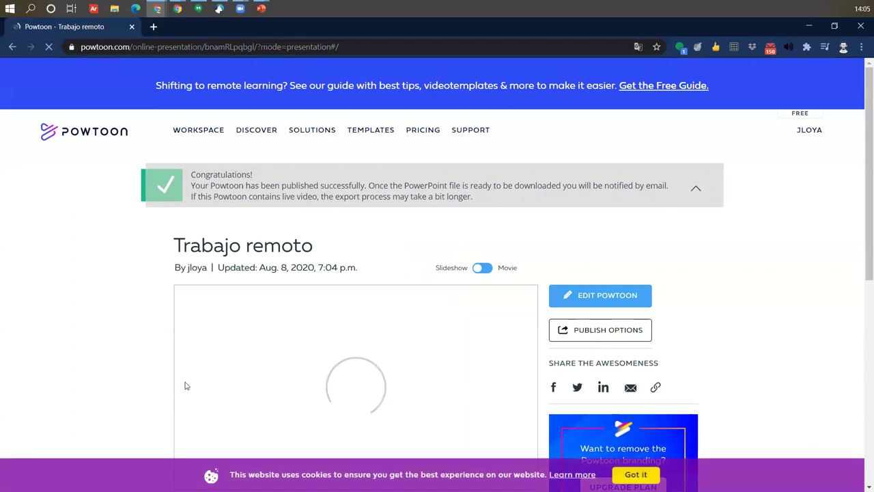
- Look over the published presentation page, including its player, comments and sharing options
scroll(184, 386, "down", 3)
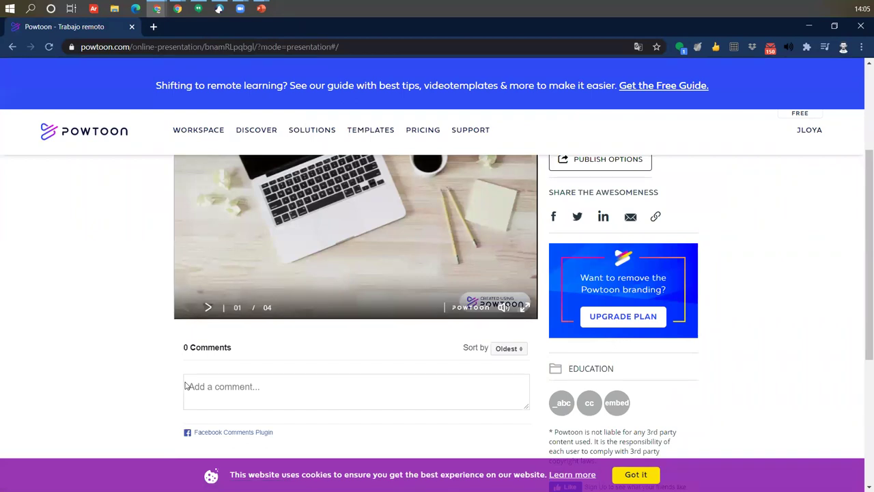
scroll(286, 295, "up", 3)
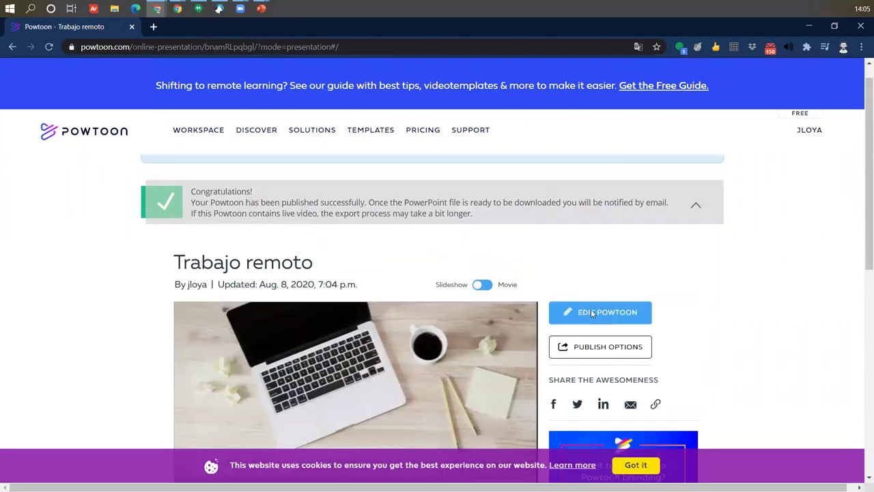
scroll(591, 309, "down", 5)
scroll(193, 310, "down", 1)
scroll(280, 294, "up", 1)
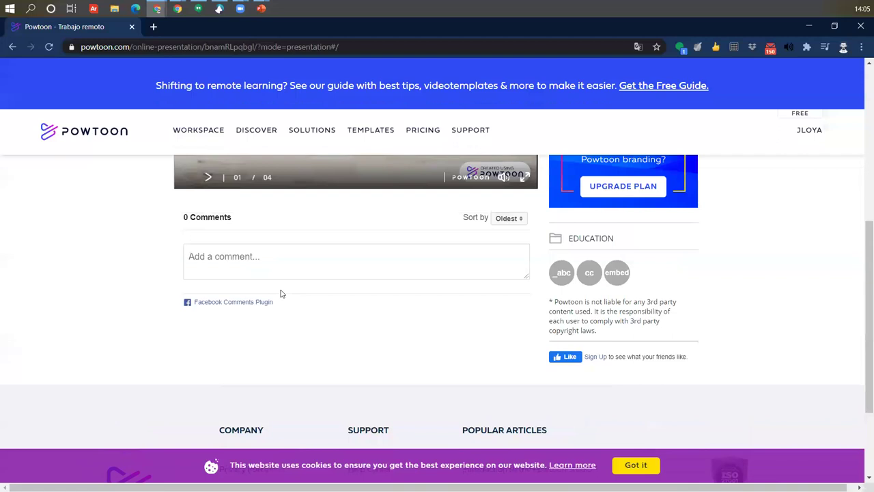
scroll(282, 280, "up", 3)
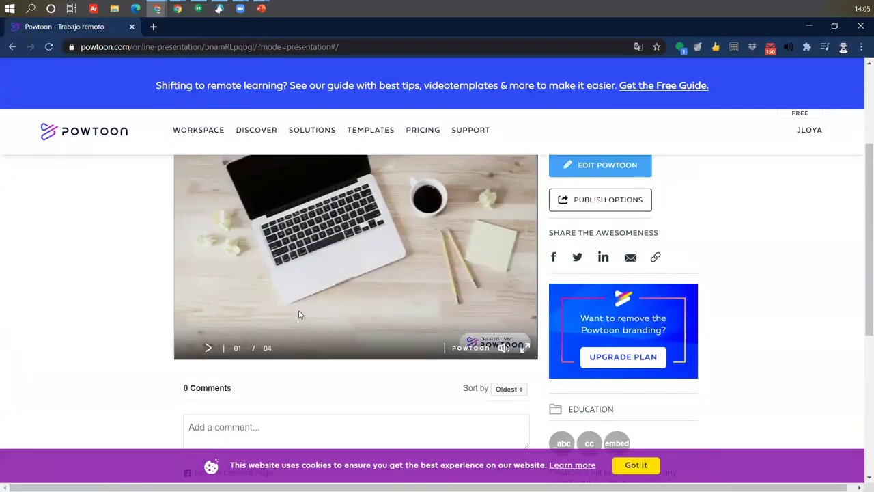
scroll(299, 314, "up", 1)
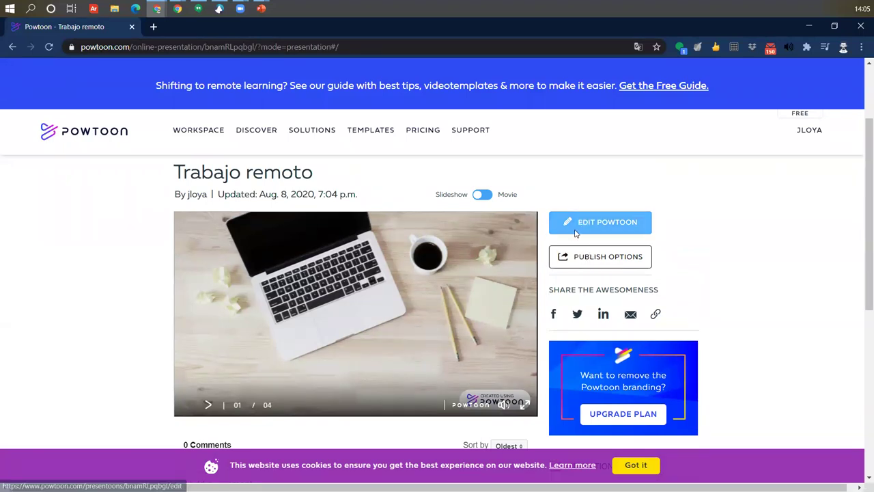
- Update the presentation's personal Powtoon player page through the publish options
left_click(571, 258)
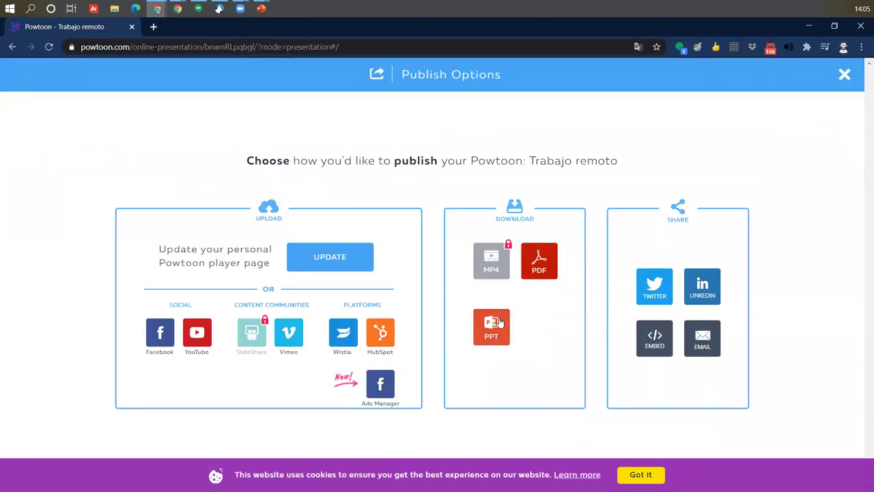
left_click(372, 260)
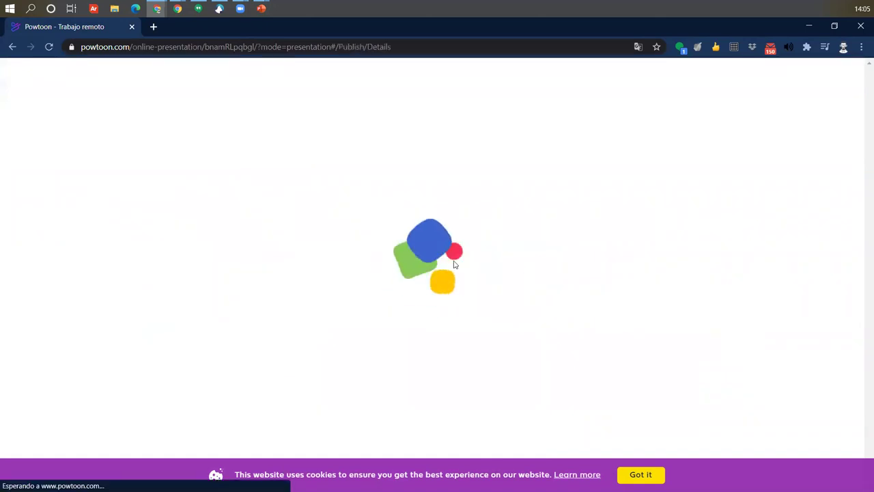
left_click(485, 412)
left_click(485, 412)
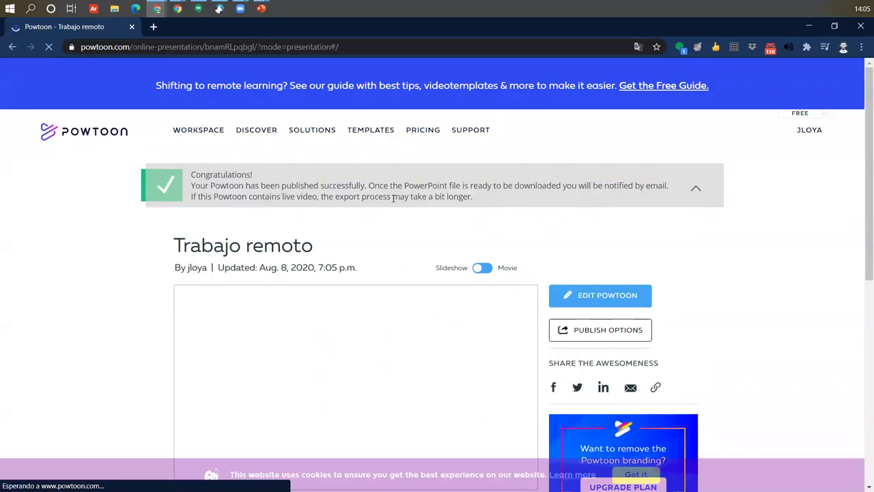
- Review the updated presentation page and reopen the Powtoon for editing
scroll(496, 349, "down", 2)
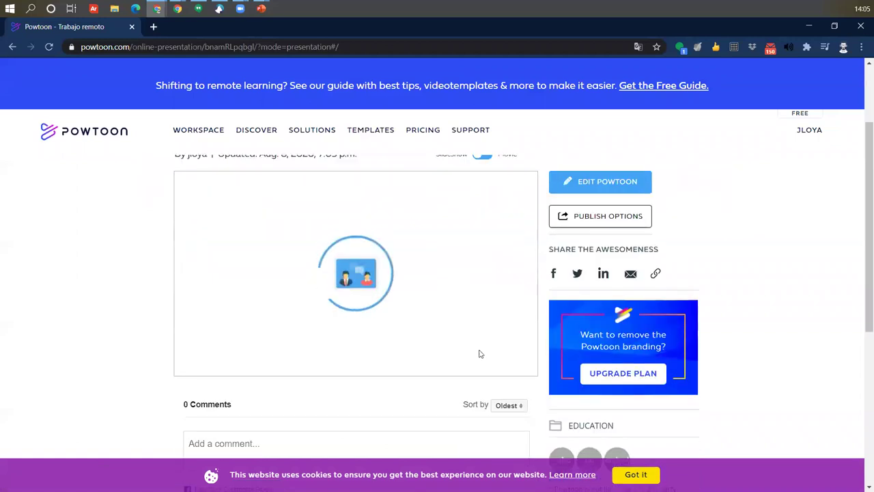
scroll(366, 216, "up", 2)
scroll(414, 291, "down", 2)
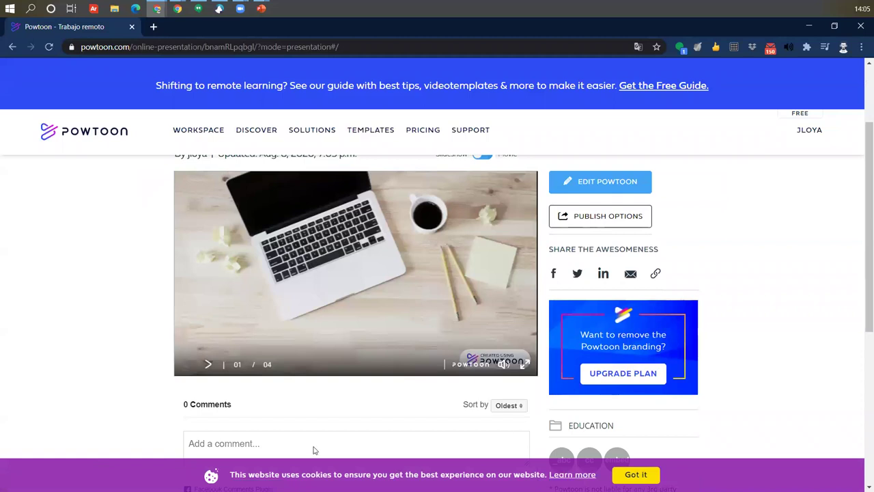
left_click(605, 190)
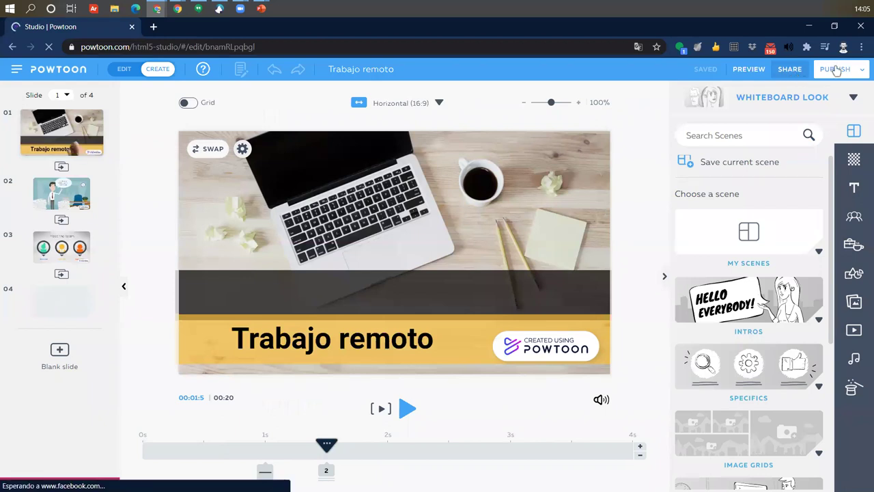
- Start a YouTube upload with the connected account, set its privacy to Unlisted and continue to the details
left_click(794, 73)
left_click(832, 71)
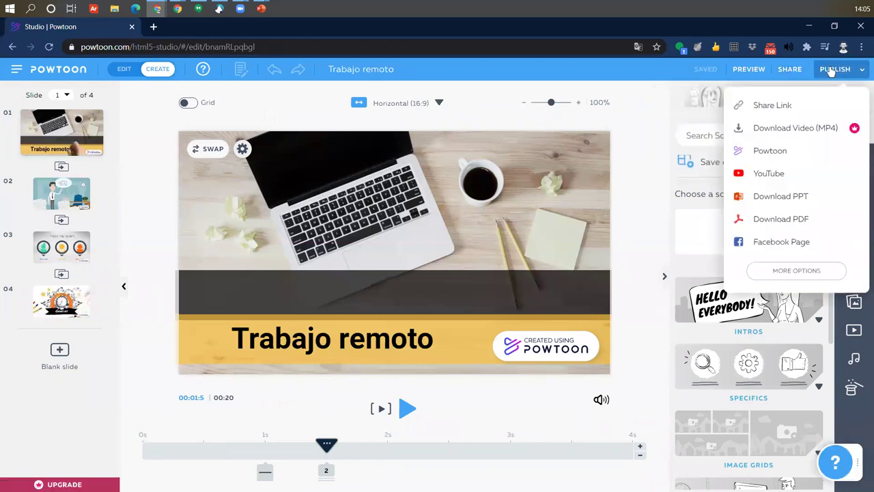
left_click(756, 177)
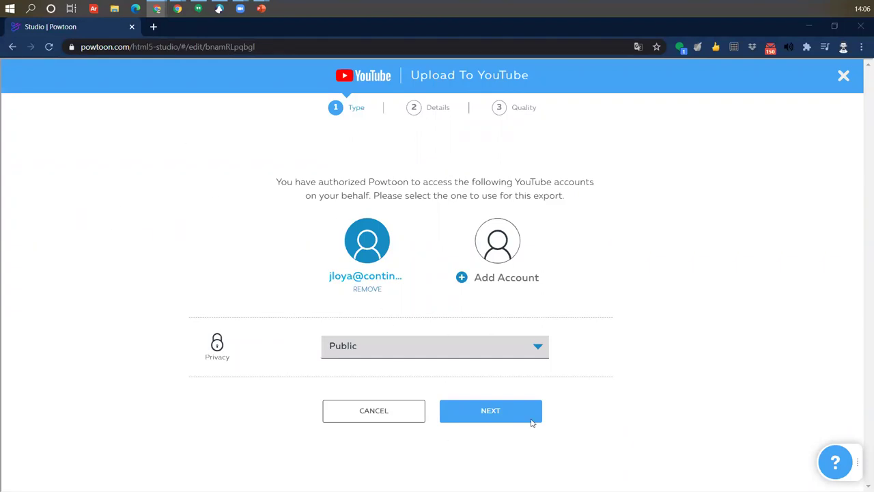
left_click(455, 353)
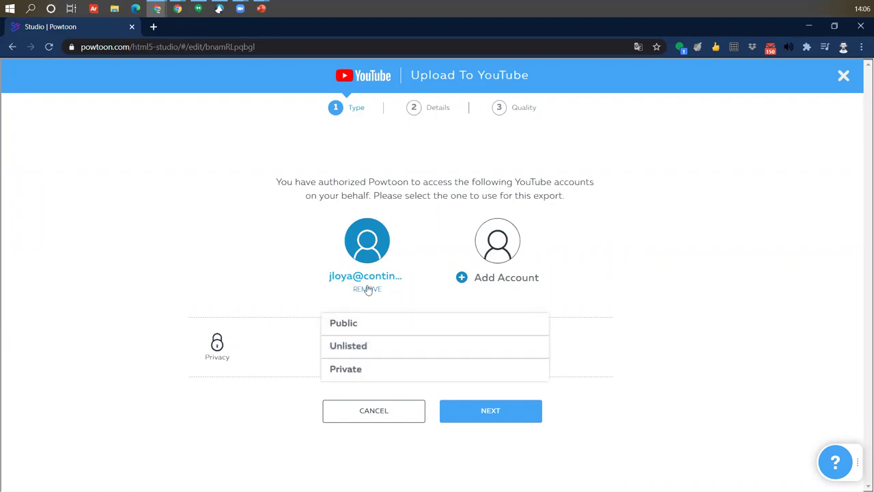
left_click(349, 347)
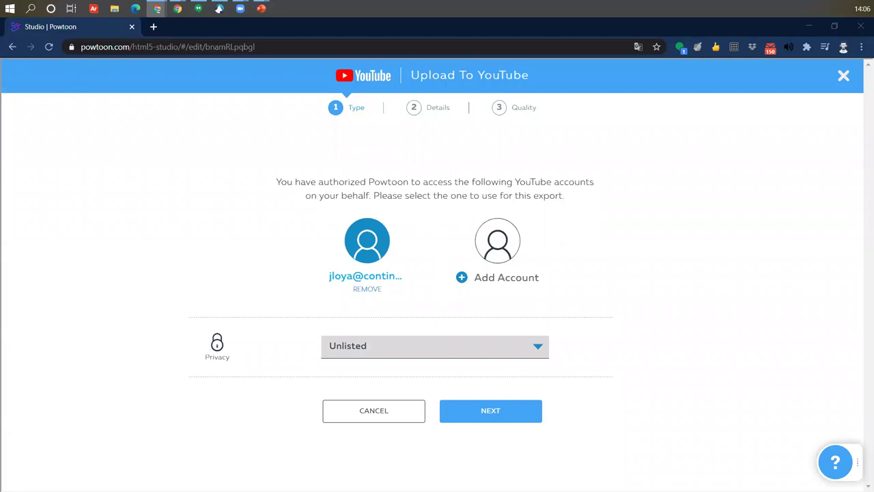
left_click(499, 426)
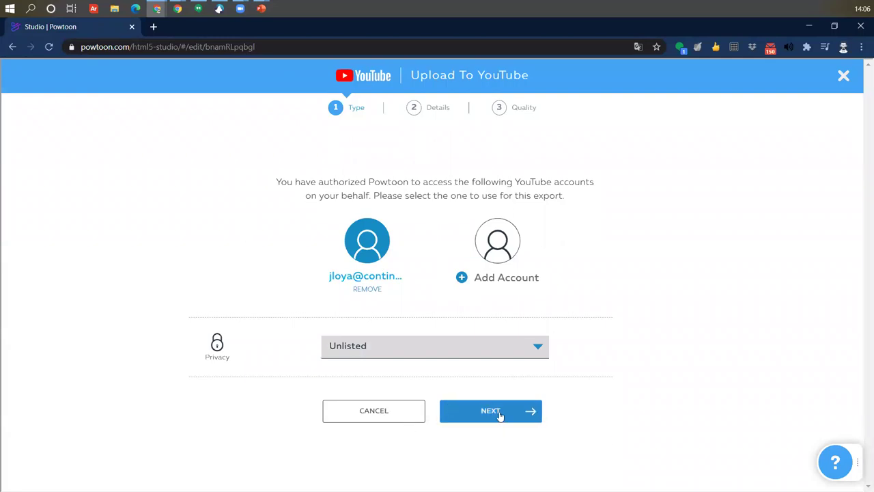
left_click(499, 414)
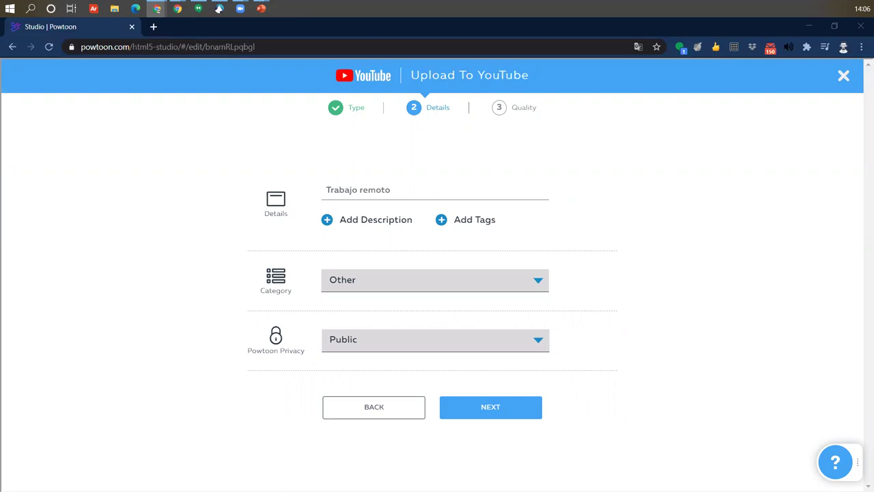
- Go back to the YouTube upload type, reselect Unlisted as the privacy and return to the details
left_click(360, 408)
left_click(410, 351)
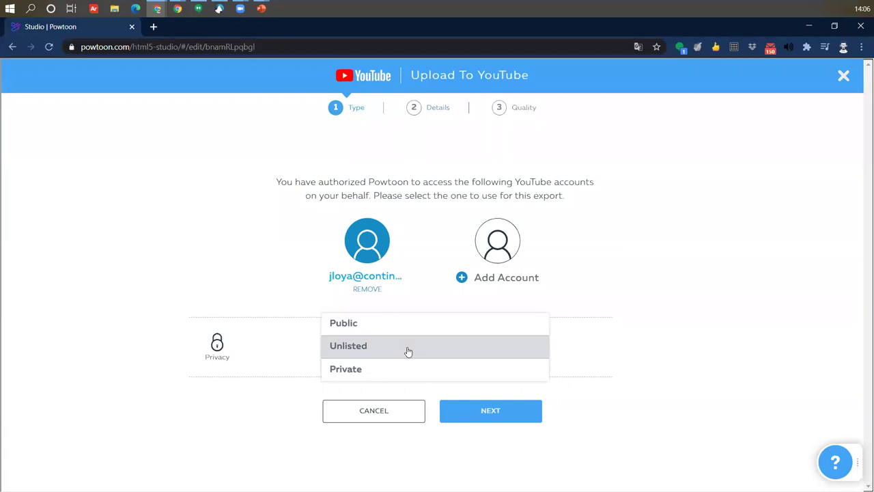
left_click(364, 347)
left_click(489, 422)
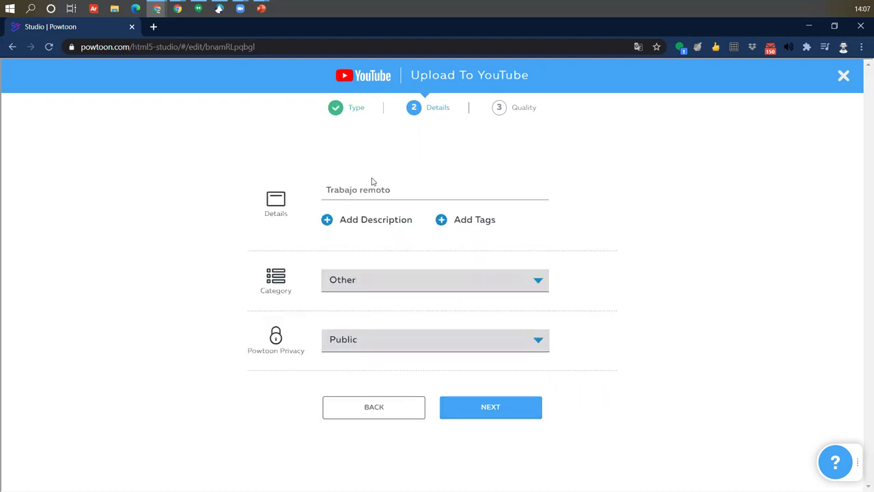
- Set the upload's category to Education with Public Powtoon privacy and continue to the quality options
left_click(337, 276)
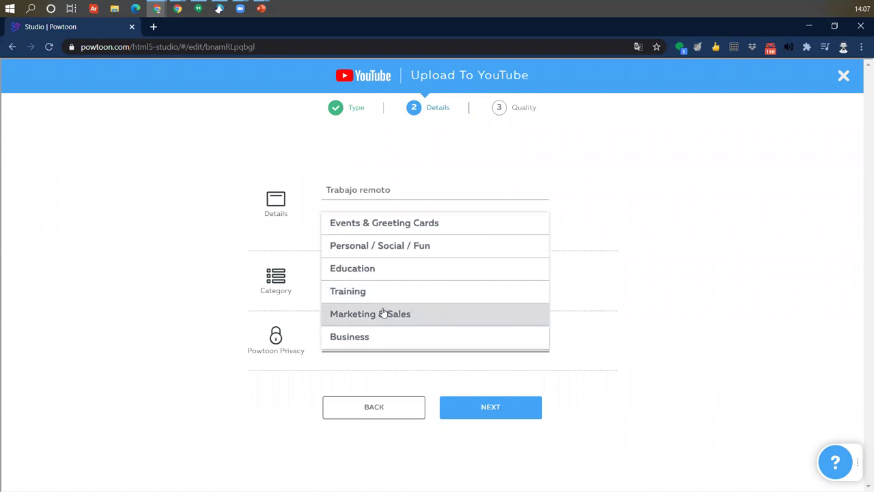
left_click(367, 269)
left_click(506, 349)
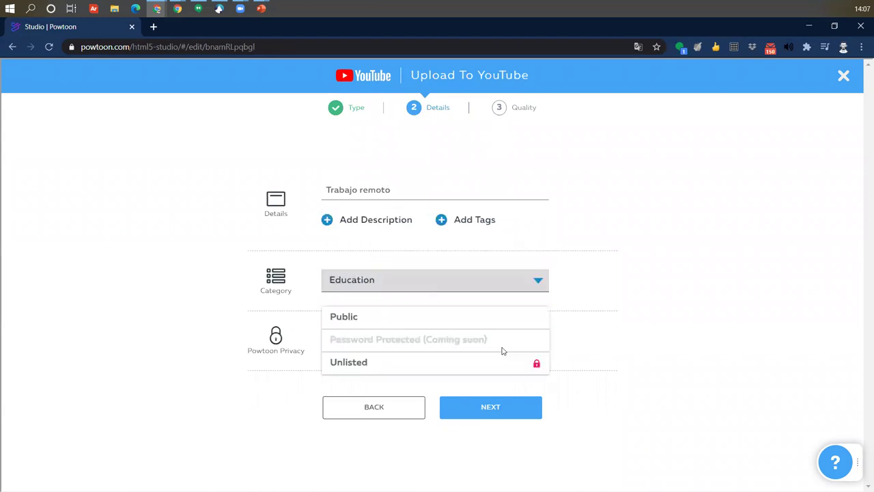
left_click(467, 316)
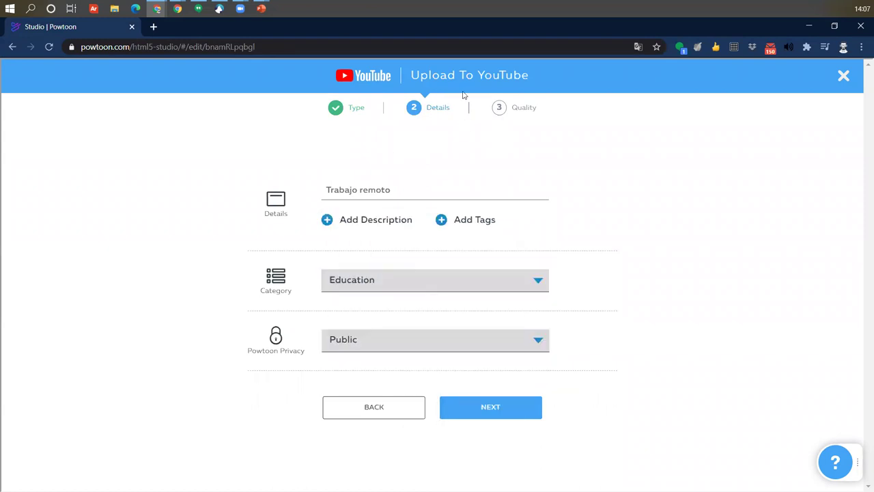
left_click(473, 408)
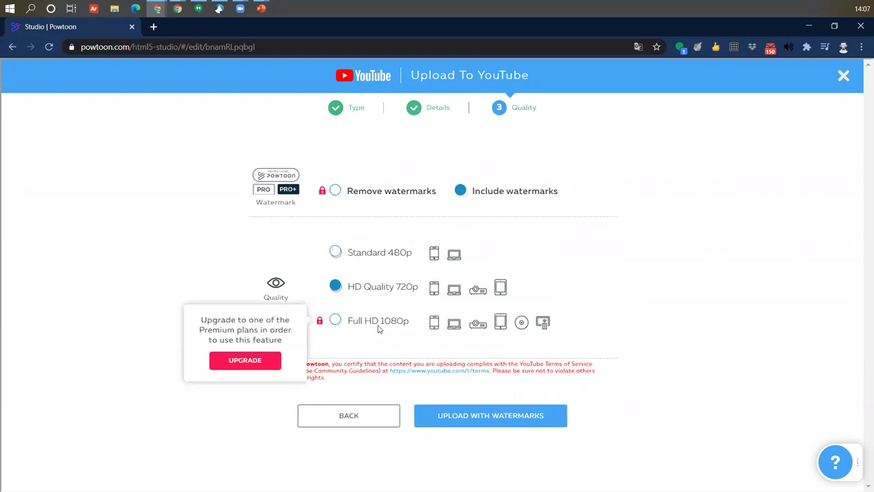
- Upload the video to YouTube with watermarks in HD Quality 720p and switch to the publication e-mail in Gmail
left_click(461, 416)
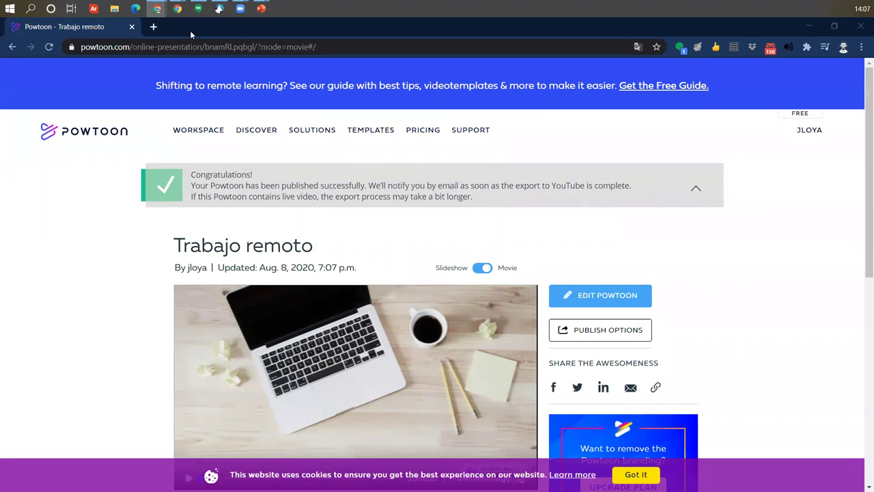
left_click(163, 6)
scroll(459, 383, "down", 3)
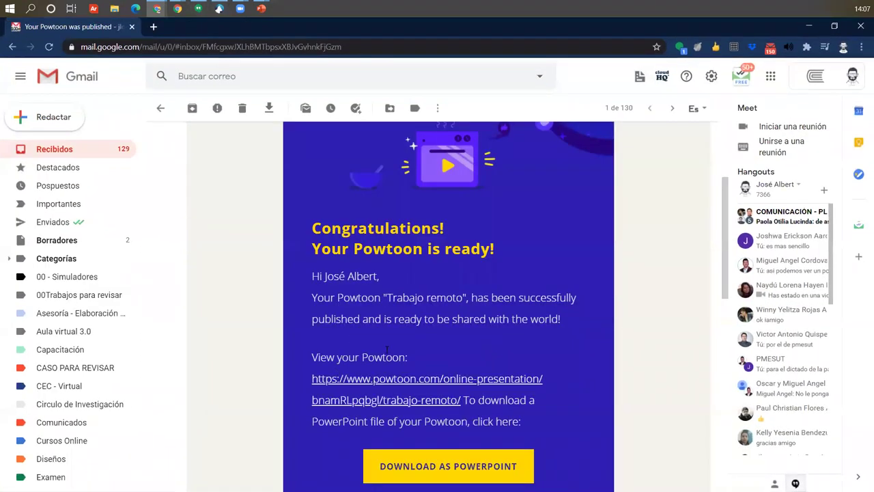
scroll(407, 332, "up", 2)
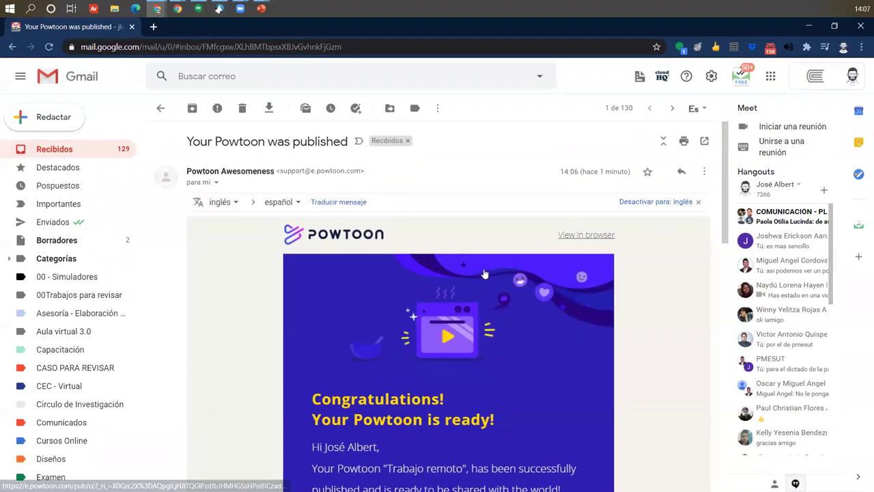
scroll(435, 251, "down", 1)
scroll(448, 284, "down", 8)
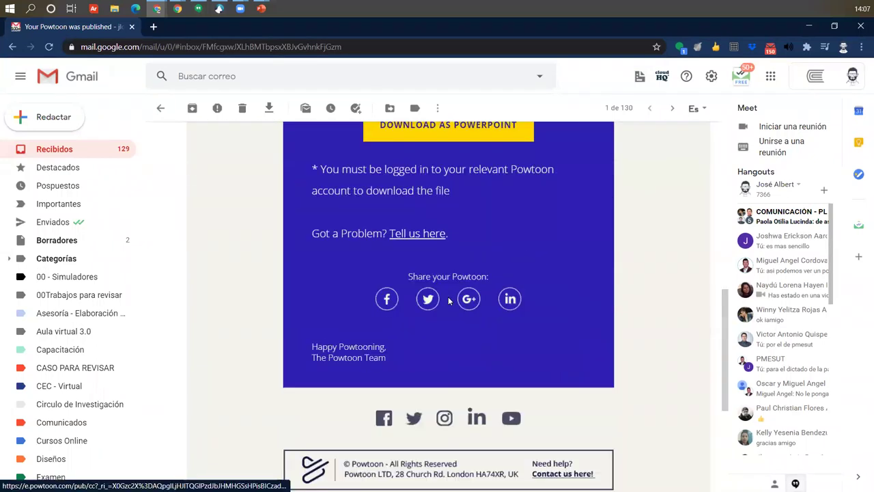
scroll(354, 299, "up", 5)
scroll(355, 287, "up", 4)
scroll(410, 274, "down", 3)
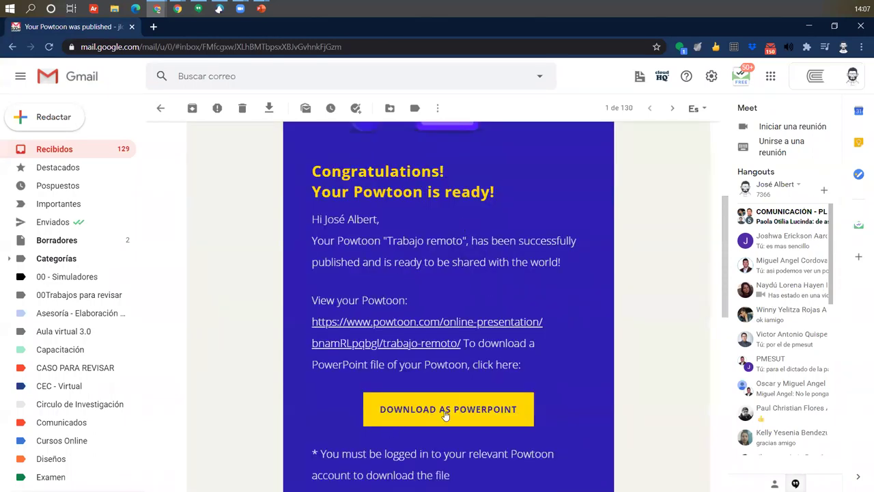
left_click(451, 411)
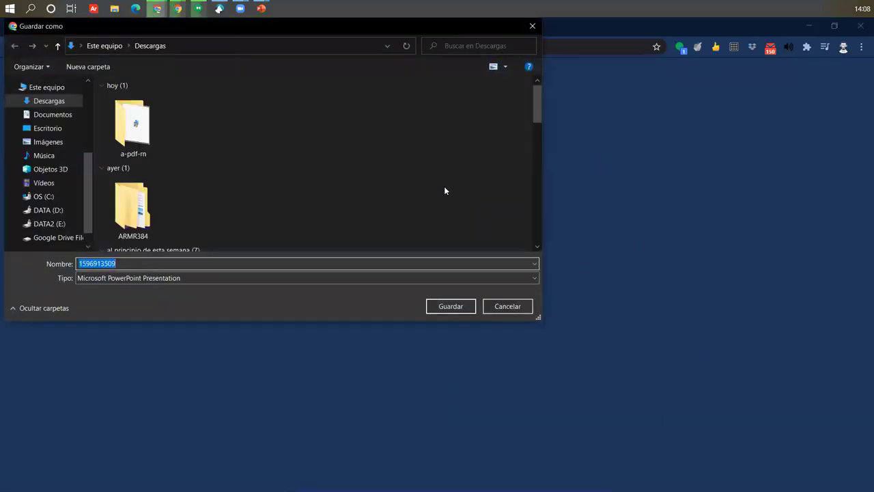
left_click(446, 308)
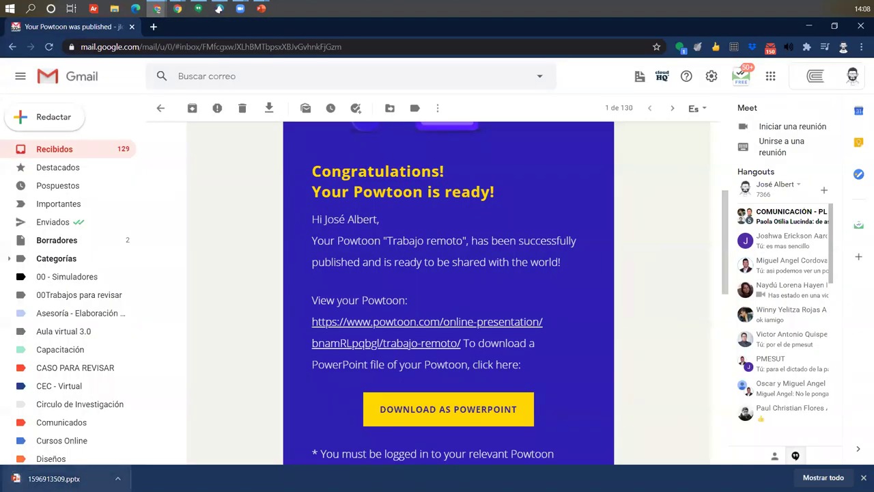
- Open the downloaded 1596913509.pptx in PowerPoint and play its slide show through to the end
left_click(55, 478)
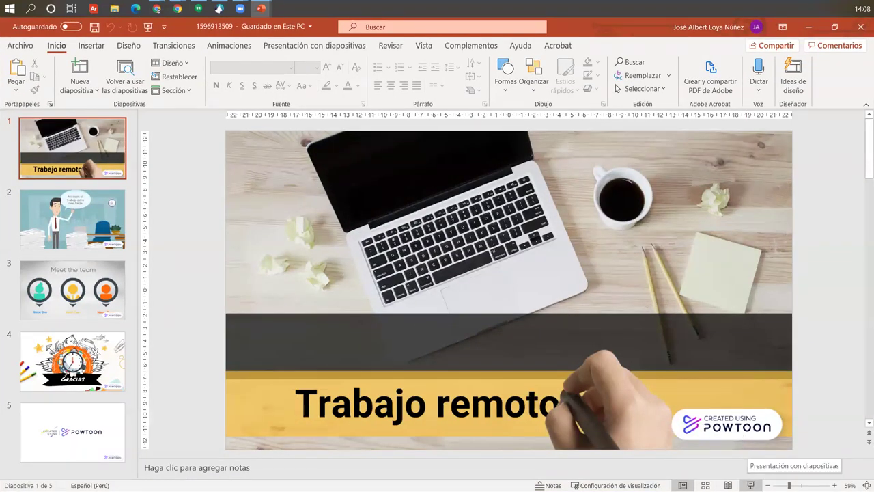
left_click(751, 485)
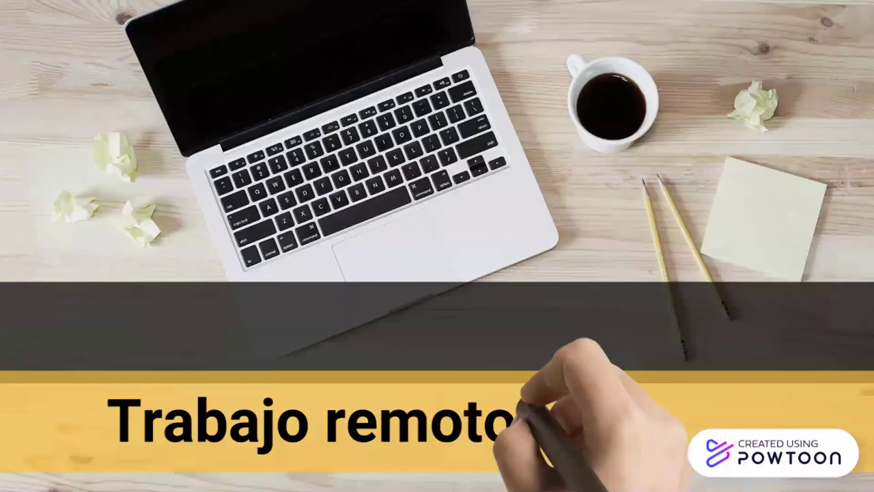
left_click(727, 265)
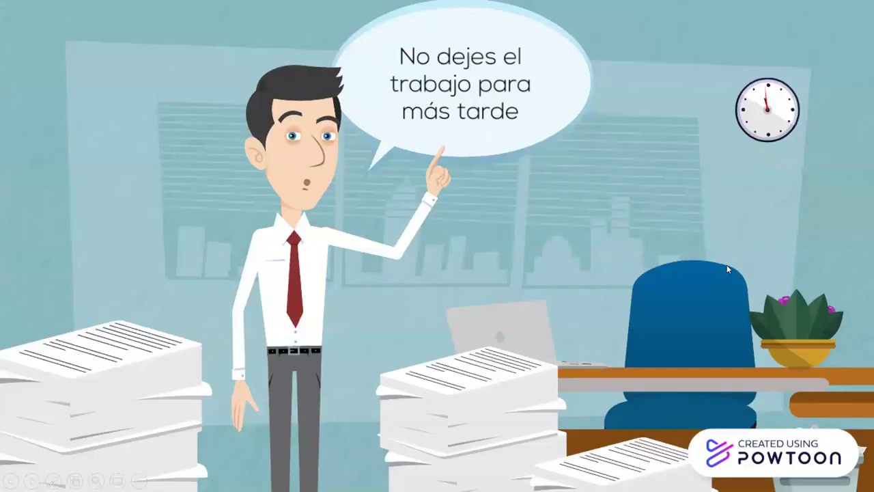
left_click(719, 270)
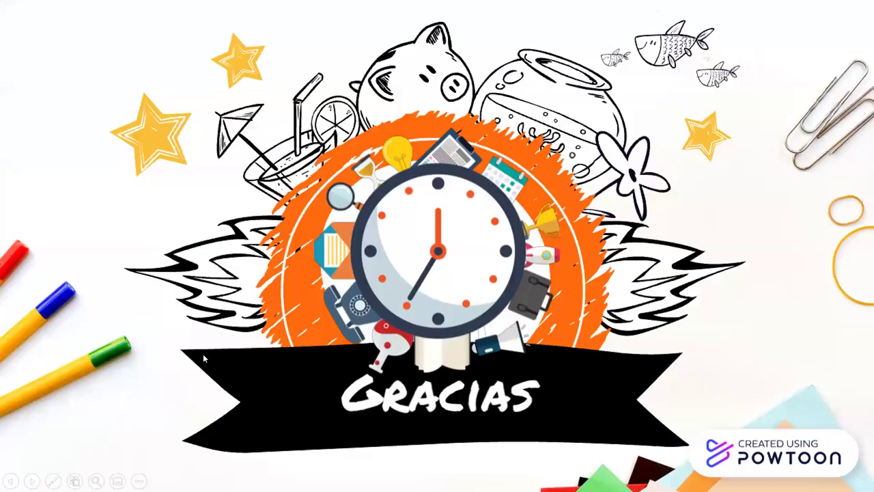
left_click(212, 355)
left_click(861, 185)
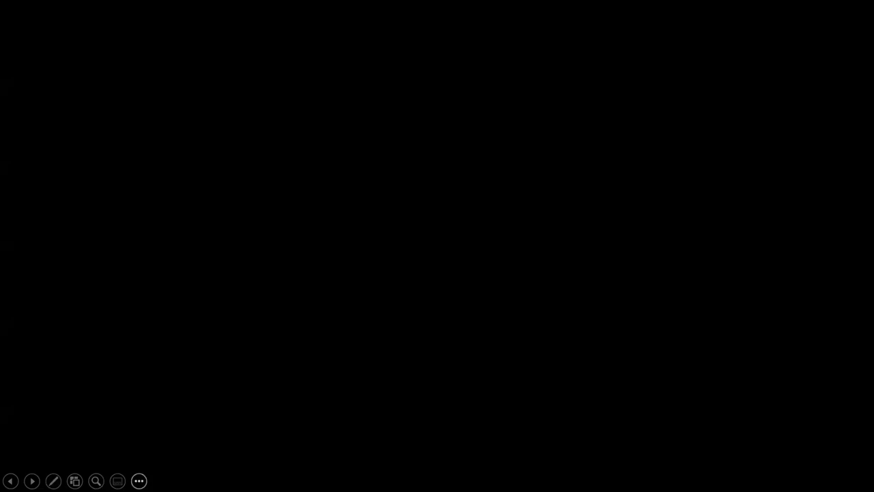
left_click(454, 236)
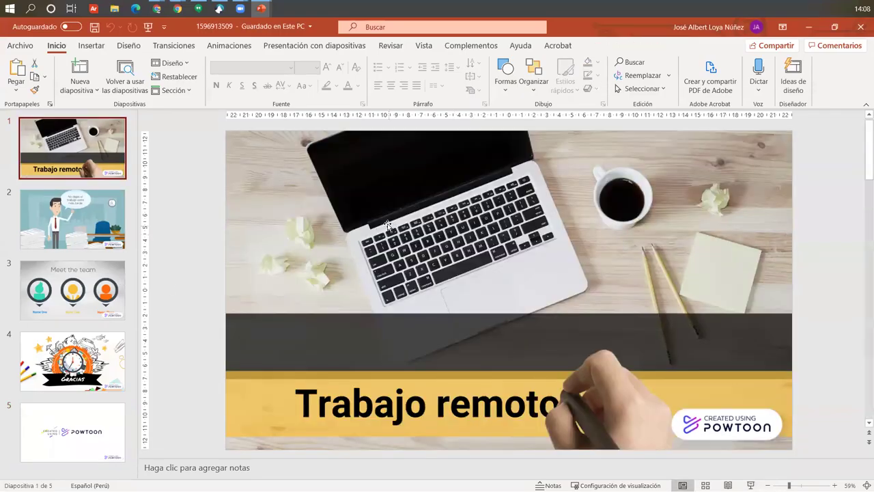
- Try moving the full-slide images on slides 1, 2 and 3 and close the presentation
left_click(553, 304)
left_click_drag(552, 305, 335, 240)
left_click(73, 219)
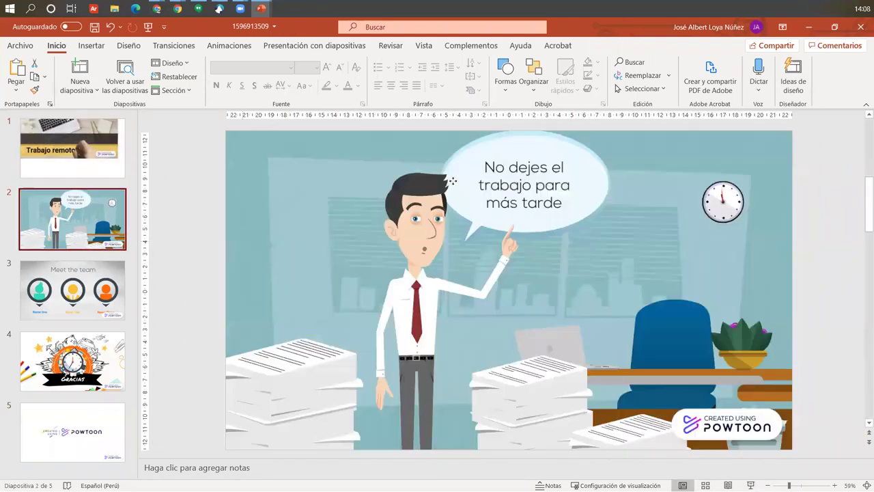
left_click_drag(269, 345, 388, 277)
key("Page_Down")
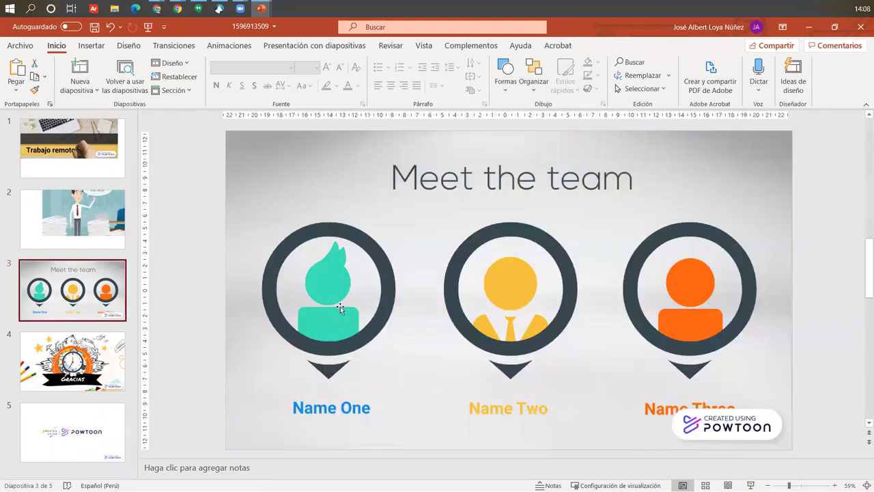
left_click_drag(429, 298, 379, 243)
left_click_drag(601, 307, 670, 363)
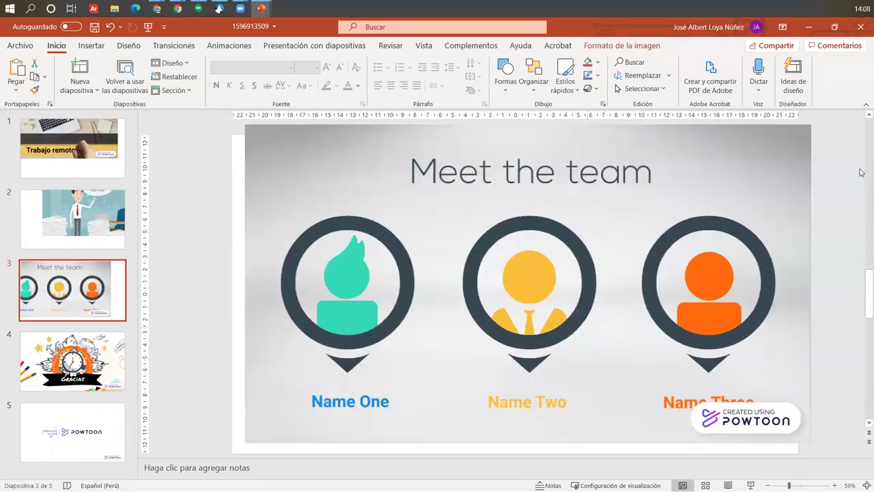
left_click(860, 27)
left_click(448, 293)
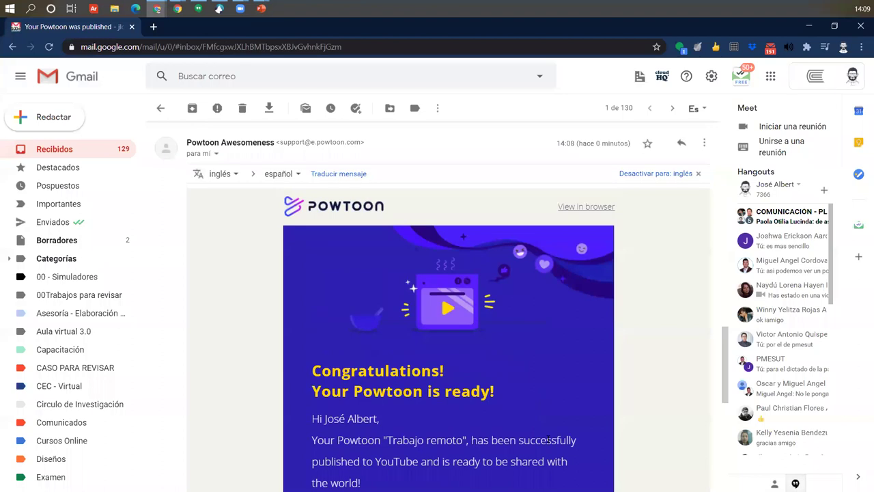
- Read the e-mail about the YouTube publication in Gmail and open the YouTube video link it contains
scroll(548, 439, "down", 10)
scroll(432, 360, "up", 3)
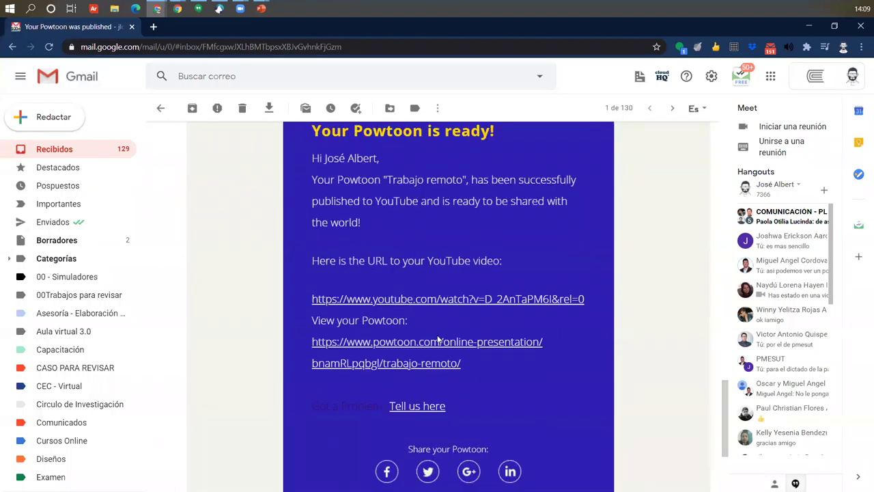
scroll(435, 297, "up", 1)
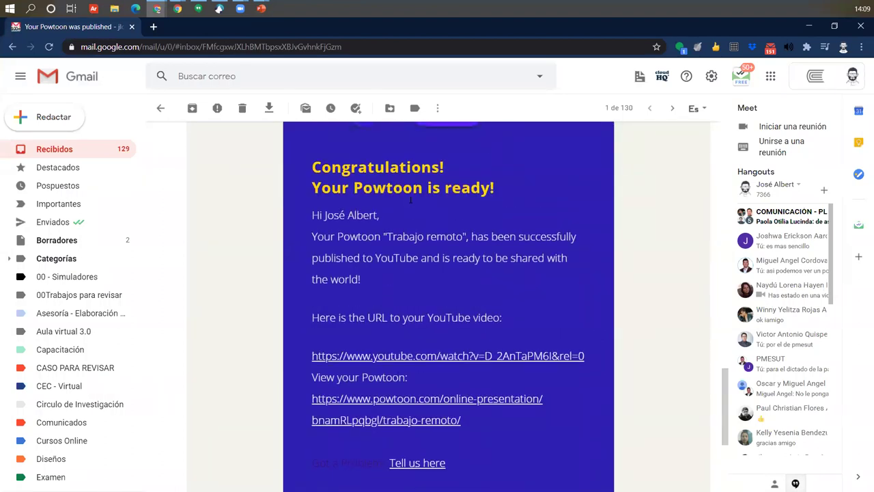
scroll(410, 198, "up", 2)
scroll(440, 261, "down", 9)
scroll(453, 326, "up", 2)
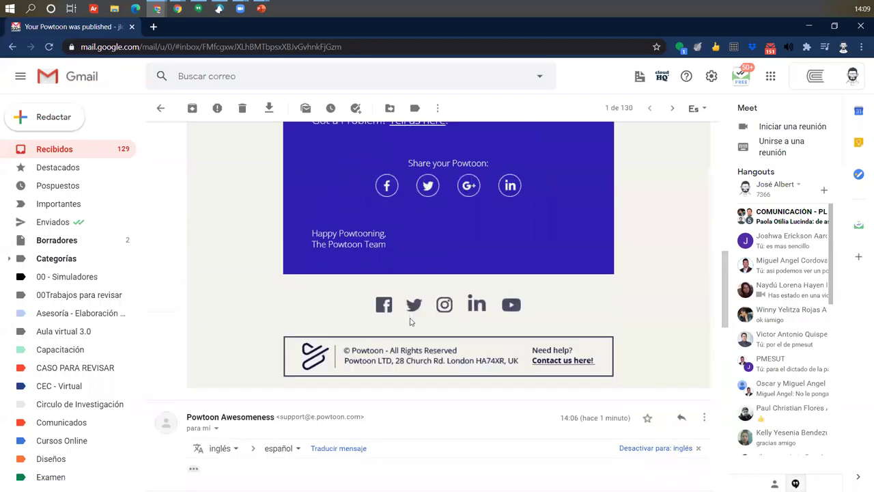
scroll(411, 319, "up", 8)
scroll(434, 306, "down", 3)
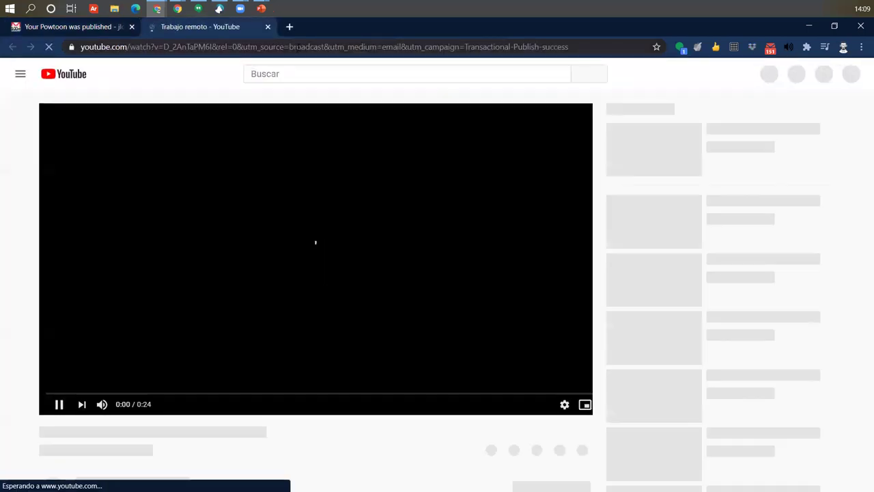
- Copy the share link of the "Trabajo remoto" YouTube video and close the sharing dialog
left_click(464, 461)
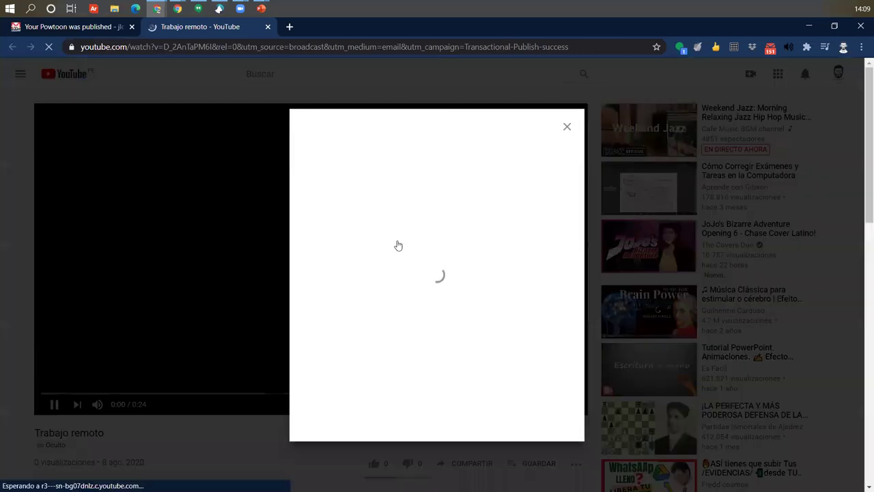
left_click(539, 301)
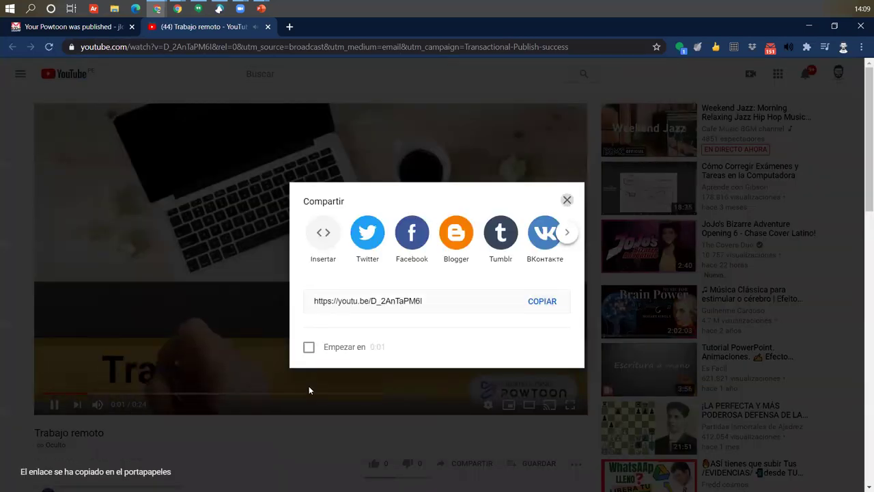
left_click(308, 390)
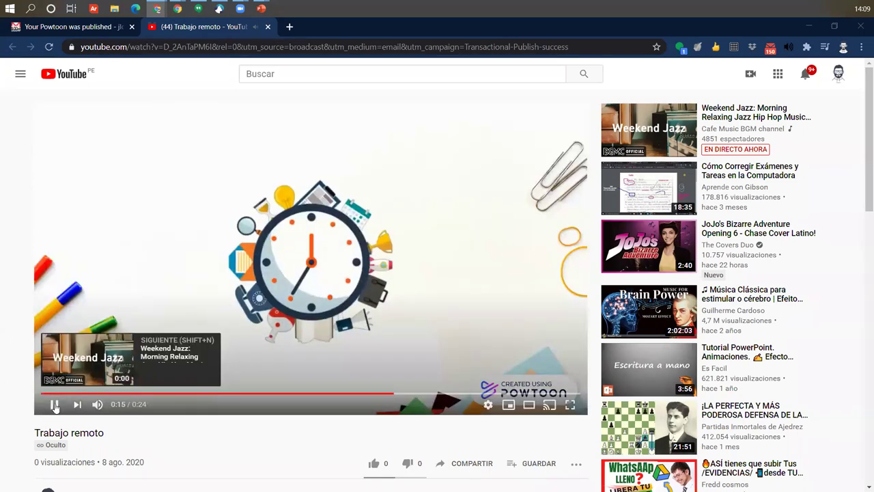
- Pause and resume the YouTube video, then return playback to the beginning at 0:00
left_click(54, 405)
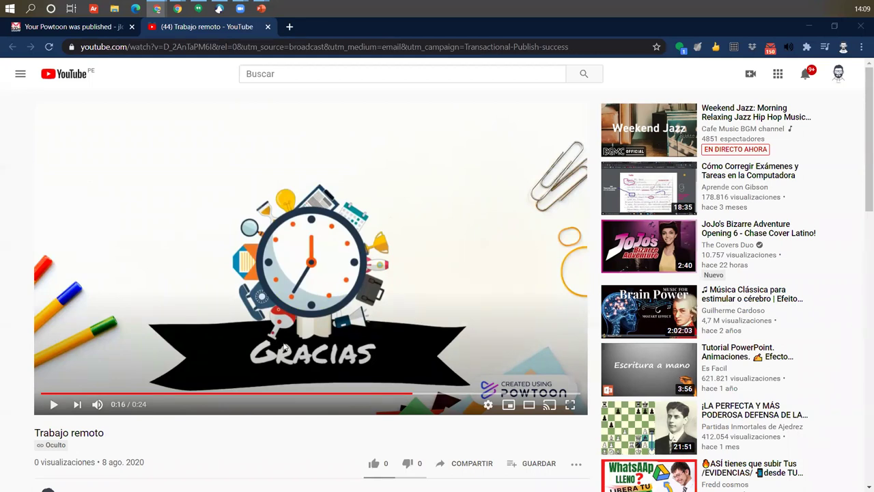
left_click(198, 304)
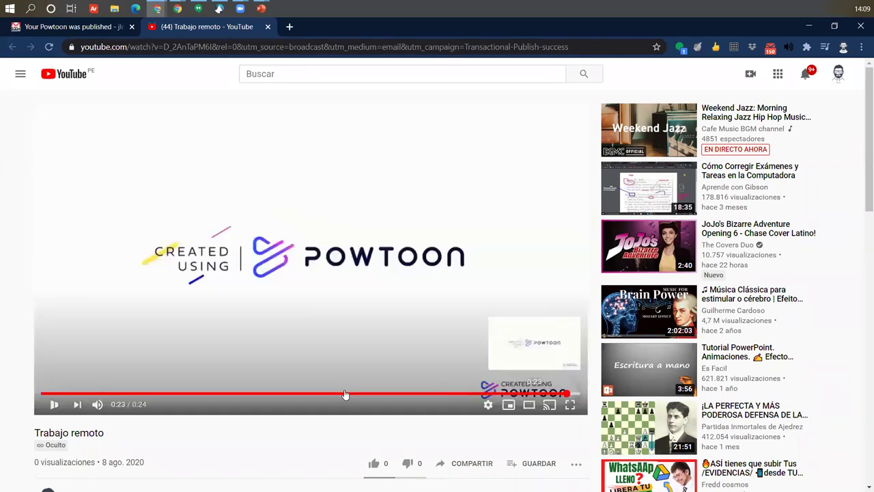
left_click(43, 394)
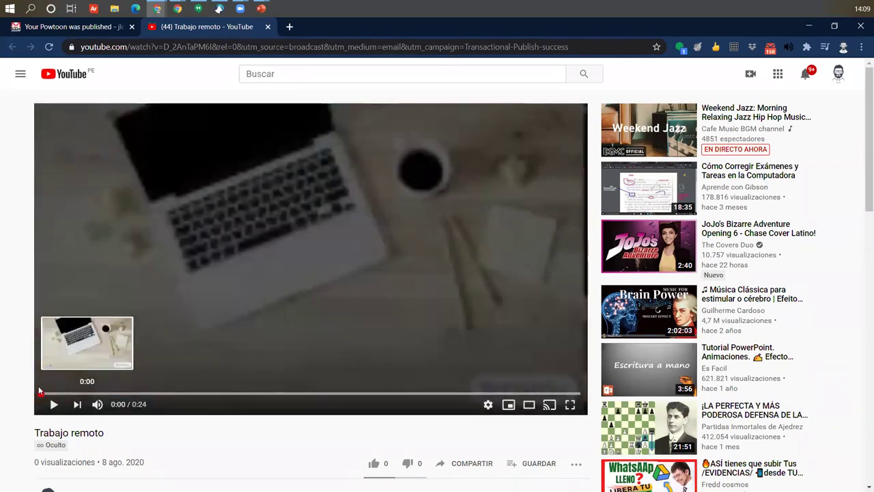
- Open YouTube Studio from the account and look through the channel's list of uploaded videos
left_click(840, 75)
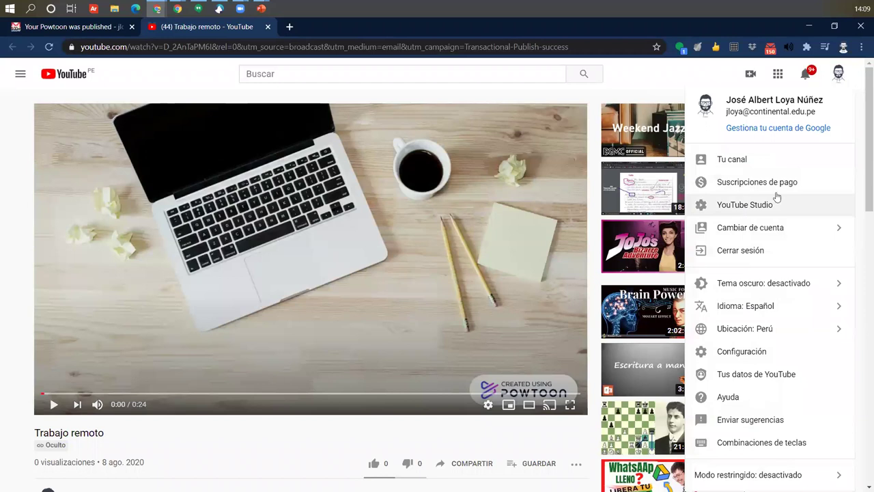
left_click(744, 208)
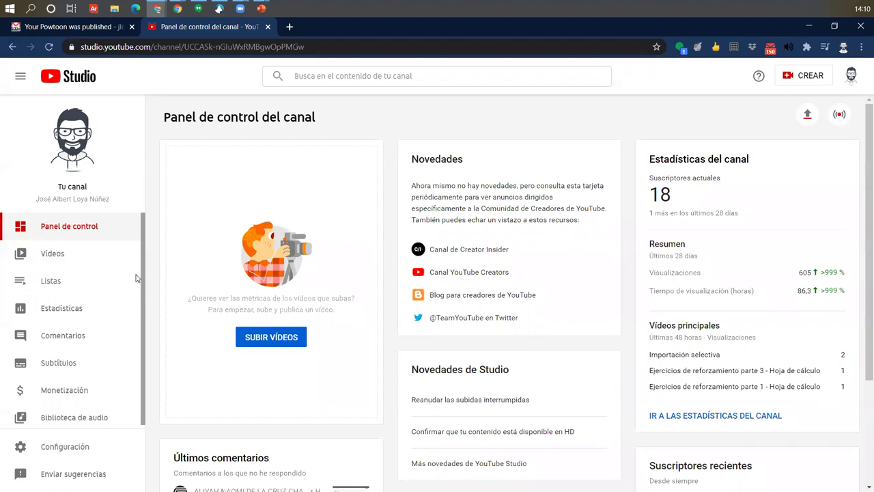
left_click(72, 255)
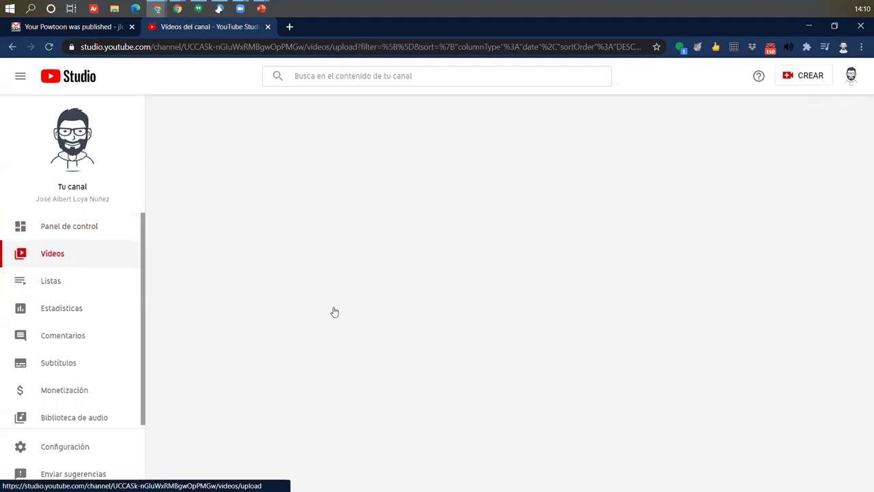
scroll(413, 171, "down", 15)
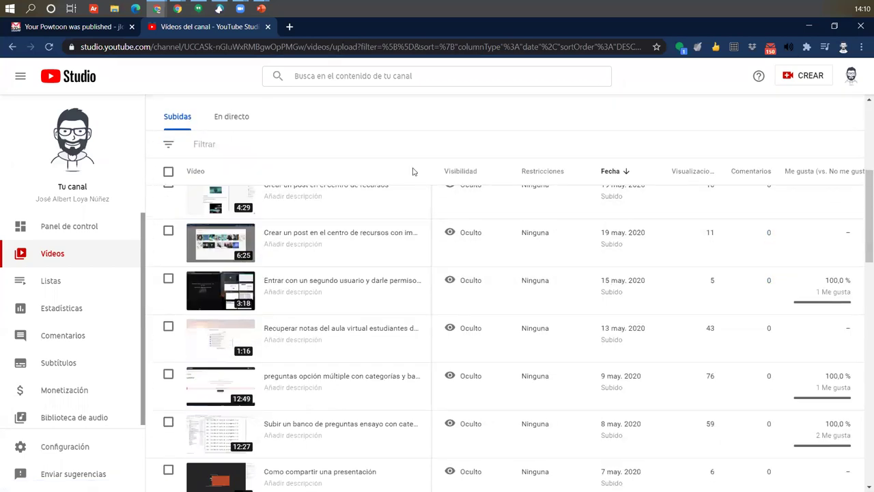
scroll(294, 352, "up", 15)
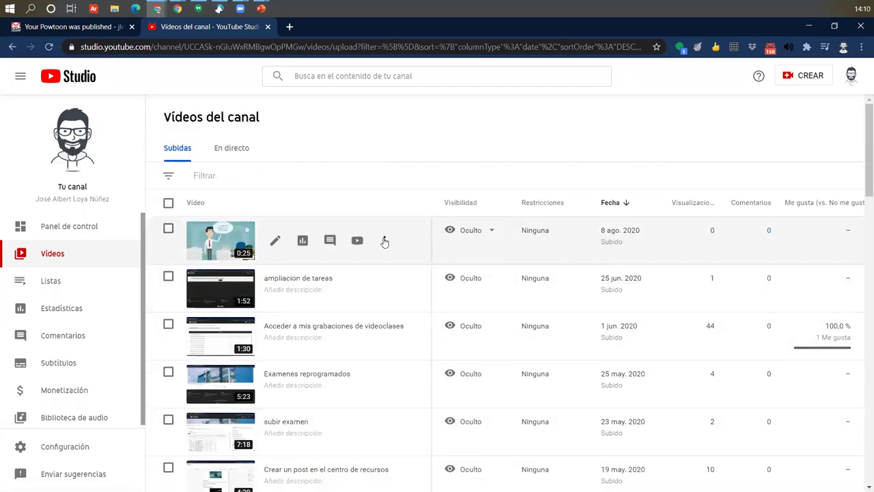
- Examine the additional options offered for the "Trabajo remoto" video in the uploads list and dismiss them
left_click(384, 241)
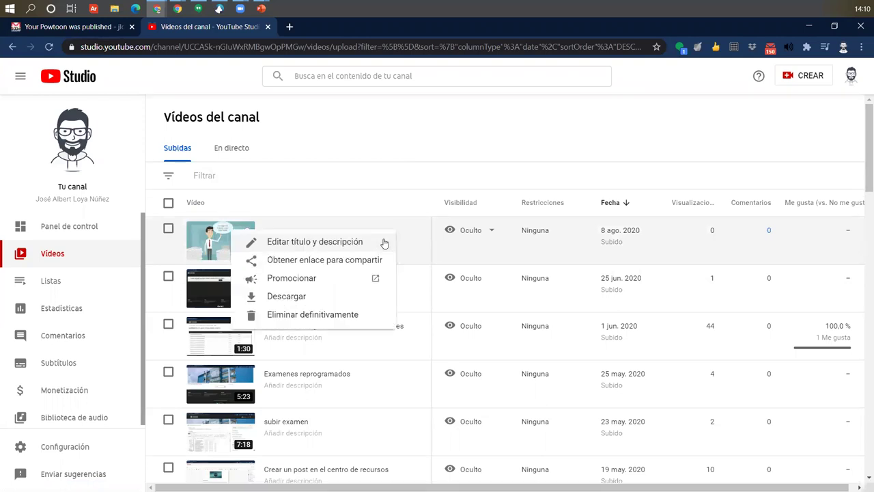
left_click(334, 192)
left_click(373, 128)
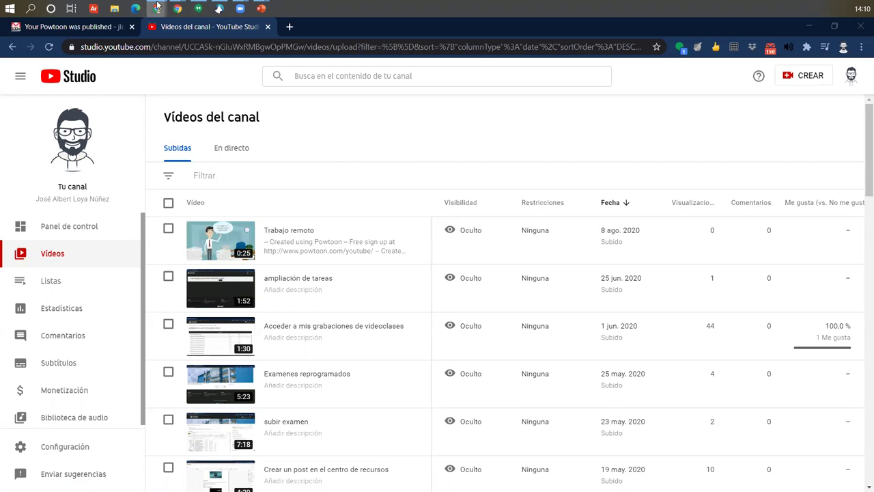
- Open the "Trabajo remoto" Powtoon for editing, examine the Download Video (MP4) publishing option, and return to YouTube Studio
mouse_move(158, 8)
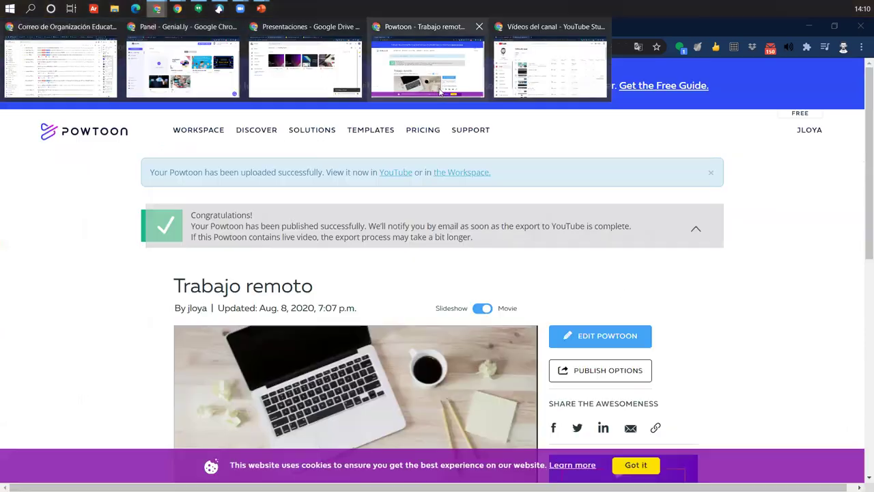
left_click(439, 93)
left_click(564, 335)
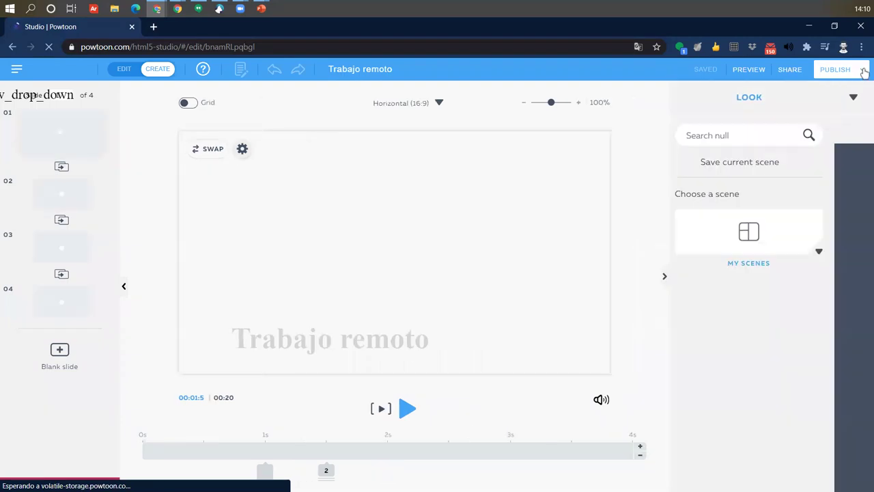
left_click(834, 69)
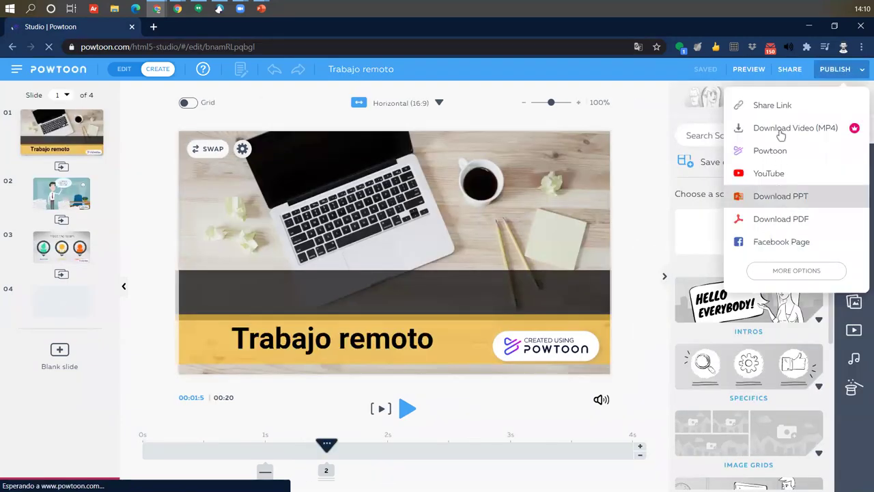
mouse_move(752, 133)
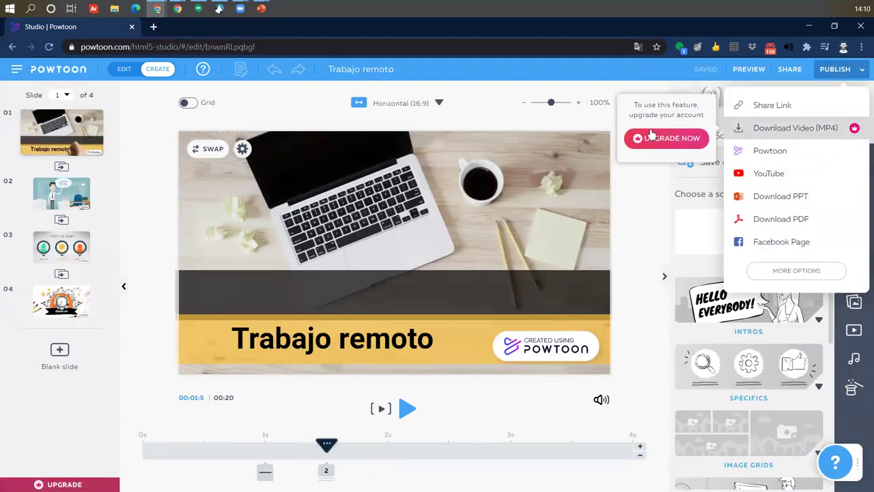
left_click(639, 260)
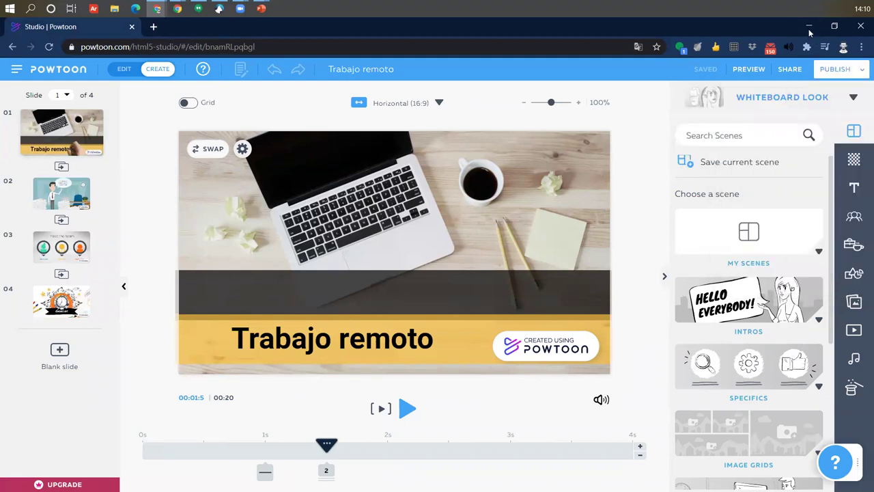
left_click(809, 27)
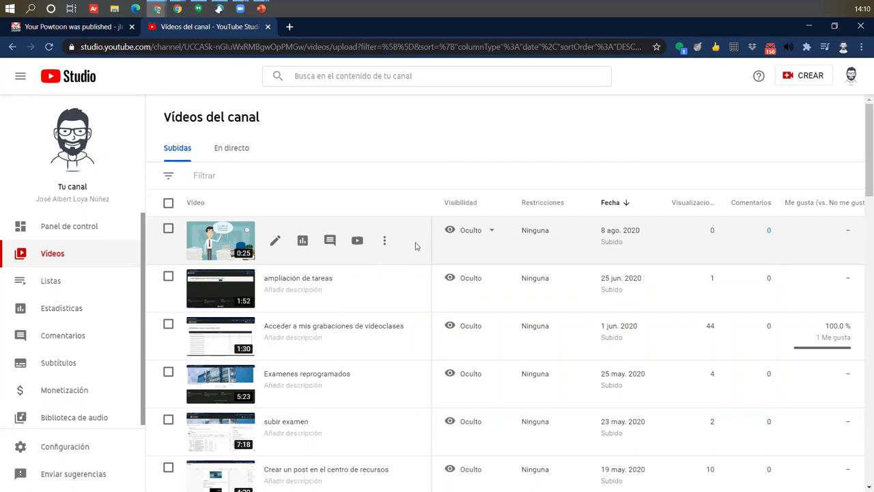
- Open the details of the "Trabajo remoto" video and look through its title, description, thumbnail and audience settings
left_click(226, 237)
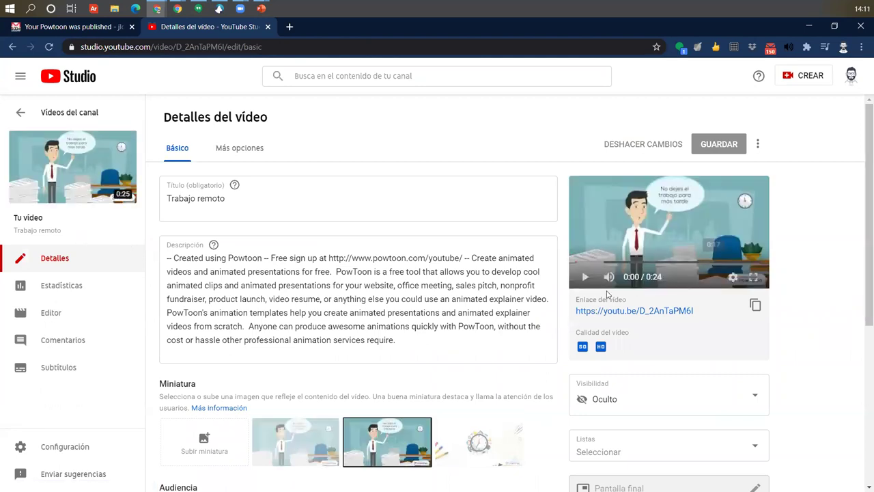
left_click(197, 199)
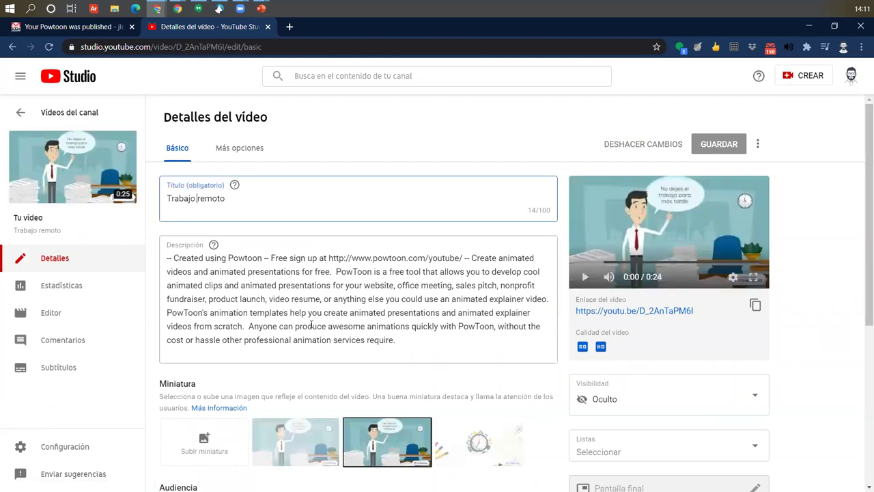
left_click(258, 327)
left_click_drag(403, 334, 176, 259)
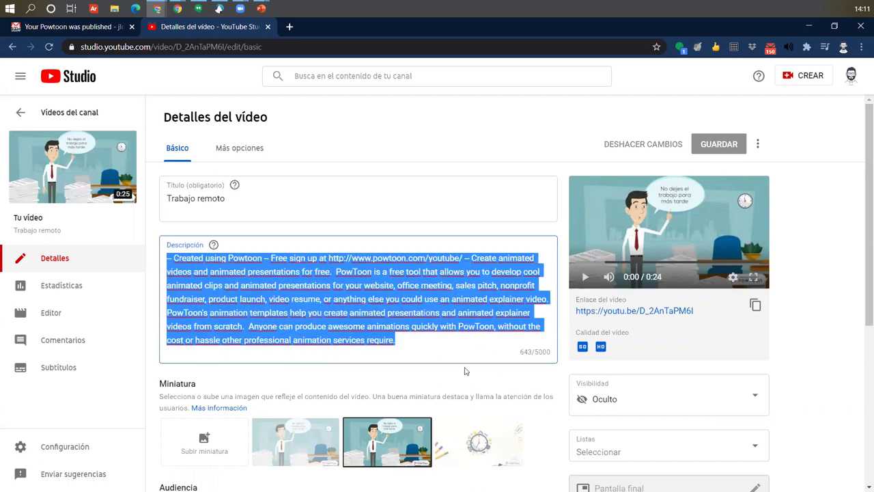
scroll(464, 371, "down", 5)
scroll(422, 323, "up", 3)
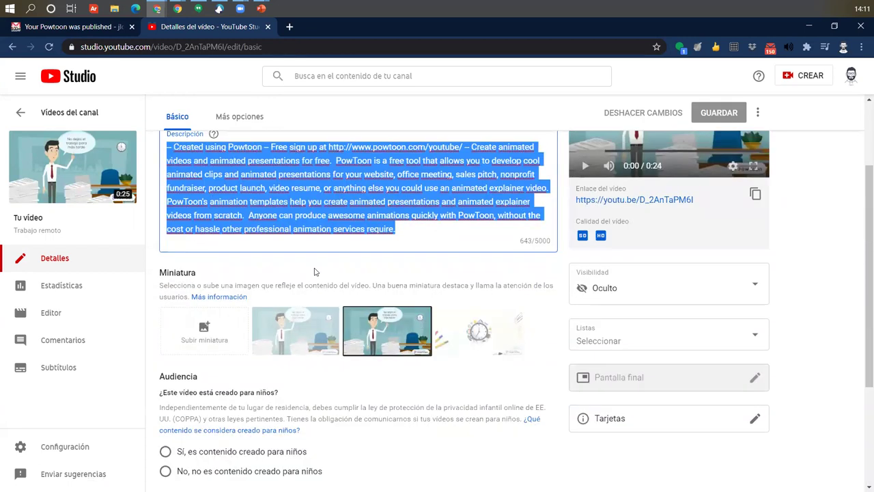
scroll(423, 323, "up", 2)
- Download the "Trabajo remoto" video as an MP4 to the Descargas folder, play it in VLC and close the player
left_click(764, 148)
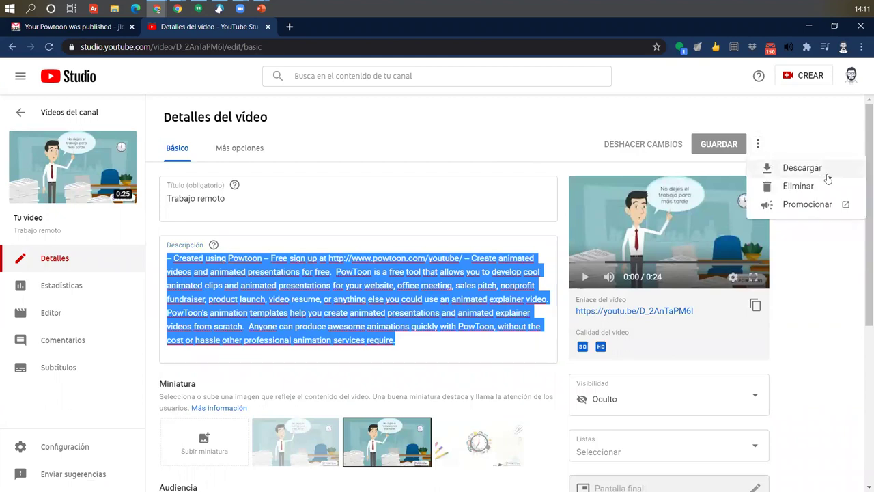
left_click(792, 171)
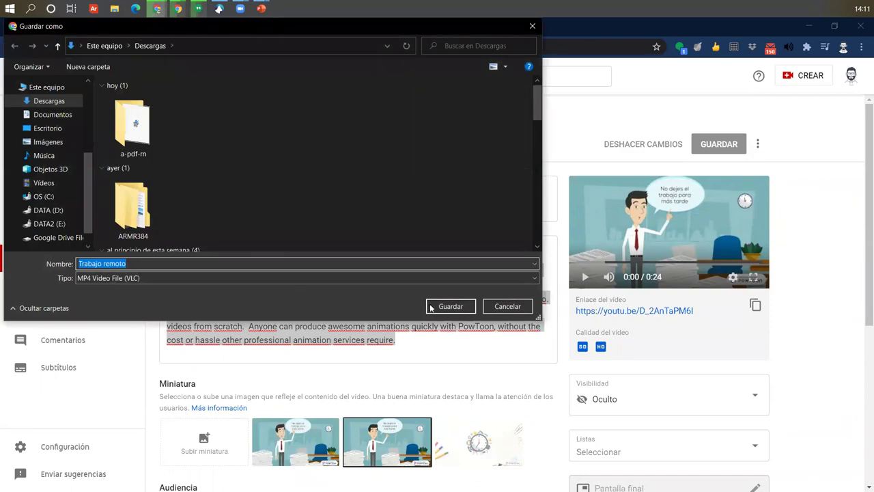
left_click(449, 306)
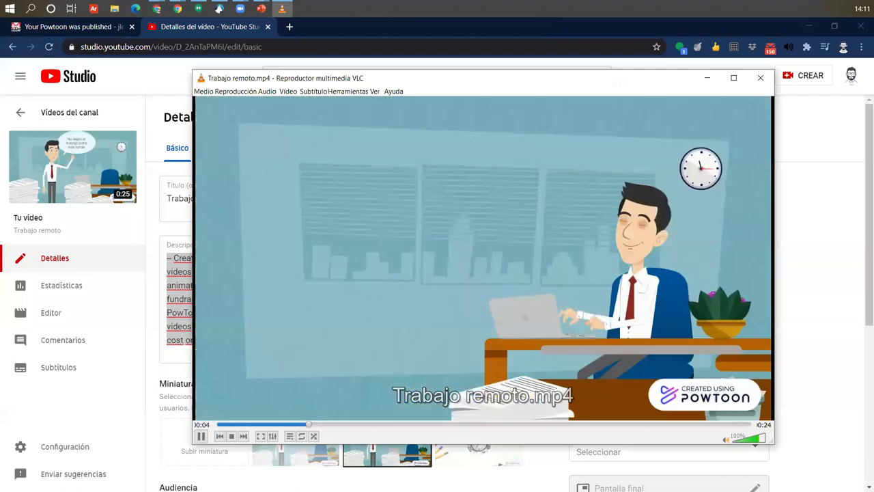
left_click(517, 427)
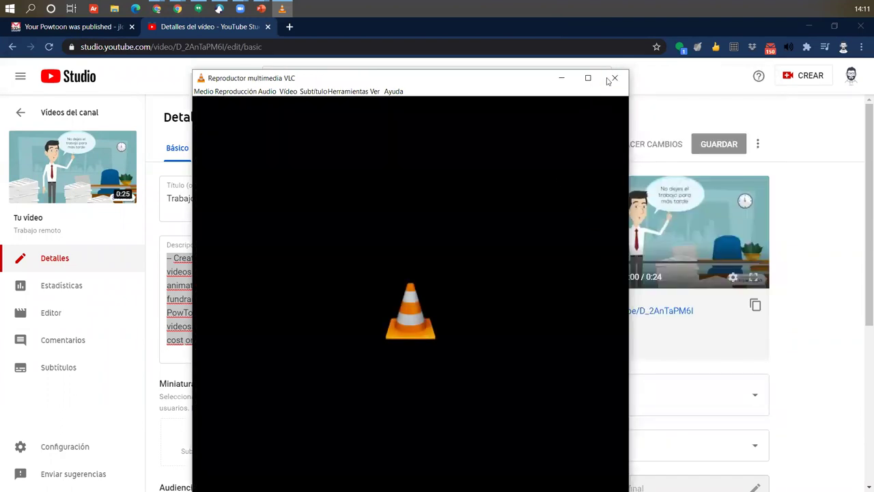
left_click(609, 79)
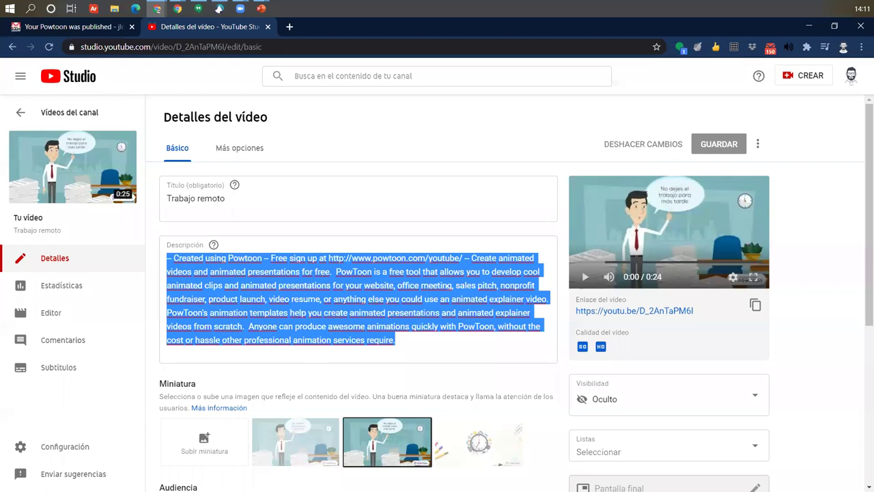
- Examine the download option in the details of the "ampliación de tareas" video and return to the channel's video list
left_click(21, 112)
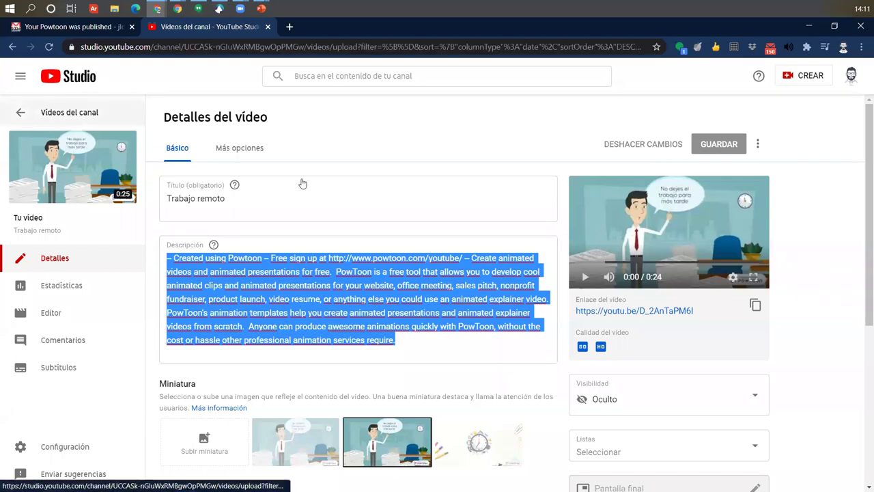
scroll(482, 310, "down", 1)
scroll(481, 310, "down", 1)
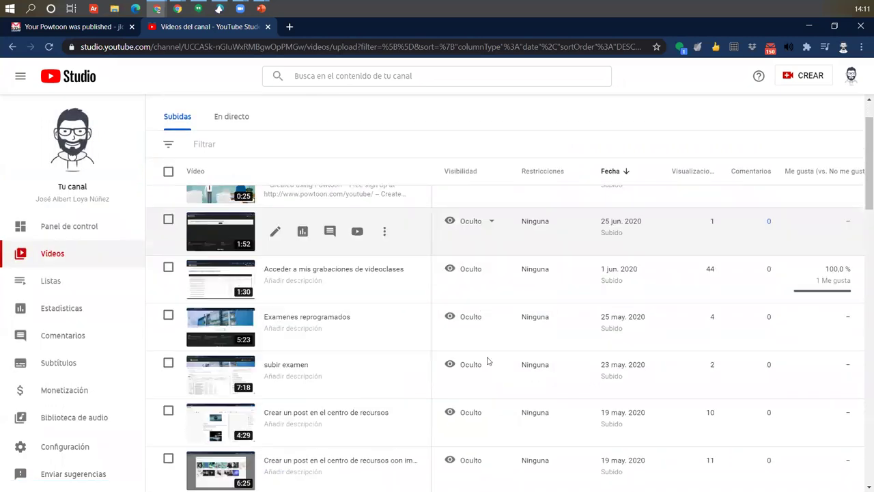
left_click(227, 234)
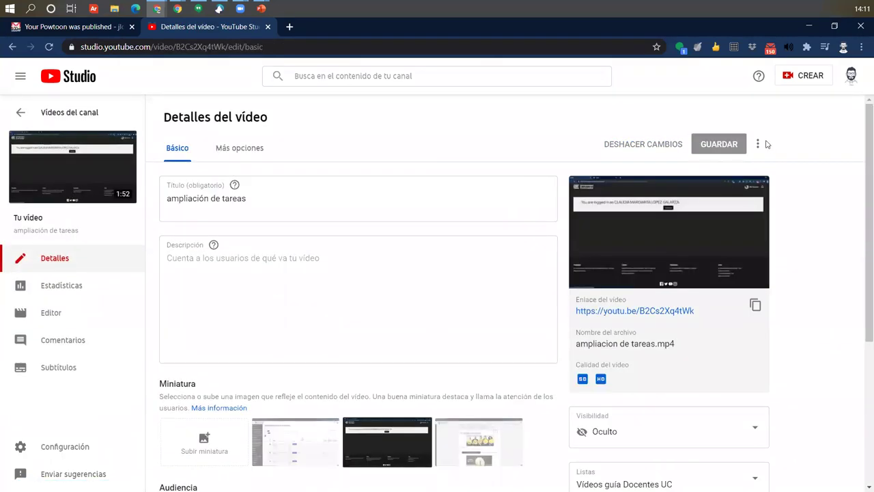
left_click(757, 144)
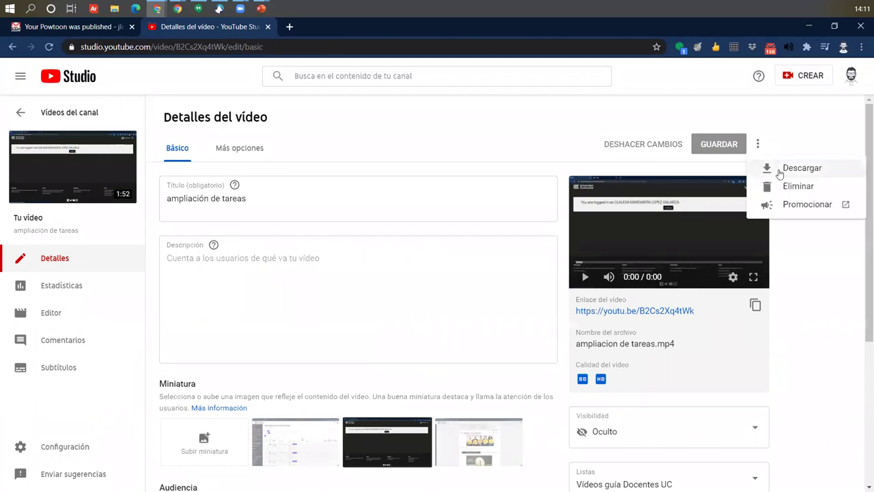
left_click(506, 170)
left_click(15, 113)
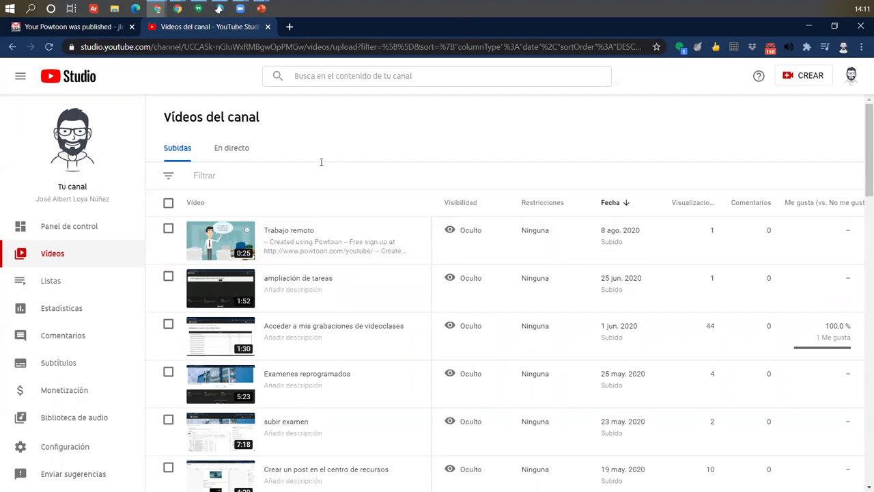
left_click(154, 7)
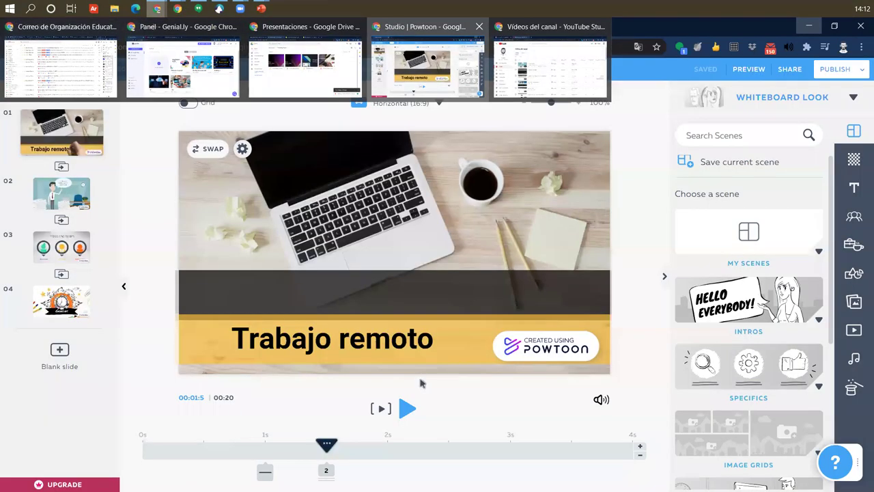
key("Return")
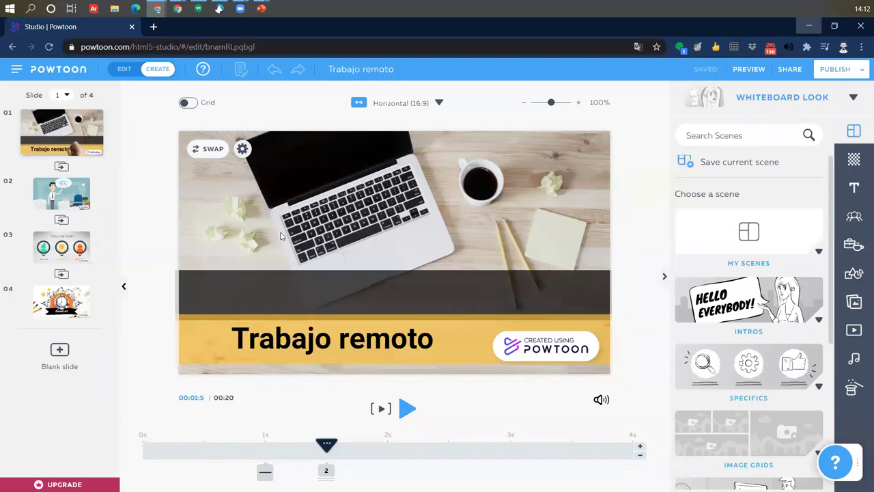
left_click(810, 27)
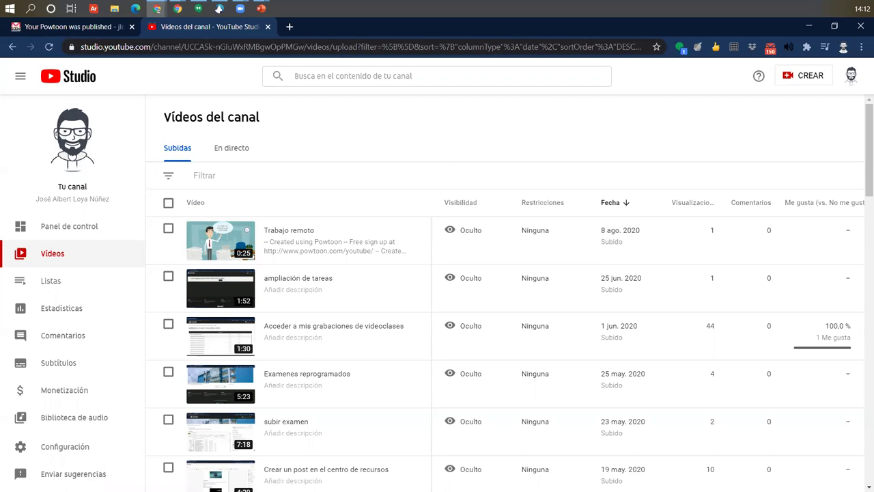
key("alt+Tab")
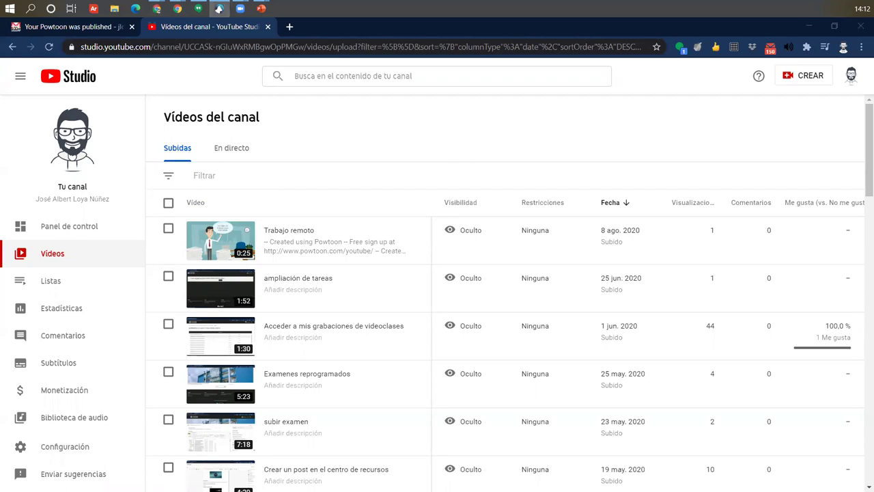
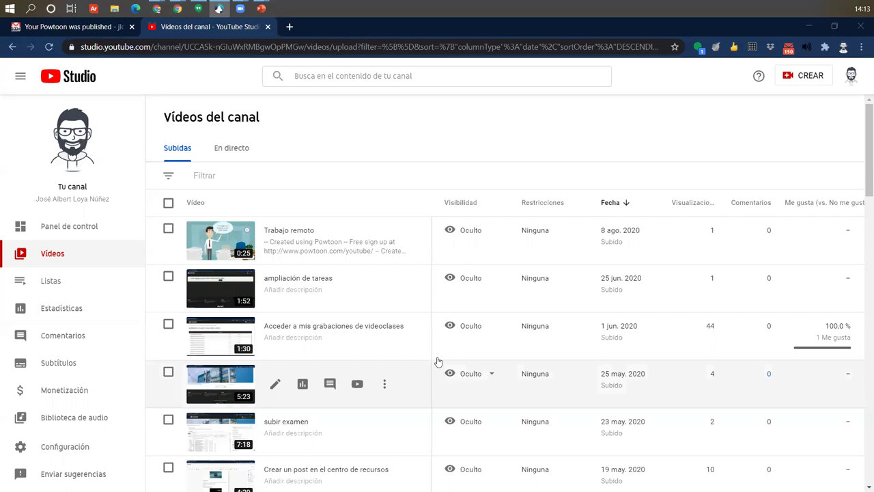
- Switch to the Powtoon editor and look through the four slides of "Trabajo remoto"
mouse_move(157, 9)
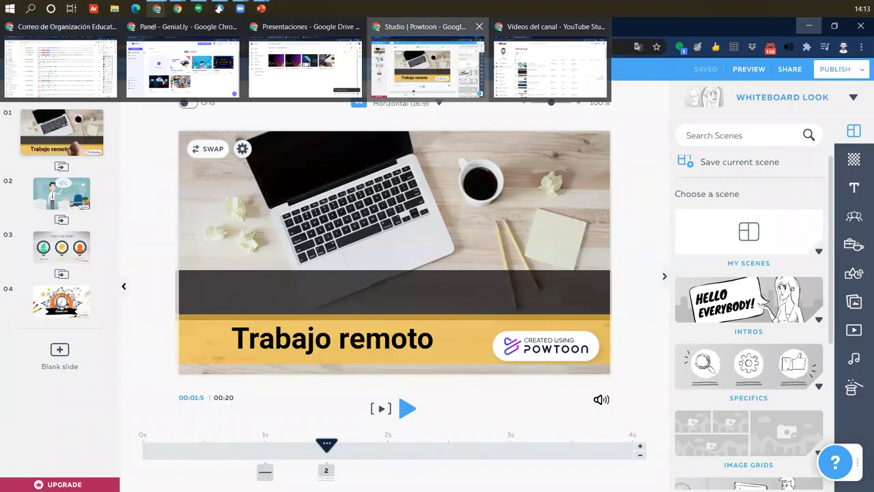
left_click(412, 80)
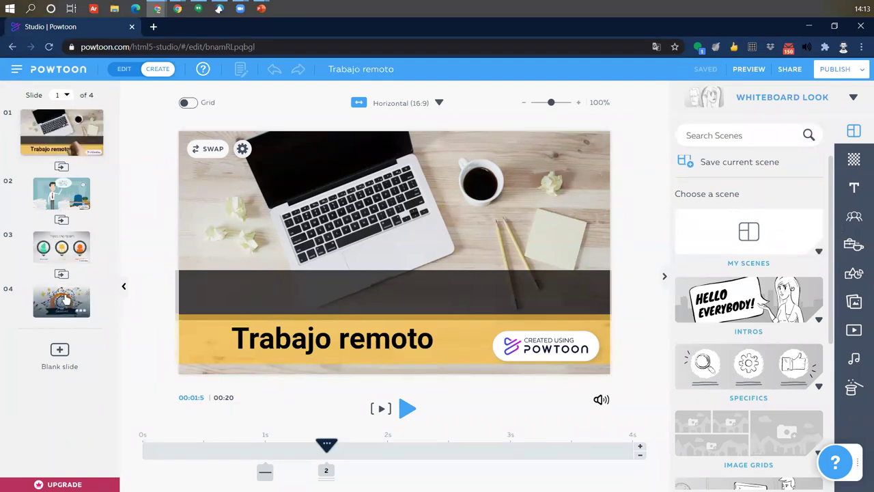
left_click(67, 248)
left_click(62, 295)
left_click(61, 125)
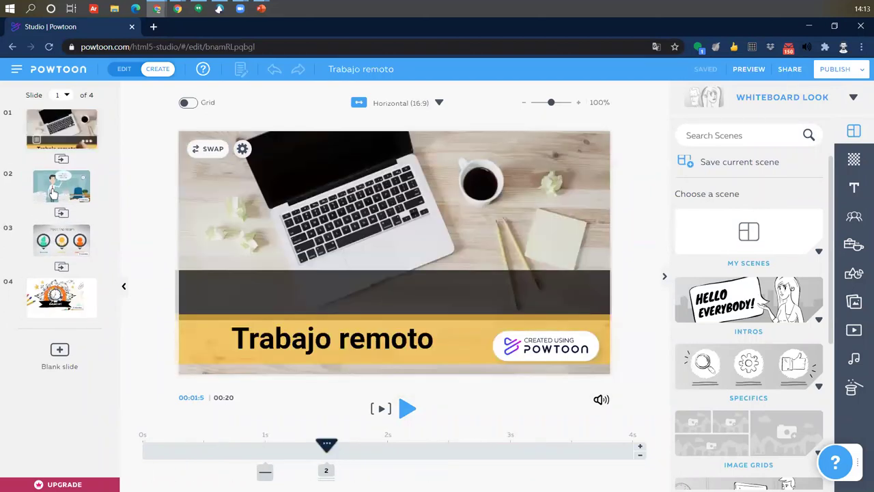
left_click(62, 179)
left_click(62, 242)
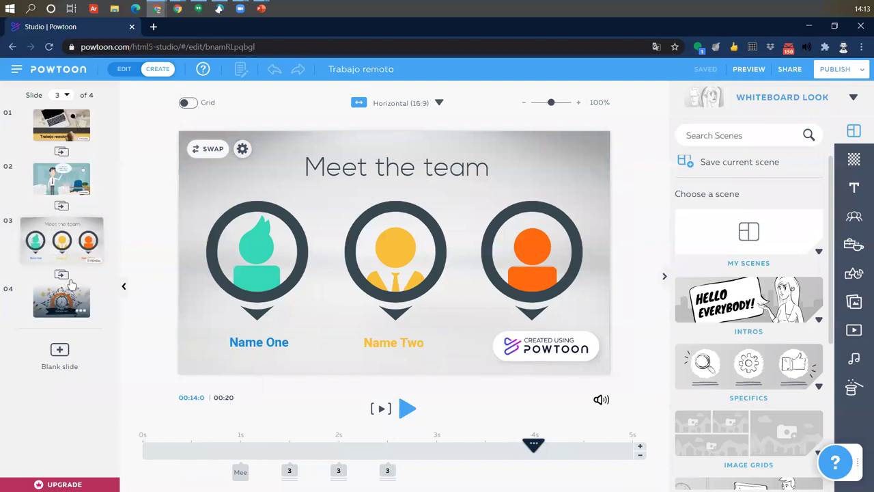
left_click(64, 306)
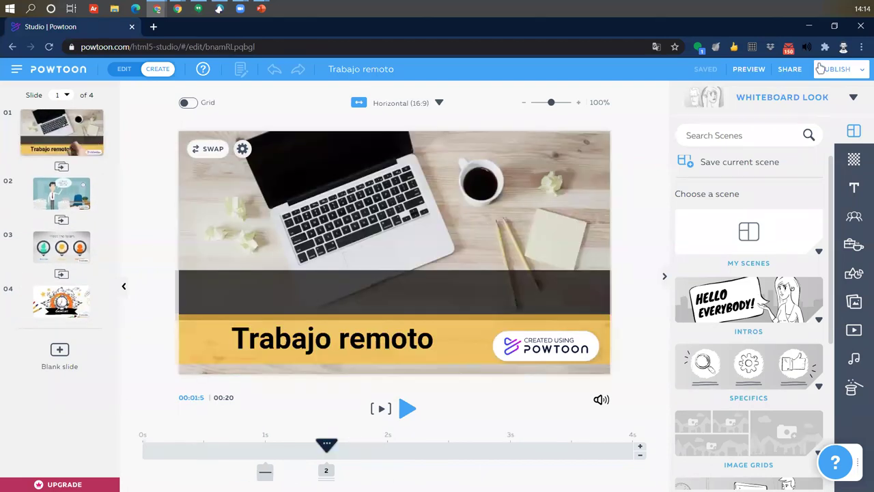
- Open the YouTube upload settings for the Powtoon and read the text about the authorized YouTube accounts
left_click(843, 69)
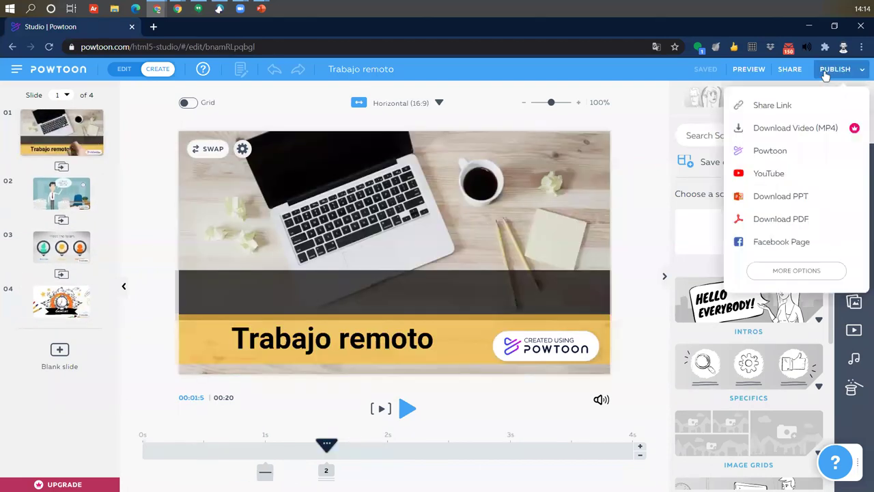
left_click(790, 177)
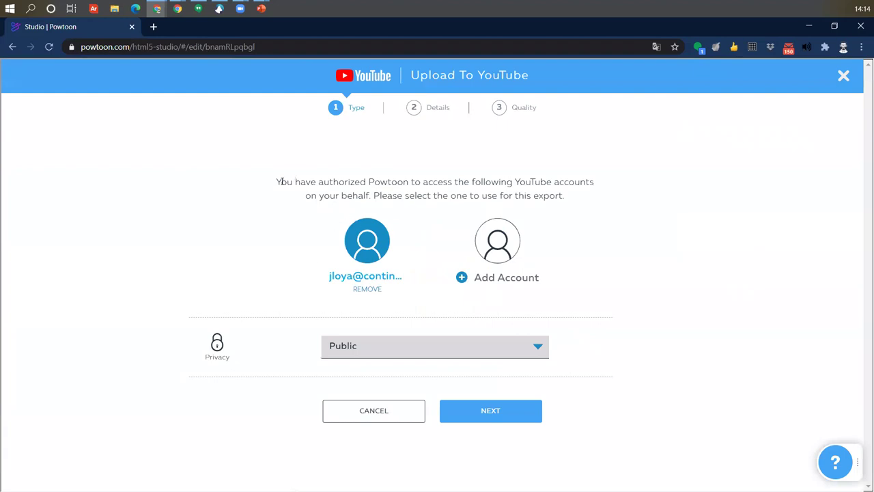
left_click_drag(276, 182, 574, 205)
left_click(410, 197)
mouse_move(278, 183)
left_mouse_down()
mouse_move(615, 209)
mouse_move(289, 197)
mouse_move(267, 176)
left_mouse_up()
left_click(608, 198)
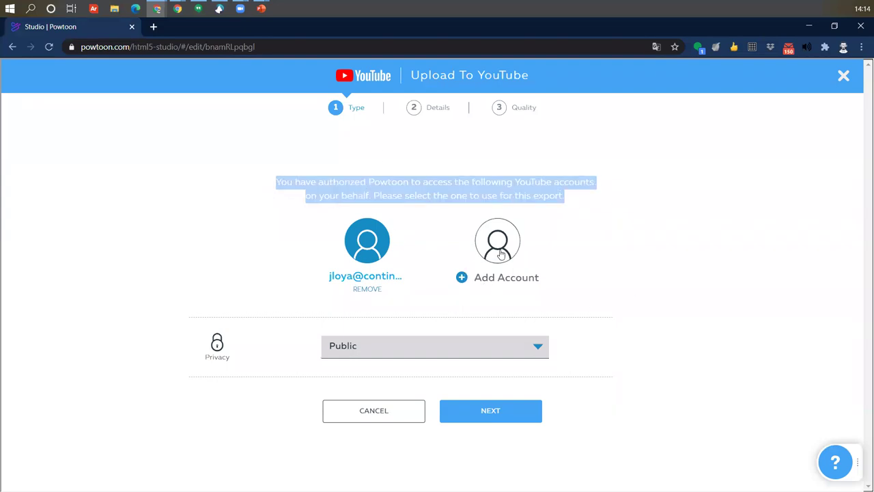
- Open the Google account chooser for adding another YouTube account to Powtoon, and close it without selecting an account
left_click(513, 291)
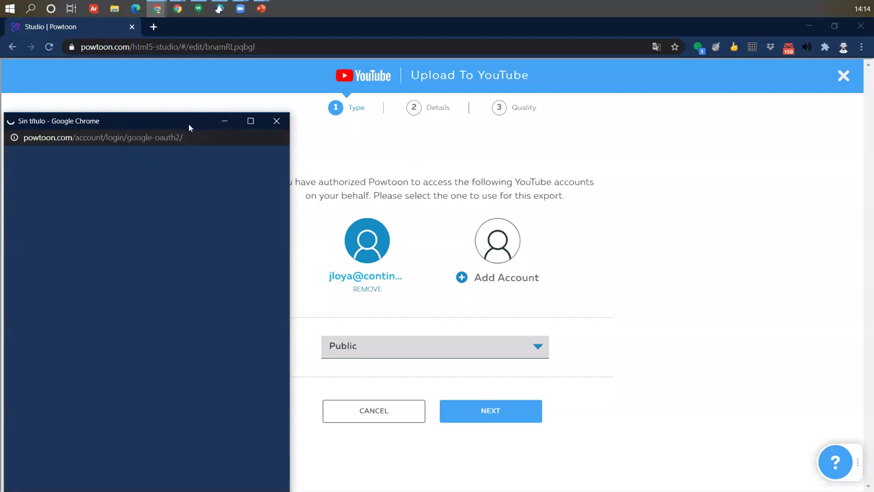
left_click_drag(190, 125, 531, 76)
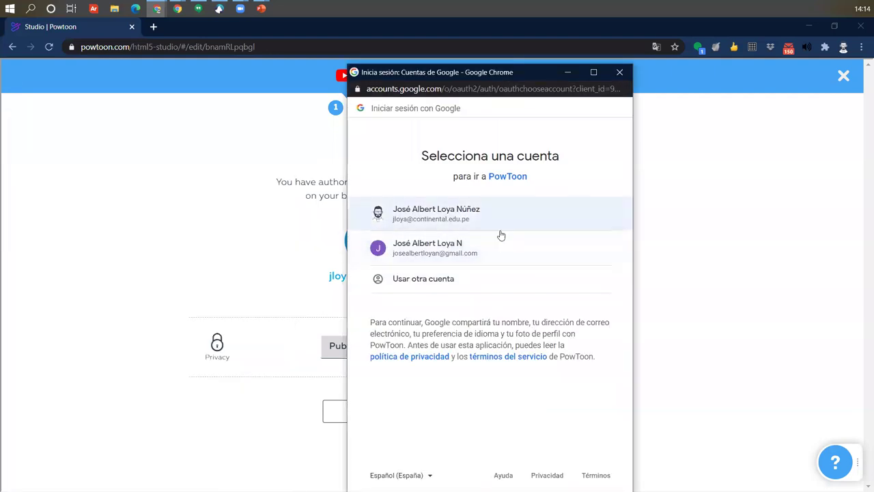
left_click(615, 73)
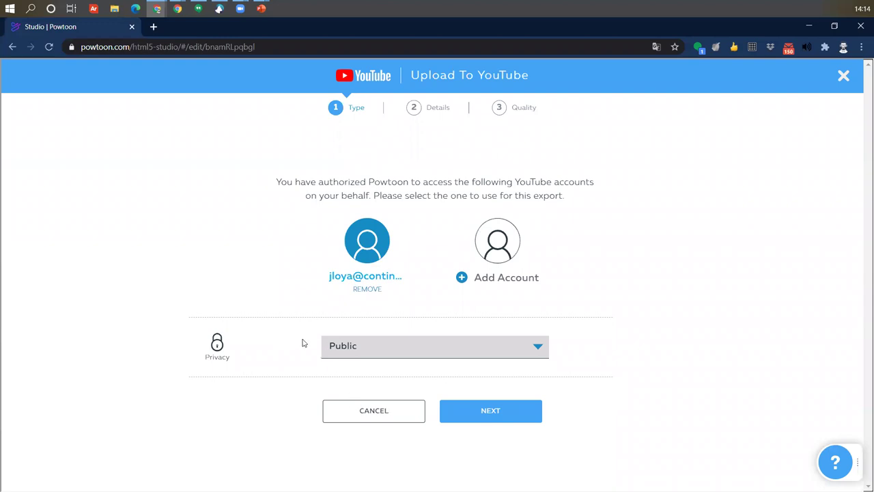
- Set the YouTube privacy to Unlisted, go through the Details and Quality stages, and leave the upload without publishing
left_click(419, 343)
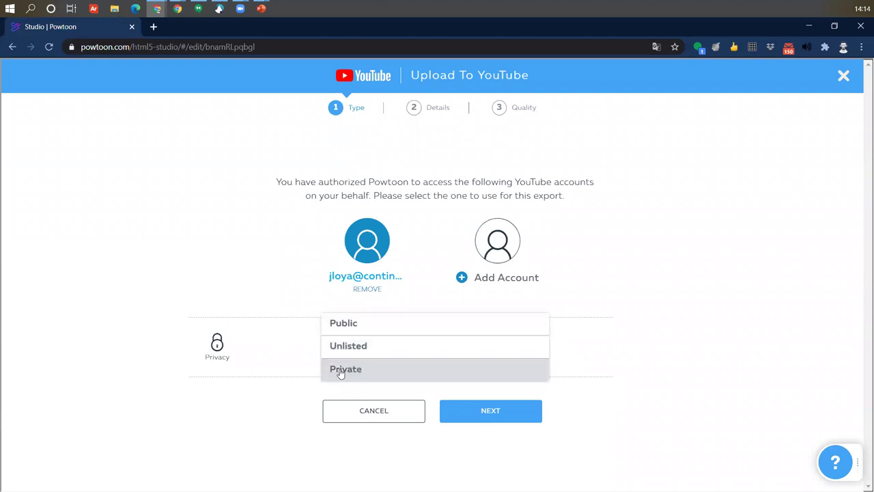
left_click(360, 349)
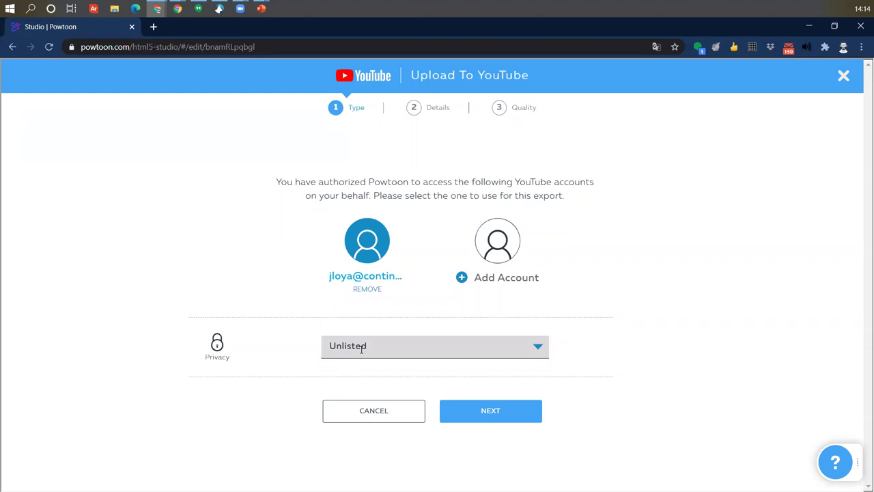
left_click(499, 412)
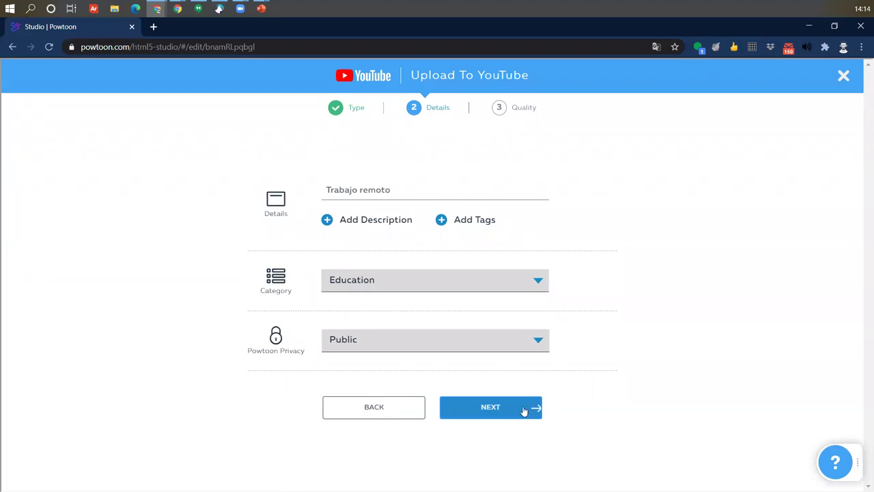
left_click(485, 408)
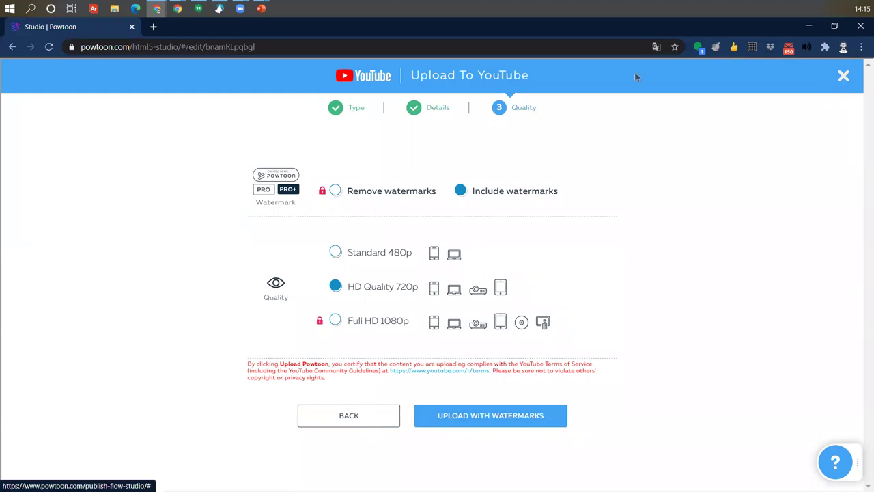
key("Escape")
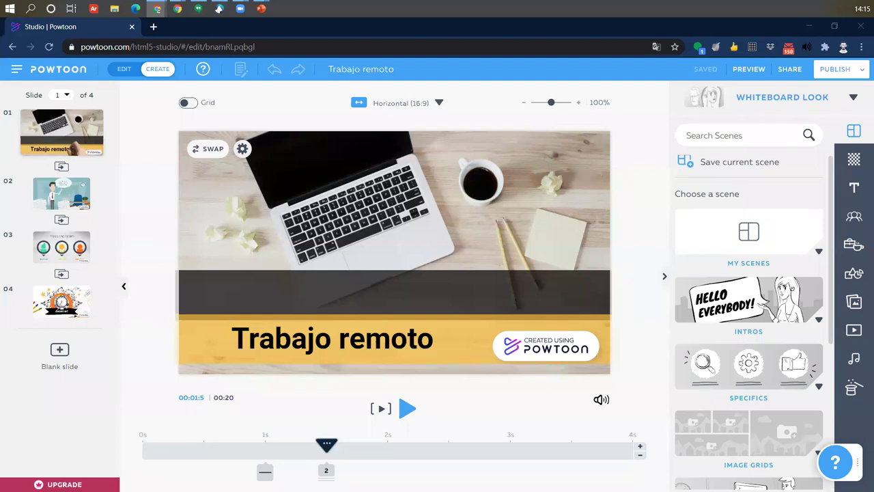
- Minimize the Powtoon editor, switch to Gmail and read the message announcing that "Trabajo remoto" was published to YouTube
left_click(809, 26)
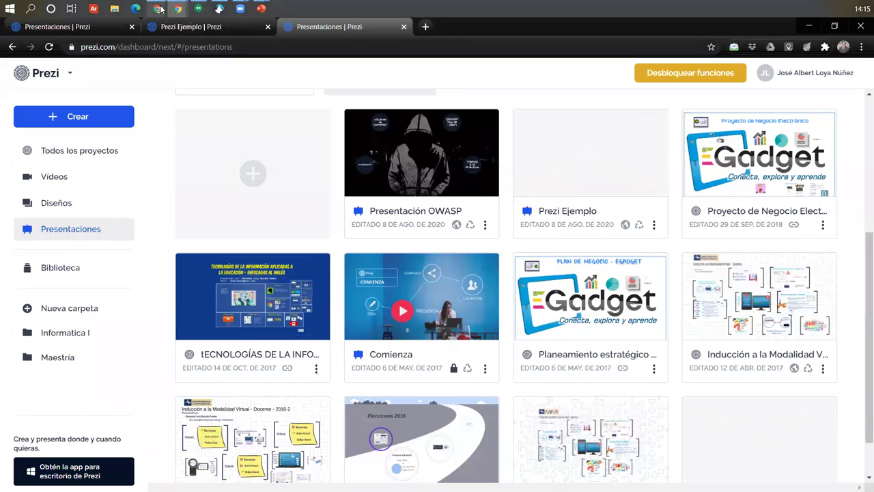
mouse_move(157, 8)
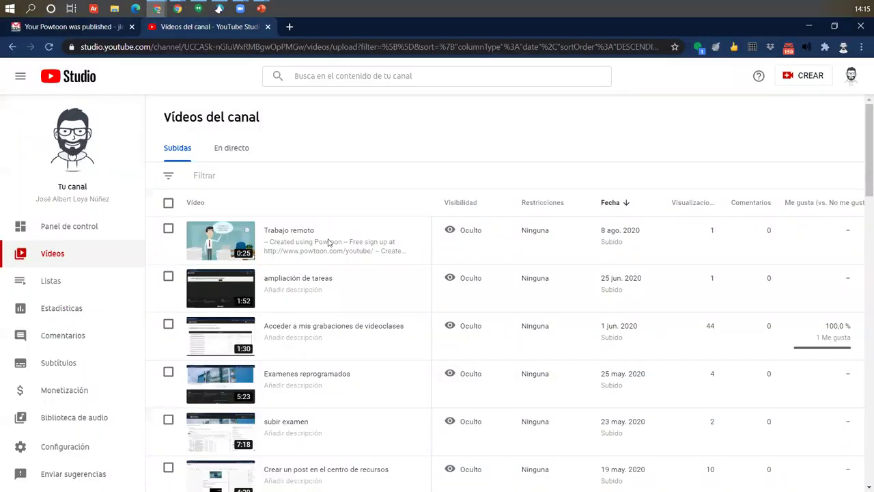
key("ctrl+shift+Tab")
scroll(386, 252, "up", 5)
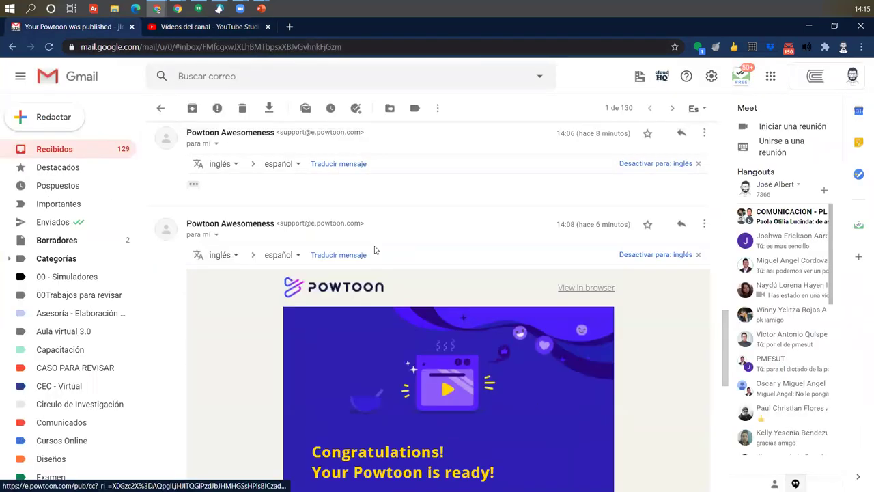
scroll(374, 249, "down", 5)
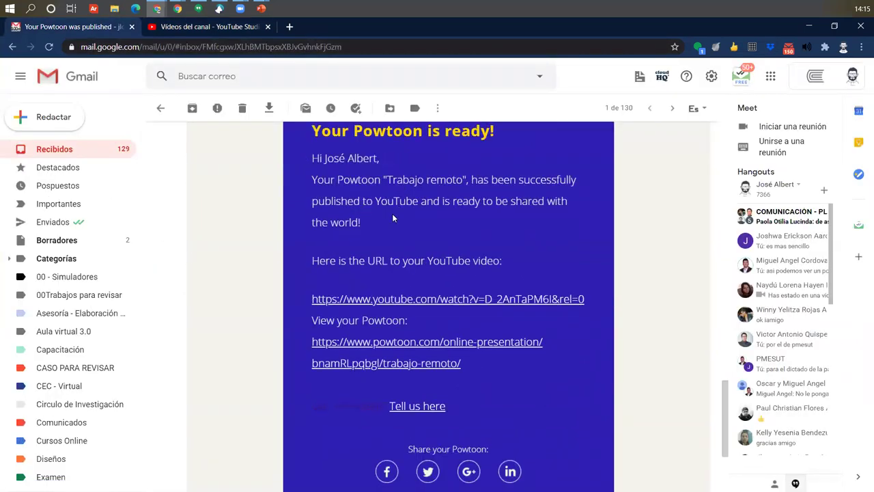
scroll(355, 205, "up", 1)
left_click(333, 246)
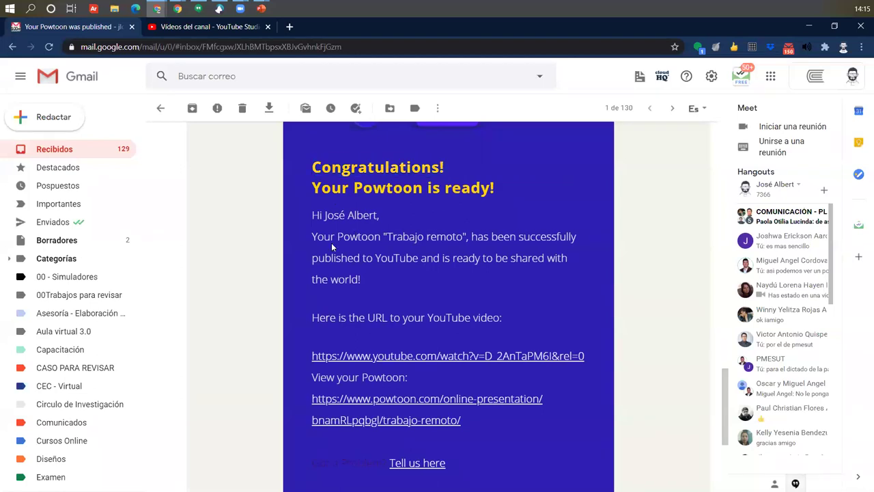
scroll(333, 245, "down", 1)
left_click_drag(318, 260, 499, 263)
left_click(478, 286)
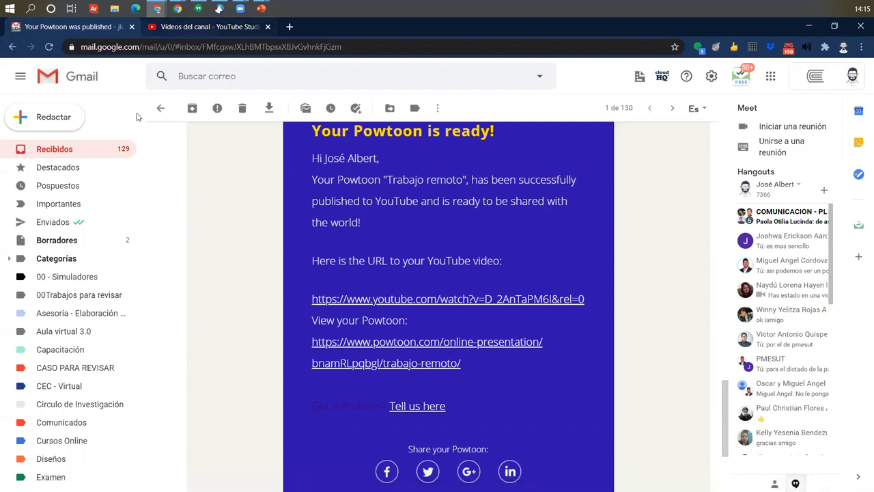
- Open the published "Trabajo remoto" video from the e-mail's YouTube link, close the channel videos page and pause playback
left_click(195, 32)
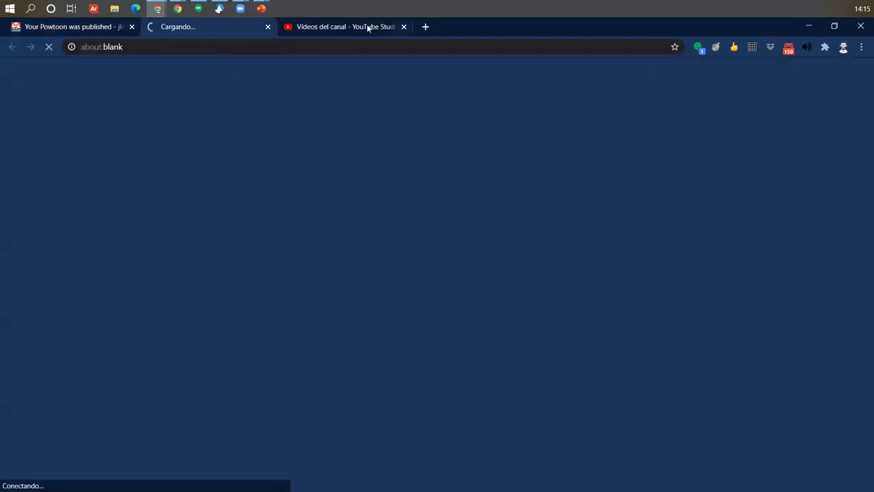
left_click(367, 27)
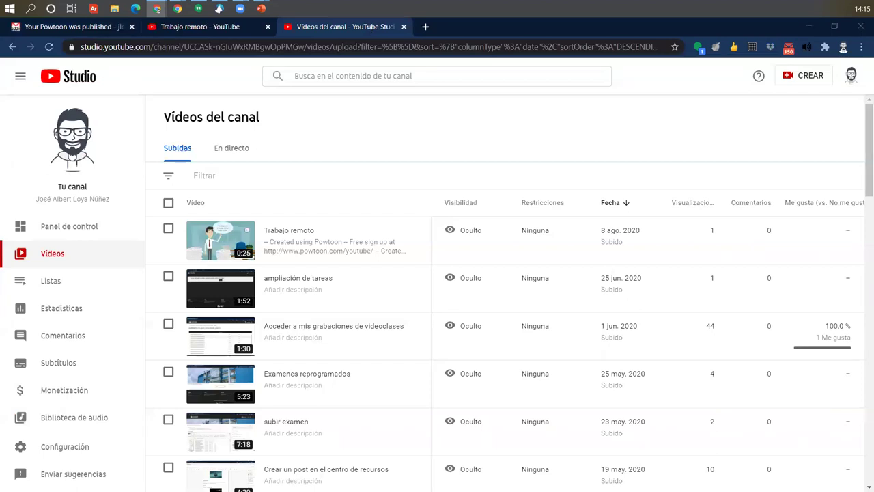
left_click(198, 8)
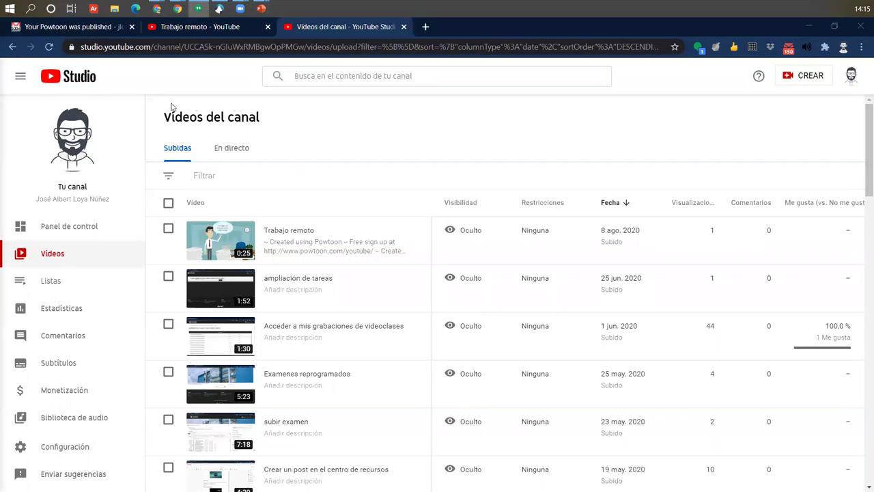
left_click(234, 29)
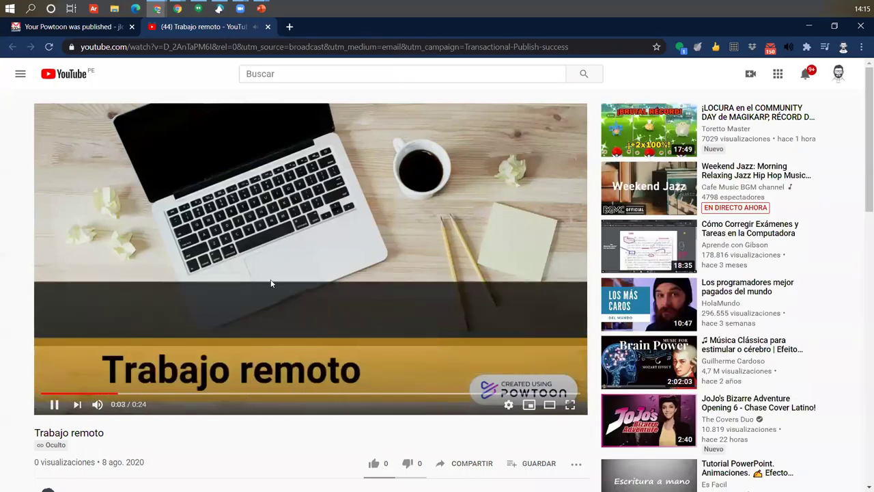
left_click(159, 183)
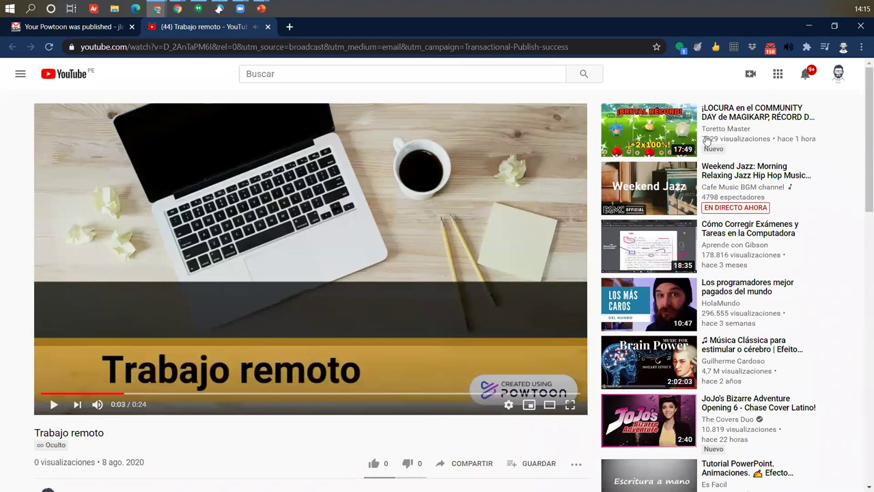
- Check which account is signed in to YouTube and open YouTube Studio from the account options
left_click(838, 76)
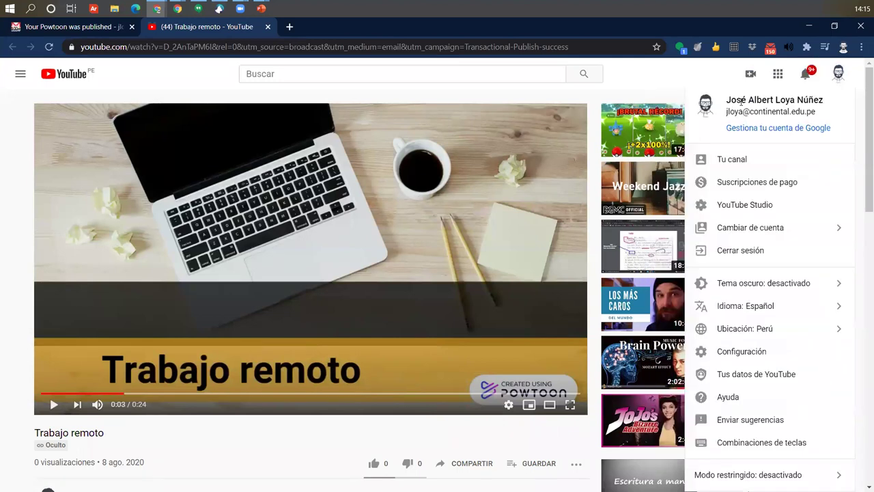
left_click_drag(733, 101, 851, 118)
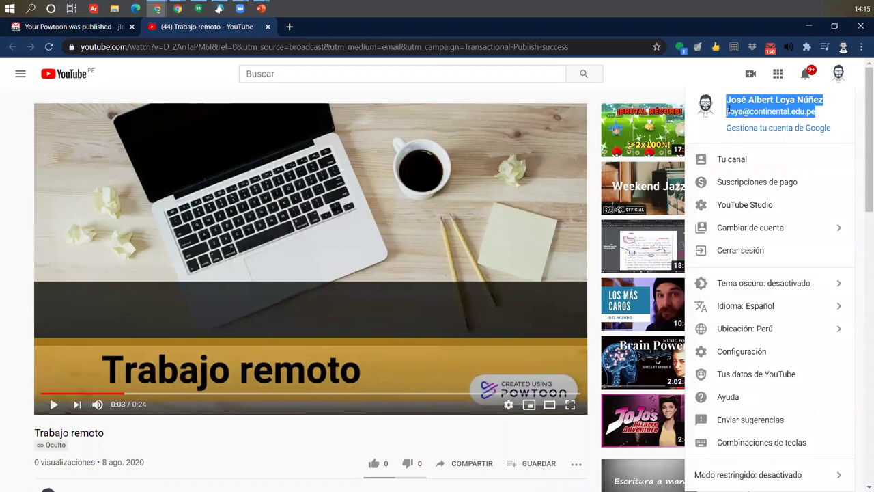
left_click_drag(847, 118, 725, 112)
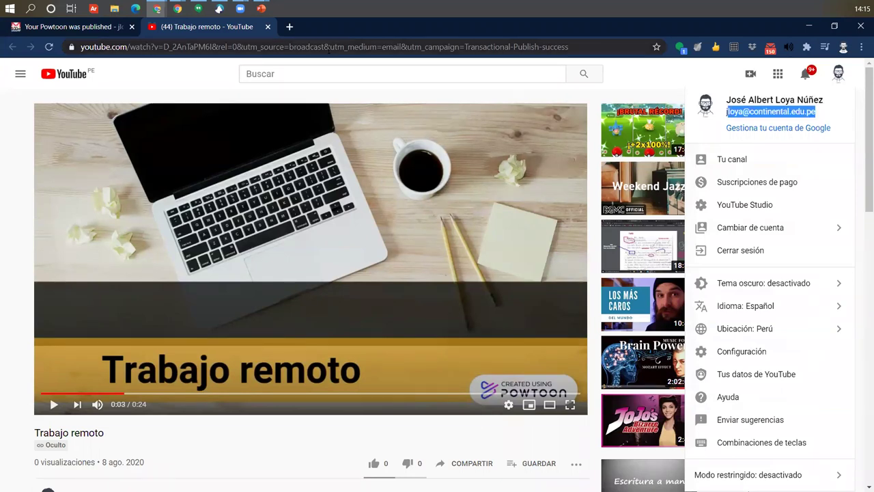
left_click(732, 208)
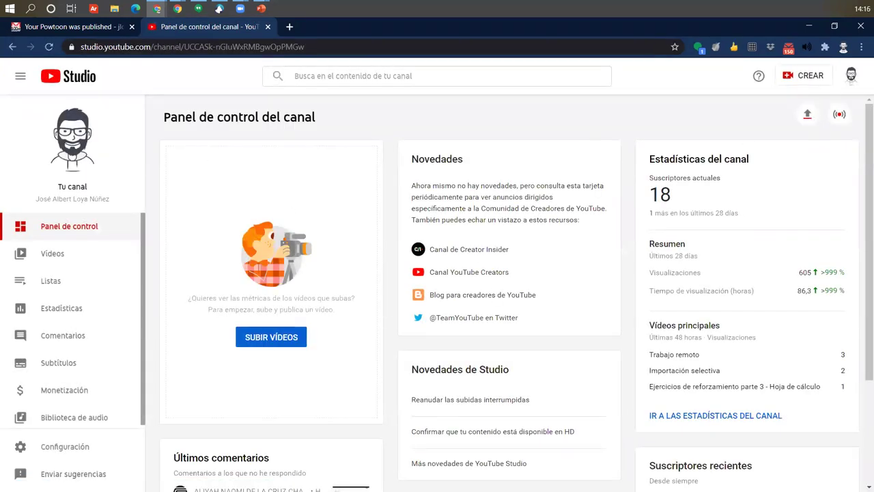
- Examine the channel dashboard, including the current subscribers and the view and watch-time summary for the last 28 days
scroll(437, 280, "down", 2)
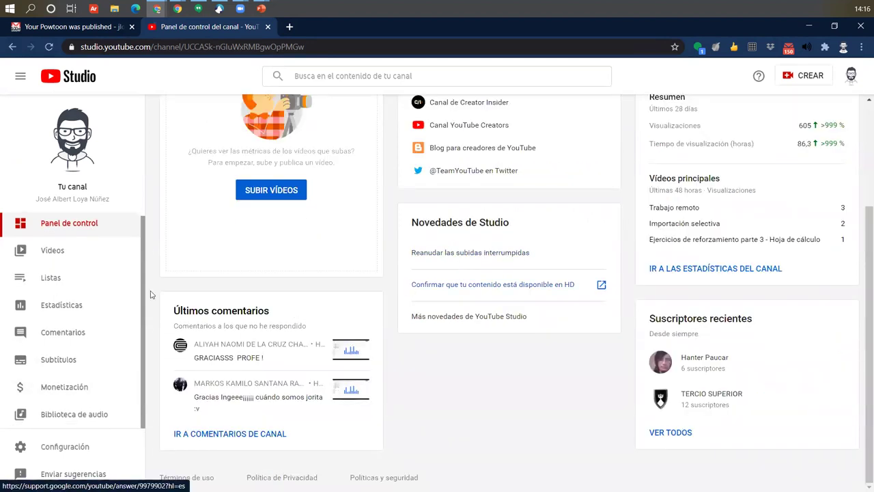
scroll(298, 244, "up", 2)
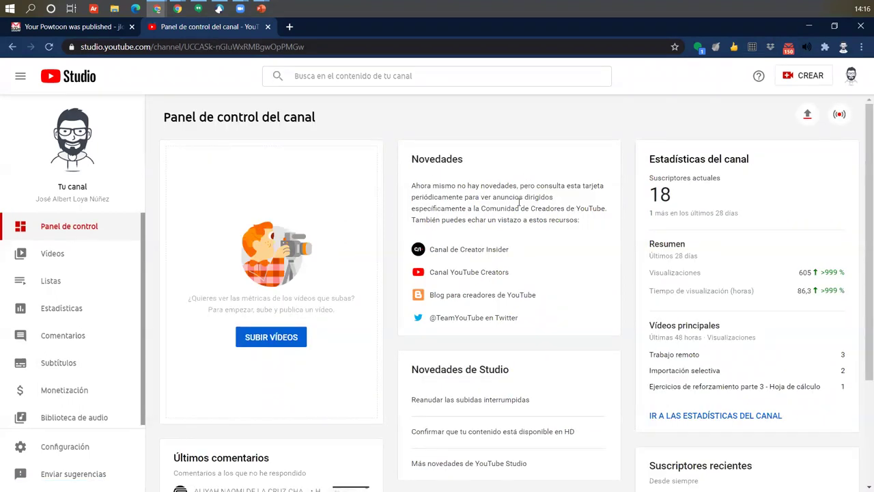
scroll(701, 173, "down", 1)
scroll(644, 172, "up", 1)
left_click_drag(639, 158, 762, 177)
left_click(694, 194)
left_click_drag(649, 180, 748, 192)
left_click(688, 200)
left_click_drag(657, 271, 806, 292)
left_click(806, 325)
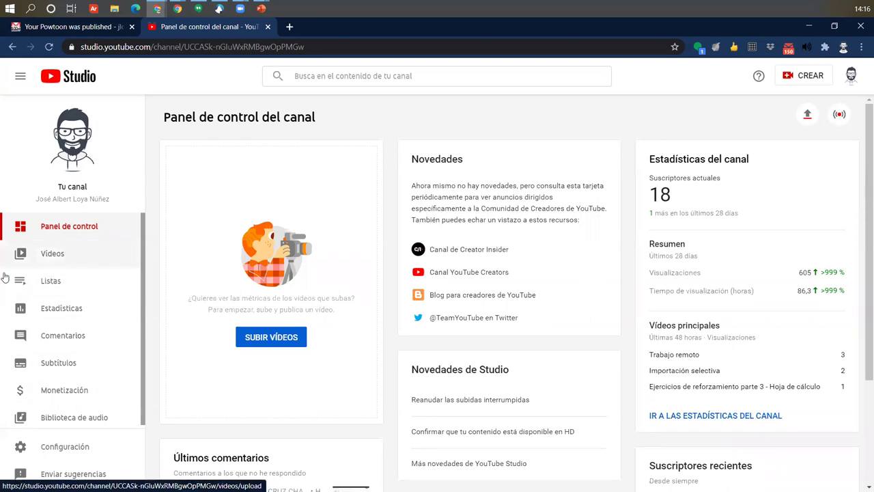
- Open the channel's video list and look through the visibility settings of the uploaded videos
left_click(75, 254)
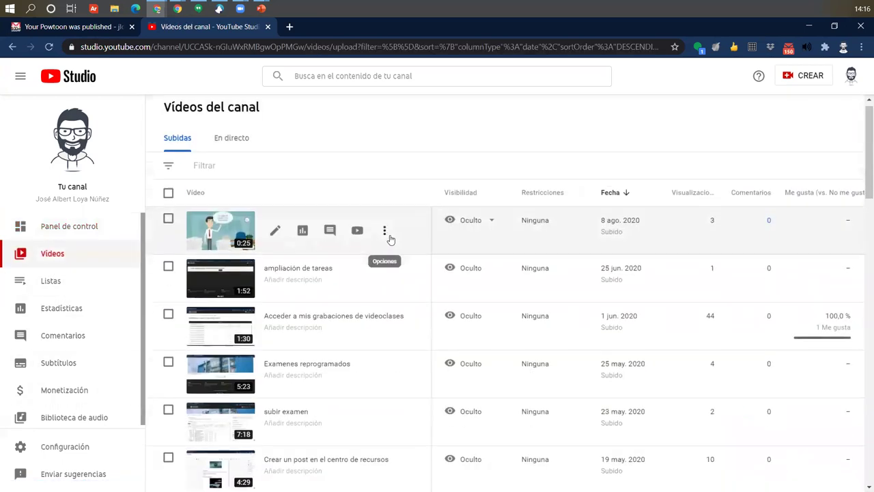
scroll(379, 263, "down", 3)
scroll(375, 259, "down", 4)
scroll(470, 273, "up", 1)
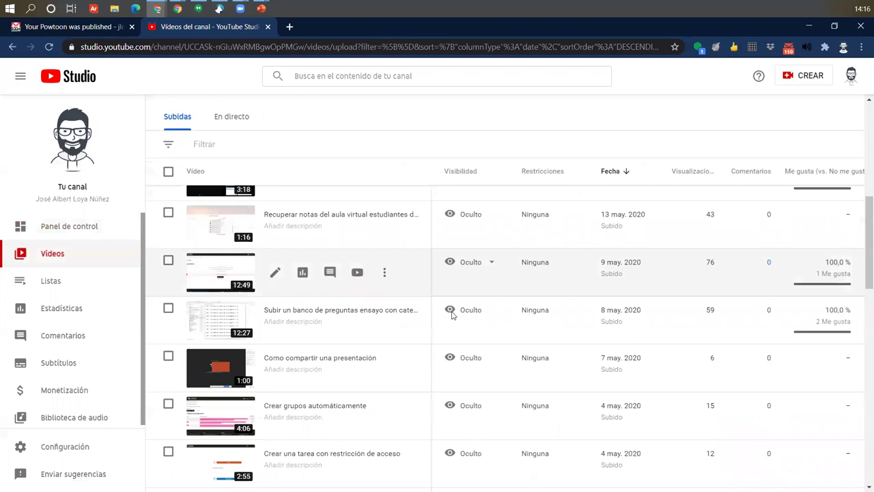
scroll(465, 356, "down", 2)
scroll(469, 372, "down", 6)
scroll(464, 355, "up", 9)
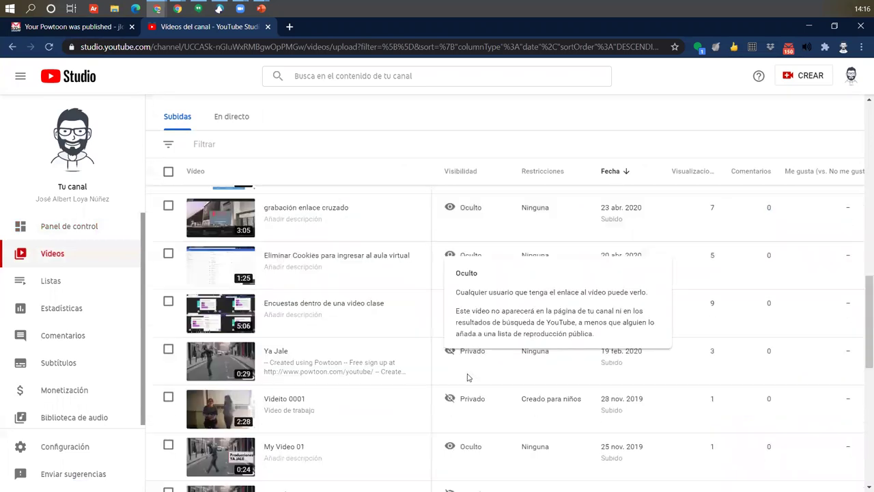
scroll(464, 338, "up", 5)
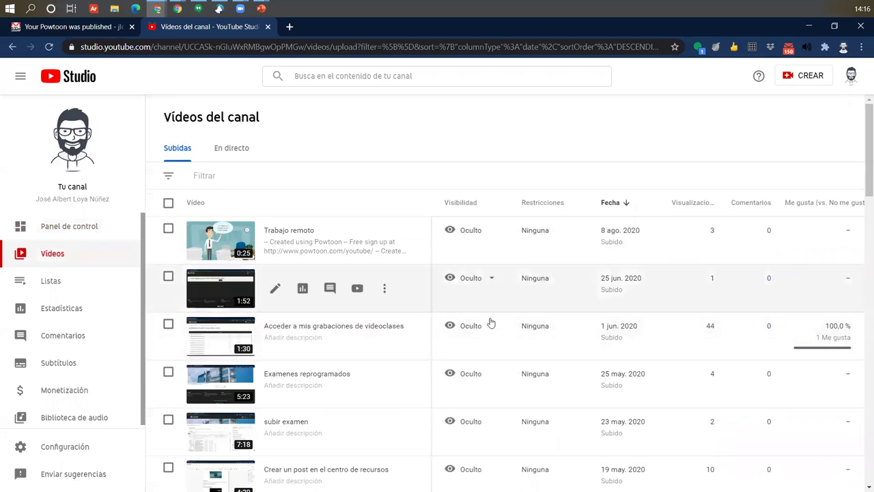
mouse_move(448, 327)
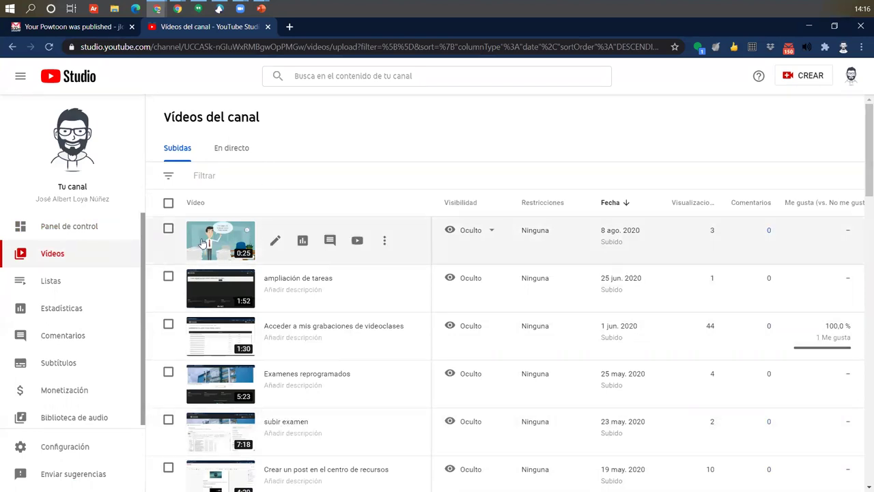
- Open the details of the "Trabajo remoto" video and select its whole description text
left_click(233, 241)
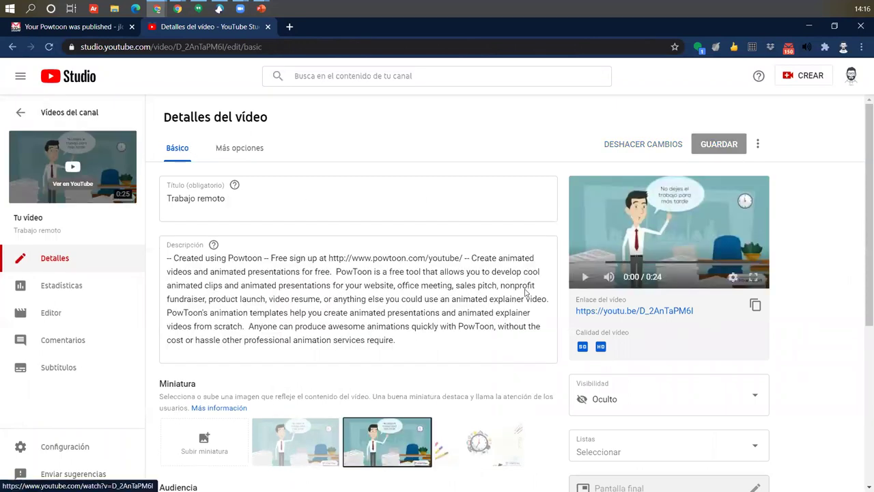
left_click_drag(436, 344, 182, 258)
key("shift+Left")
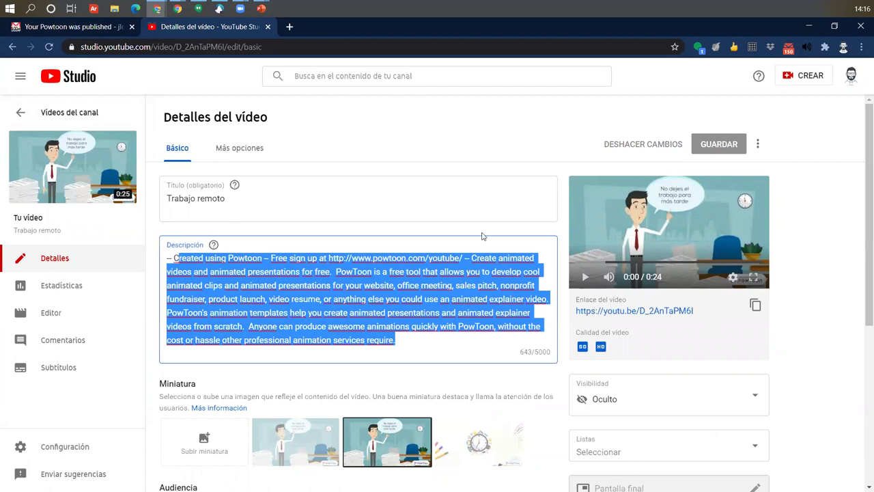
key("shift+Left")
key("shift+Left")
- Download the "Trabajo remoto" video to the Descargas folder as an MP4 file named "Trabajo remoto (1)"
left_click(758, 144)
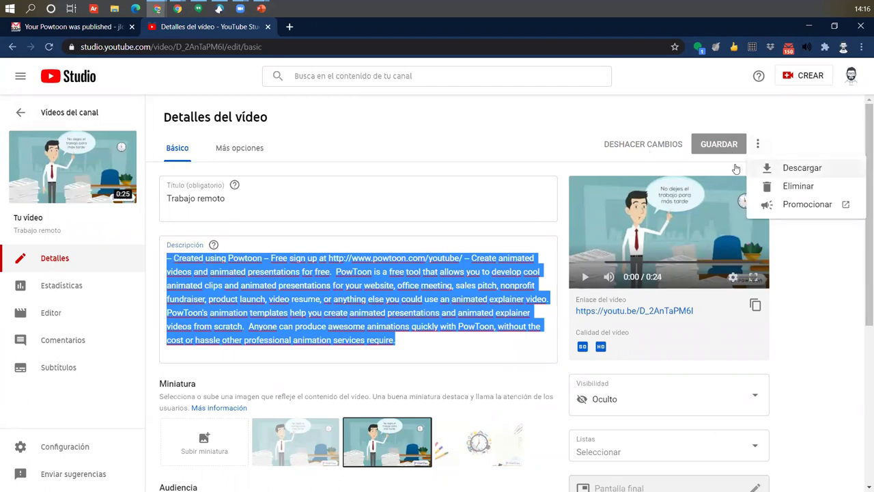
left_click(799, 169)
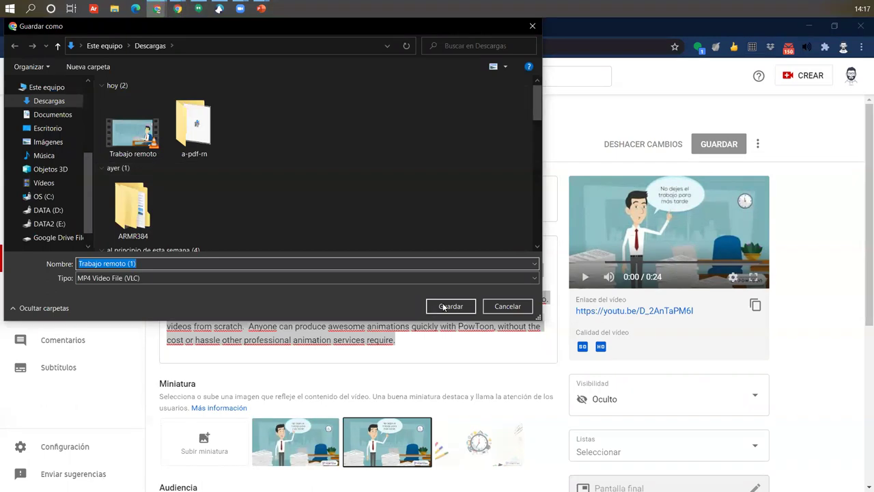
key("Return")
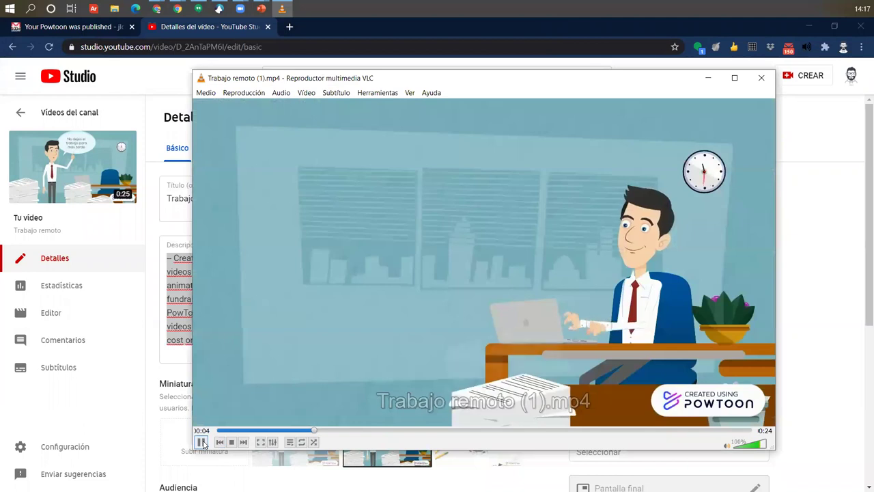
- Watch part of the downloaded "Trabajo remoto (1).mp4" in VLC, pausing the playback, and close the player
key("space")
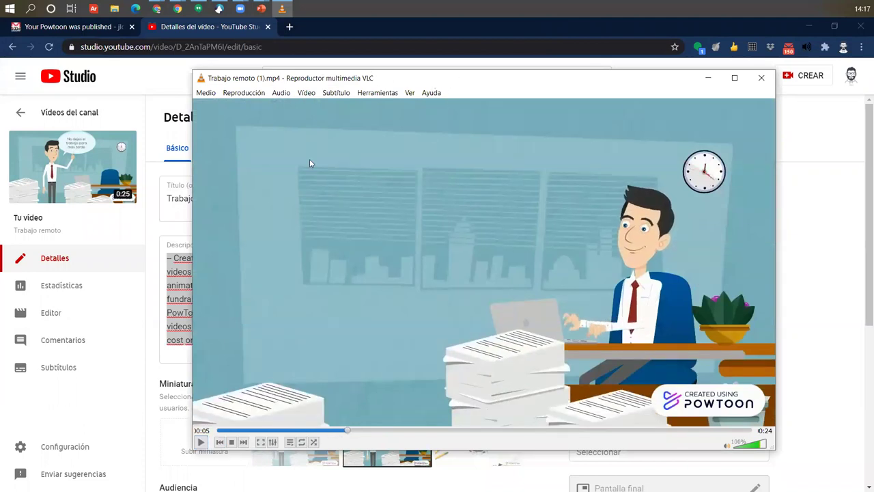
left_click_drag(365, 78, 286, 71)
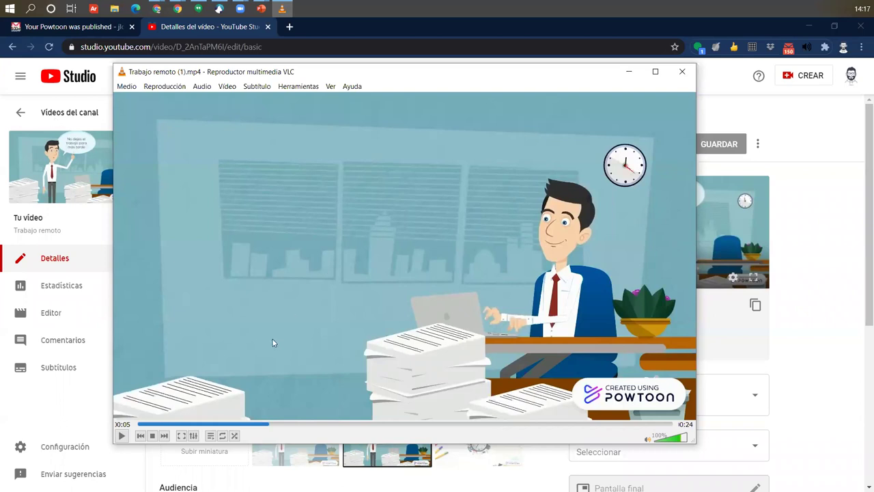
left_click(122, 435)
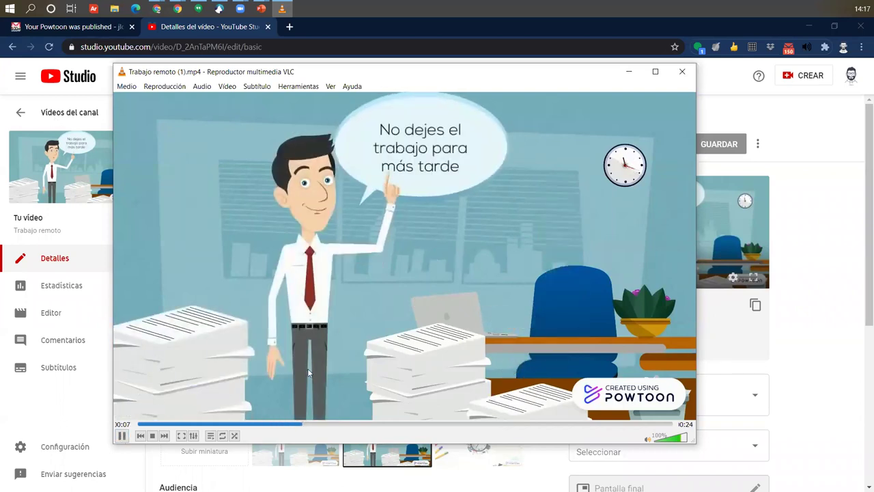
key("space")
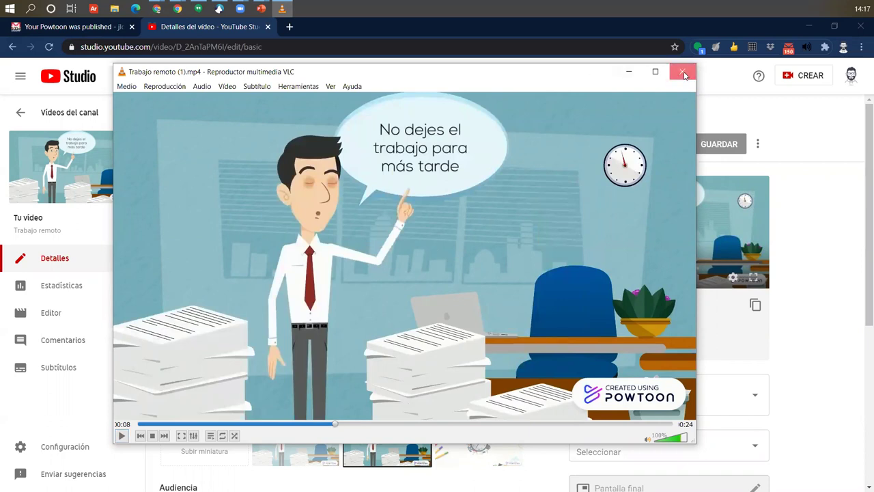
left_click(273, 8)
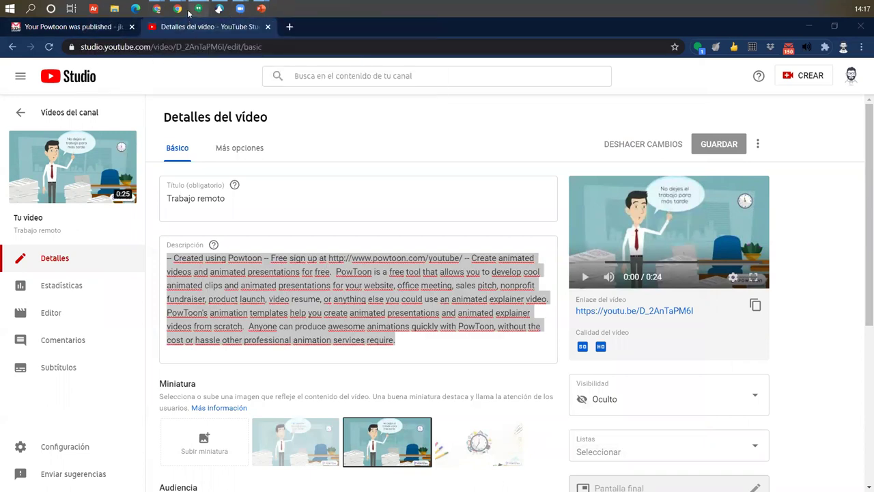
- Switch to the Powtoon editor, add a blank slide after slide 4 and choose the Cartoon look
mouse_move(161, 8)
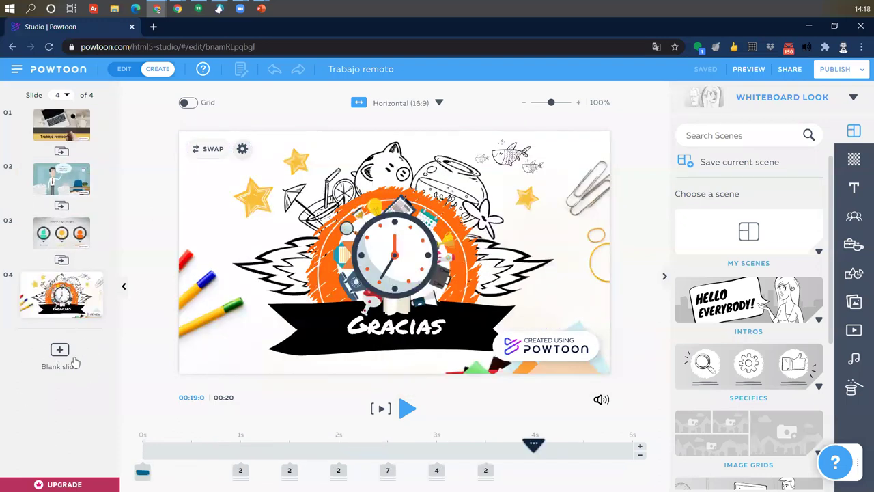
left_click(75, 362)
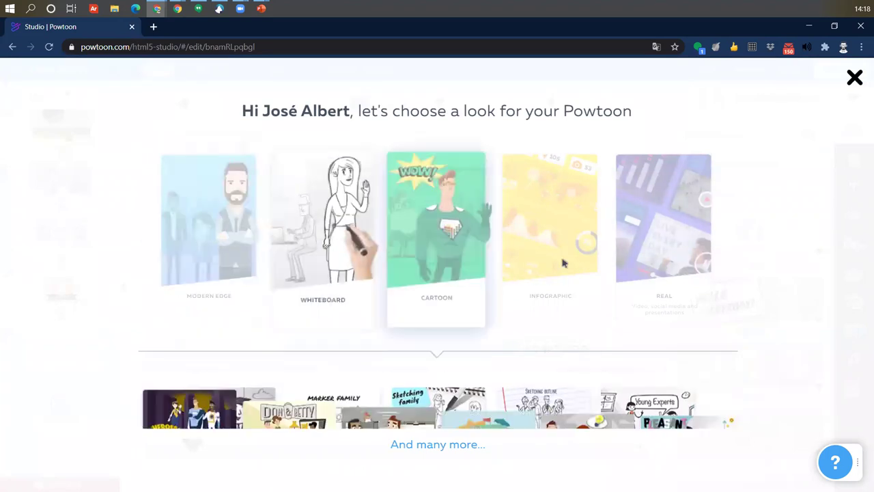
left_click(490, 250)
- Insert the "Error detected" Pro+ scene from the Cartoon look's Concepts category into slide 5
scroll(766, 333, "down", 2)
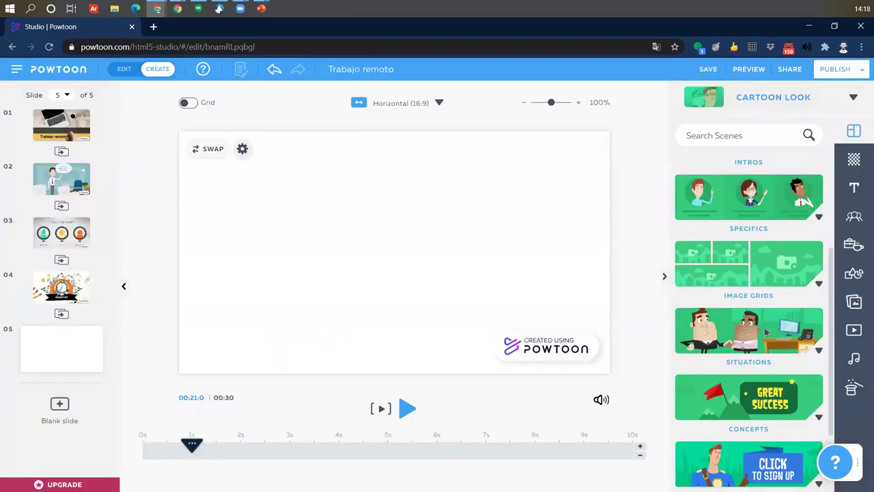
scroll(766, 333, "down", 2)
scroll(767, 317, "up", 3)
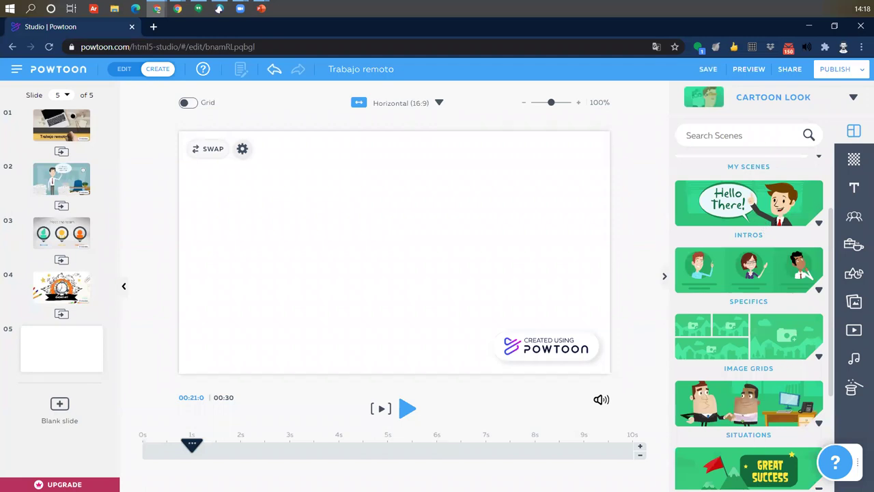
scroll(732, 273, "down", 5)
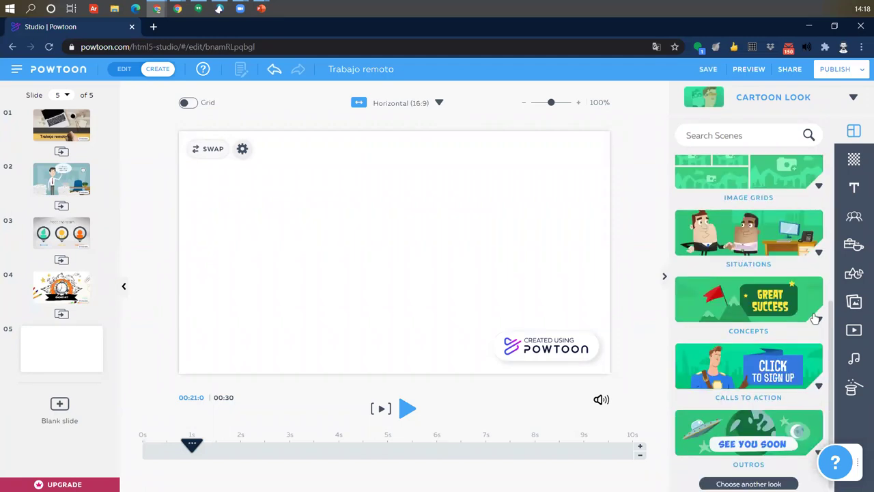
left_click(818, 319)
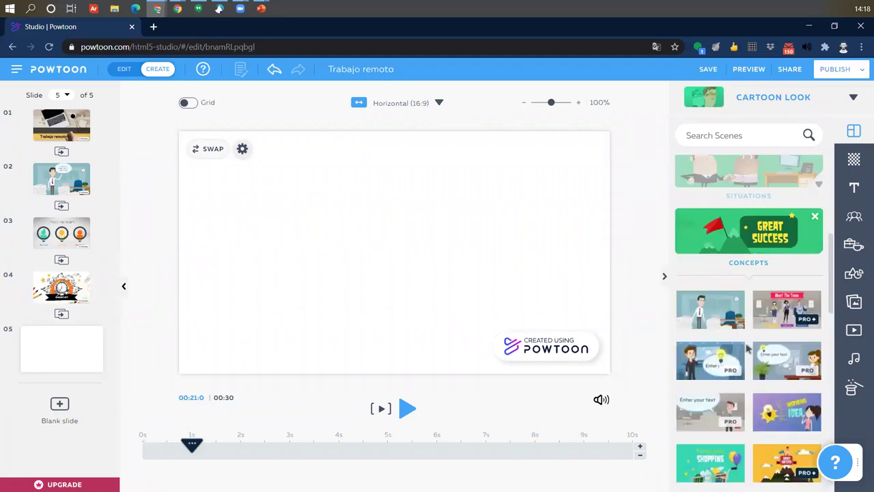
scroll(747, 349, "down", 5)
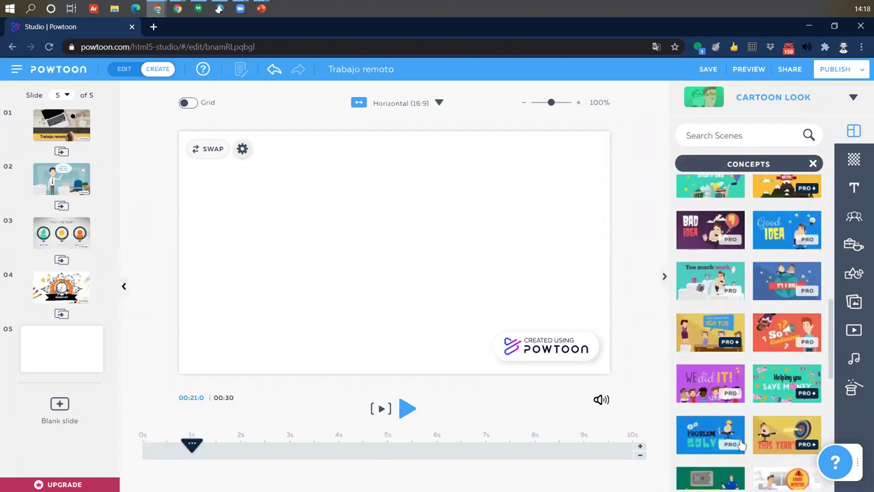
scroll(783, 390, "down", 3)
left_click(789, 328)
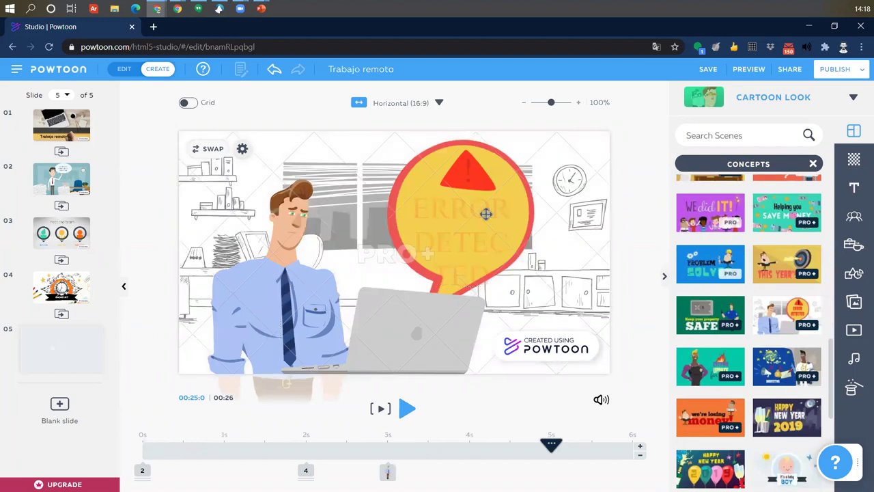